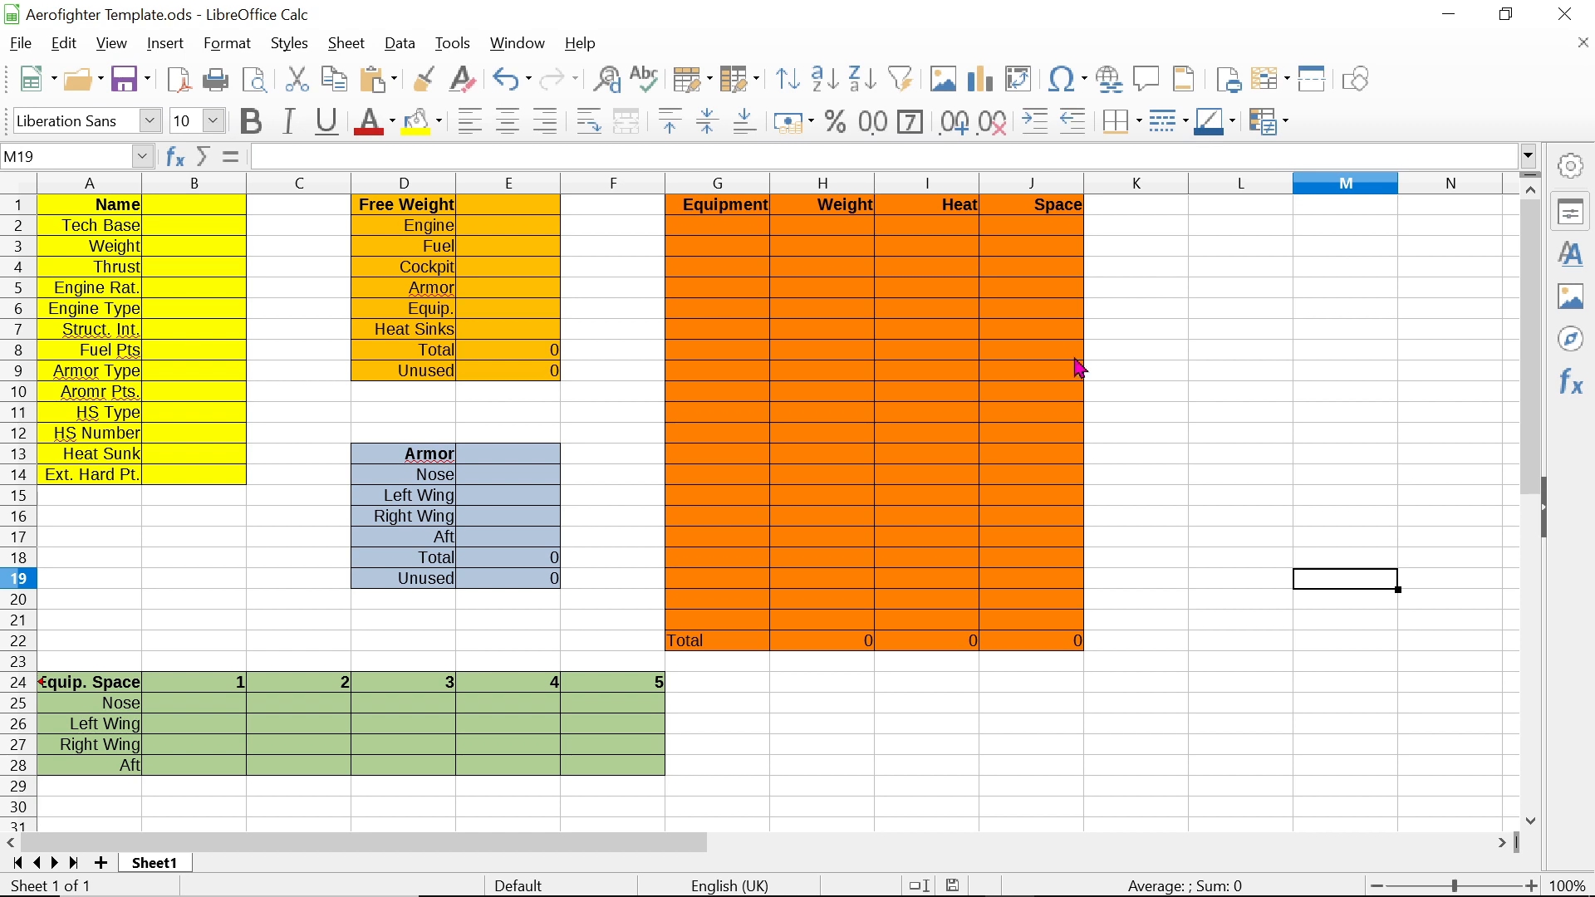
Step: Examine the fighter data block and the Free Weight block, including the formulas behind its Total and Unused cells
click(685, 227)
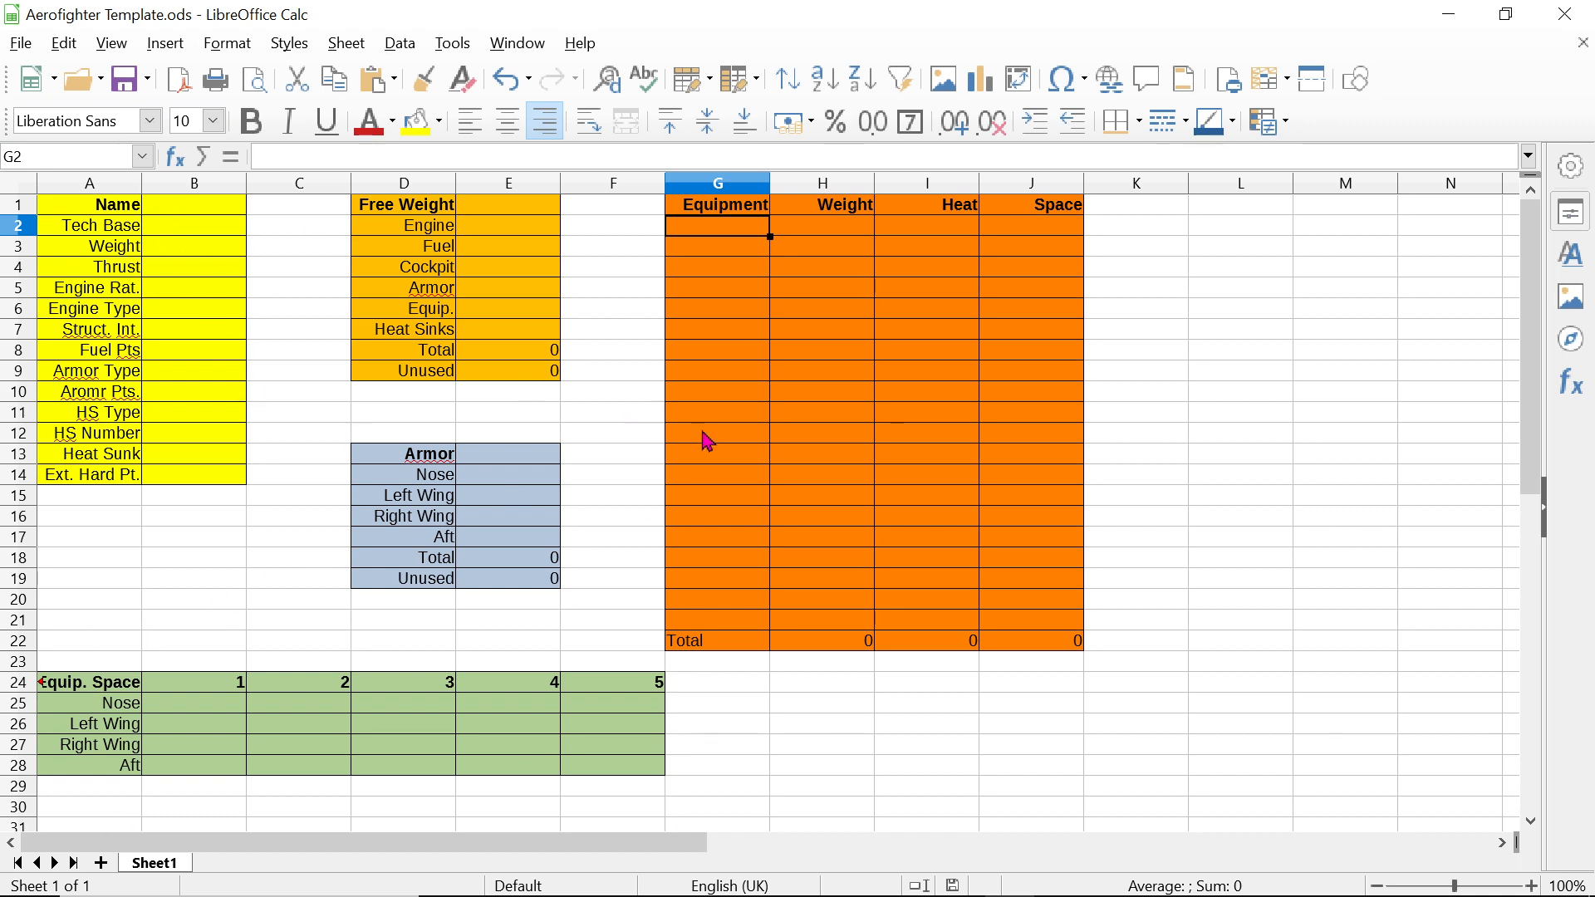
click(171, 208)
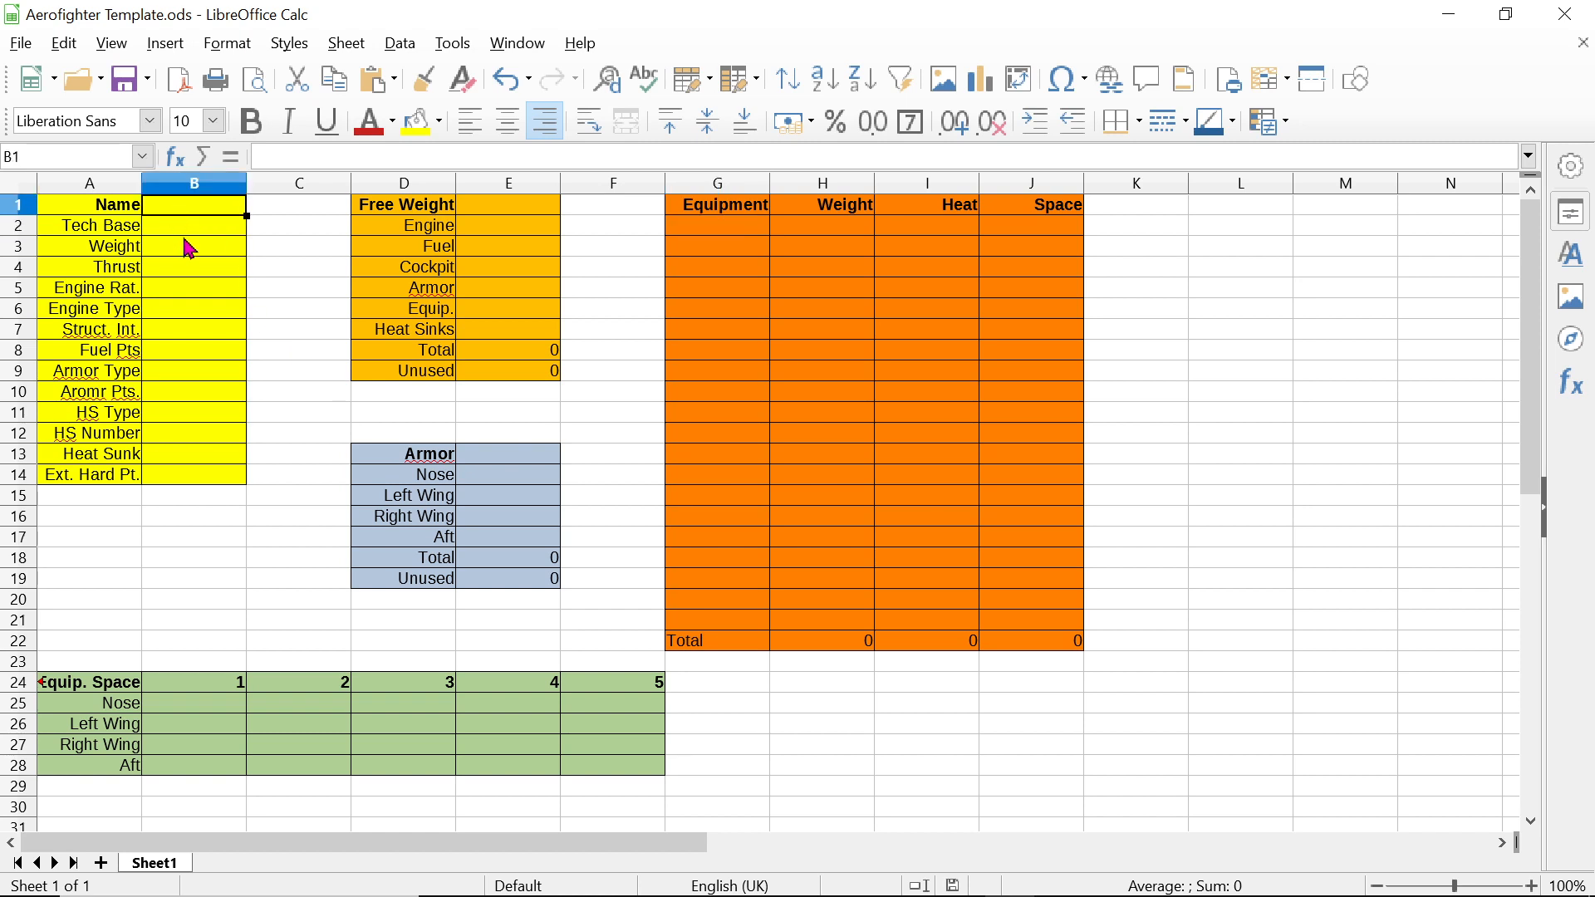
key(Down)
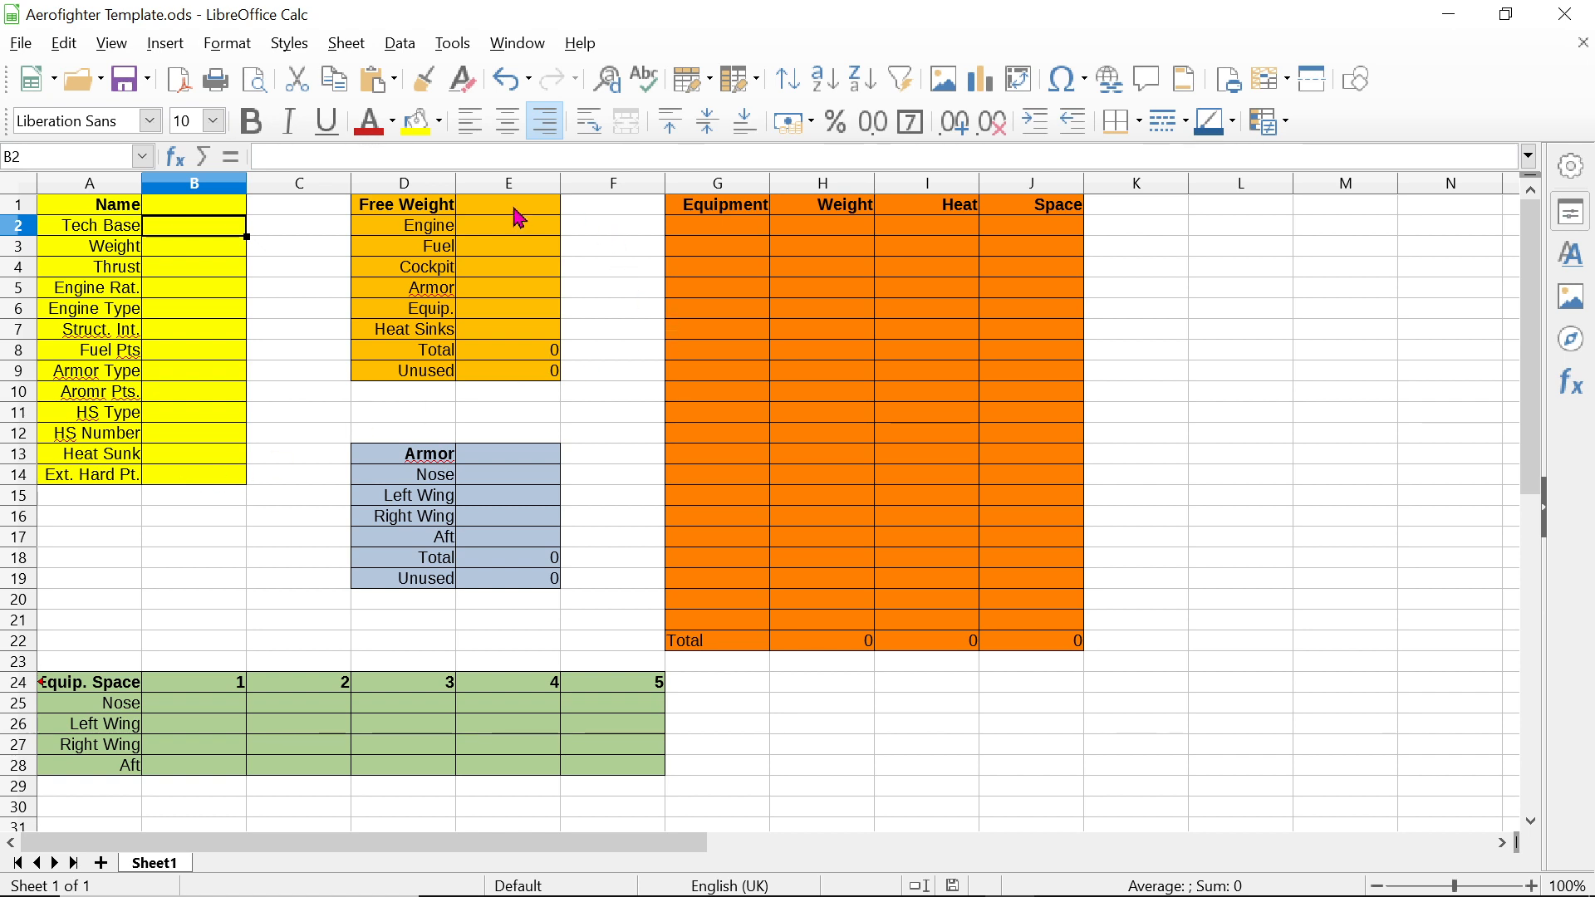
drag(509, 226, 505, 338)
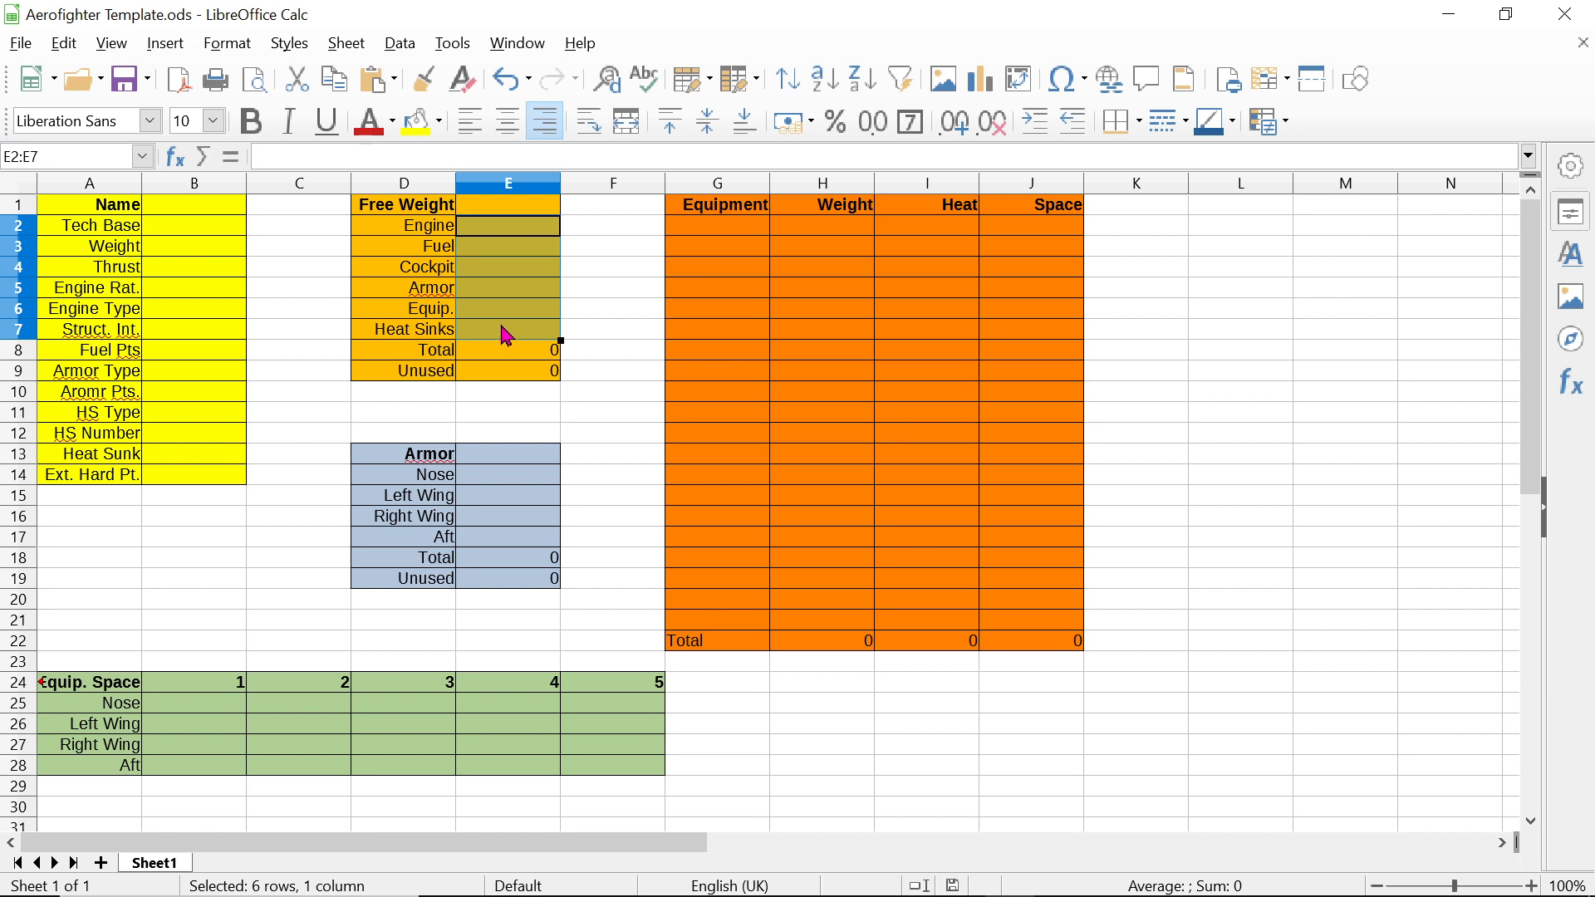
click(509, 232)
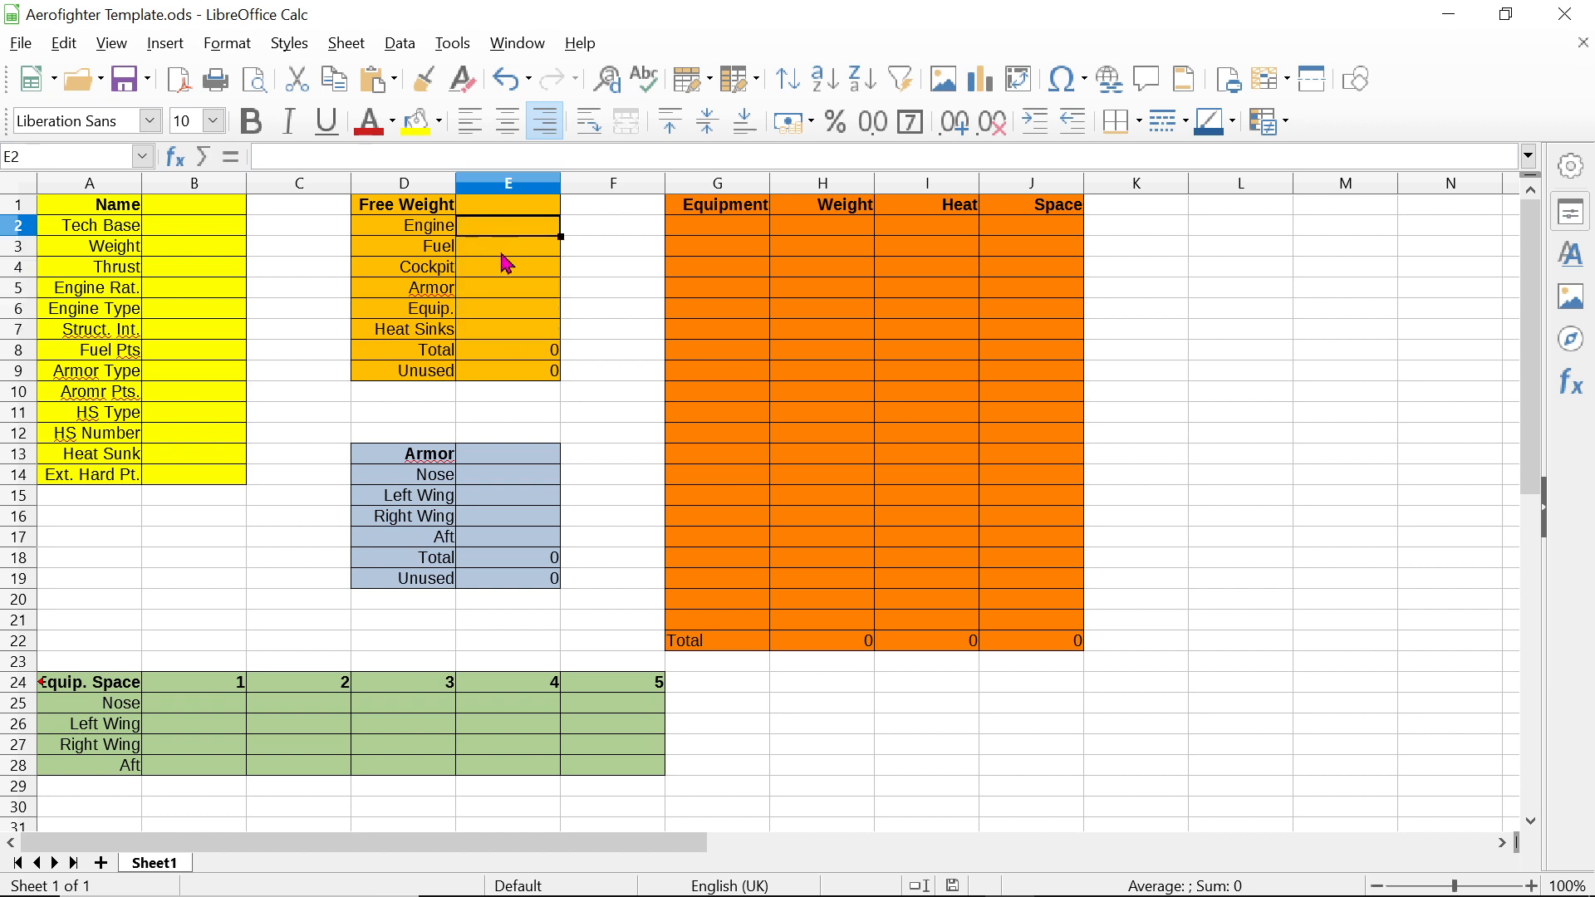
click(504, 251)
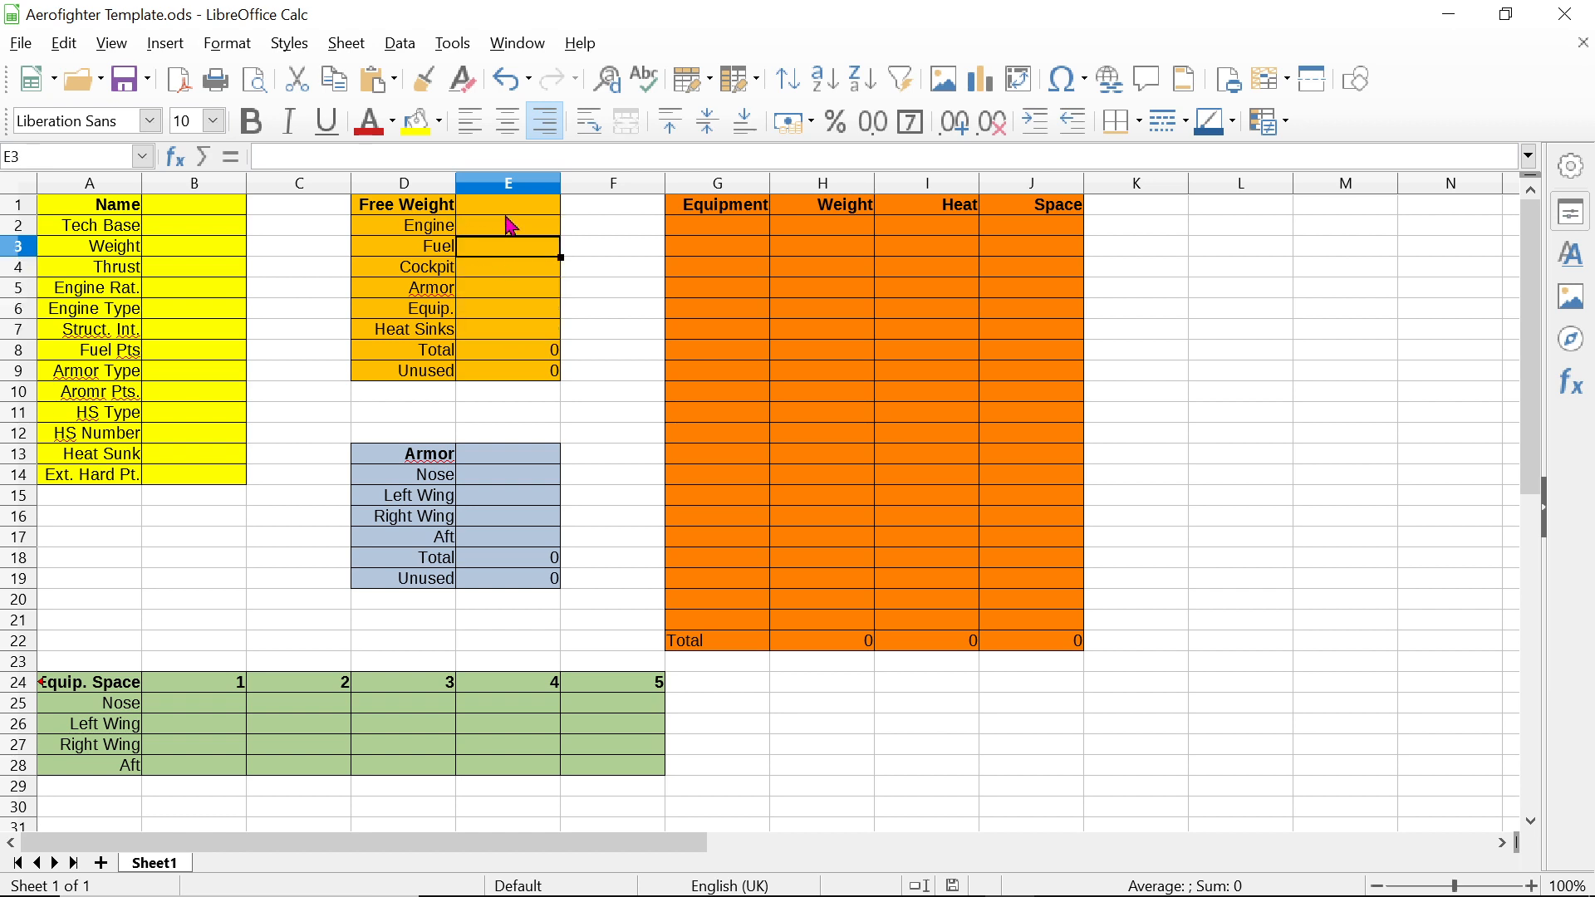
click(510, 352)
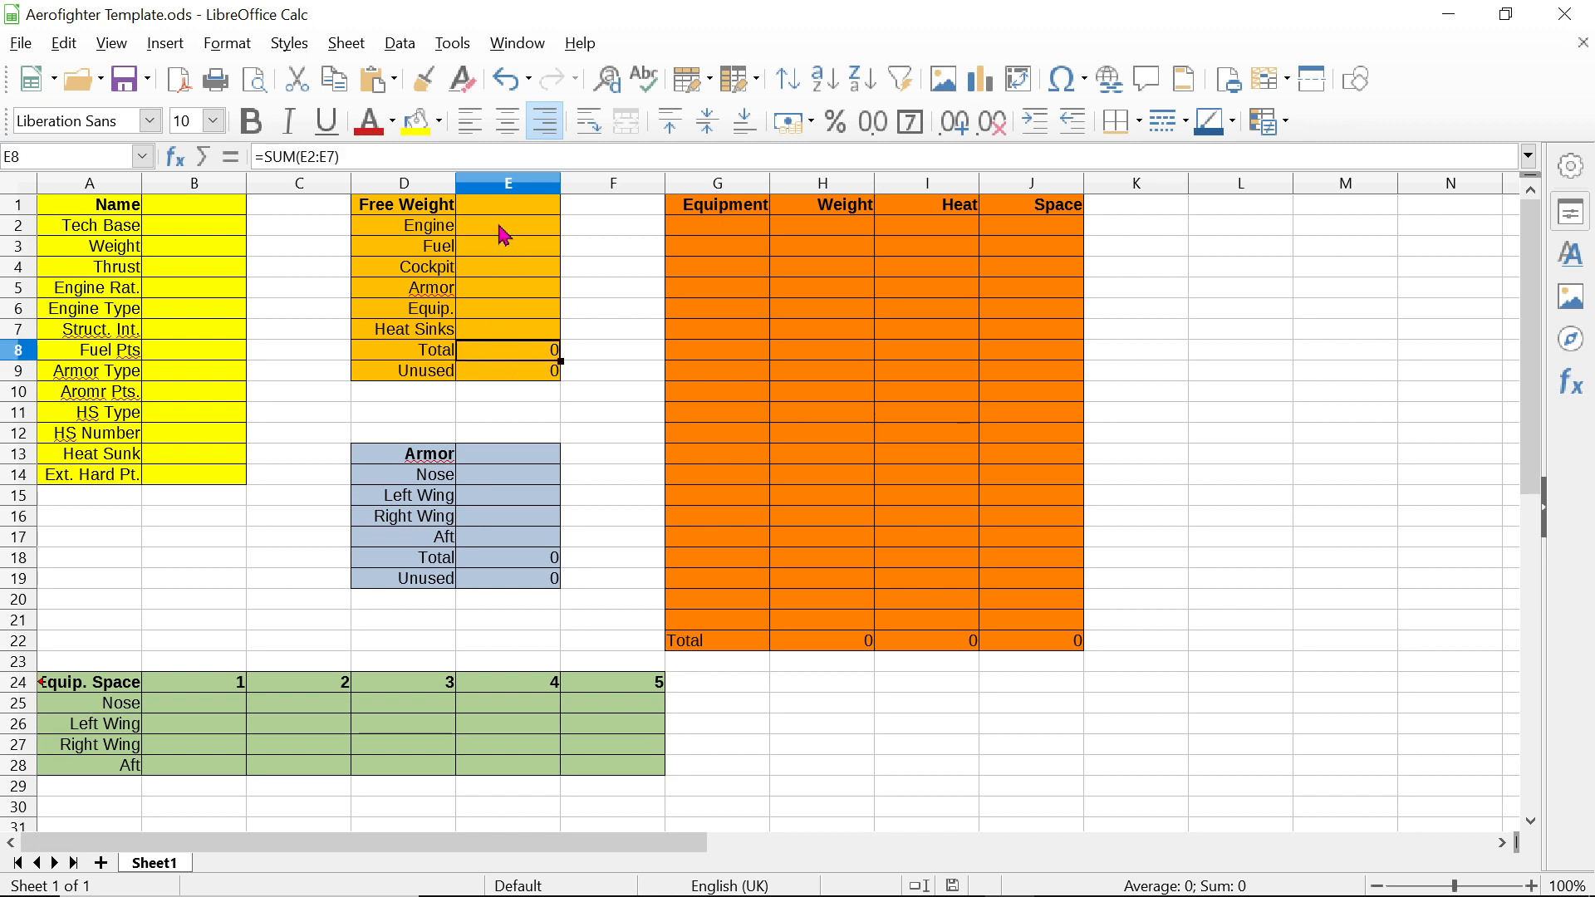
click(496, 375)
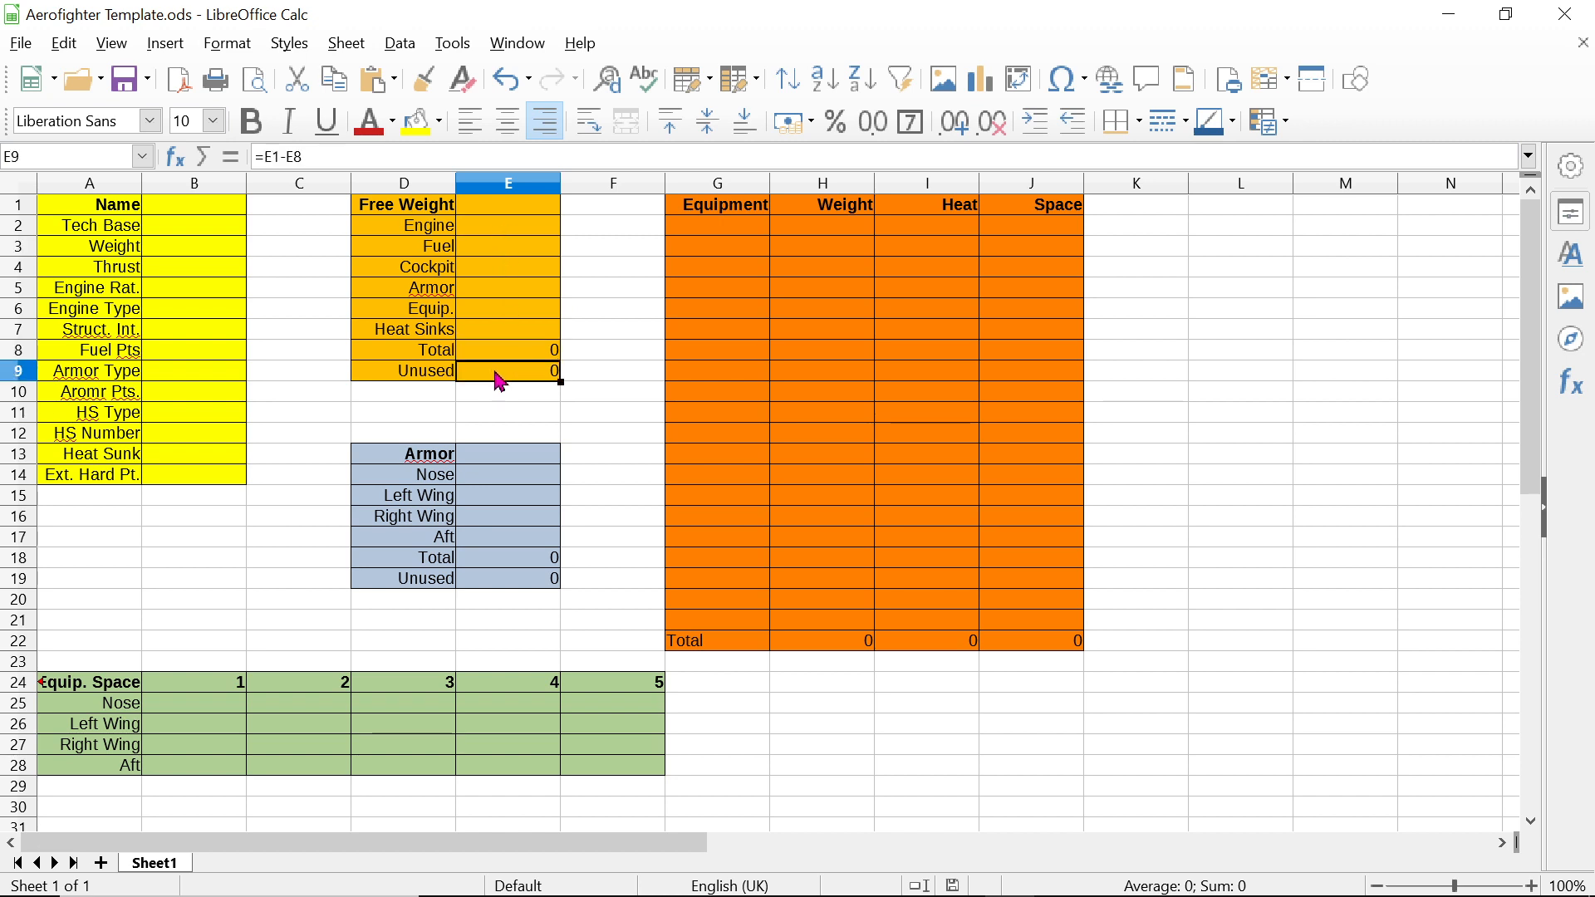
Step: Examine the equipment table's Weight, Heat and Space columns and the sum formulas in its Total row
click(705, 234)
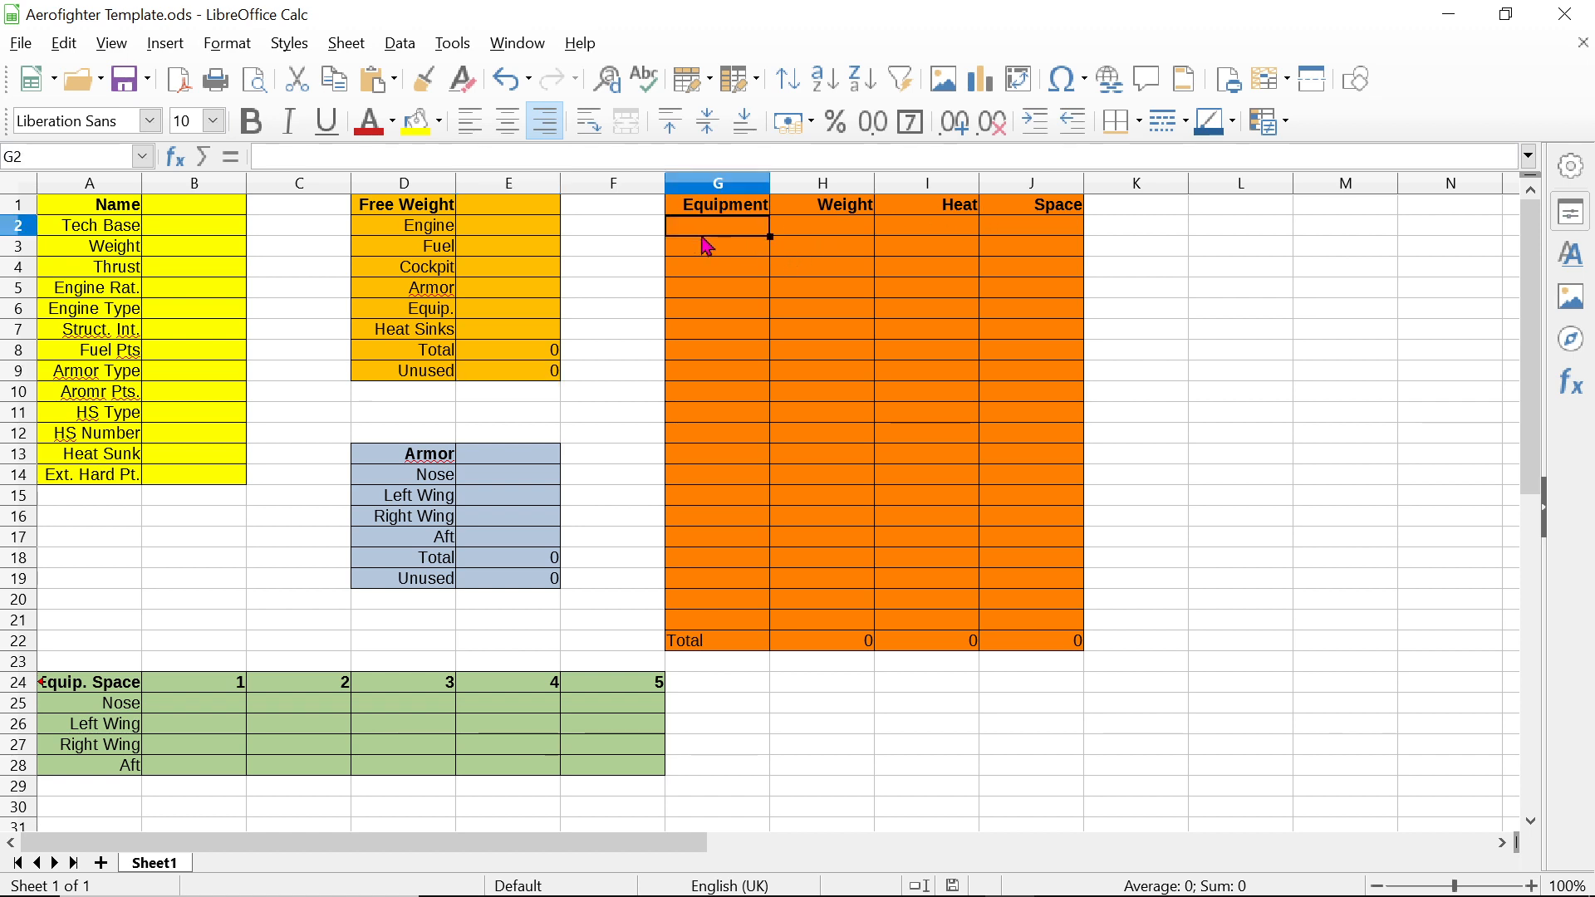
click(856, 232)
click(945, 227)
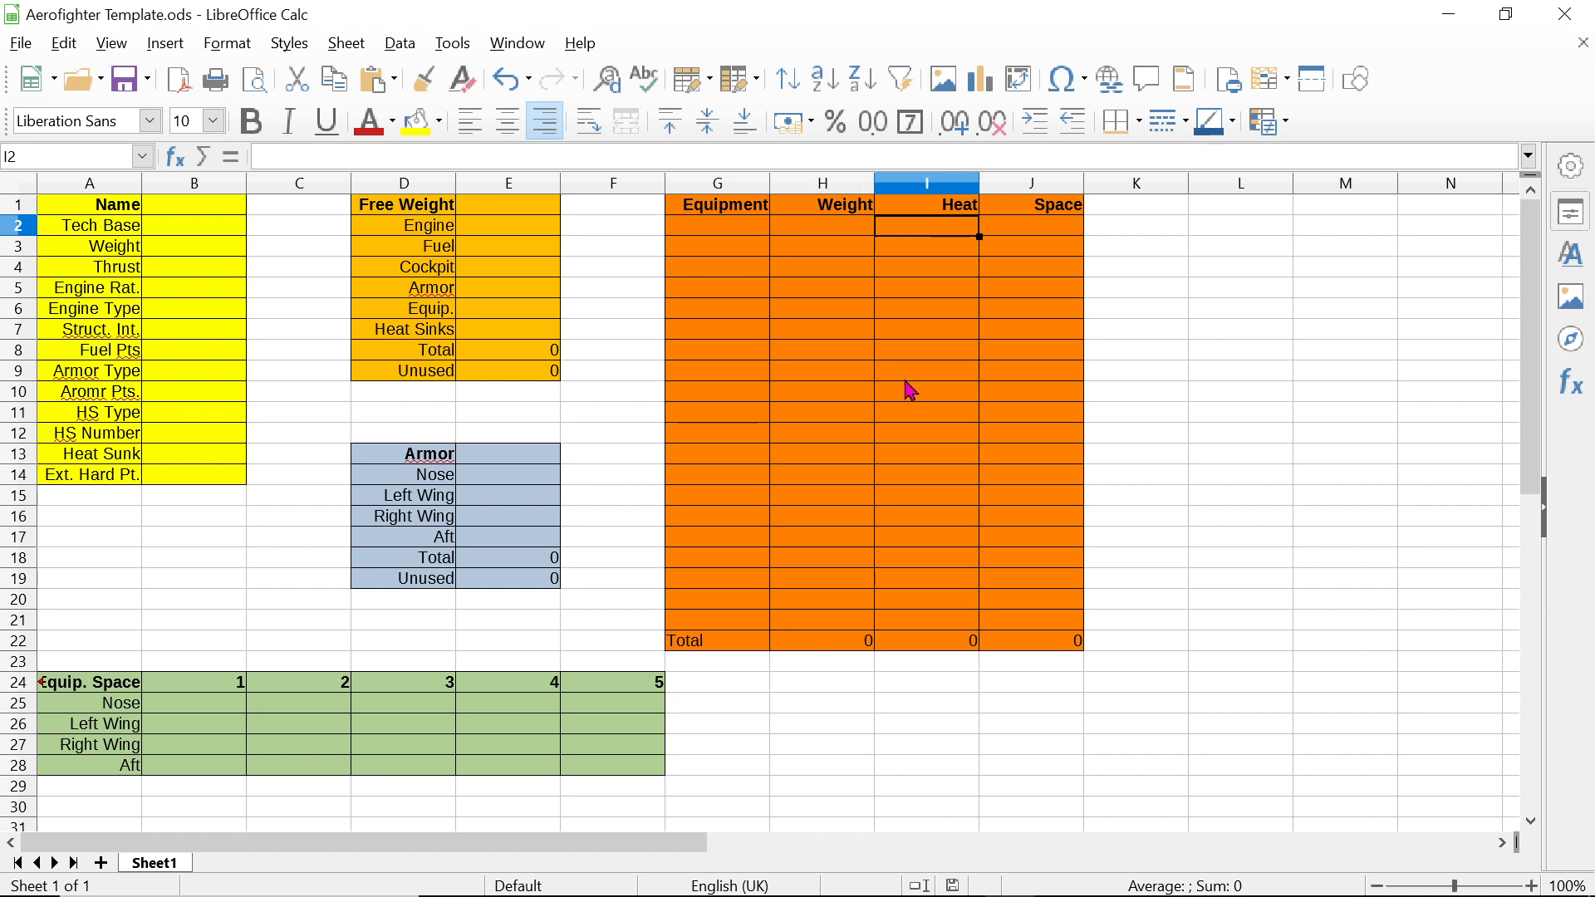
click(1035, 228)
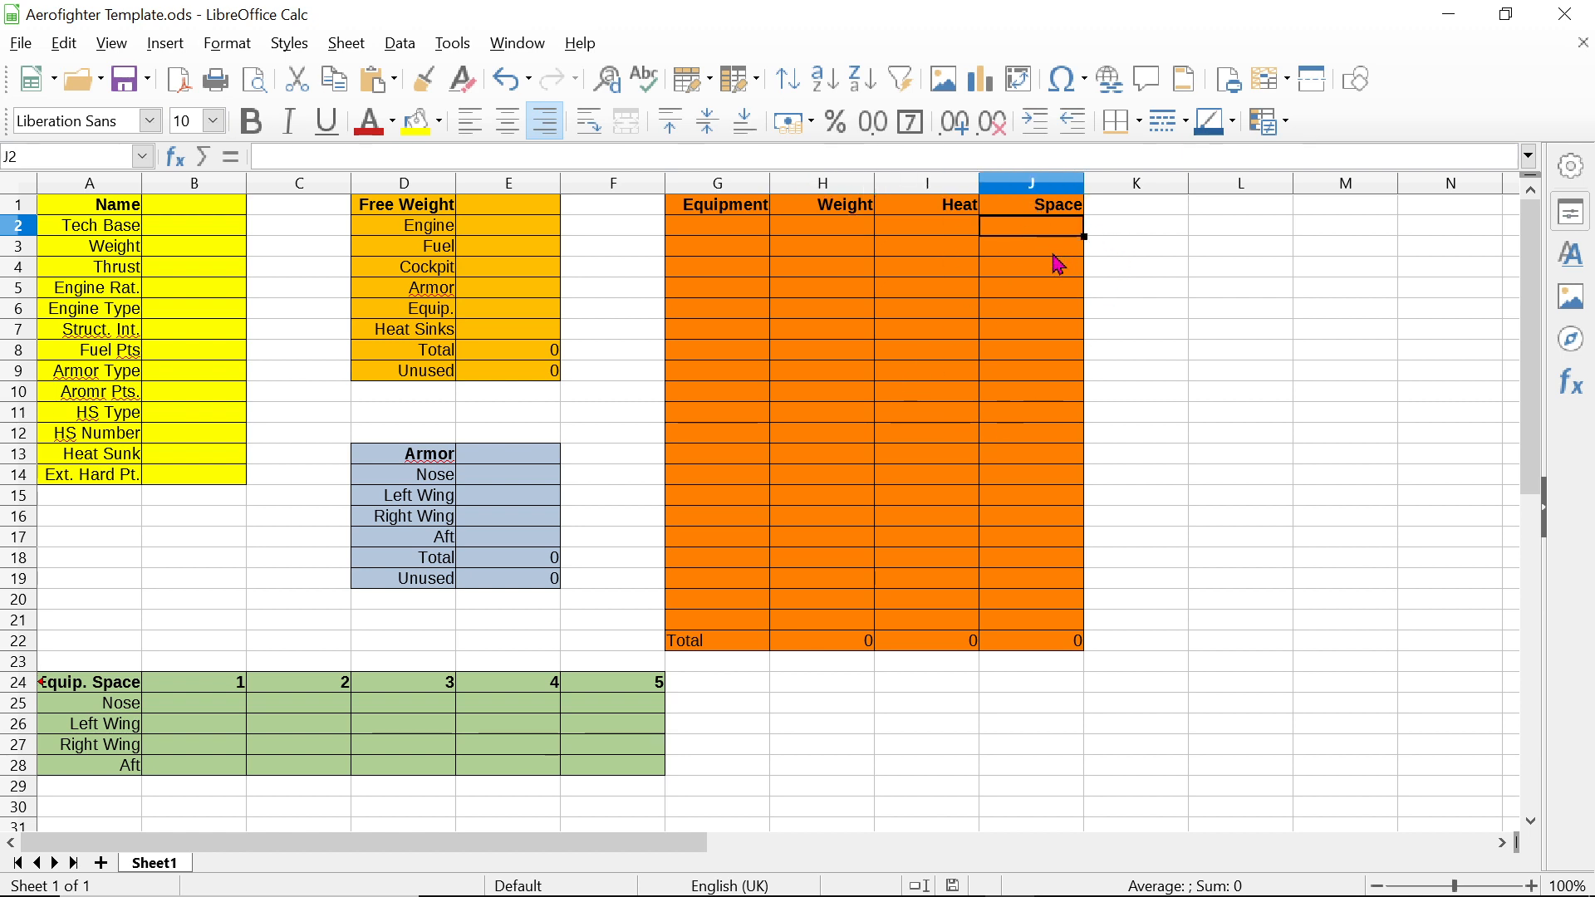
key(Down)
key(Down)
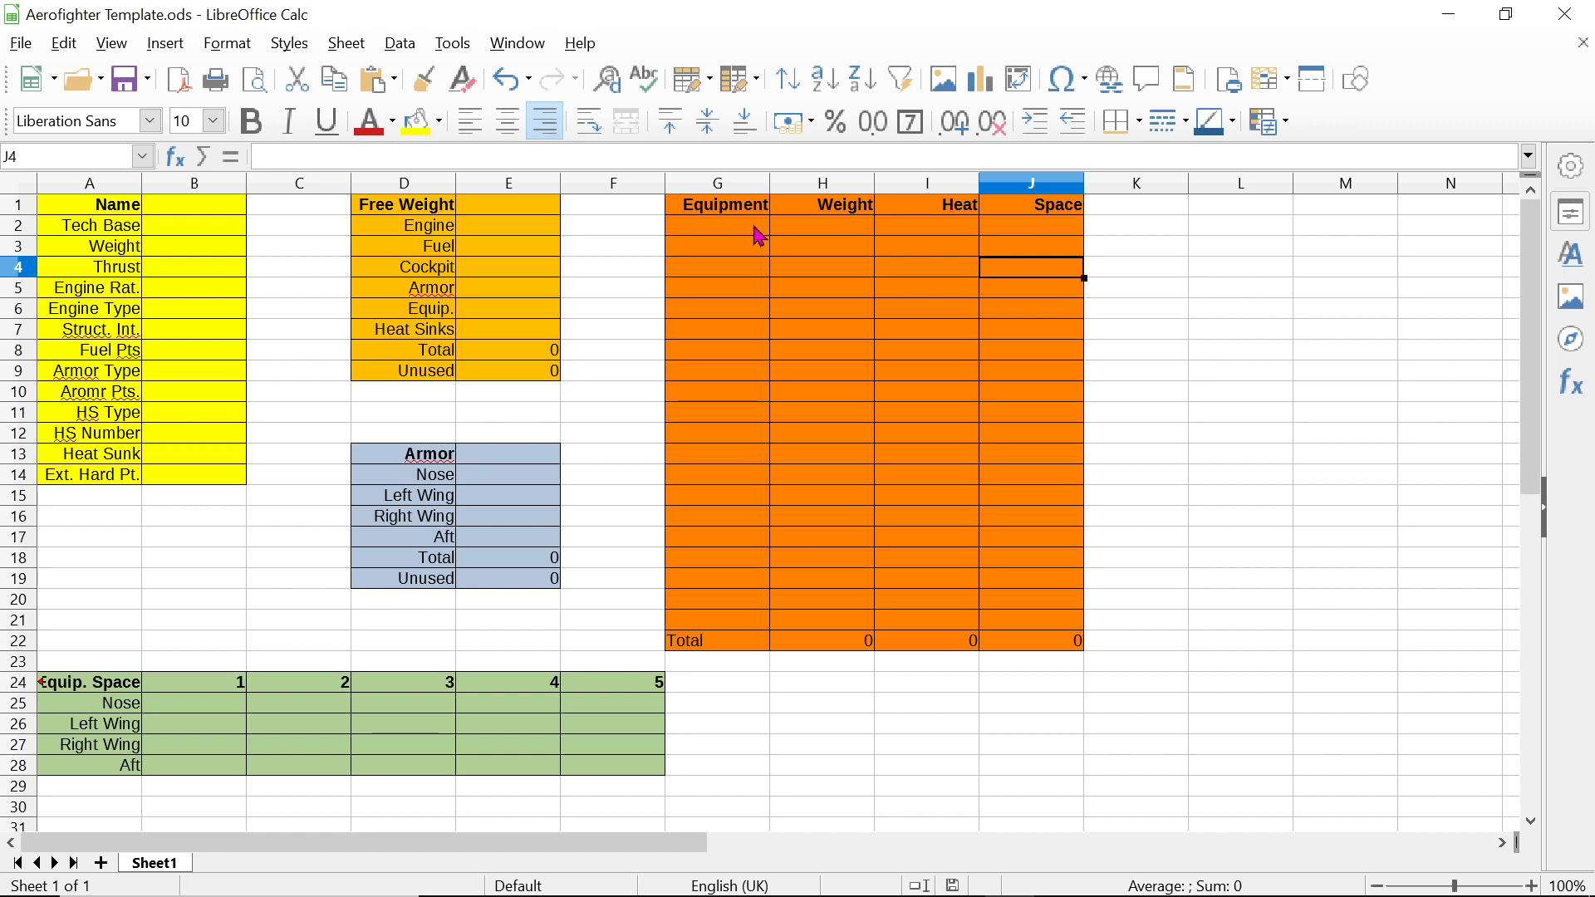
click(756, 230)
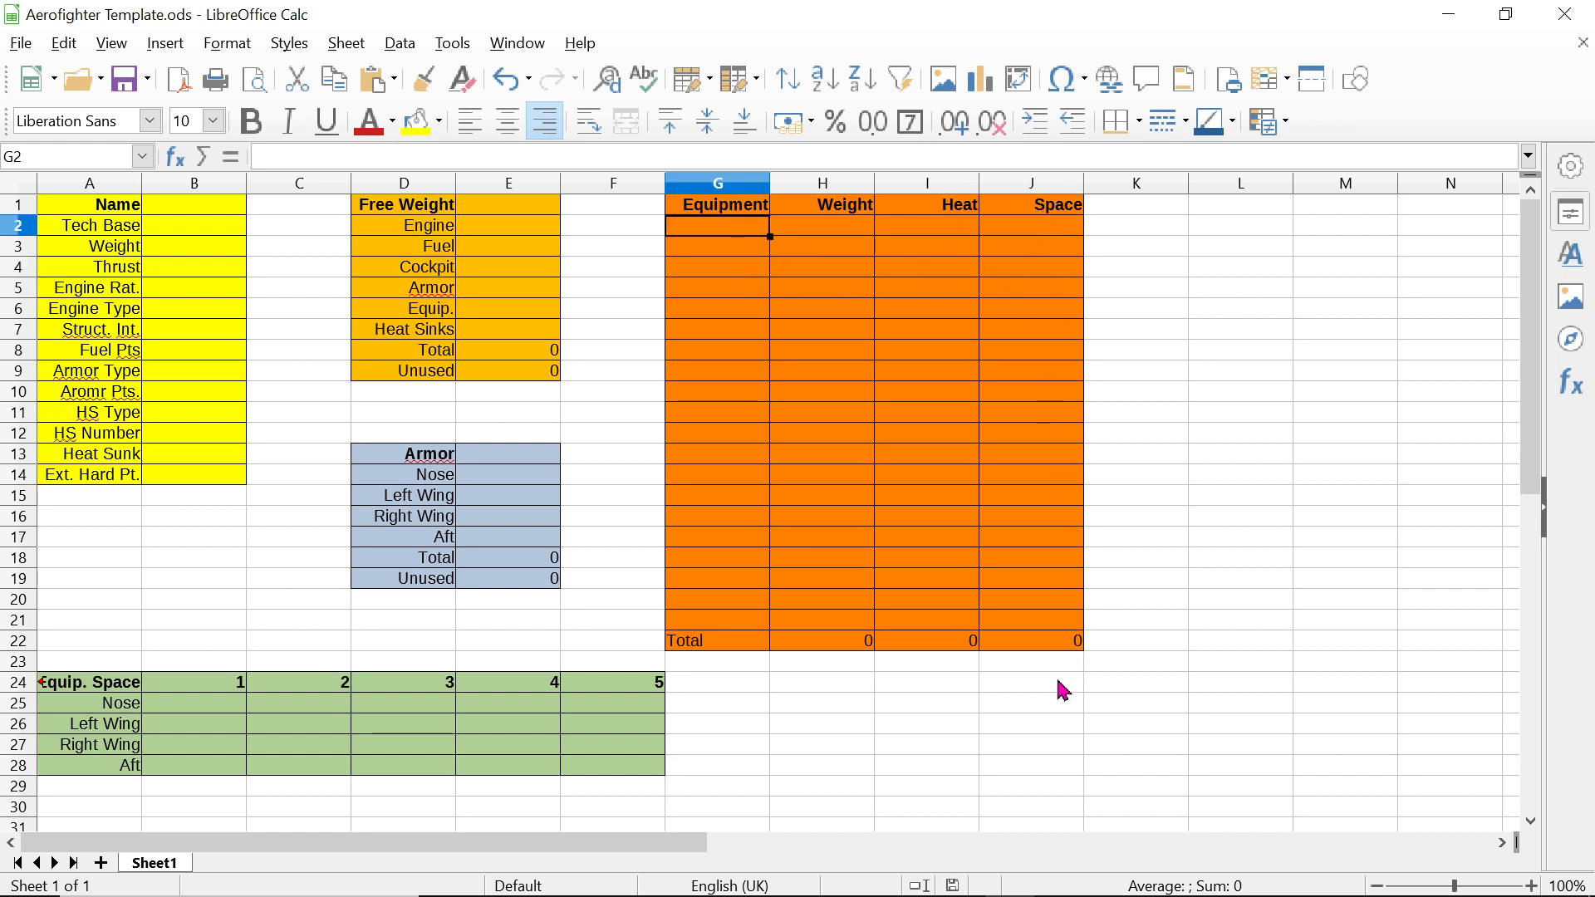
click(814, 648)
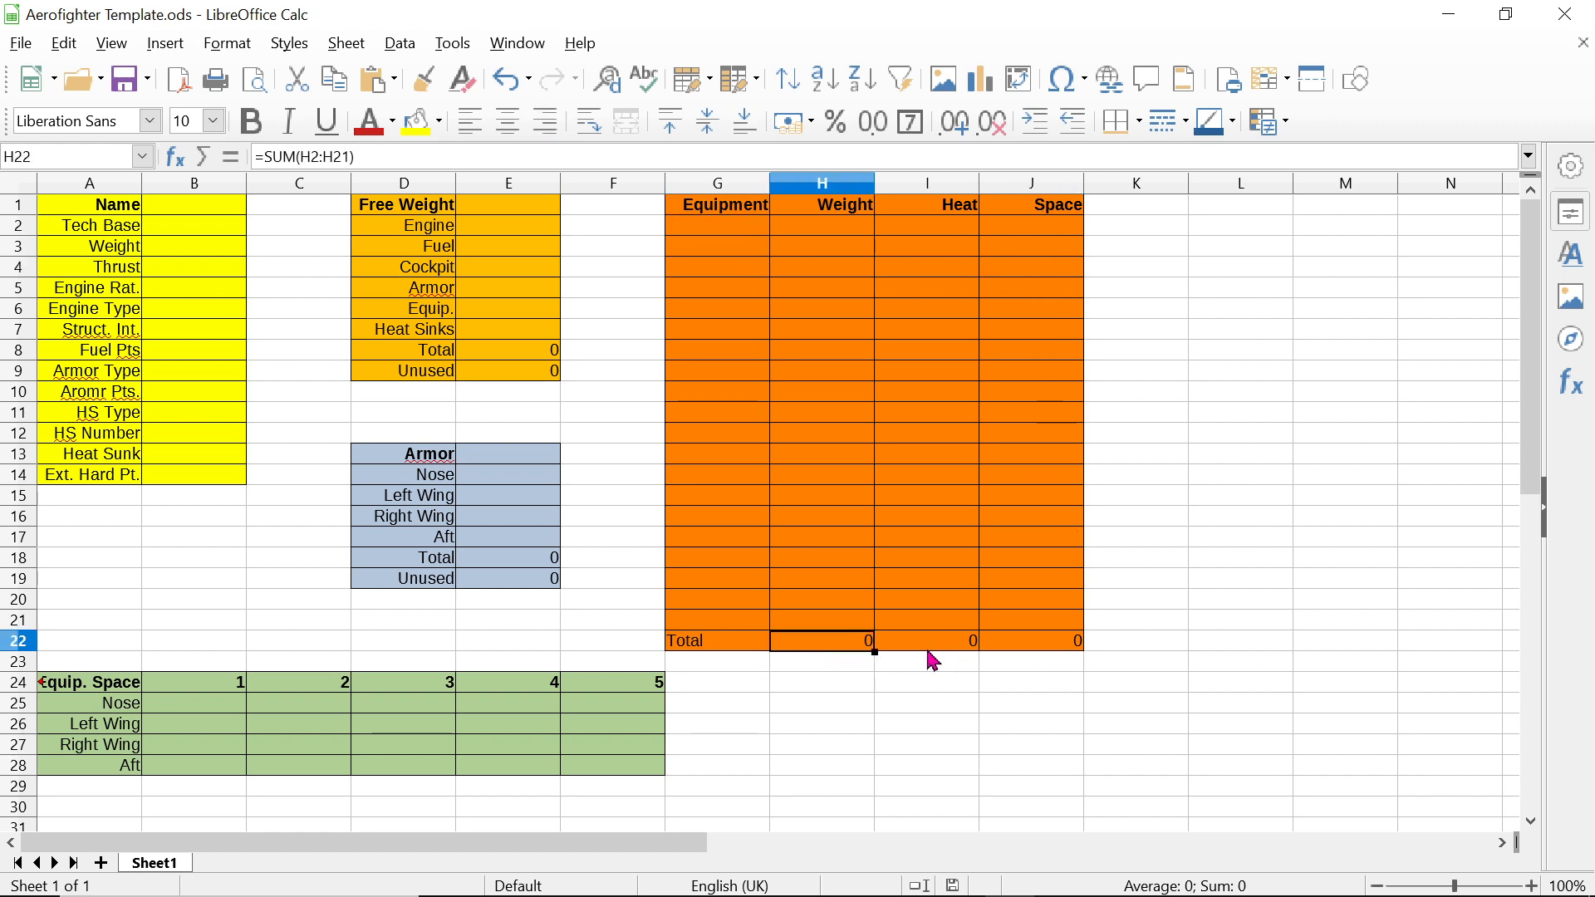
click(928, 650)
click(1014, 649)
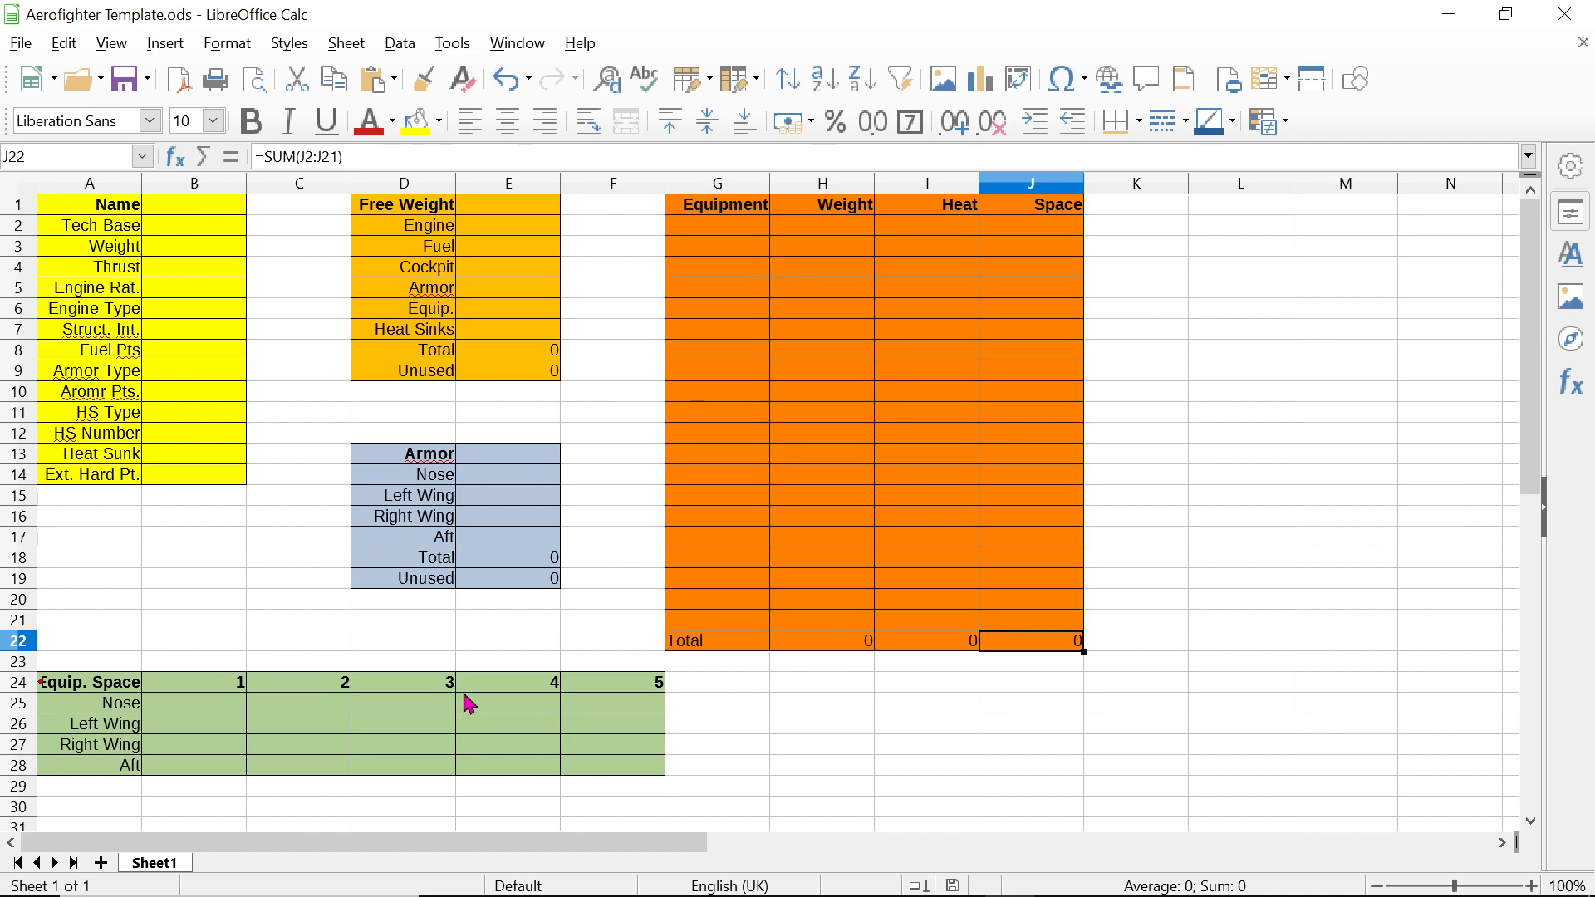
Step: Examine the Equip. Space table's Nose, Left Wing, Right Wing and Aft rows and its numbered slots
click(136, 710)
click(133, 729)
click(131, 743)
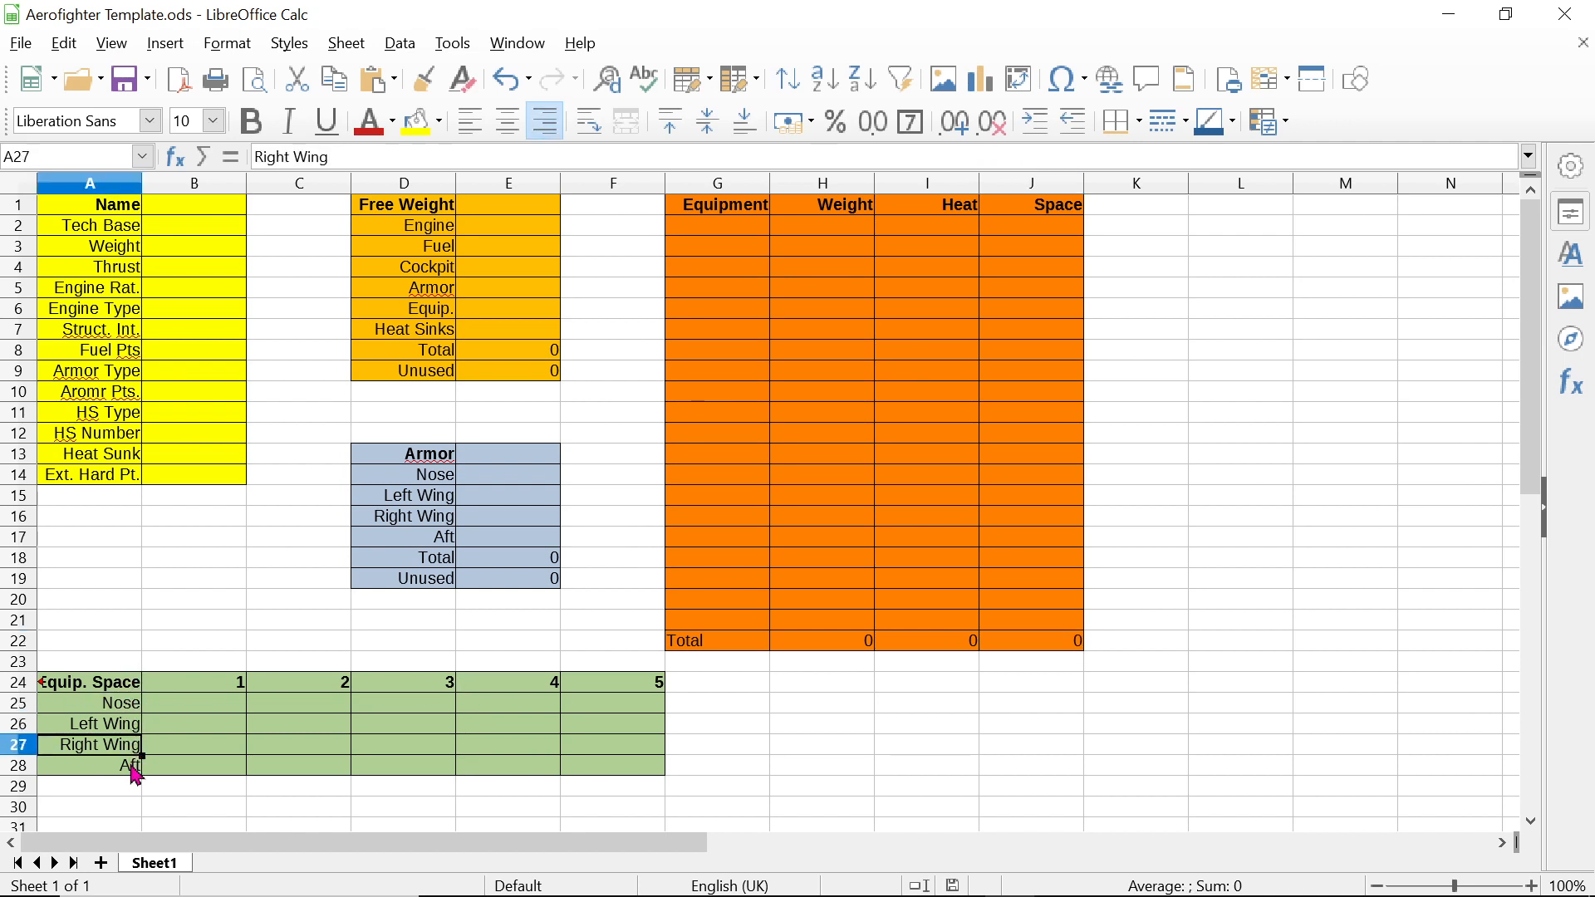
click(133, 764)
click(132, 710)
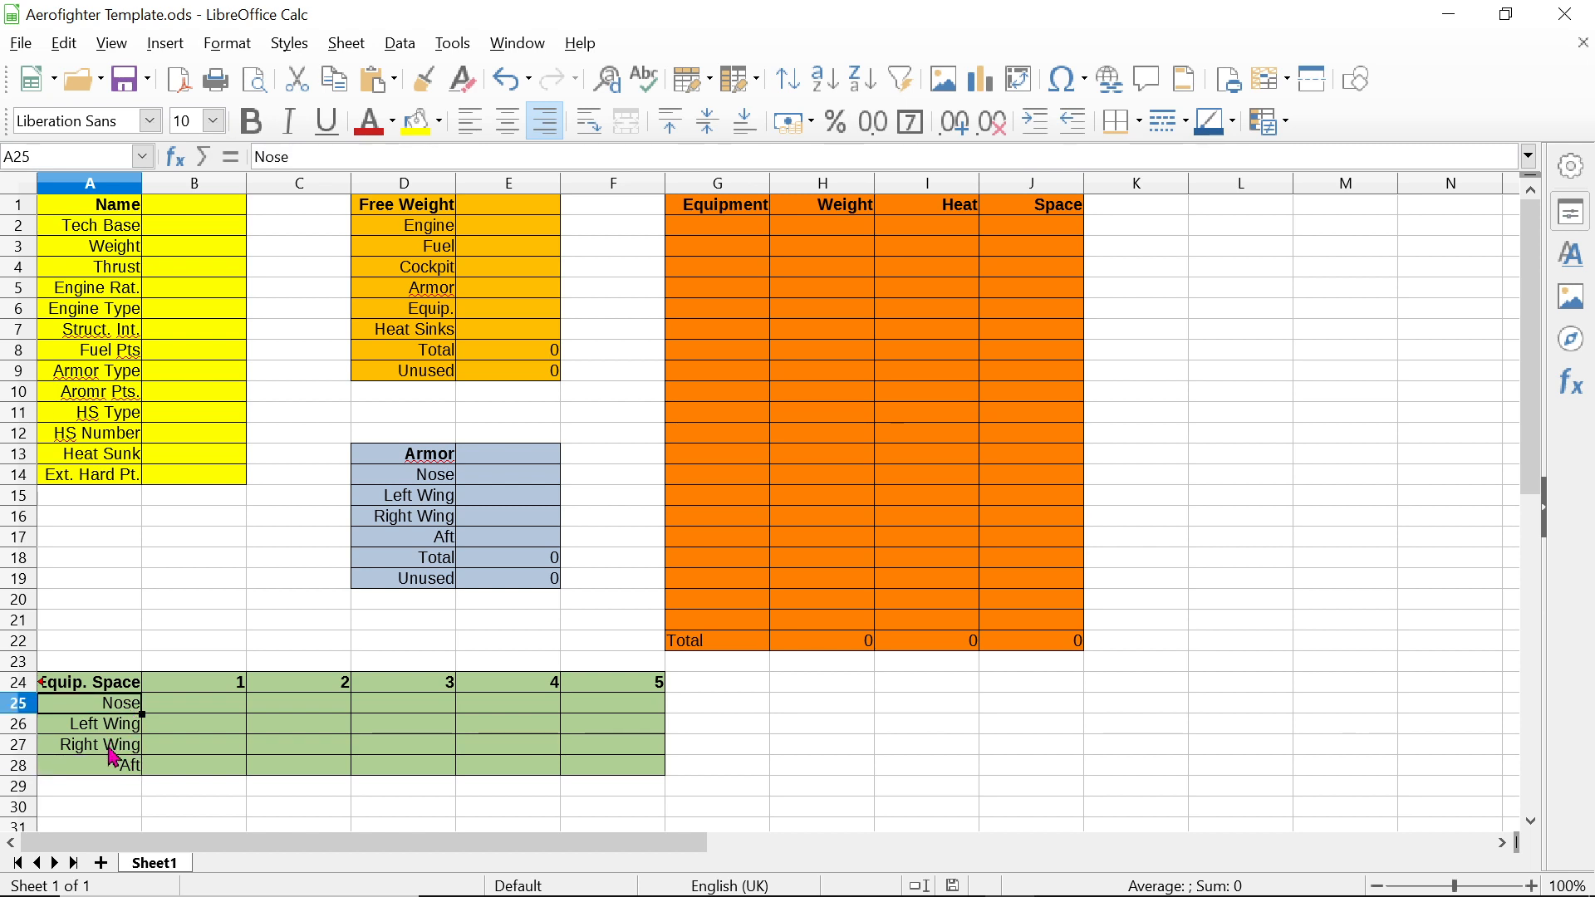
click(229, 714)
click(283, 711)
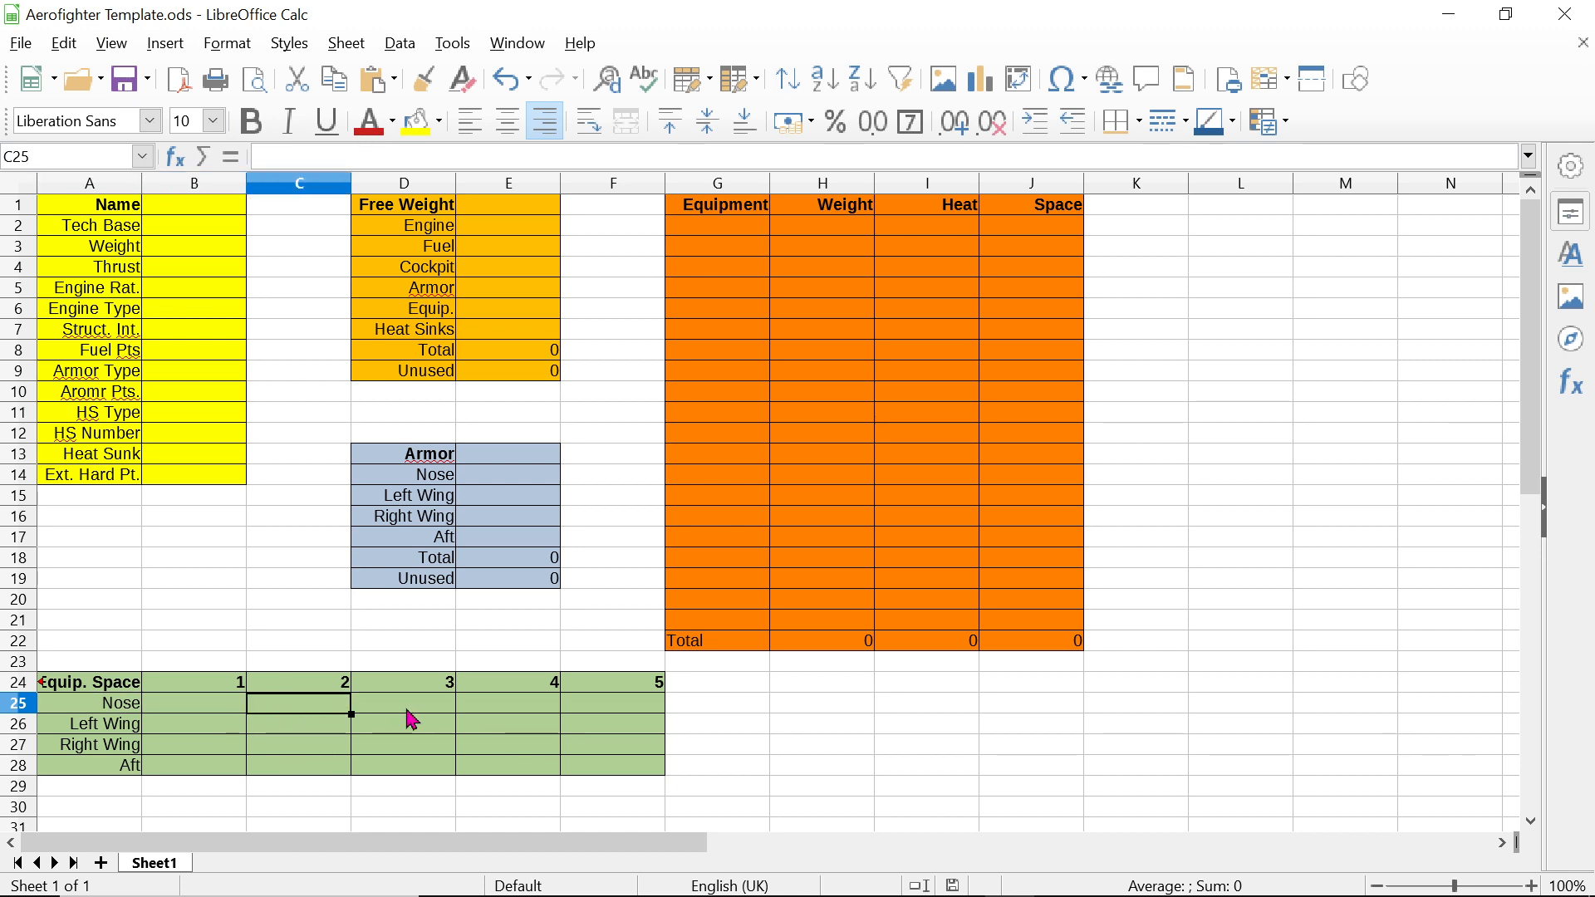
click(416, 716)
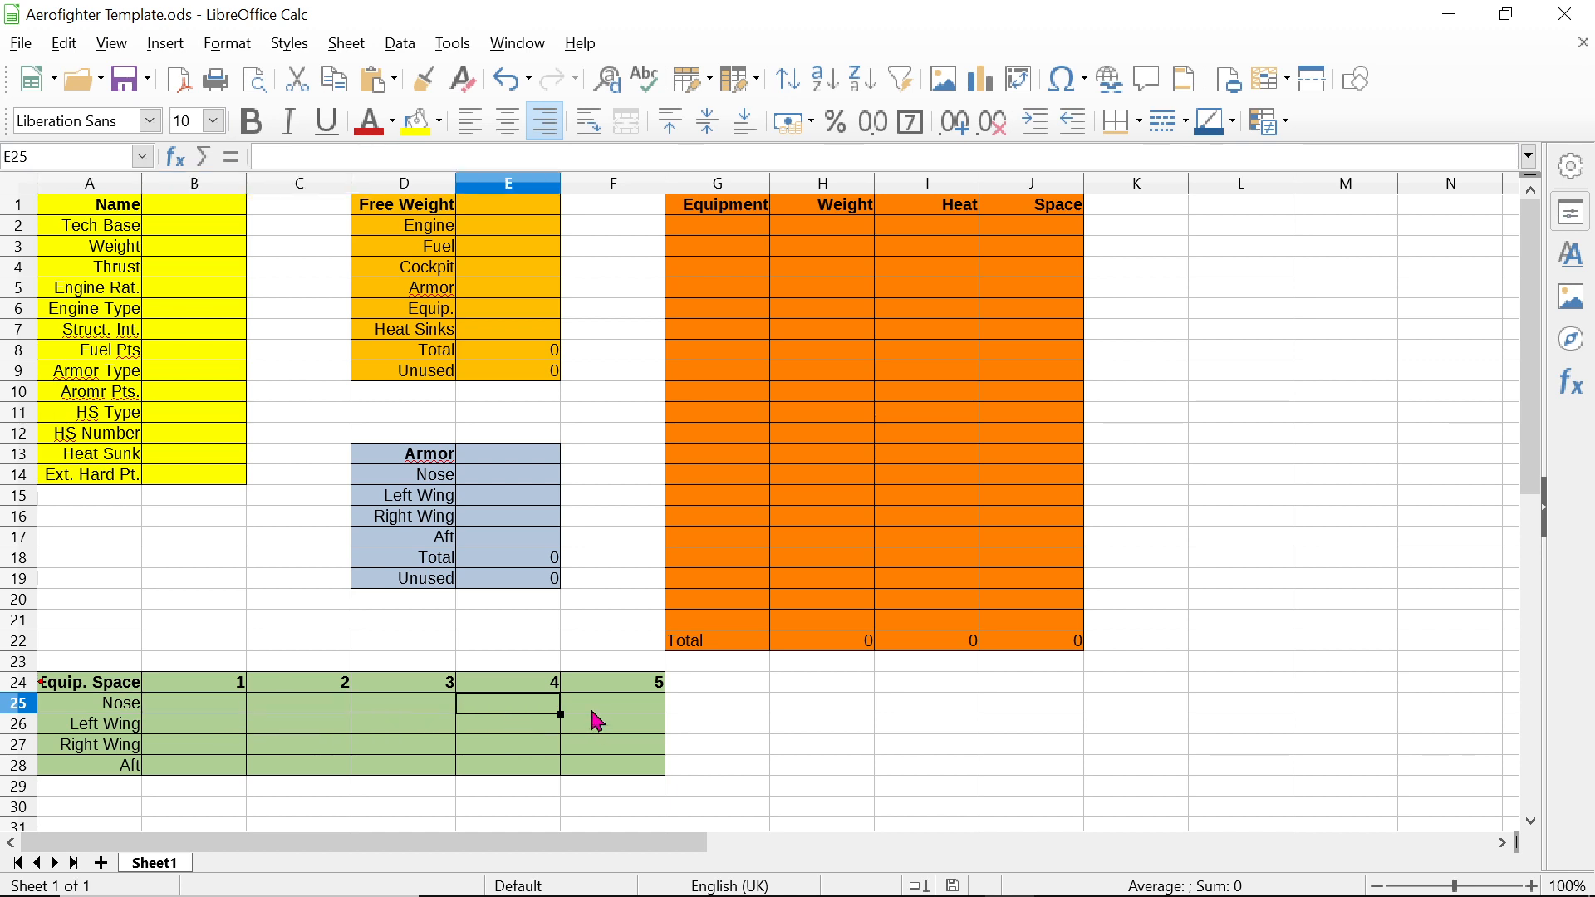
key(Tab)
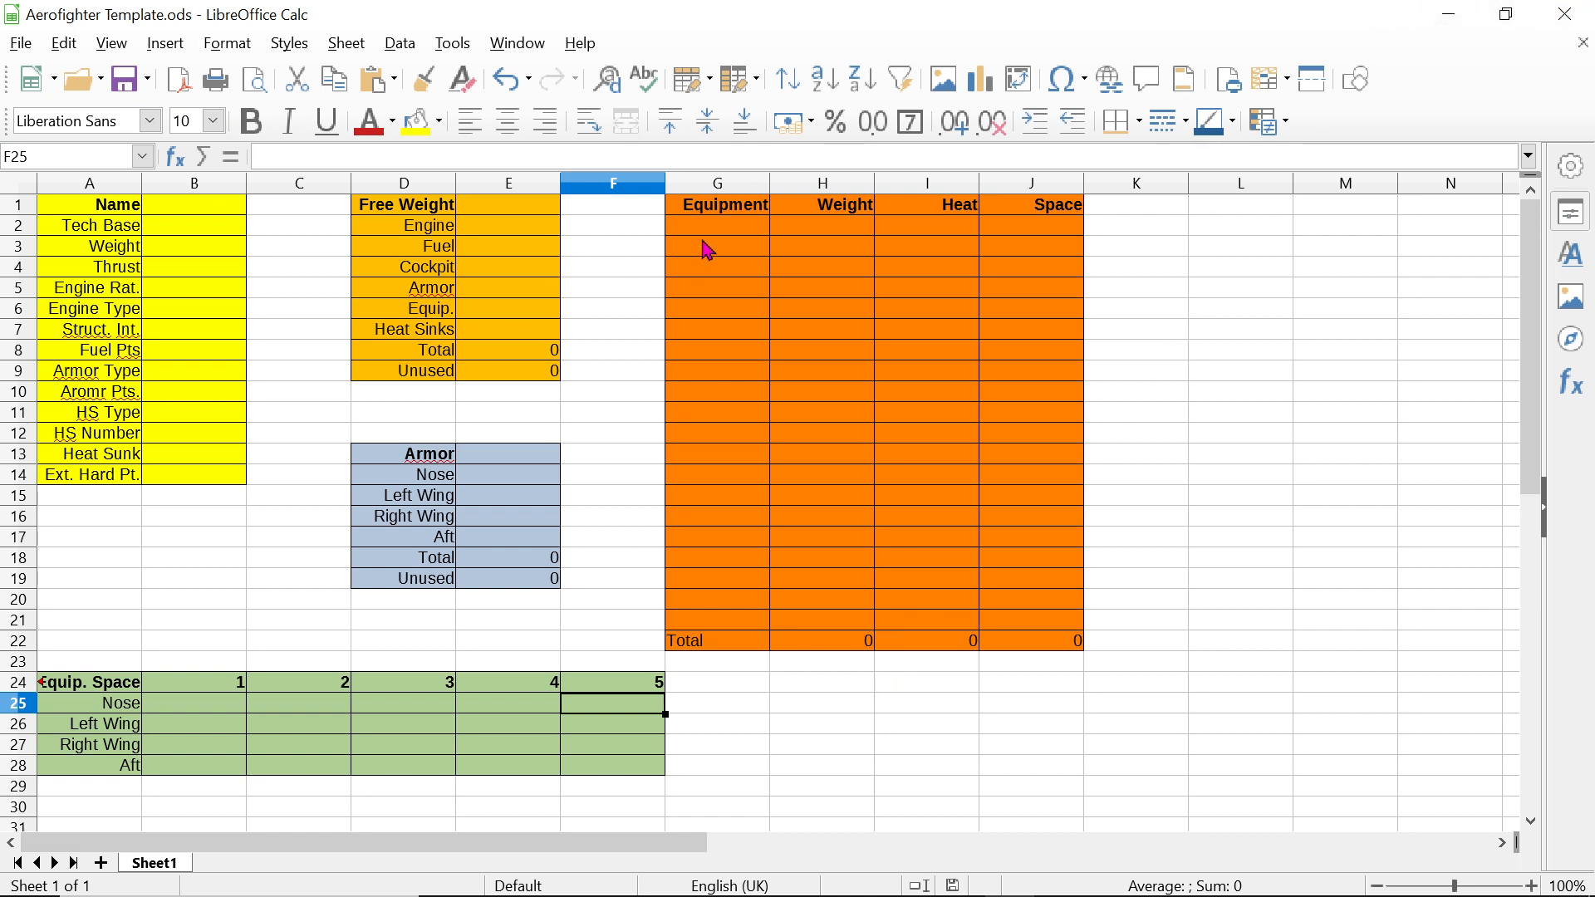
Step: Enter Pizza King as the fighter's Name and Inner Sphere as its Tech Base
click(197, 216)
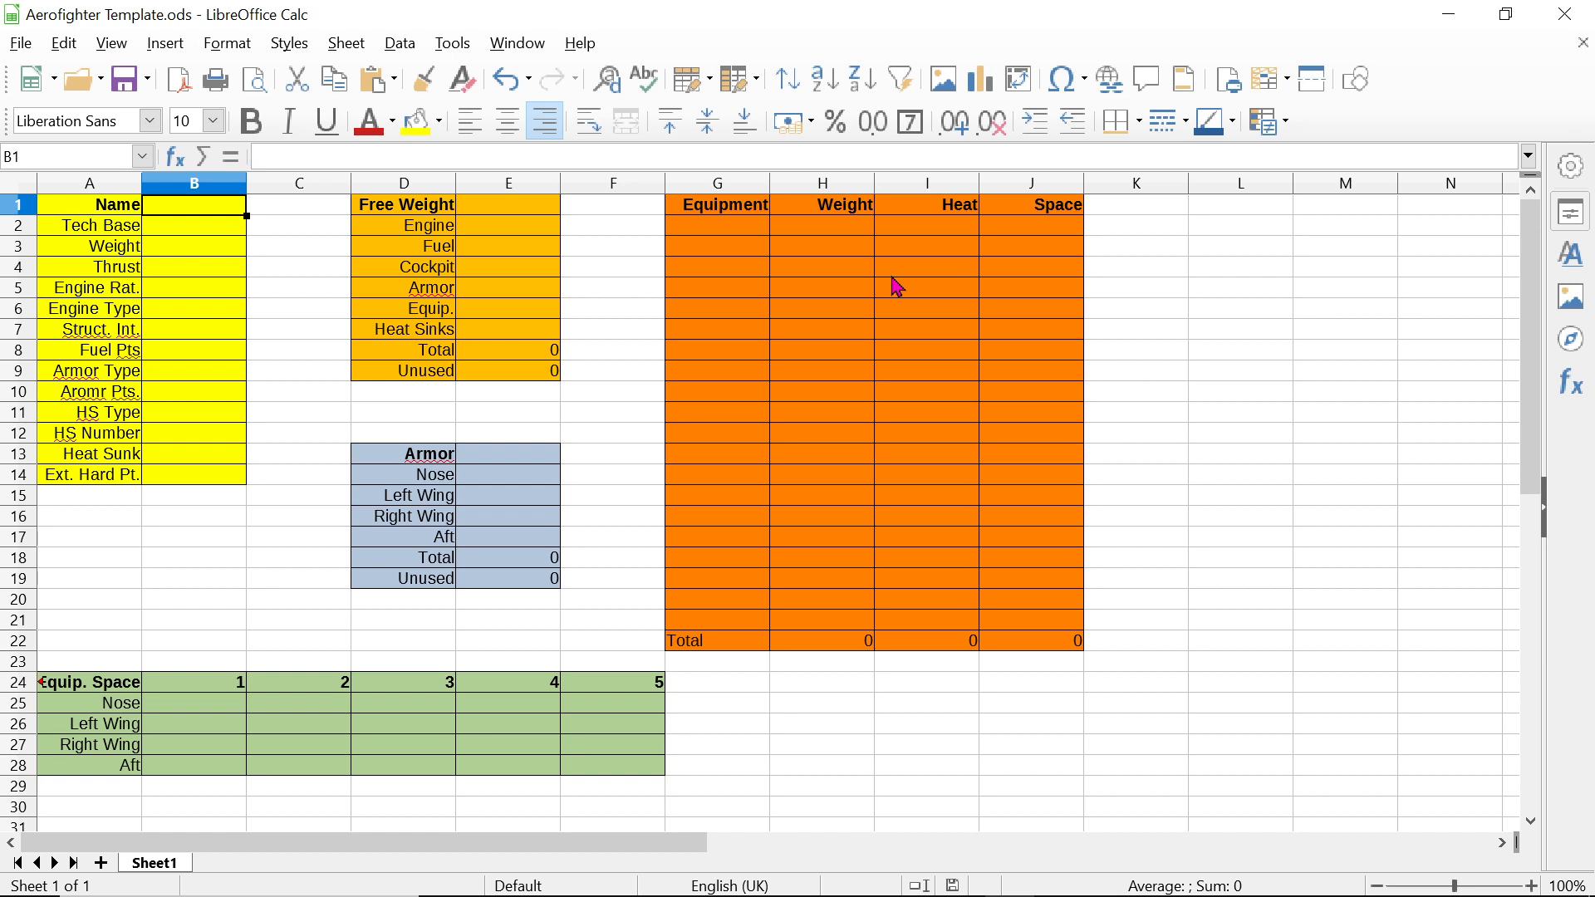
text(Pizza)
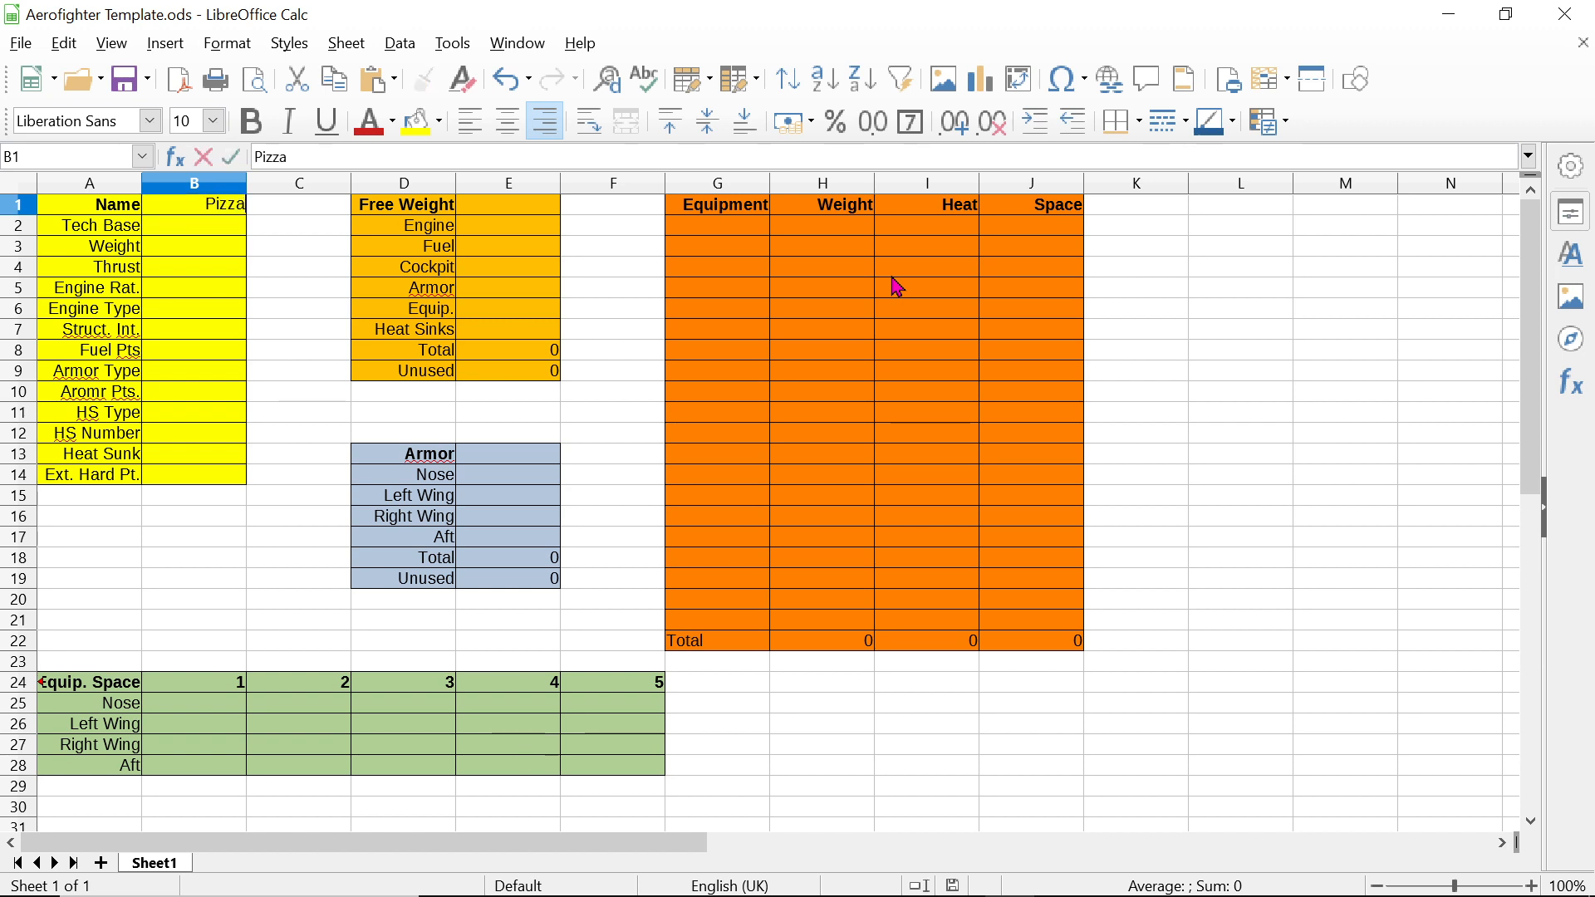
text( King)
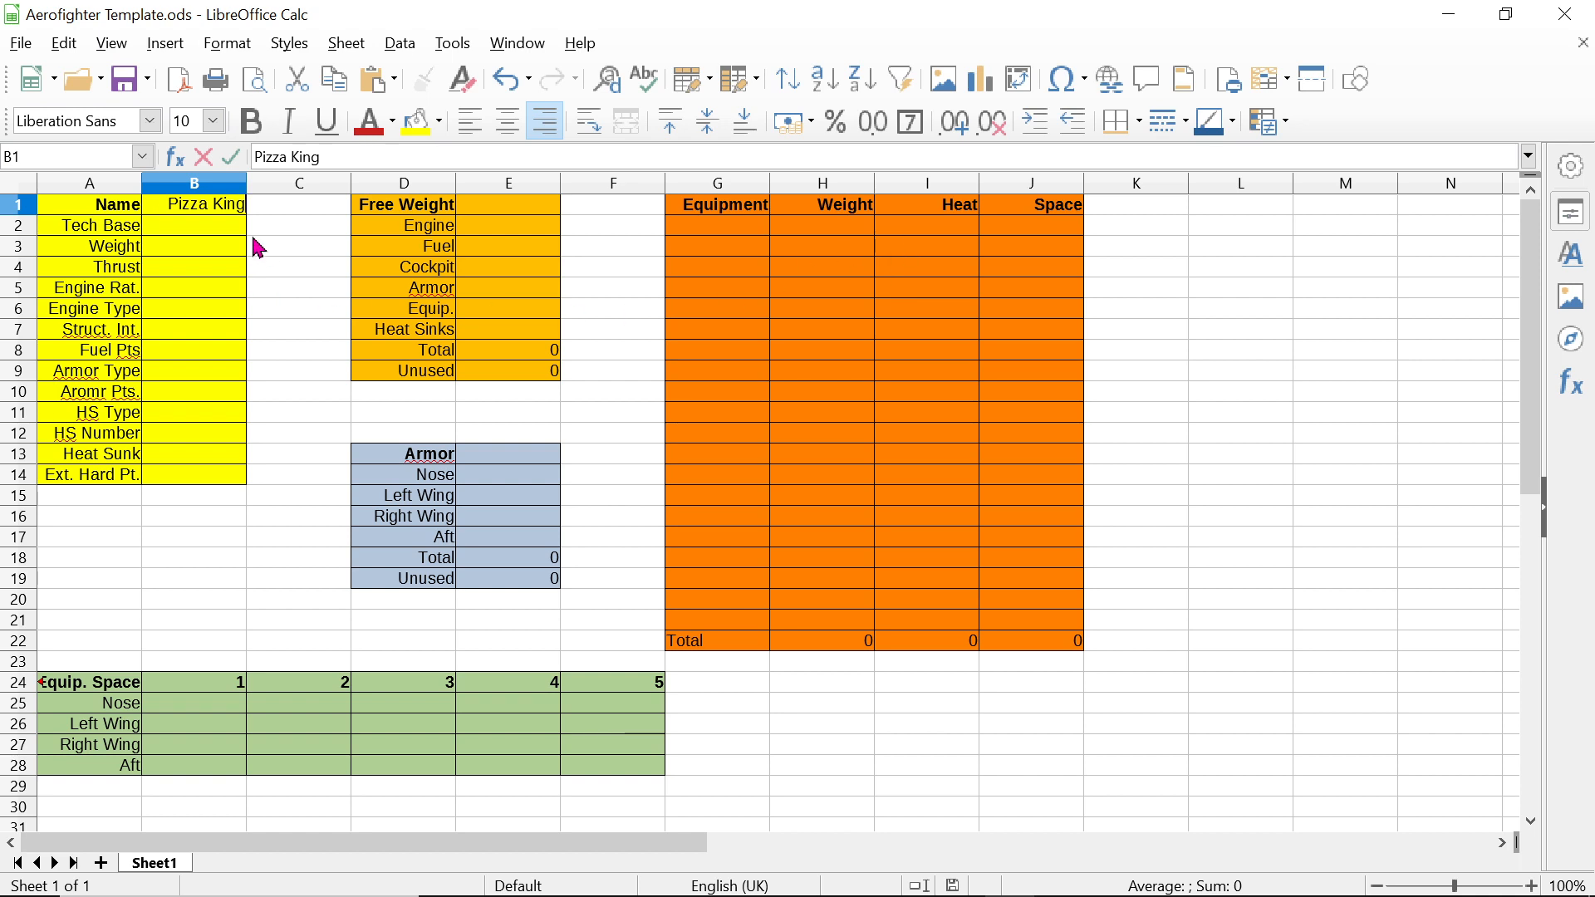
click(216, 227)
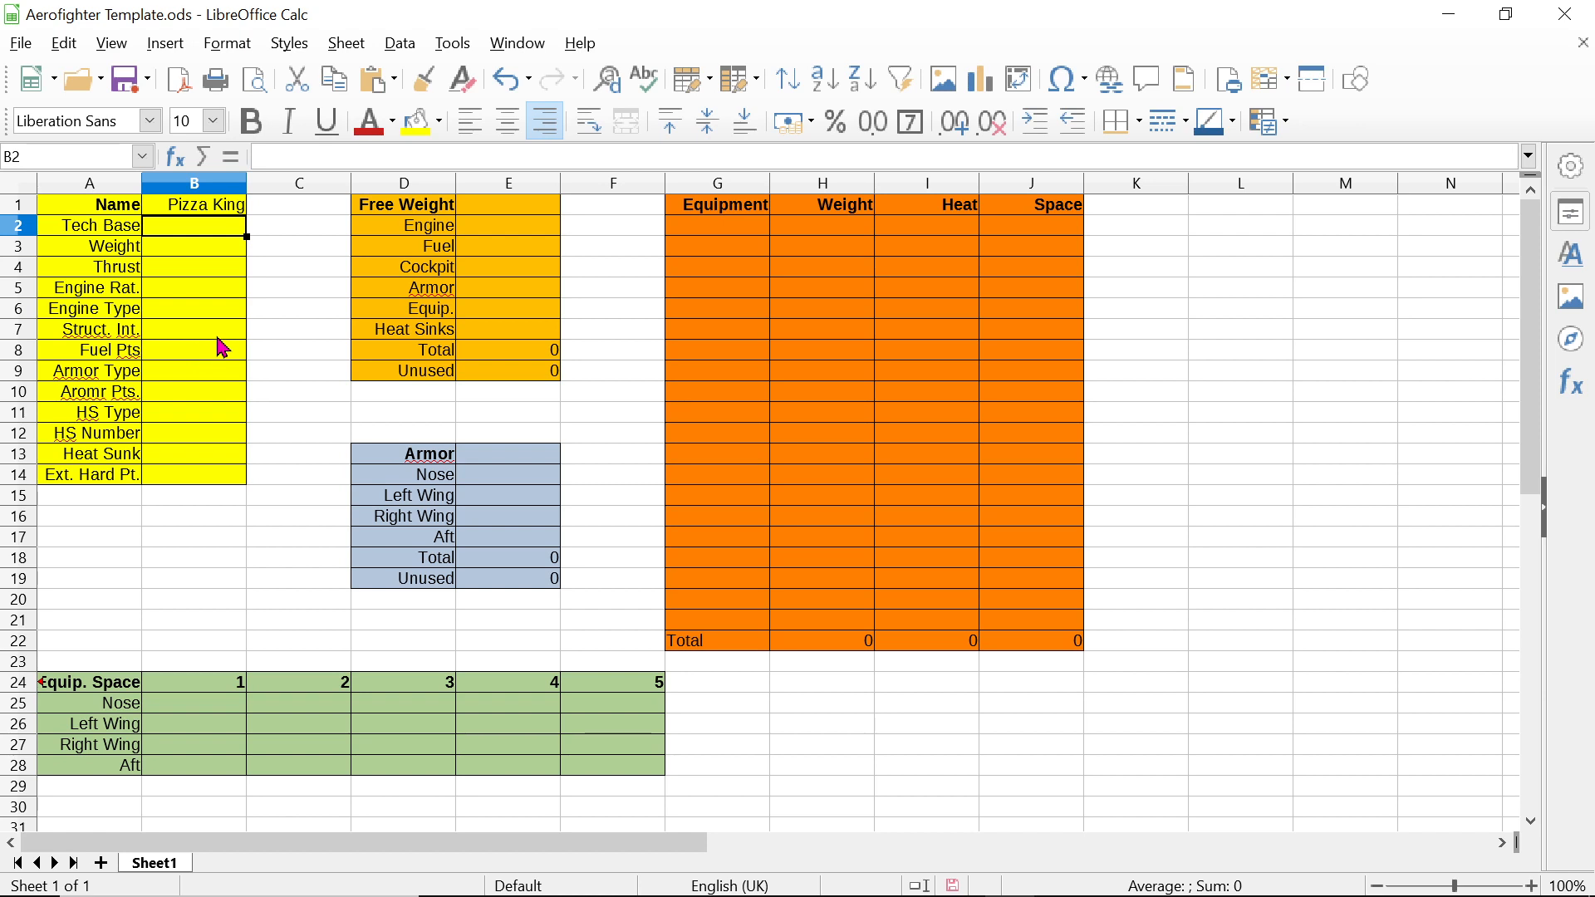
text(Inner)
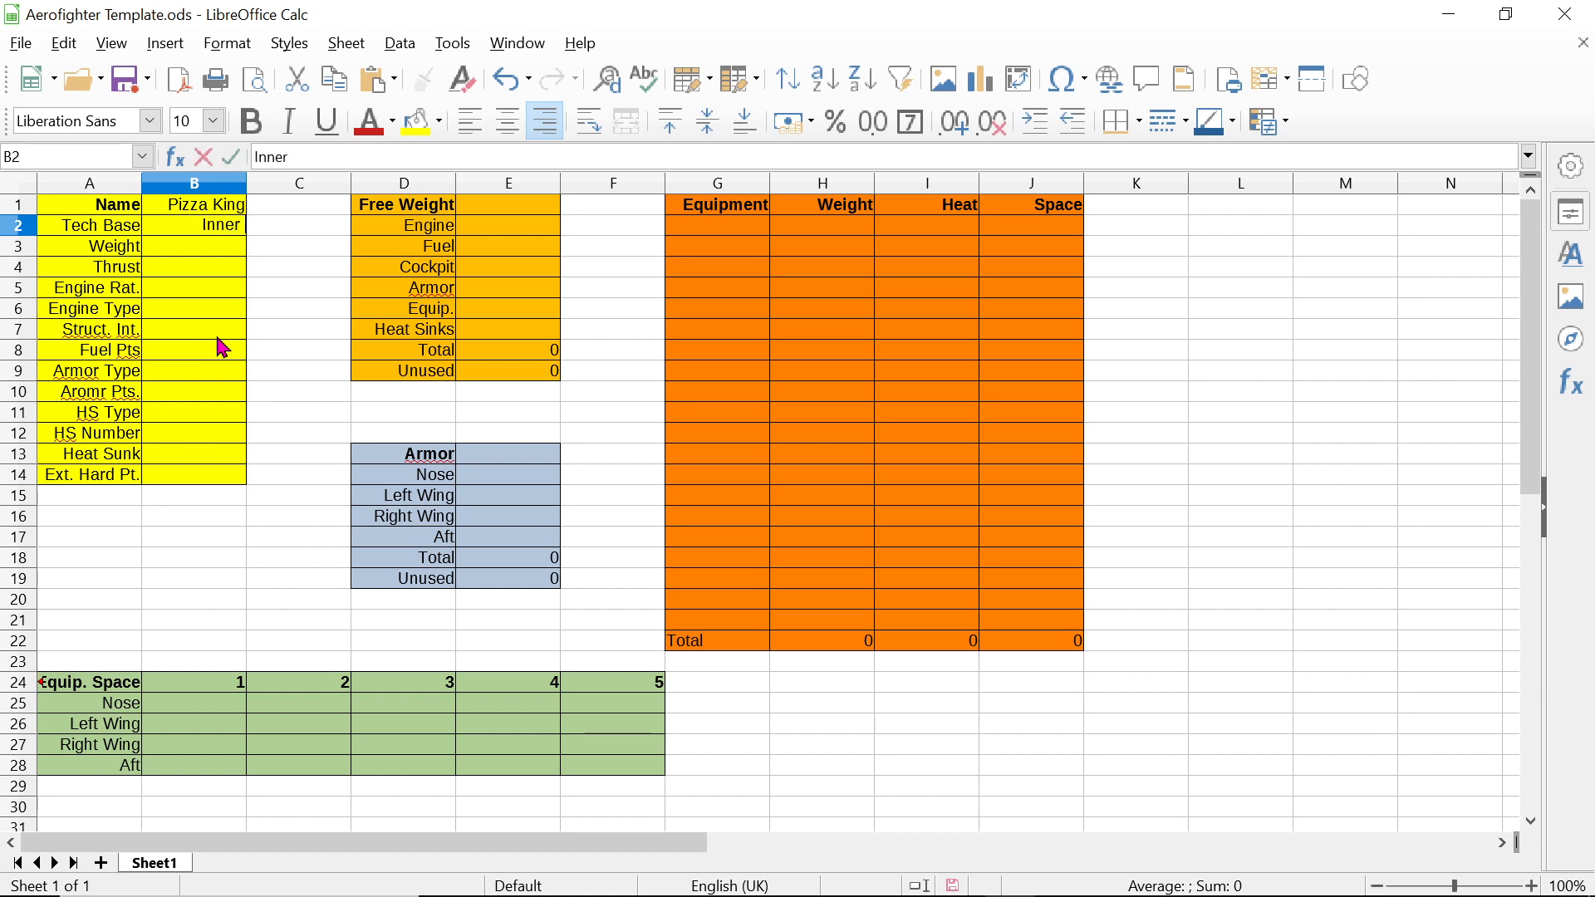
text( Sphere)
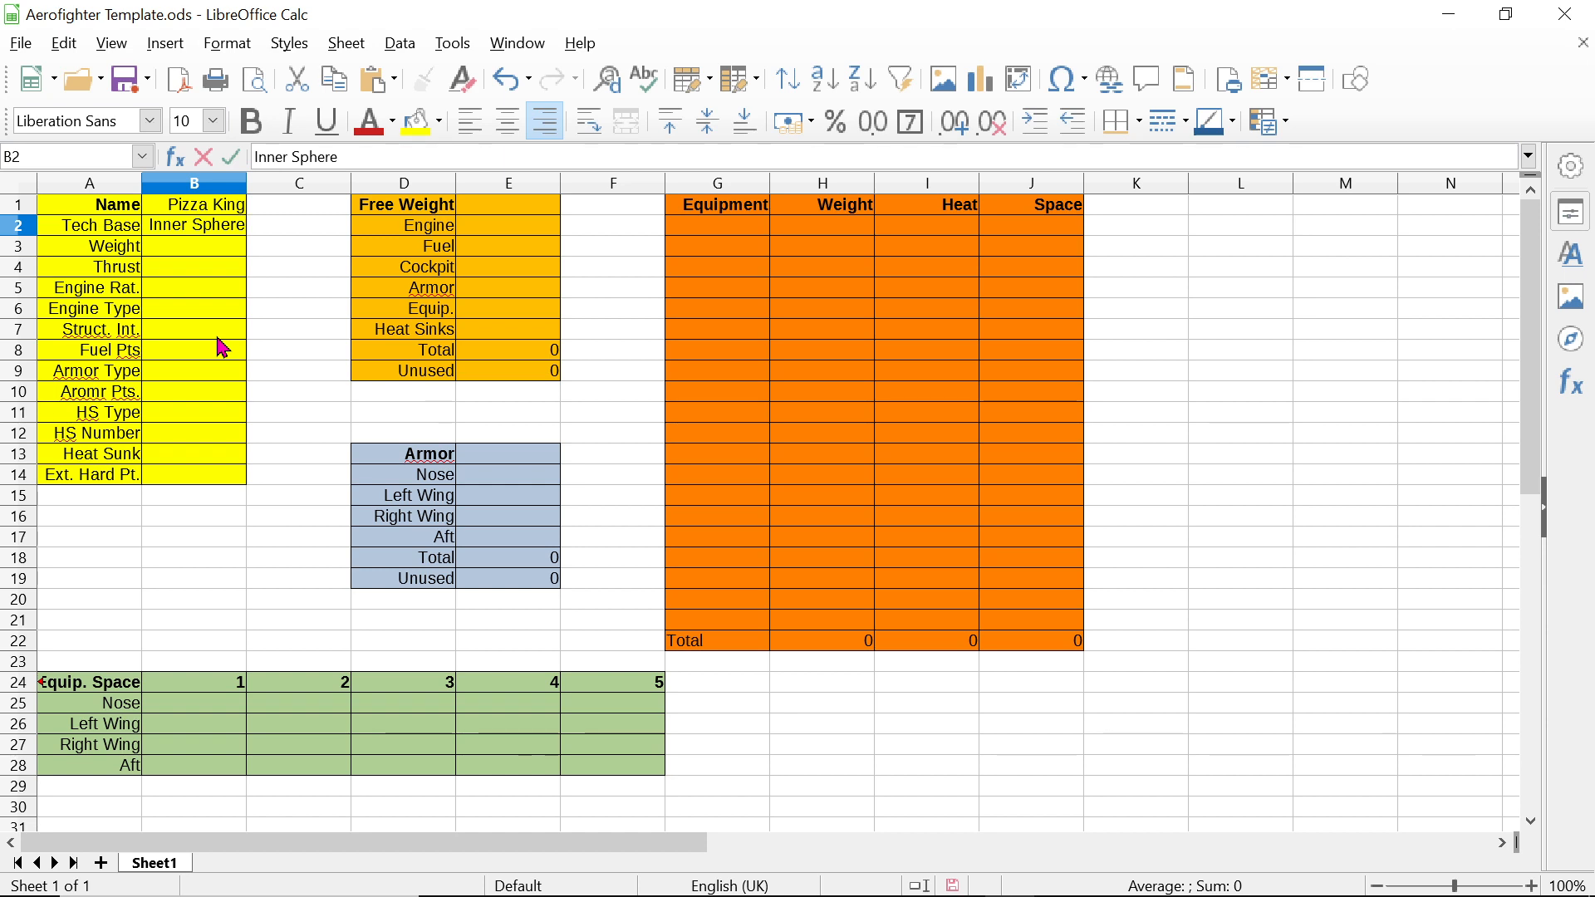
Step: Set the fighter's Weight to 65 in the fighter data block
click(197, 251)
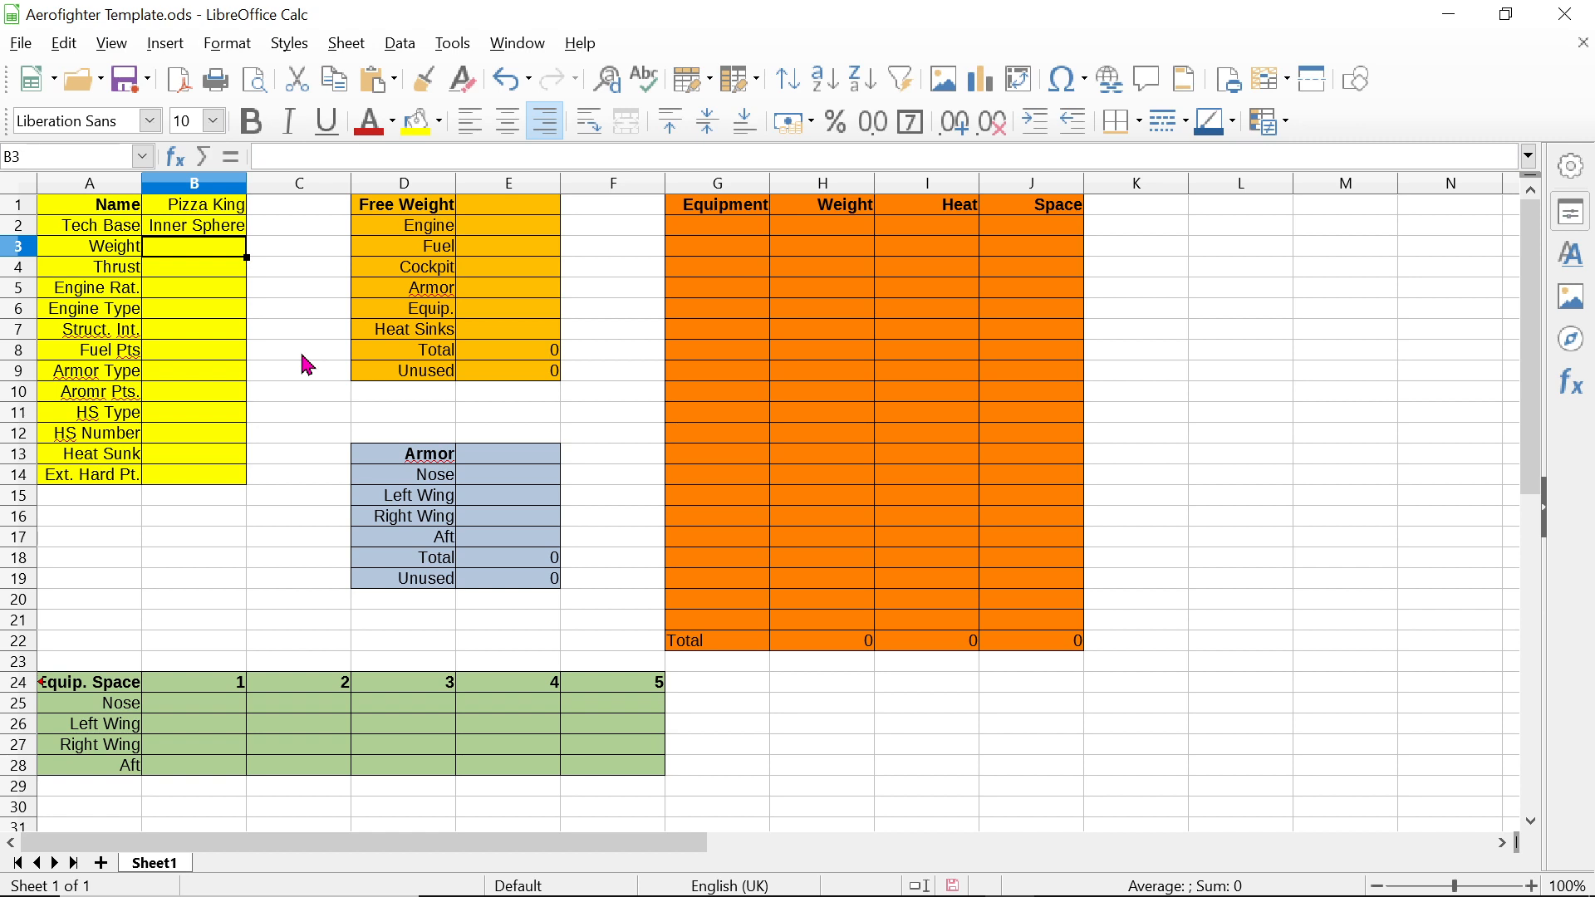
text(65)
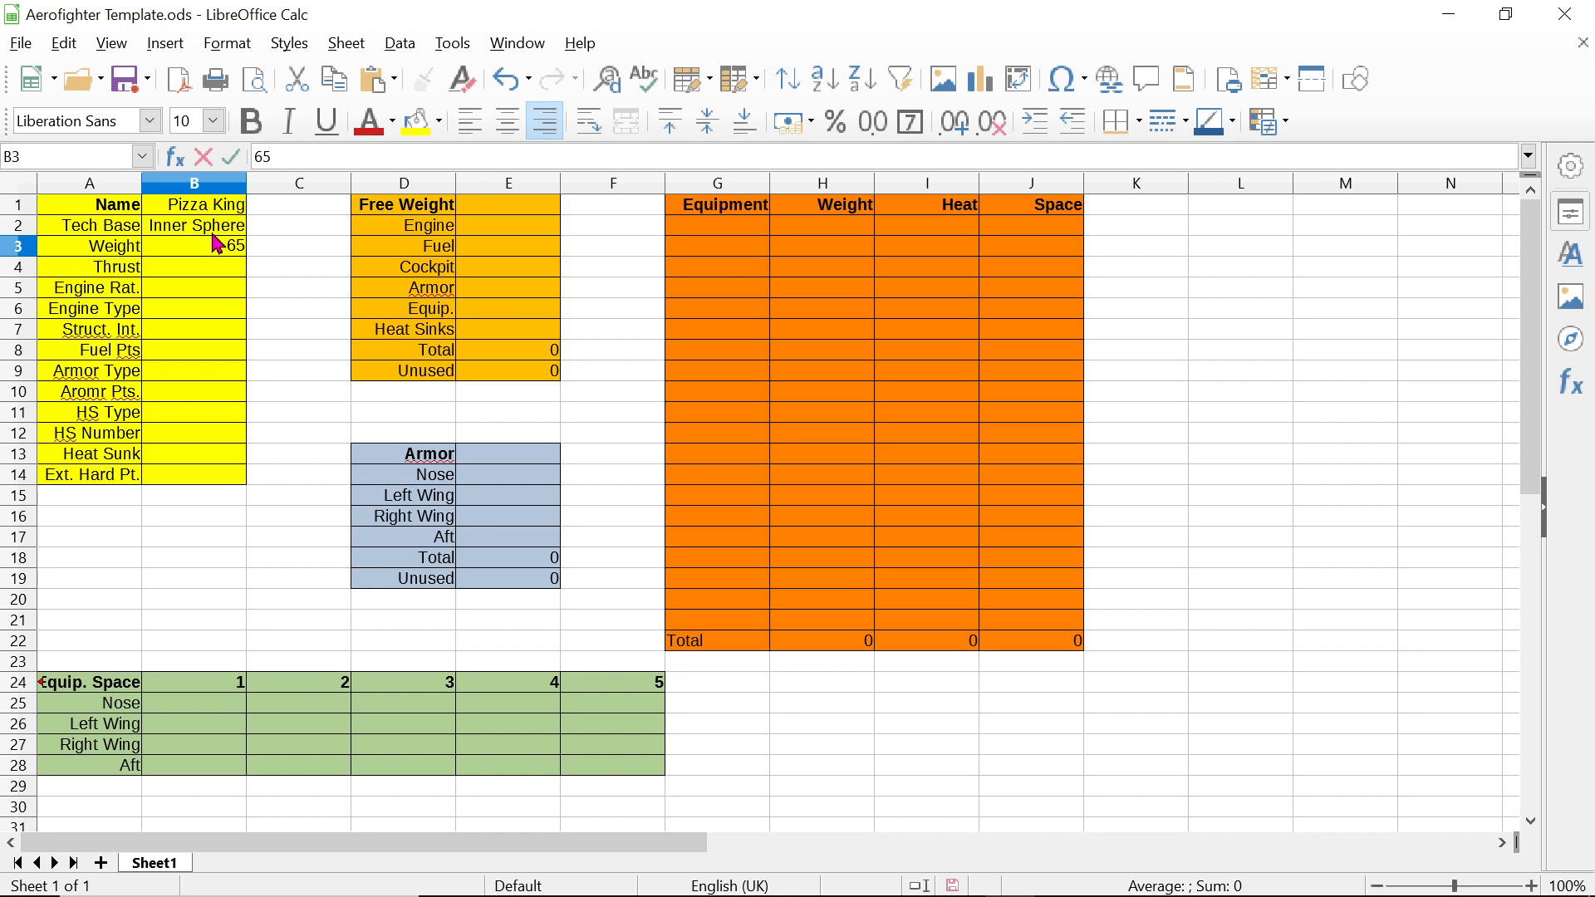
click(293, 253)
click(206, 252)
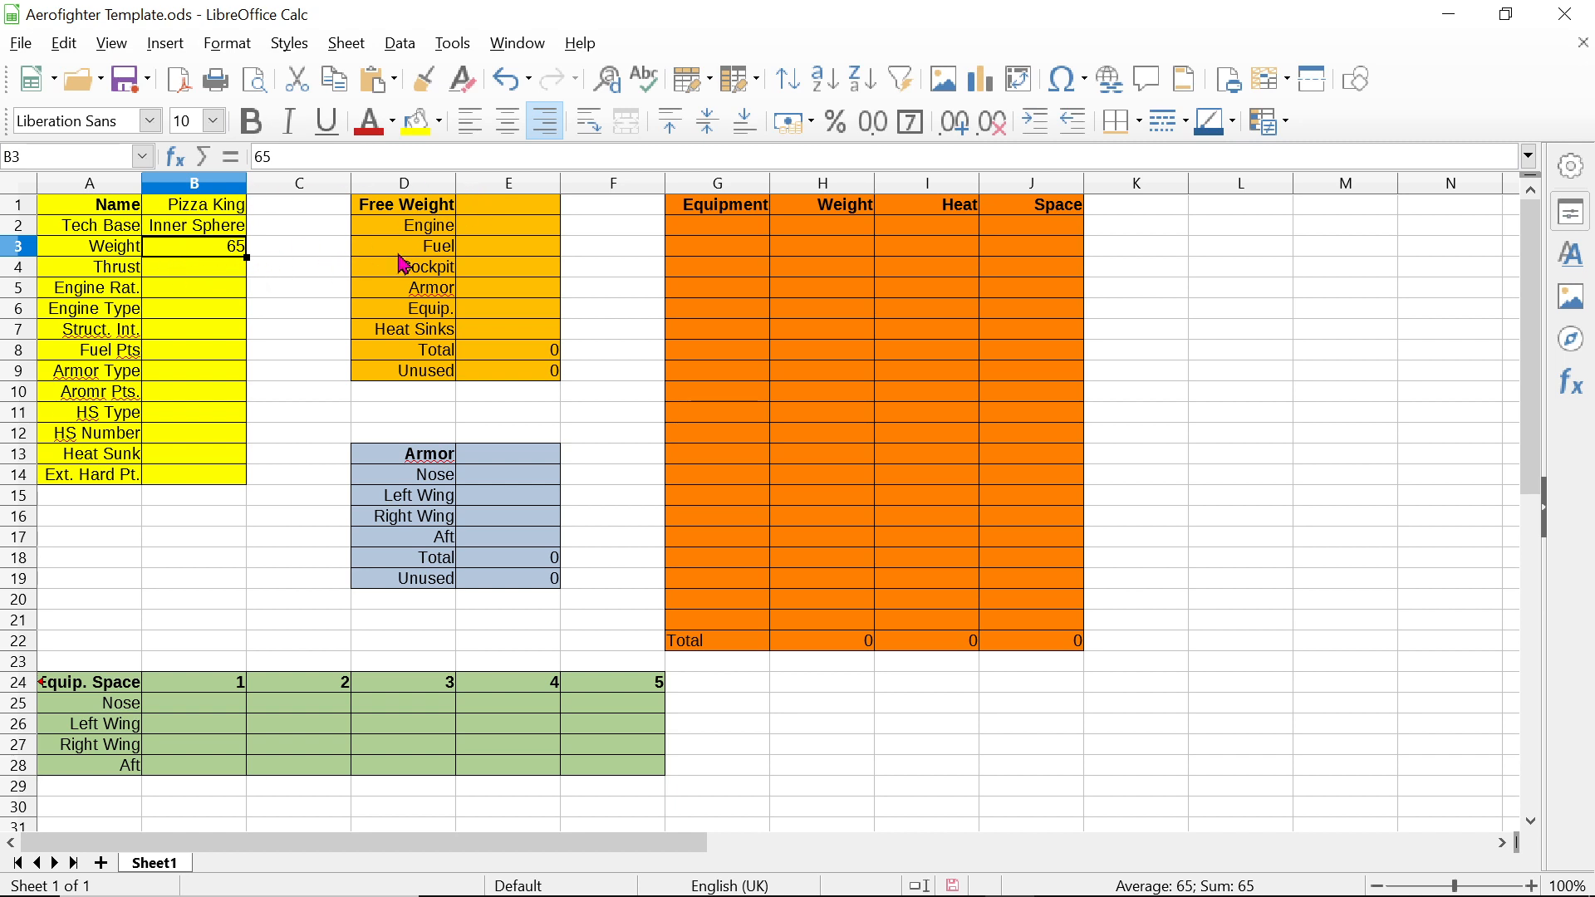
Step: Set the Free Weight allowance to 65 in E1 and check the Unused weight formula
click(493, 209)
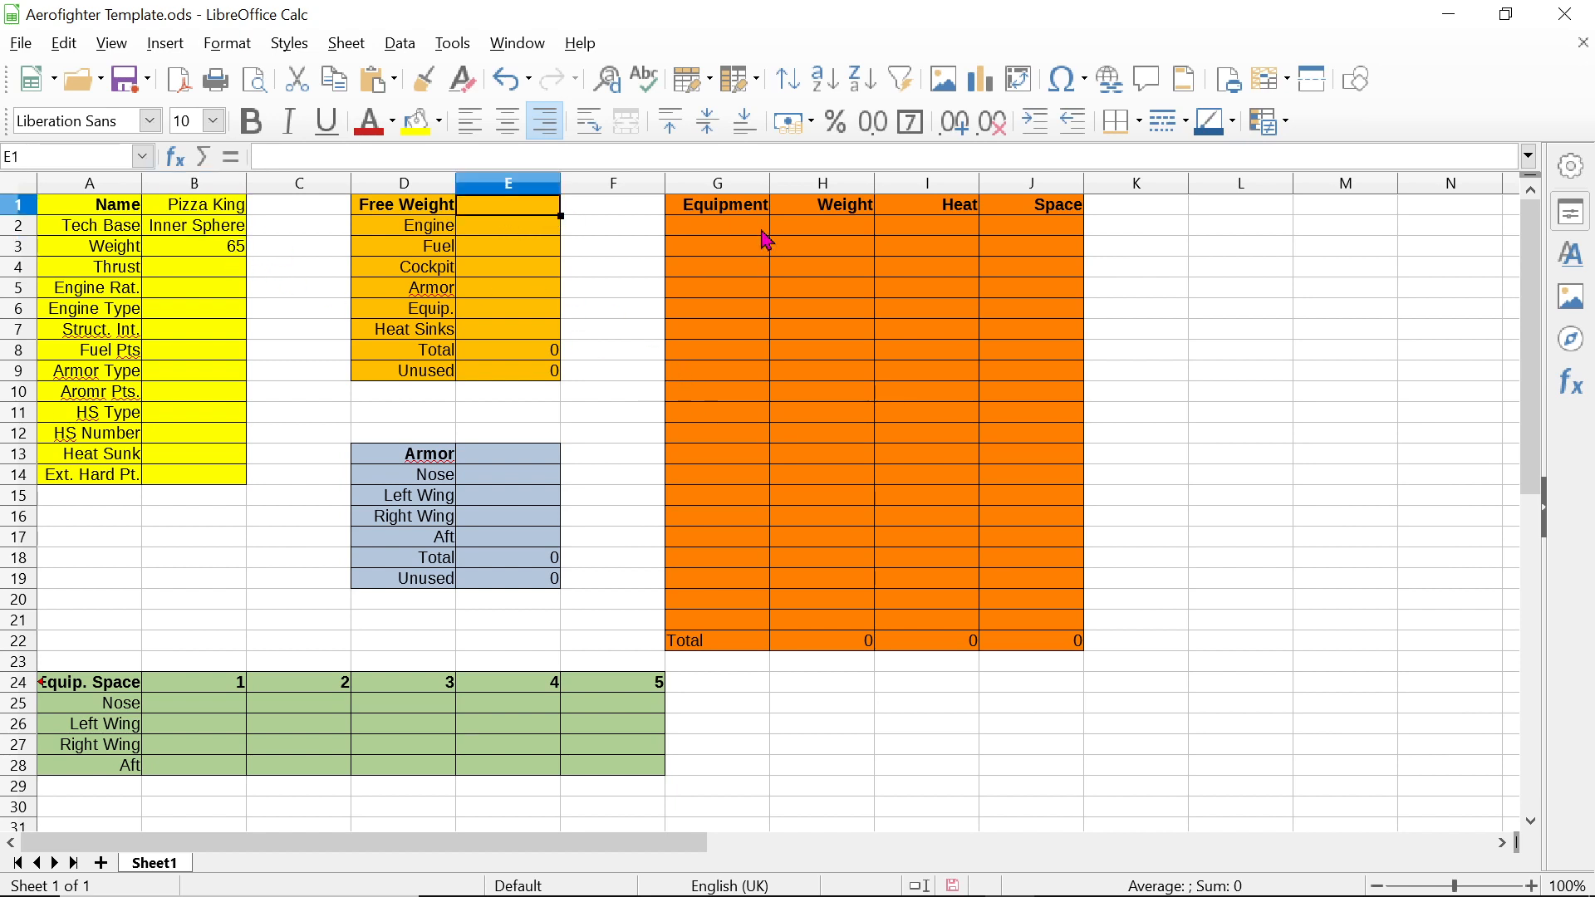
text(65)
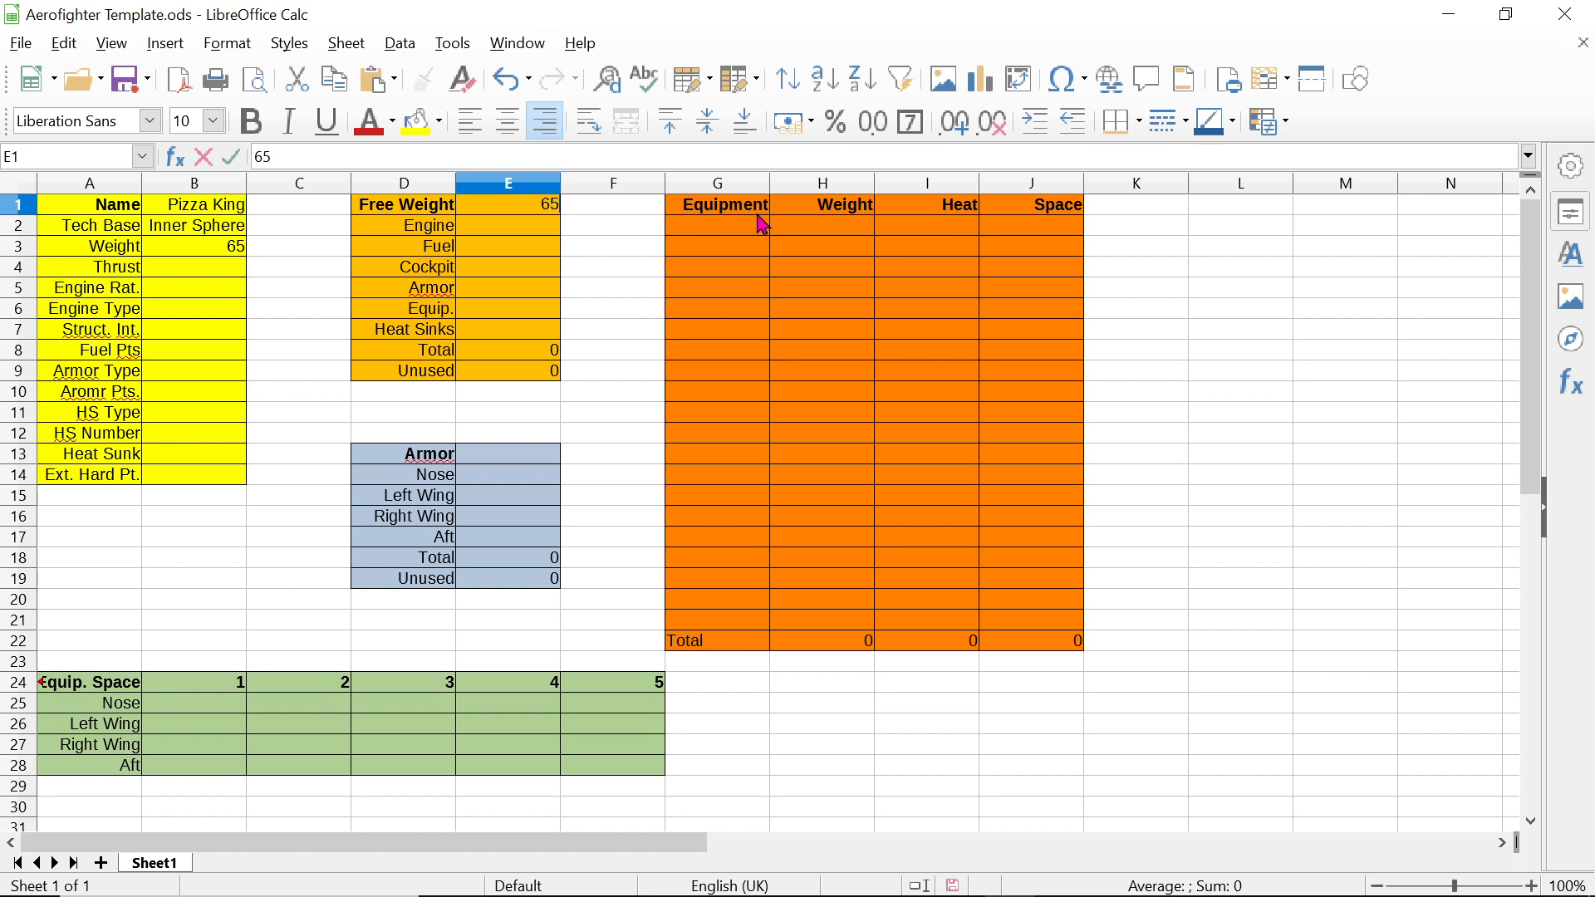
key(Return)
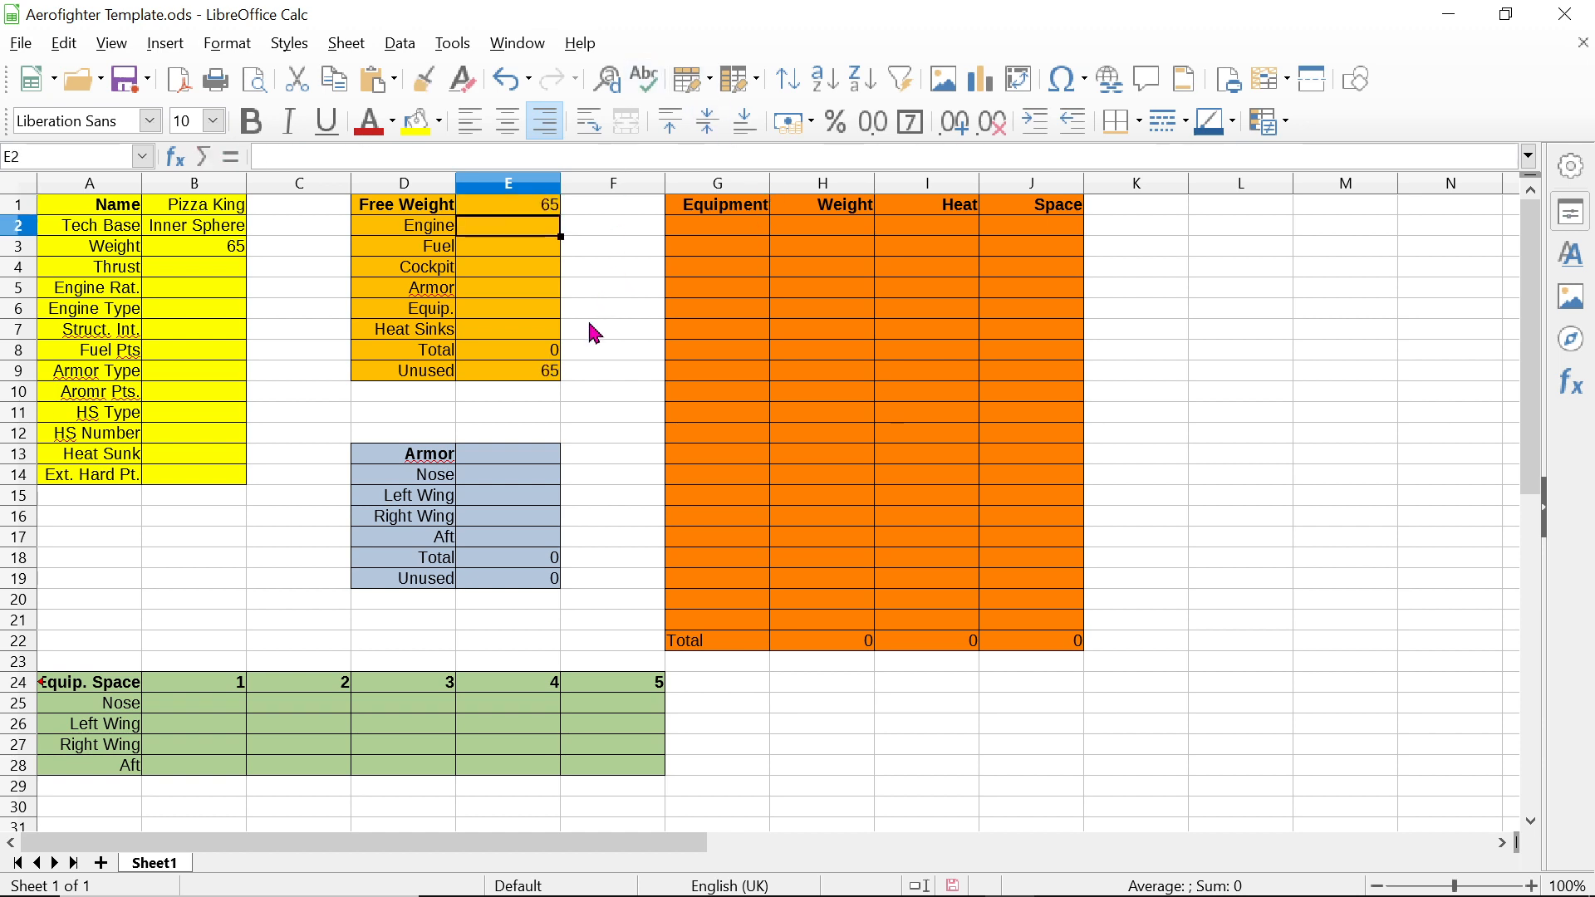
click(505, 373)
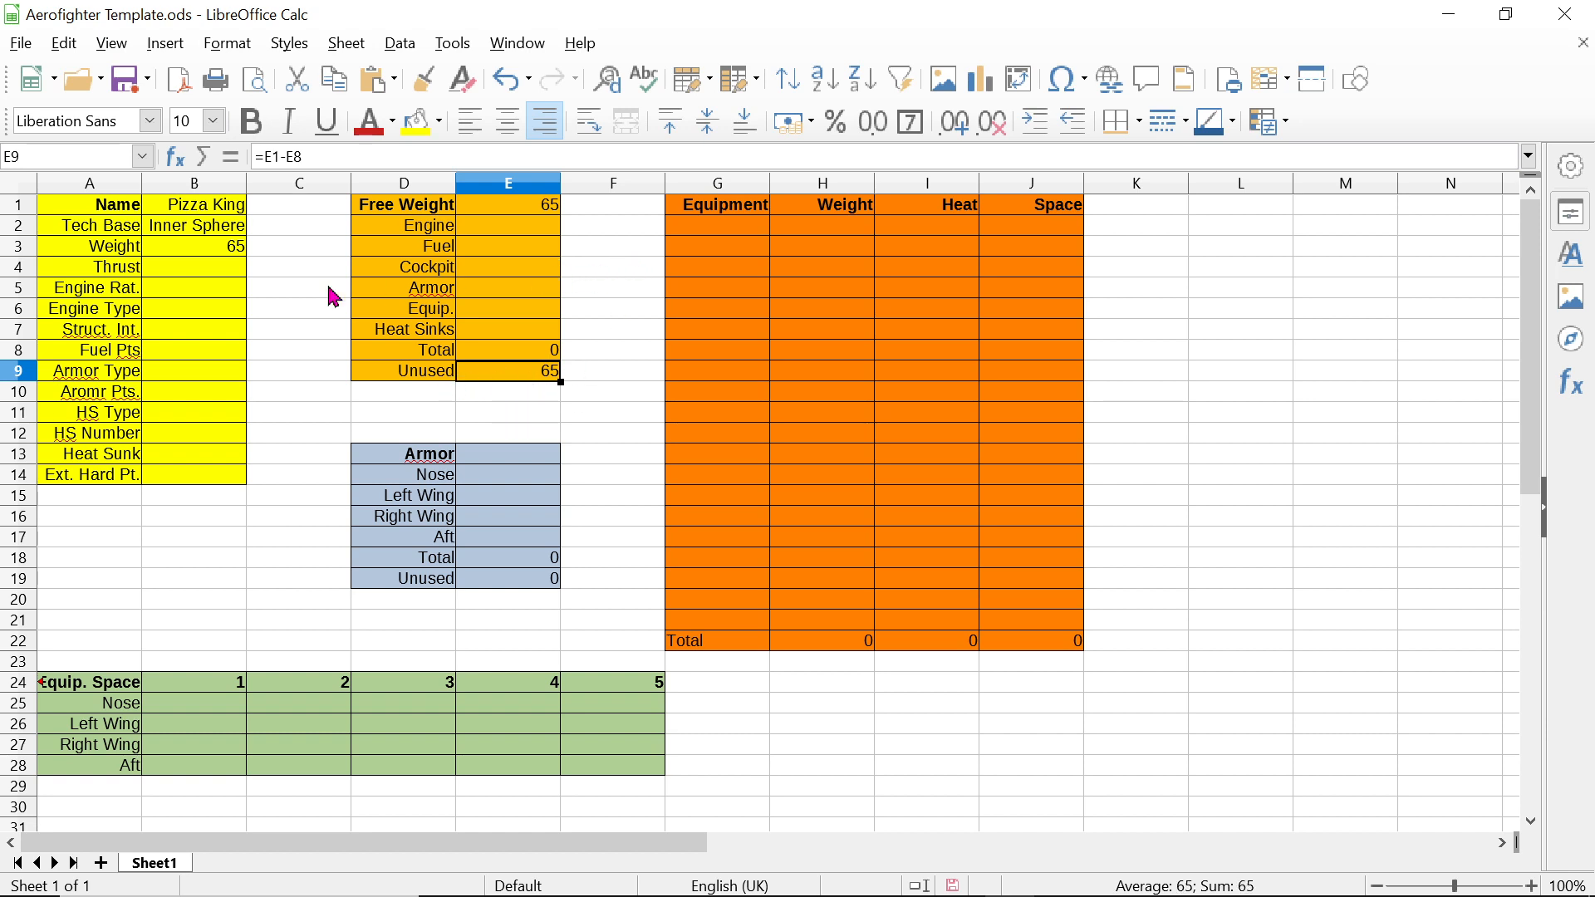
Step: Enter 7 / 11 as the fighter's Thrust in the fighter data block
click(241, 275)
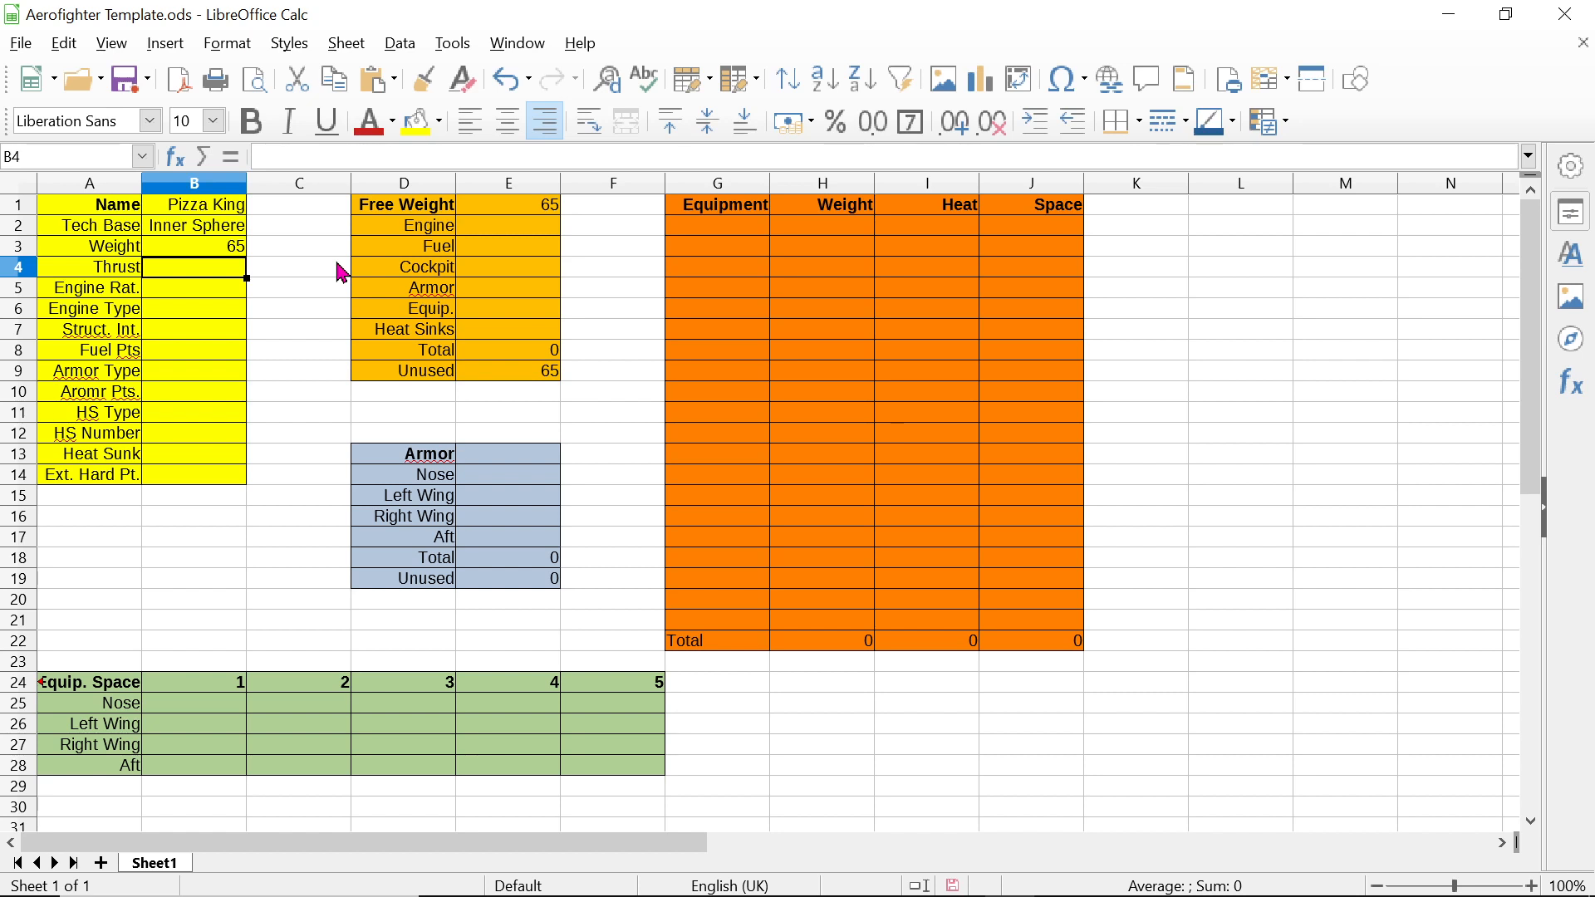
text(7)
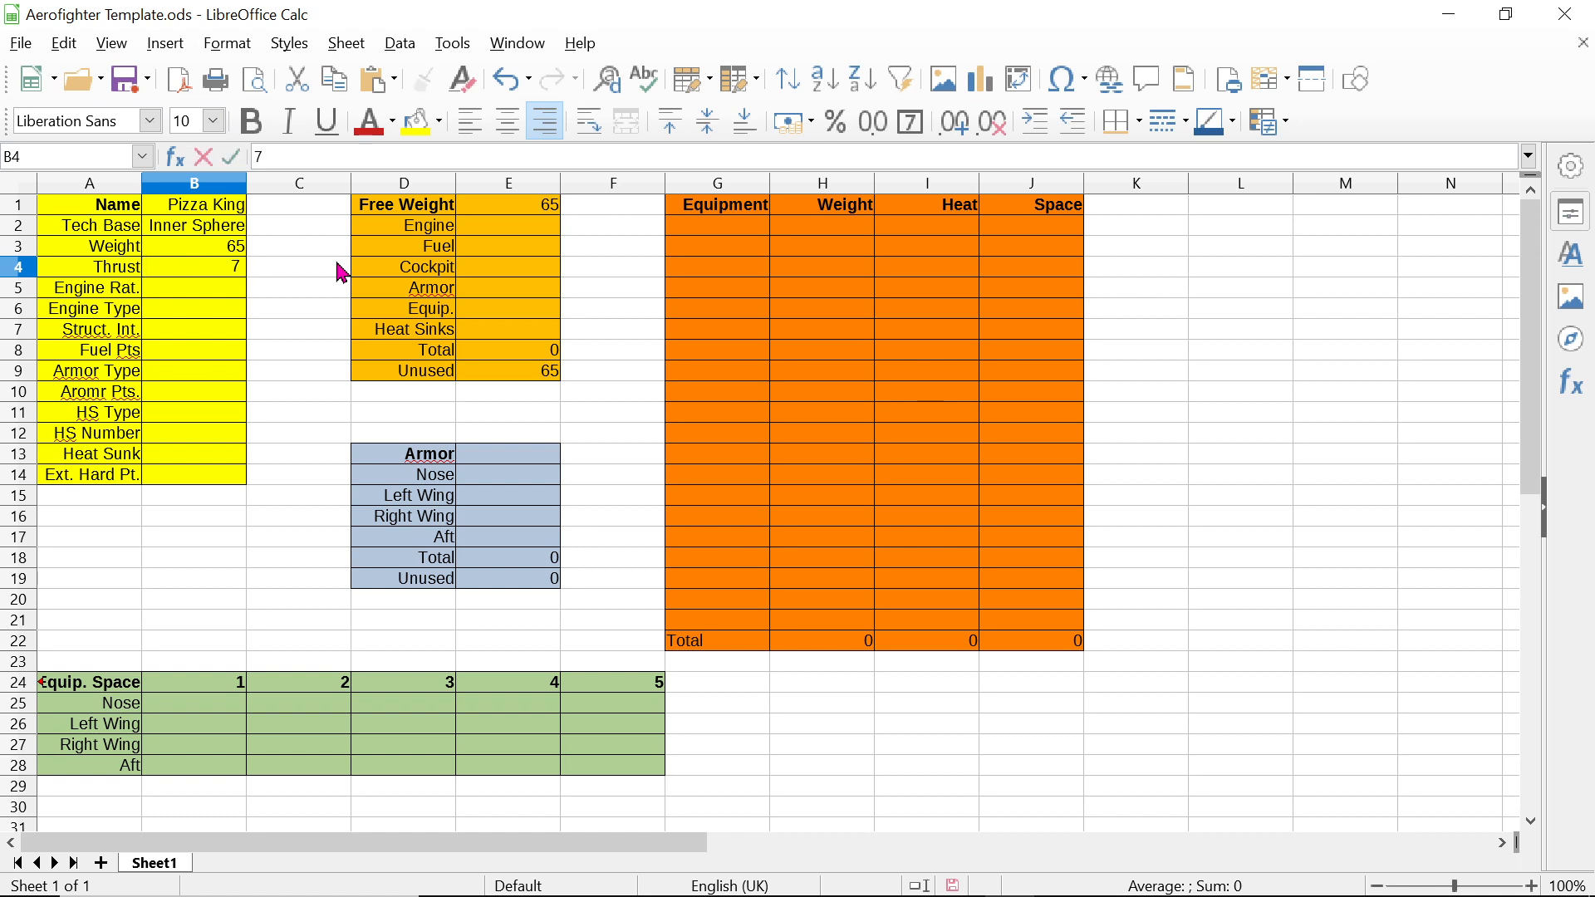
text( /1)
text(11)
key(Return)
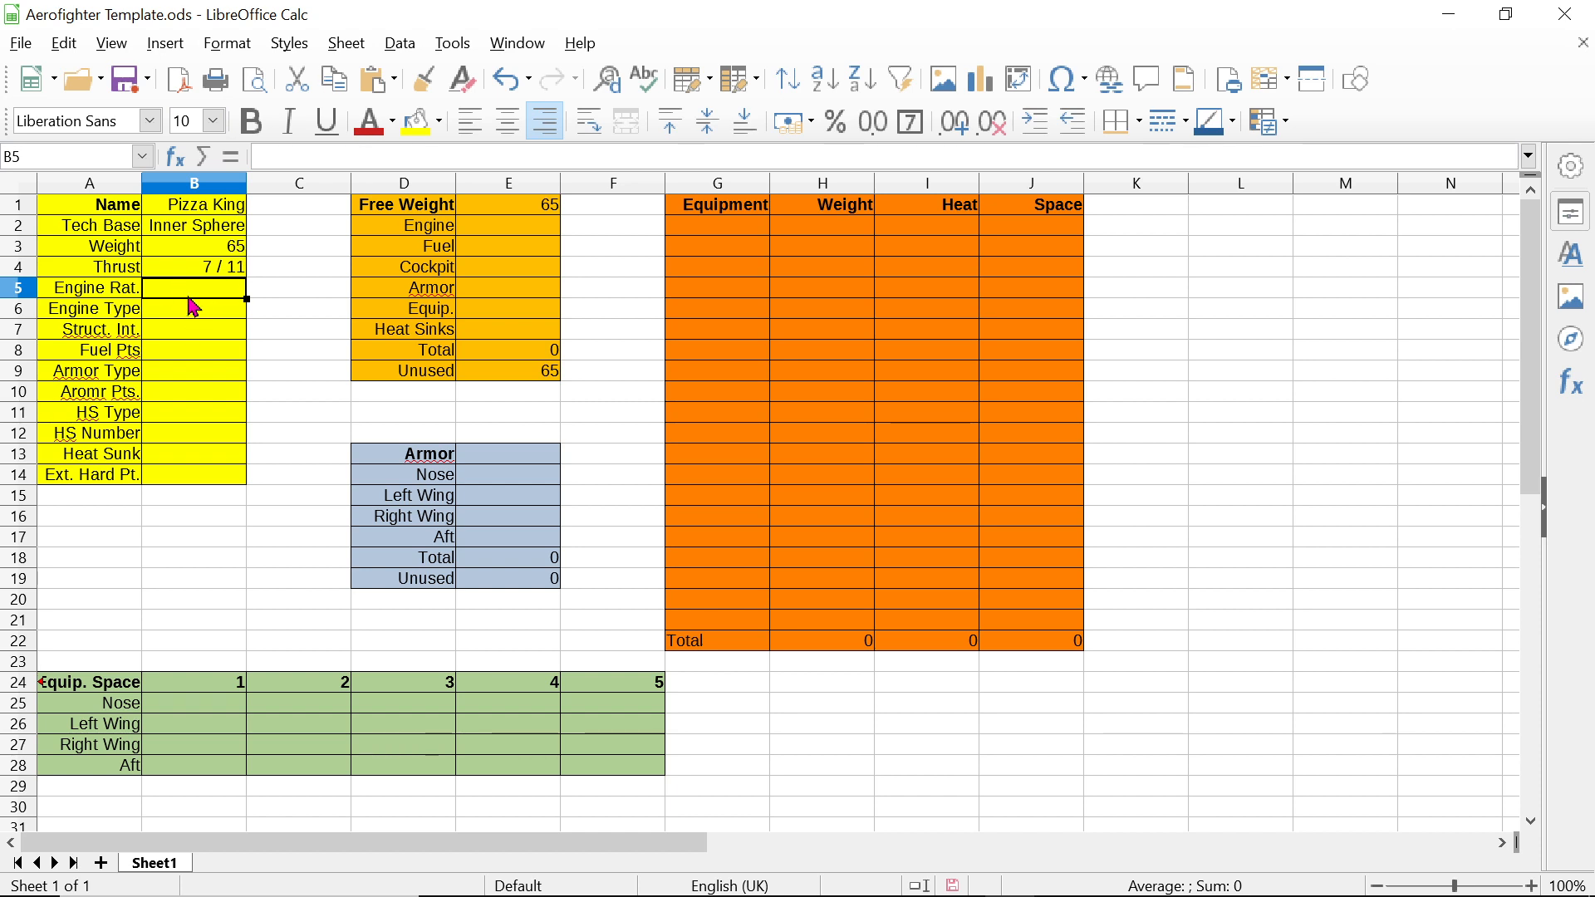
click(204, 274)
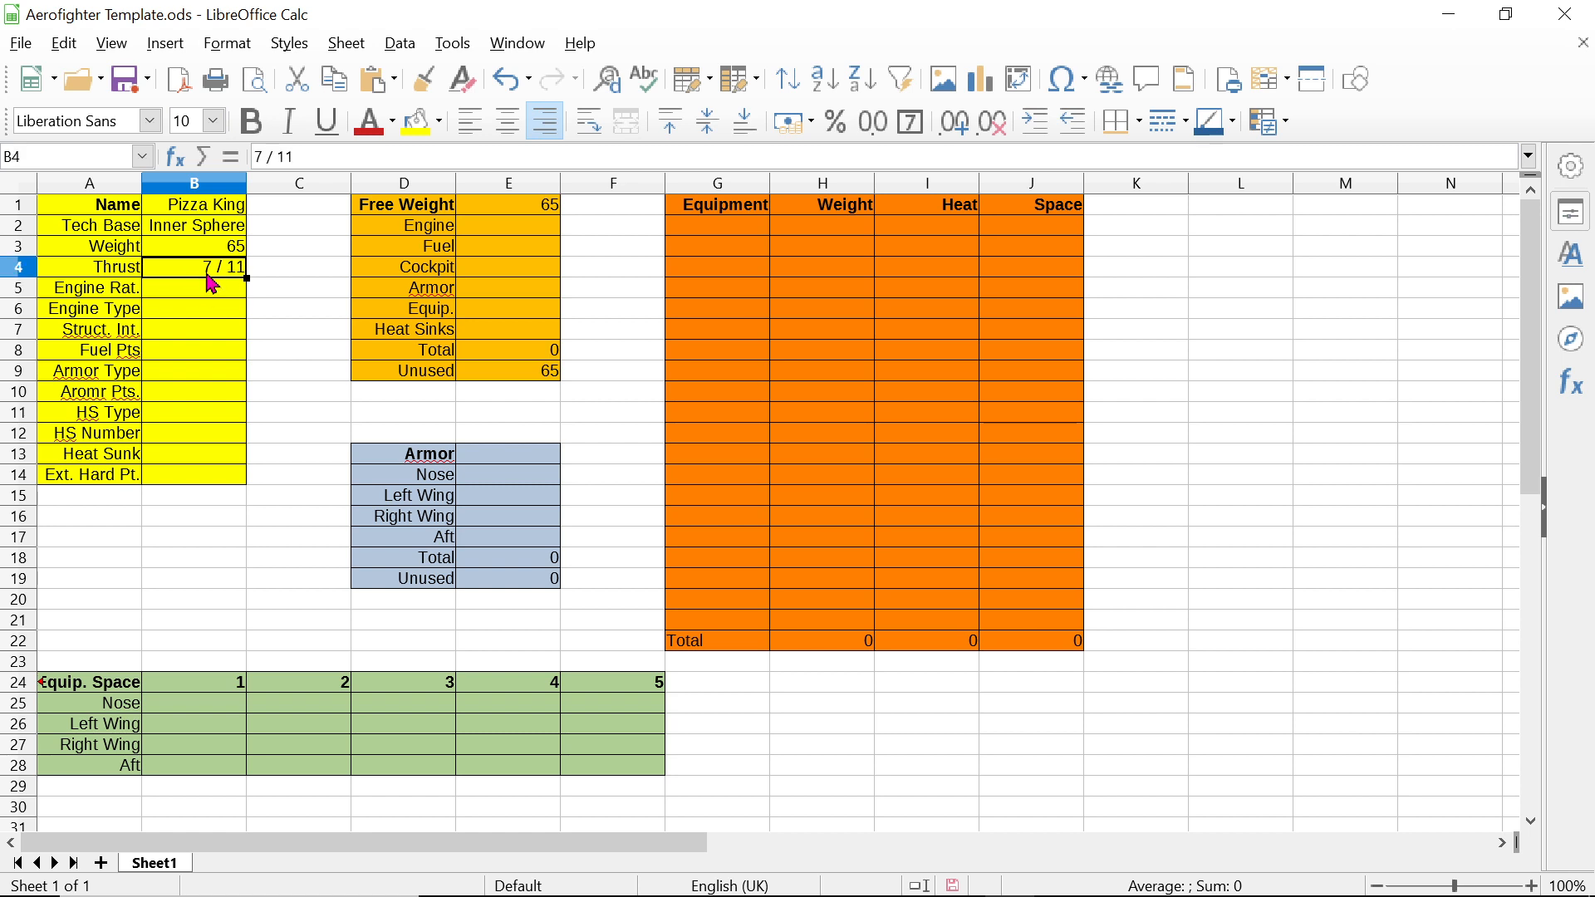
Step: Multiply 5 by 65 in Calculator, return to the spreadsheet and enter 325 as the fighter's Engine Rat
click(214, 295)
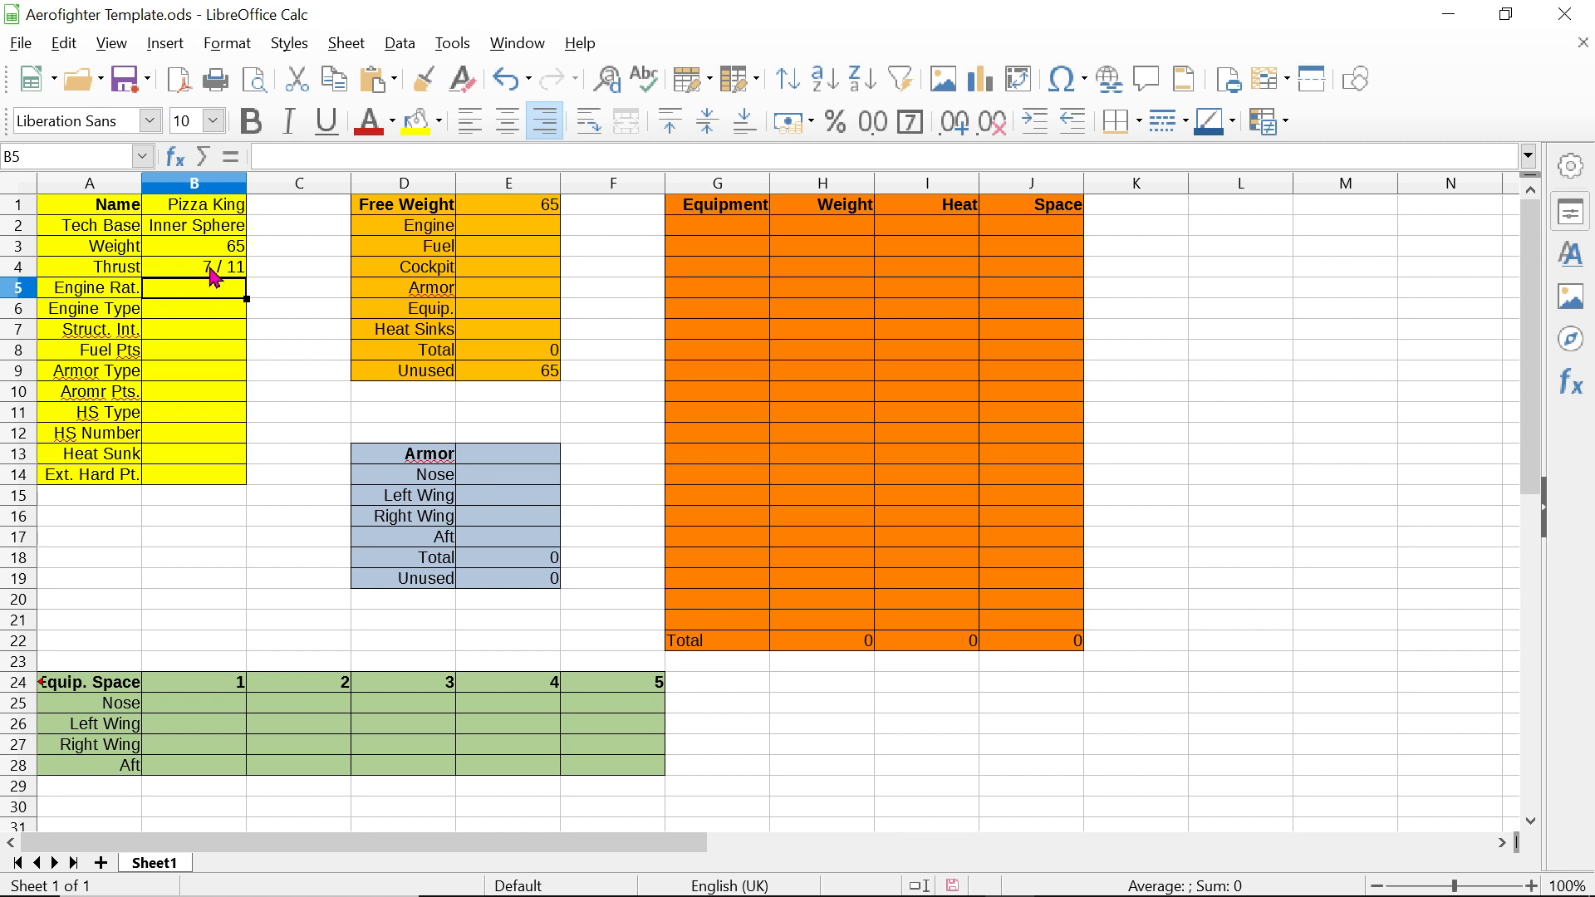
mouse_move(408, 884)
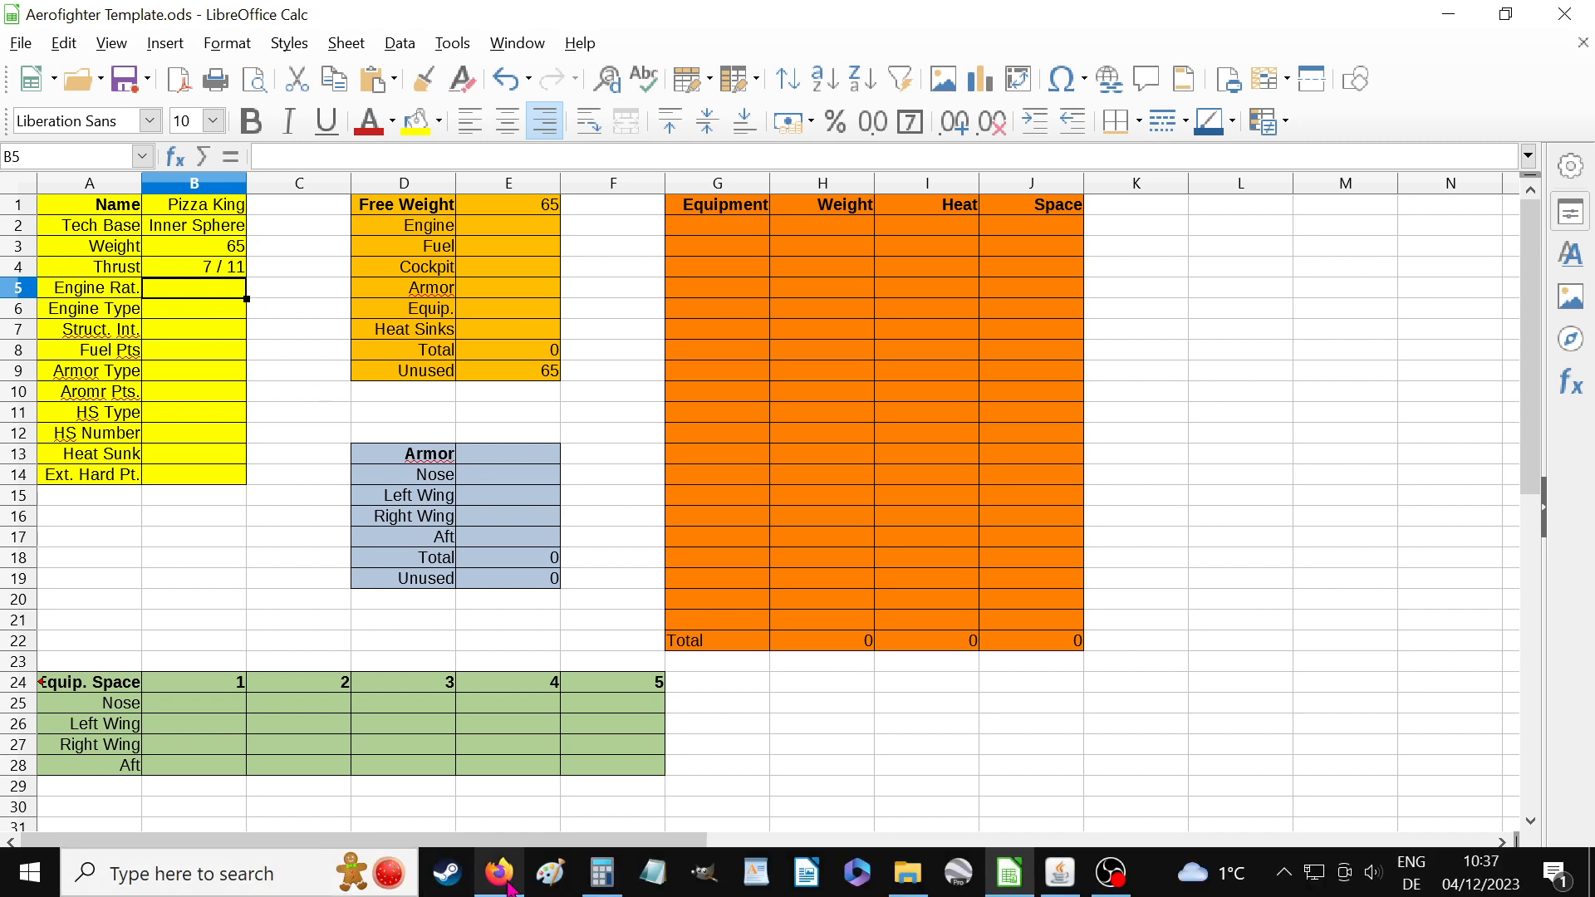
click(602, 872)
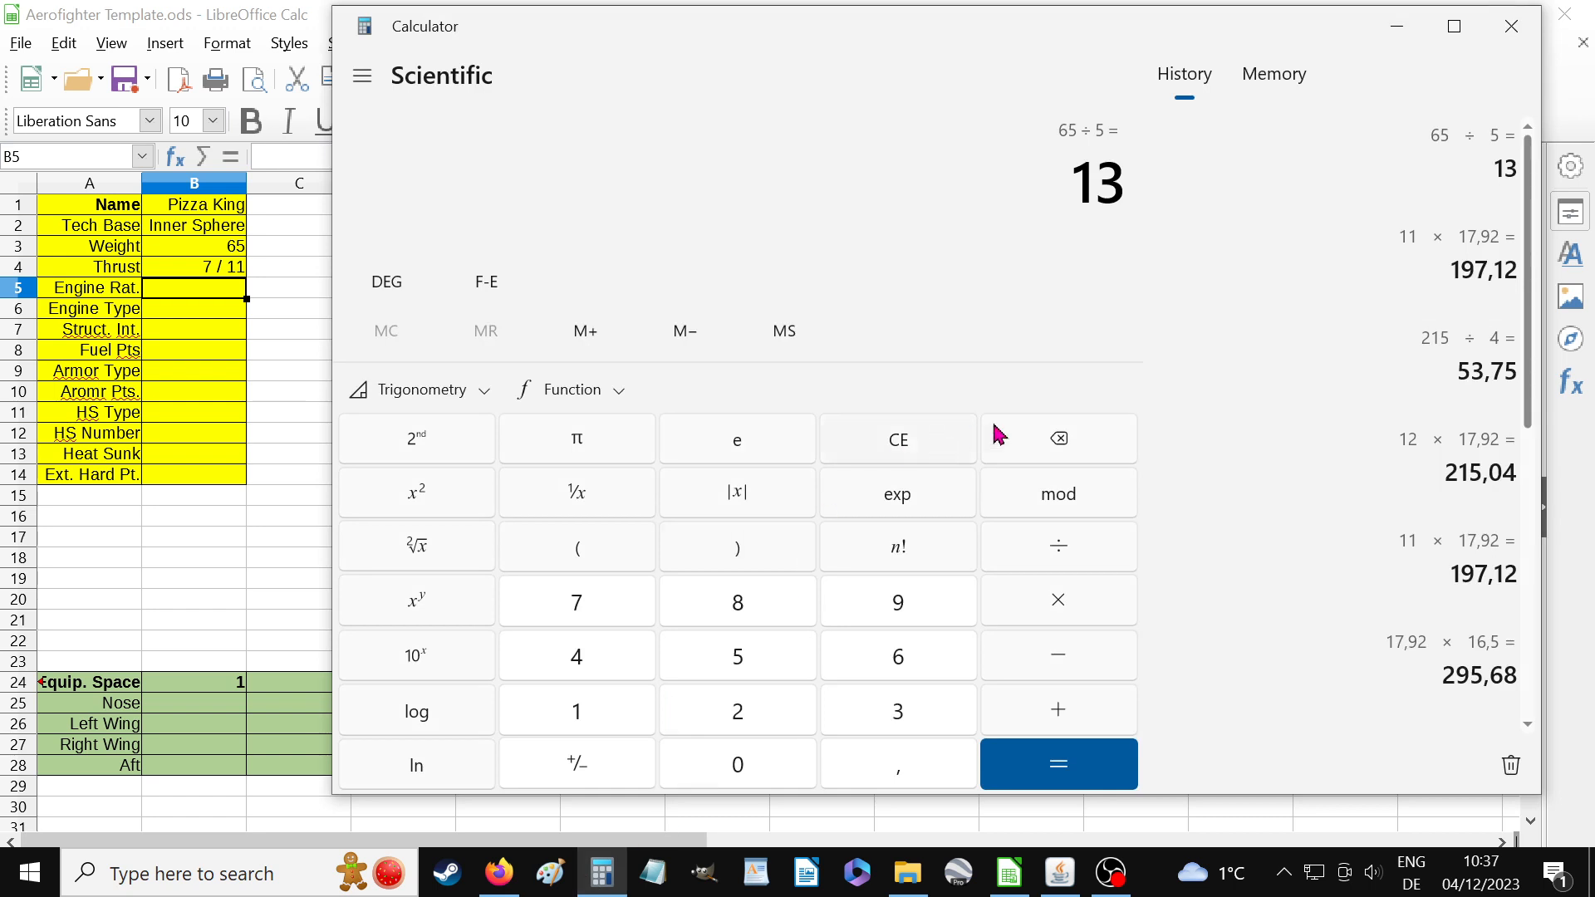
click(900, 441)
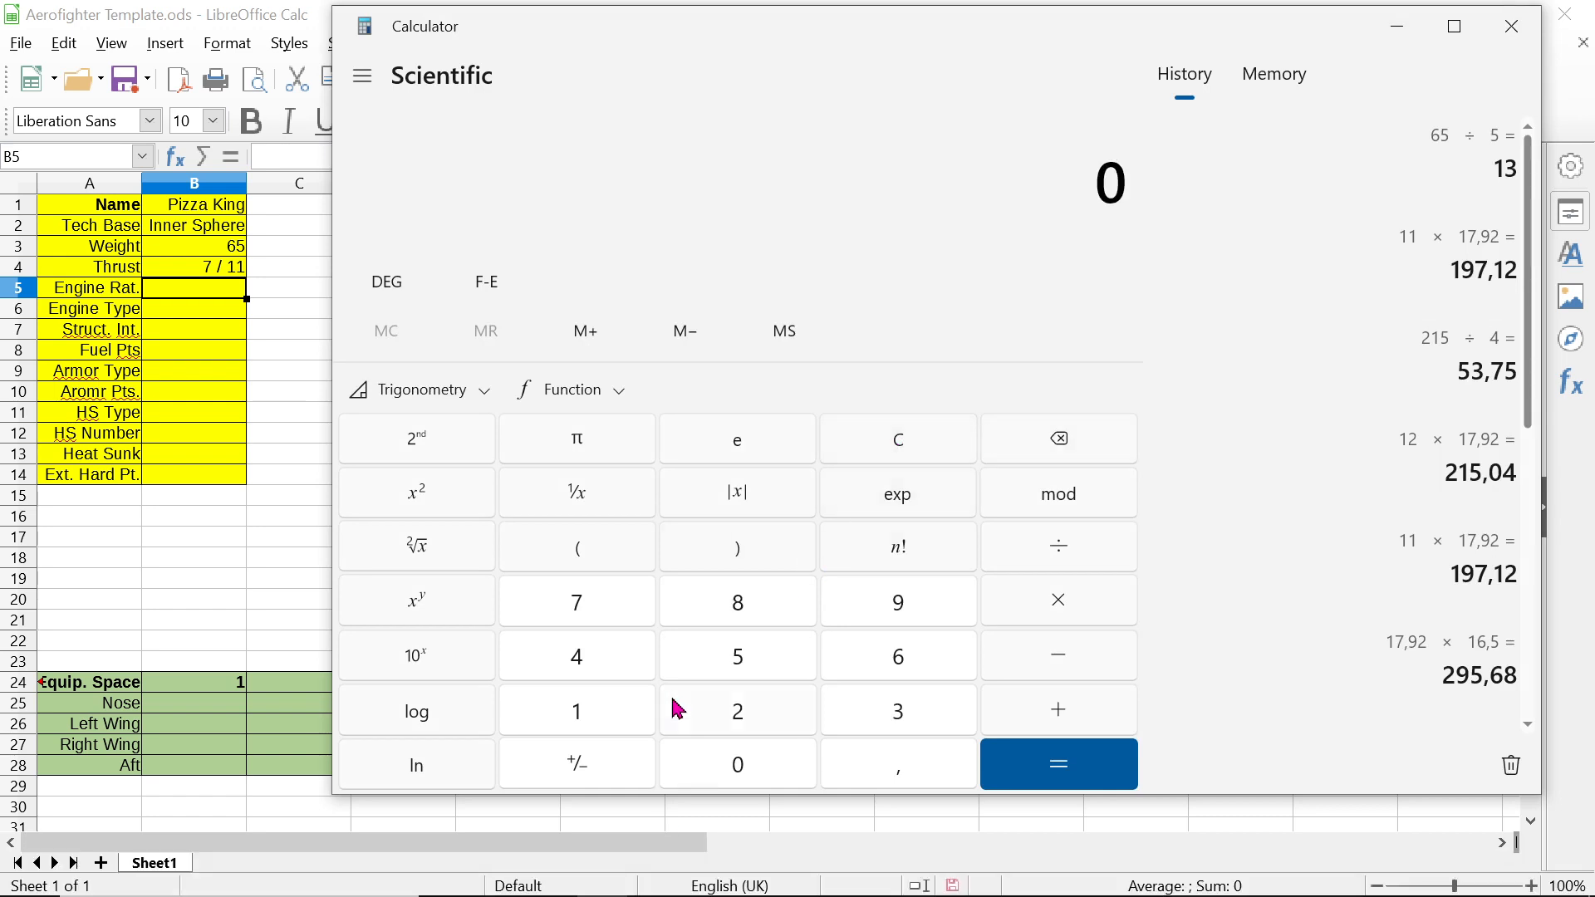
click(739, 658)
click(1069, 603)
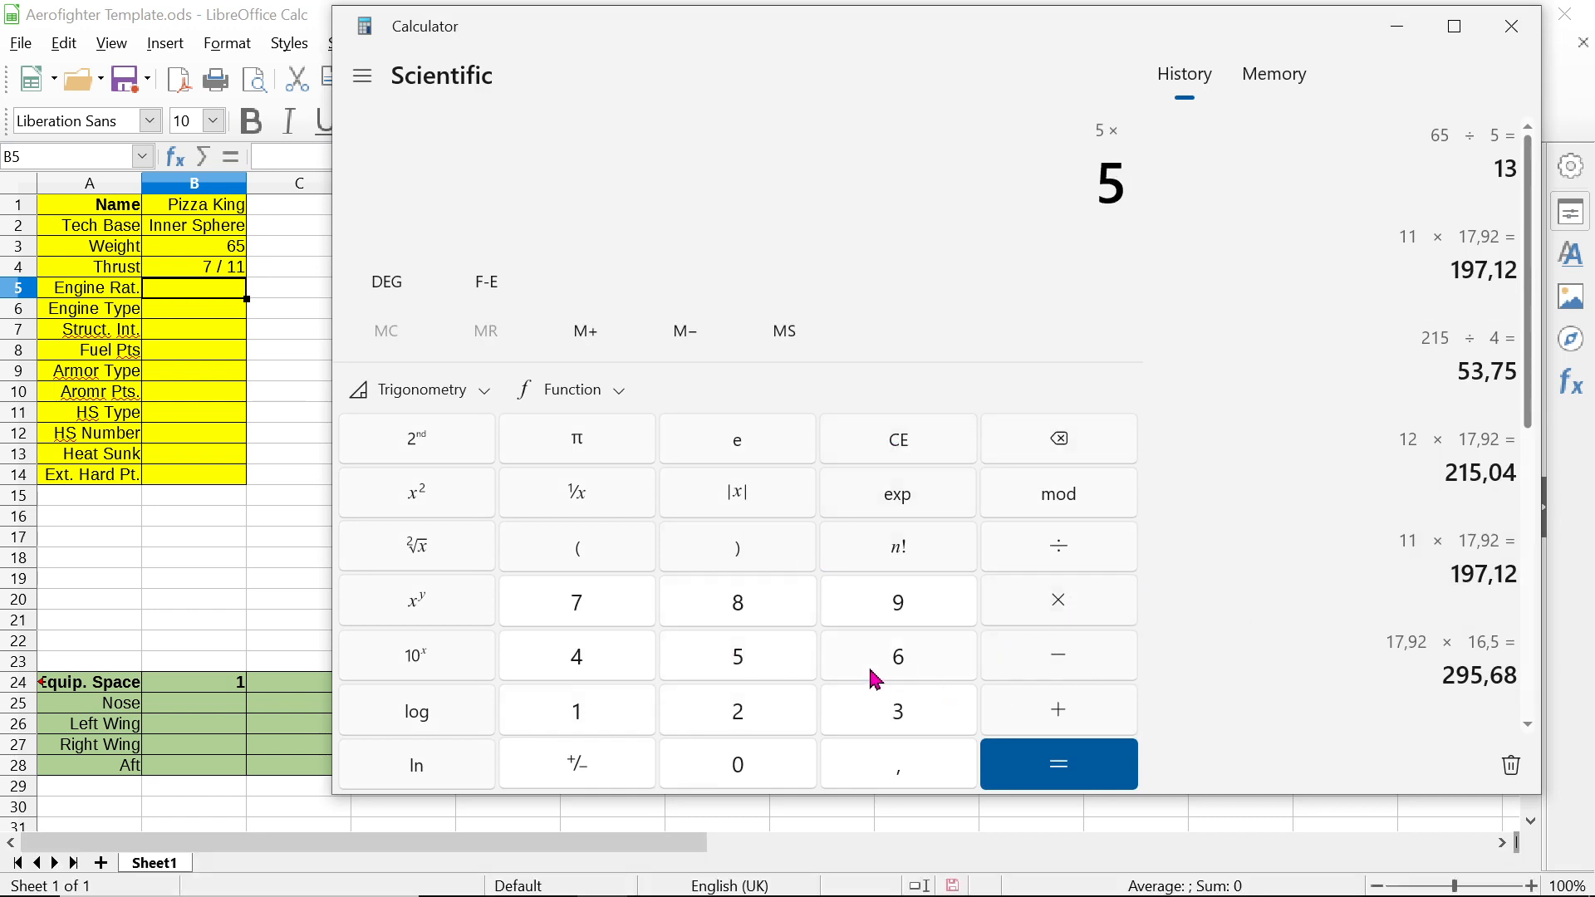
click(875, 677)
click(773, 662)
click(1073, 759)
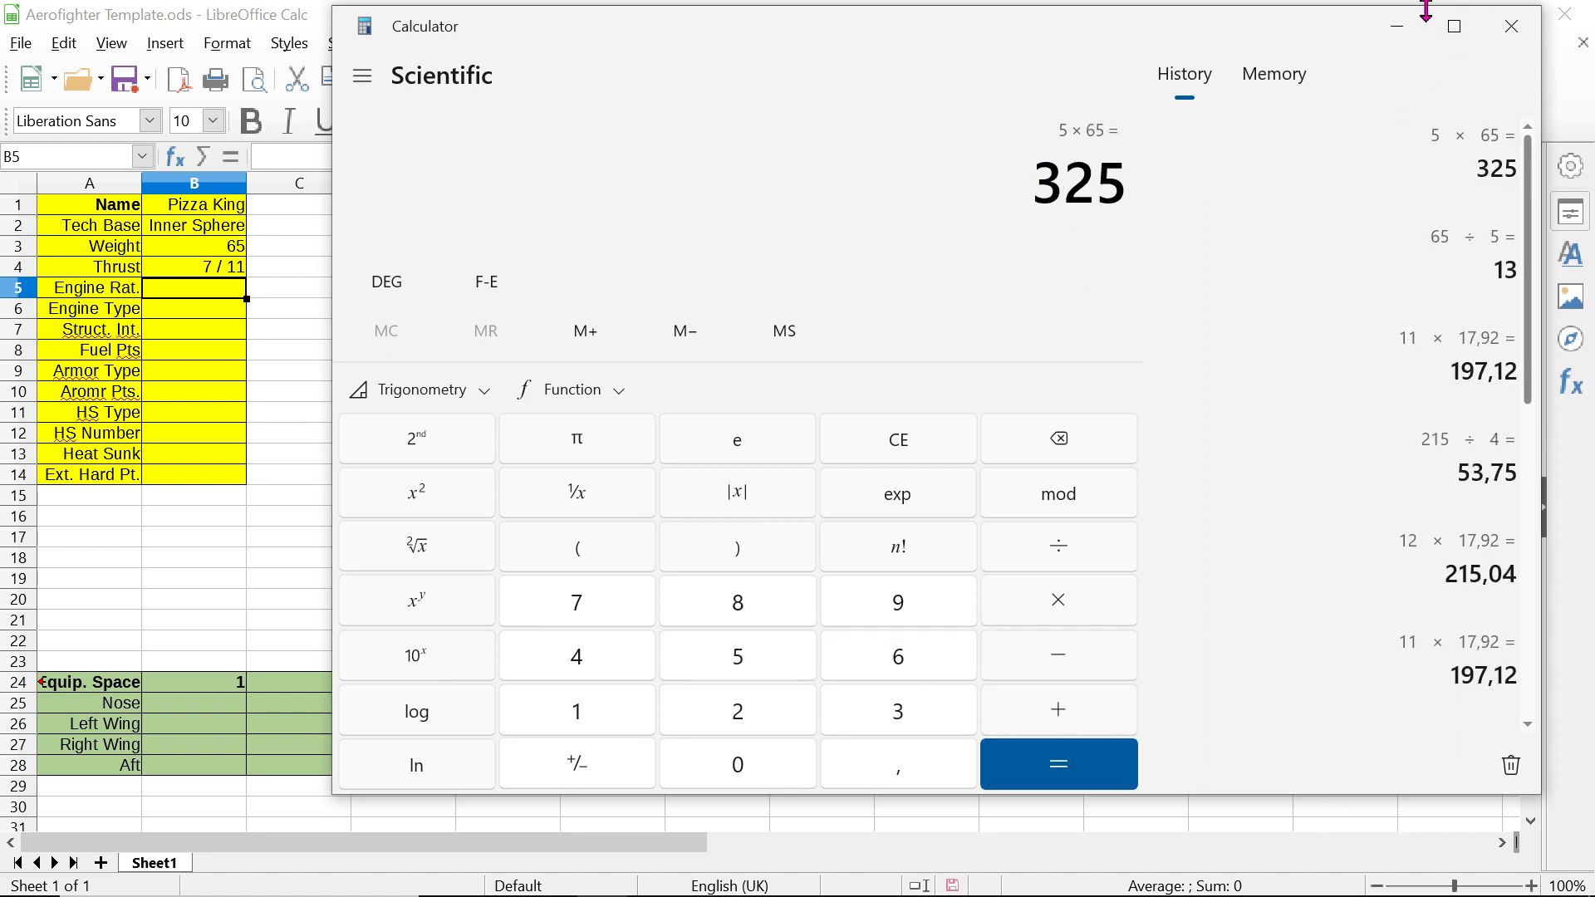
click(1398, 32)
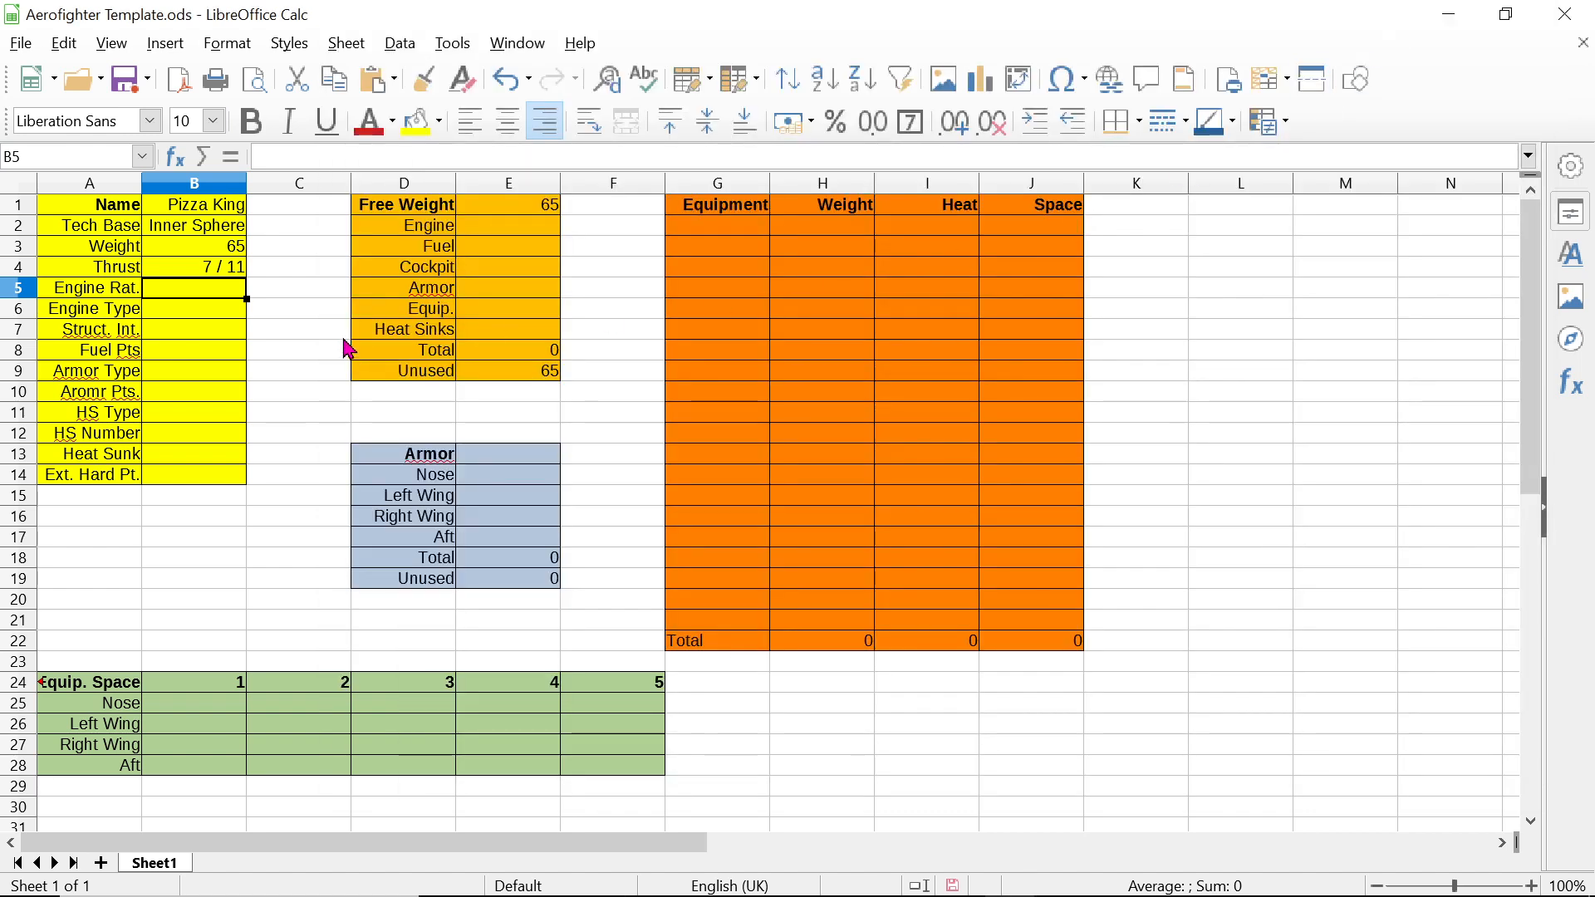
text(325)
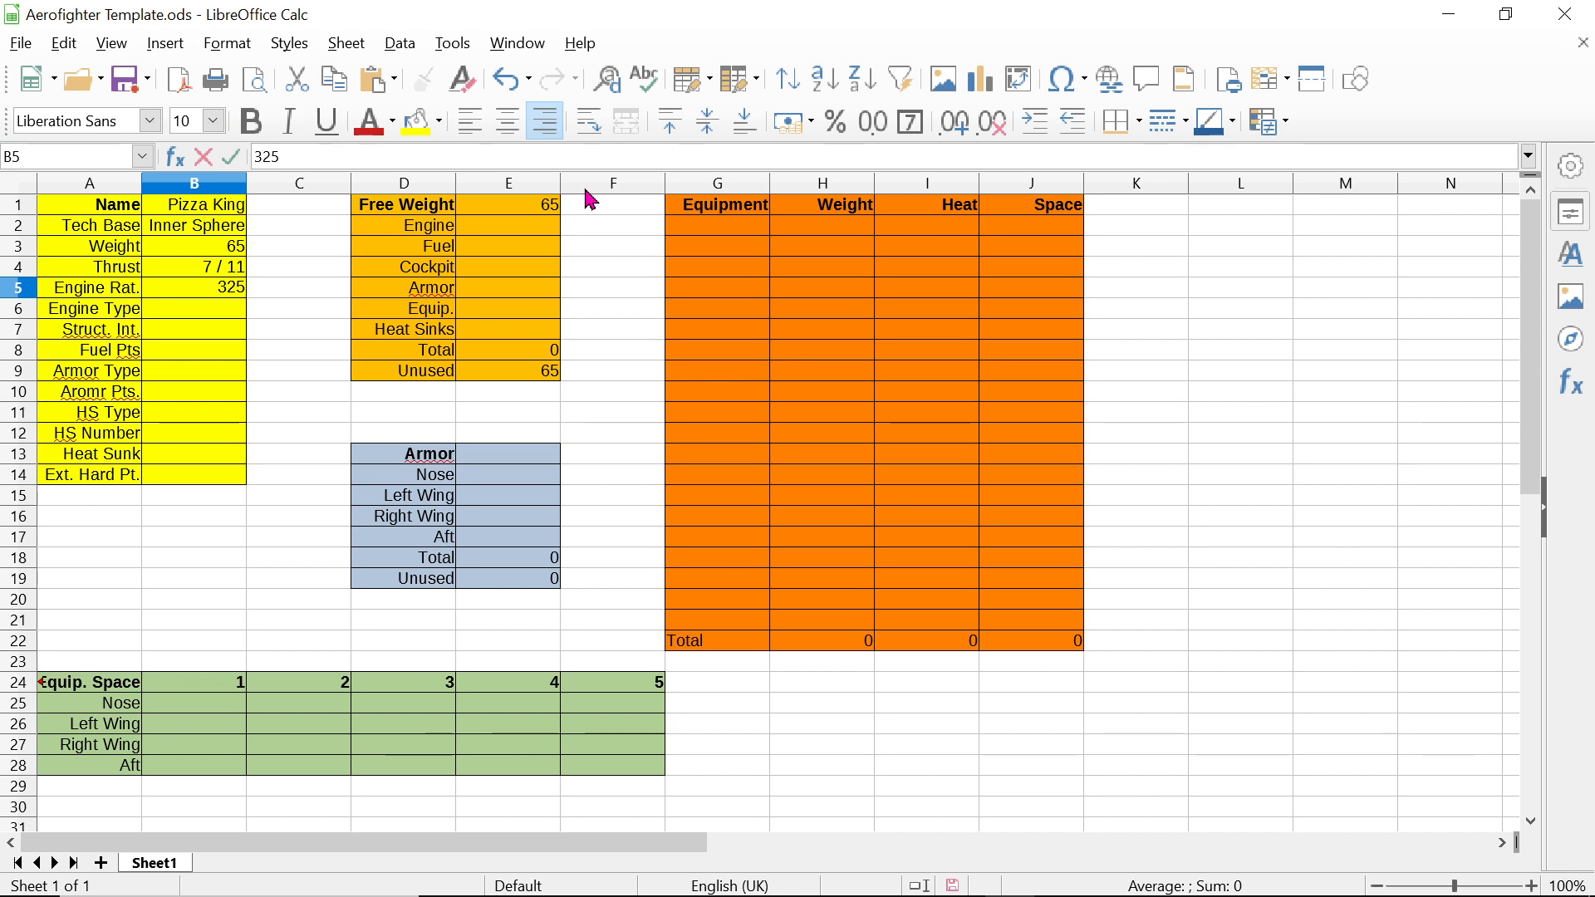
Step: Set the fighter's Engine Type to XL in the fighter data block
click(229, 316)
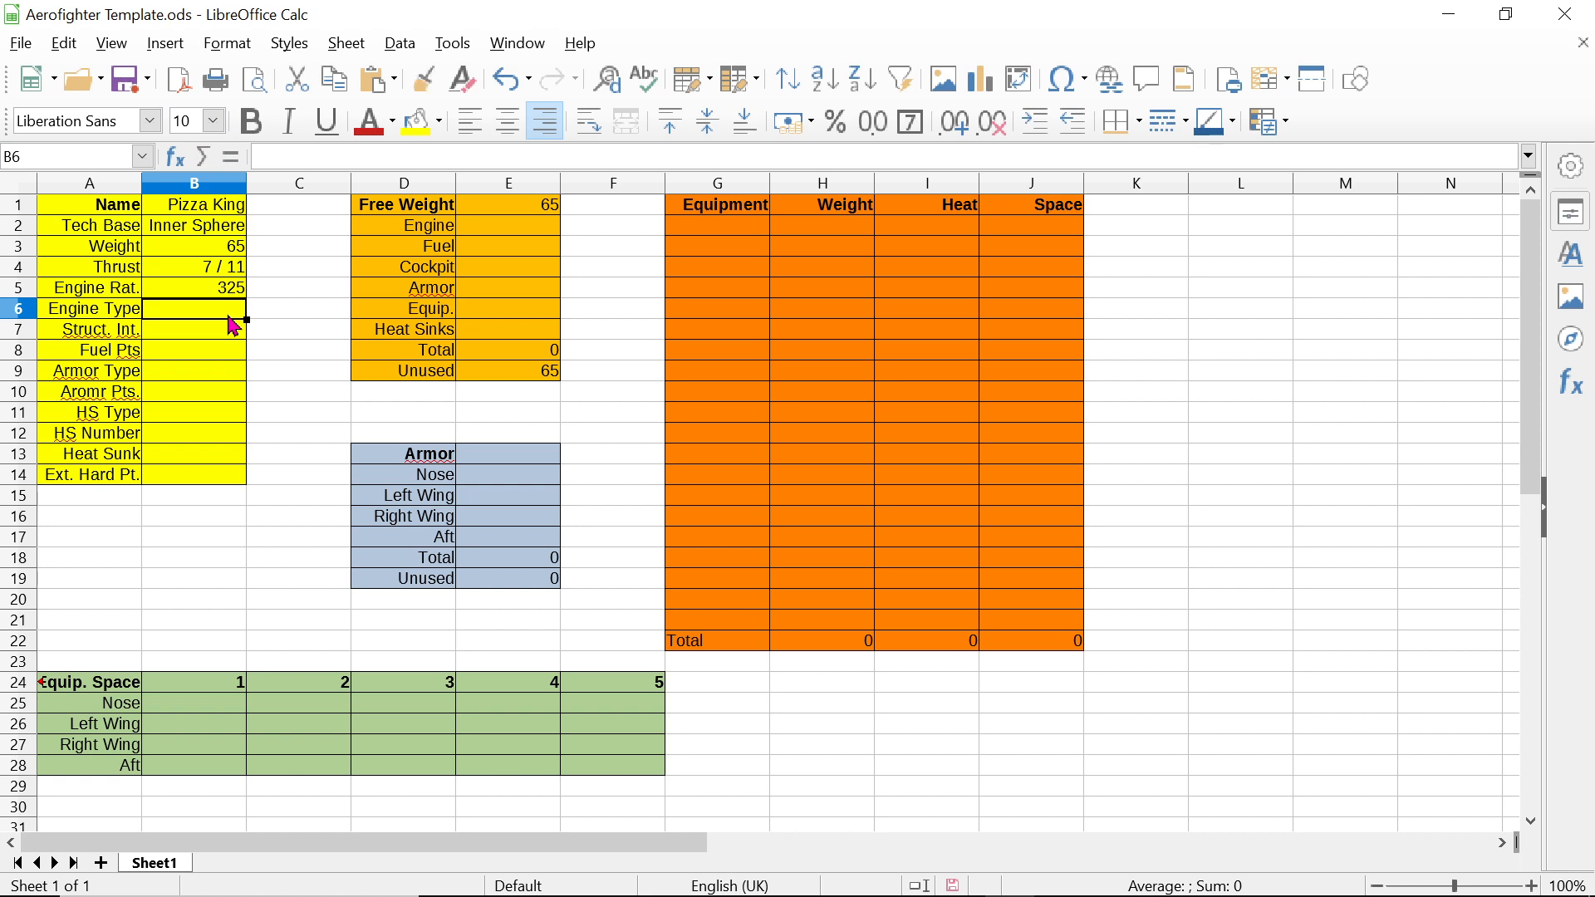
text(XL)
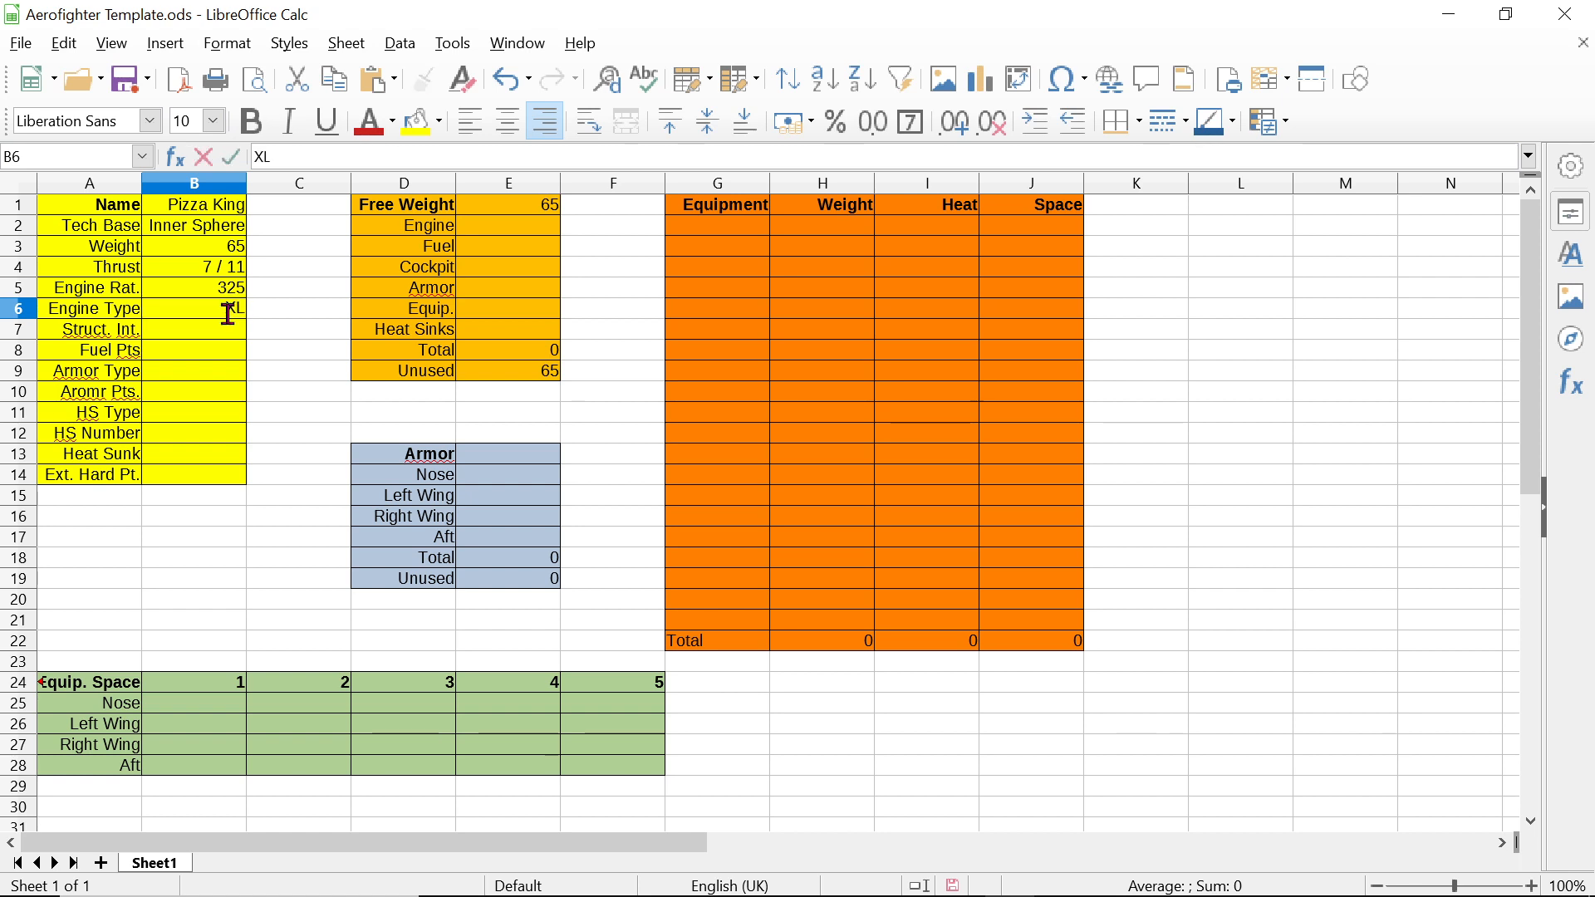
key(Return)
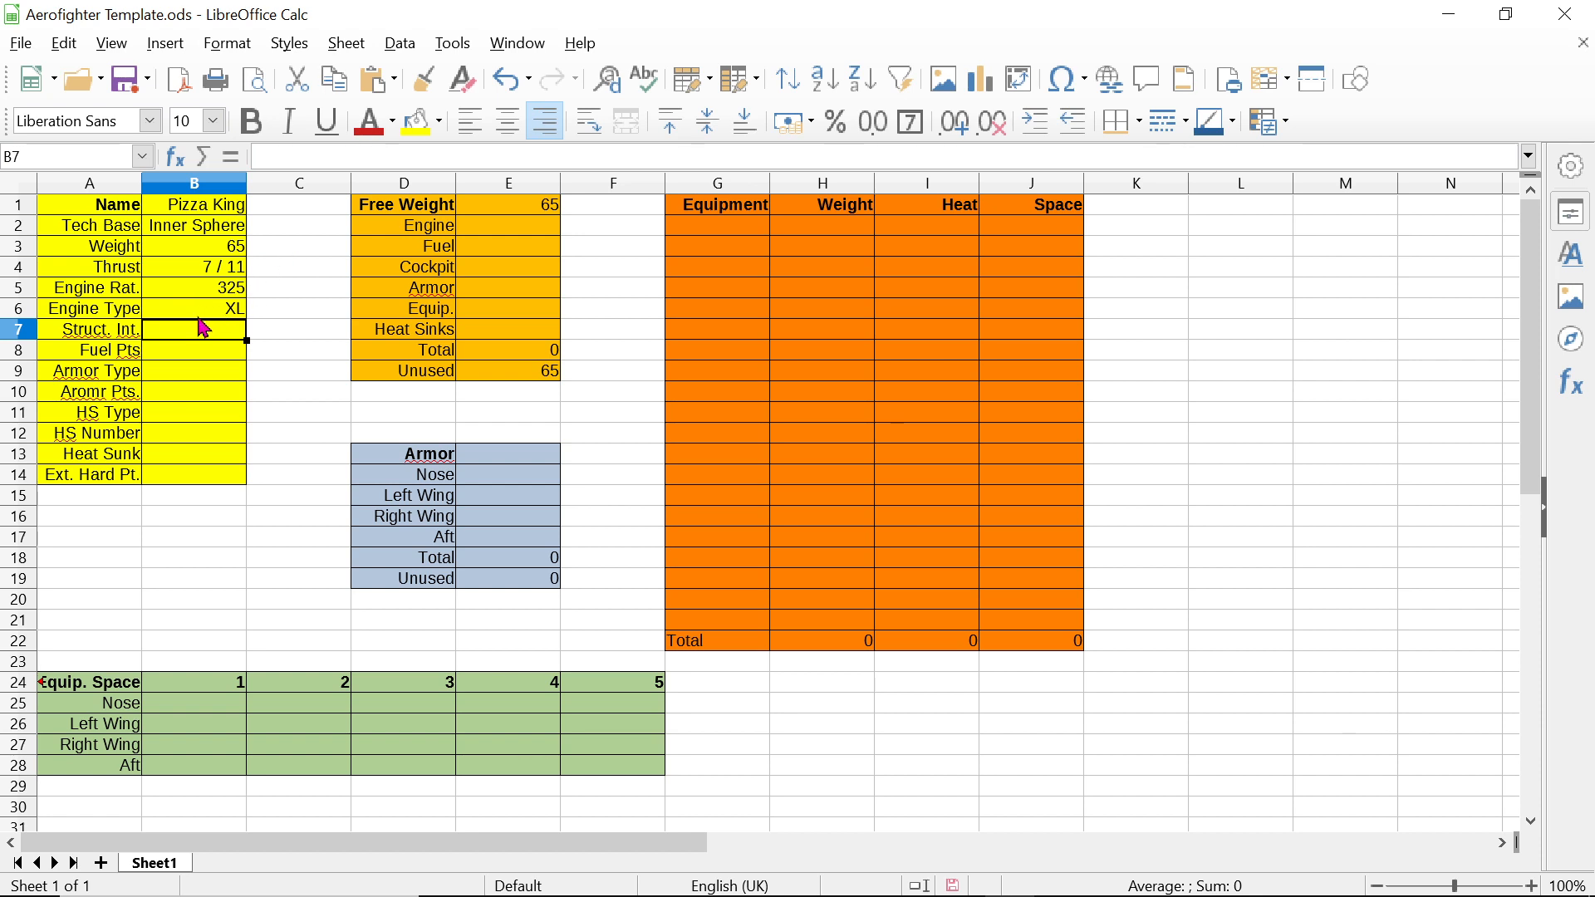
click(198, 310)
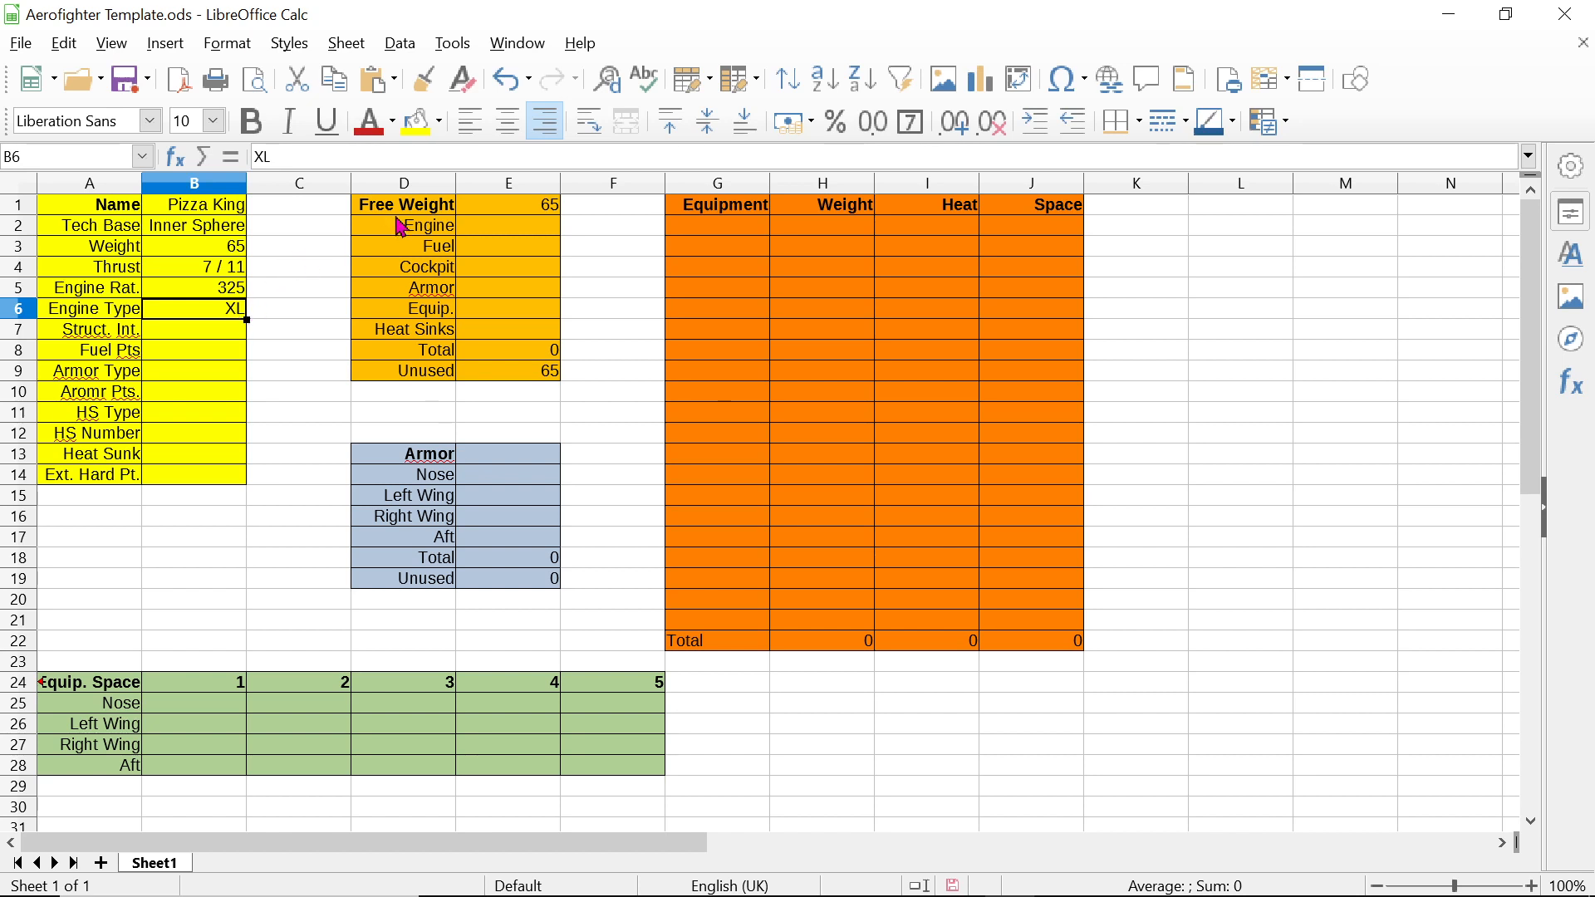
Step: Set the Engine weight to 12 in the Free Weight table
click(486, 231)
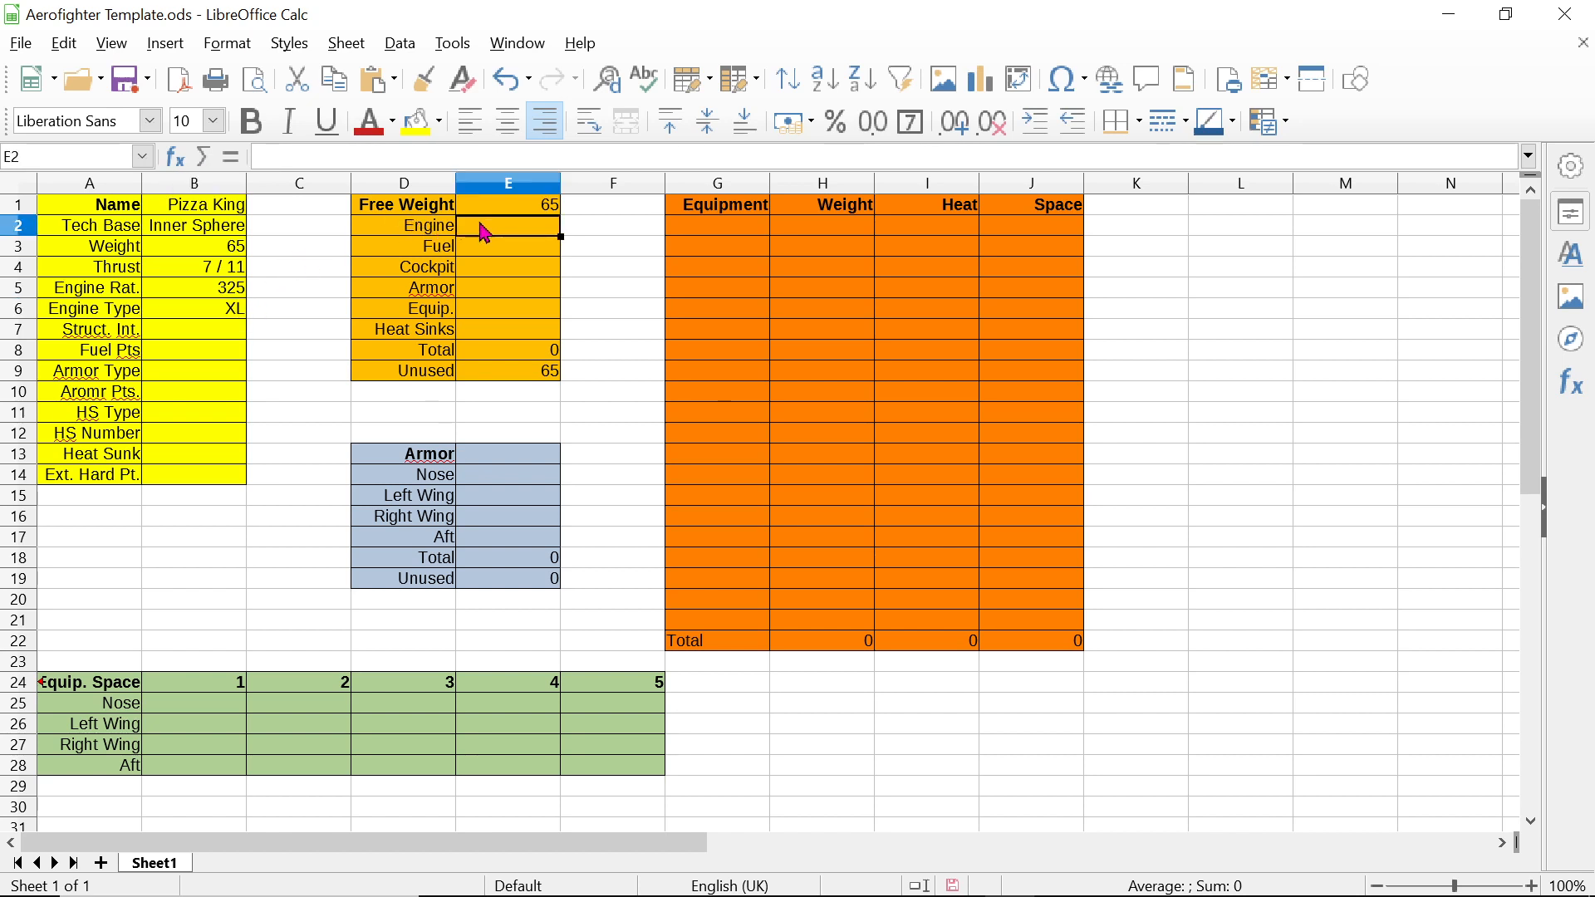
text(12)
key(Return)
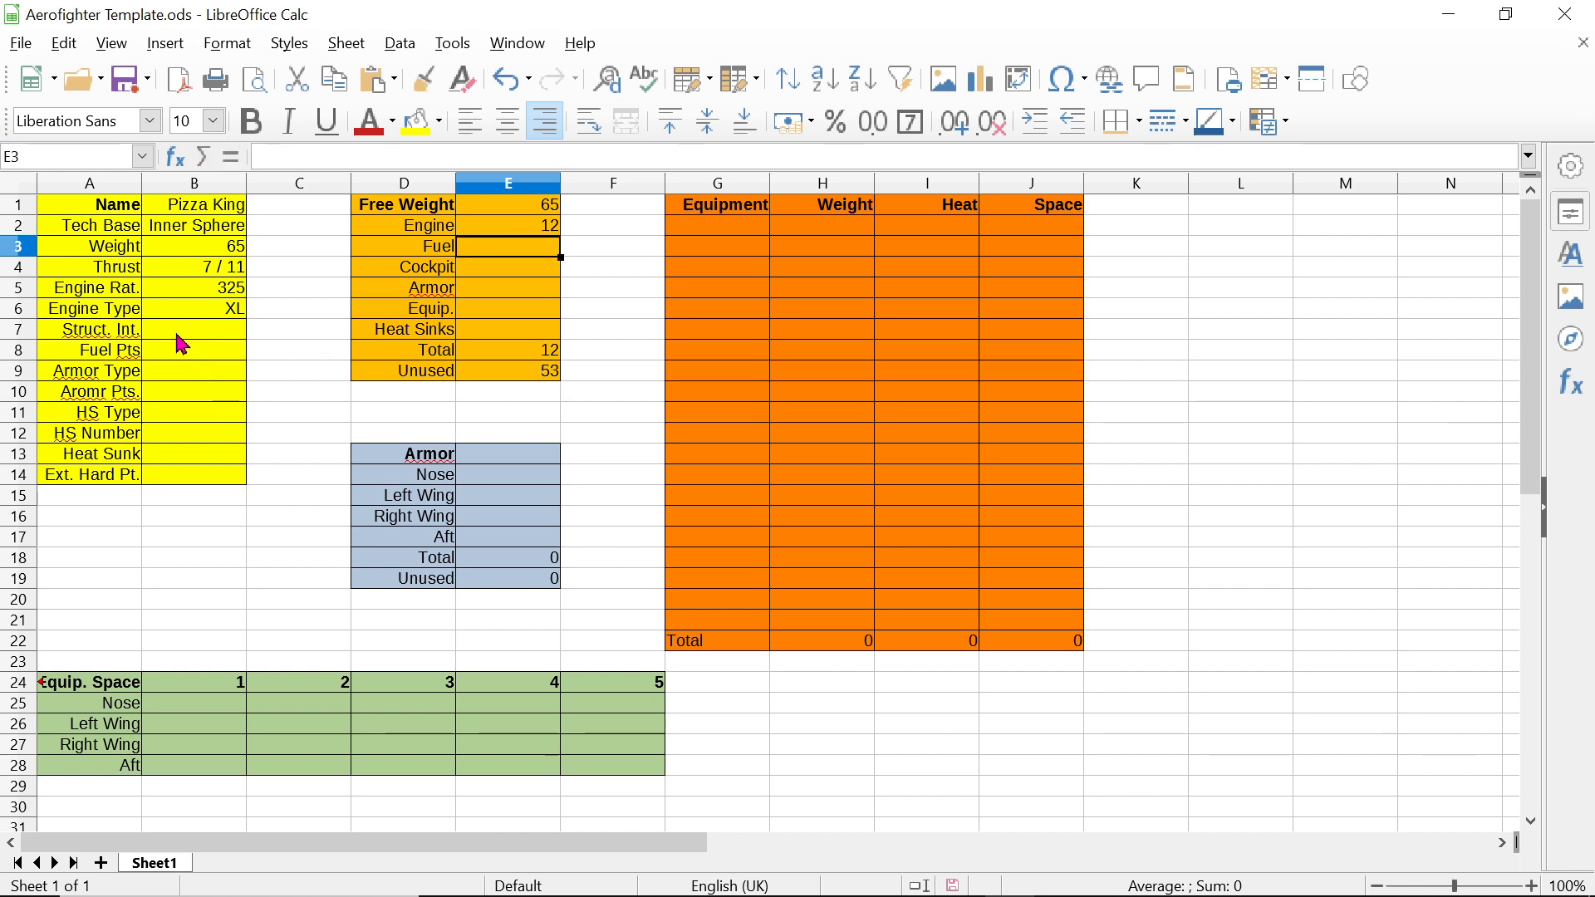
Step: Review the fighter's Weight, Thrust, Engine Rat. and Engine Type entries and the Engine weight against the empty Struct. Int. field
click(203, 333)
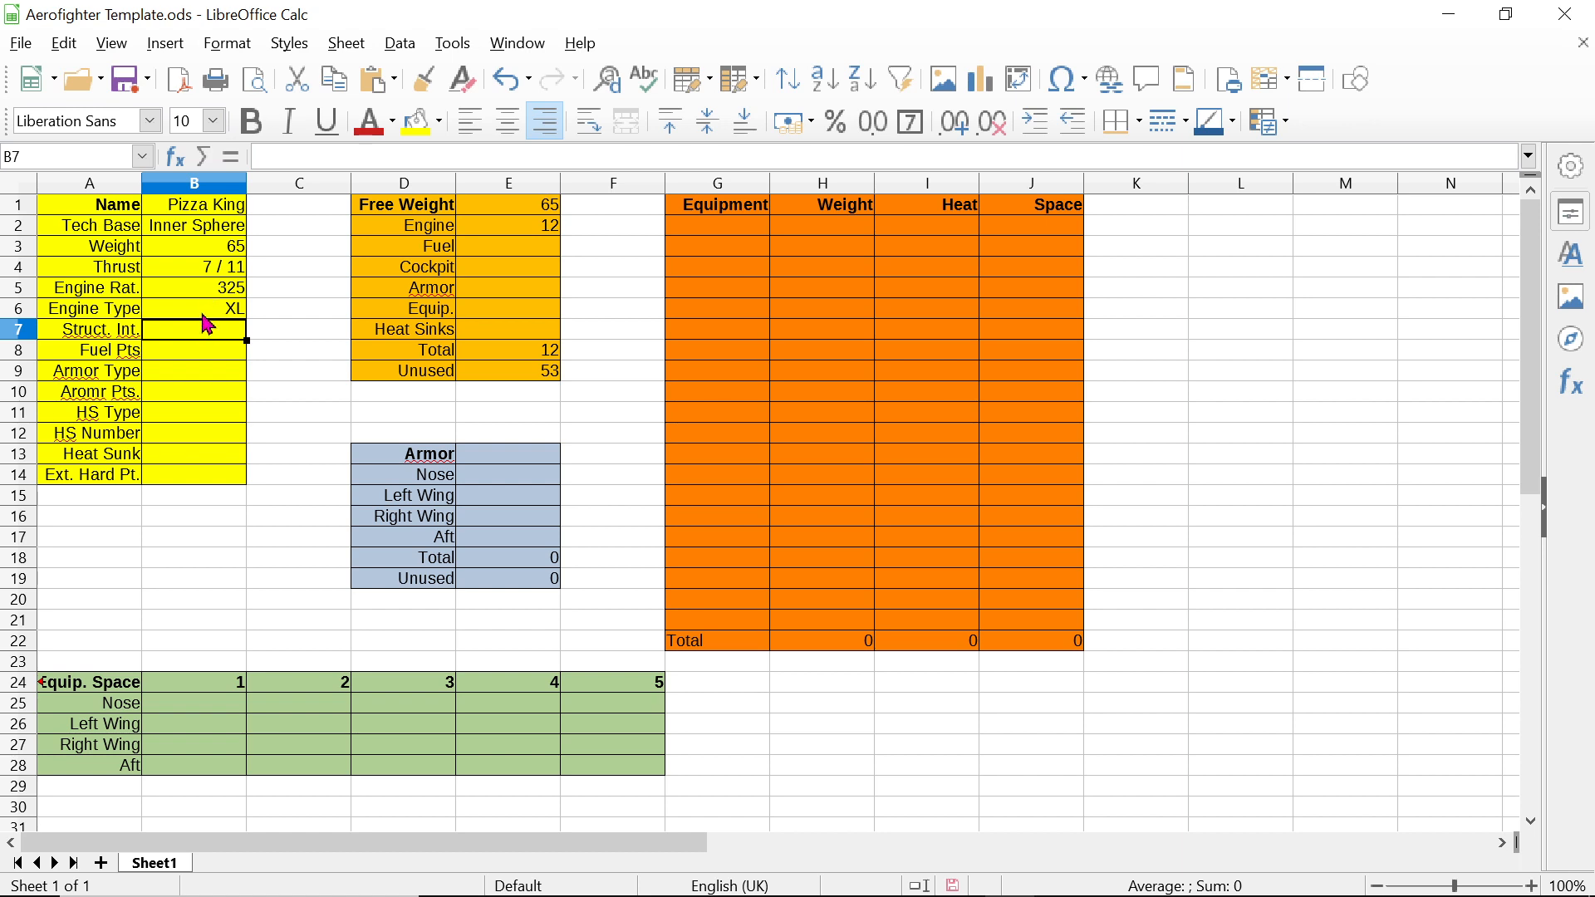
click(511, 233)
click(221, 333)
key(XF86AudioLowerVolume)
click(178, 247)
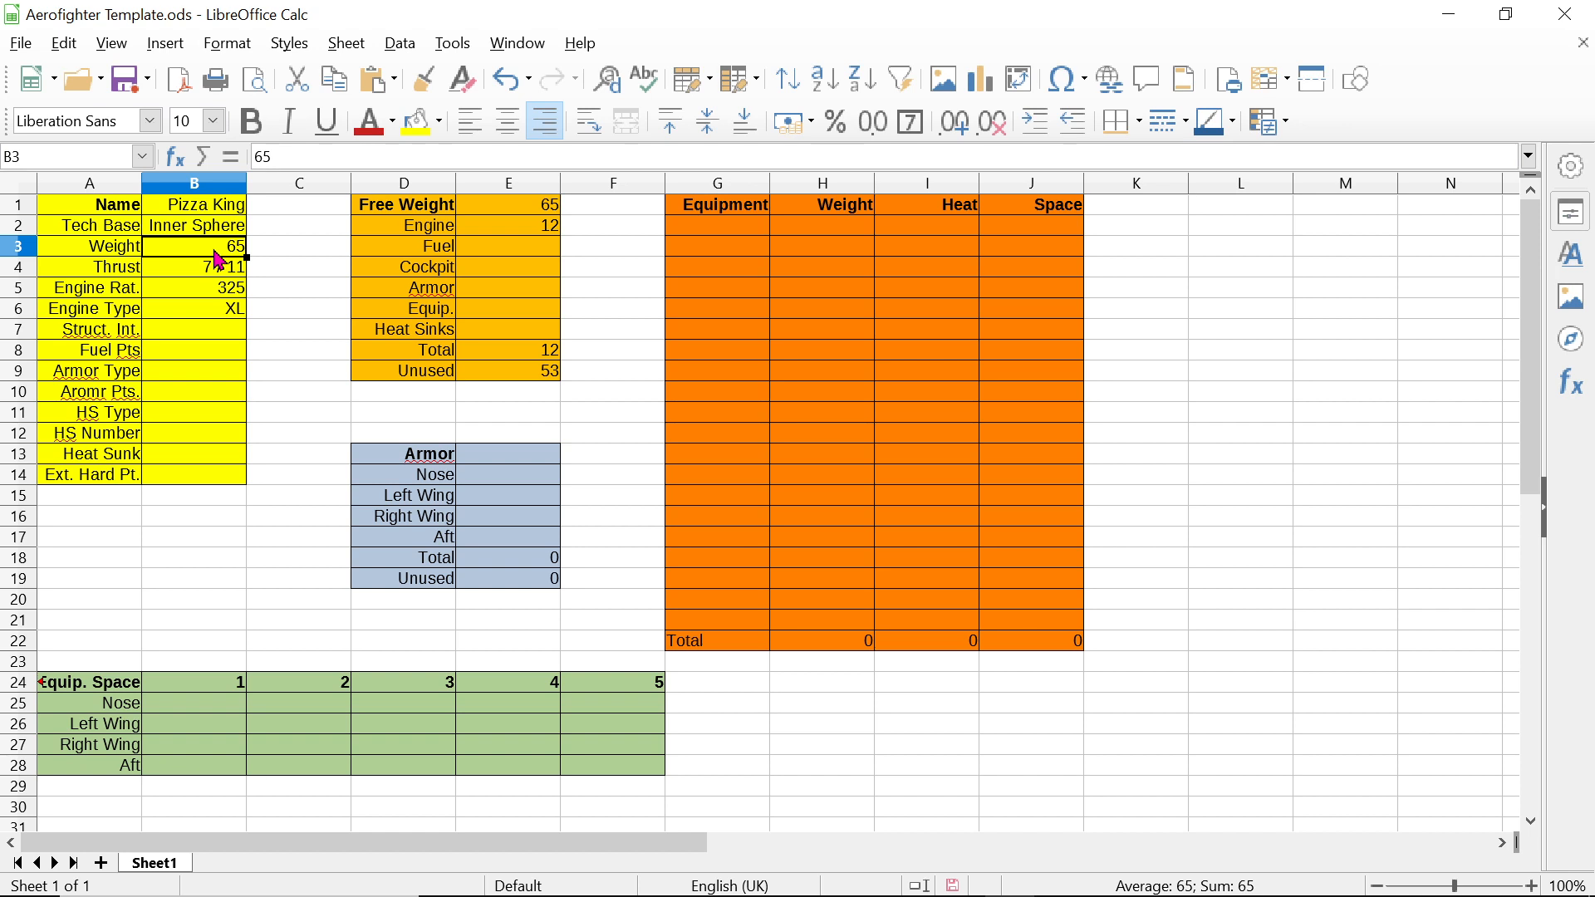
drag(211, 274, 208, 290)
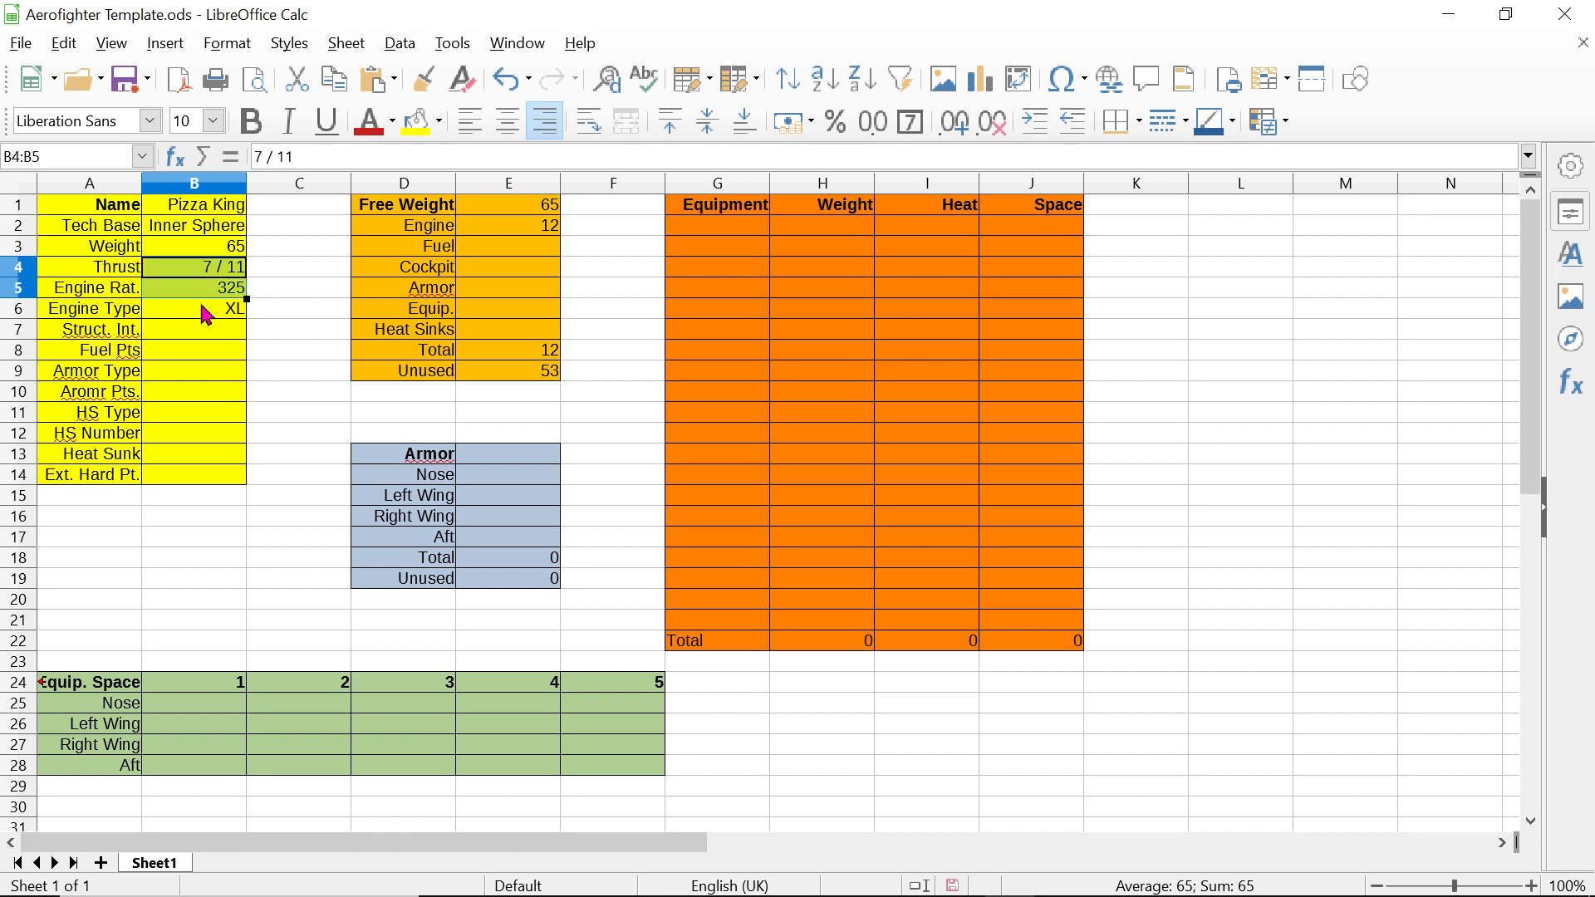
click(217, 274)
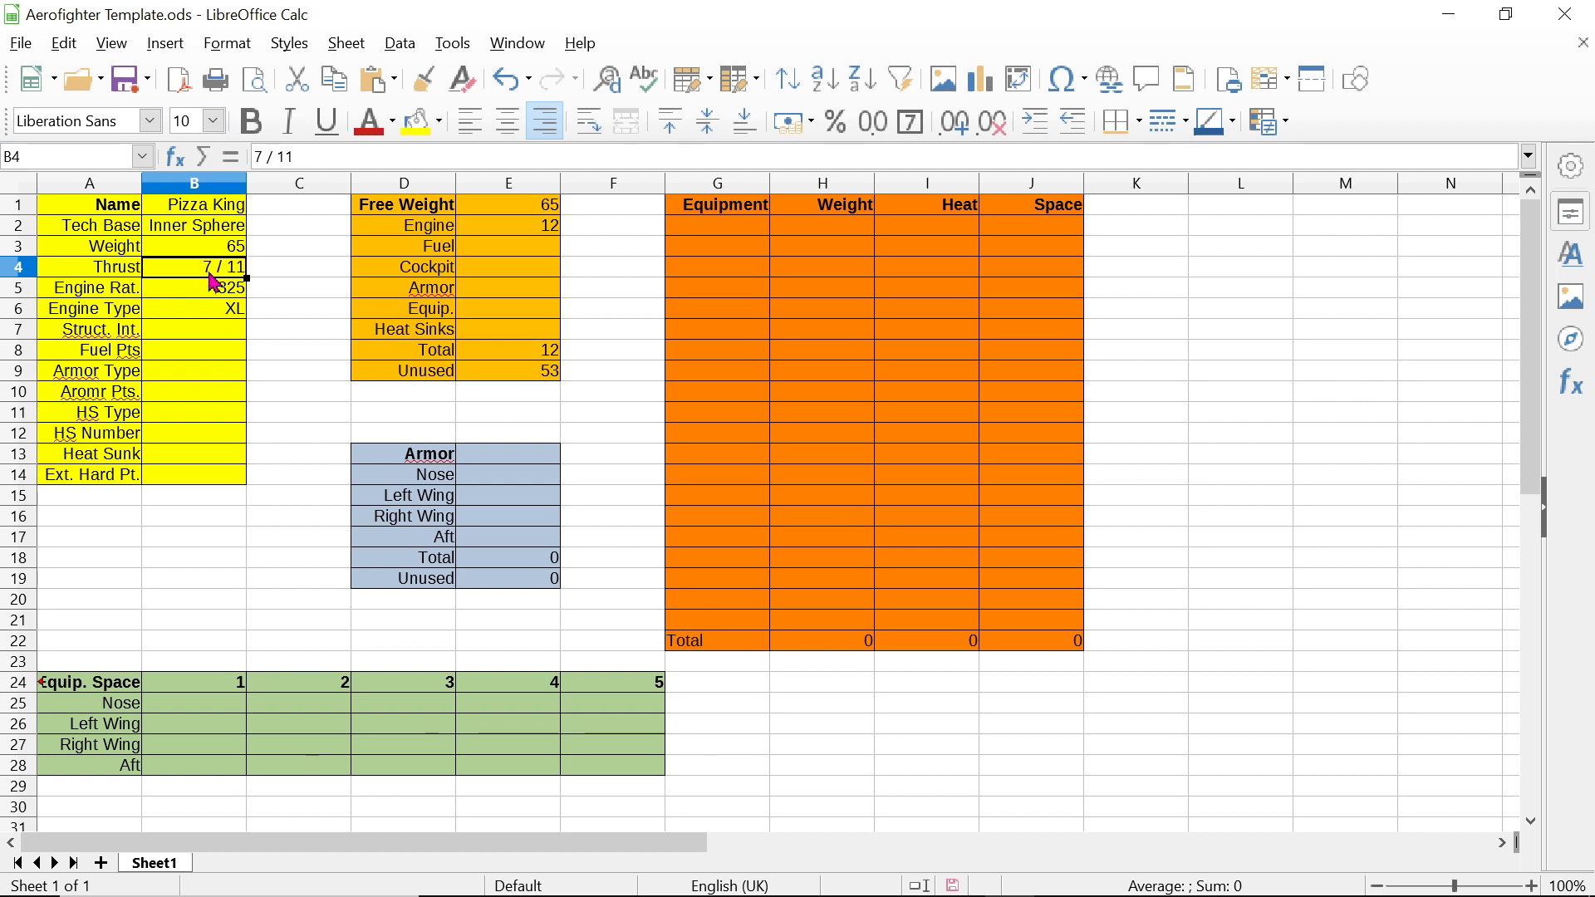
click(226, 314)
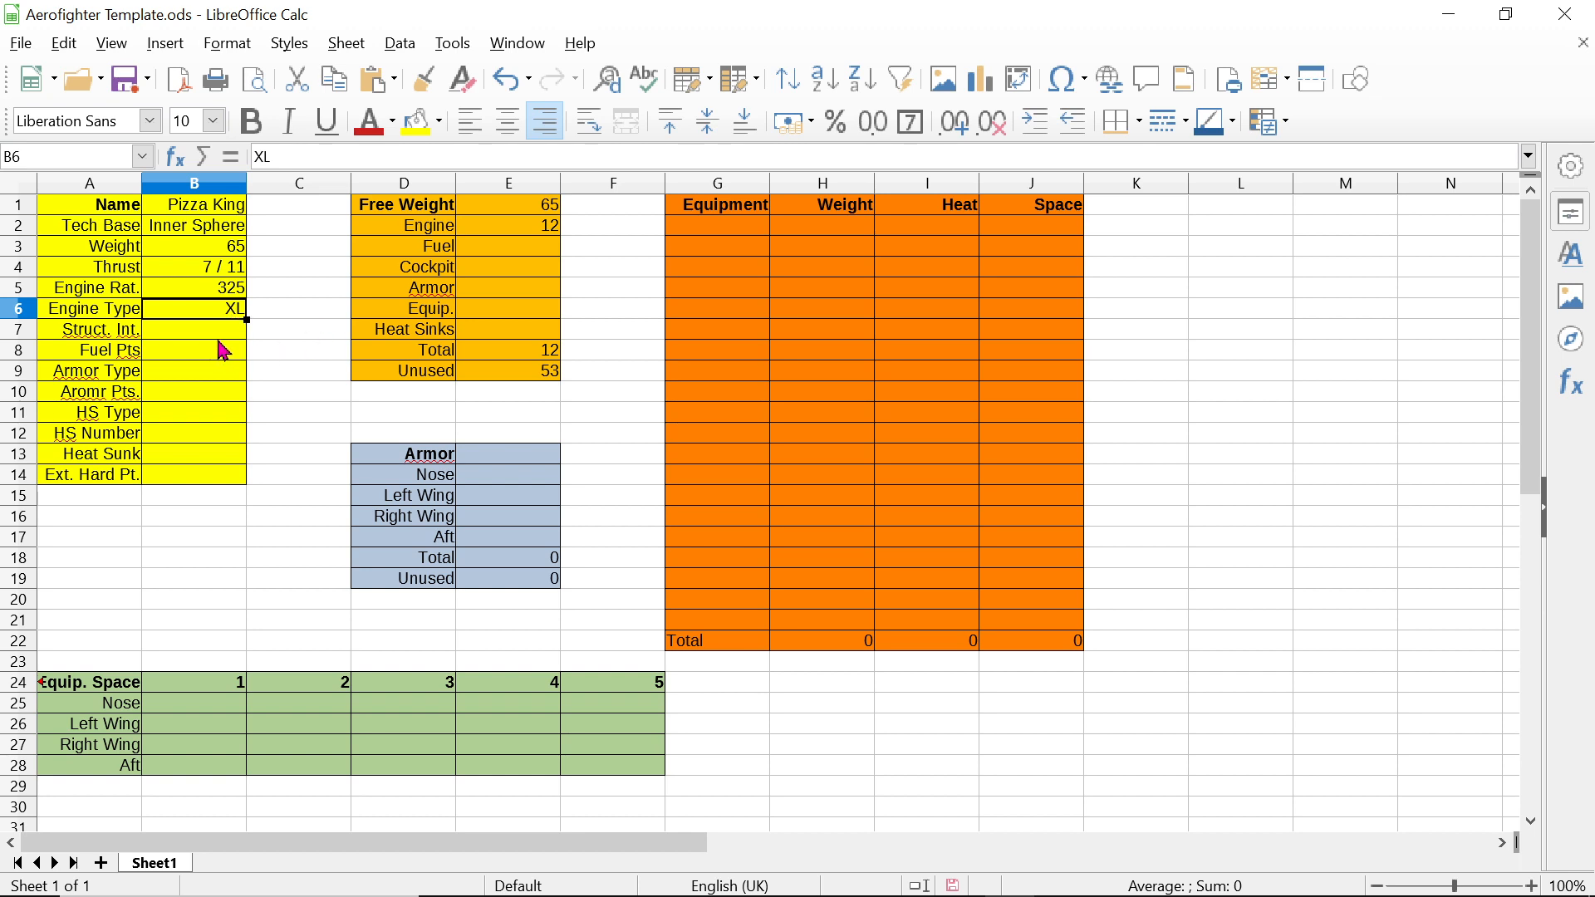
Step: Set the fighter's Struct. Int. to 7, discarding the suggested autocompletion
click(222, 334)
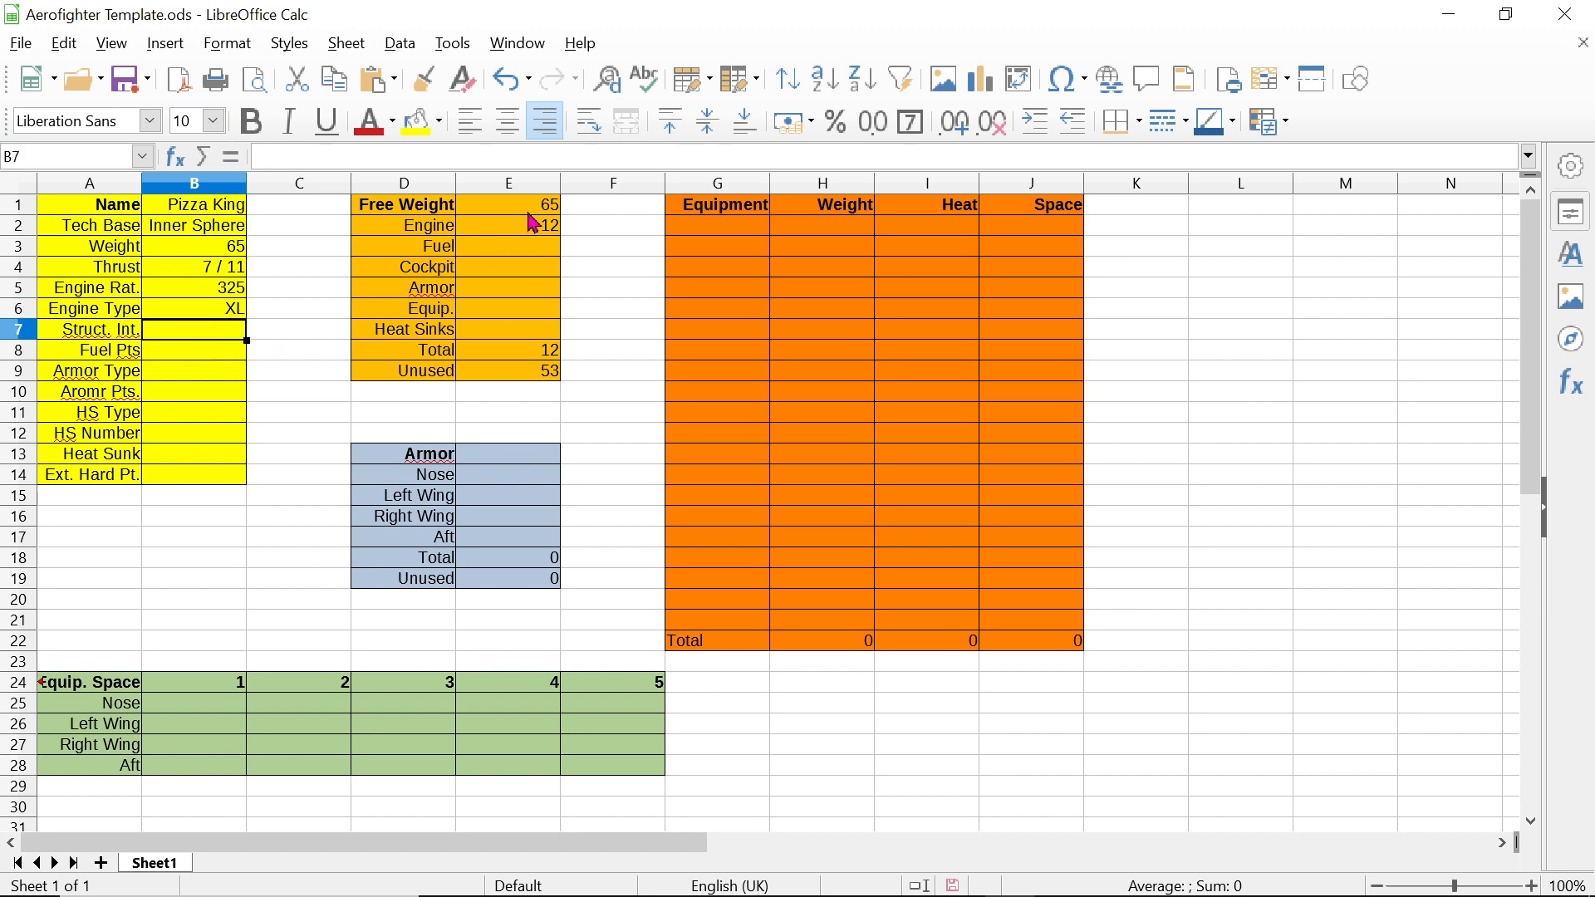
text(7)
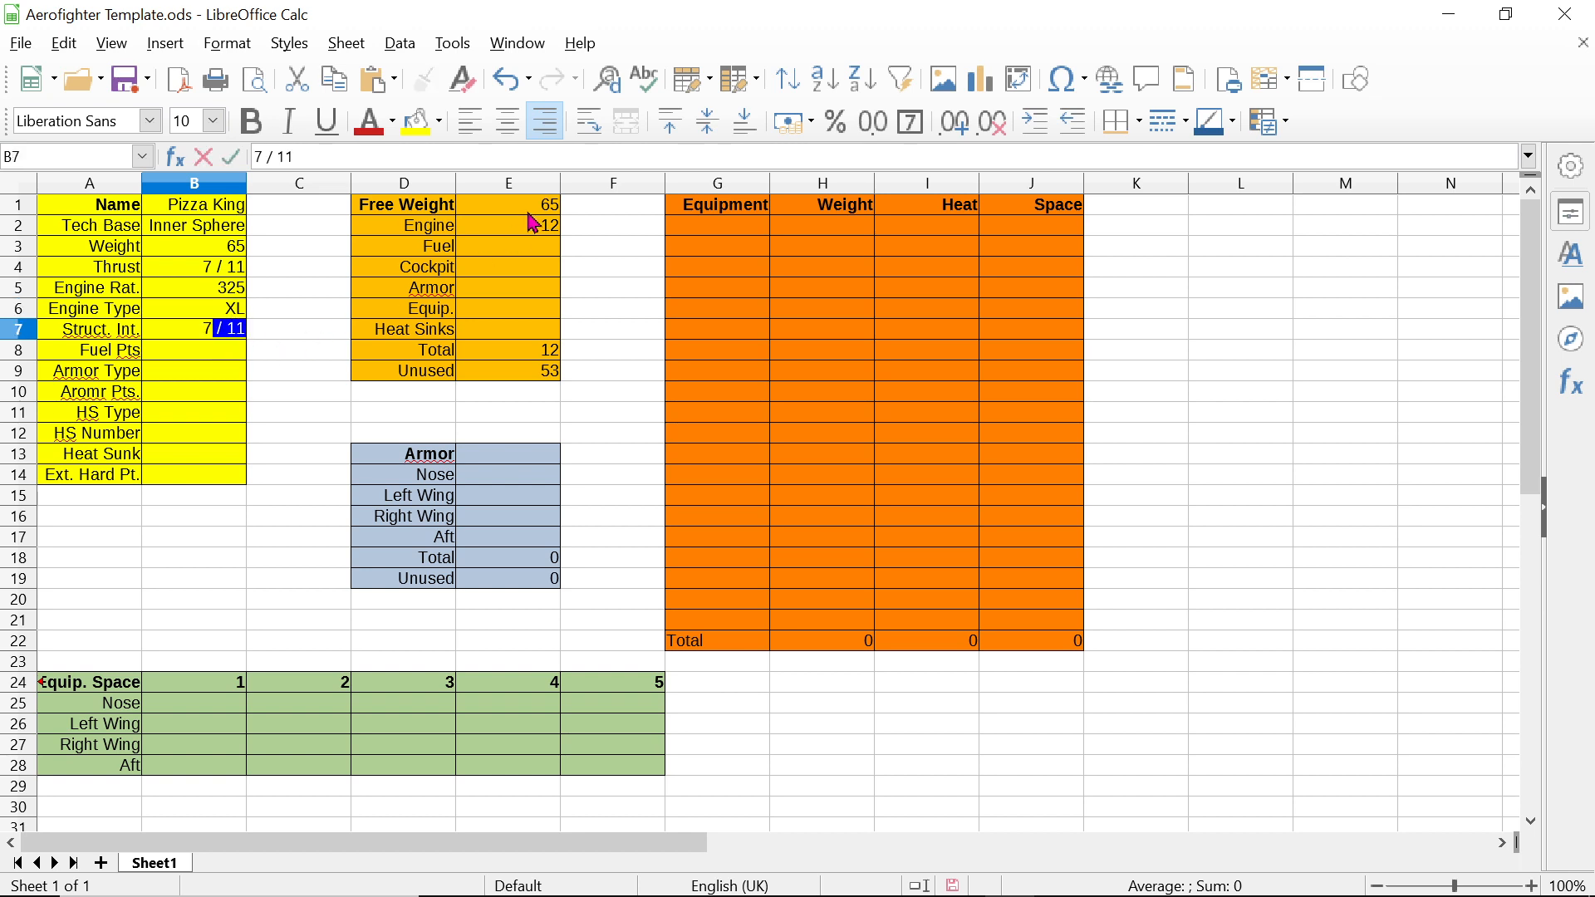
key(BackSpace)
key(Return)
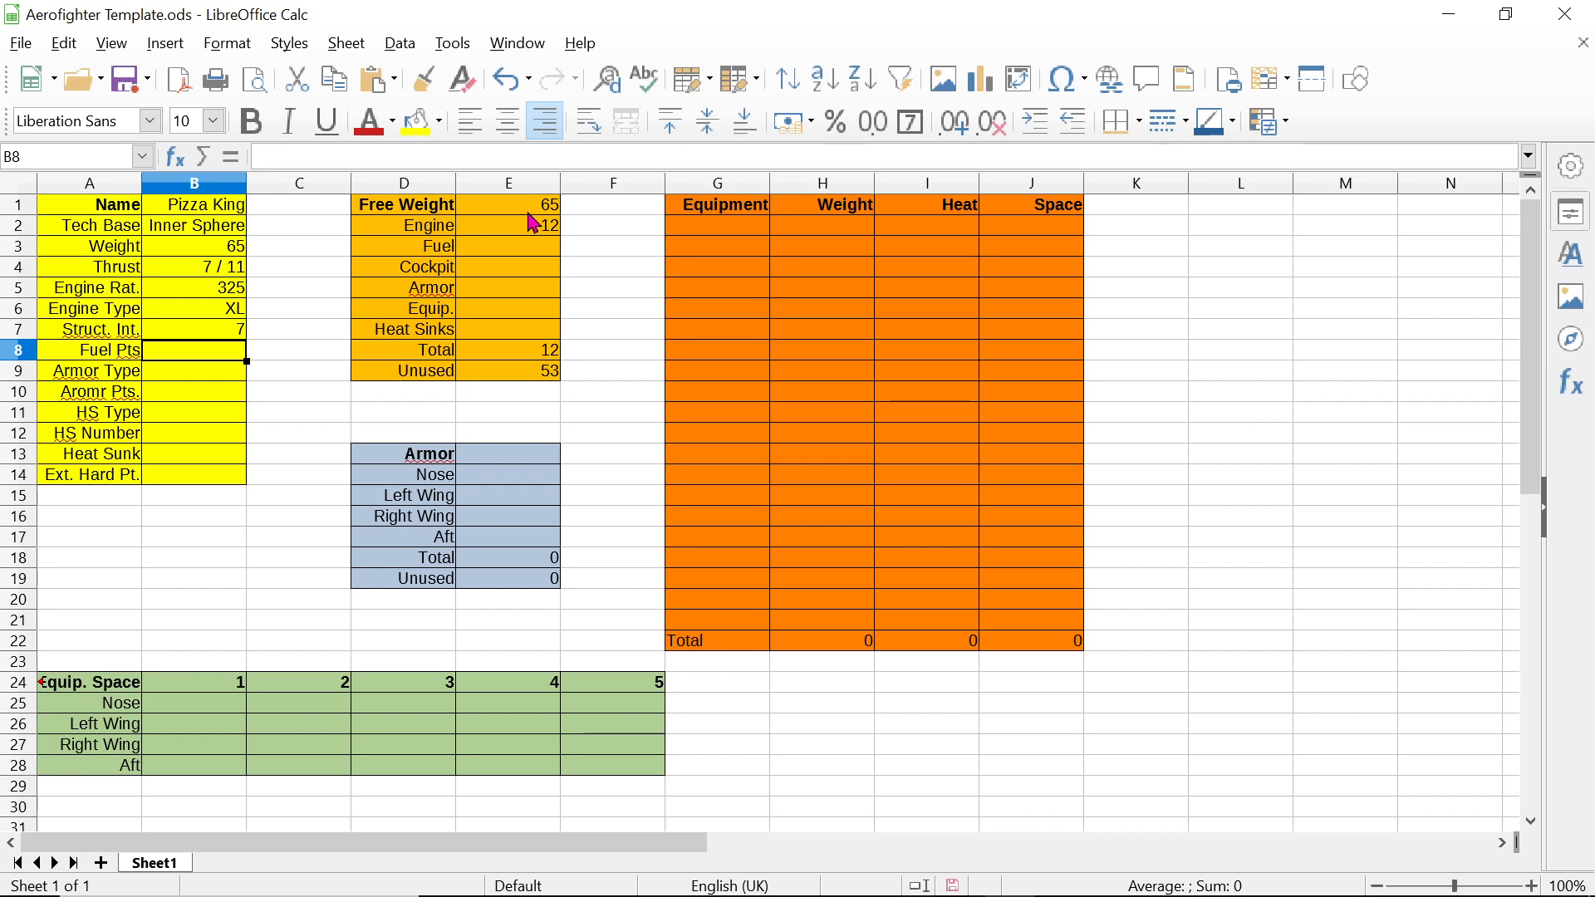
key(XF86AudioLowerVolume)
key(XF86AudioLowerVolume)
Step: Set the Fuel weight to 3 in the Free Weight table
click(555, 251)
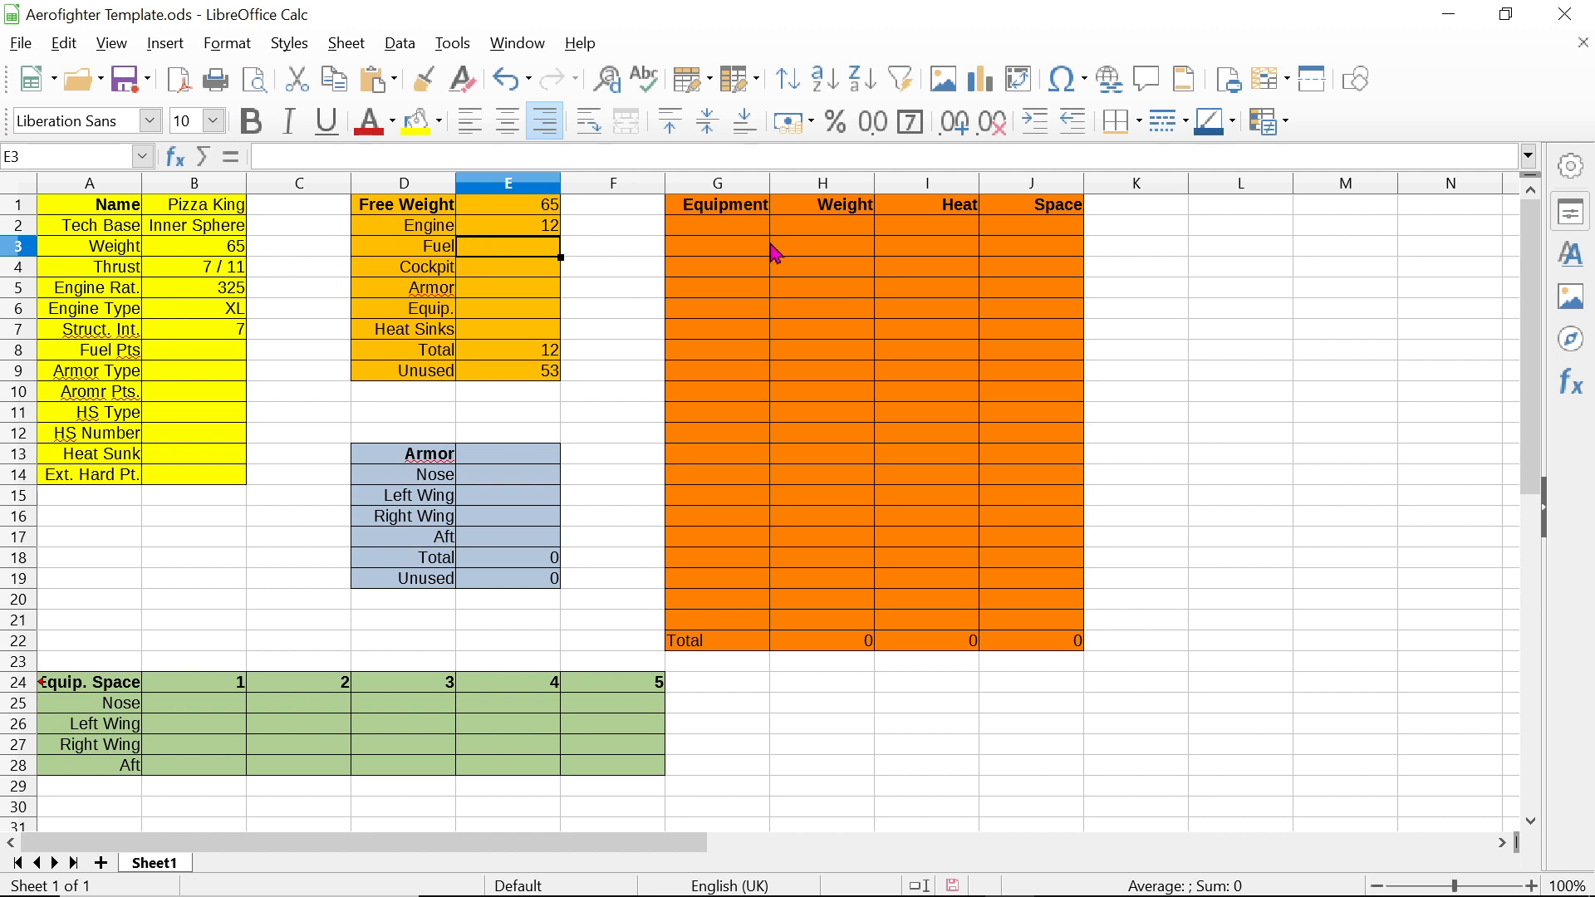
text(3)
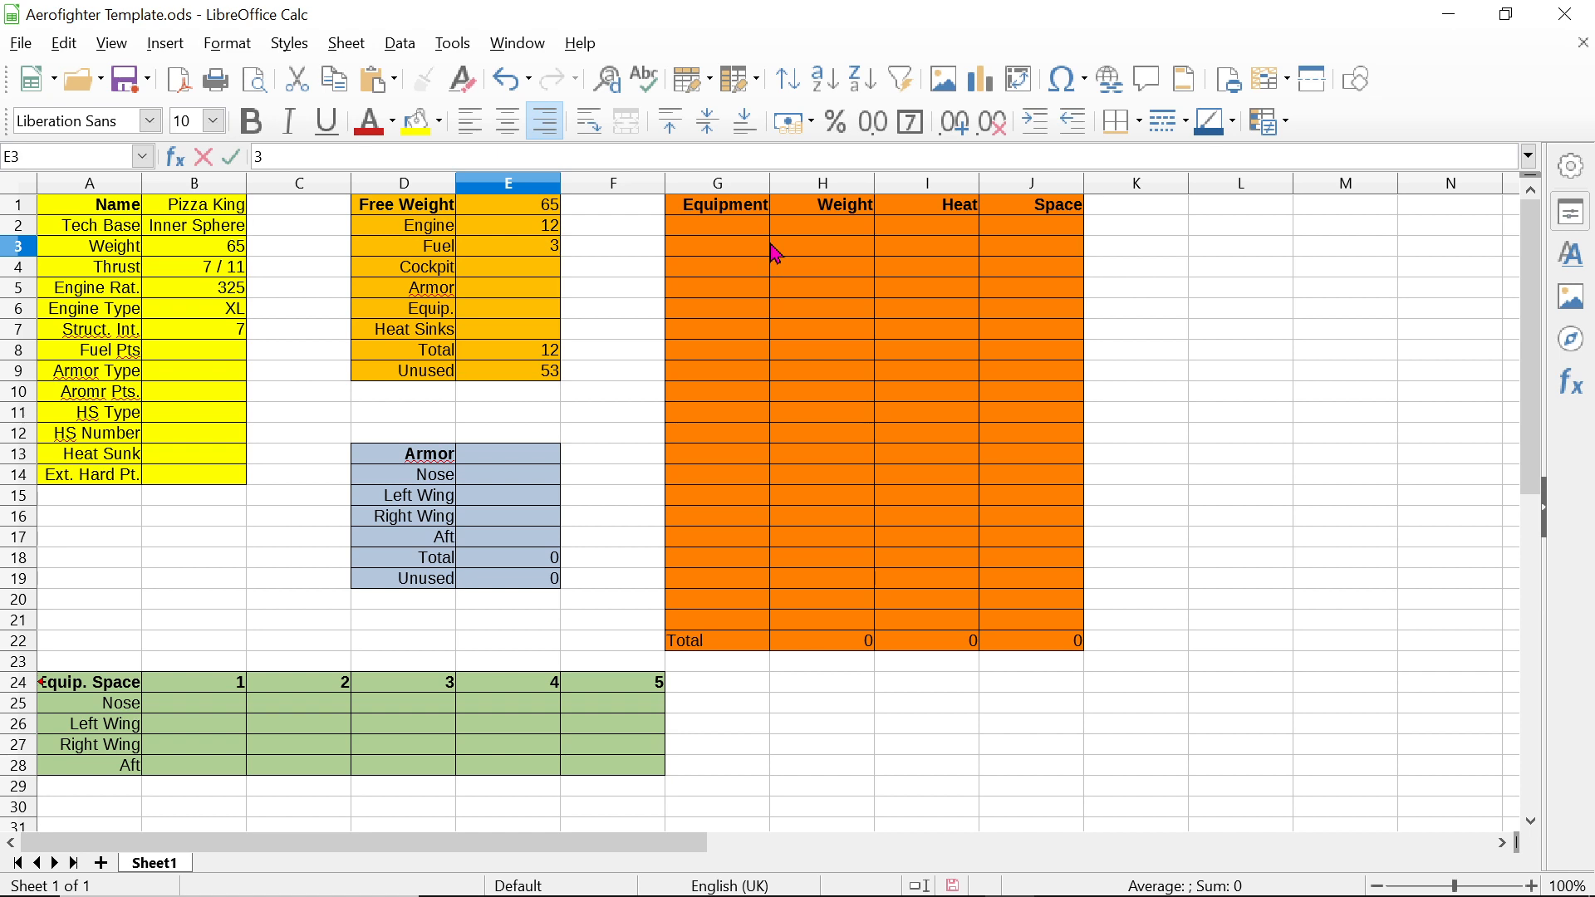
click(607, 245)
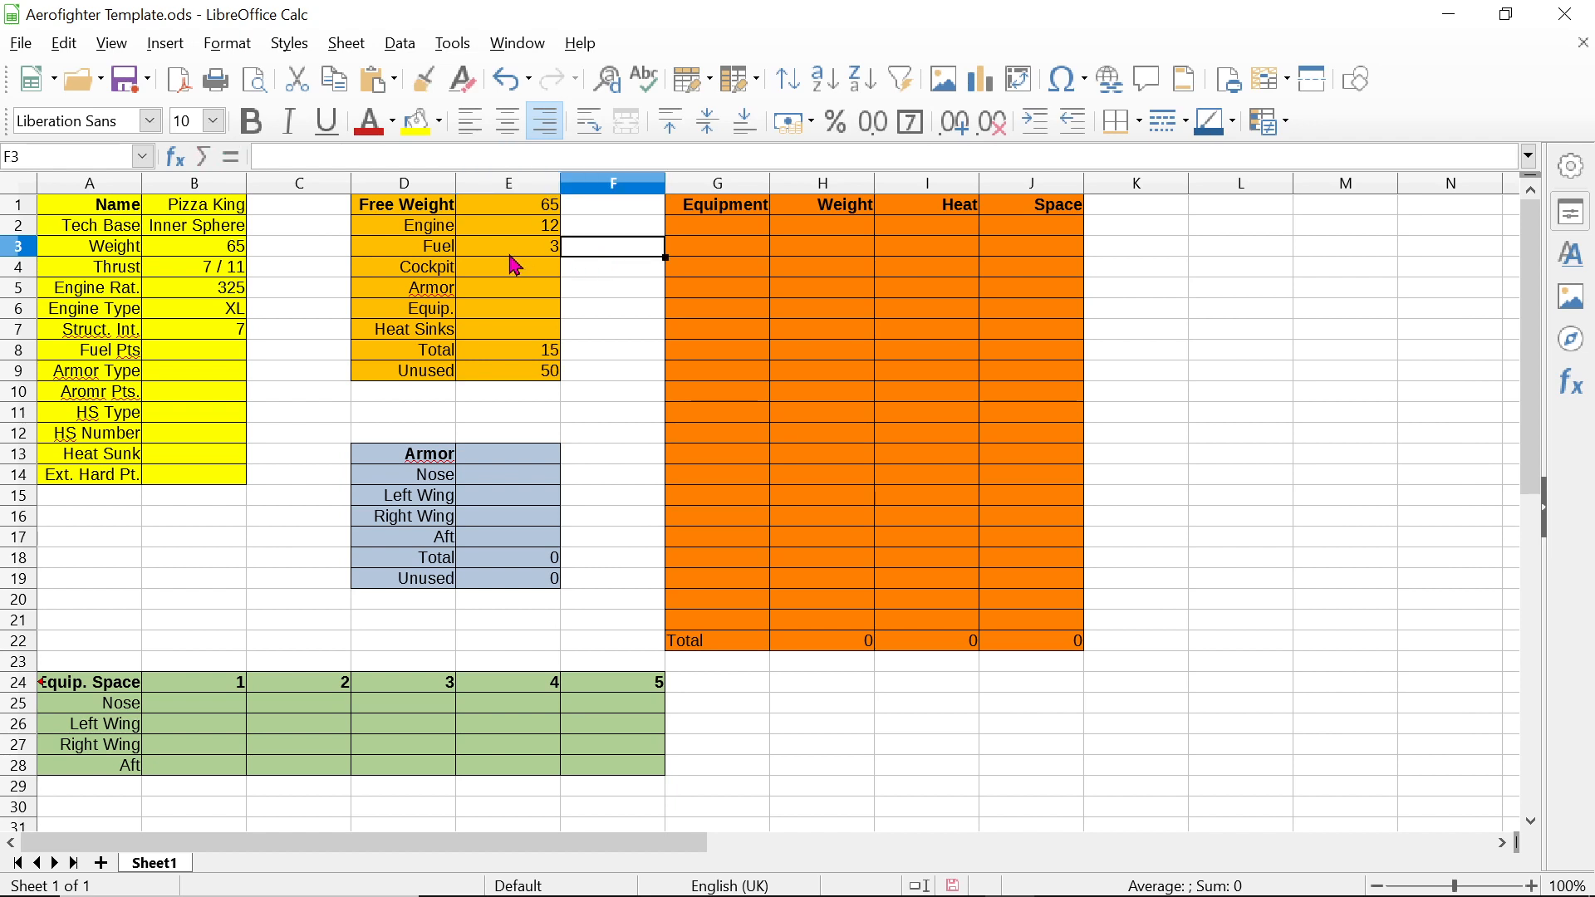
click(508, 255)
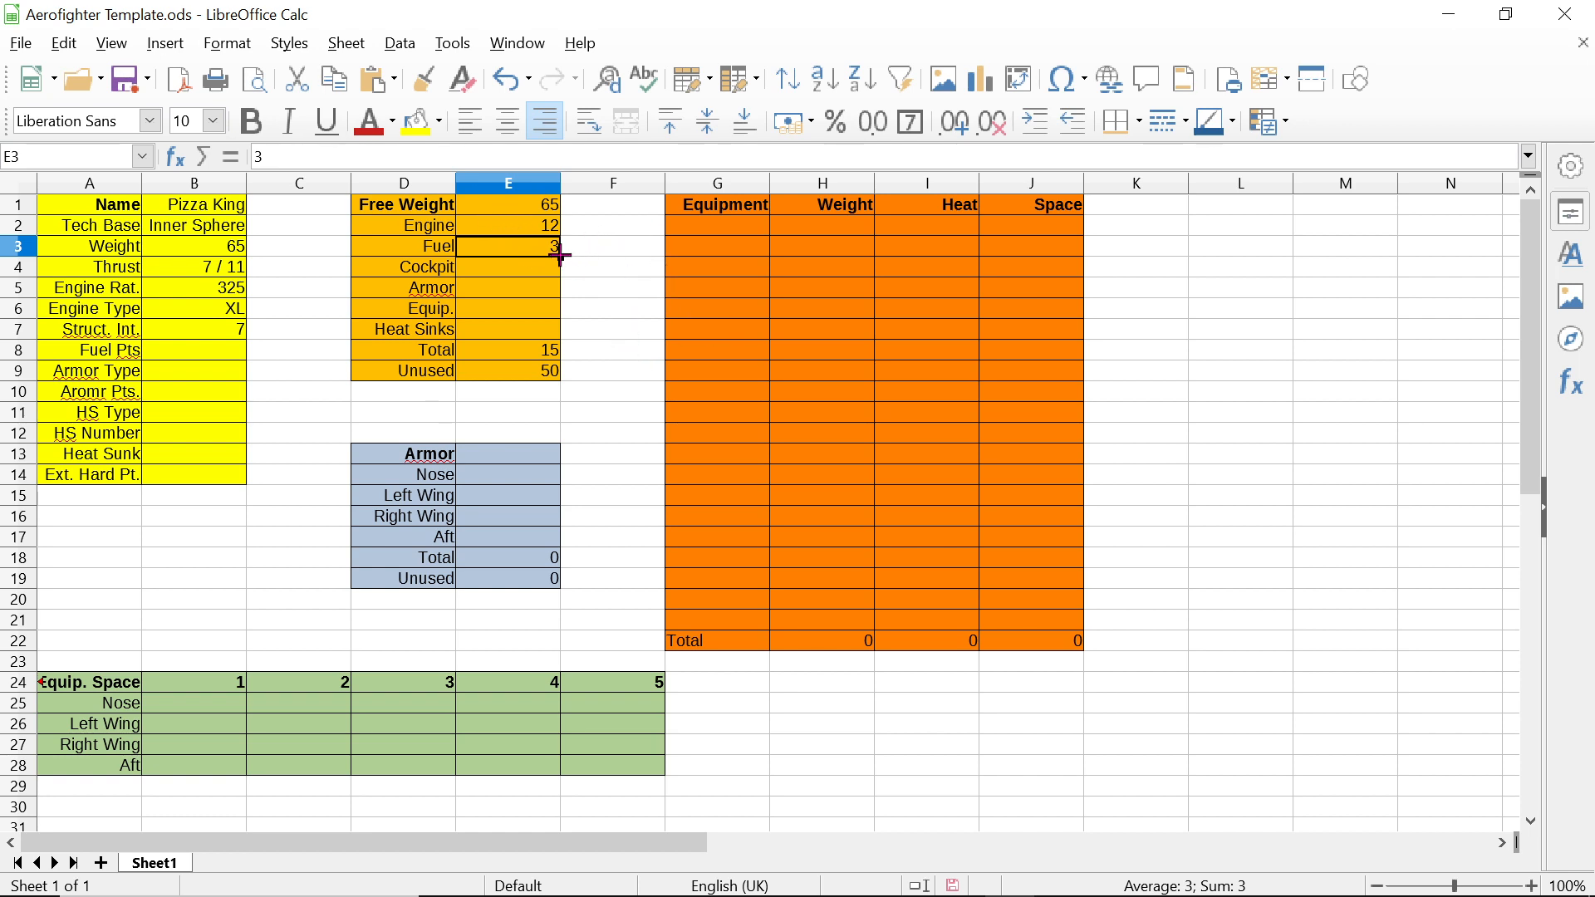
Step: Enter 240 as the fighter's Fuel Pts in the fighter data block
click(229, 356)
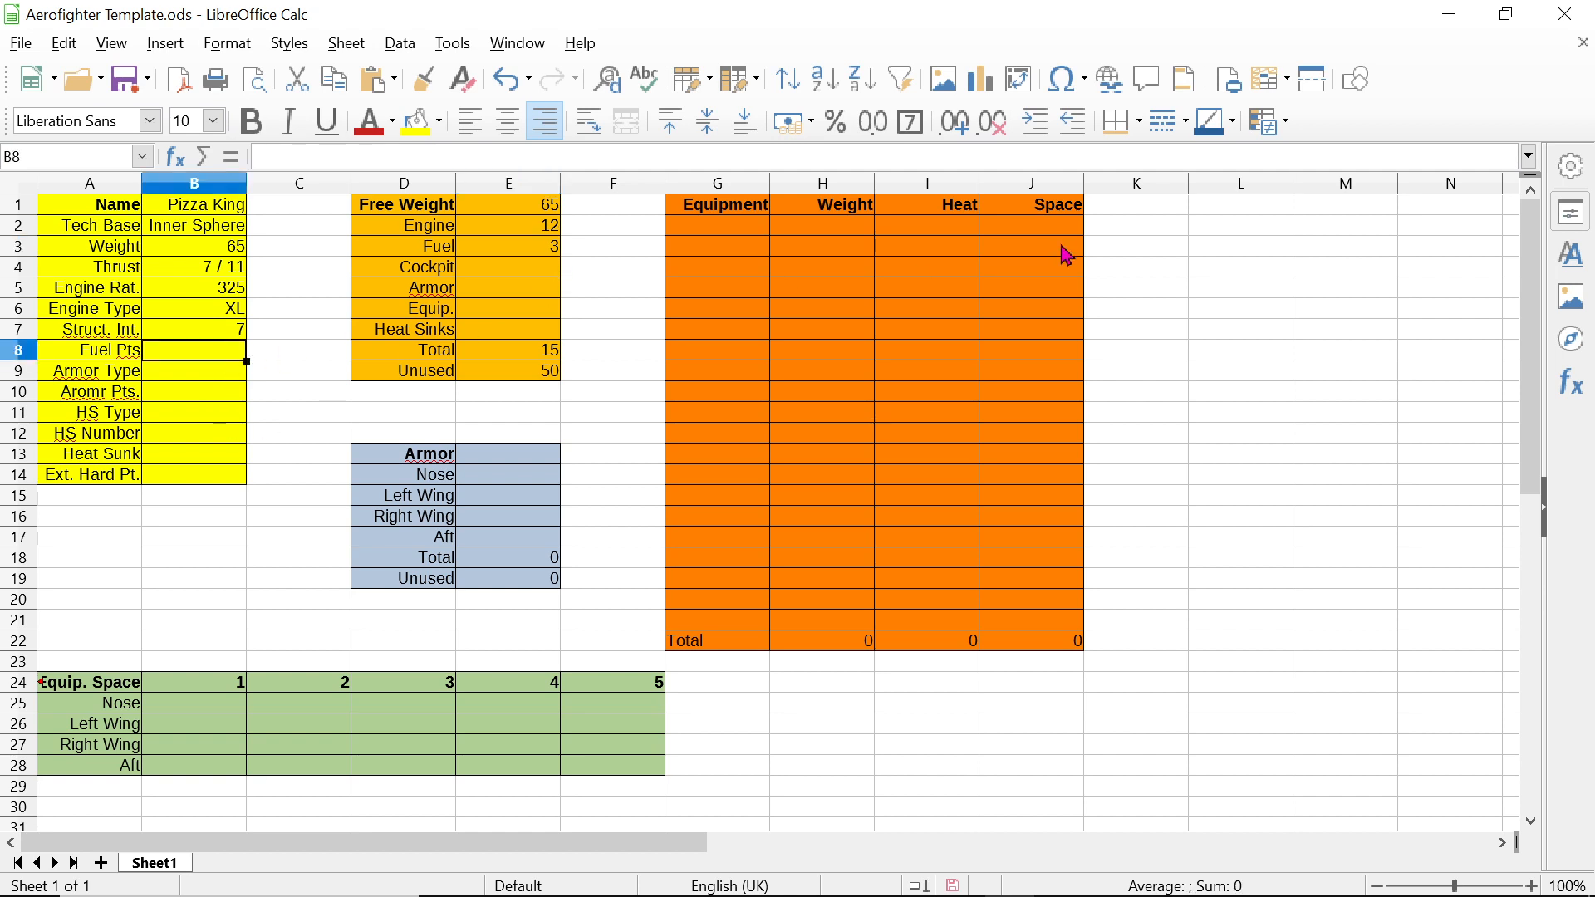
text(240)
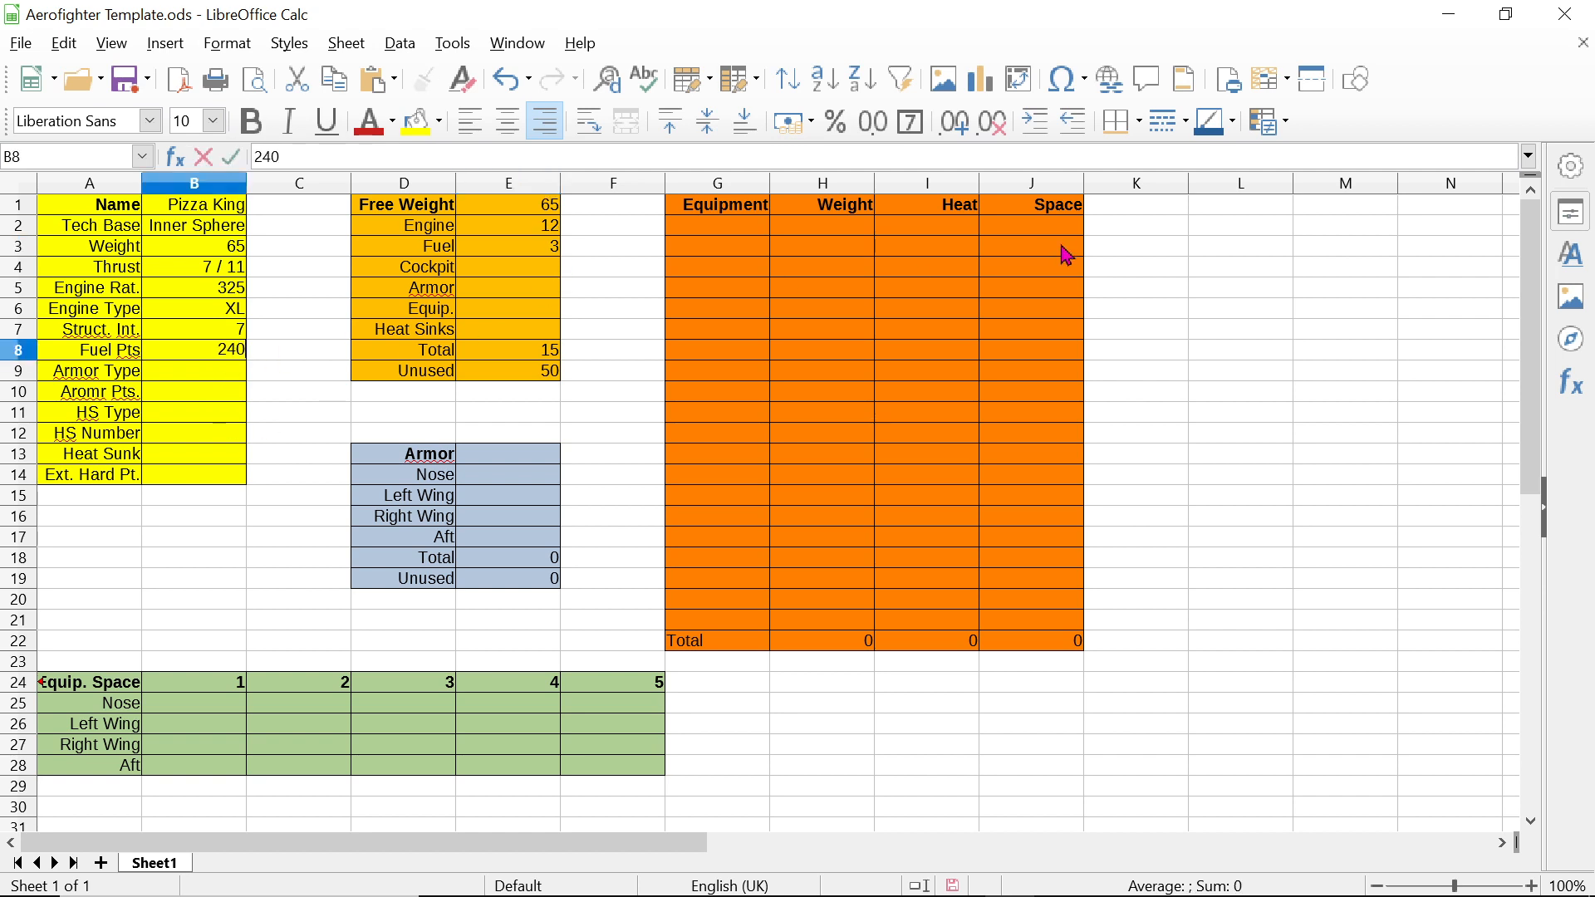
key(Return)
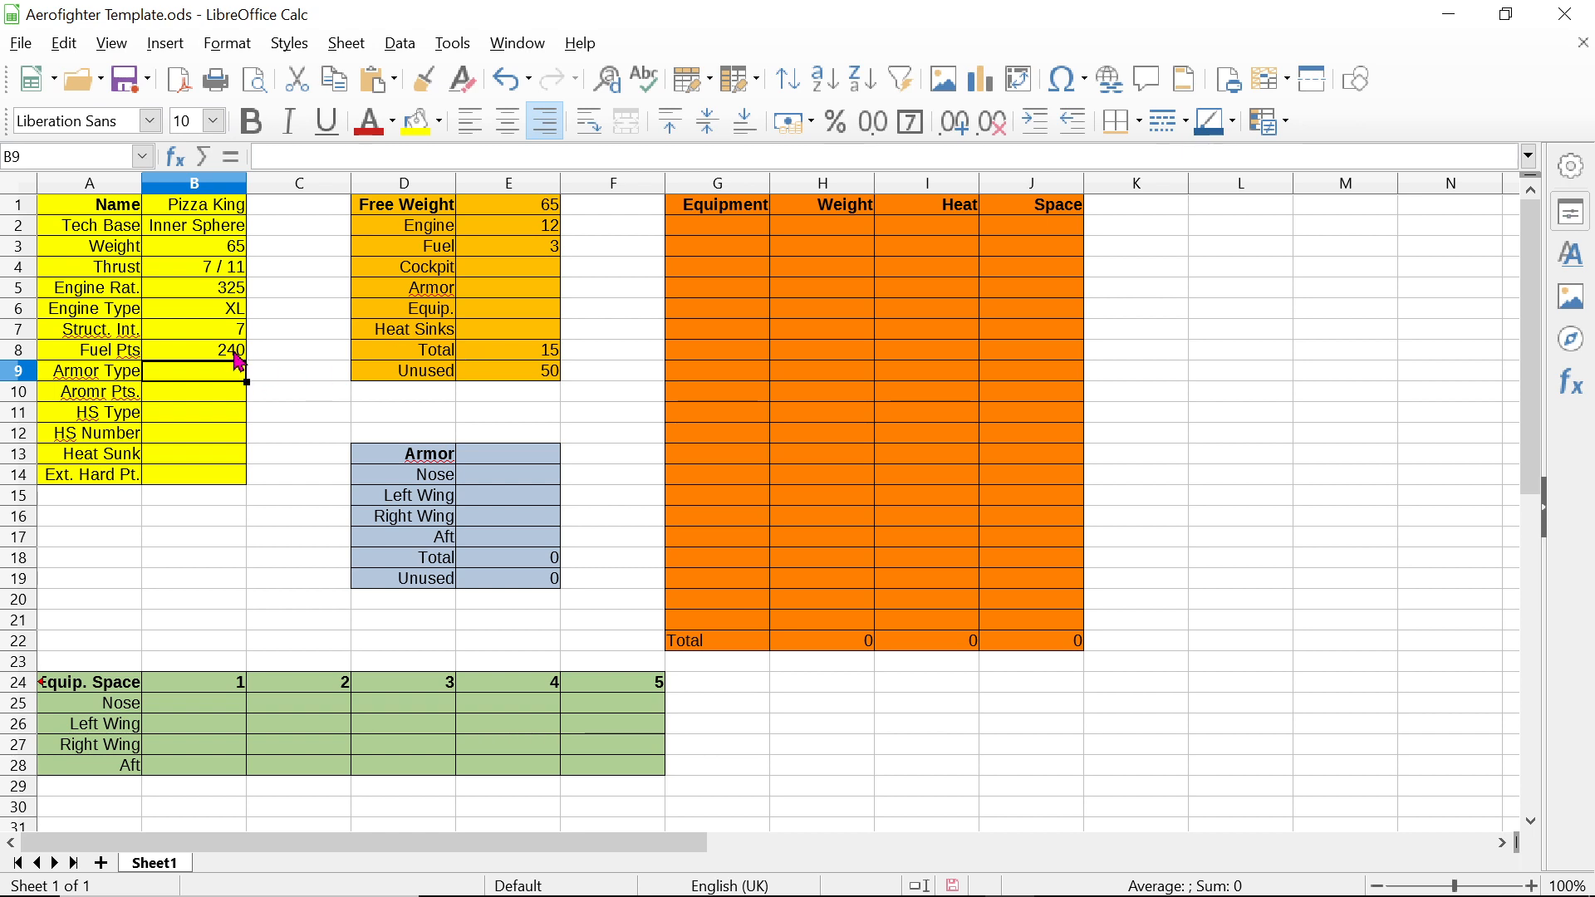
Step: Switch to Calculator and divide the 240 fuel points by 7
click(602, 879)
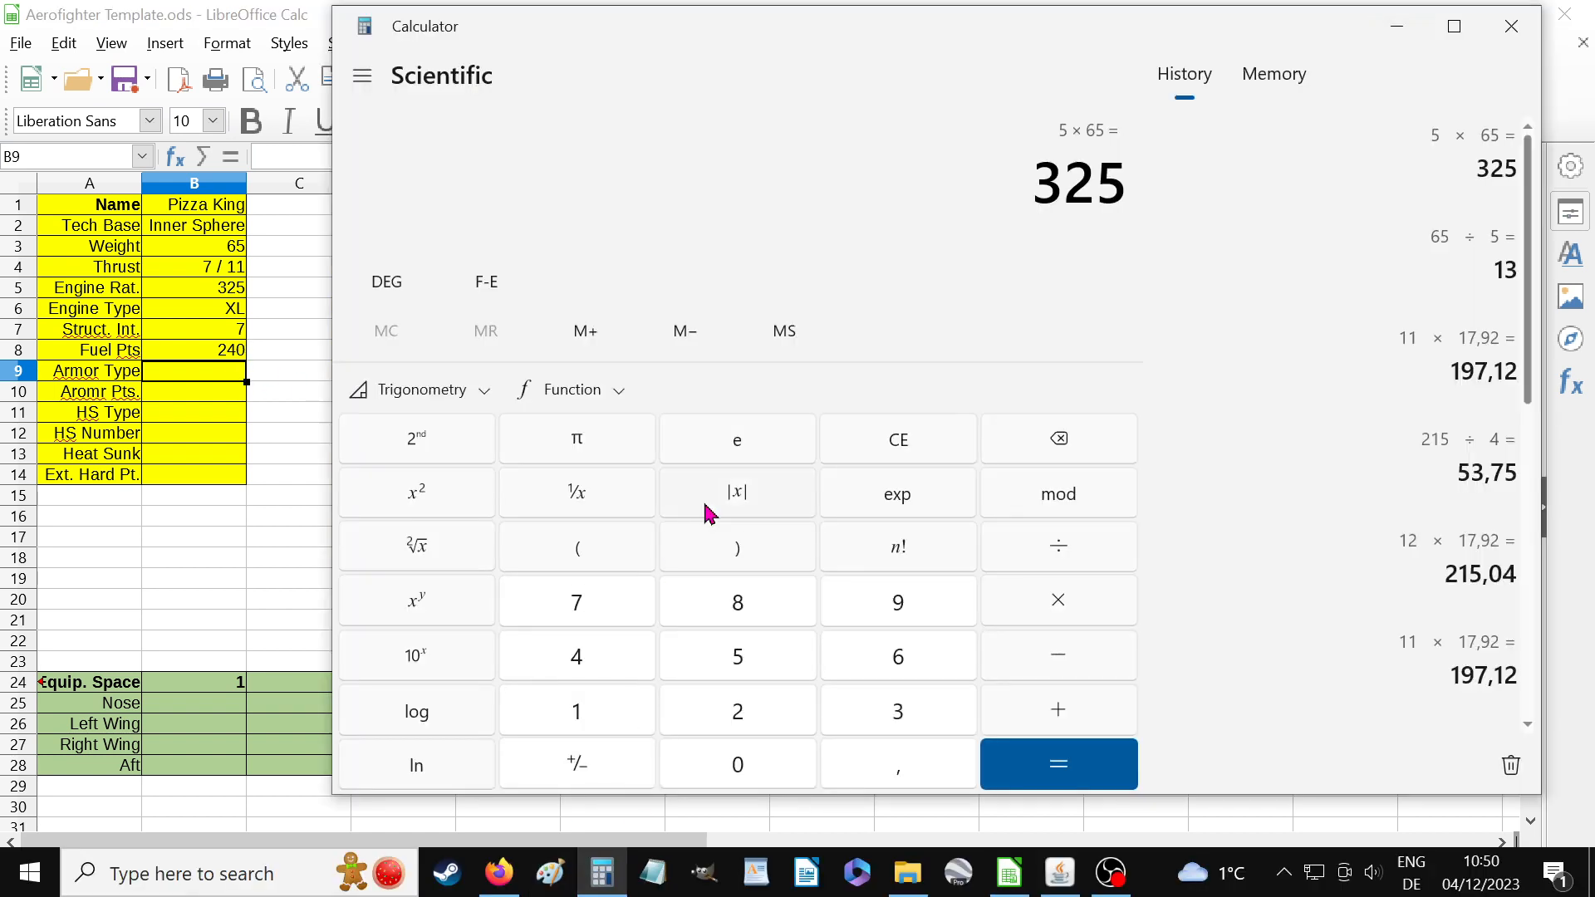
click(759, 714)
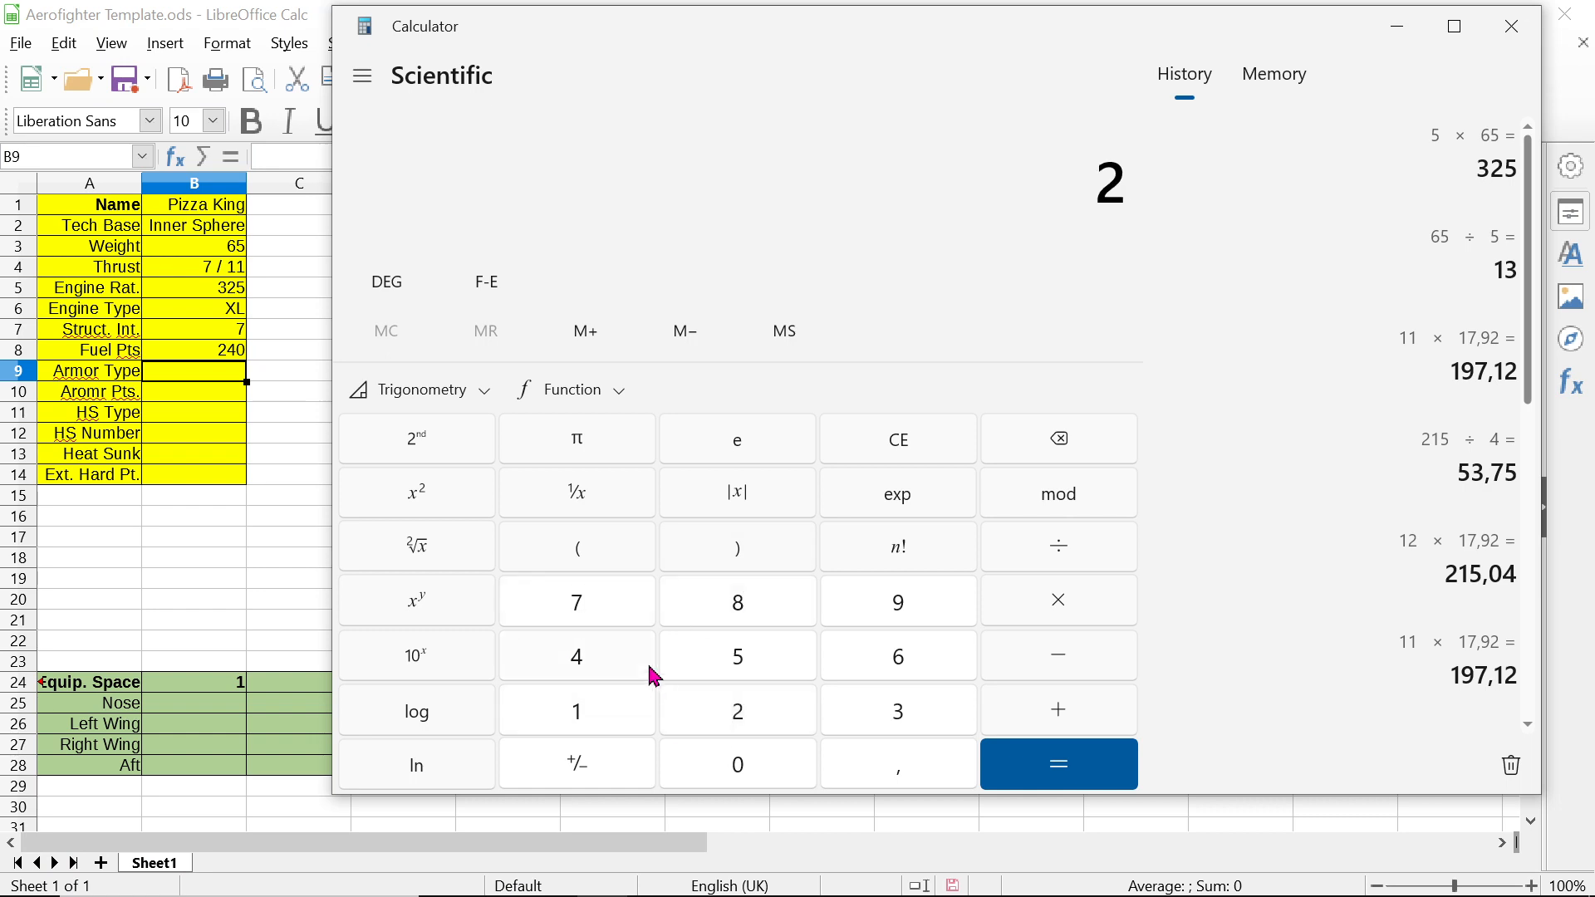
click(623, 653)
click(772, 757)
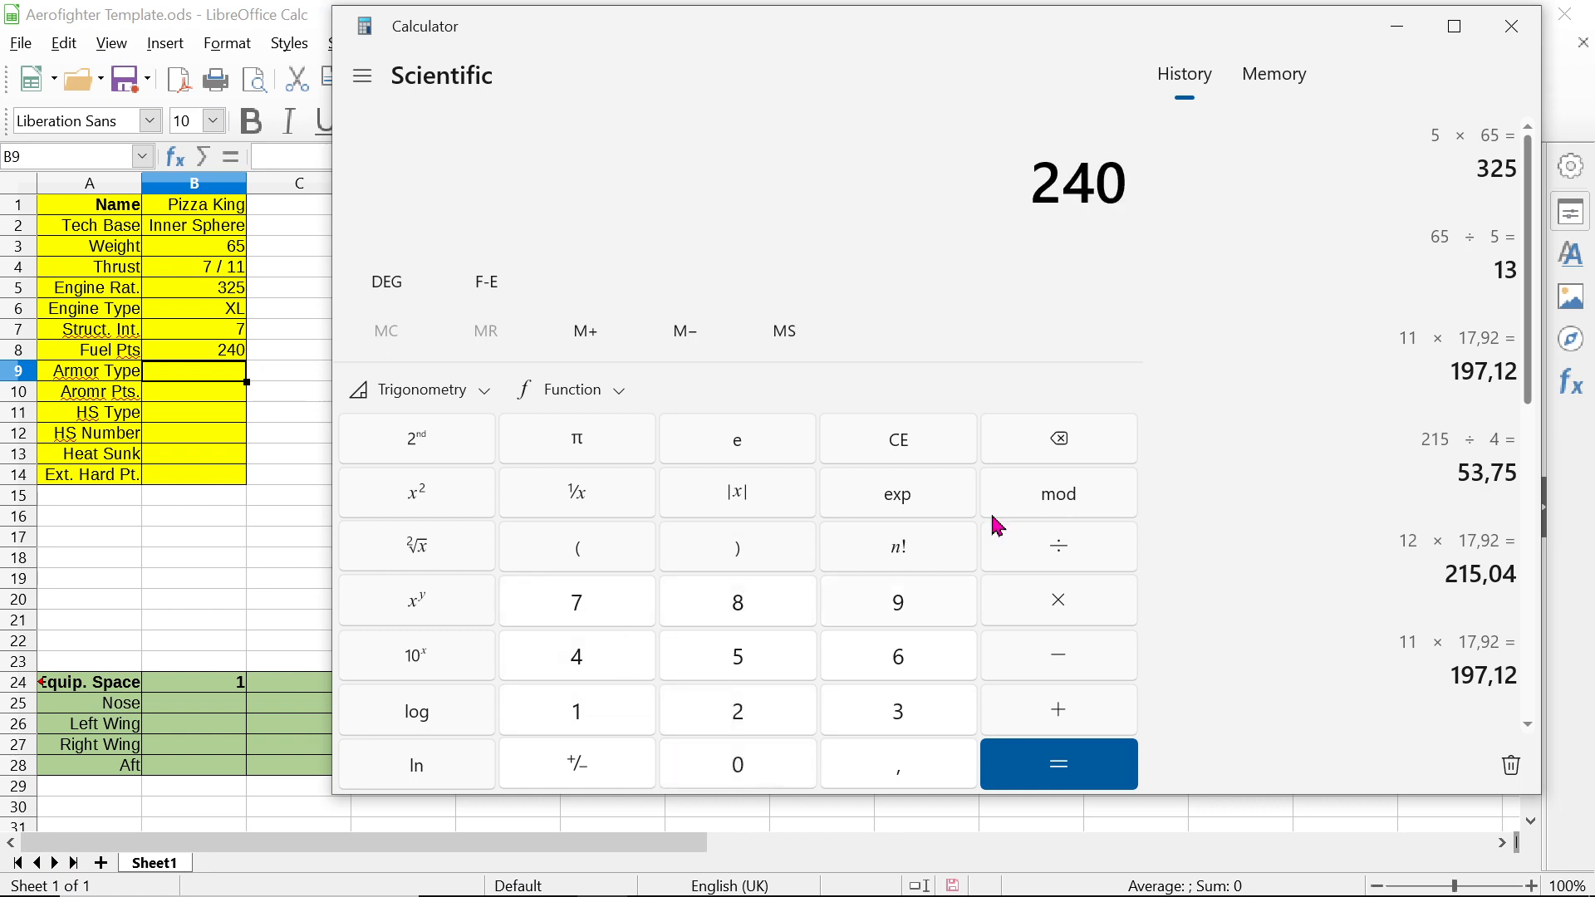
click(1059, 547)
click(583, 605)
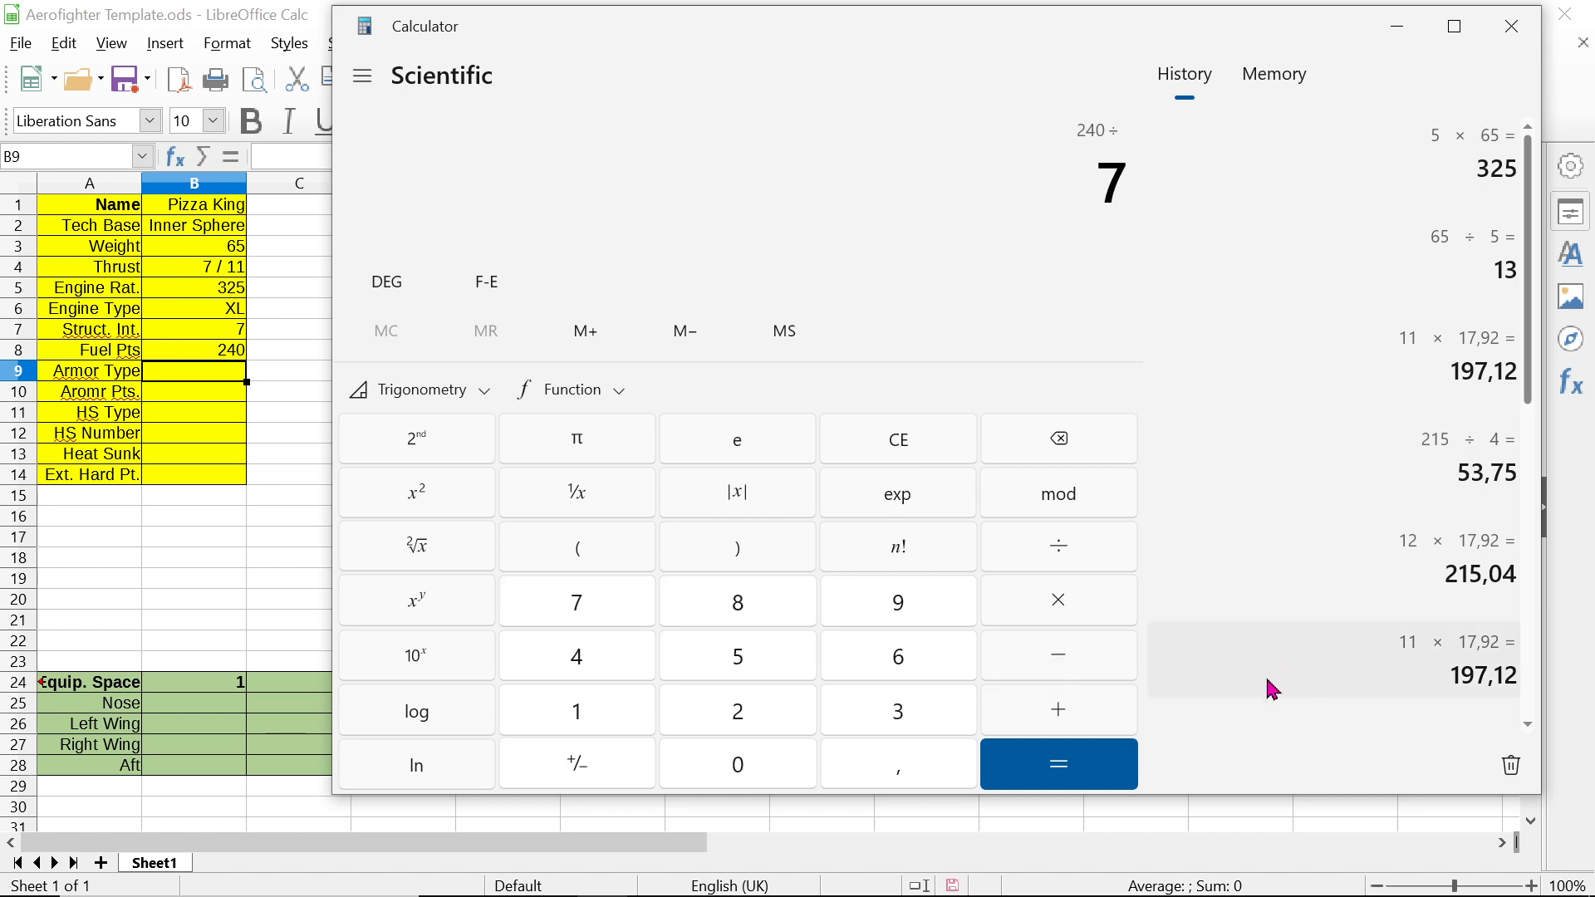
click(1079, 766)
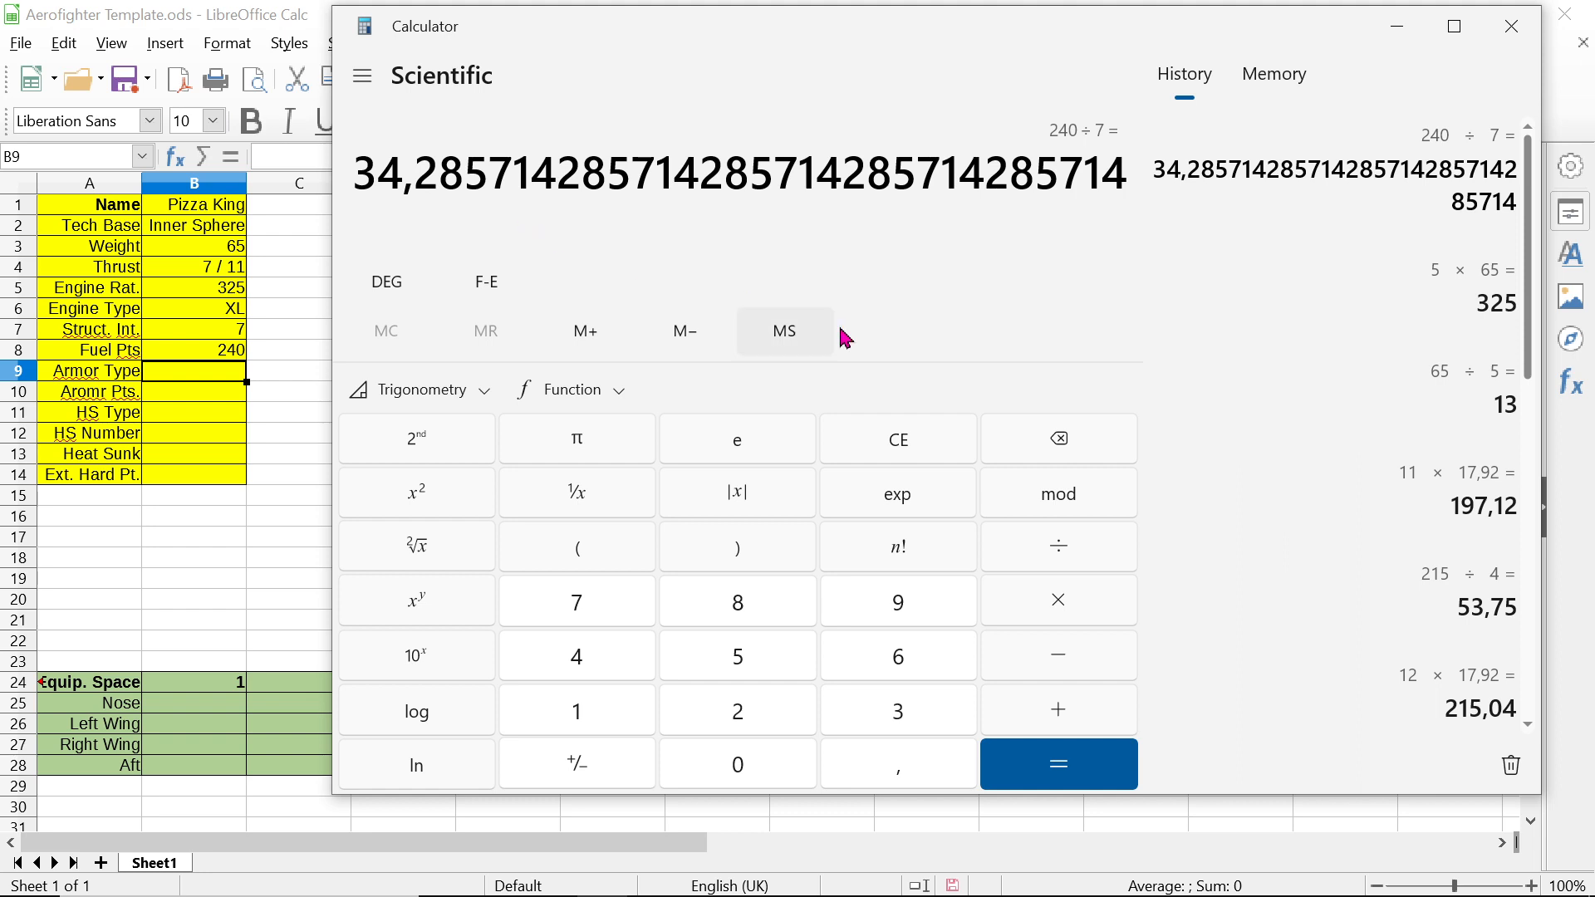
Step: Calculate 340 divided by 60, and close Calculator to return to the fighter spreadsheet
click(863, 717)
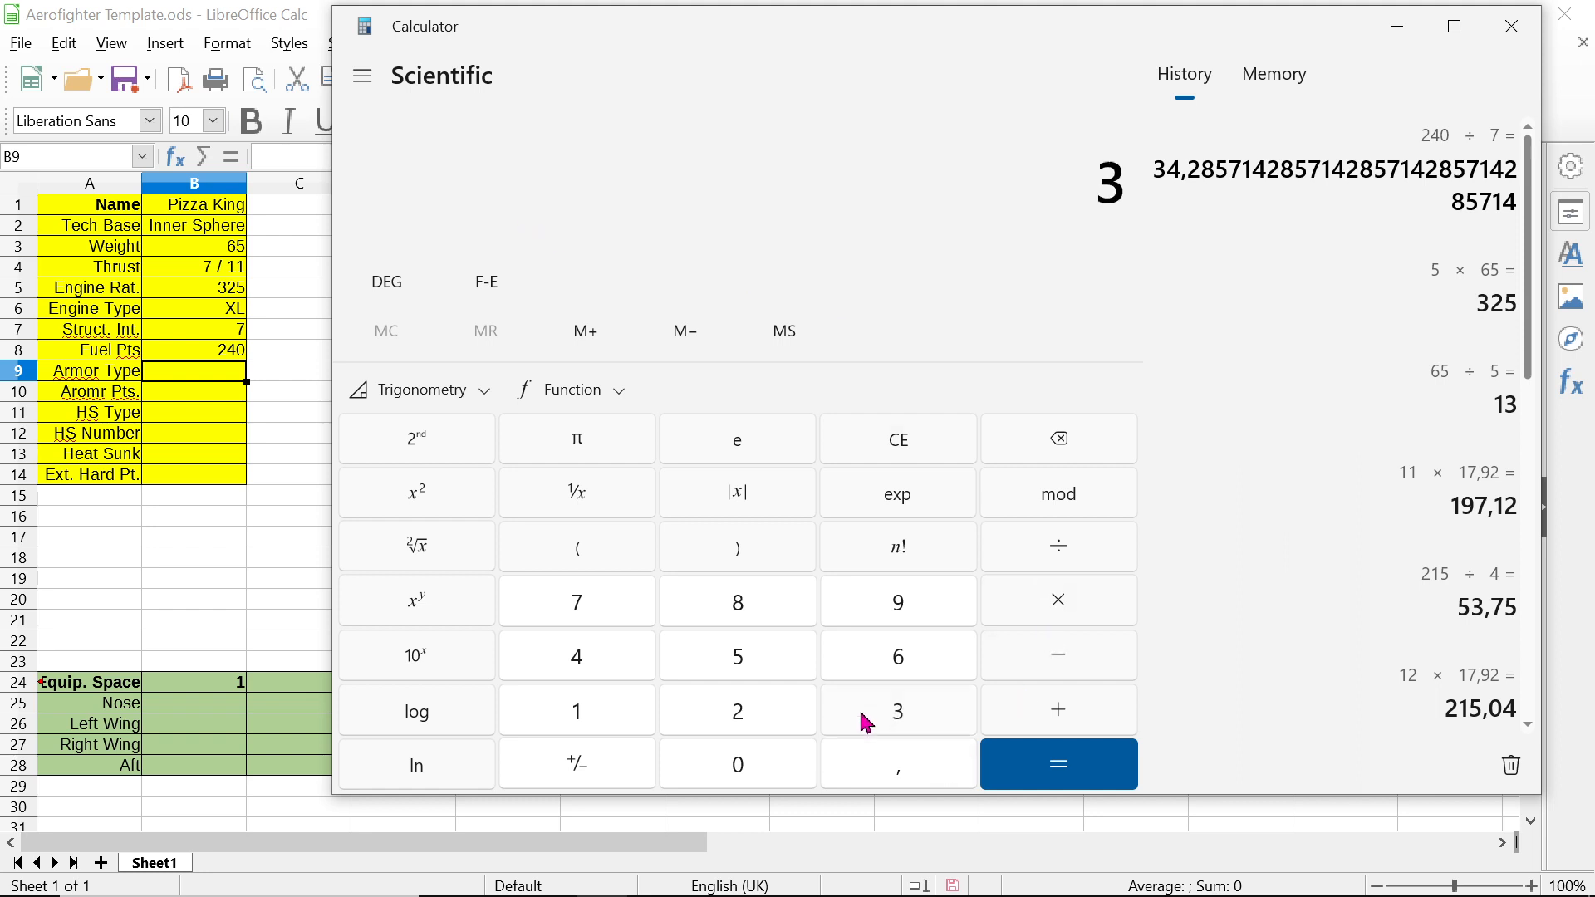
click(617, 665)
click(741, 760)
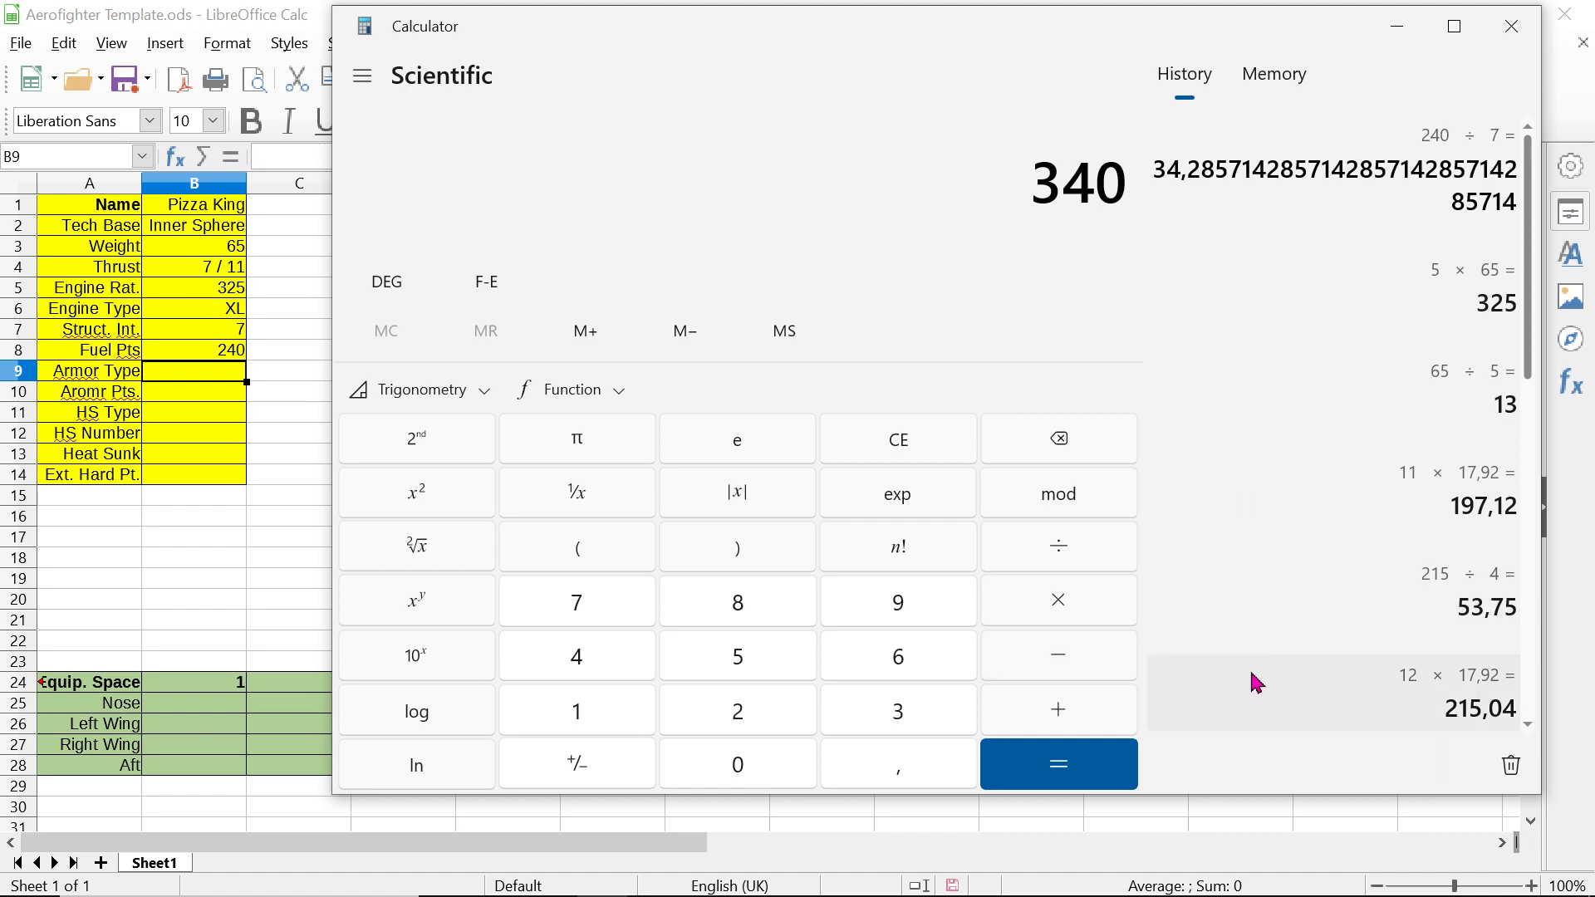
click(1078, 552)
click(855, 659)
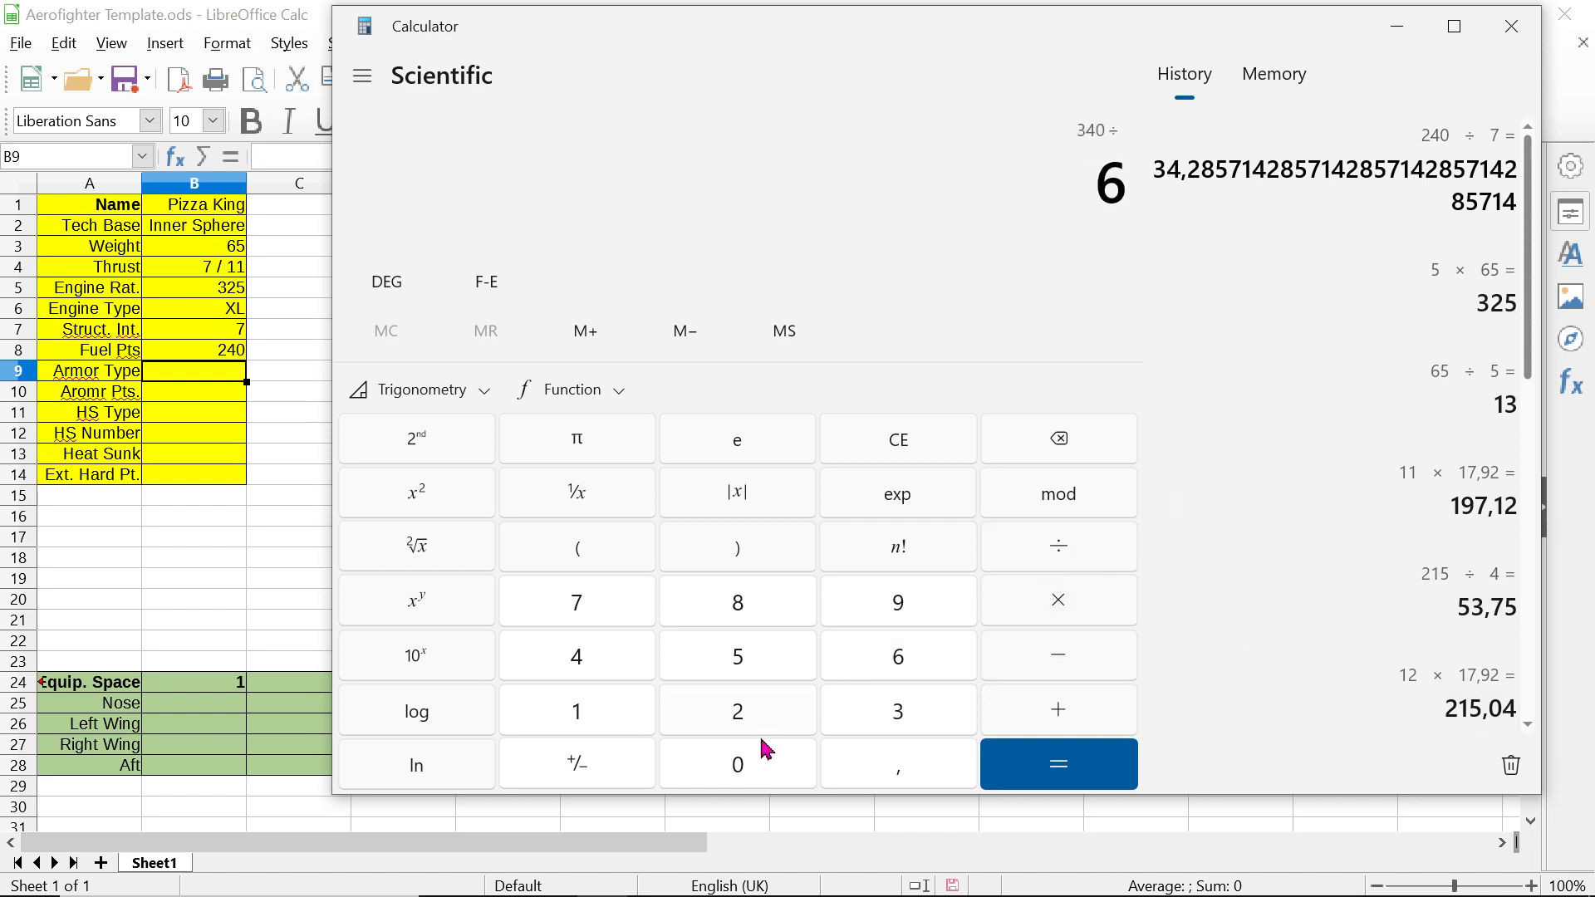
click(765, 773)
click(1029, 788)
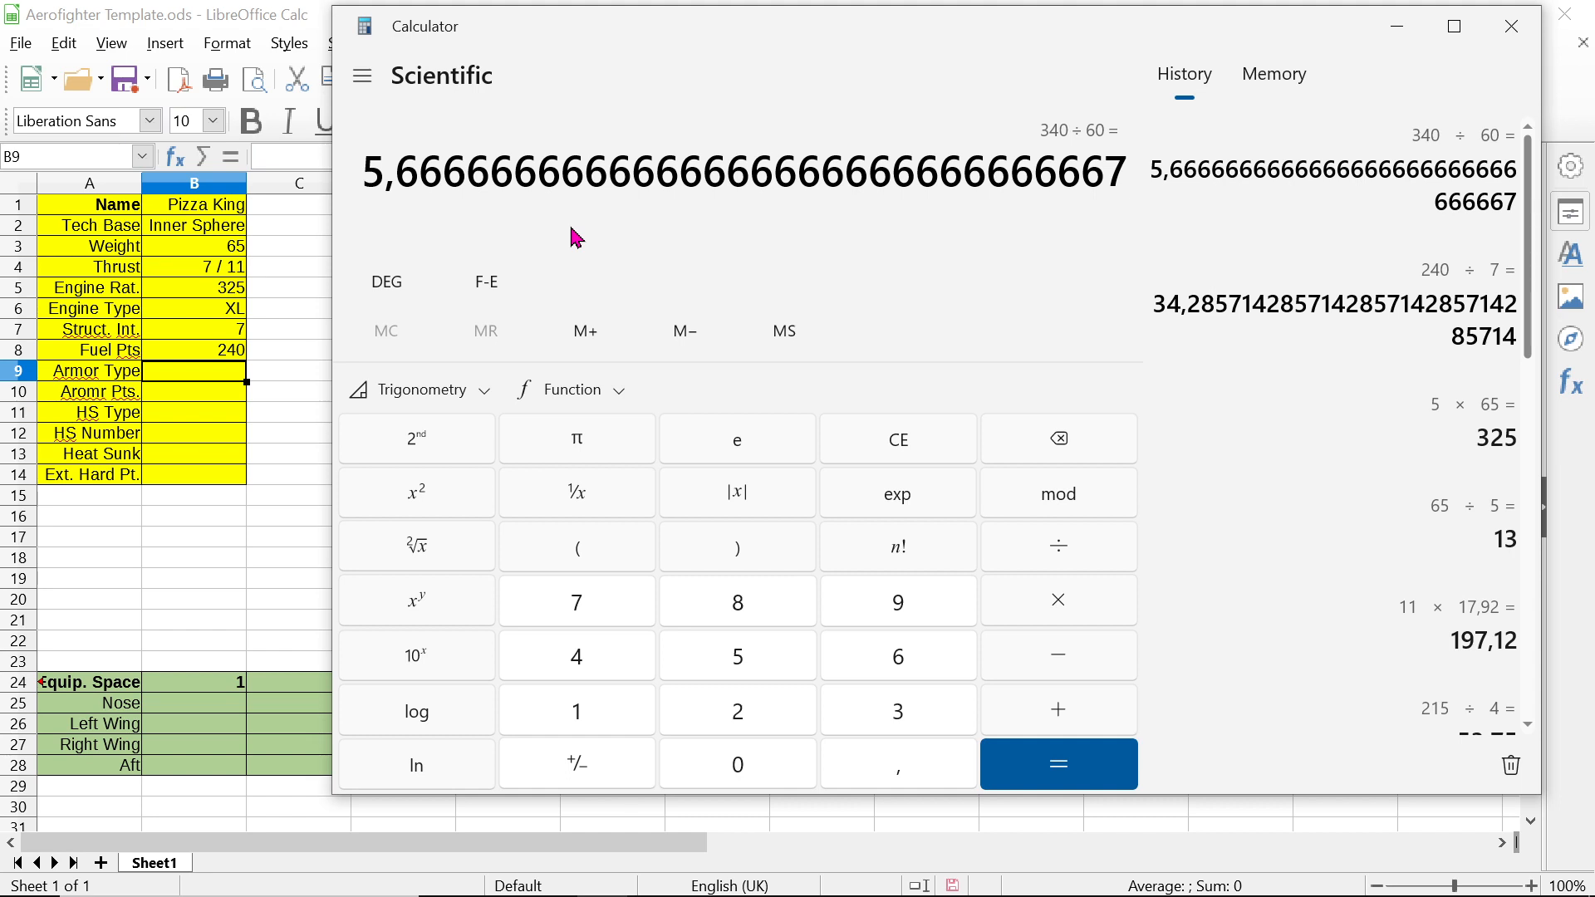
key(XF86AudioLowerVolume)
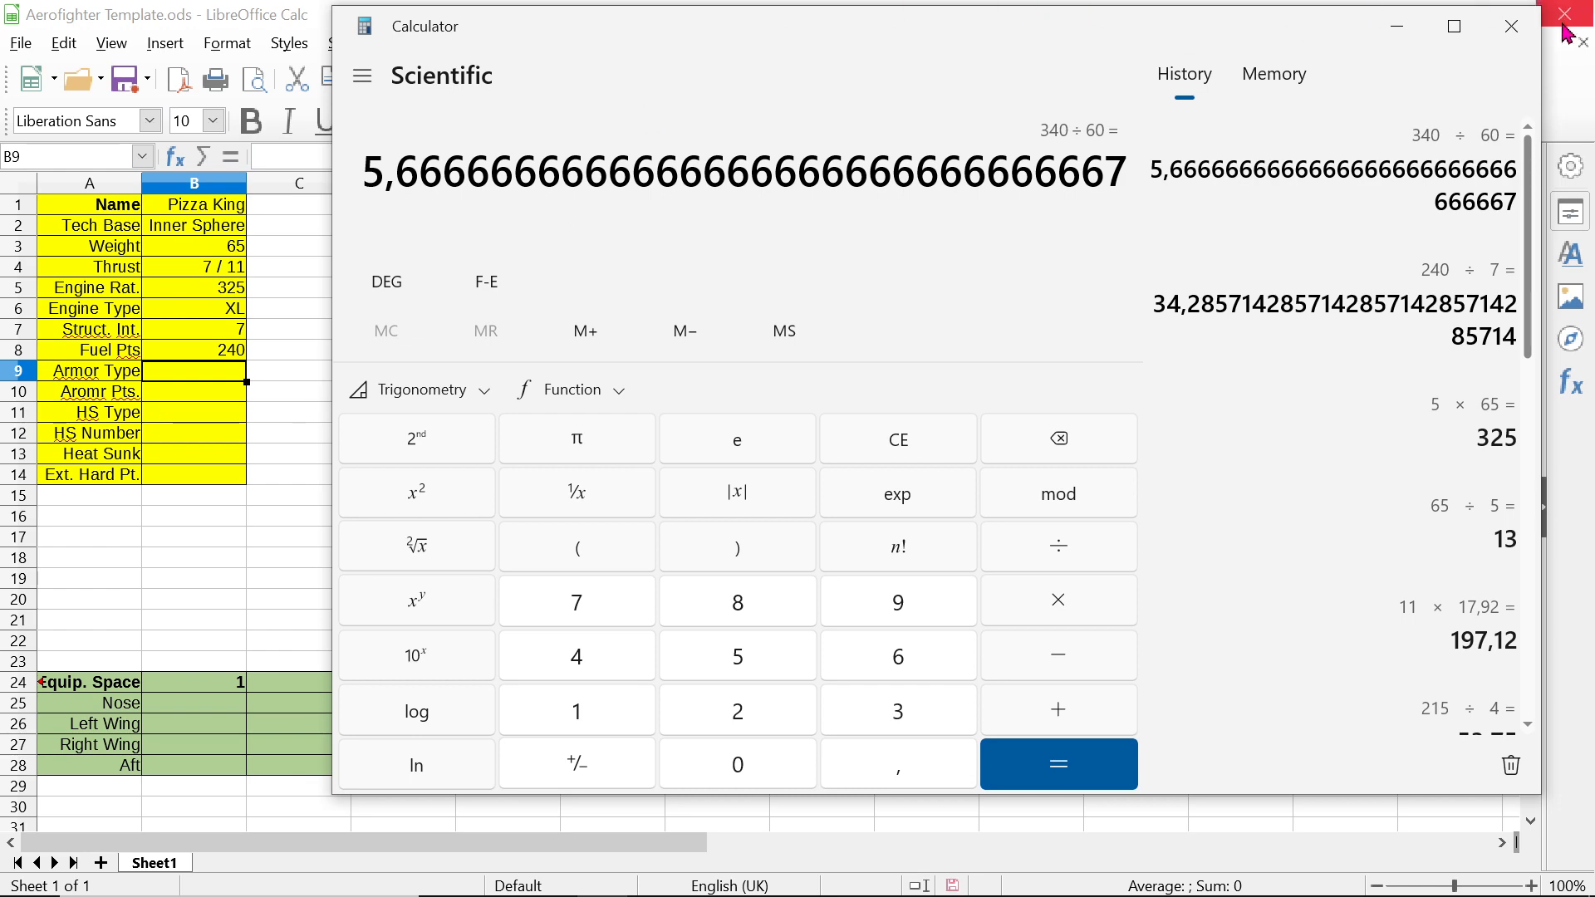
click(1512, 26)
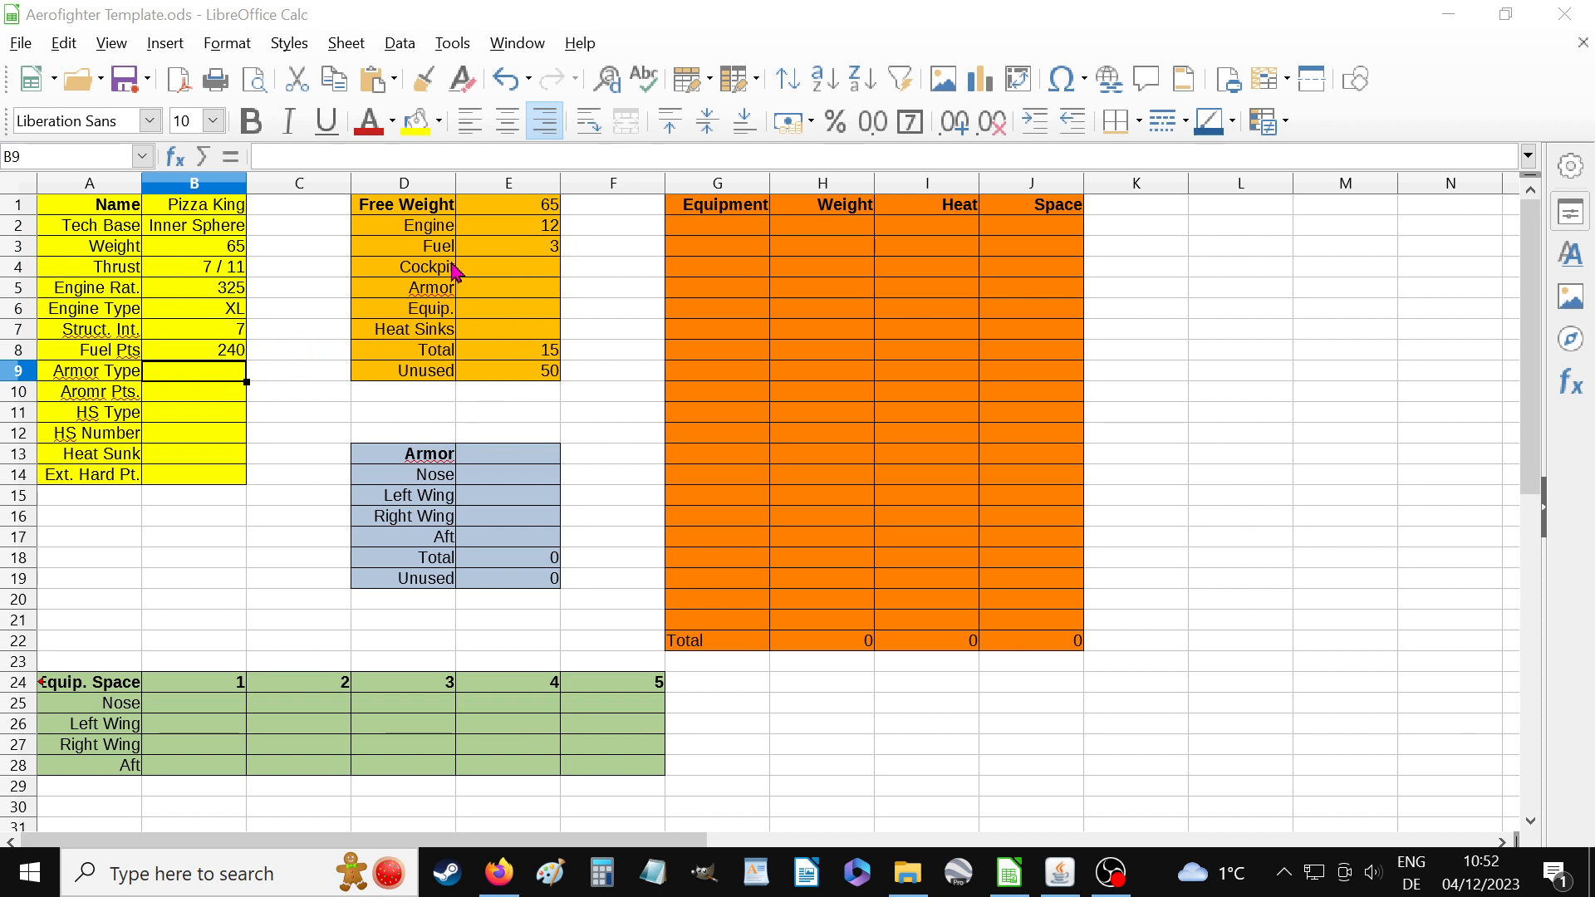
Step: Compare the Fuel weight in the Free Weight table with the Fuel Pts entry in the fighter data block
click(525, 250)
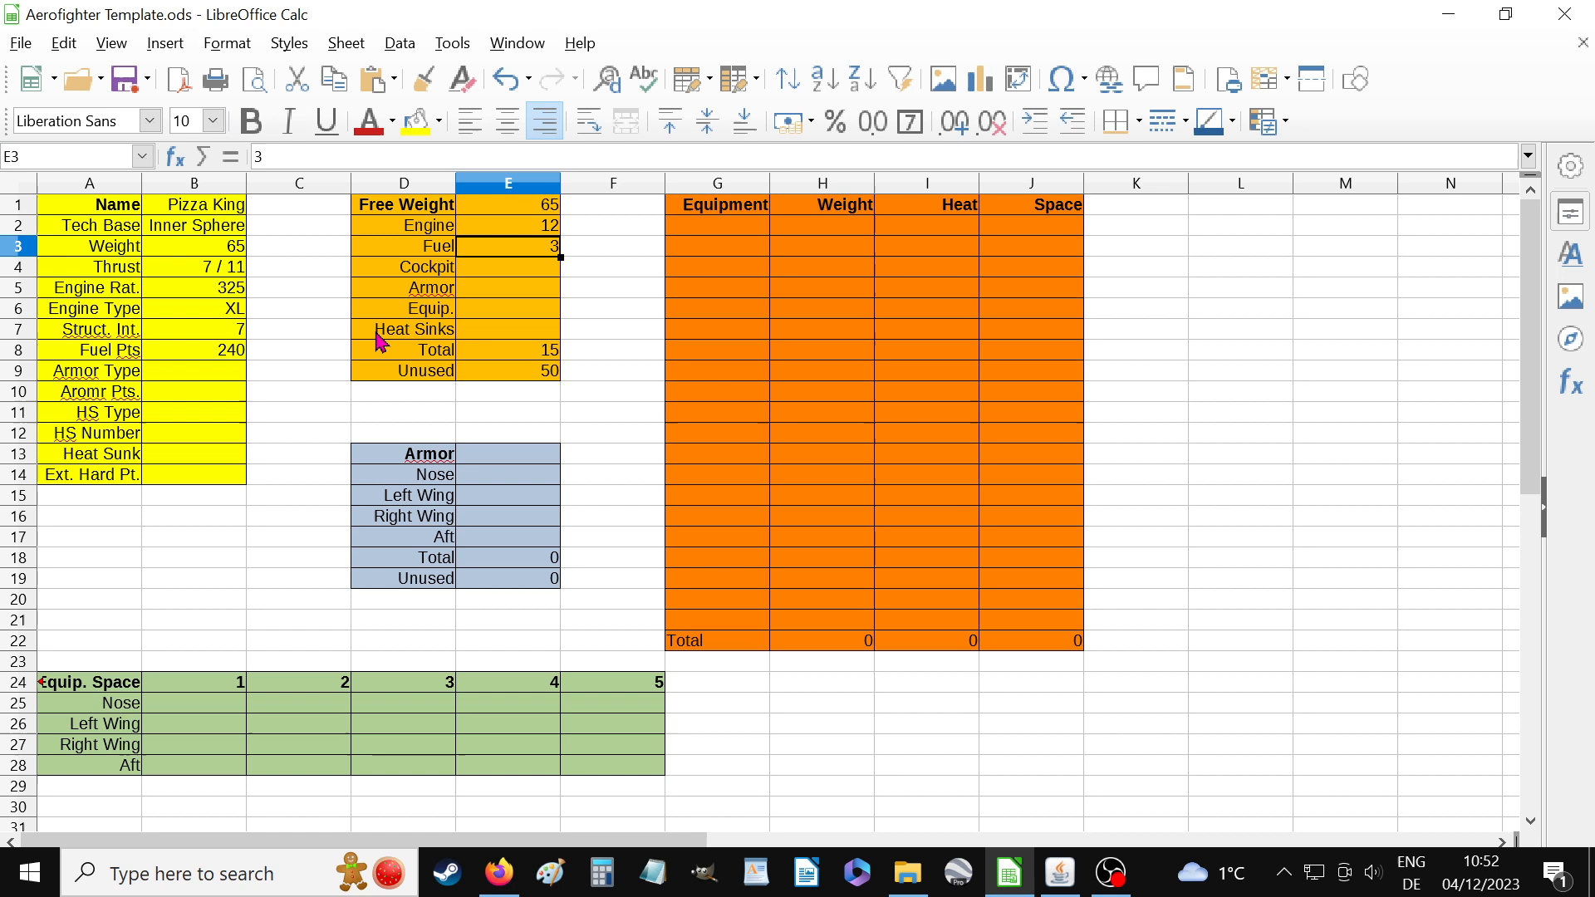
click(242, 357)
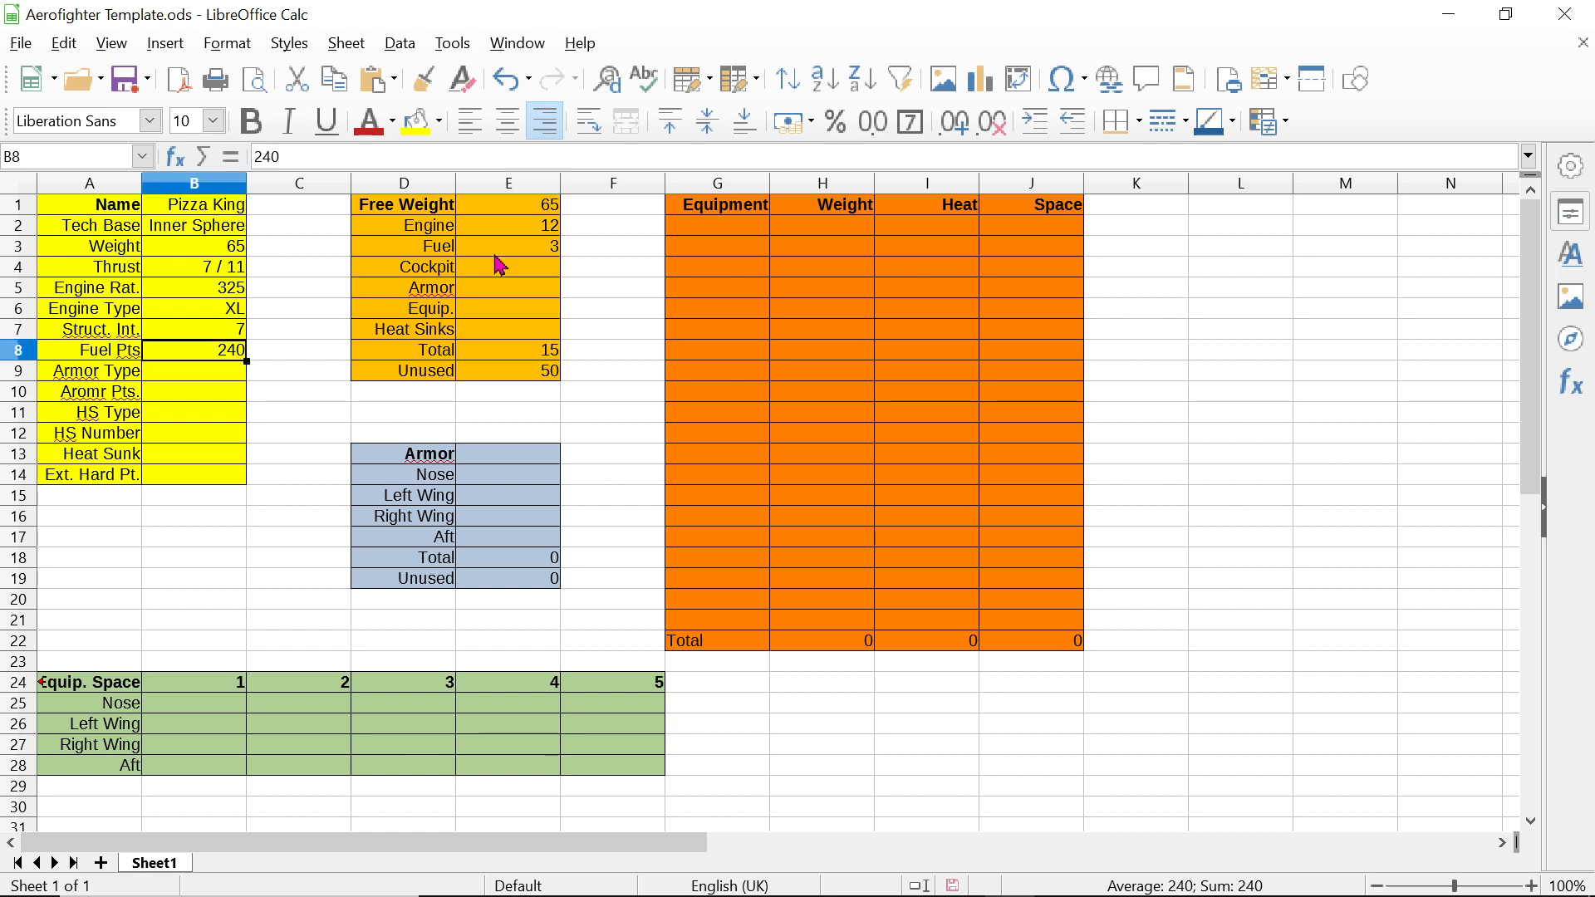
click(497, 249)
click(235, 355)
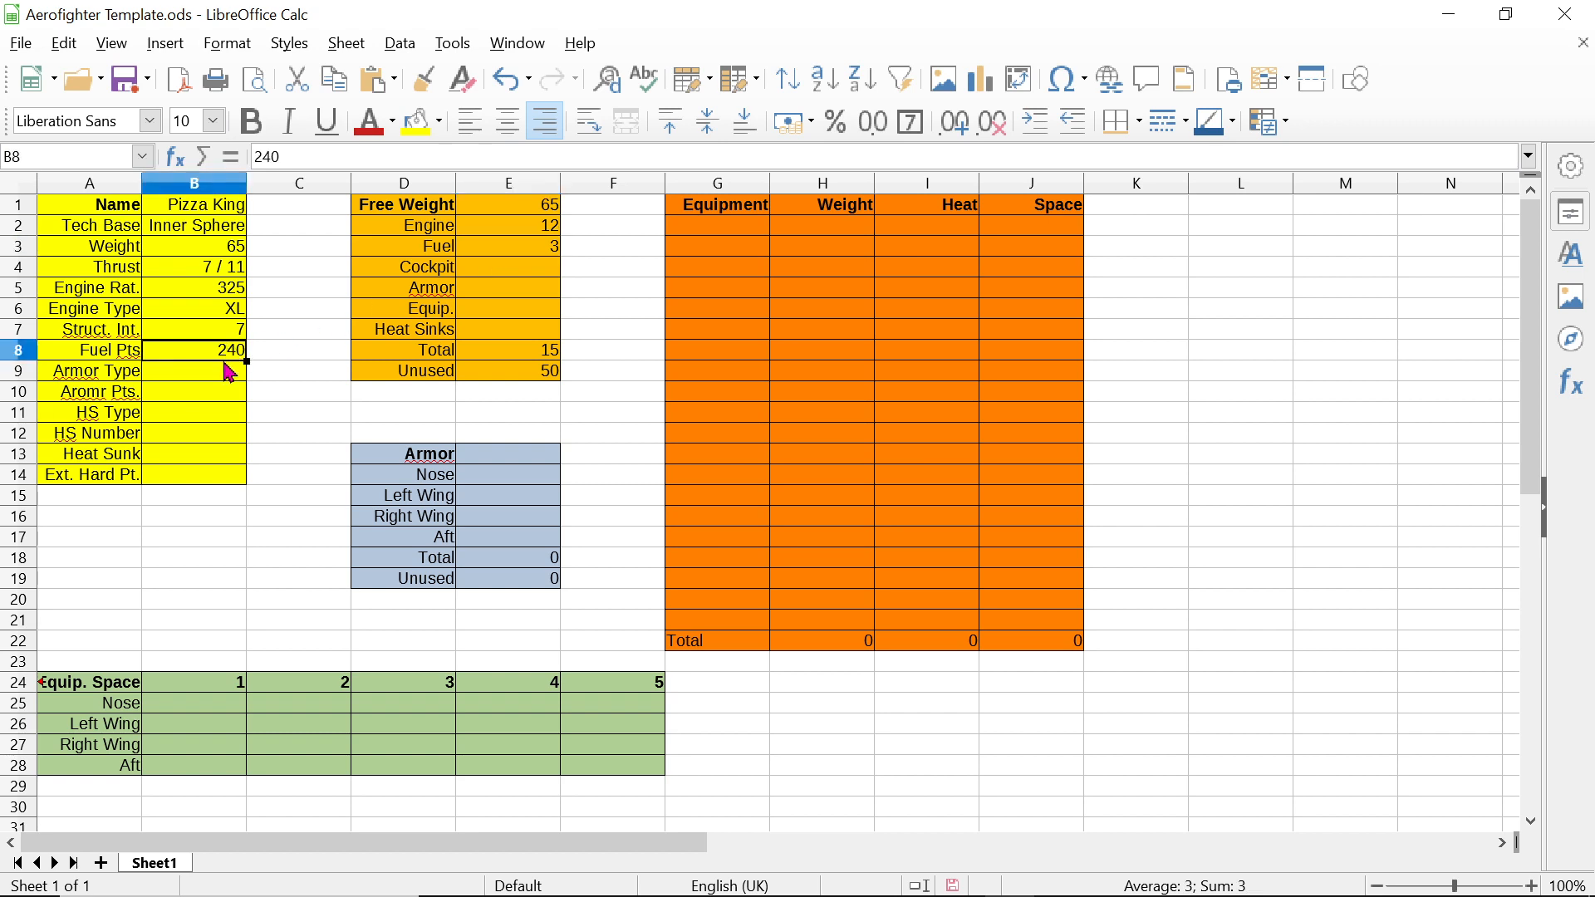
Step: Enter IS Ferro-Alu as the fighter's Armor Type in the fighter data block
click(182, 384)
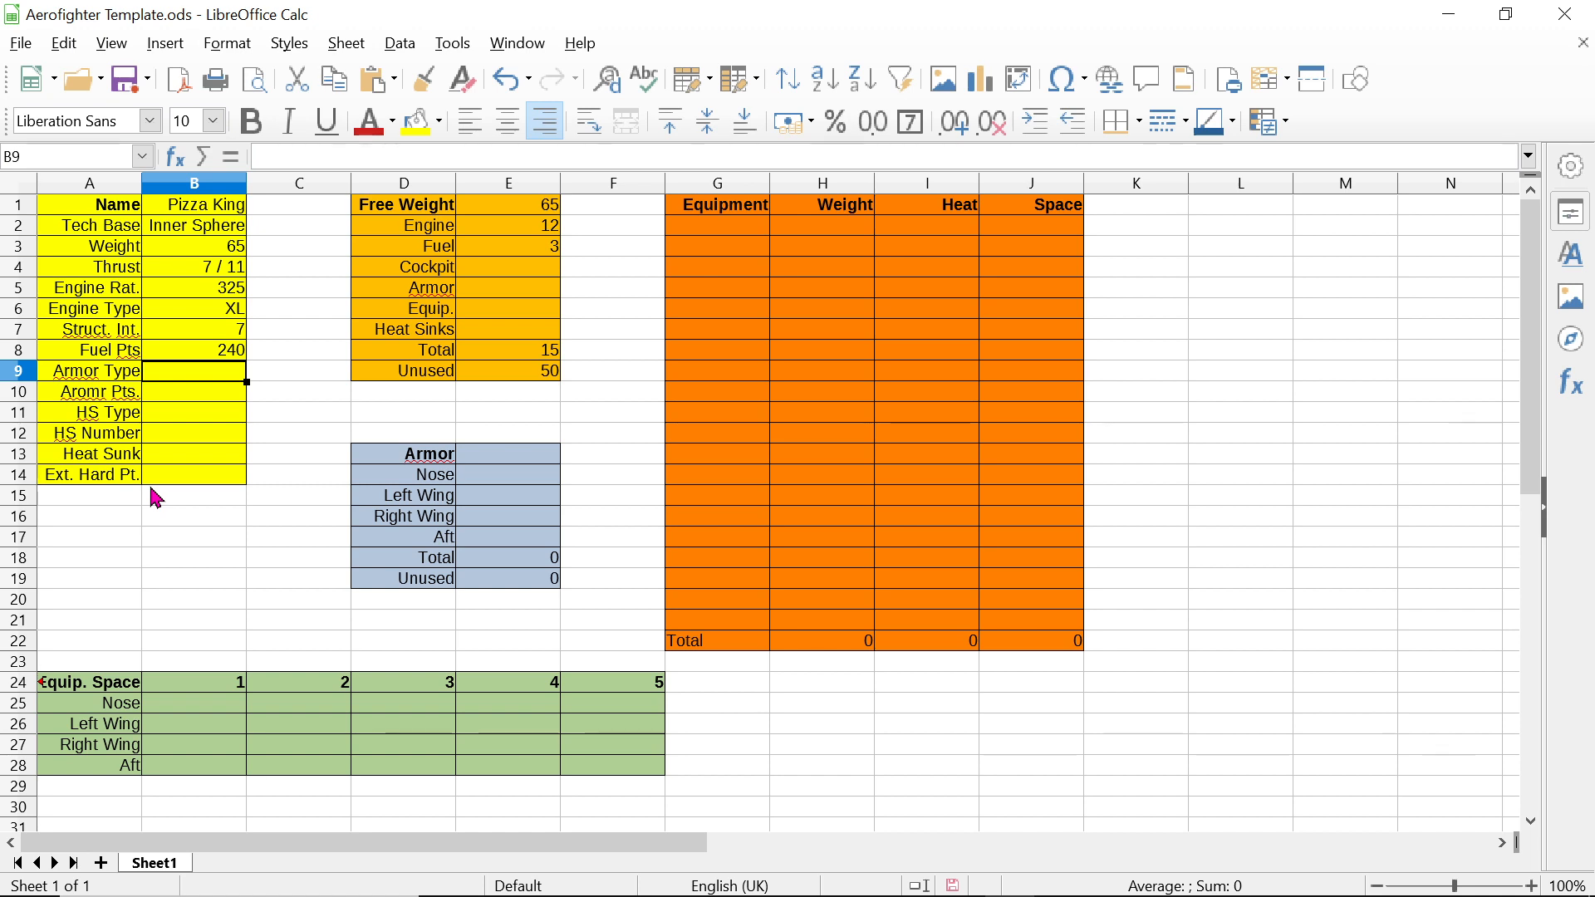
text(I)
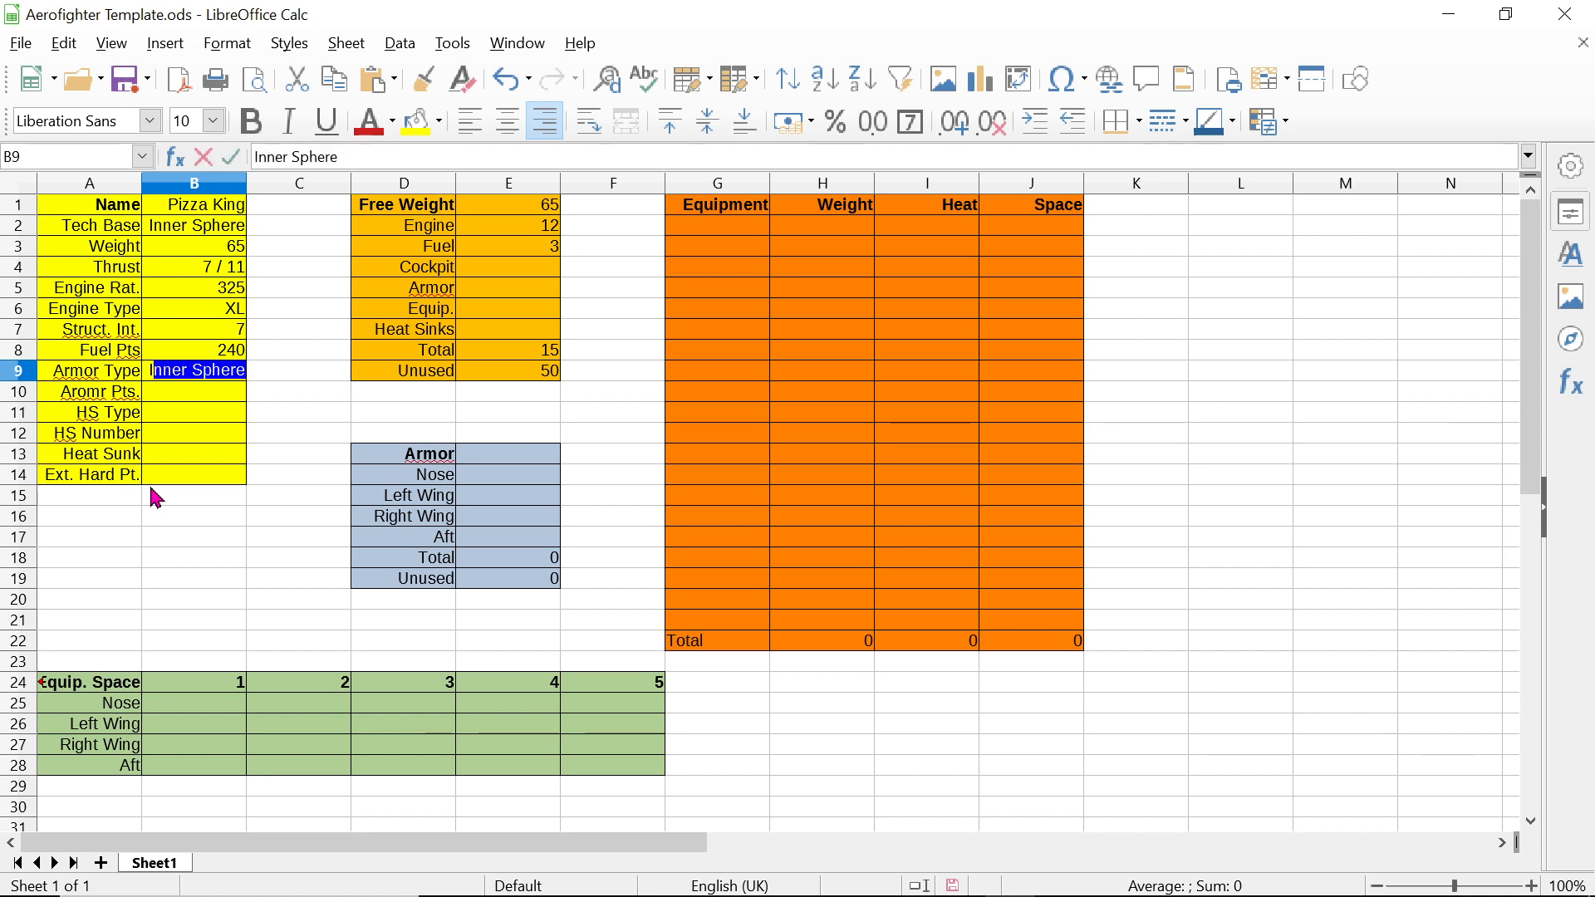
text(S Fe)
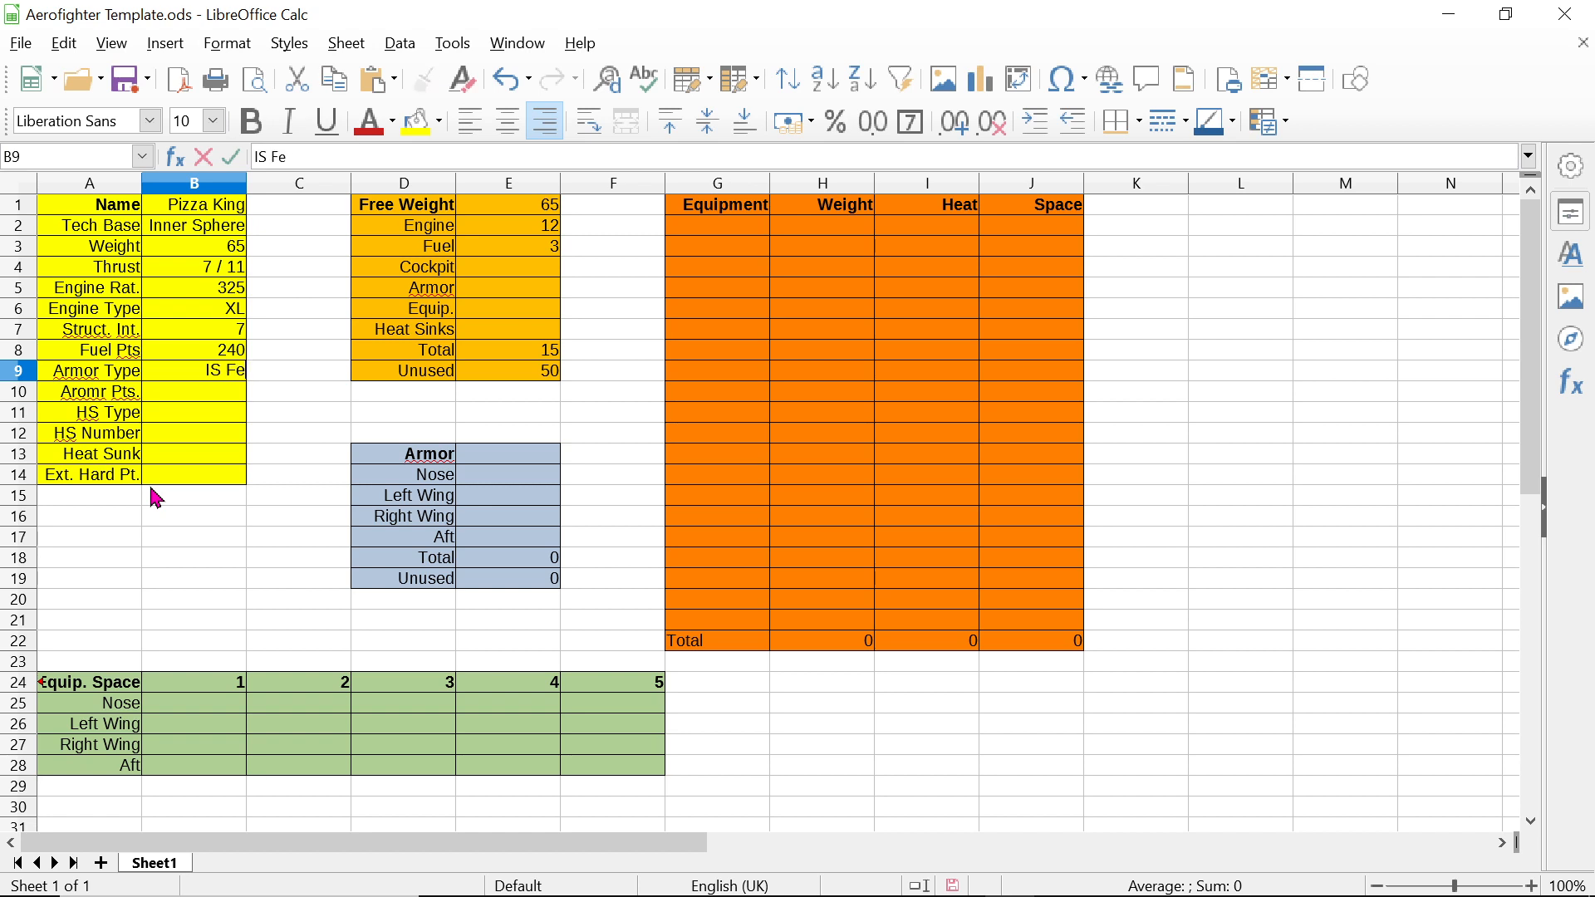
text(rro-Alu)
Step: Enter Ferro-Alu in slot 1 of both the Left Wing and Right Wing rows of the Equip. Space table
click(214, 733)
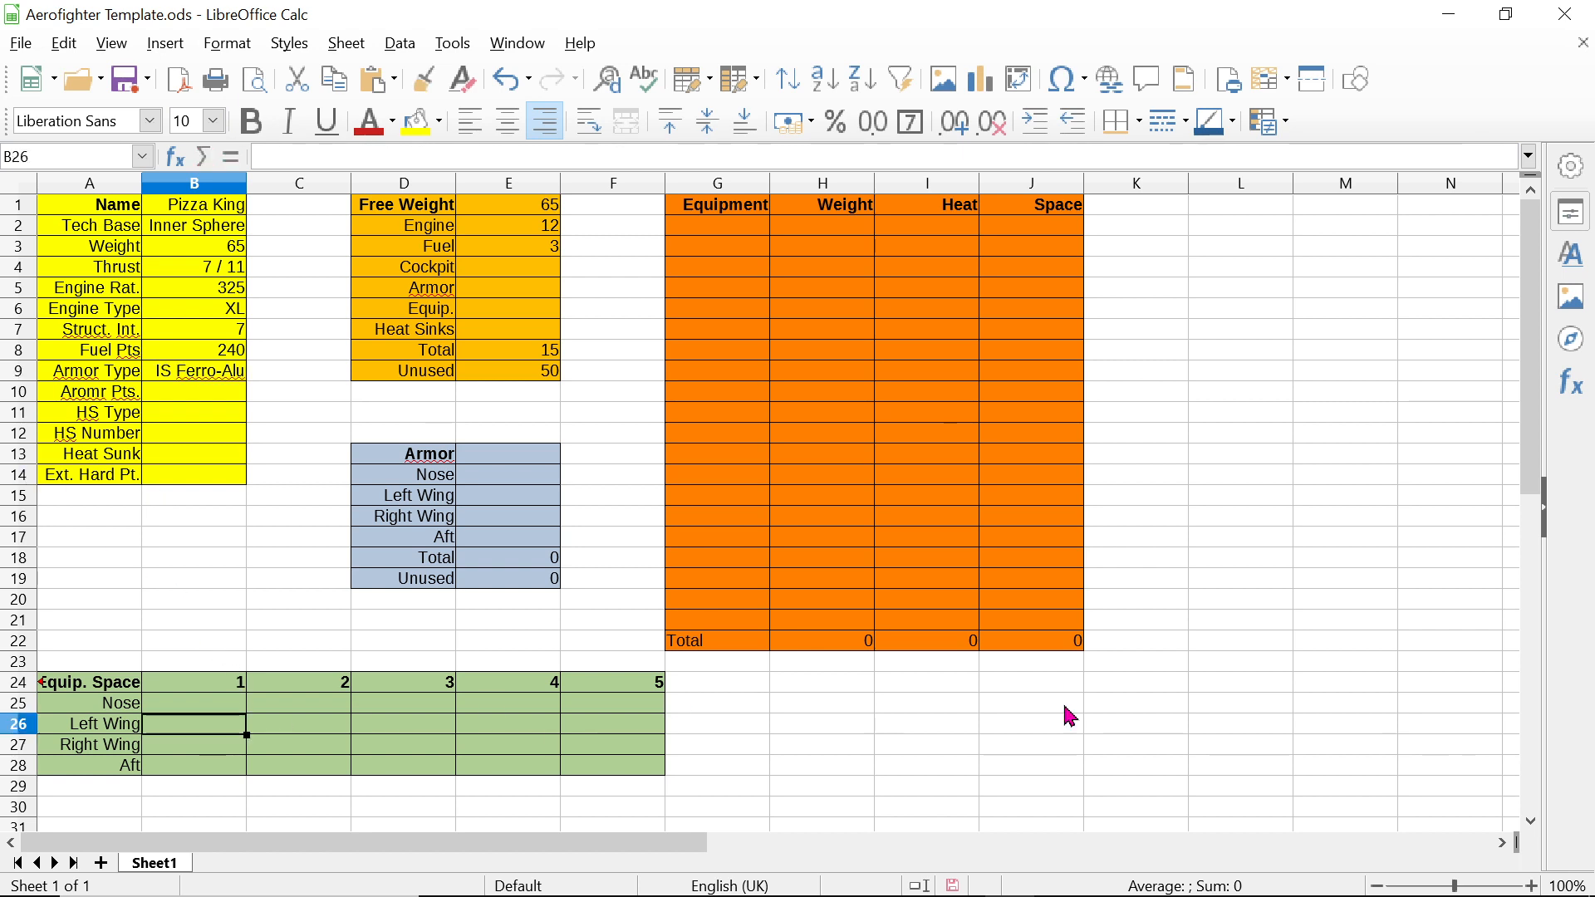
text(Fe)
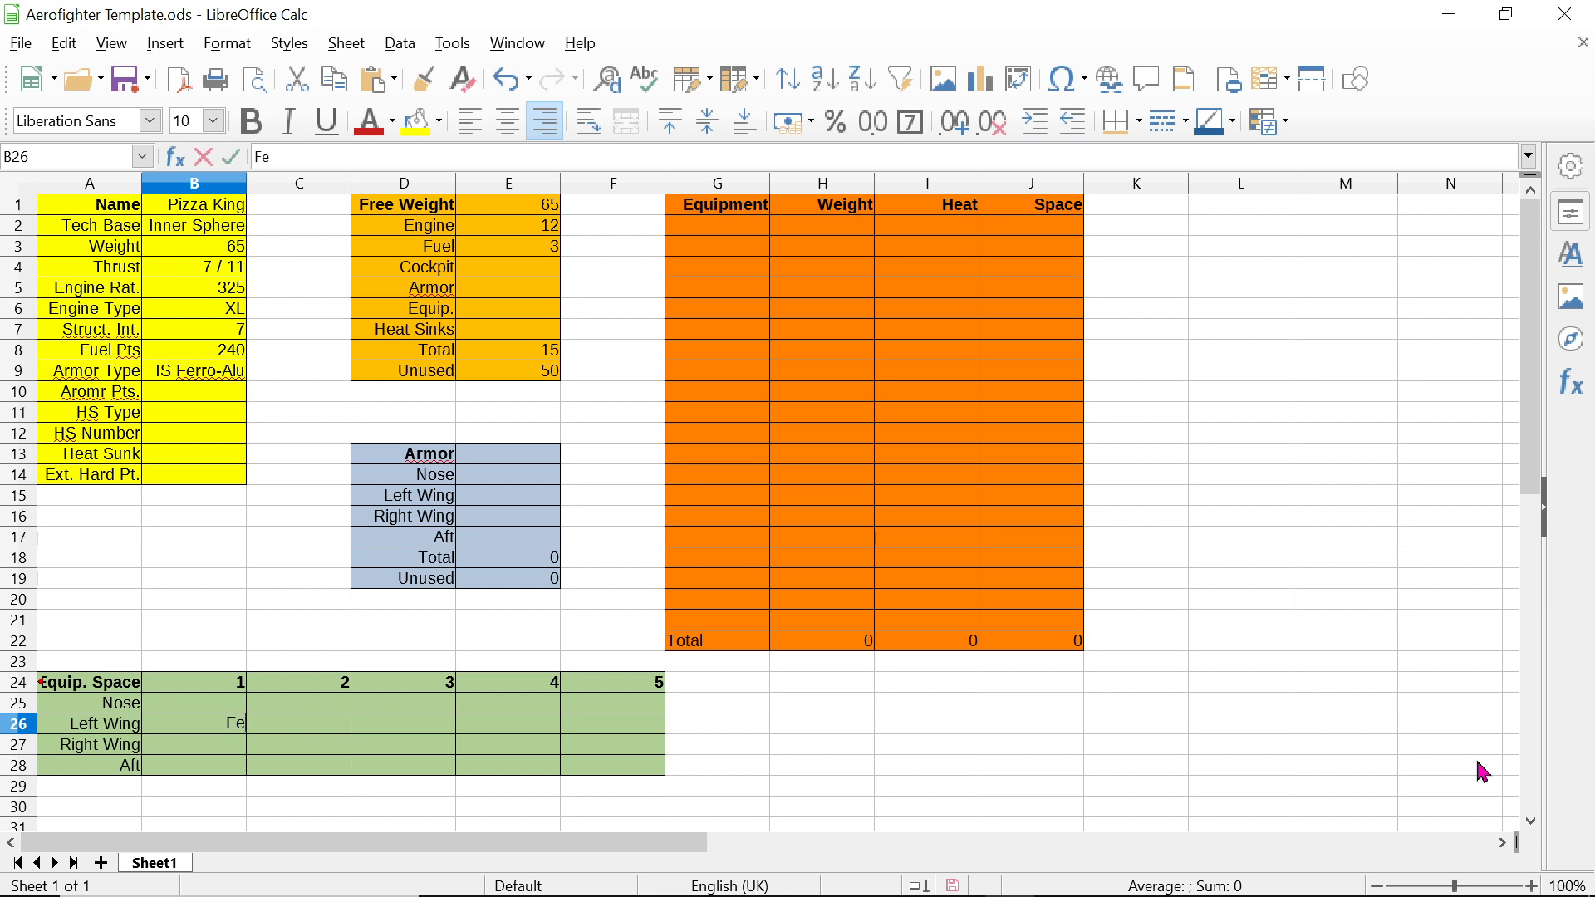
text(rro-Alu)
key(Return)
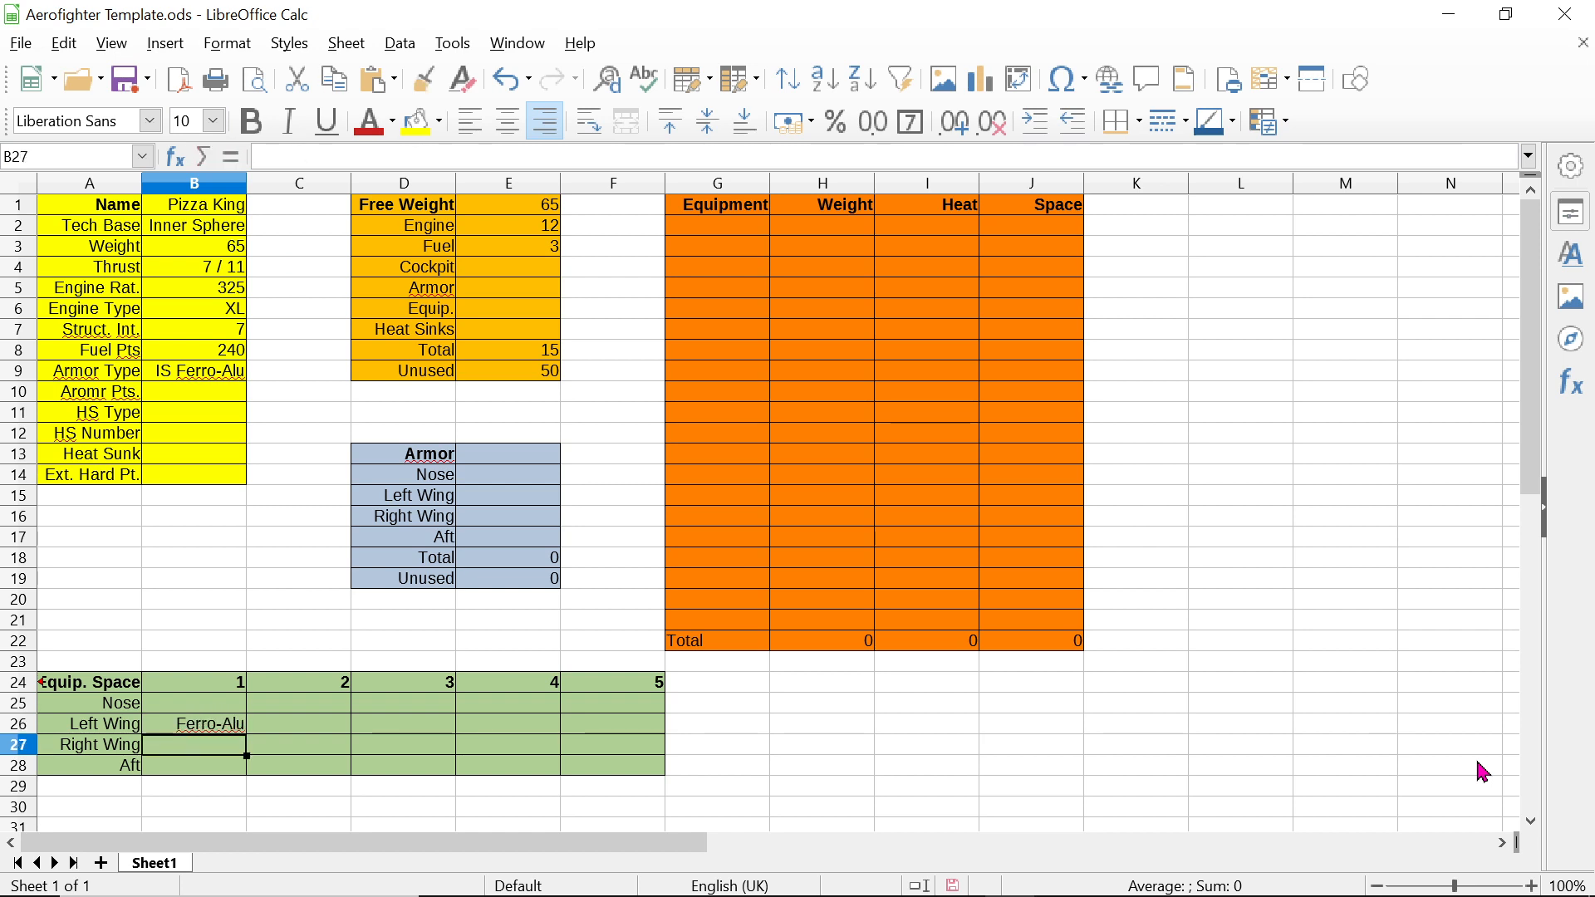
text(Ferro)
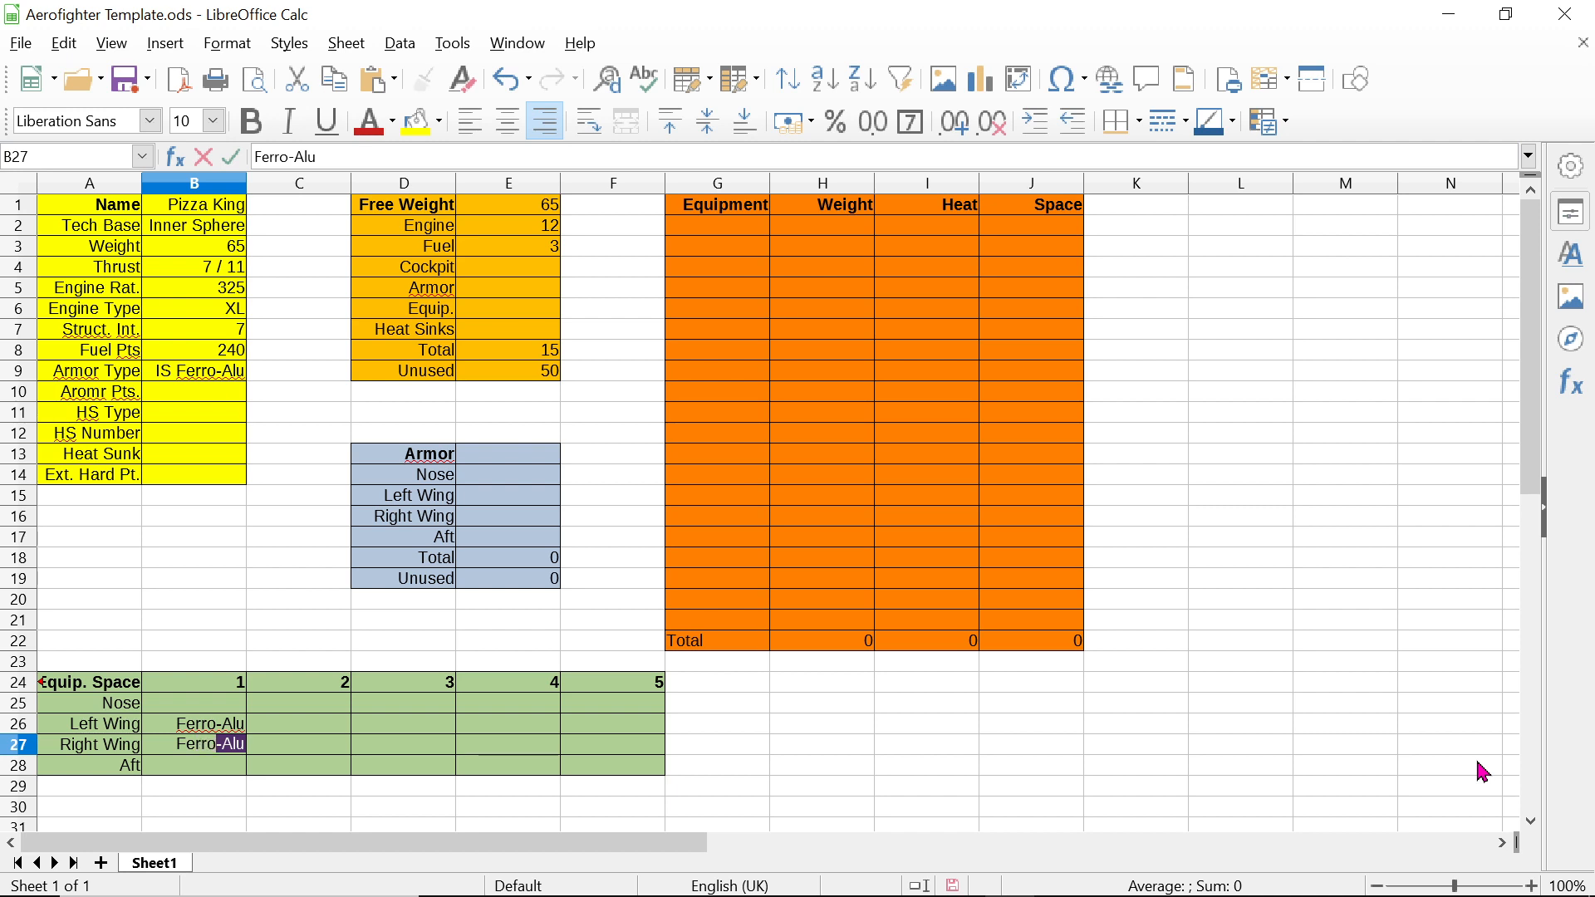
key(Return)
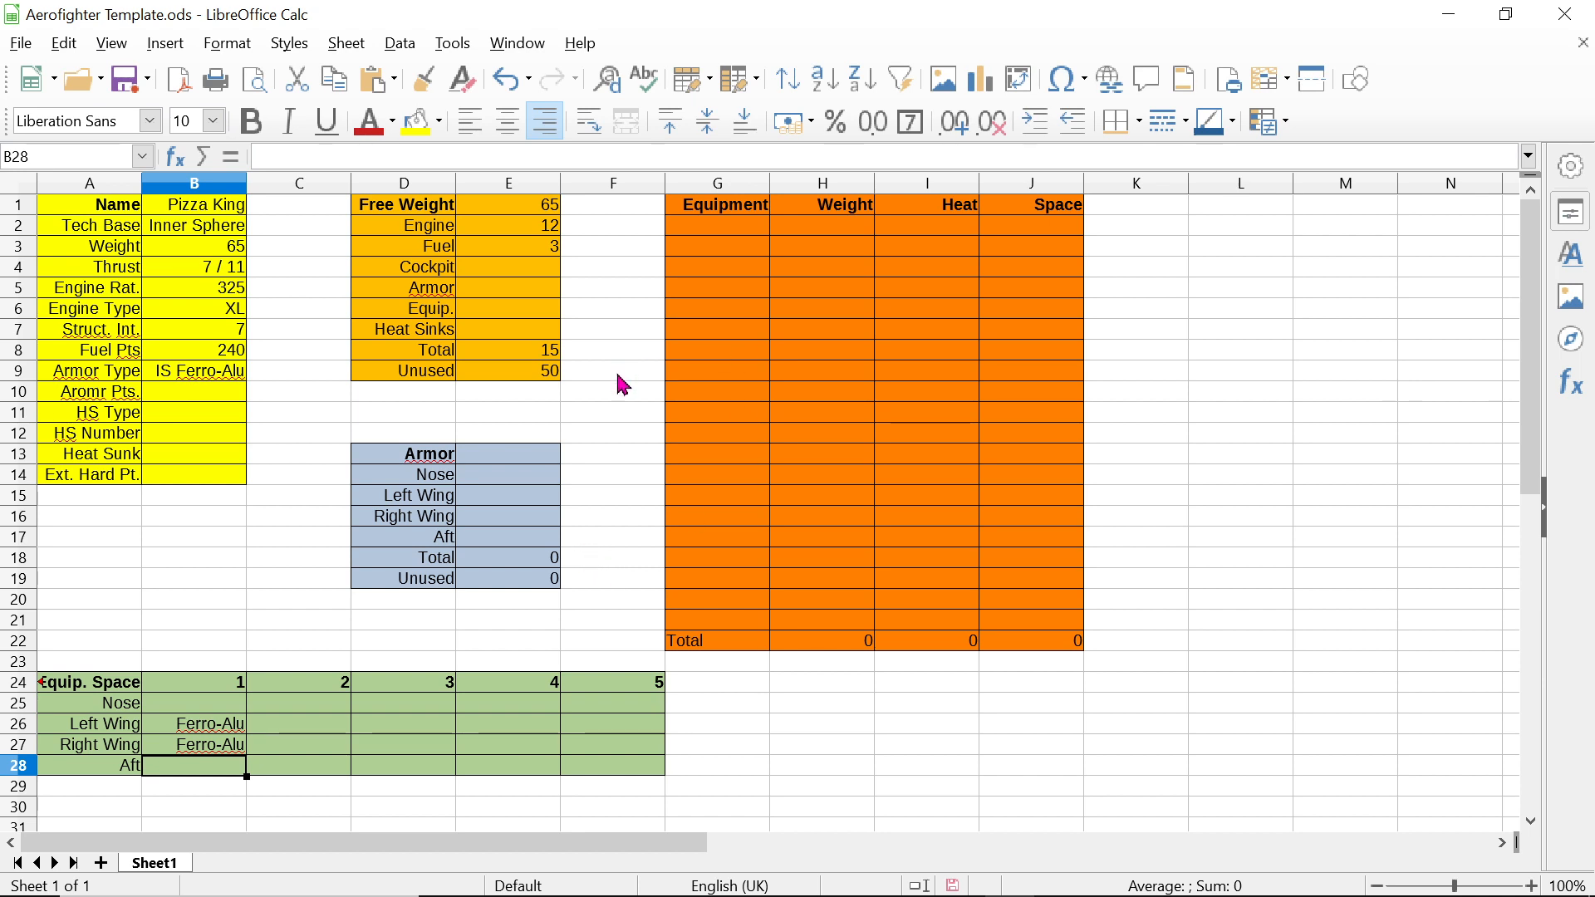
Step: Select the Armor weight cell in the Free Weight table, and multiply the fighter's weight of 65 by 8 in Calculator
click(233, 395)
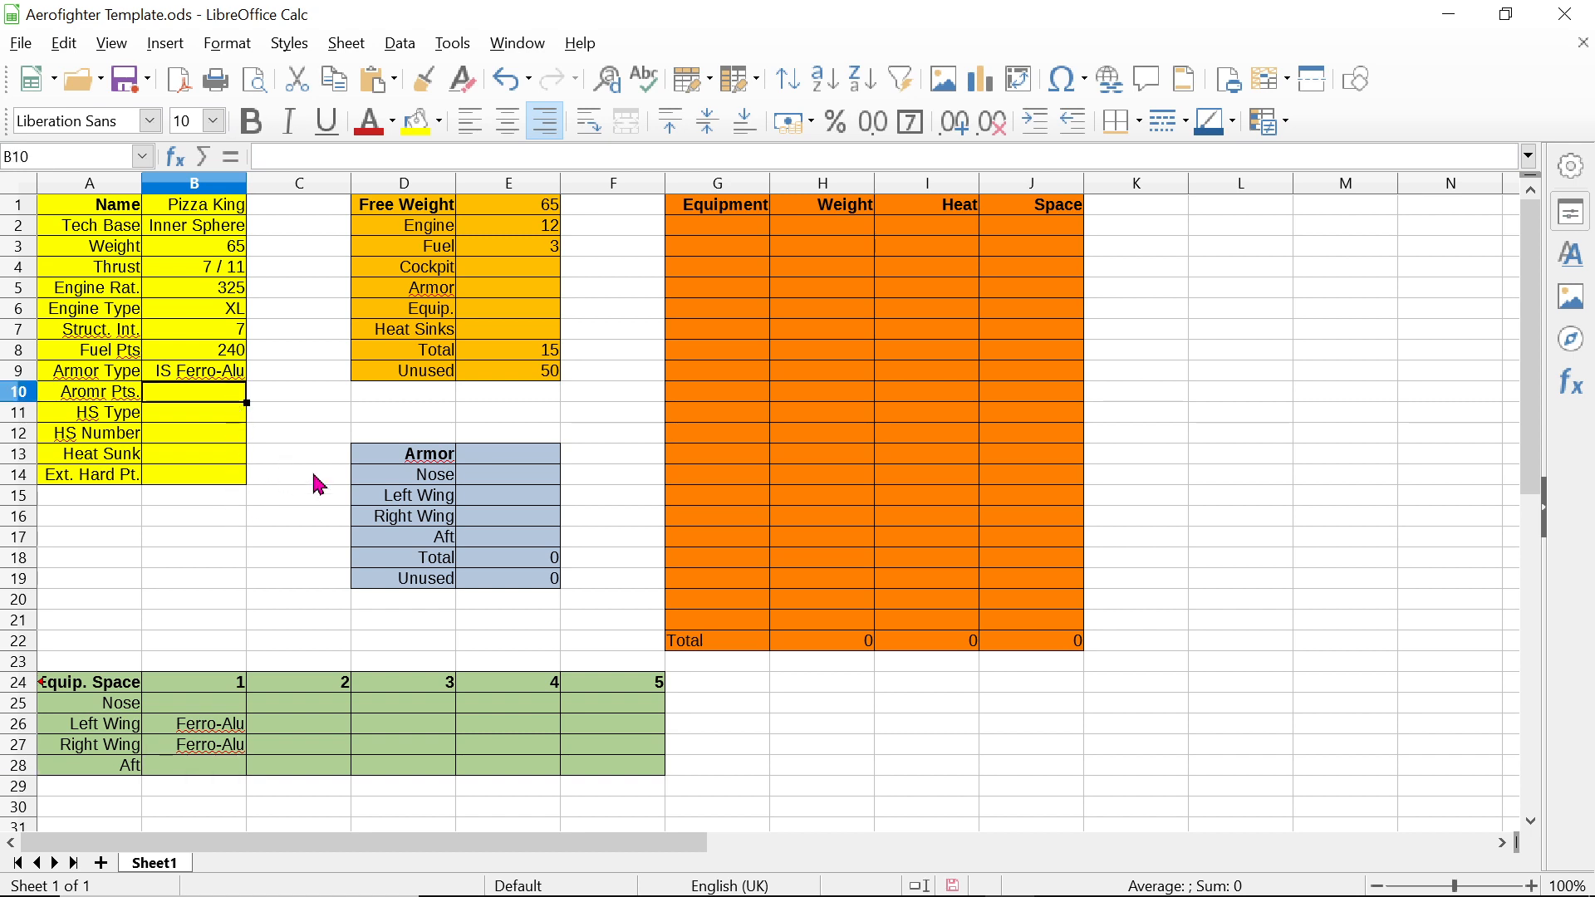
click(481, 289)
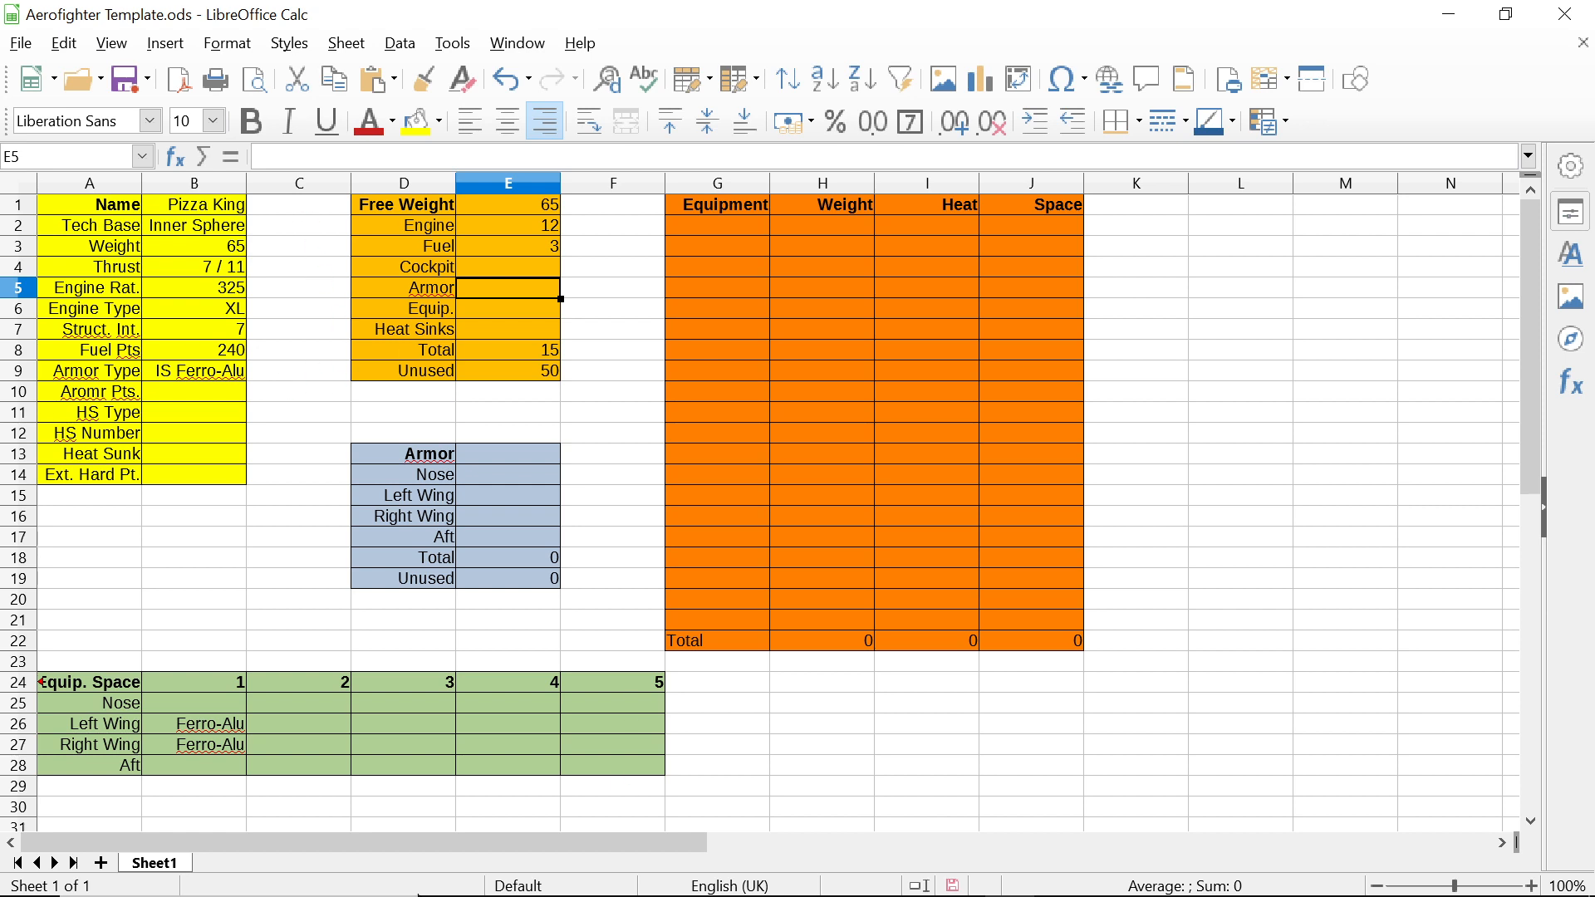
mouse_move(553, 889)
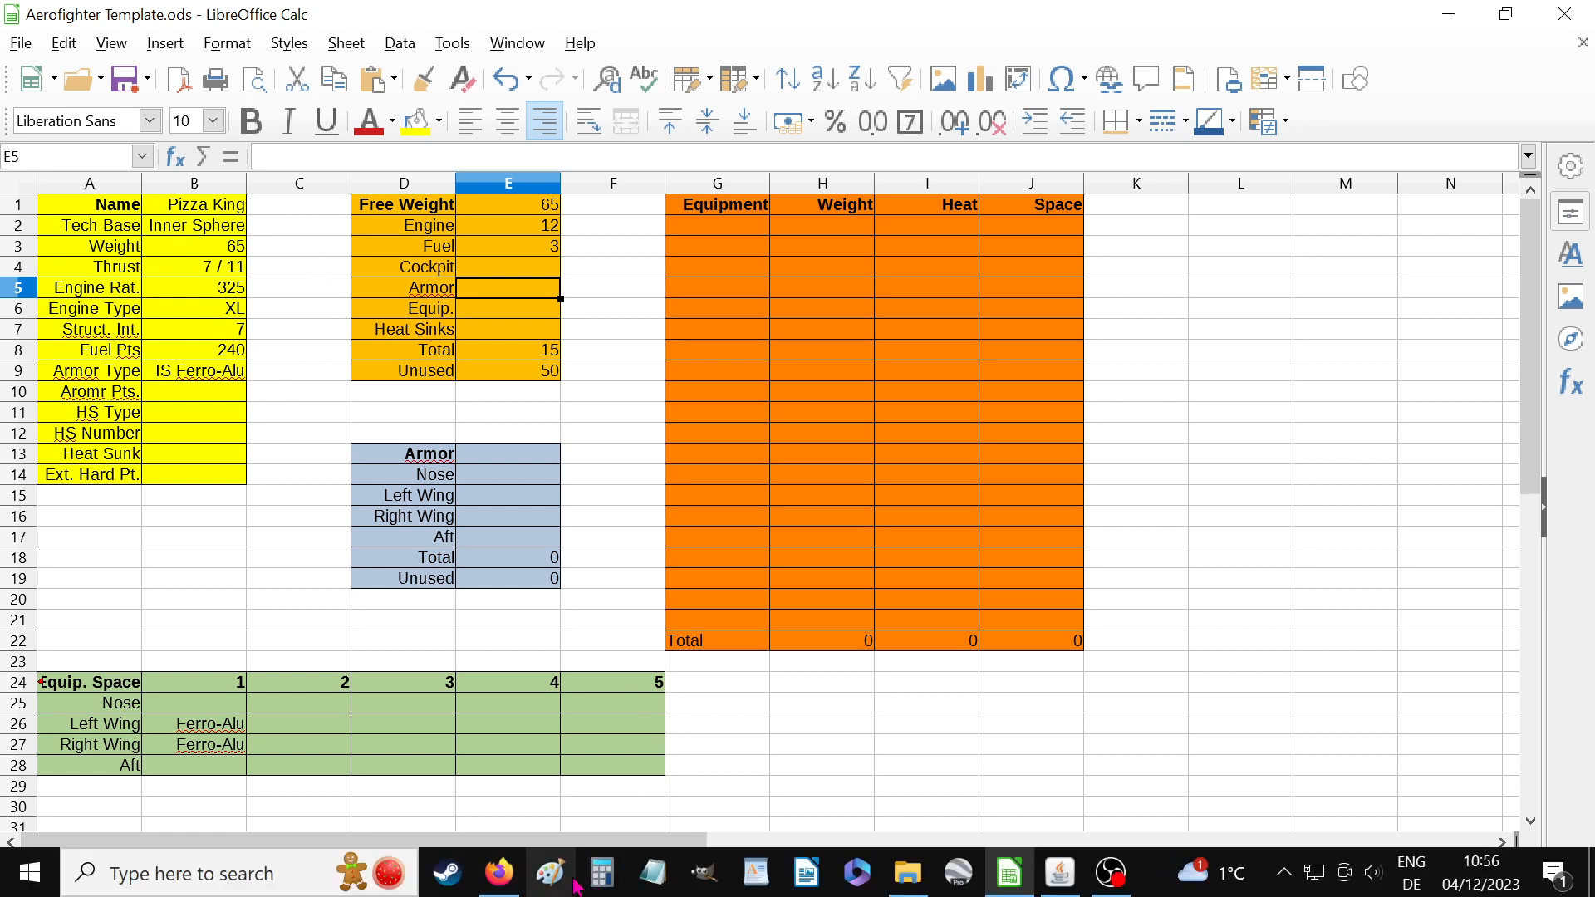
click(651, 883)
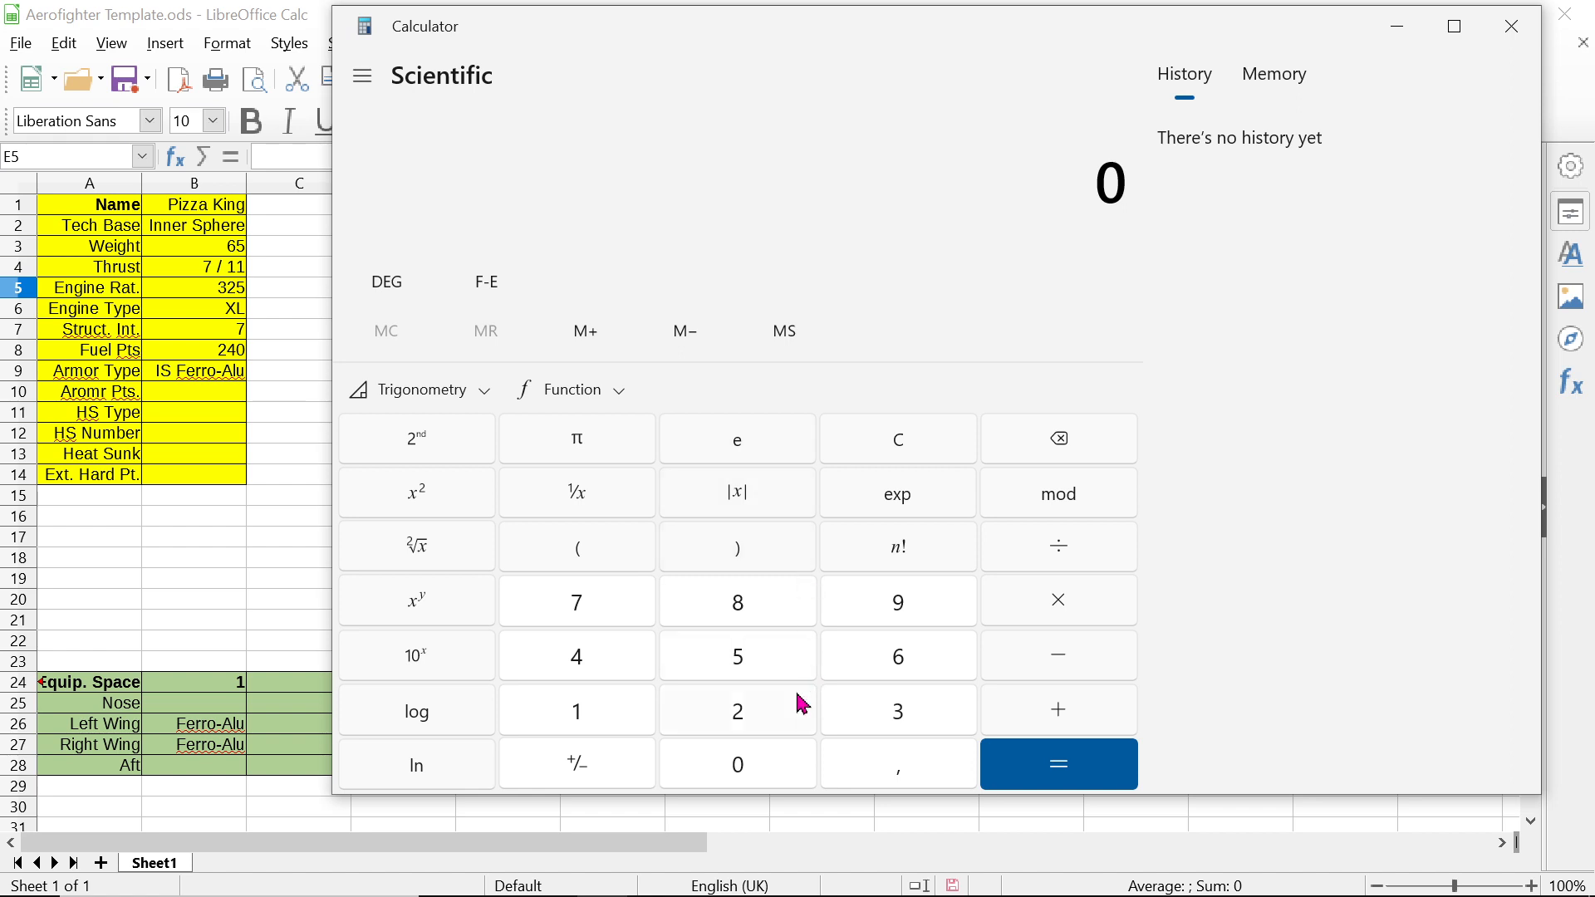
click(901, 656)
click(775, 665)
click(1073, 609)
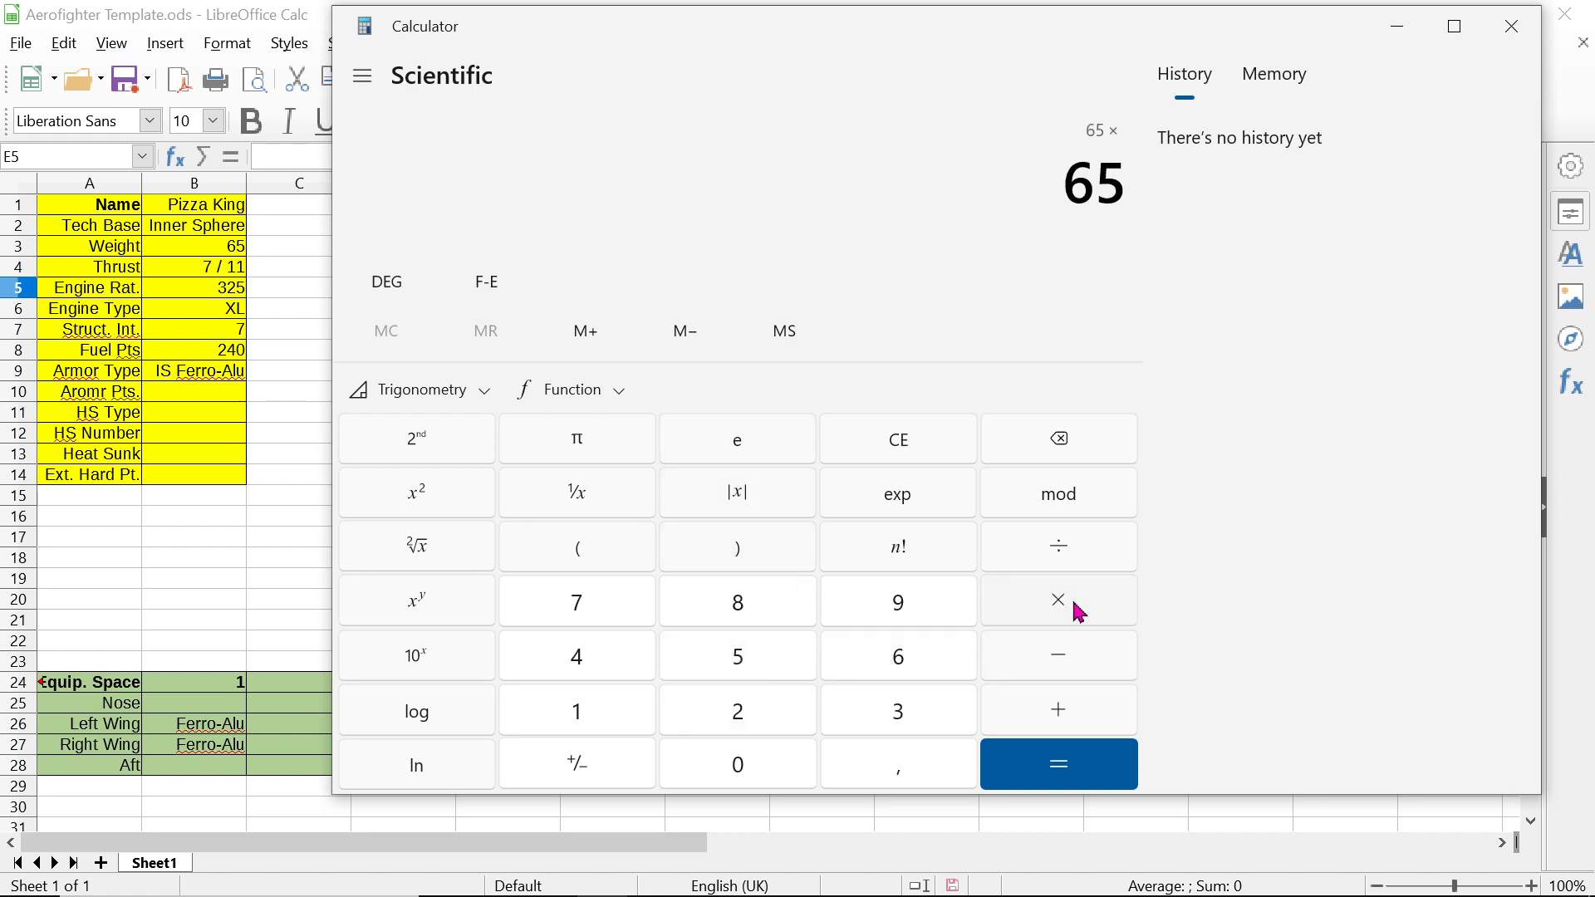
click(732, 590)
click(1043, 777)
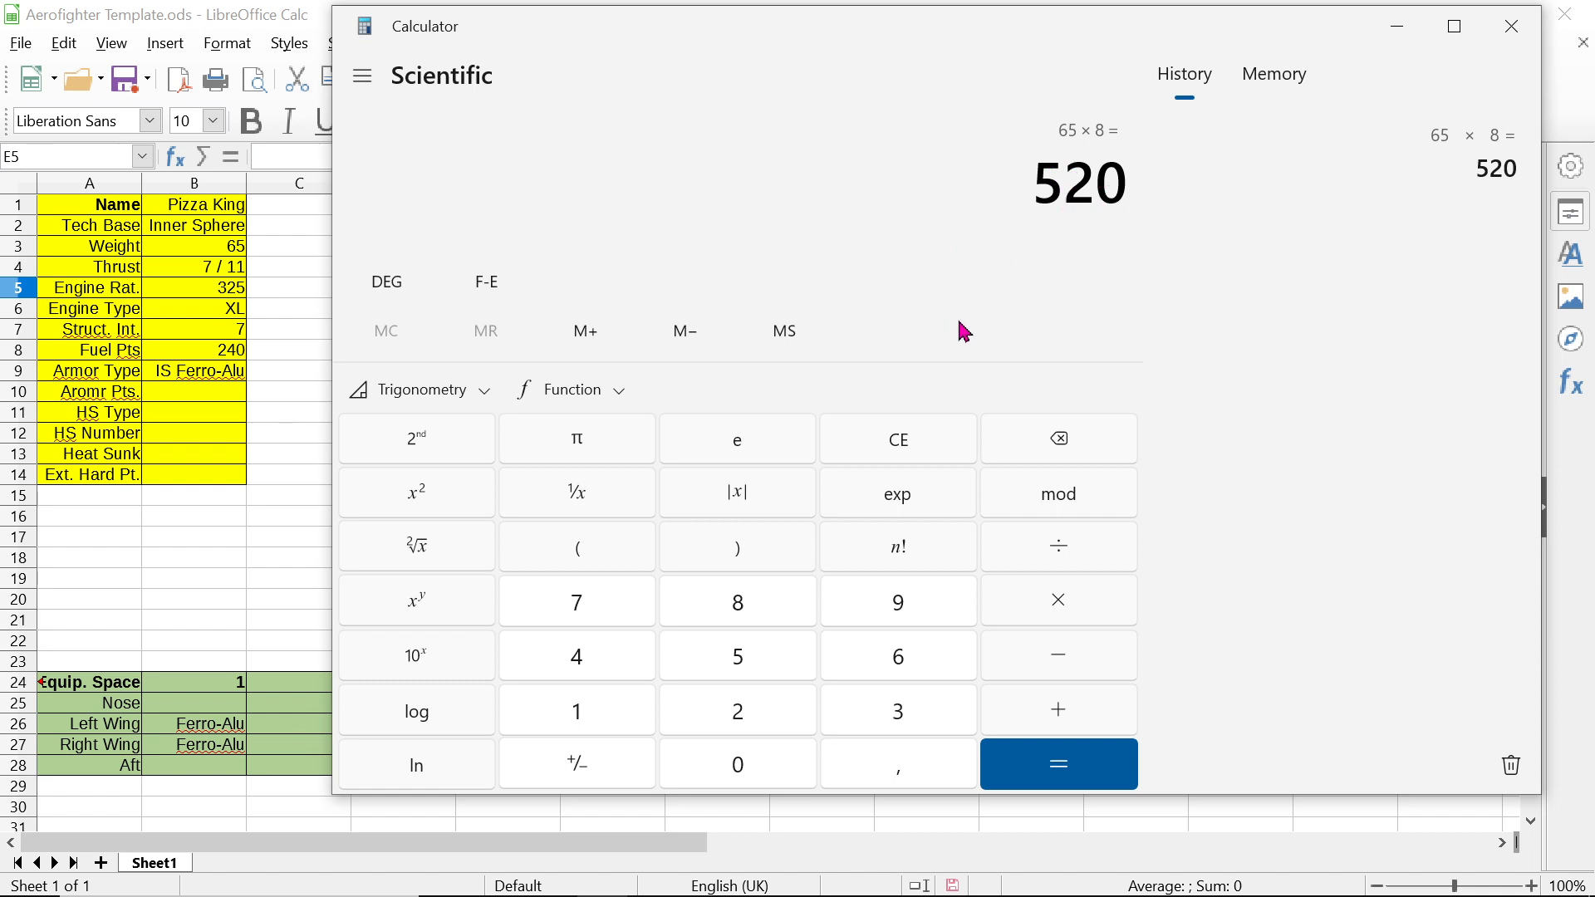
Step: Divide the resulting 520 armor points by 17,92 to work out the armor tonnage
click(1077, 564)
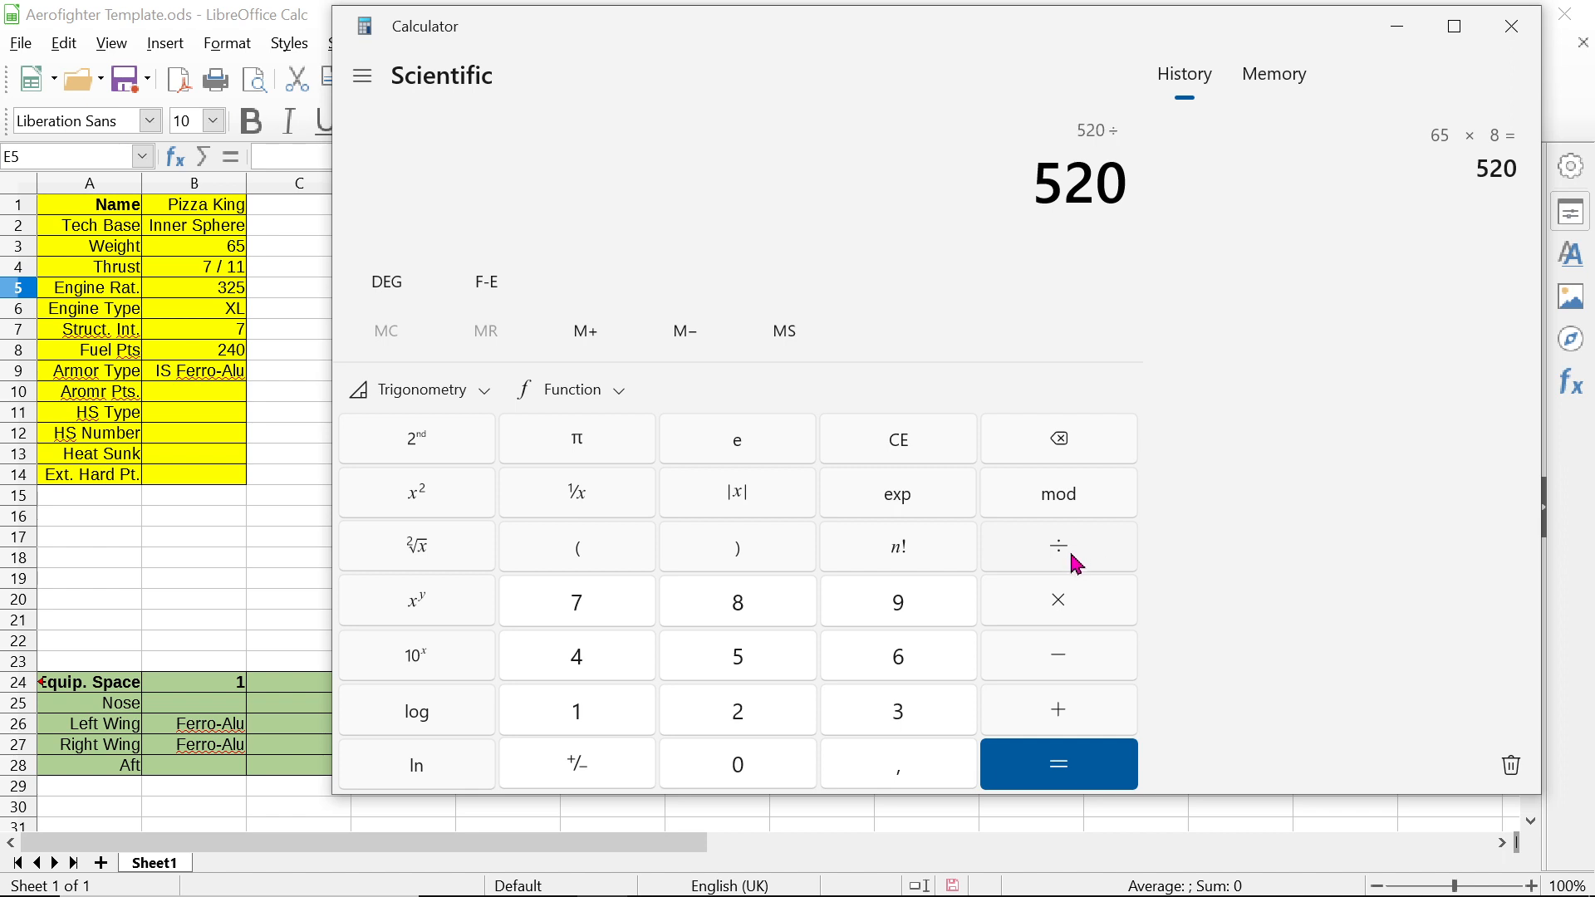
click(595, 707)
click(571, 606)
click(891, 775)
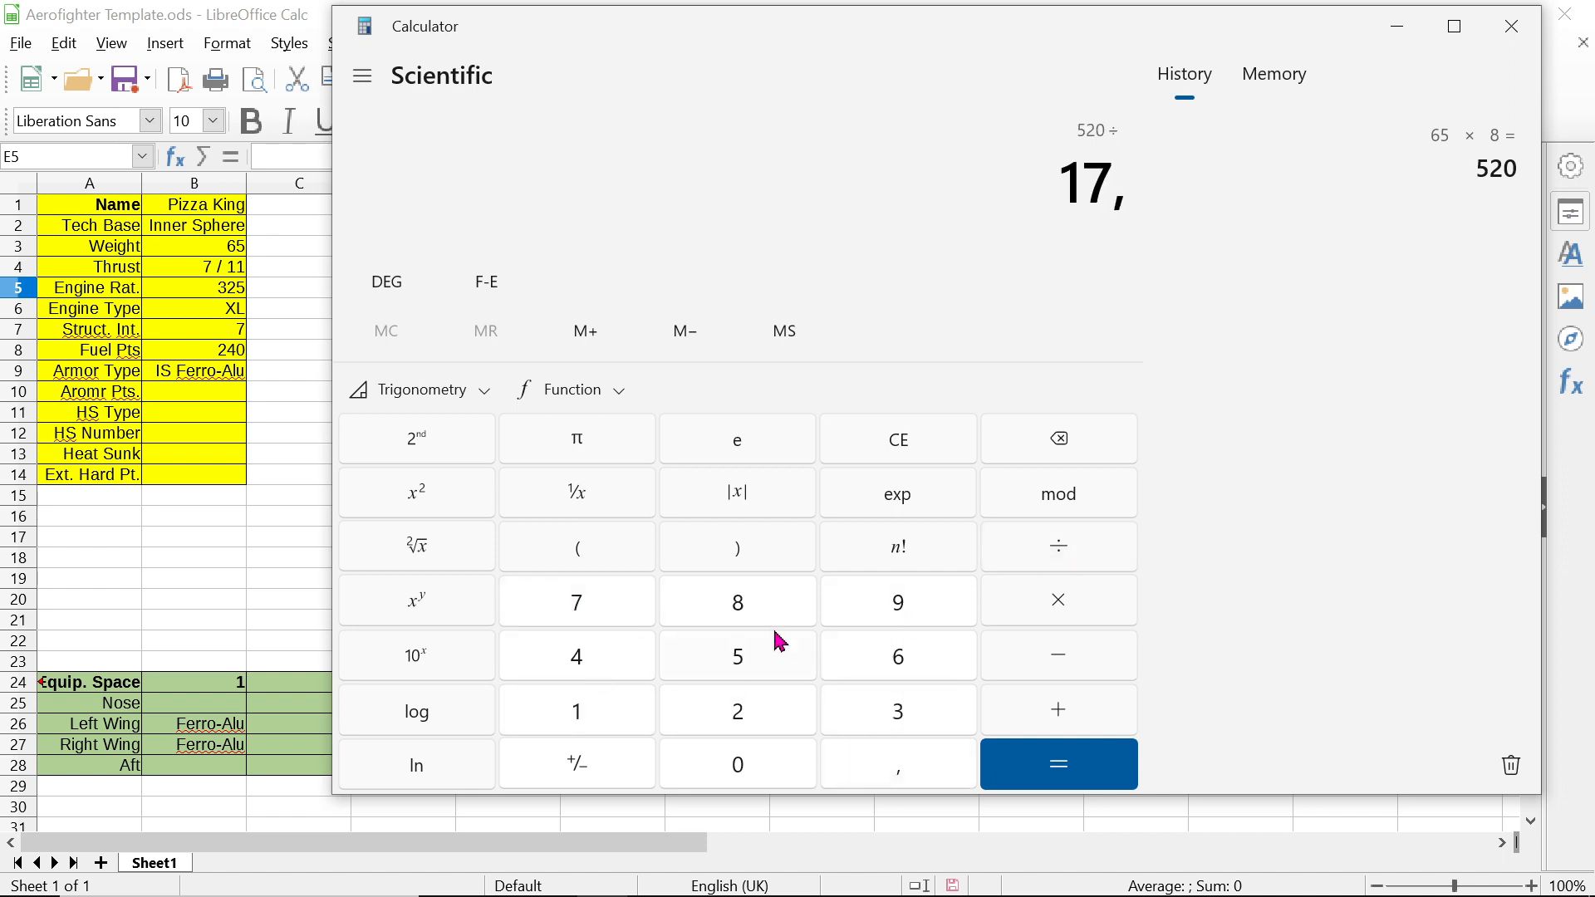
click(926, 606)
click(756, 717)
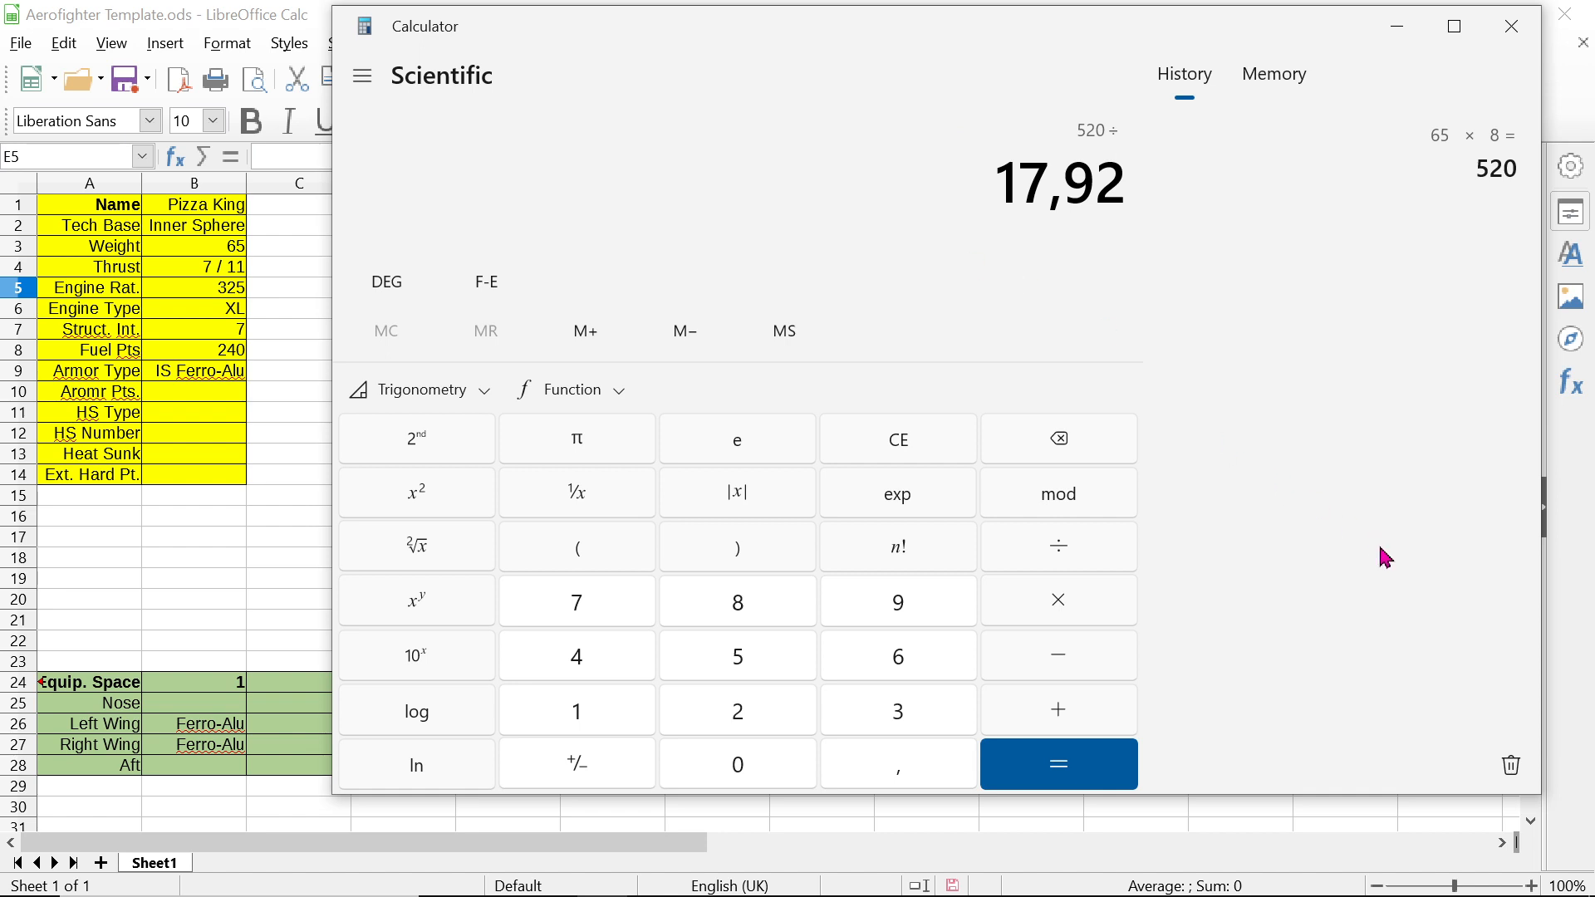
click(1036, 779)
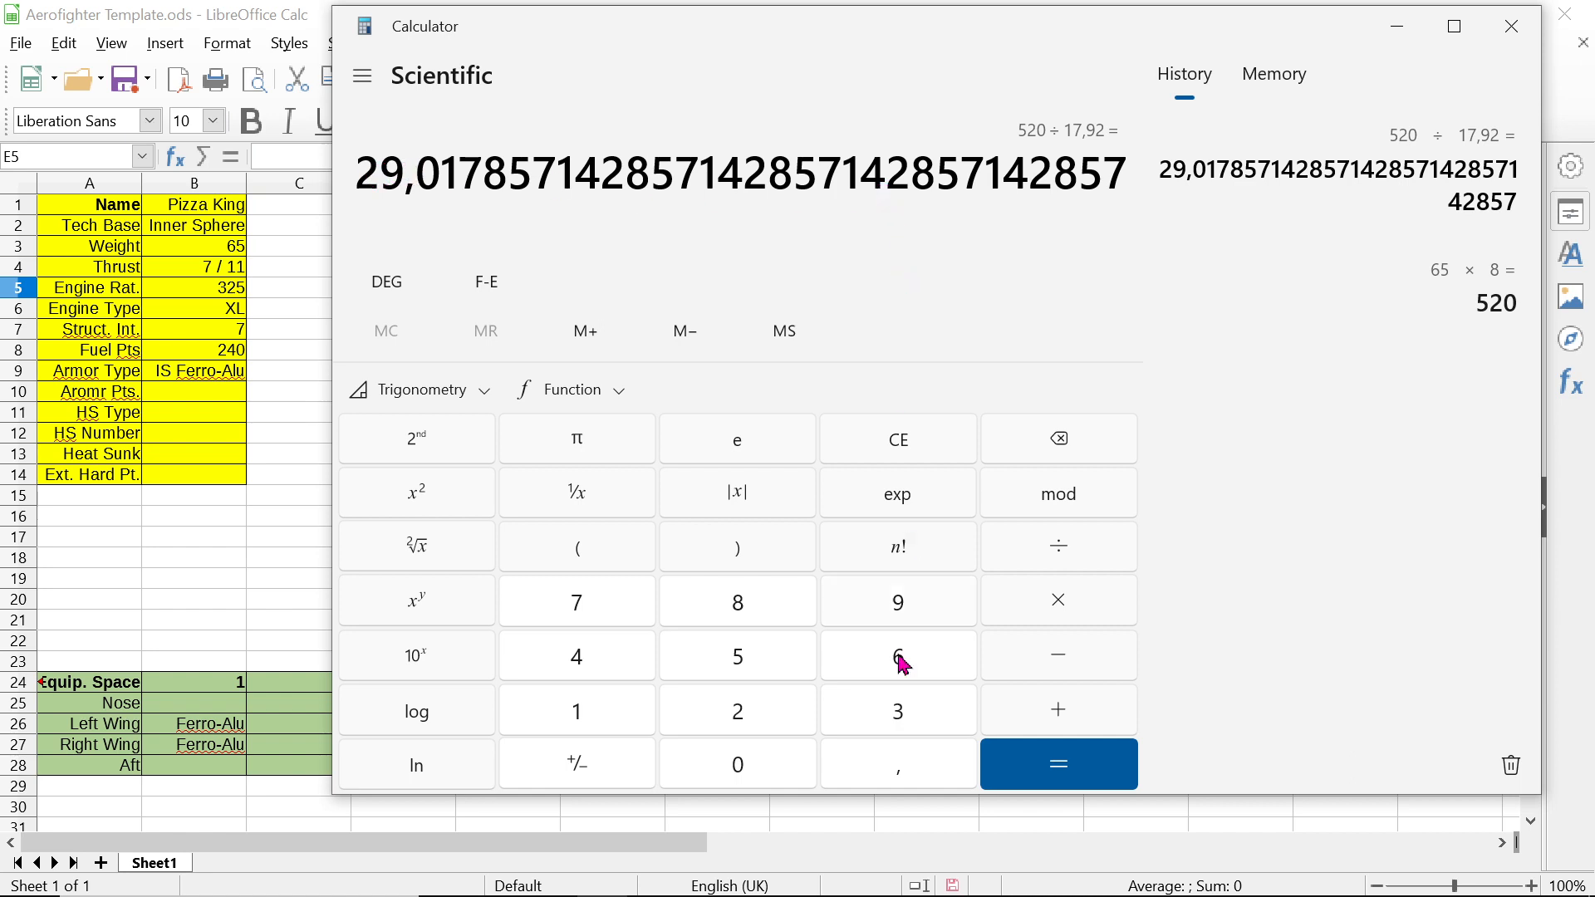
Step: Calculate 520 divided by 16 for comparison with the previous armor tonnage
click(756, 661)
click(746, 708)
click(753, 761)
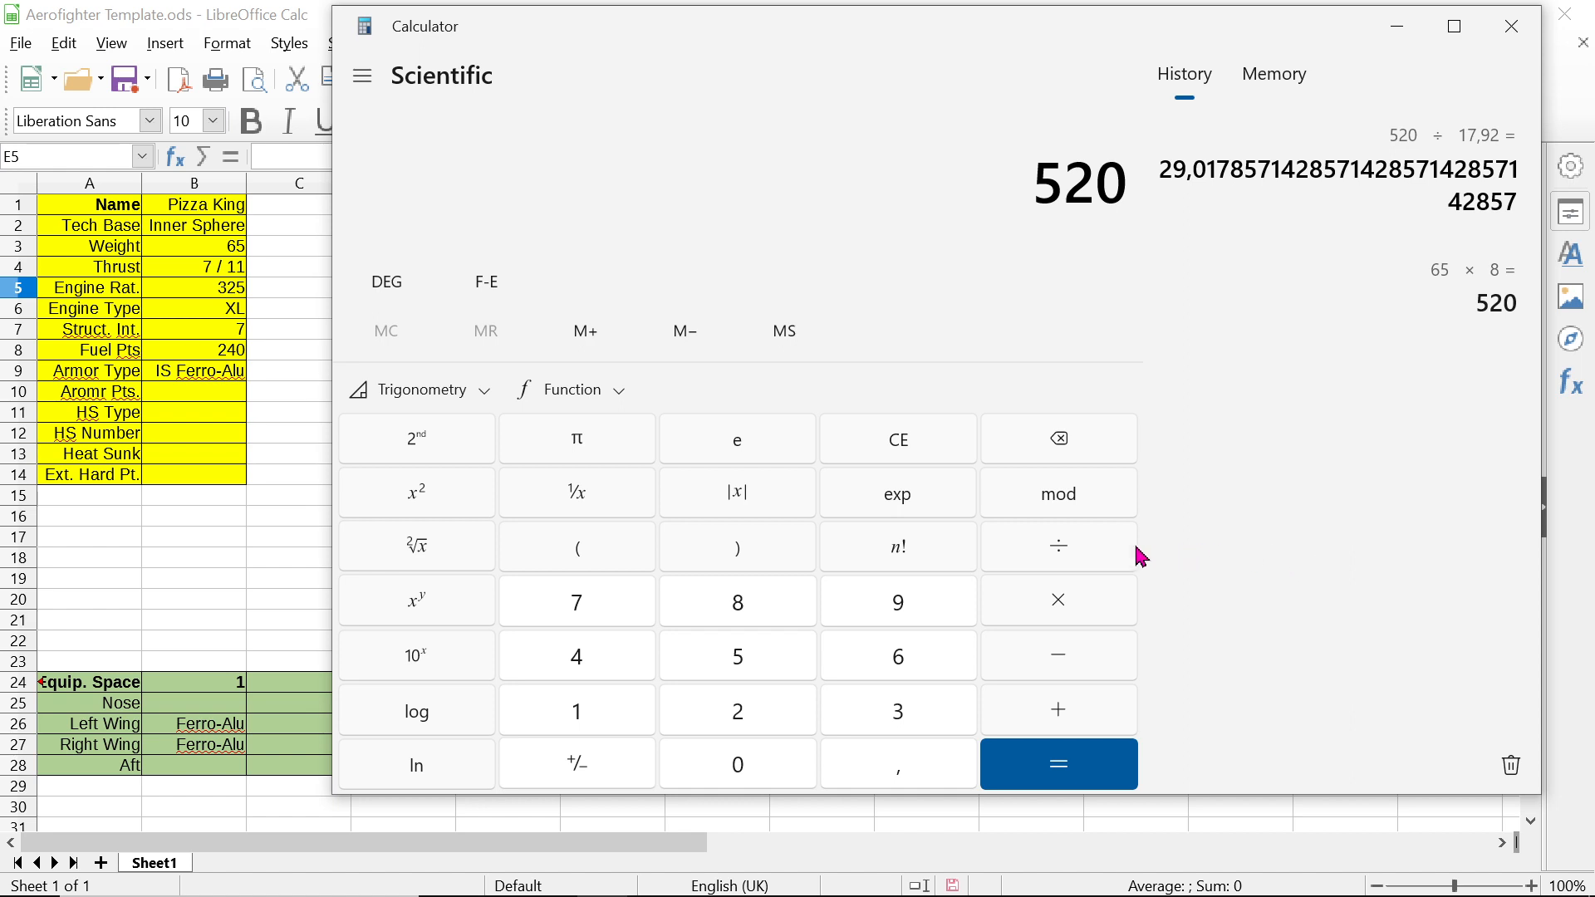
click(1082, 555)
click(581, 715)
click(891, 669)
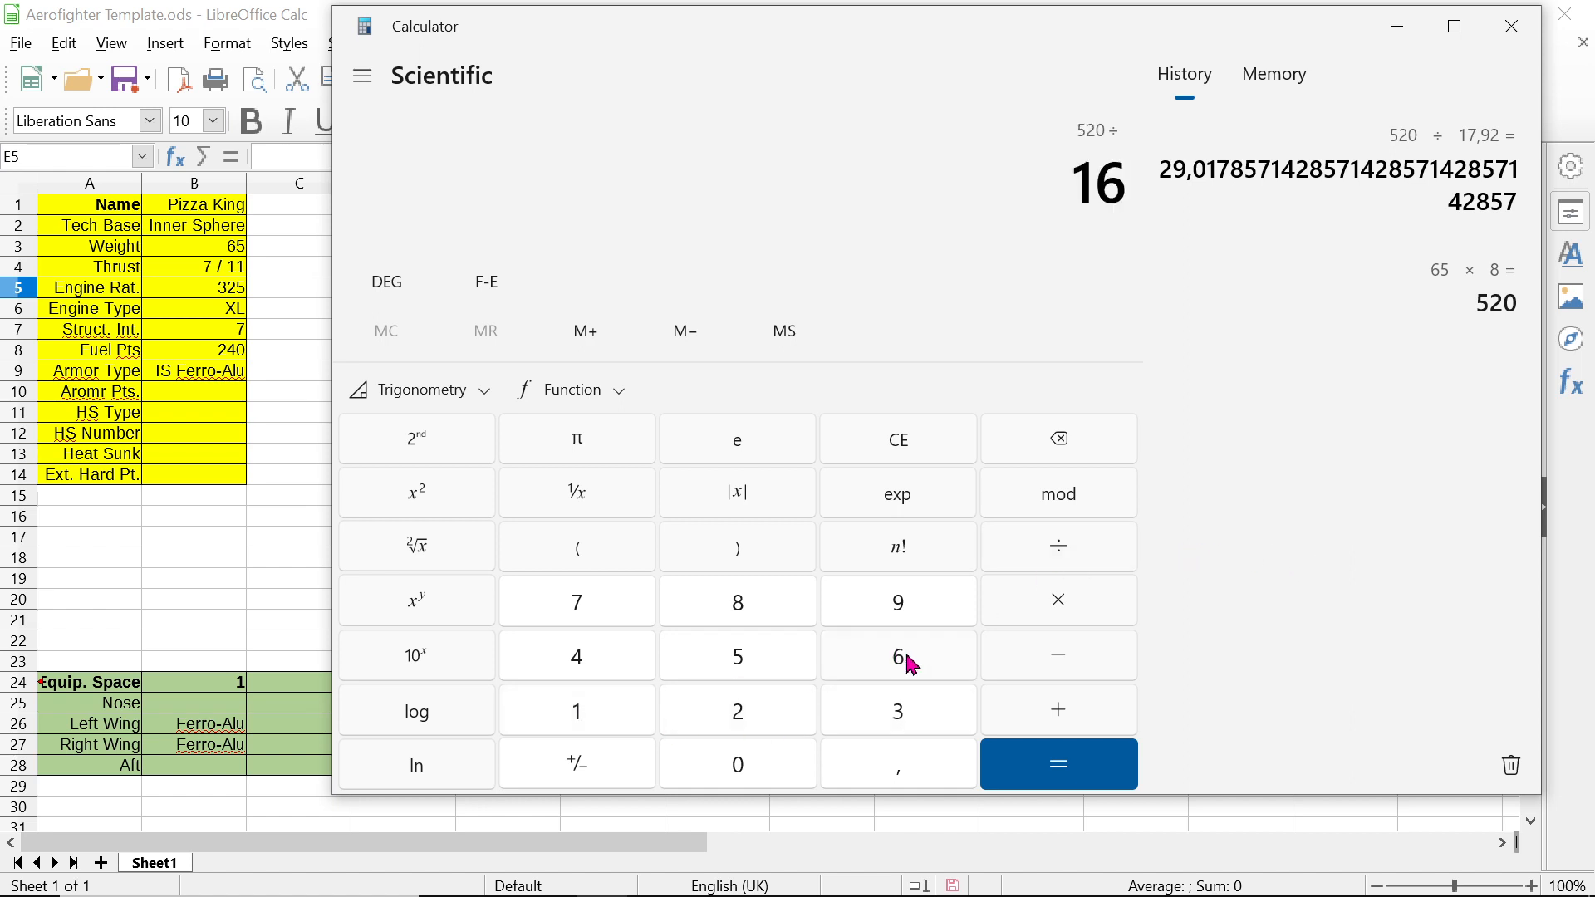
click(1099, 766)
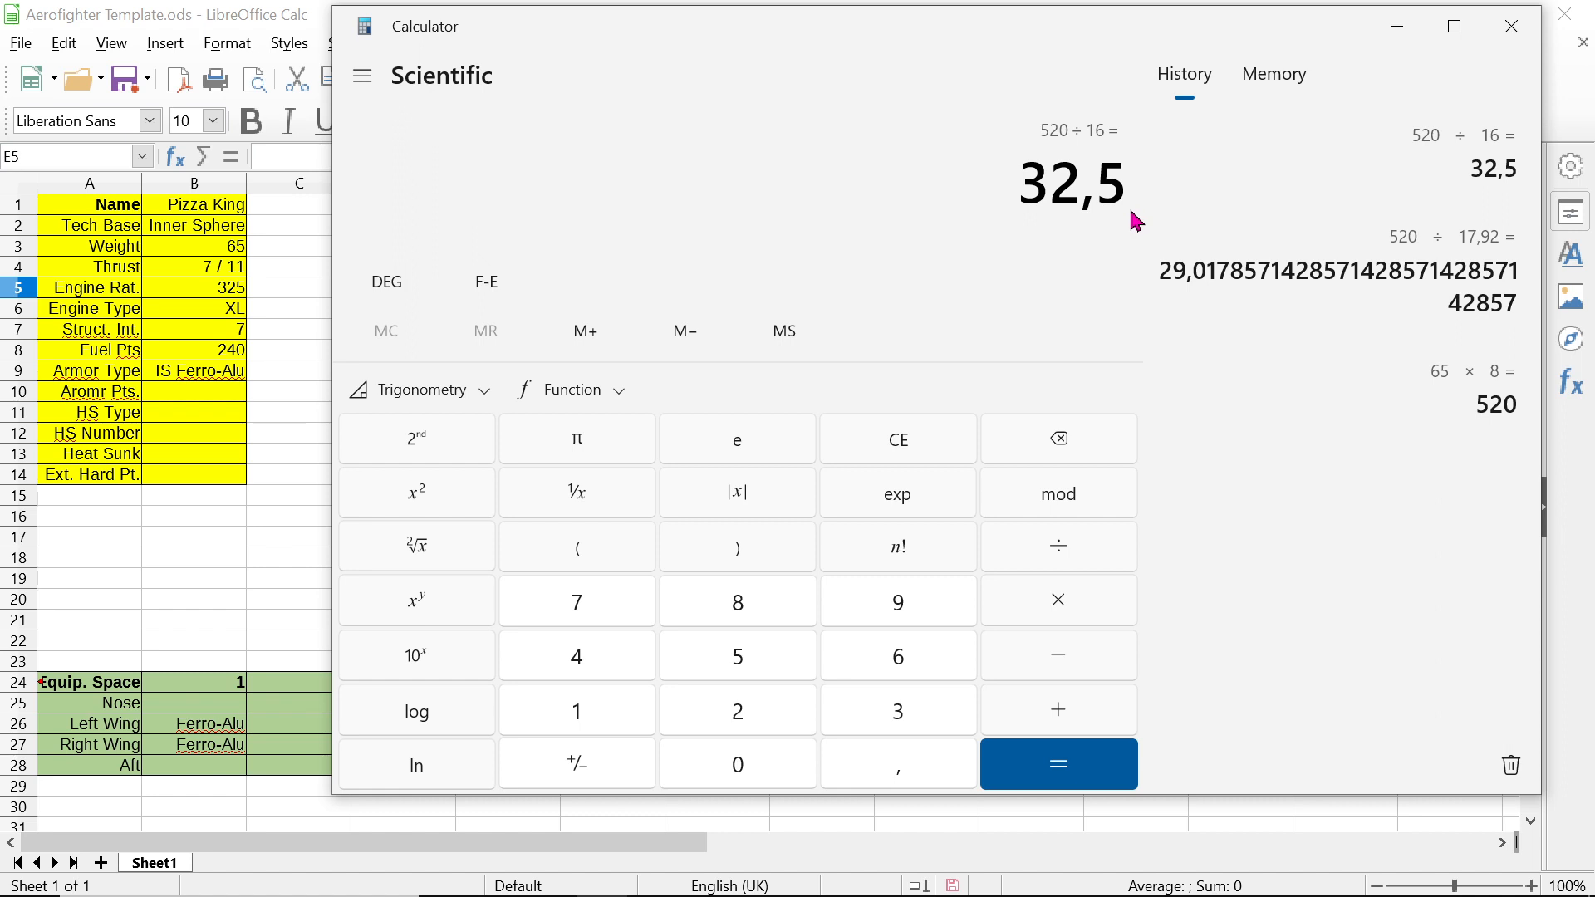
Step: Clear the calculation in Calculator, return to the Aerofighter template and set the Armor weight in the Free Weight table to 11
drag(1125, 206, 1002, 185)
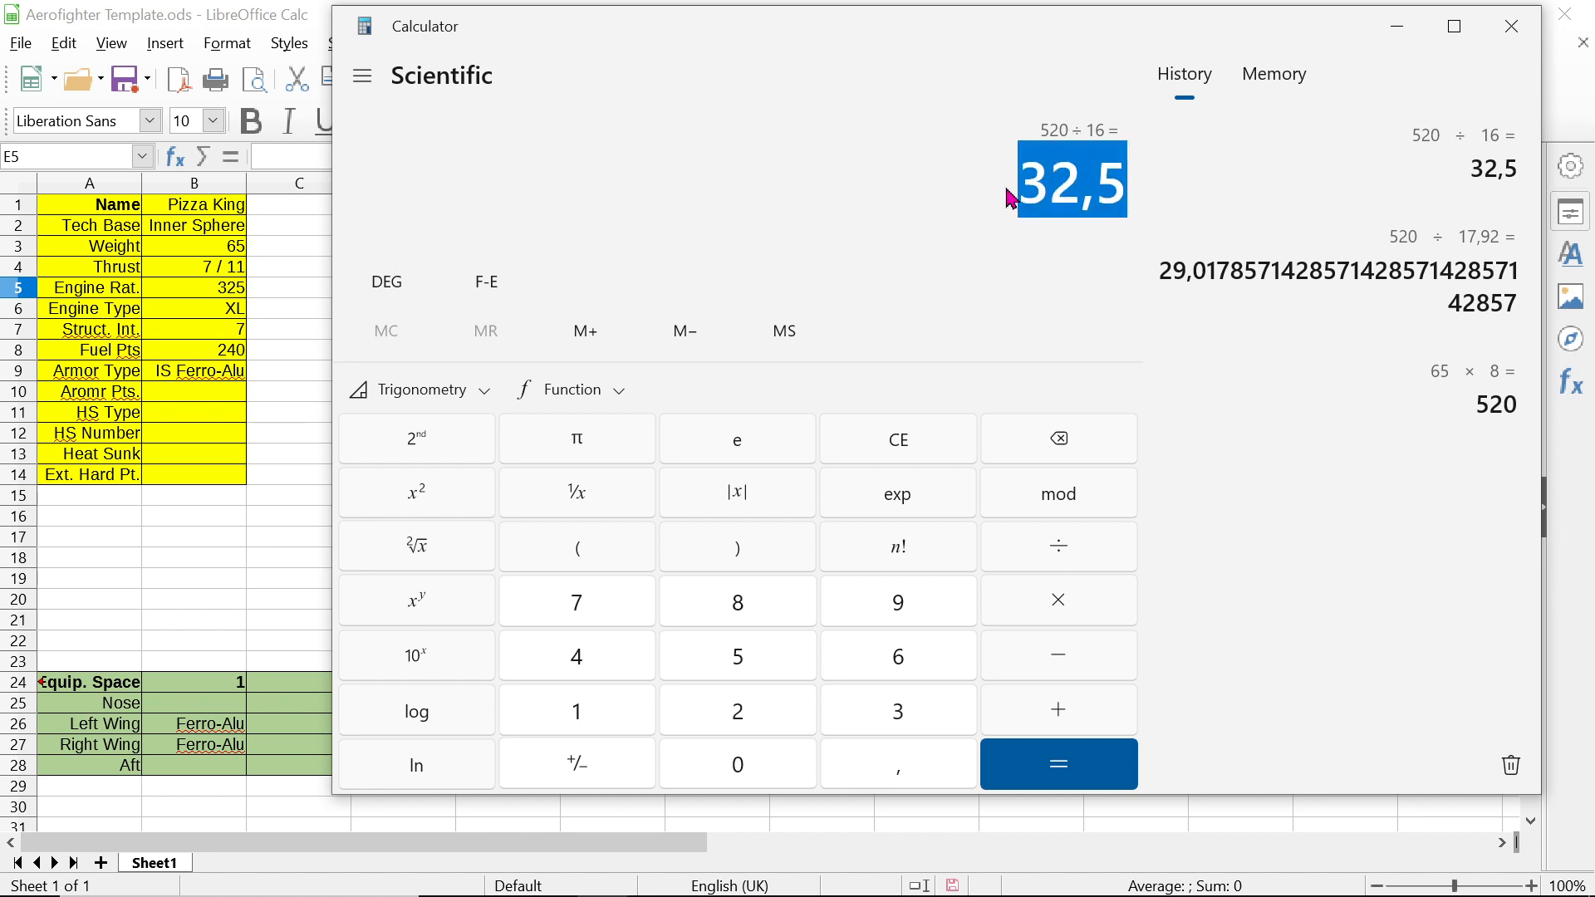
key(BackSpace)
click(910, 434)
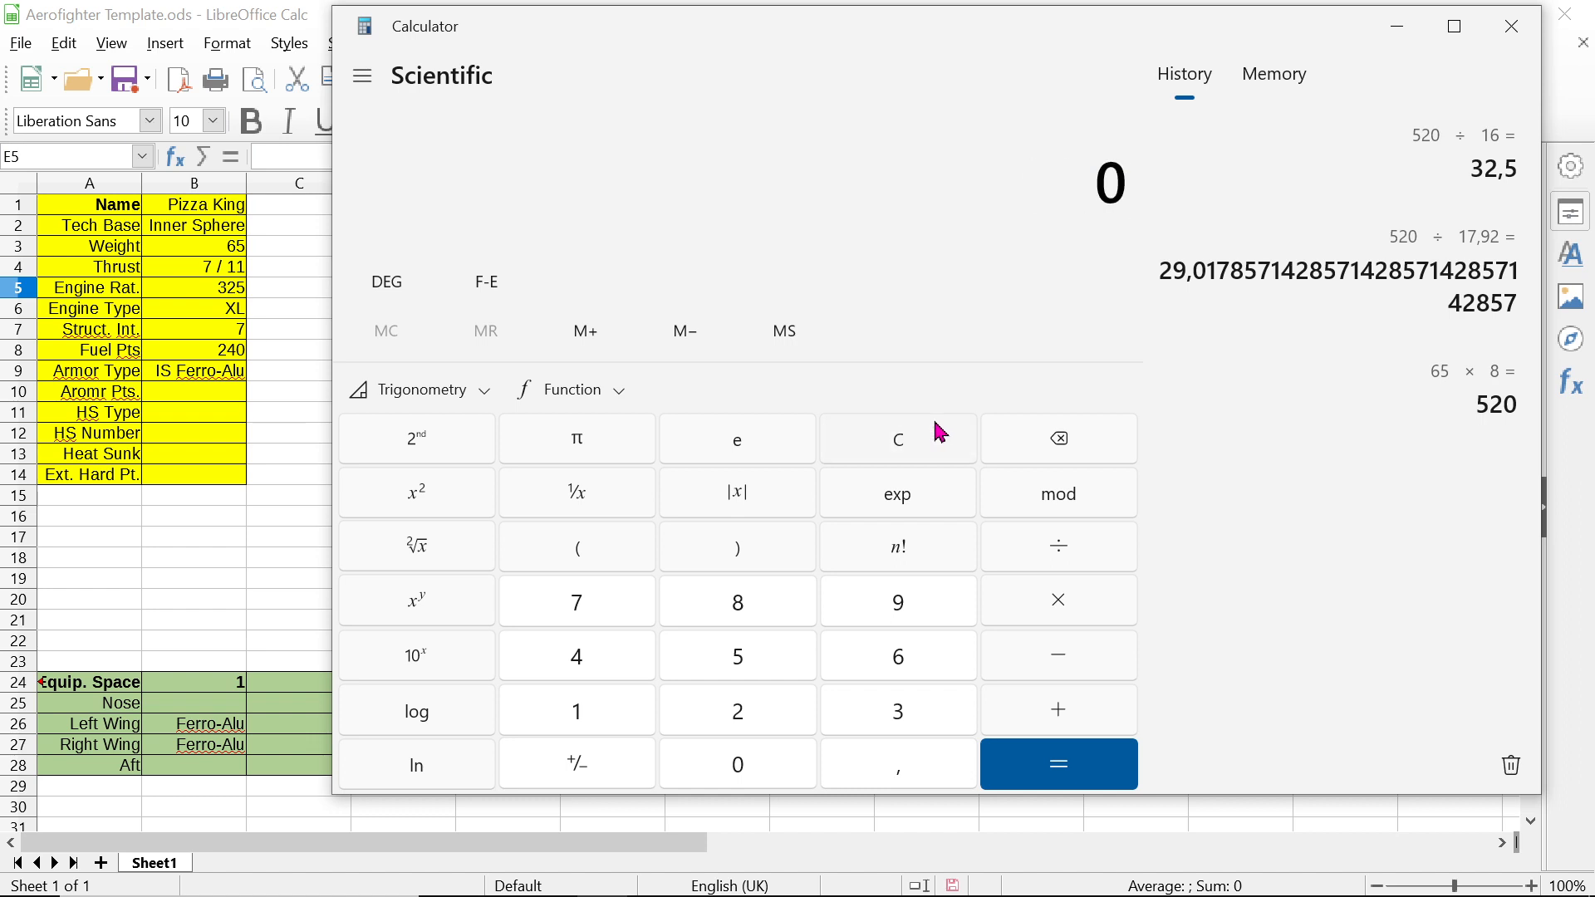
click(1404, 42)
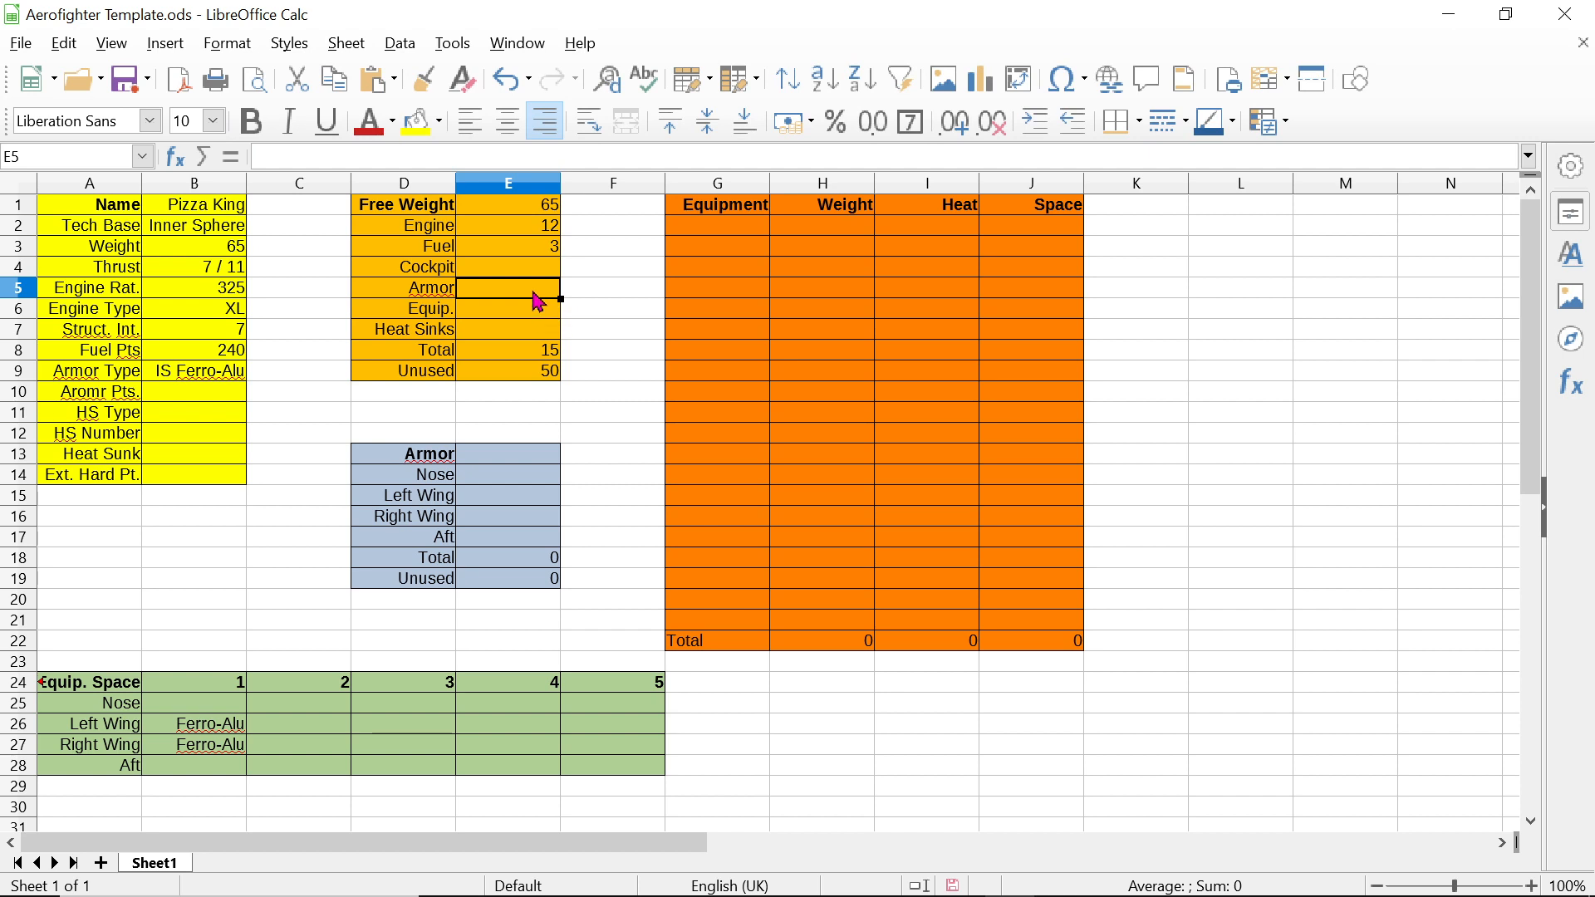
text(11)
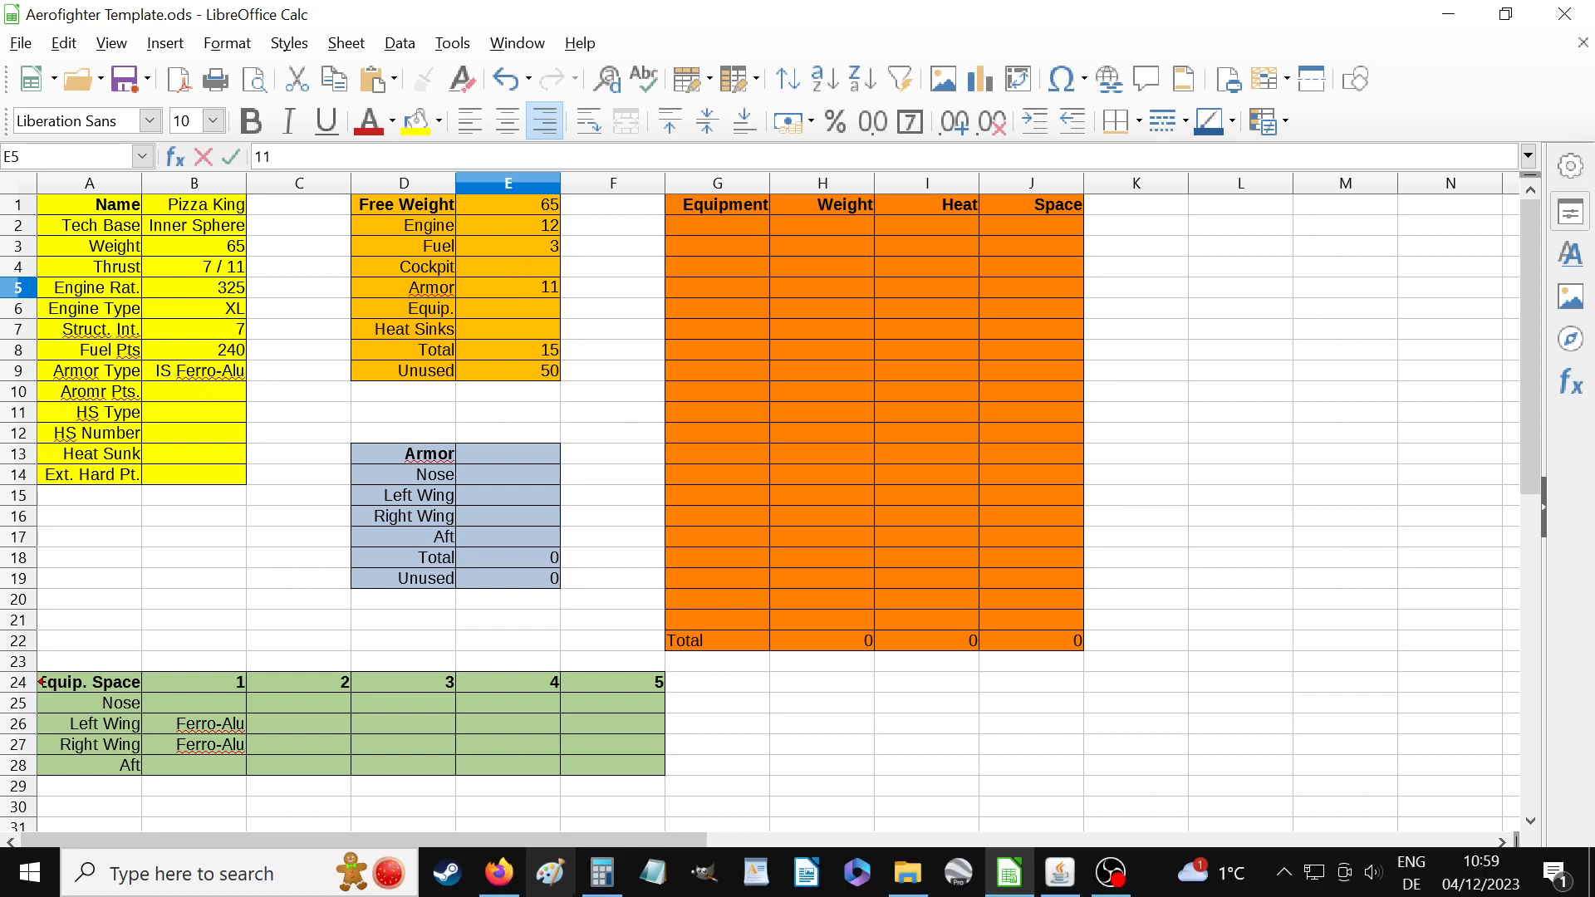
Step: Switch to Calculator and multiply the 11 tons of armor by 17,92 to work out the armor points
click(602, 874)
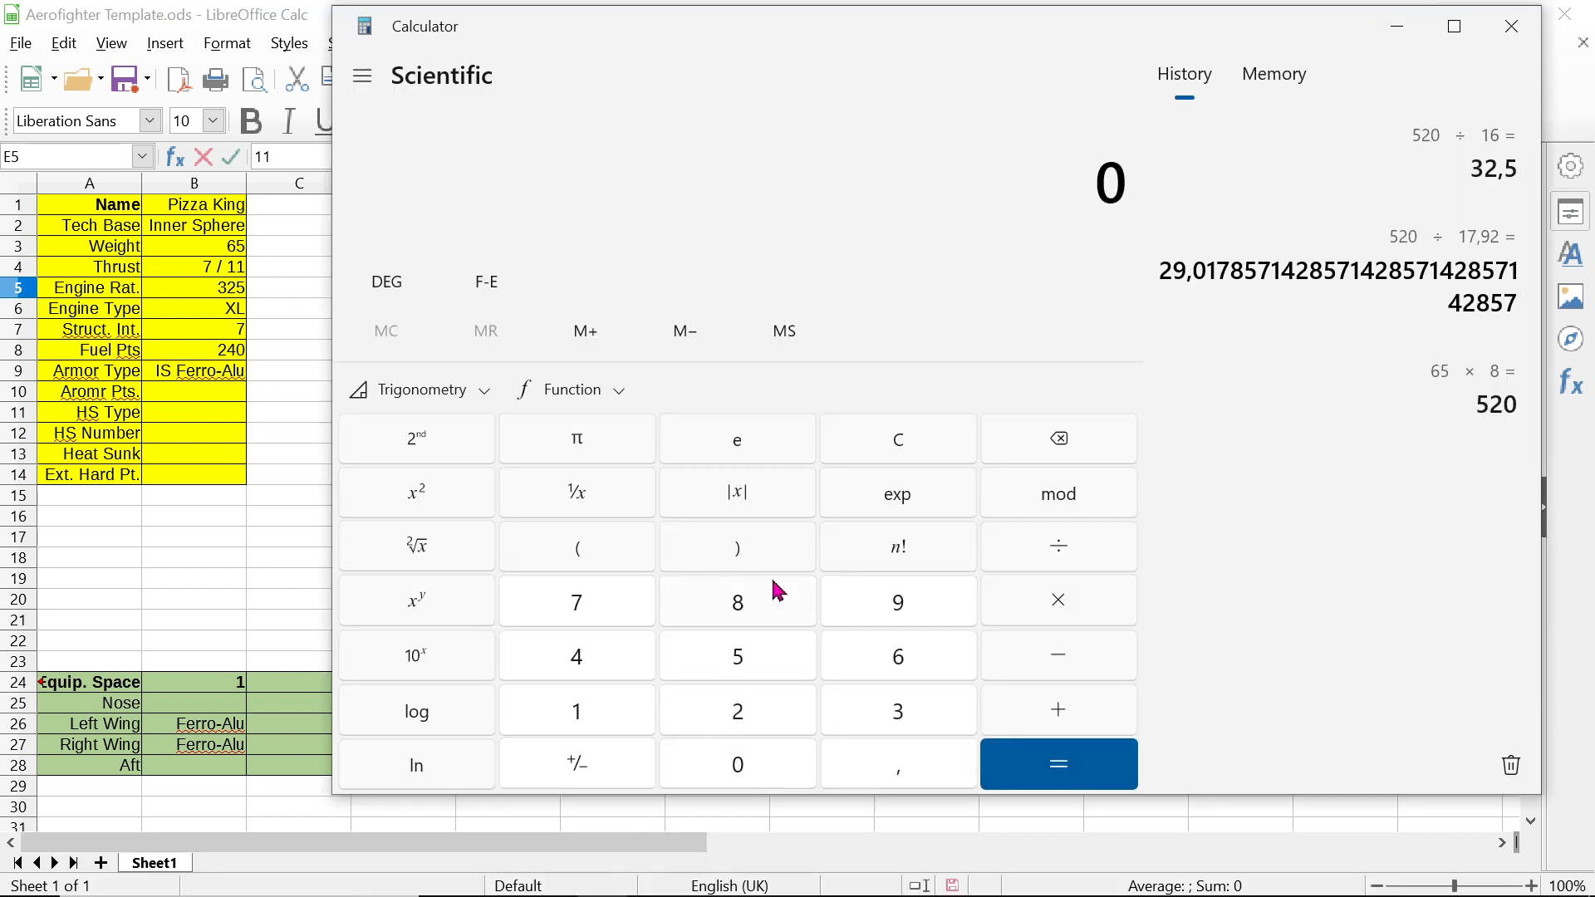
double_click(605, 724)
click(1032, 601)
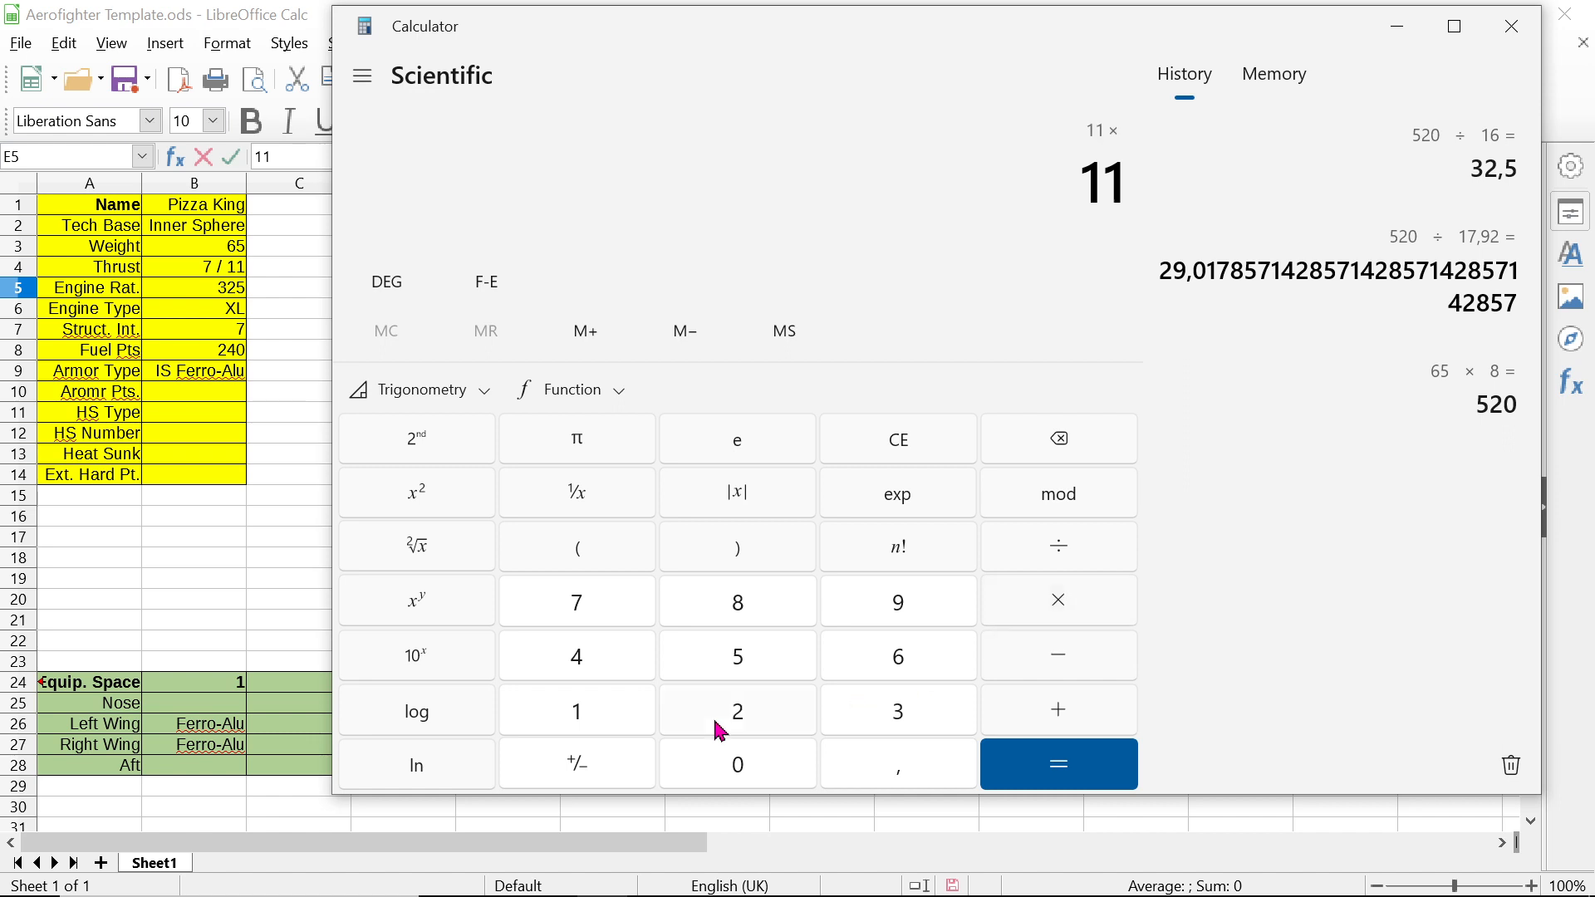
click(593, 706)
click(602, 593)
click(858, 769)
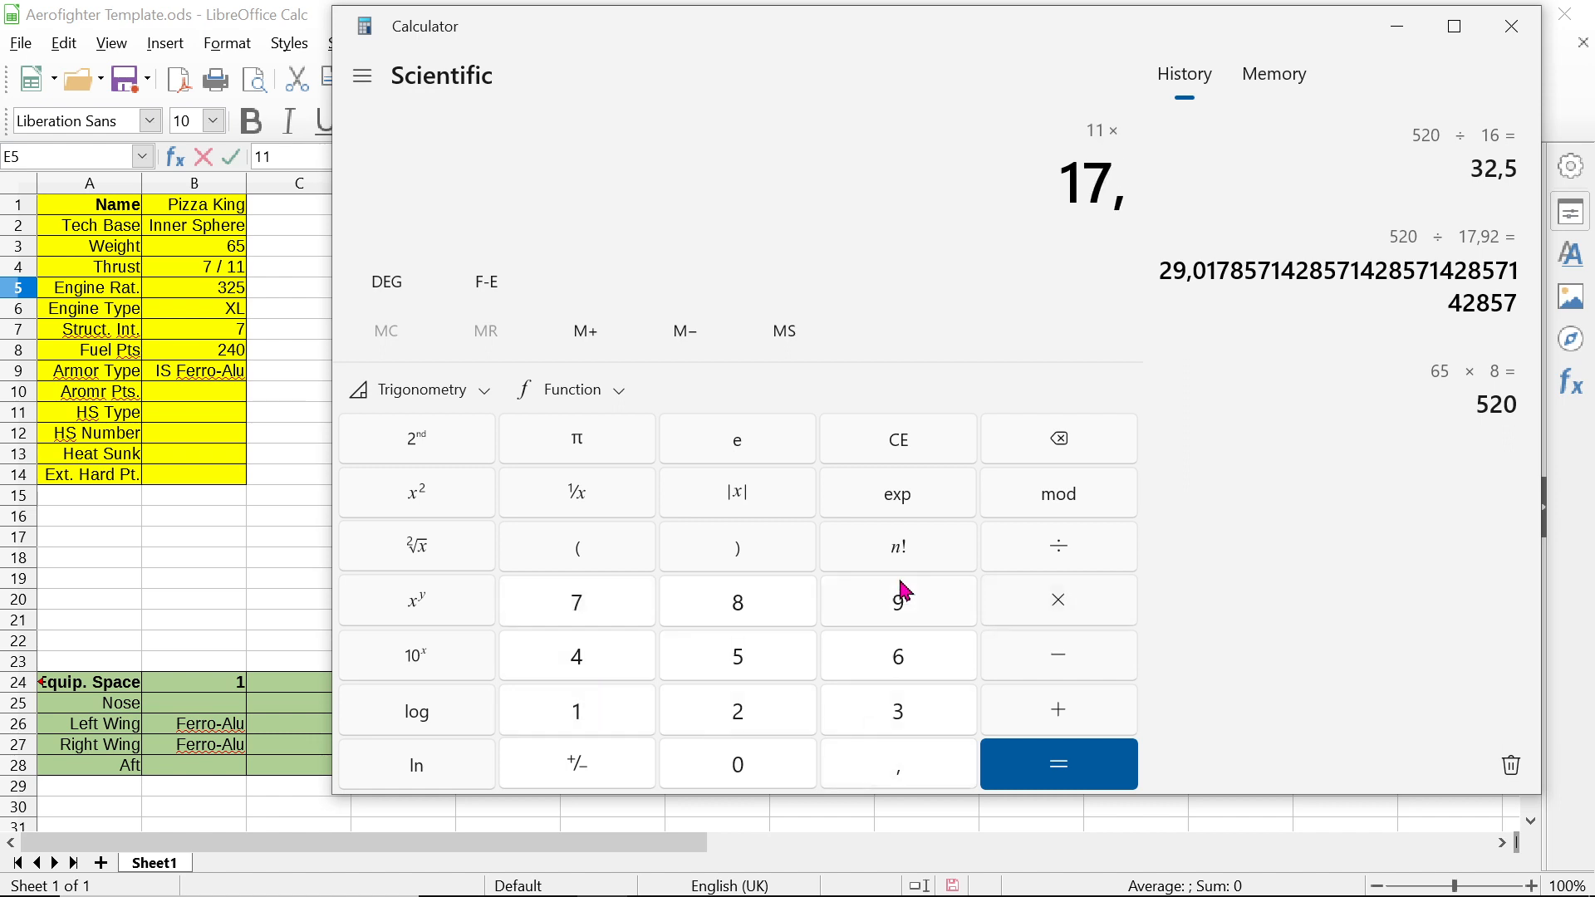
click(899, 608)
click(716, 724)
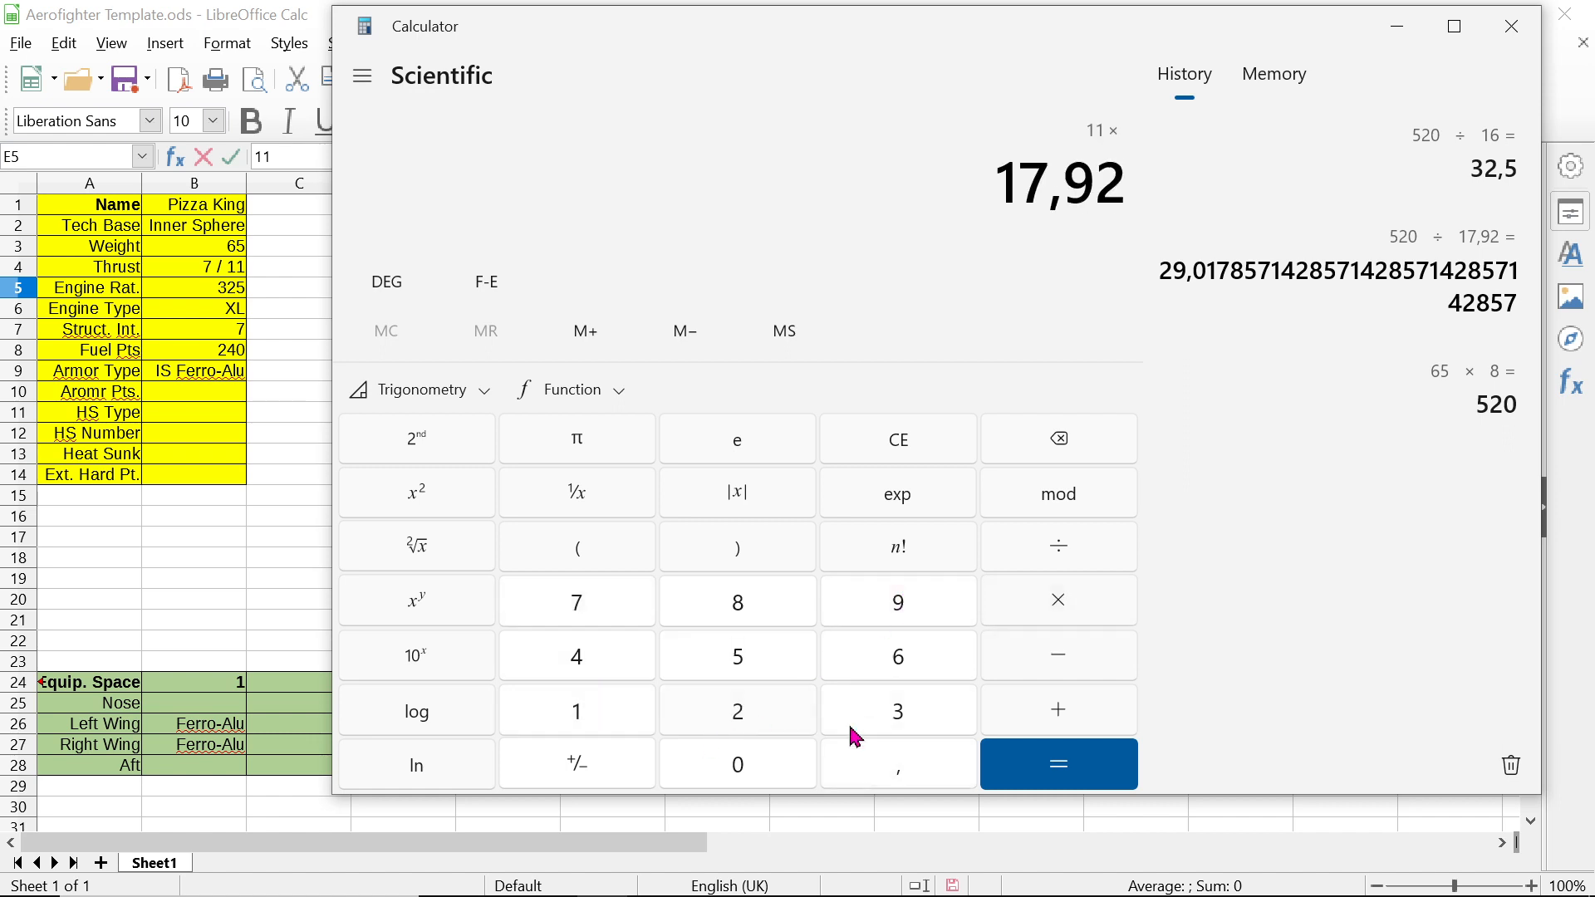
click(1068, 768)
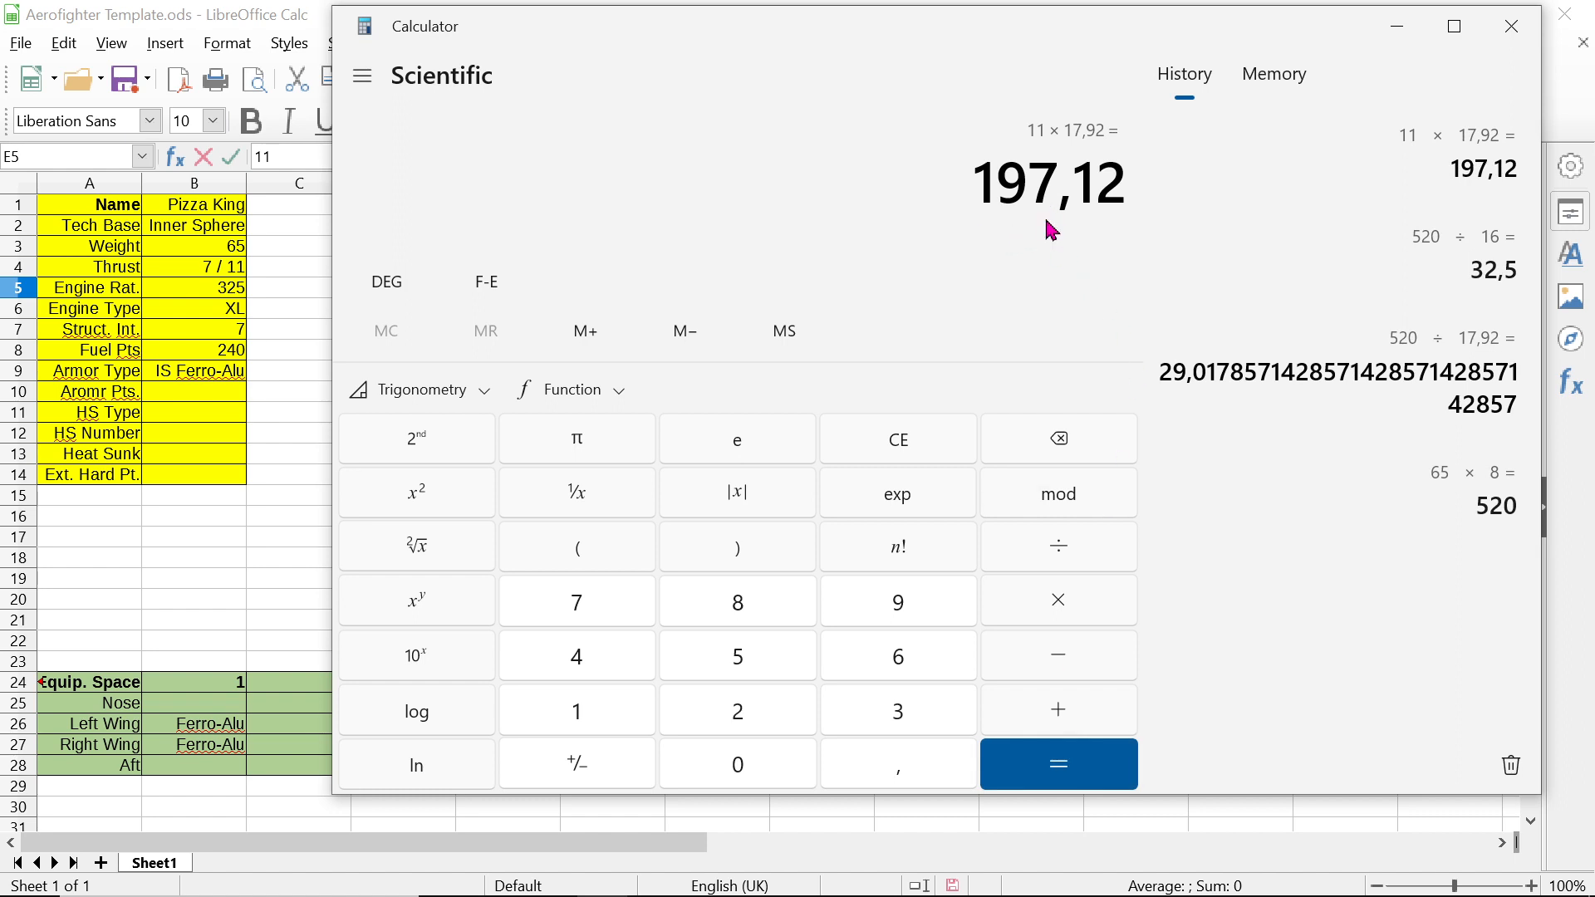
Step: Return to the Aerofighter template and enter 197 as the fighter's armor points
click(1399, 40)
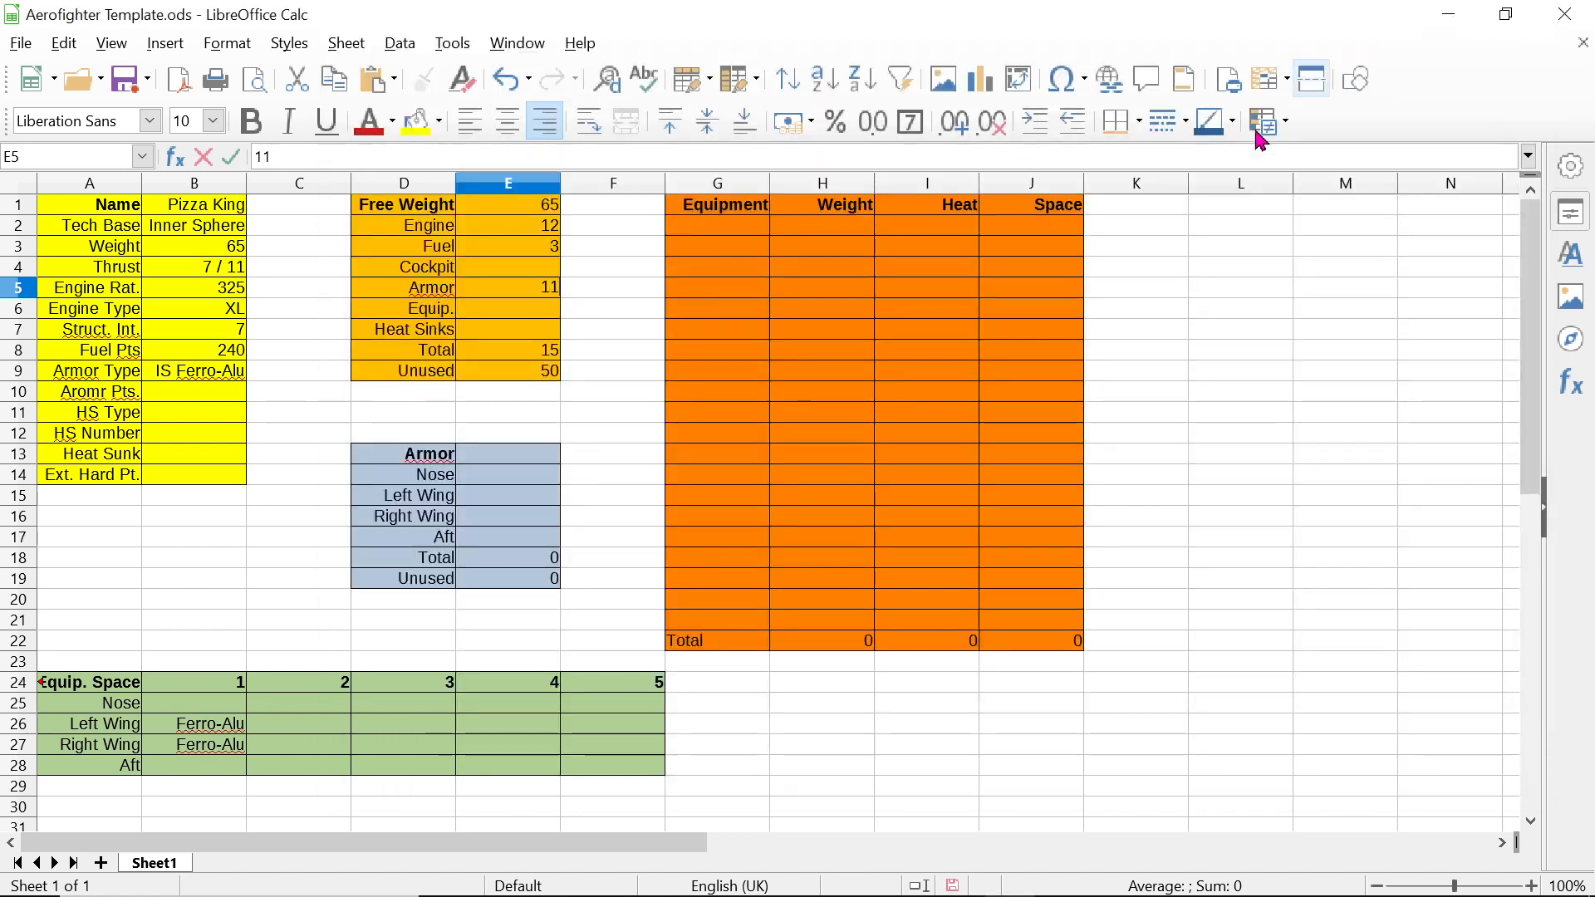
click(232, 390)
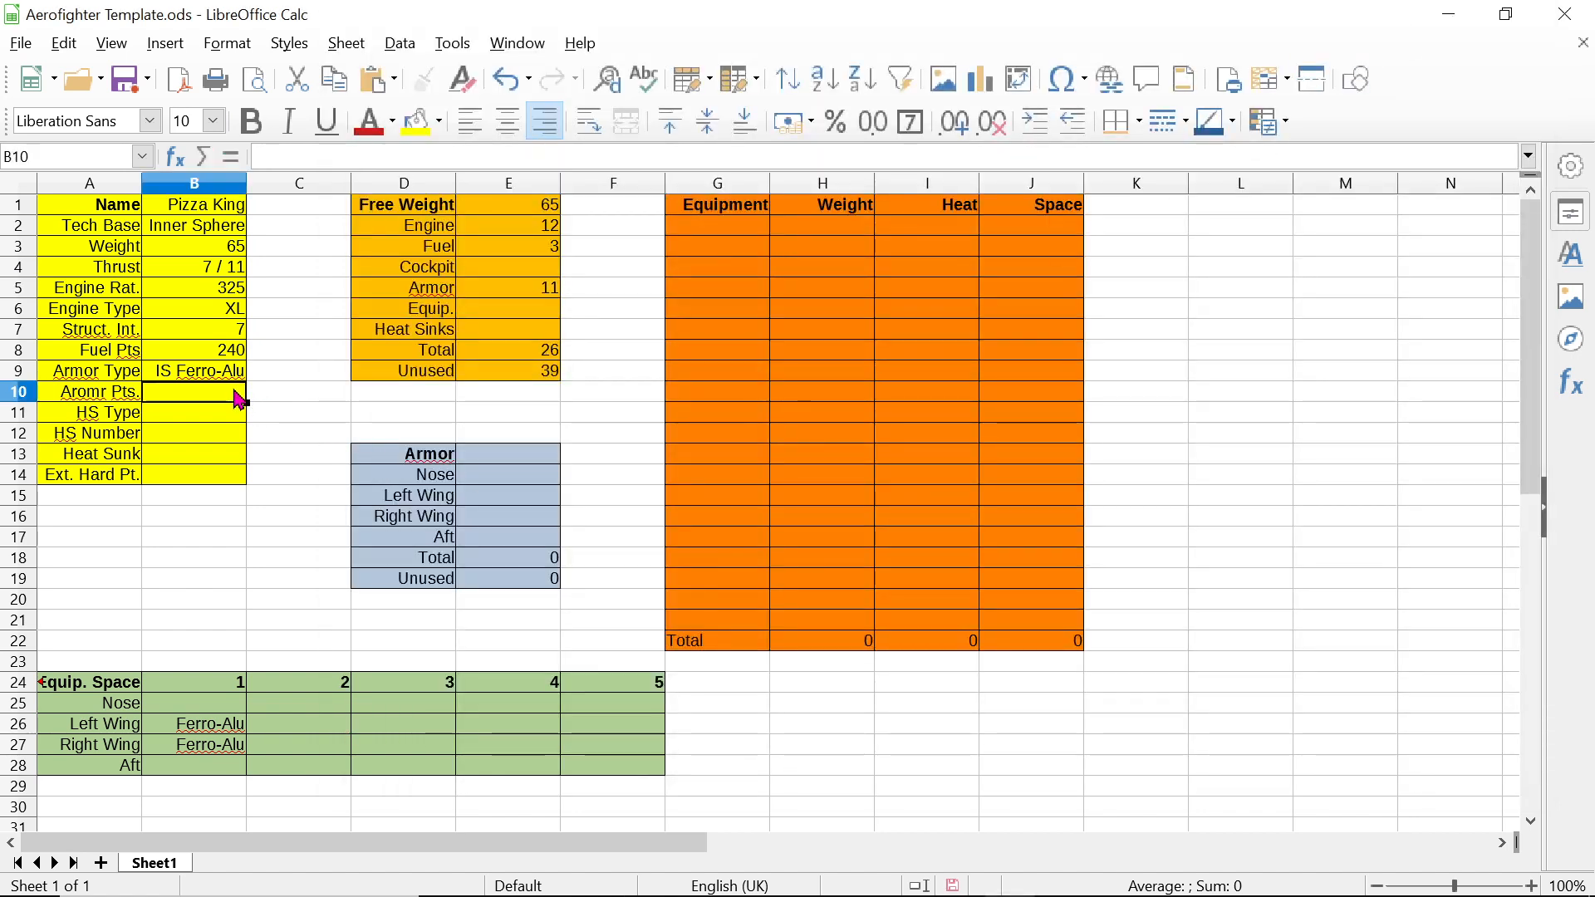
text(197)
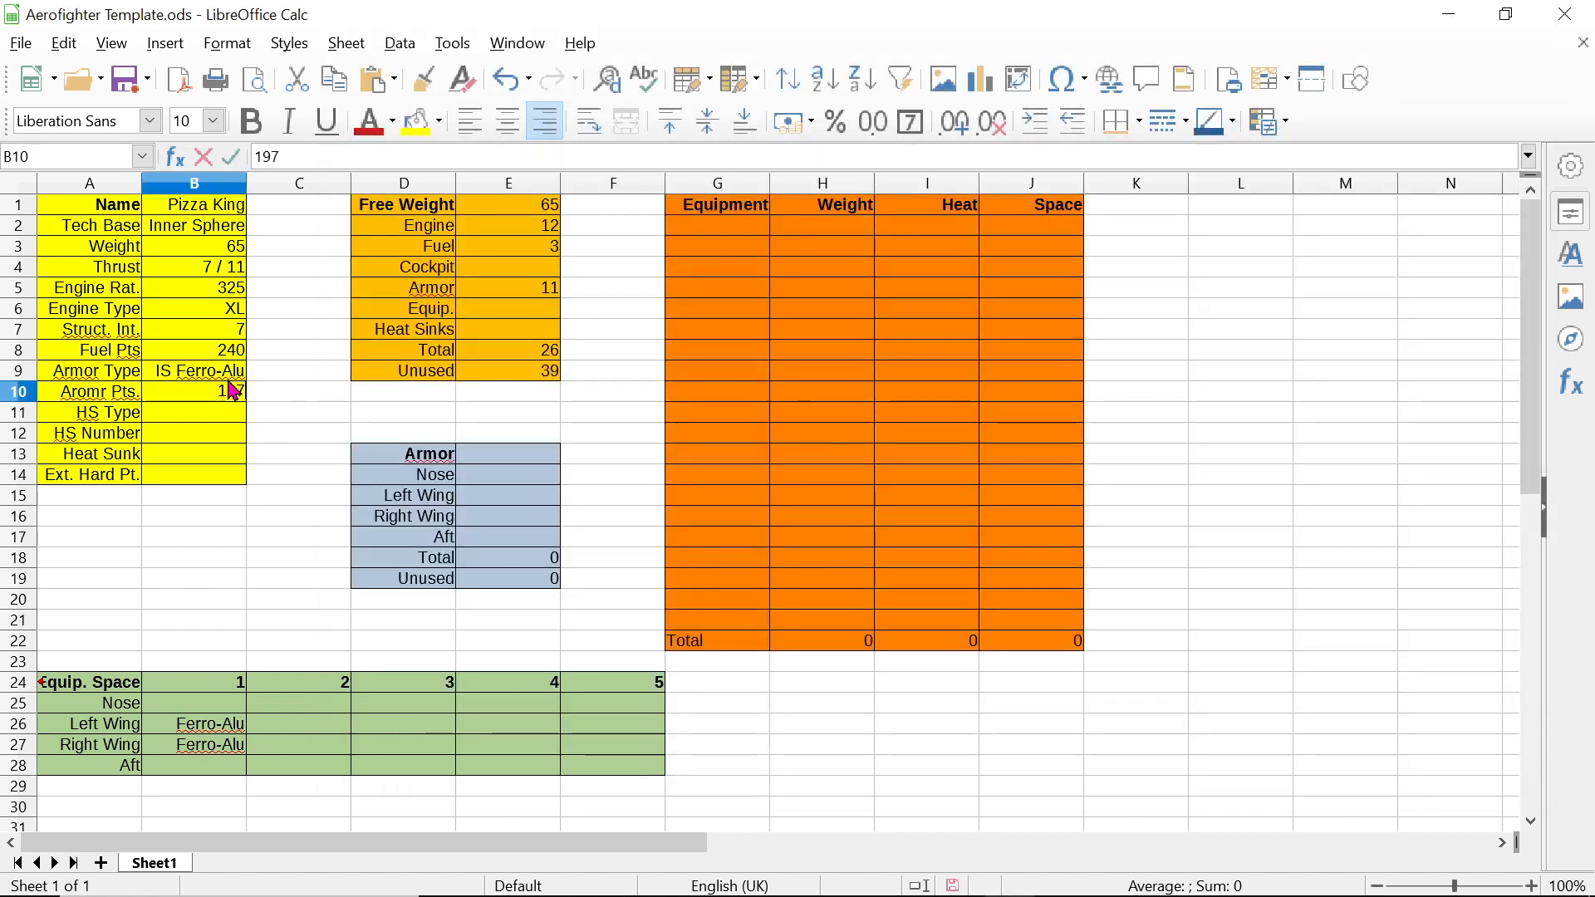
click(394, 349)
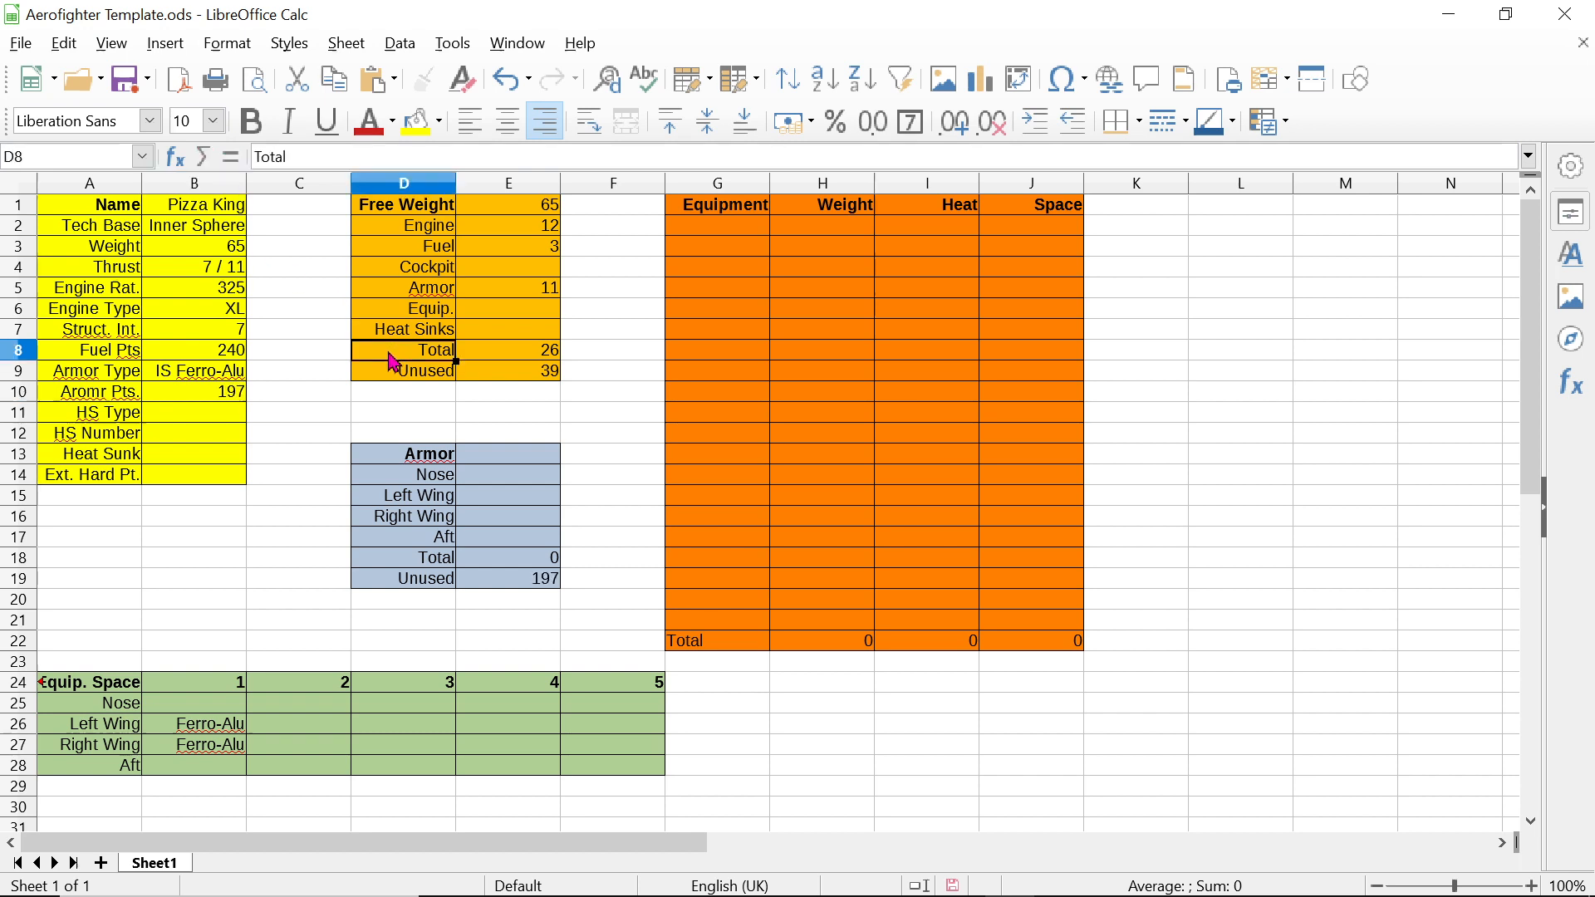
click(210, 374)
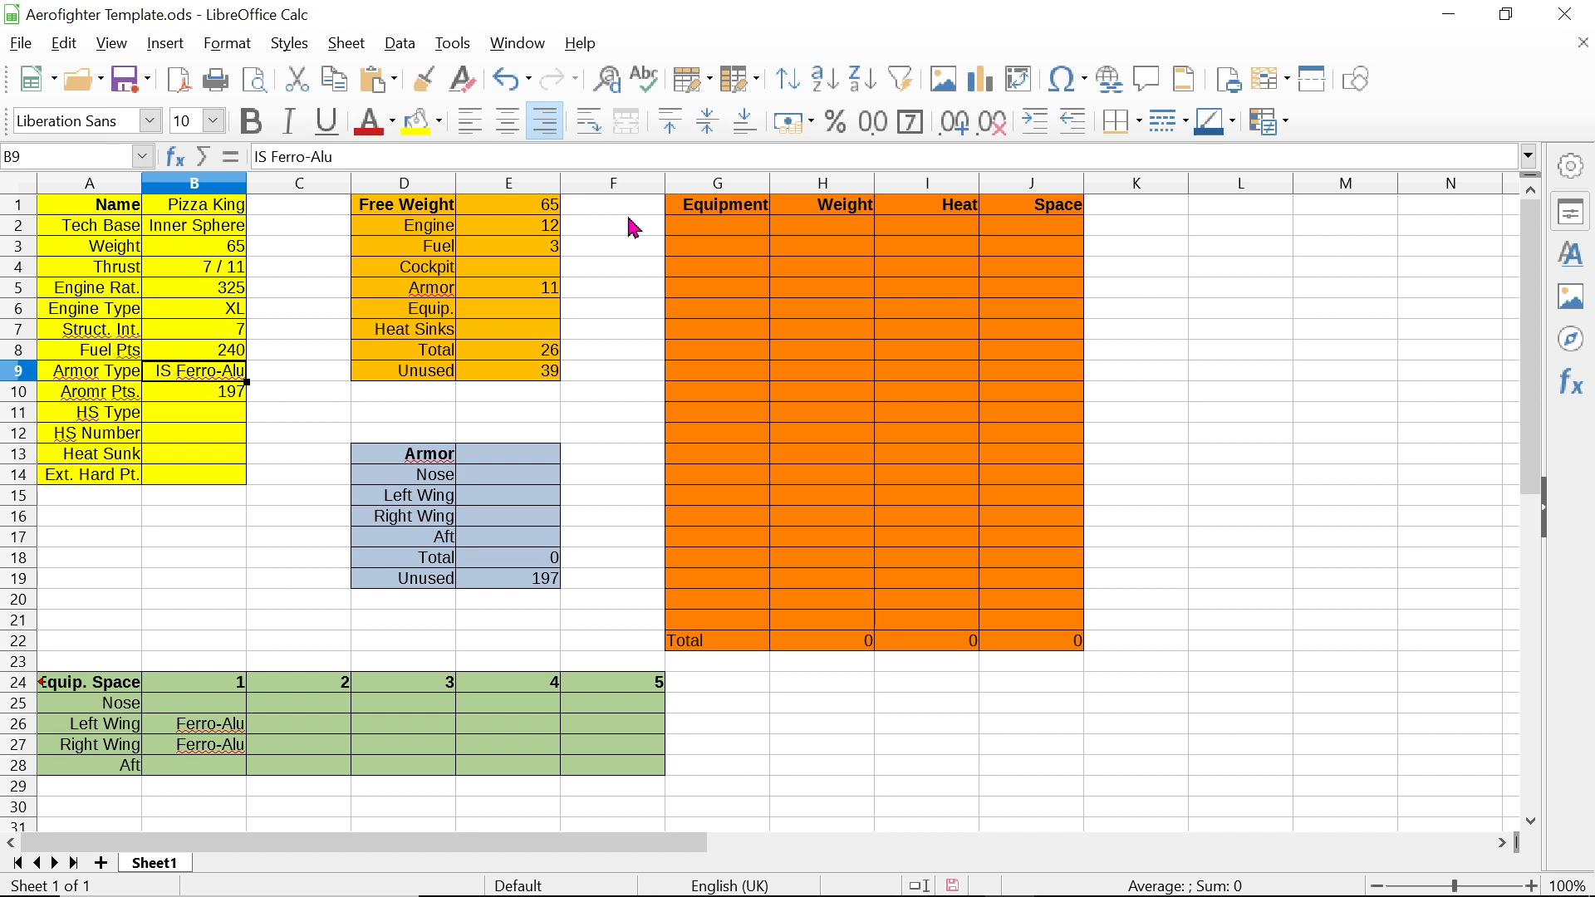
Step: Enter IS Double as the heat sink type and 10 as the number of heat sinks
click(187, 419)
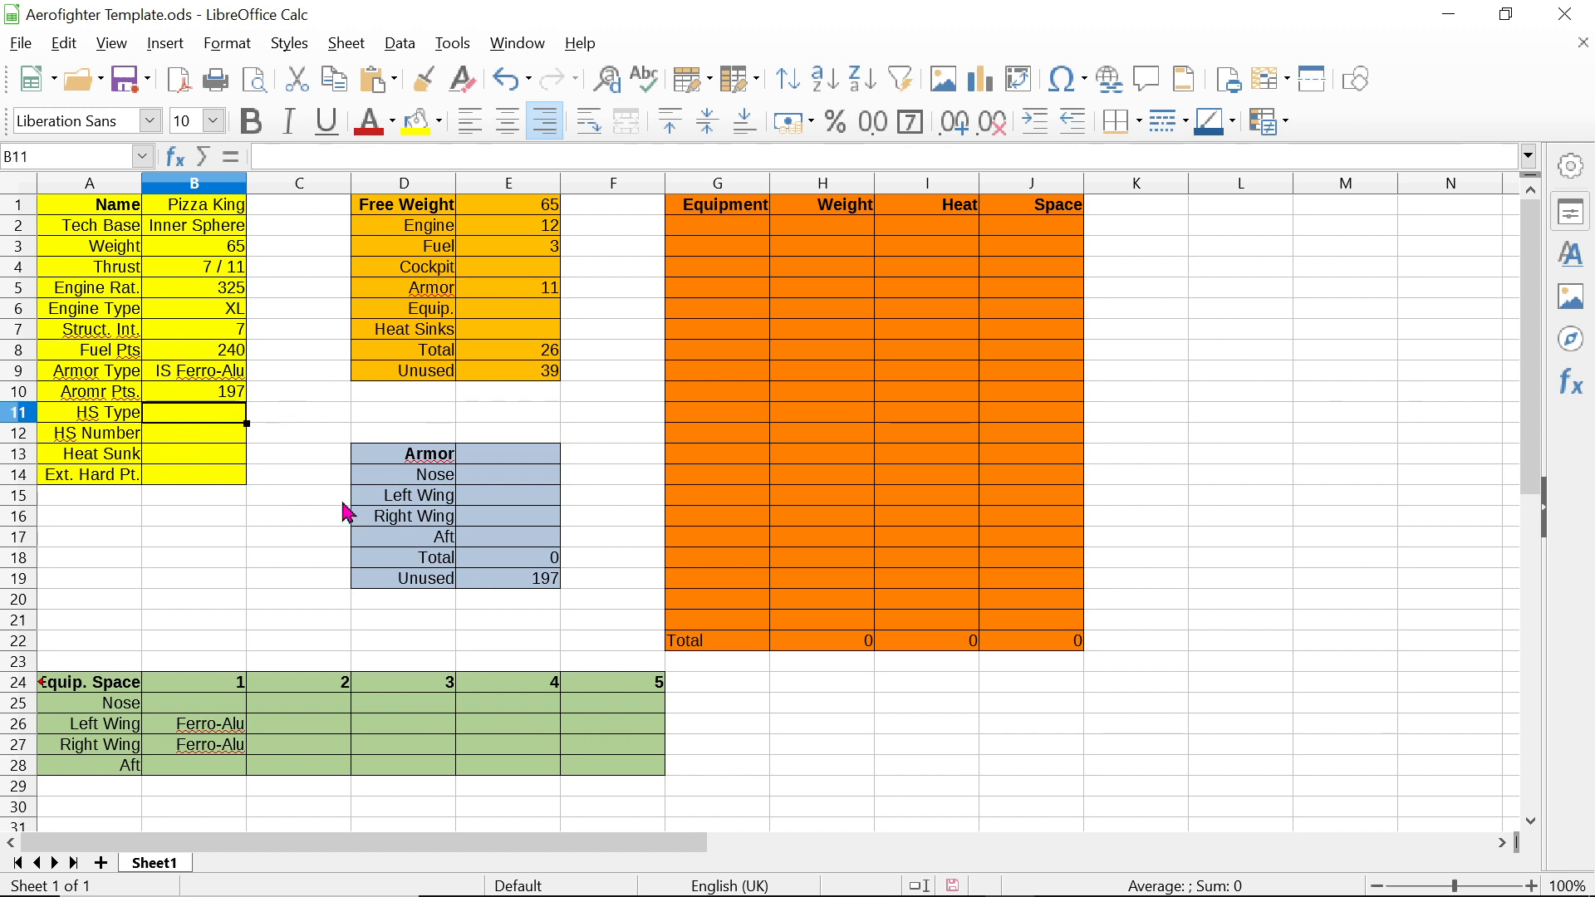
text(IS )
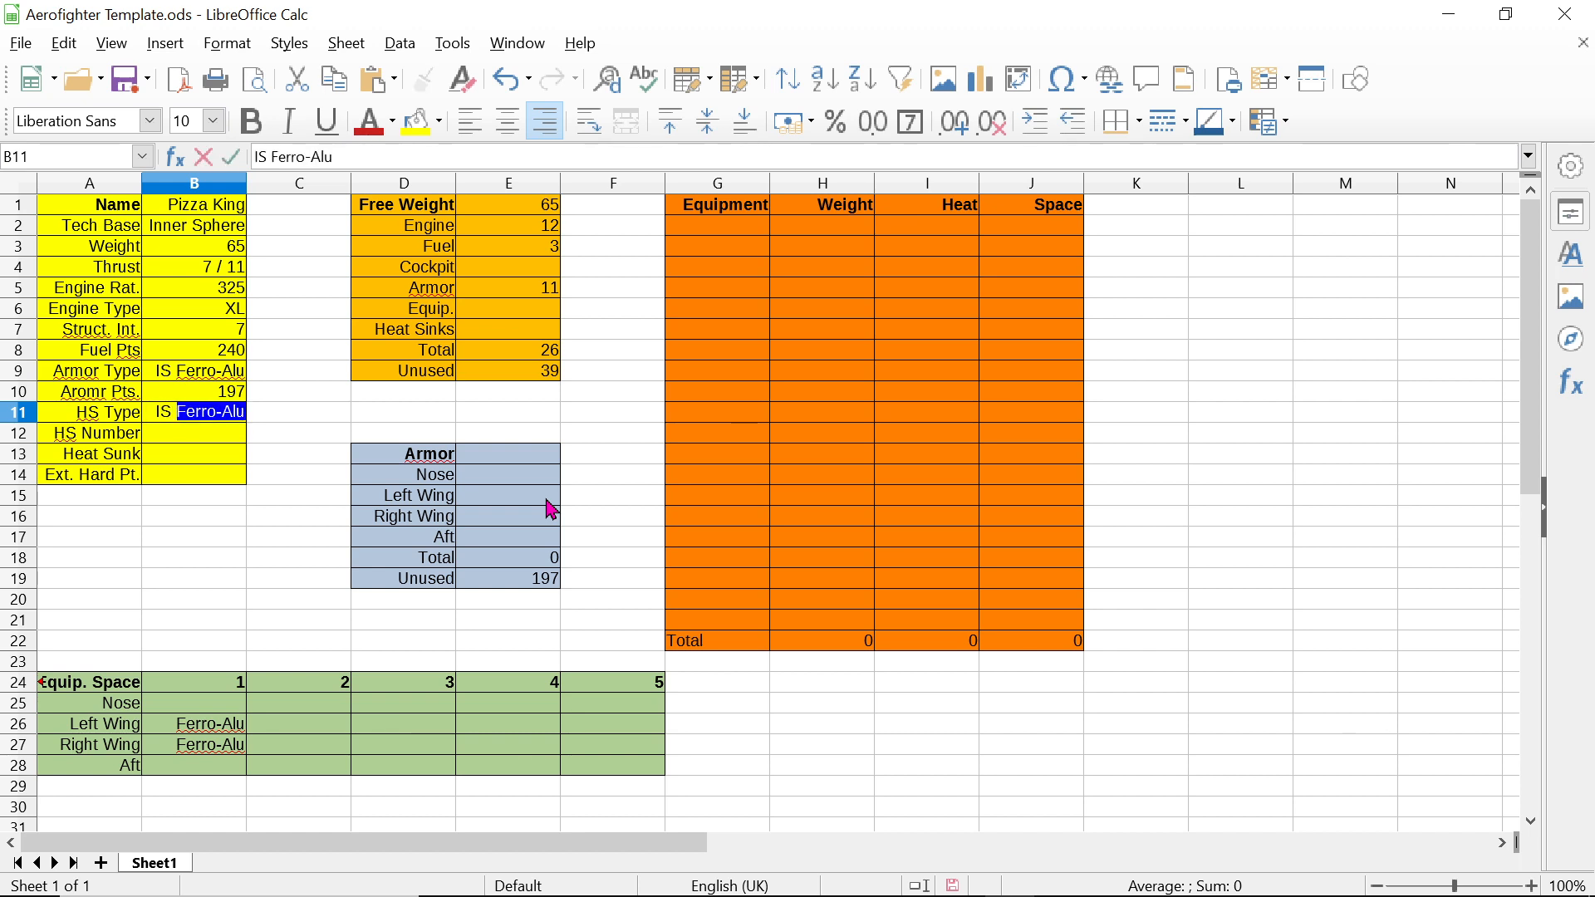
text(Double)
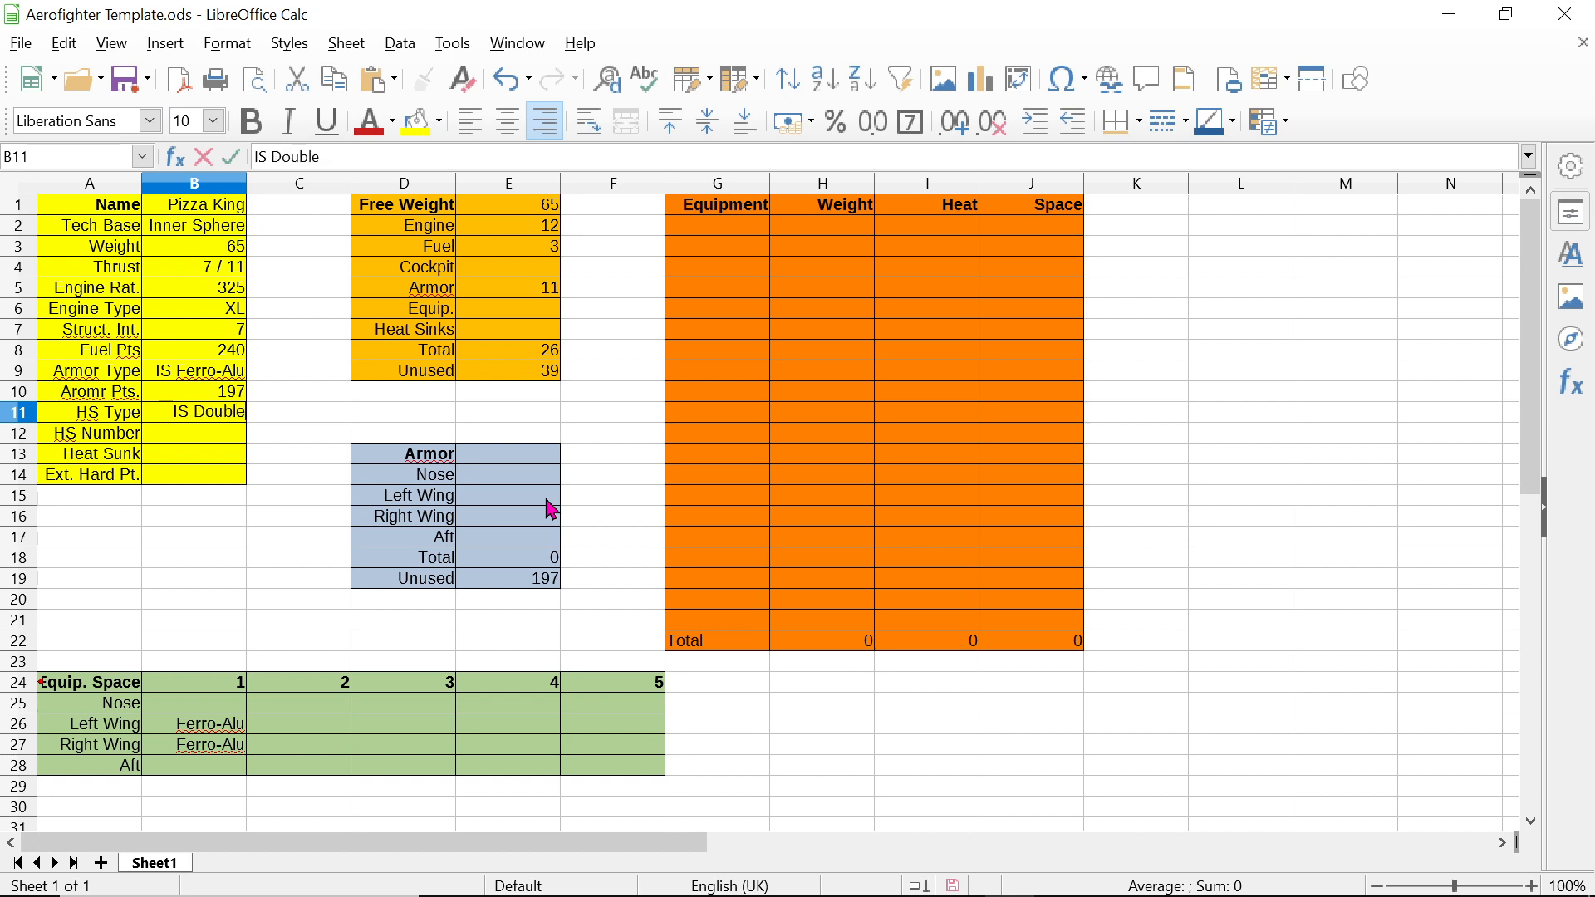
key(Return)
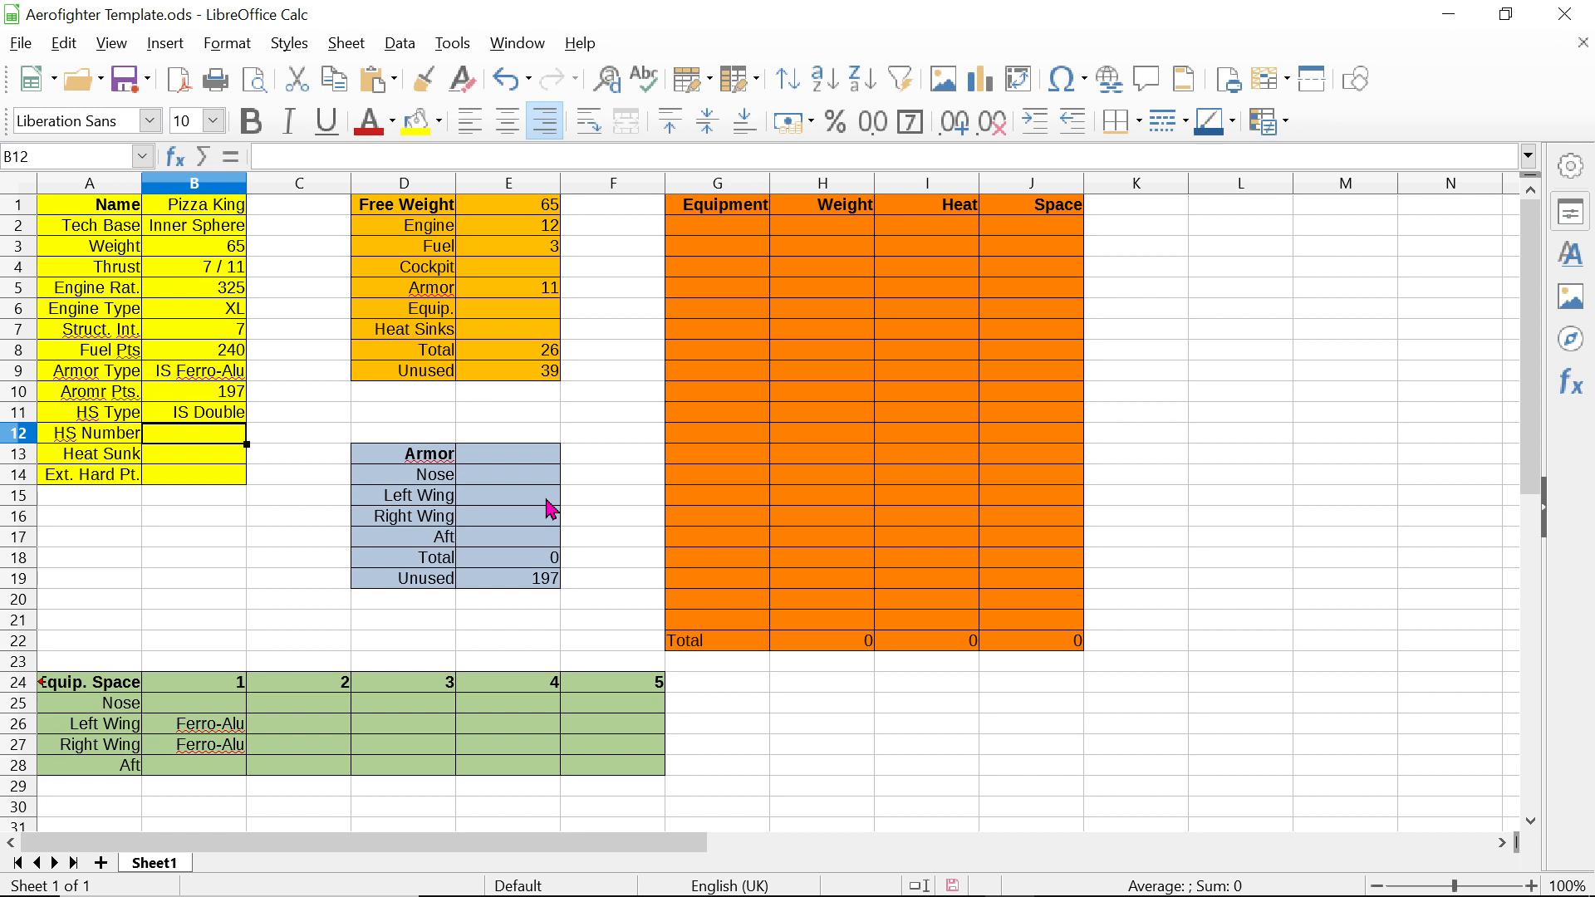
text(10)
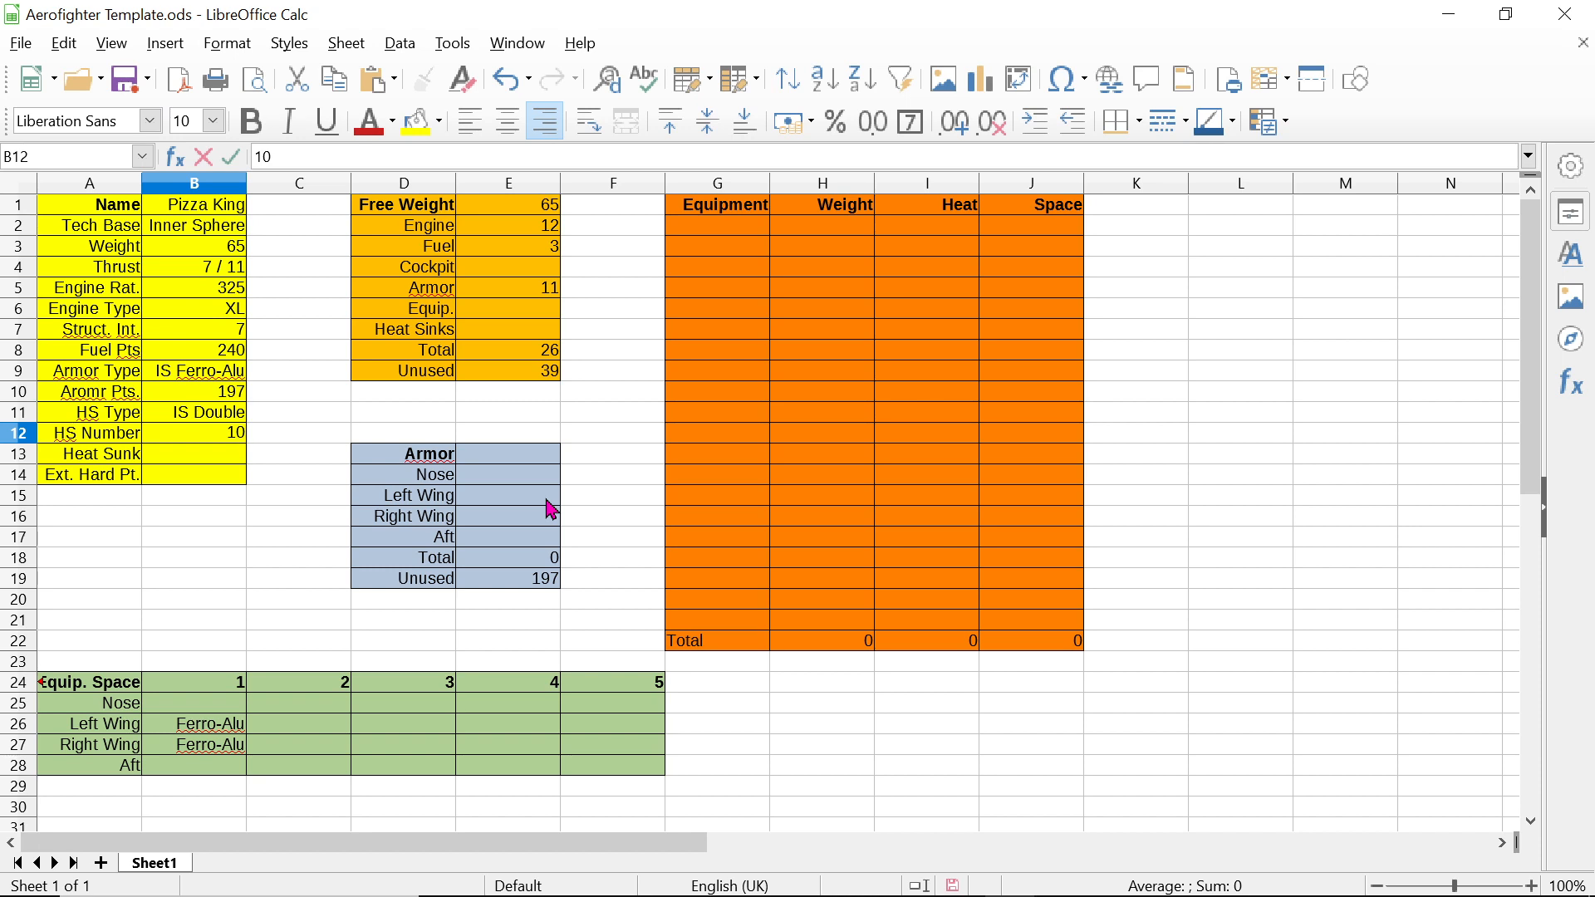
Step: Set the Heat Sunk value to 20 in the fighter's data table
click(238, 459)
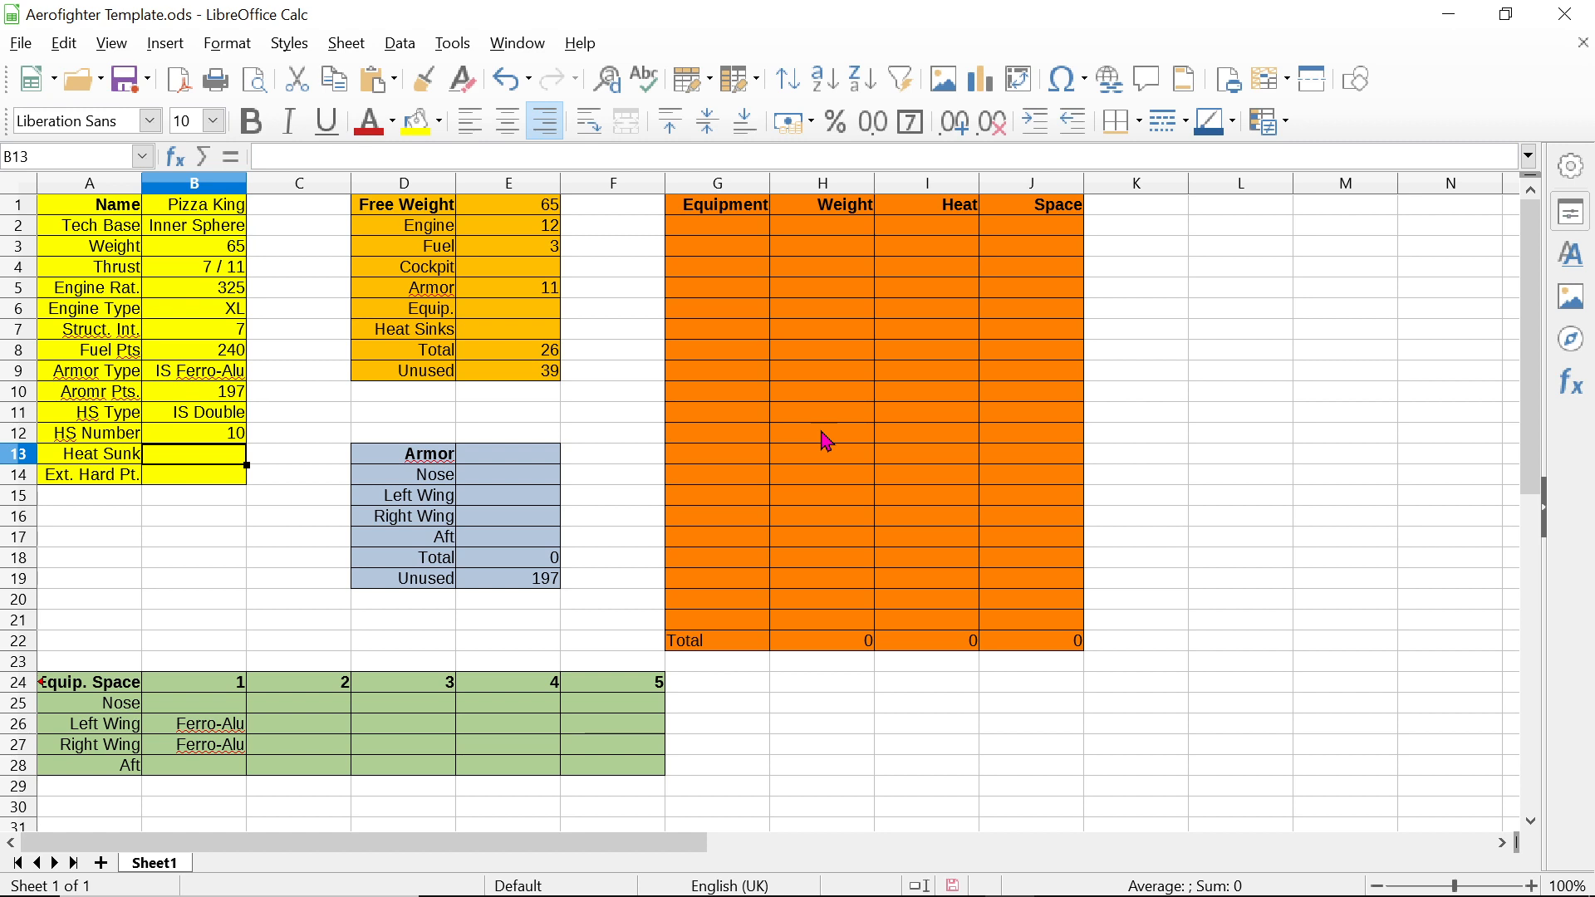
click(227, 438)
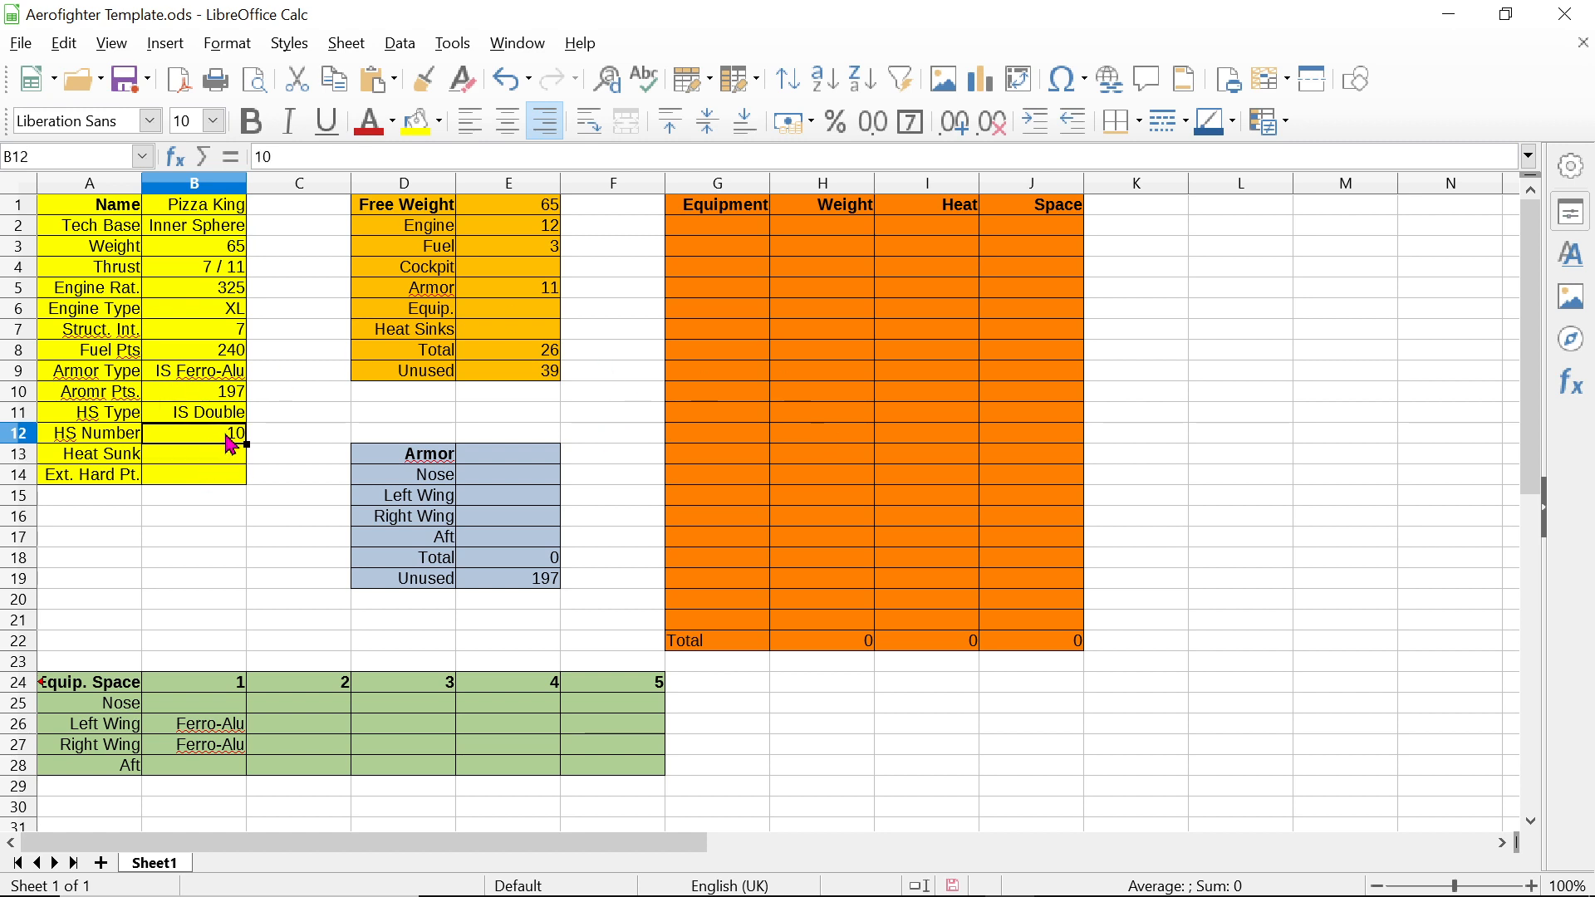
click(200, 459)
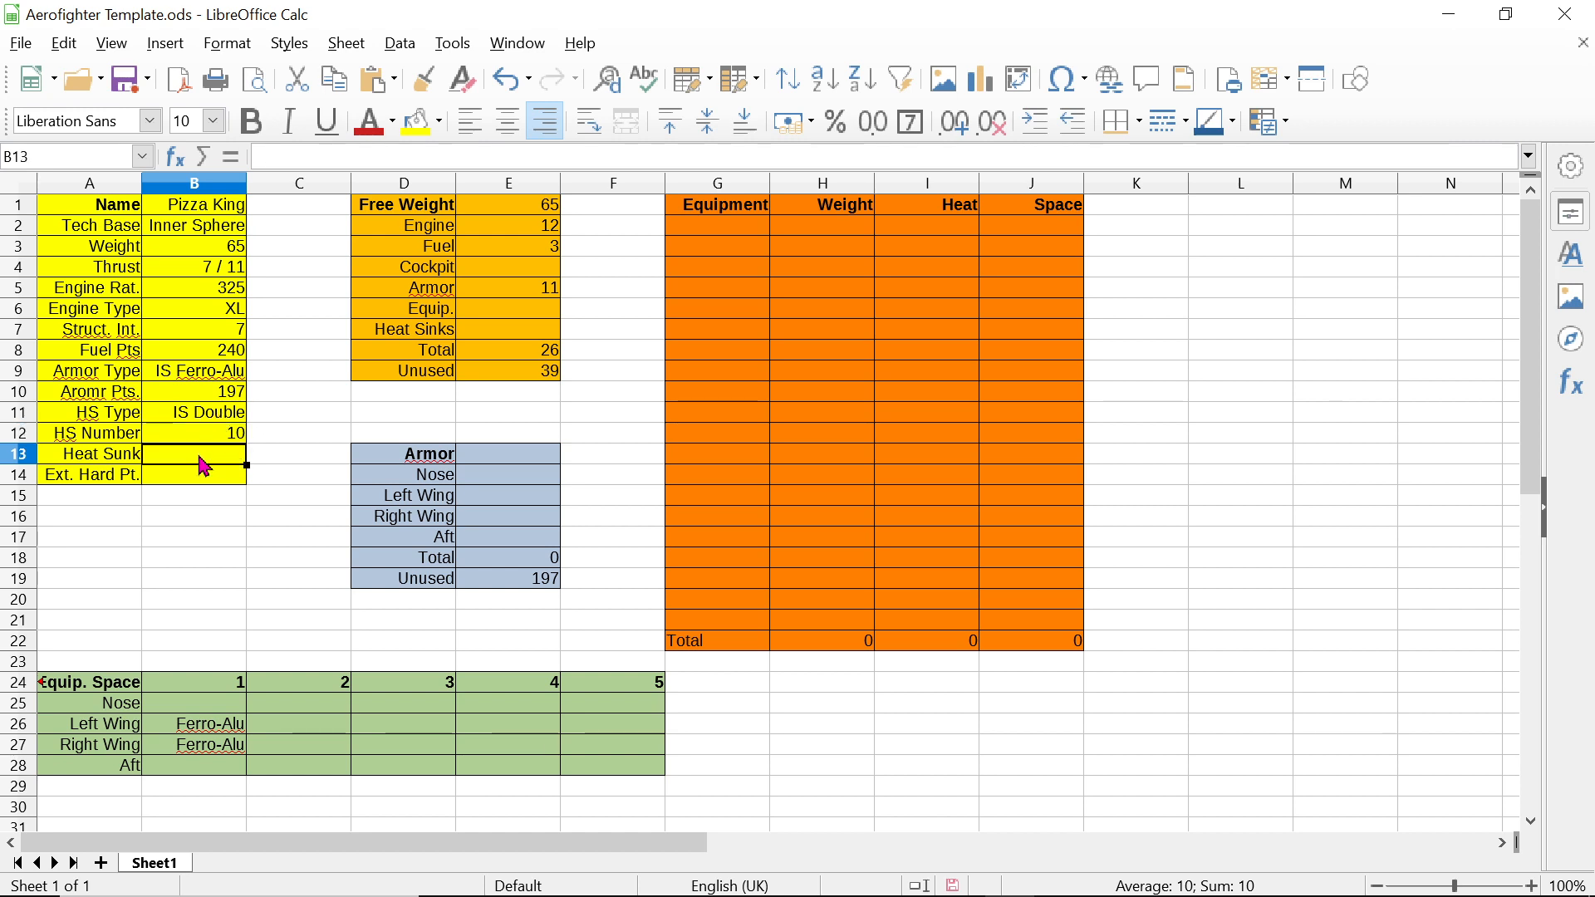
text(20)
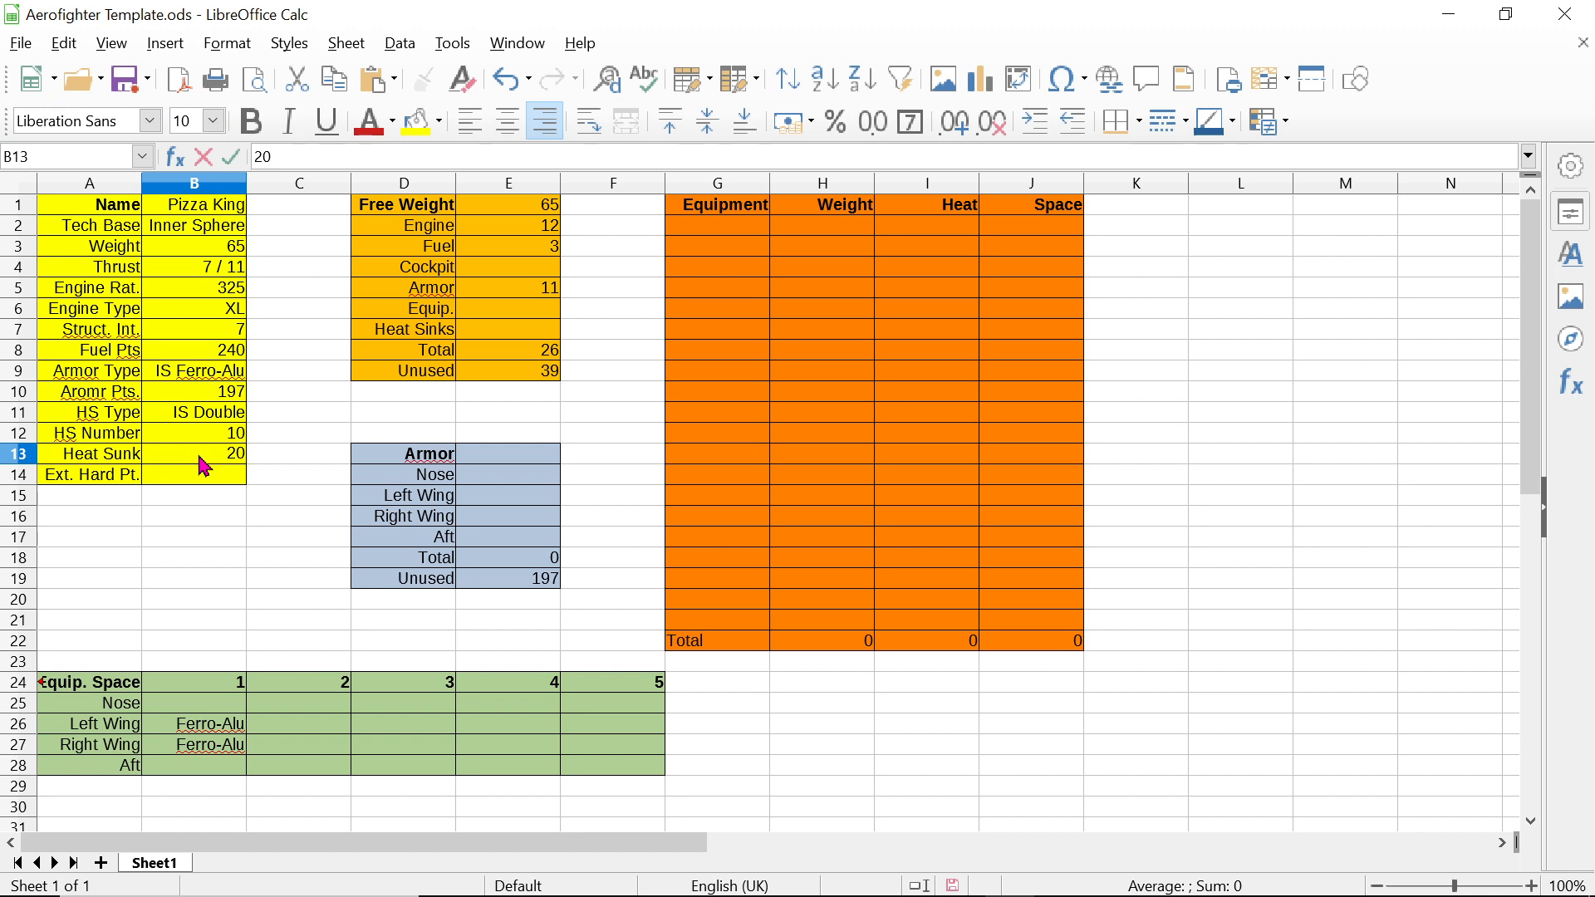
Step: Divide the weight of 65 by 5 in Calculator and enter the resulting 13 as the external hard points in the template
click(215, 482)
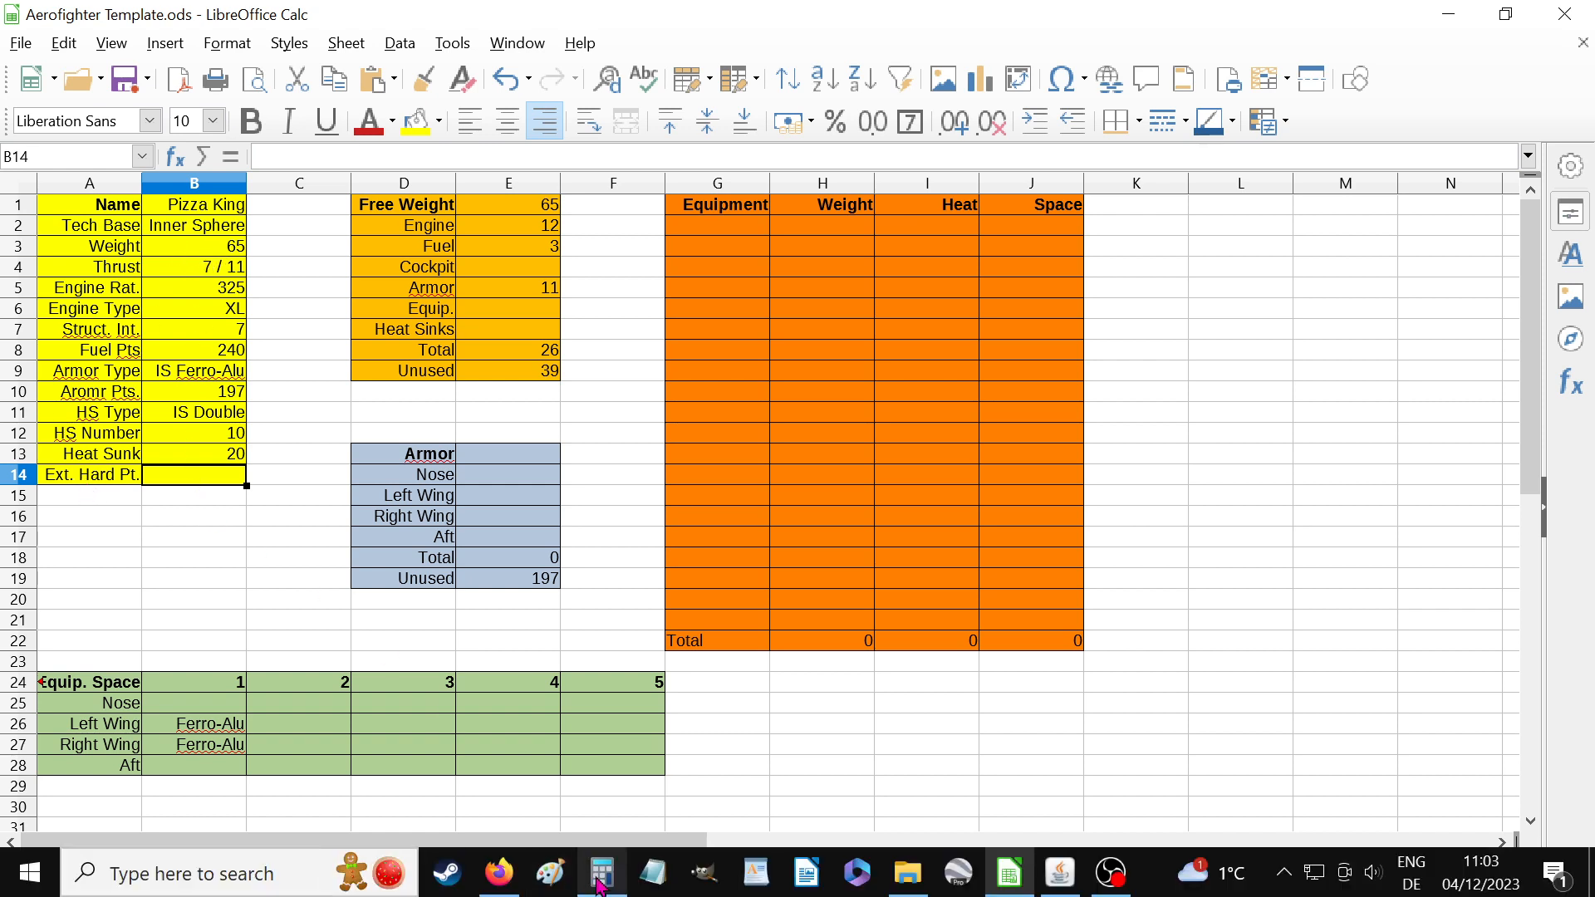
click(602, 874)
click(934, 453)
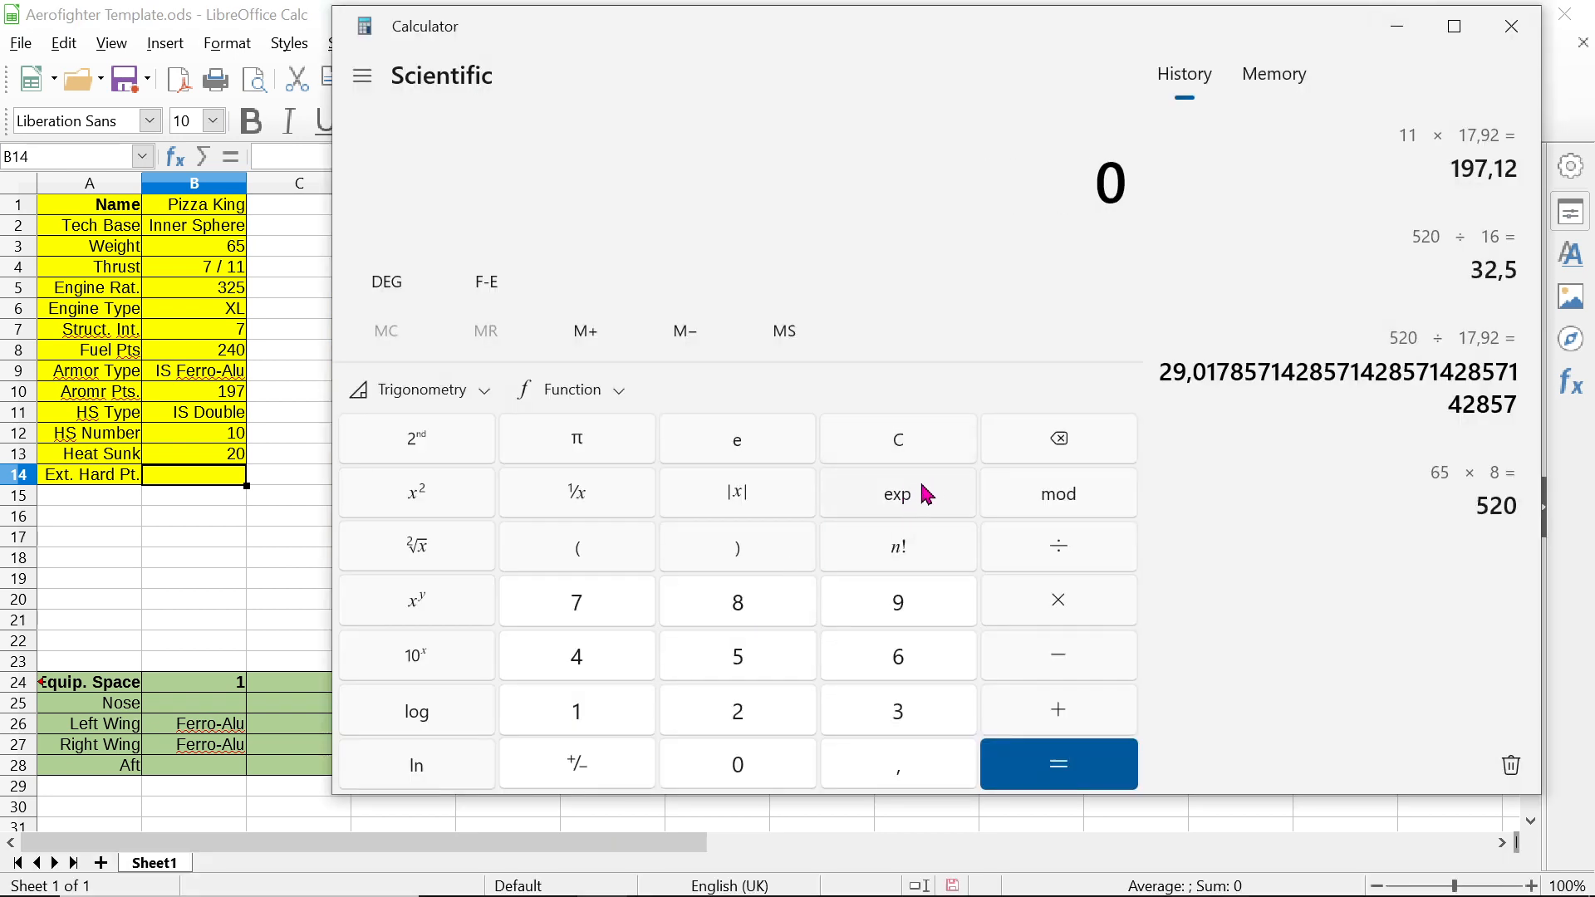
click(898, 673)
click(746, 662)
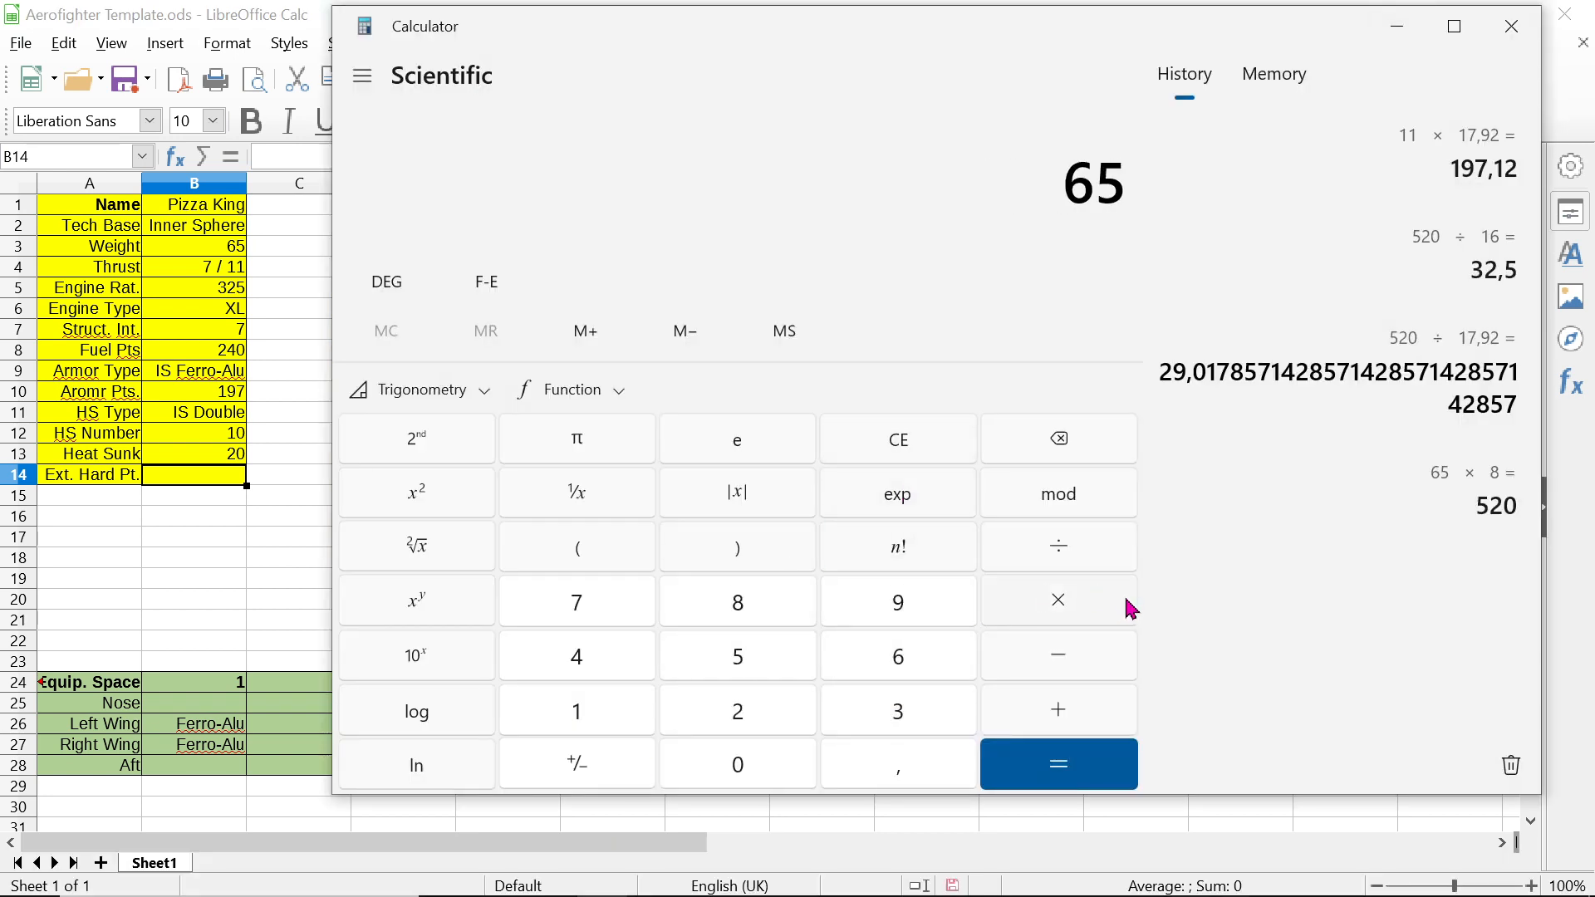
click(1084, 546)
click(713, 663)
click(1088, 768)
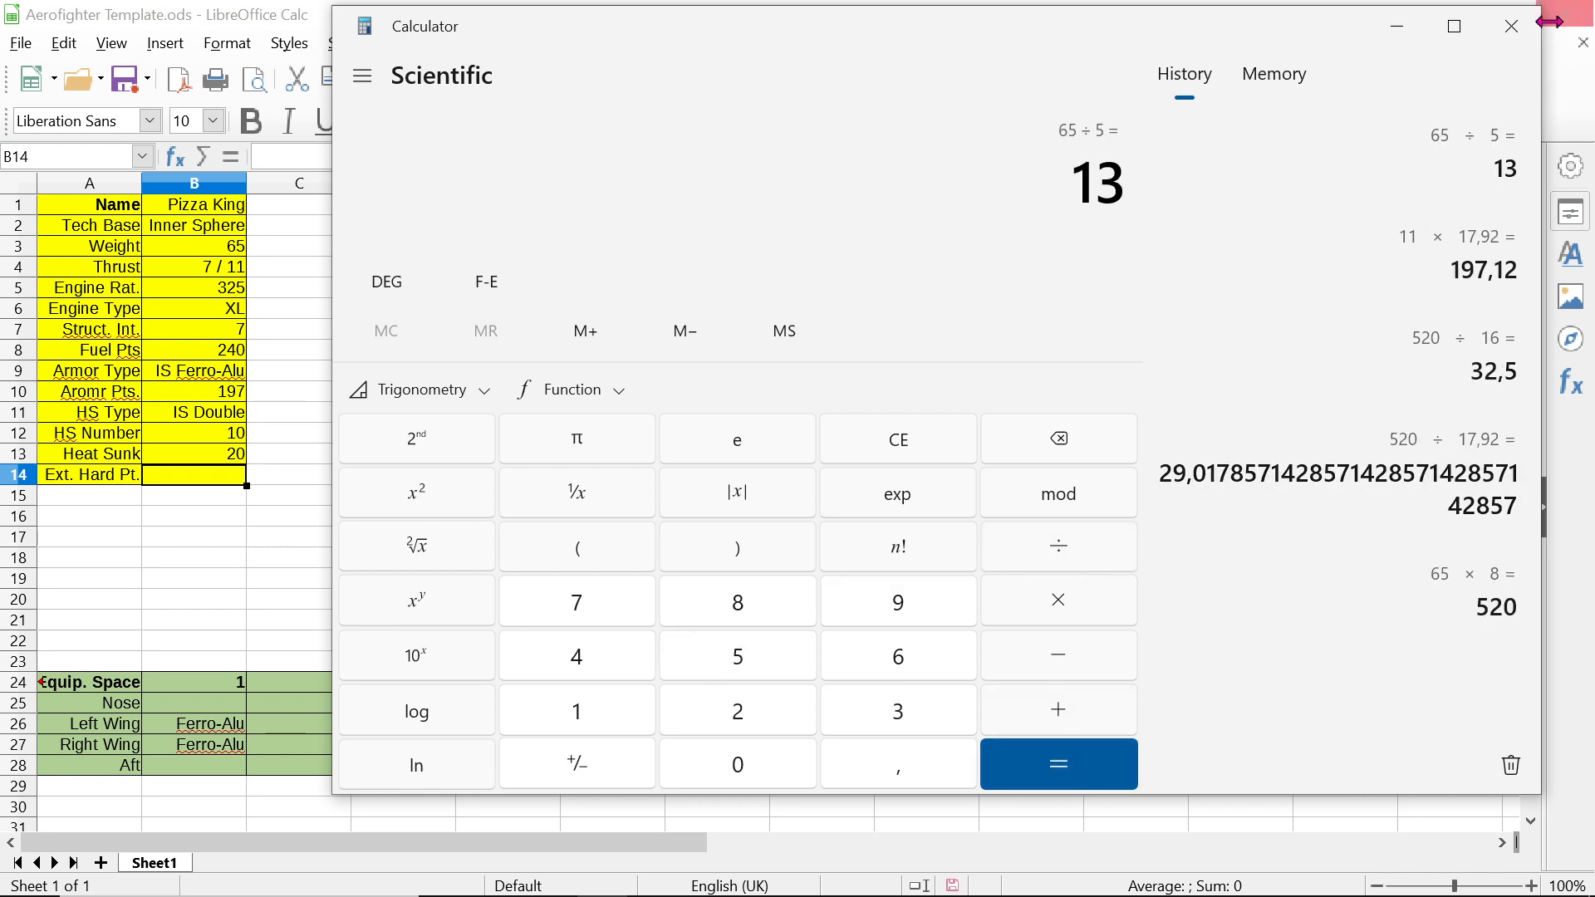
click(1397, 27)
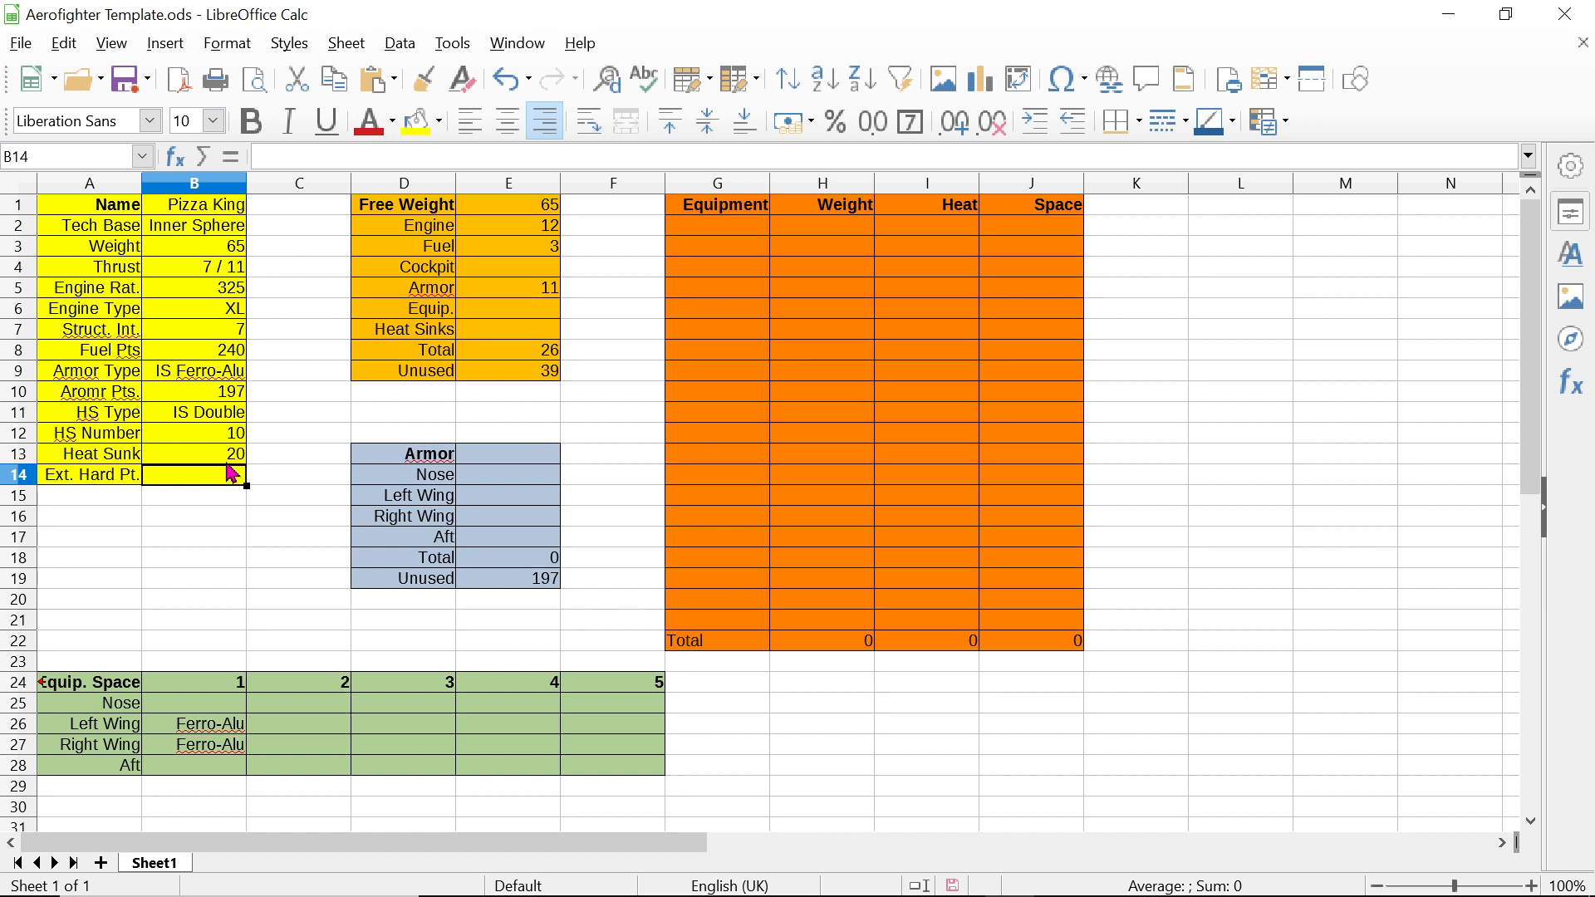
text(13)
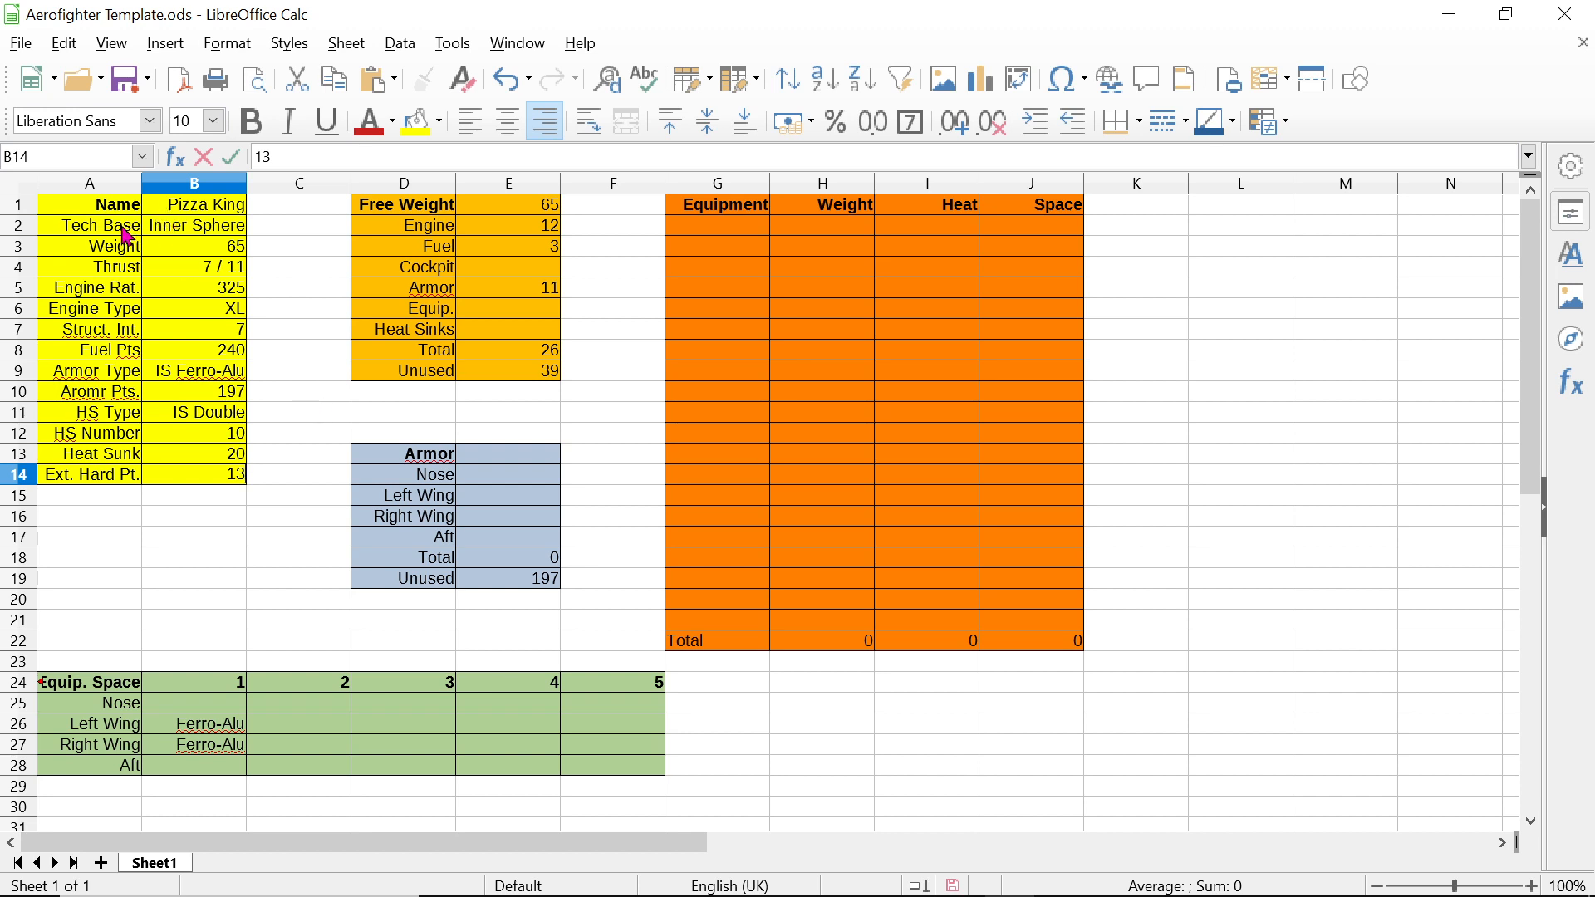
click(135, 498)
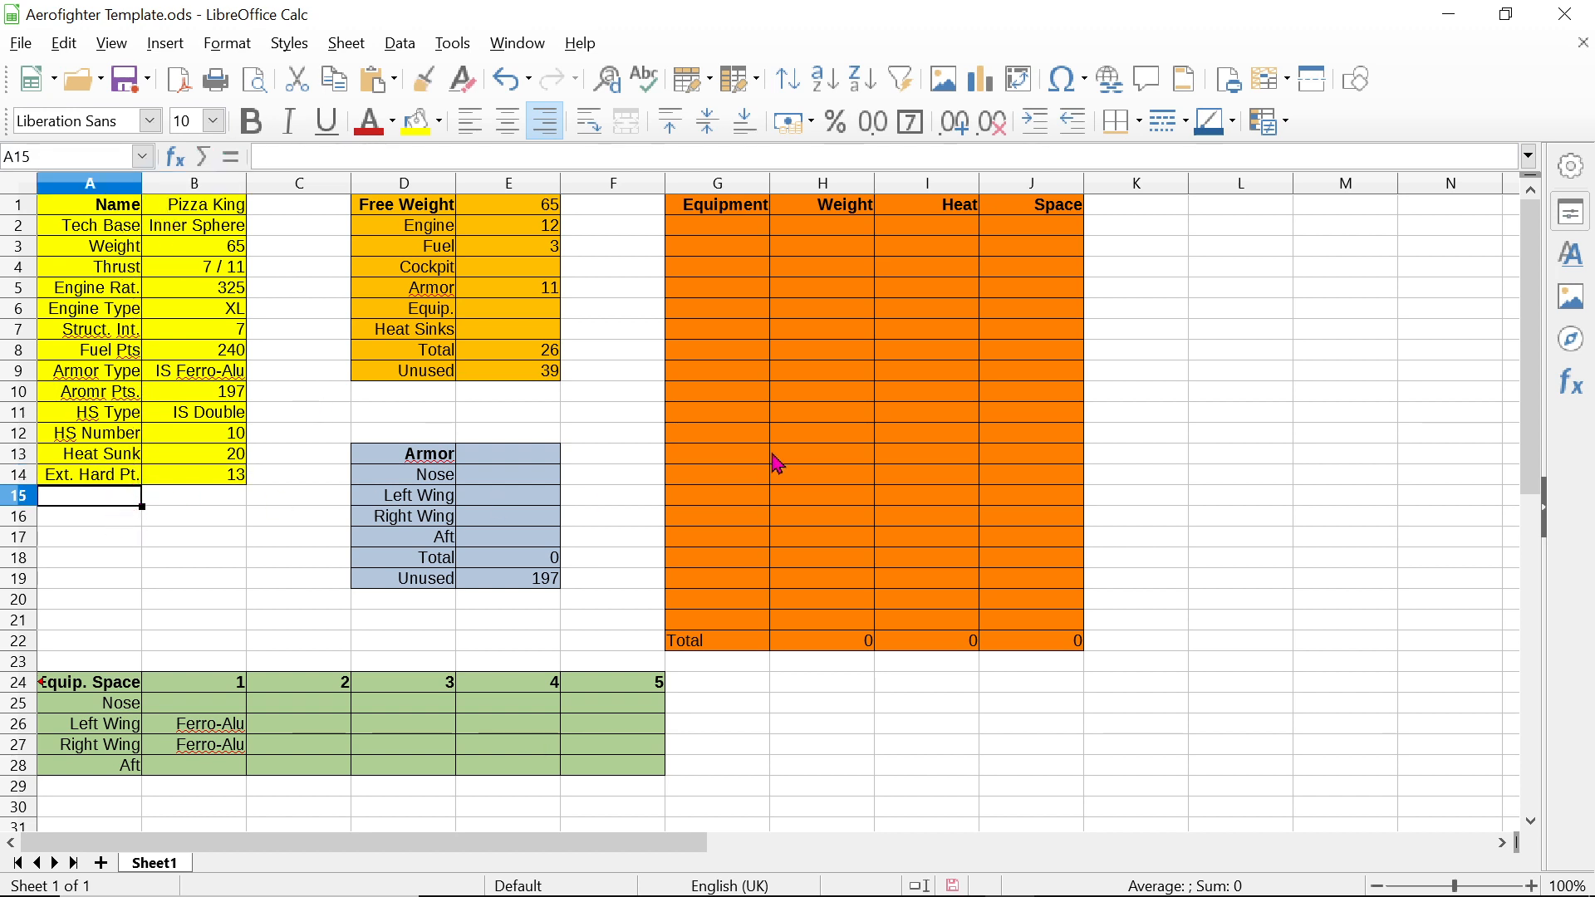
text(Cock)
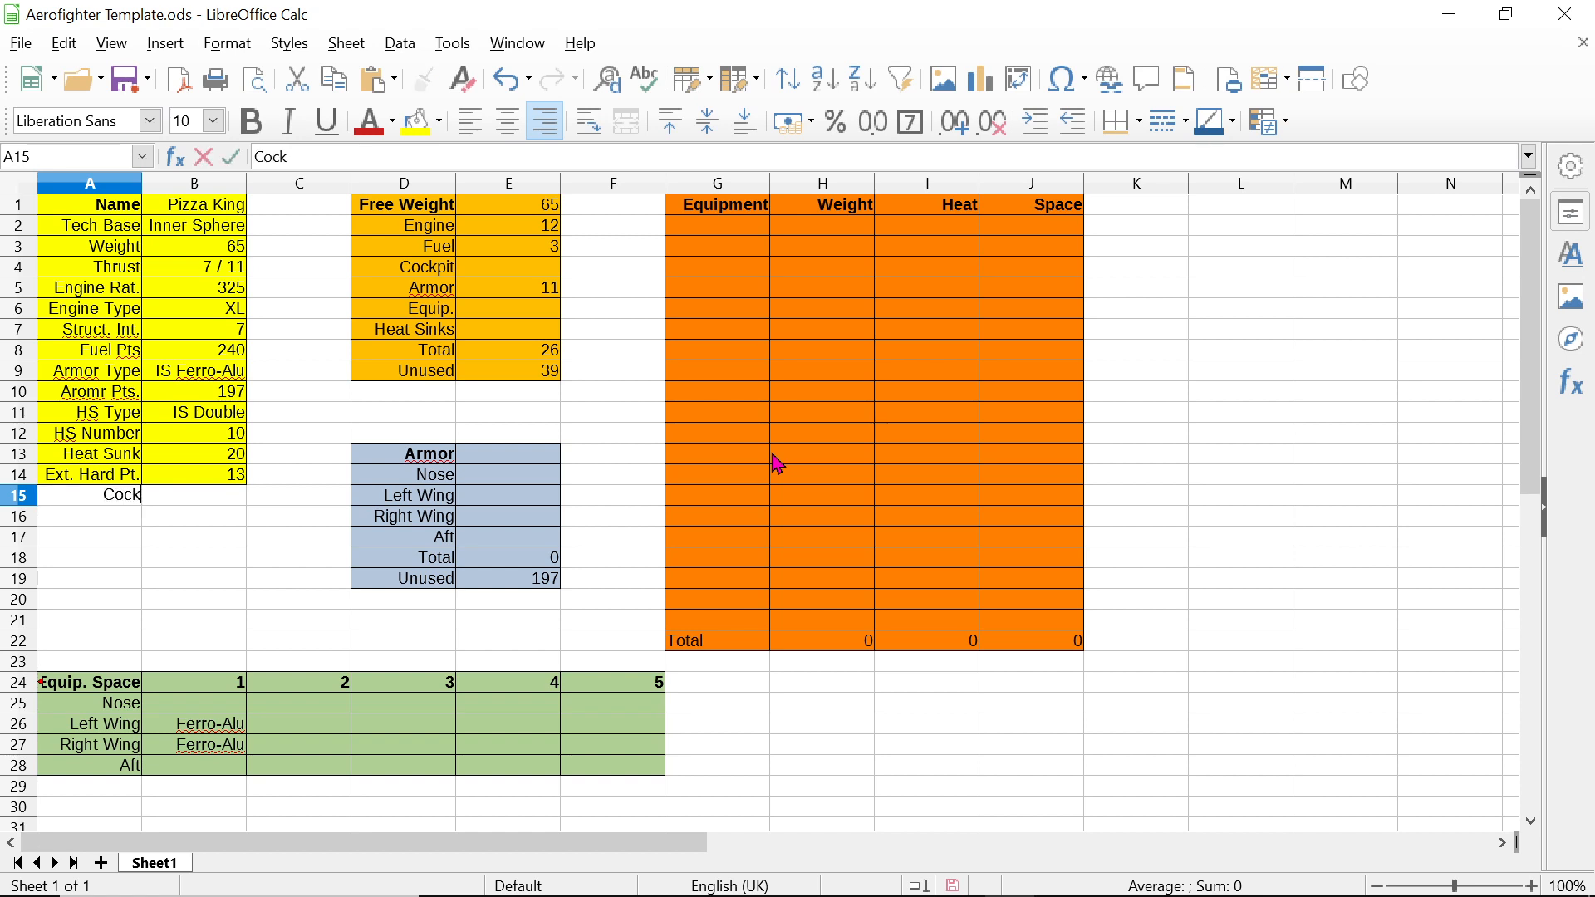
key(BackSpace)
key(BackSpace)
key(BackSpace)
key(BackSpace)
Step: Set the Cockpit weight in the Free Weight table to 3, and select the Nose cell of the Armor table
click(547, 271)
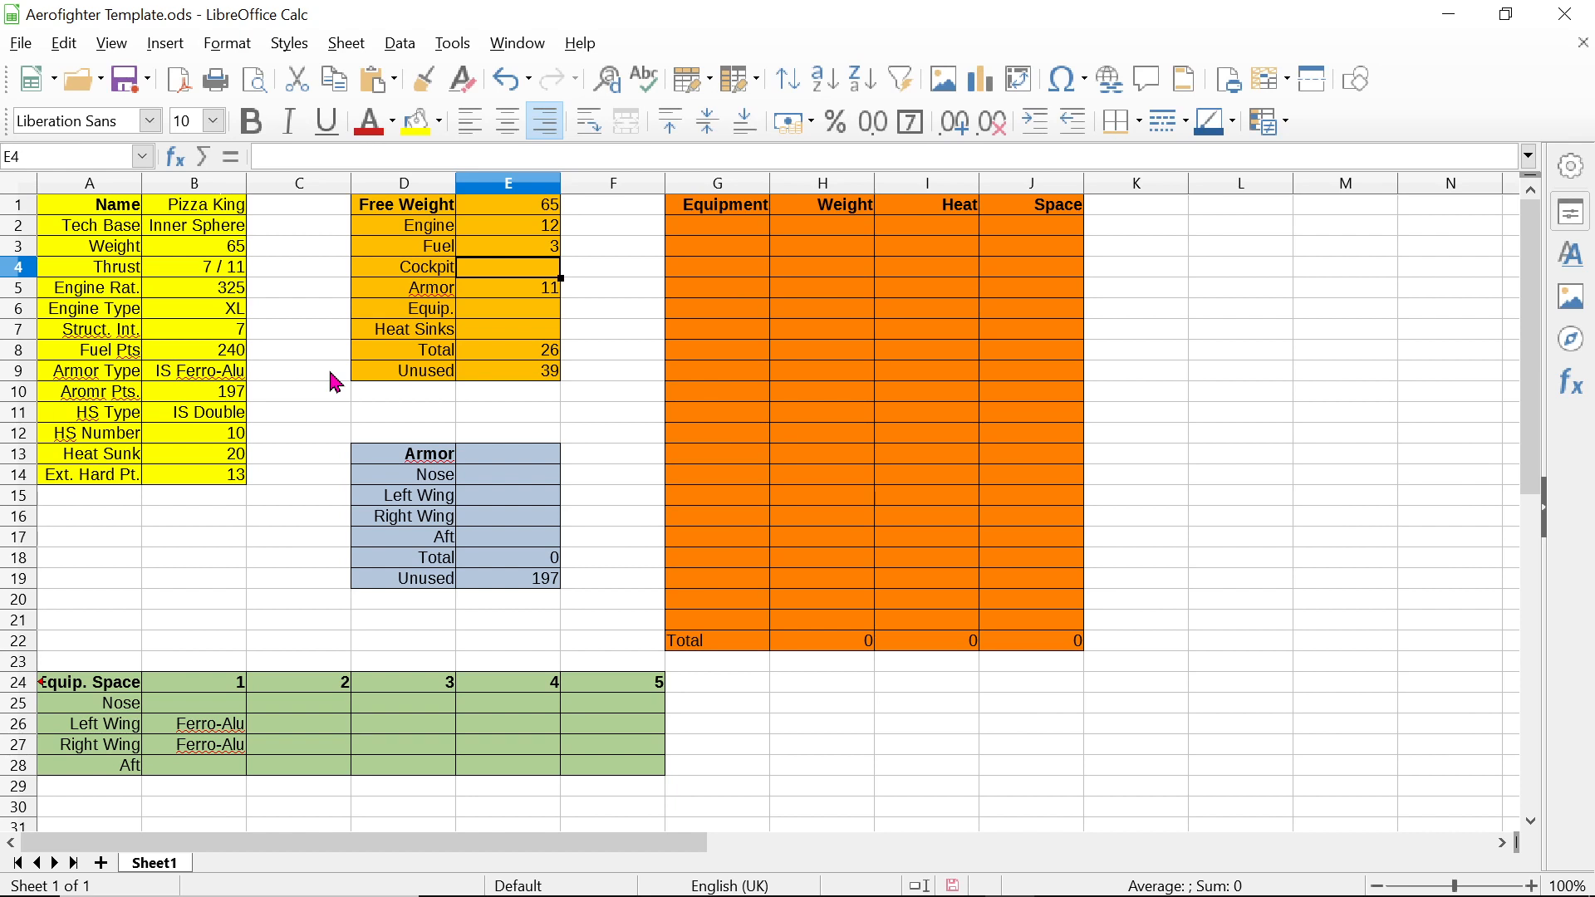
text(3)
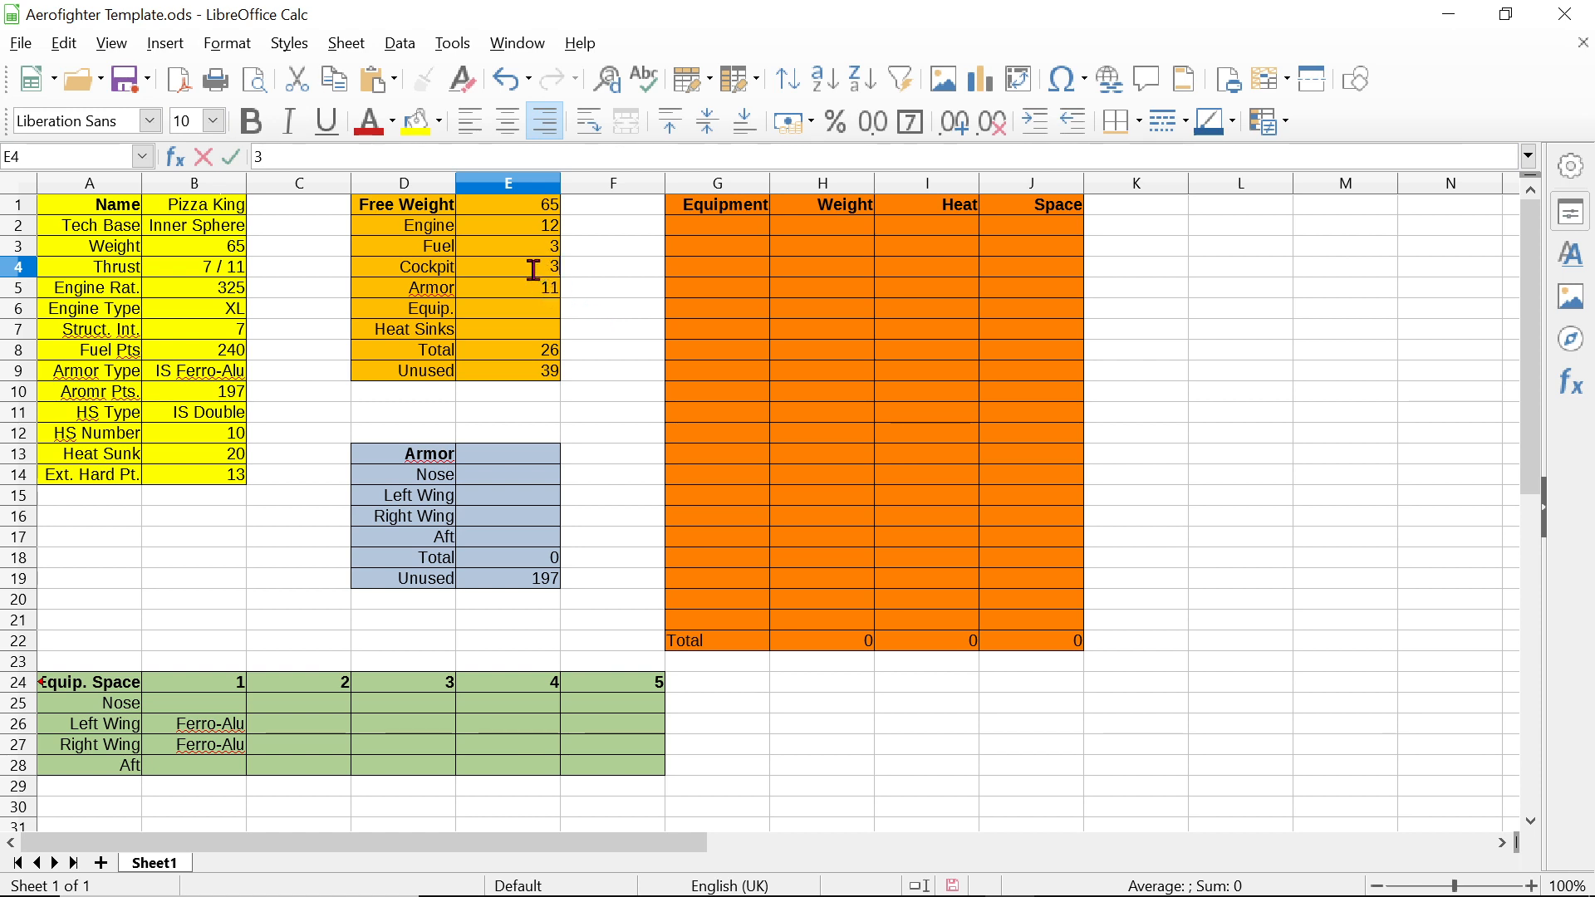
click(538, 311)
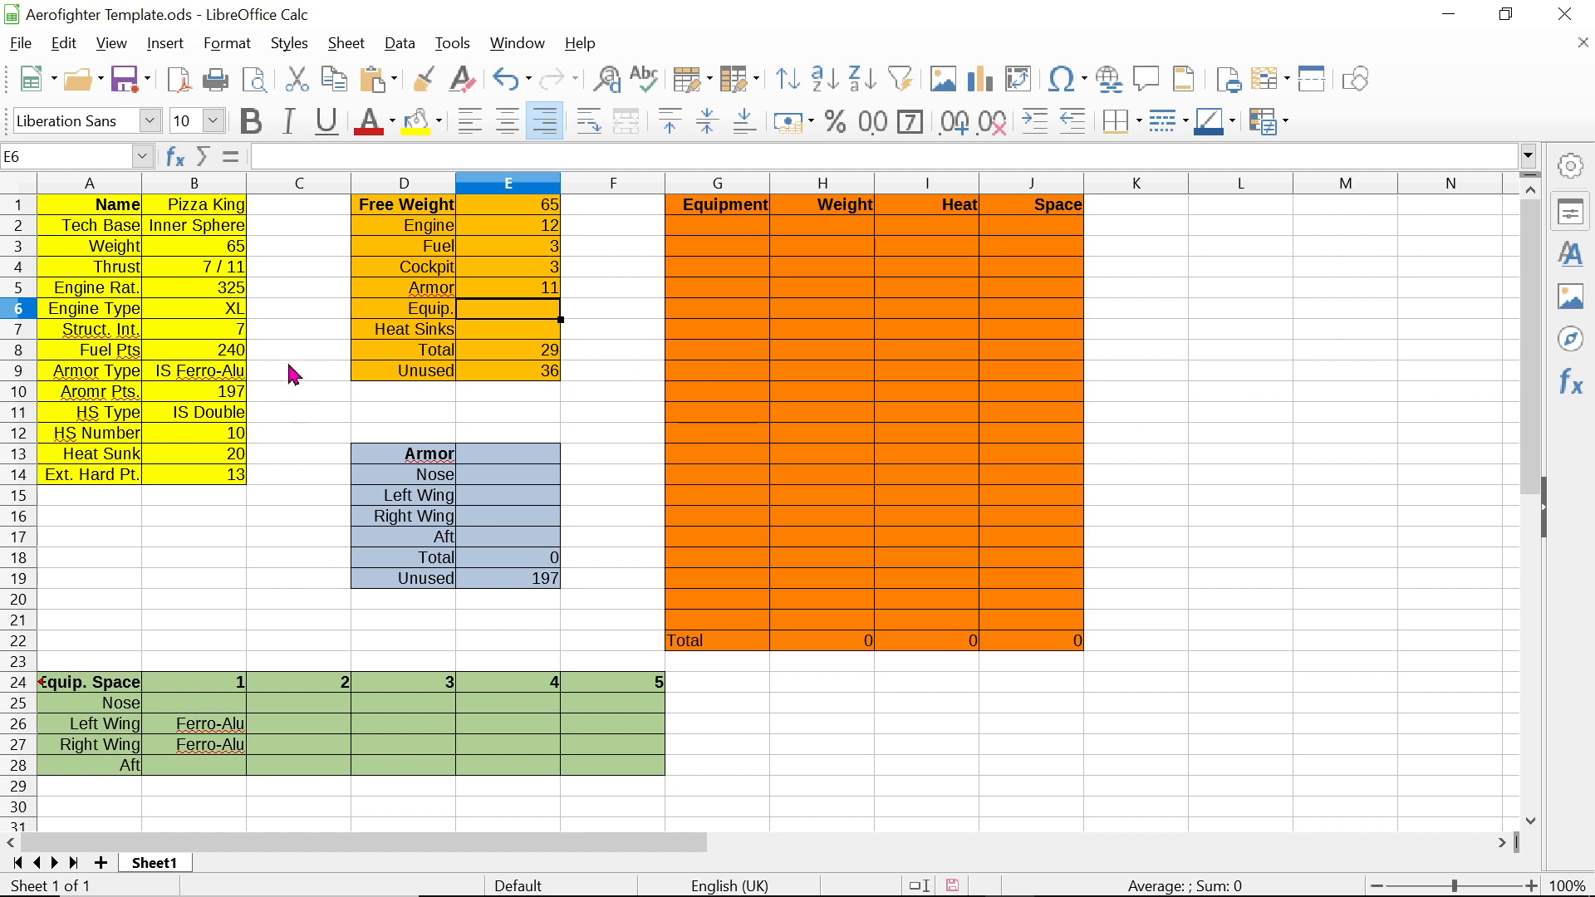
click(486, 480)
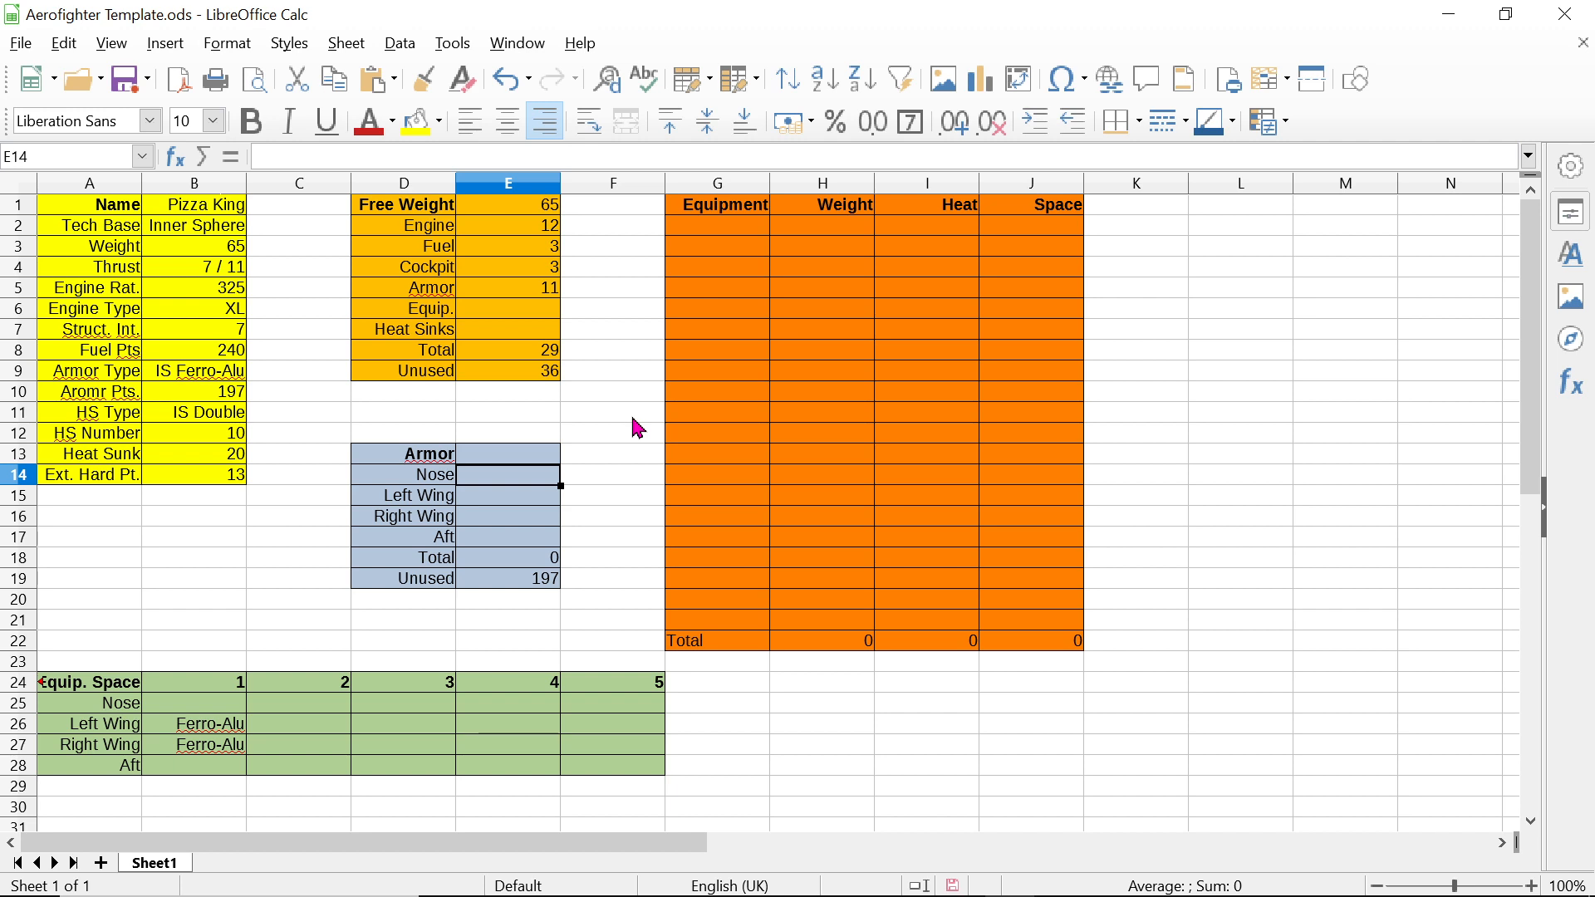
Step: Allocate 59 armor points to the Nose and 50 each to the Left Wing and Right Wing
text(59)
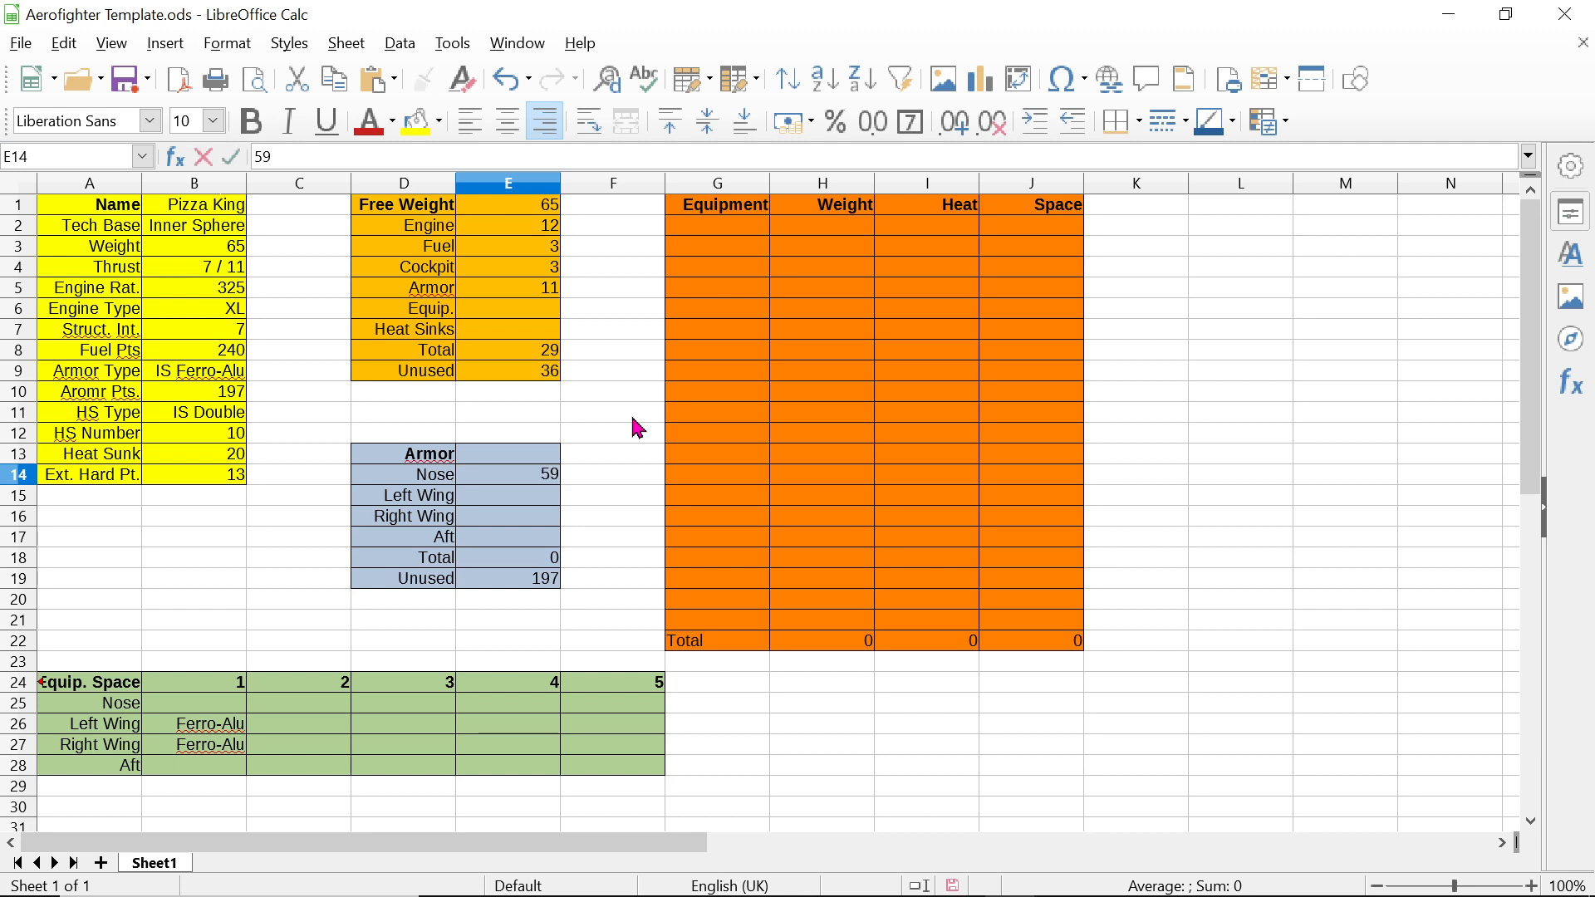
key(Return)
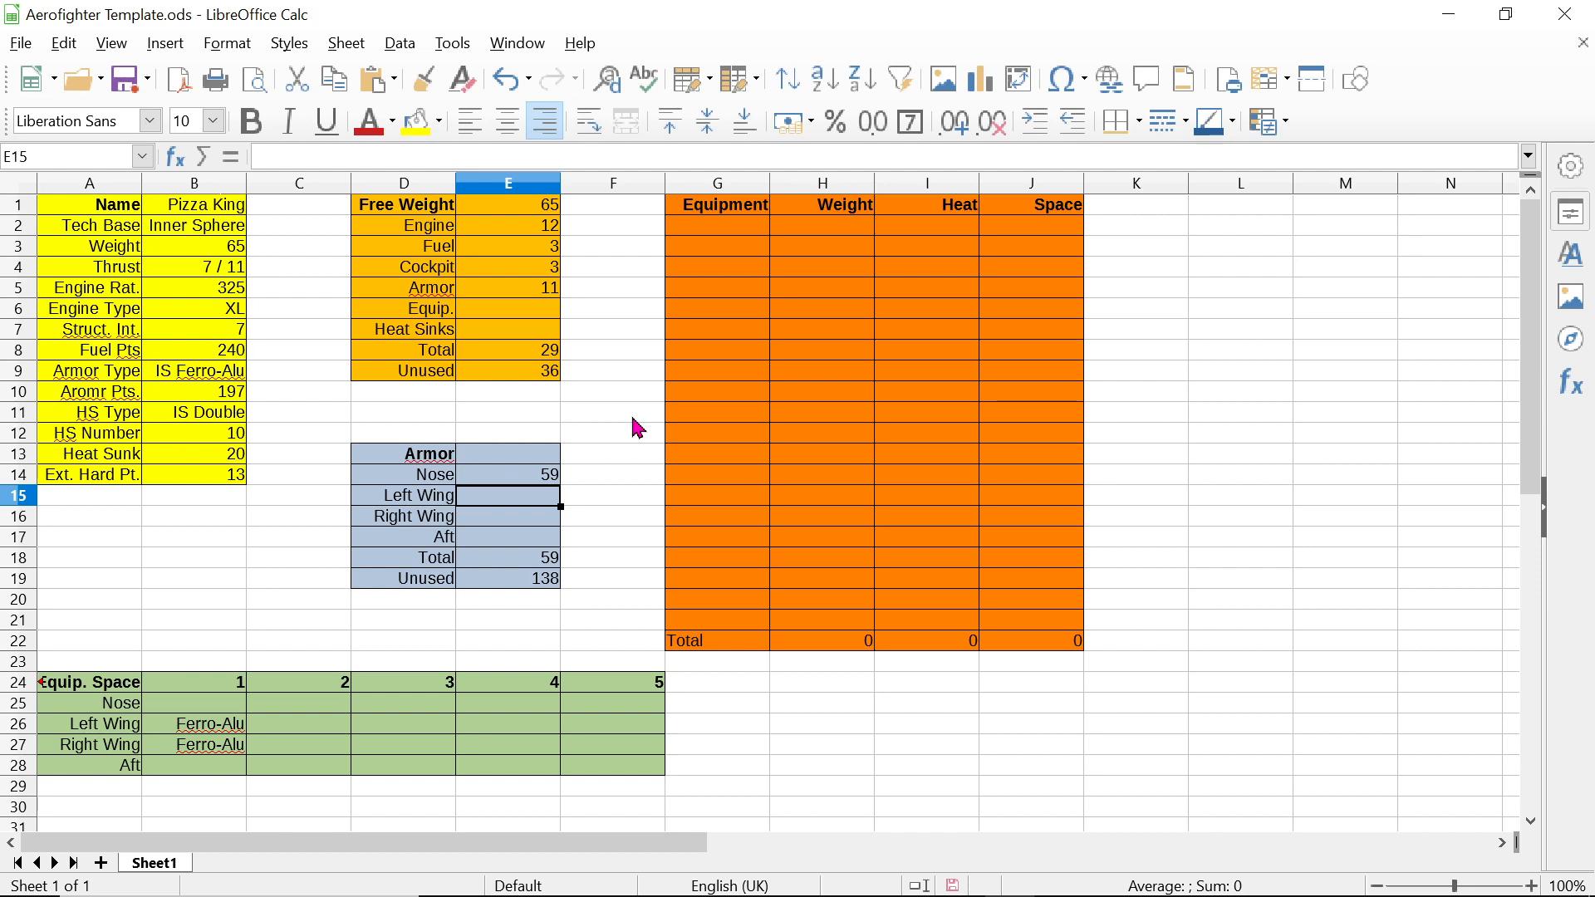
text(50)
key(Return)
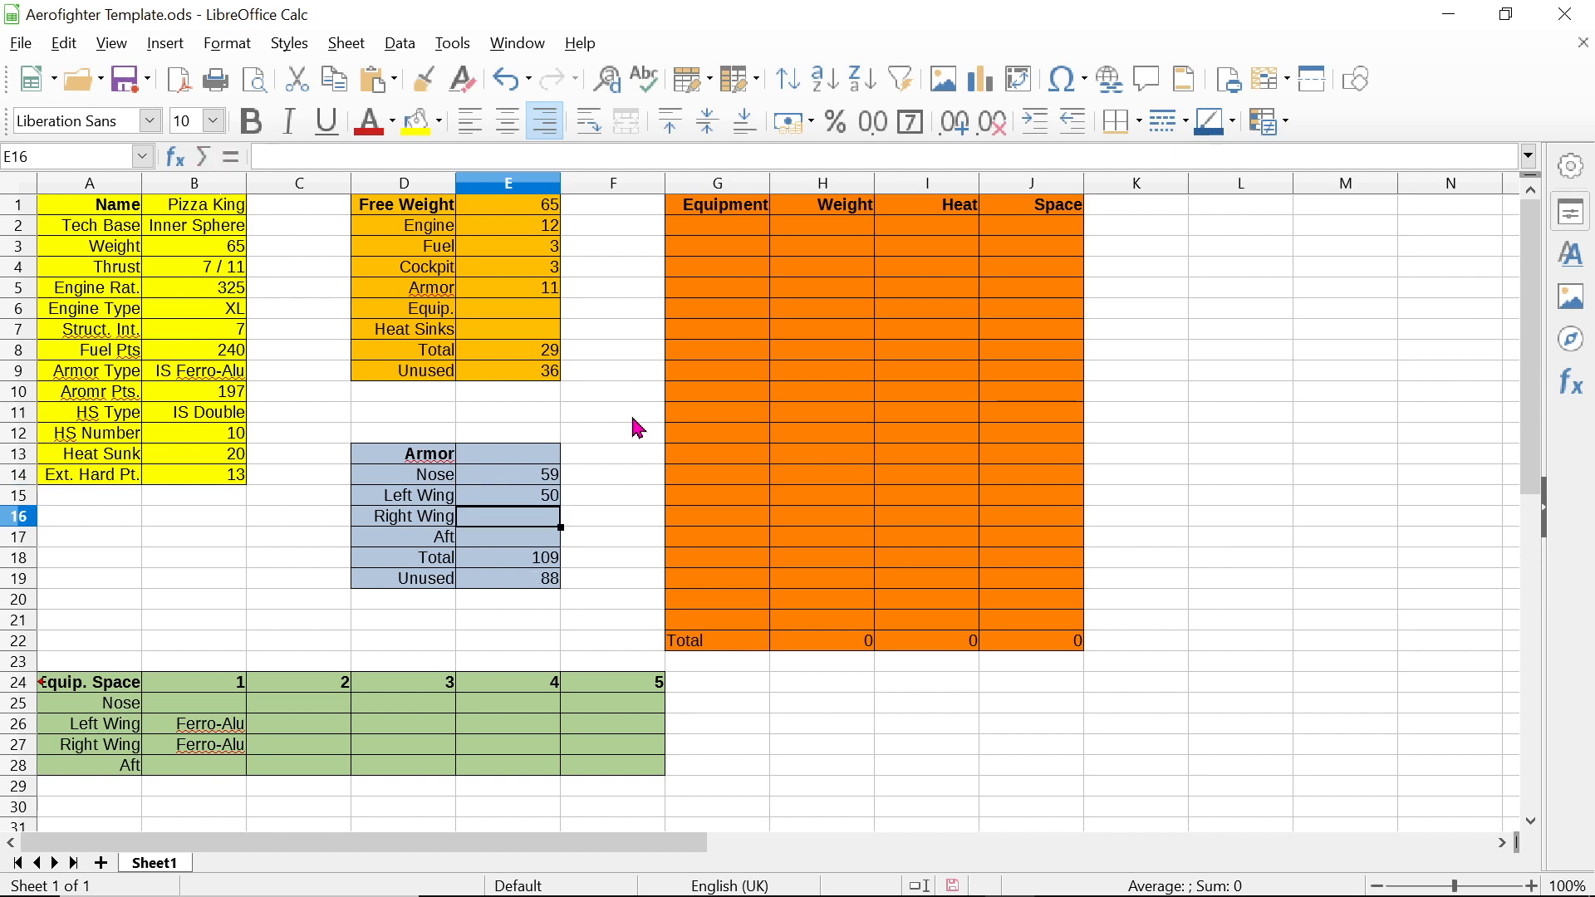
text(50)
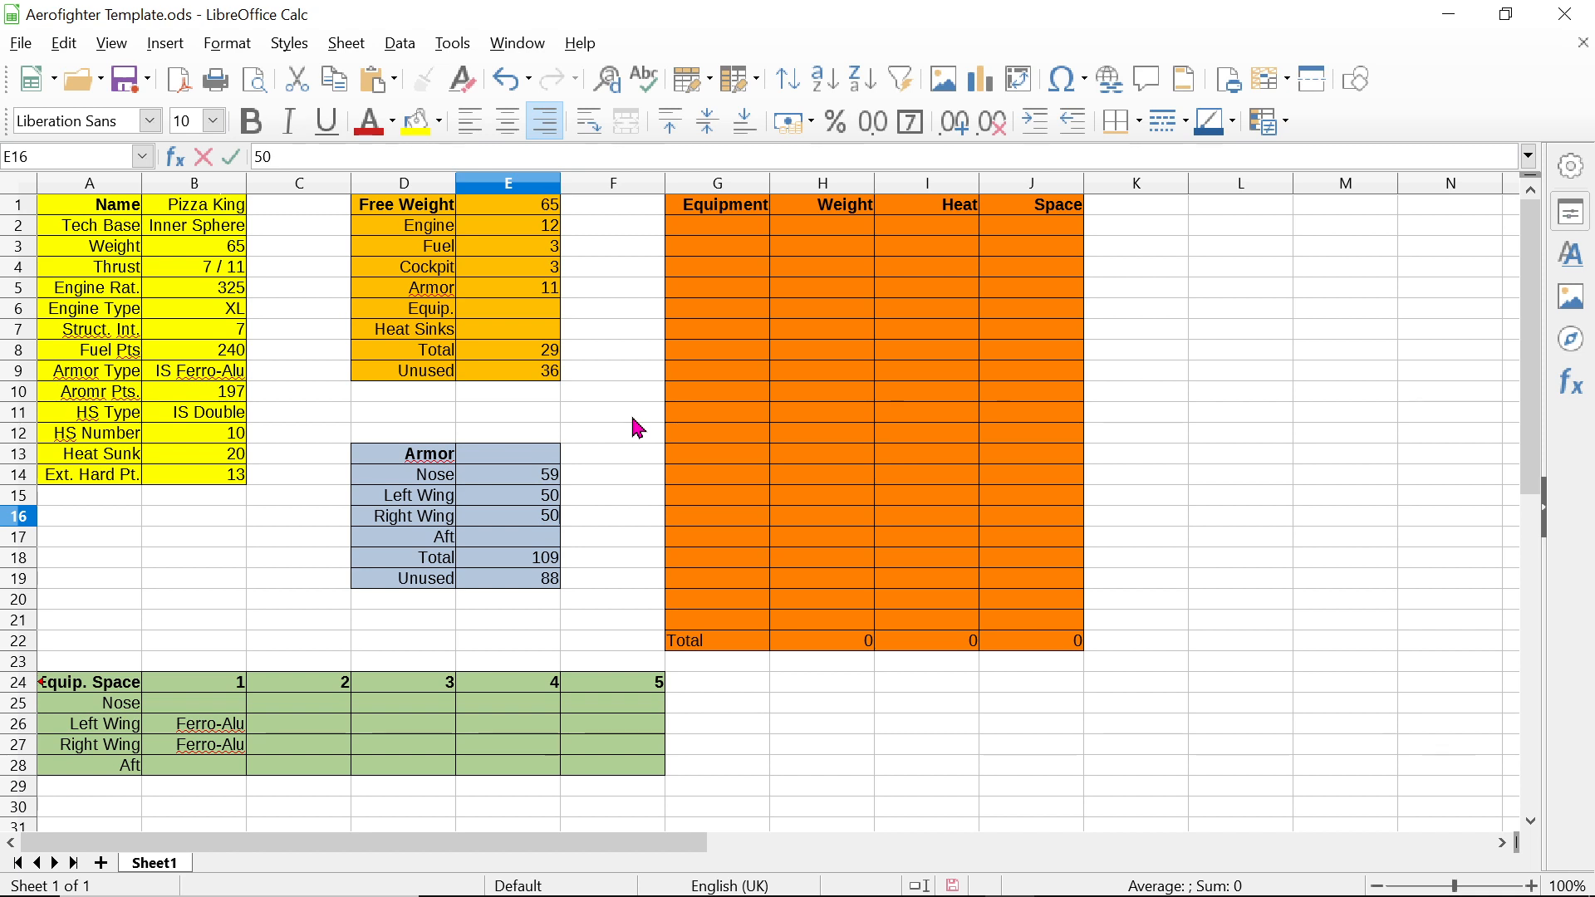
key(Return)
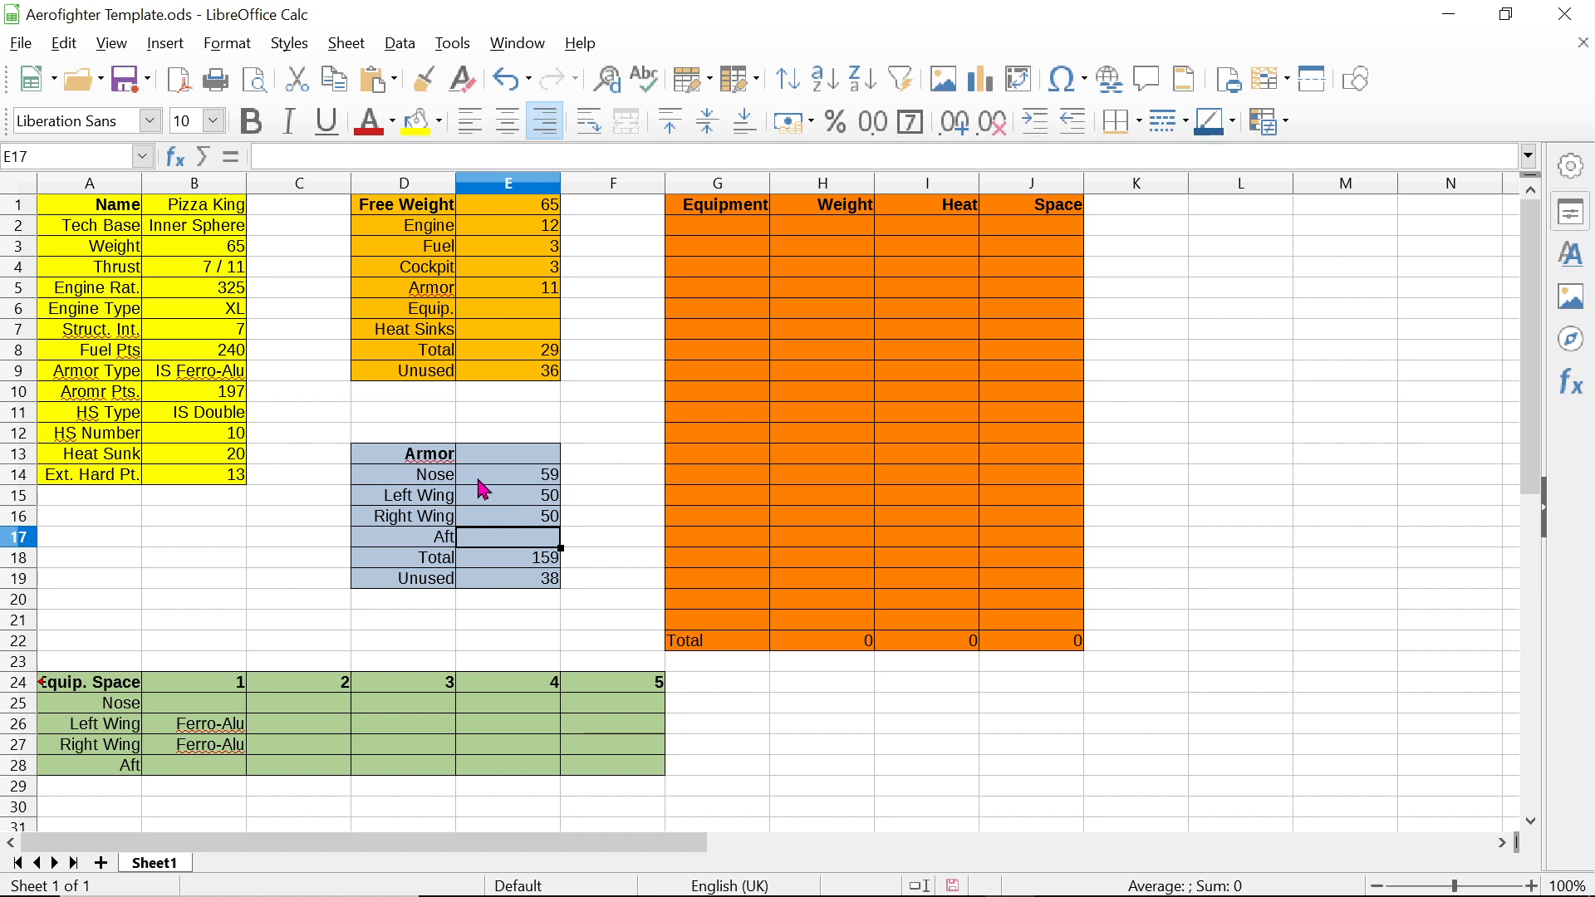
Step: Assign the remaining 38 armor points to the Aft in the Armor table
click(463, 580)
click(523, 544)
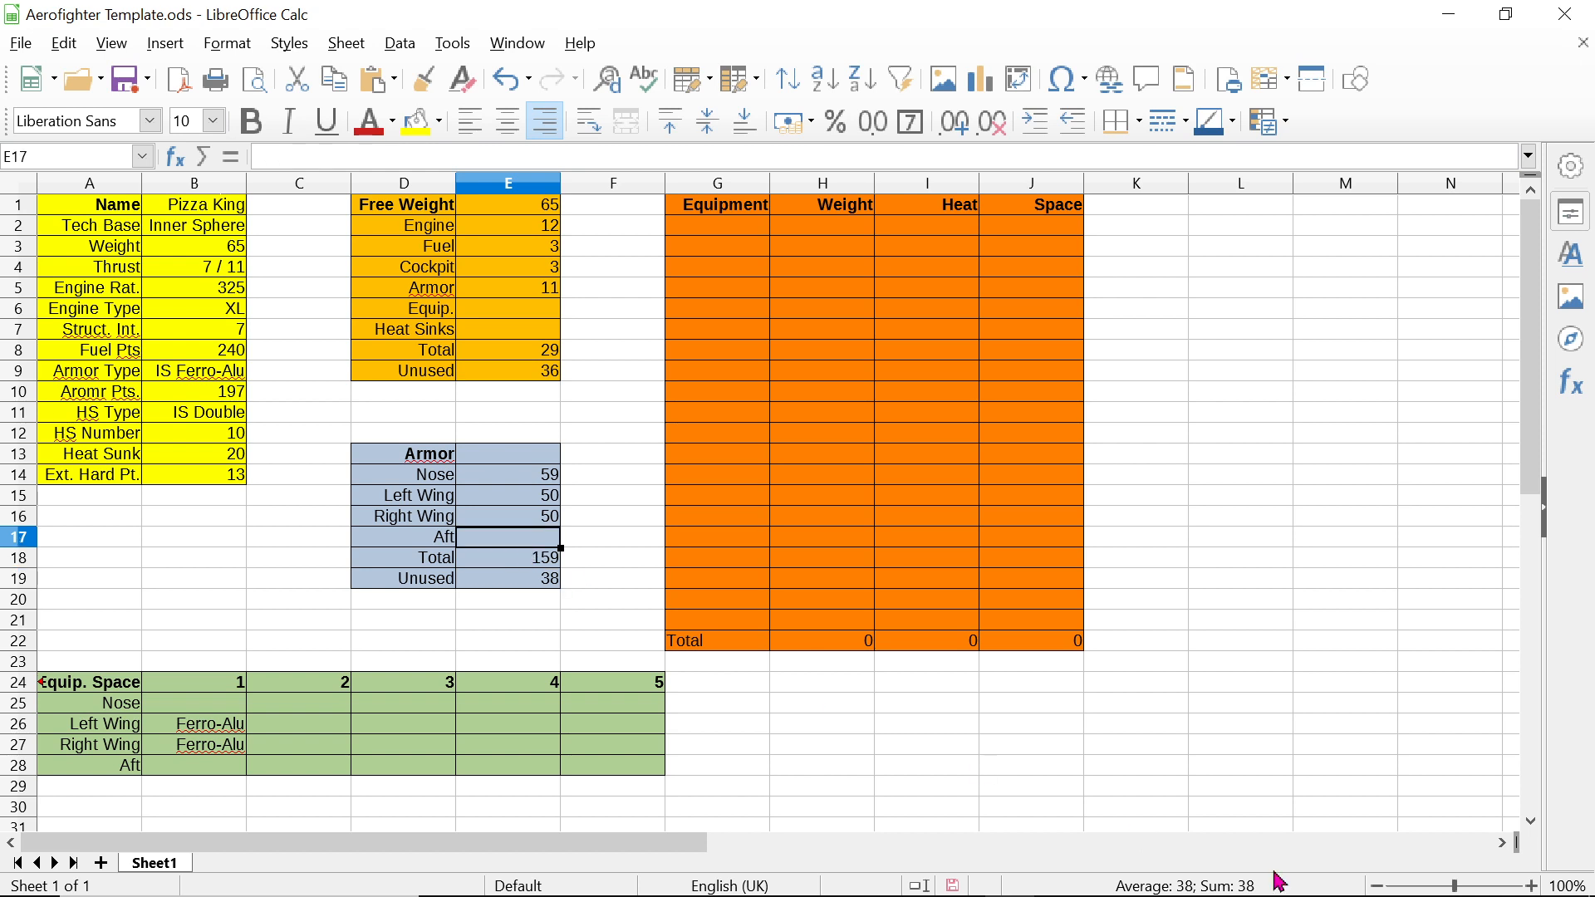
text(38)
key(Return)
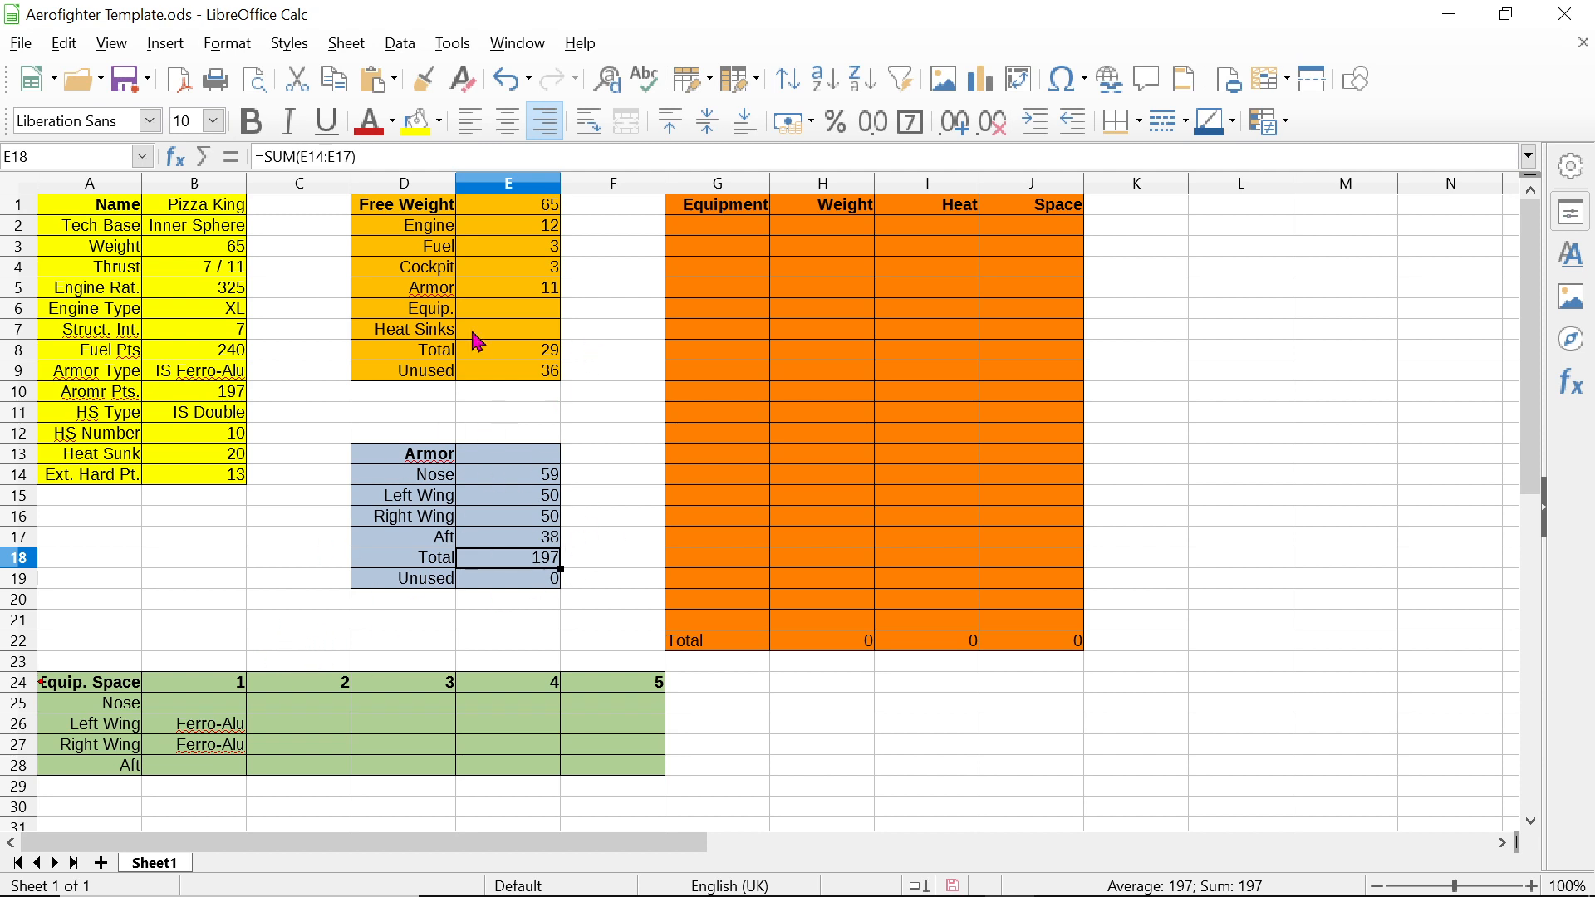
Step: Enter Gauss Rifle as the first item in the Equipment table
click(490, 435)
click(729, 232)
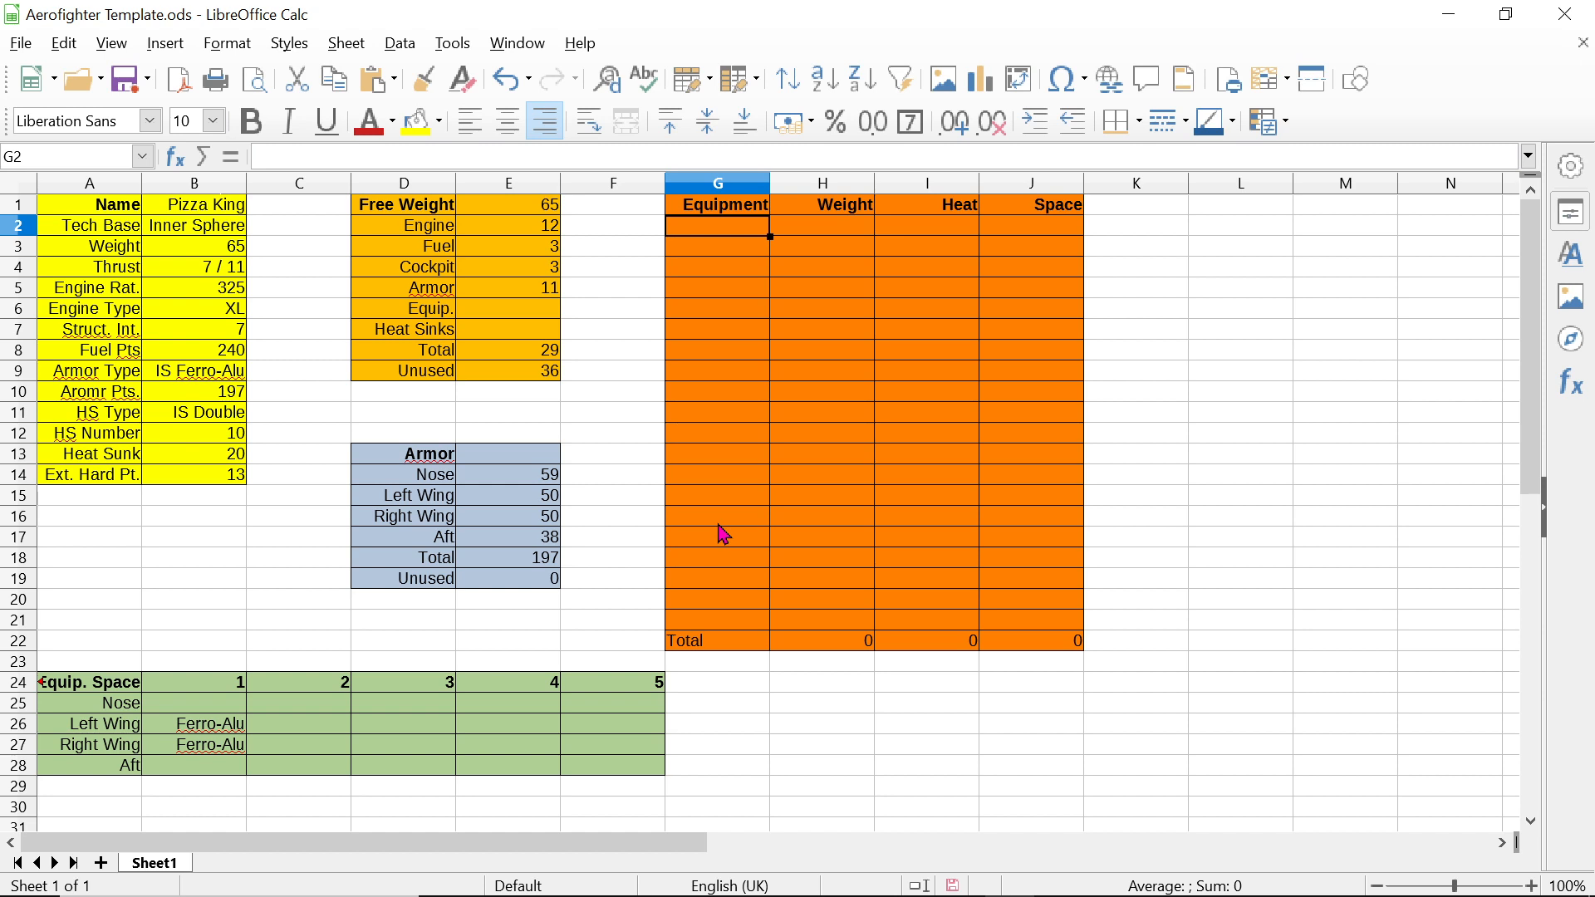
text(Gauss)
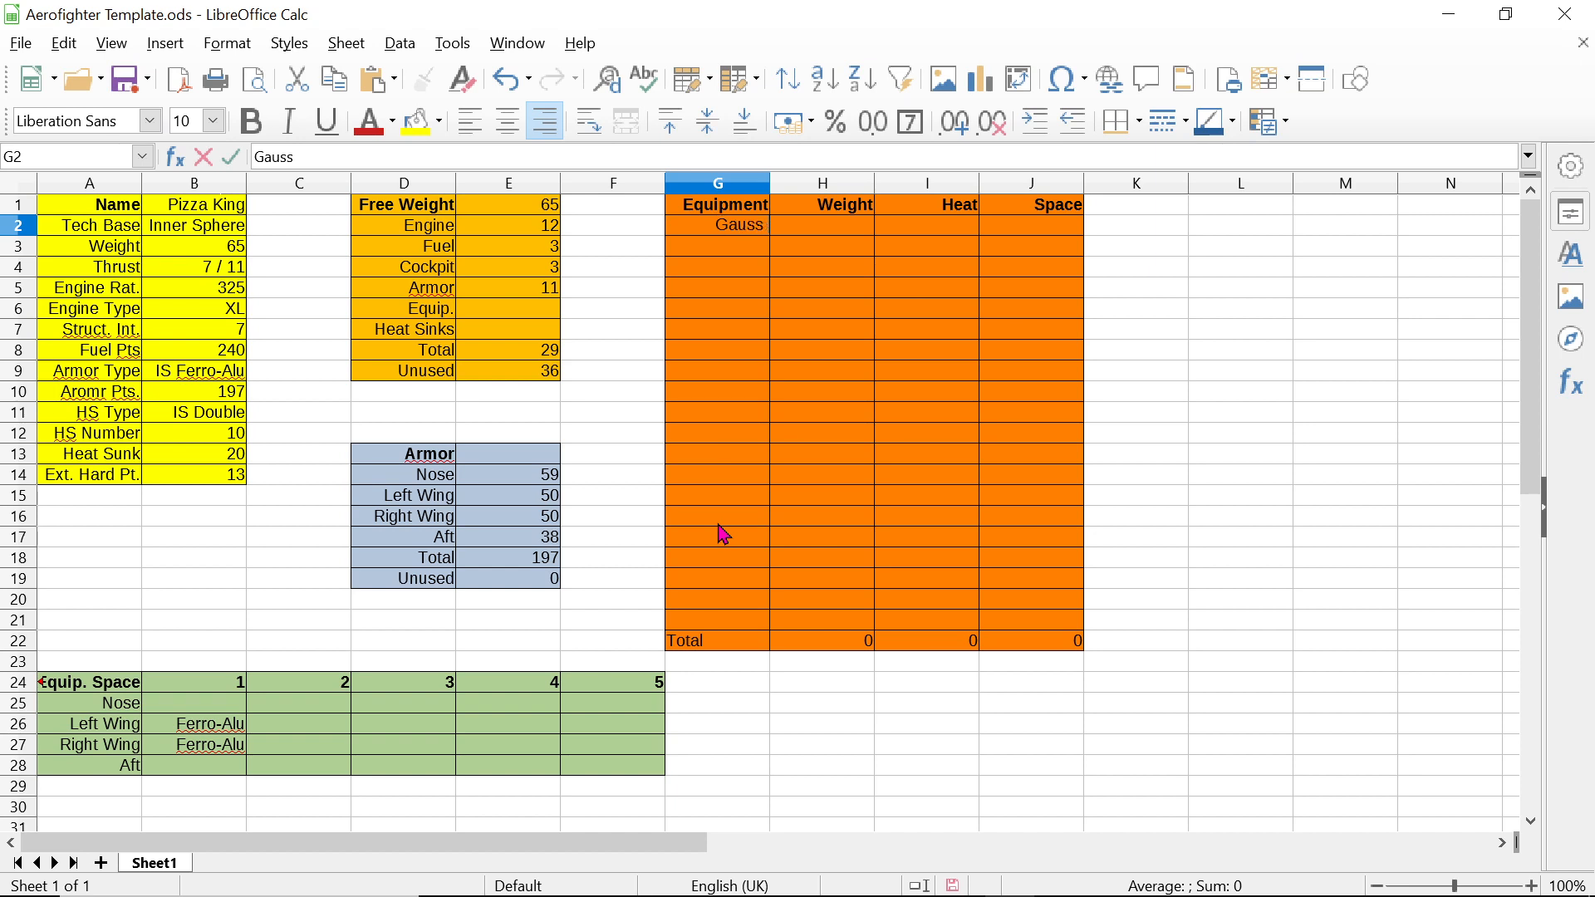
text( Rifler)
key(BackSpace)
text(15)
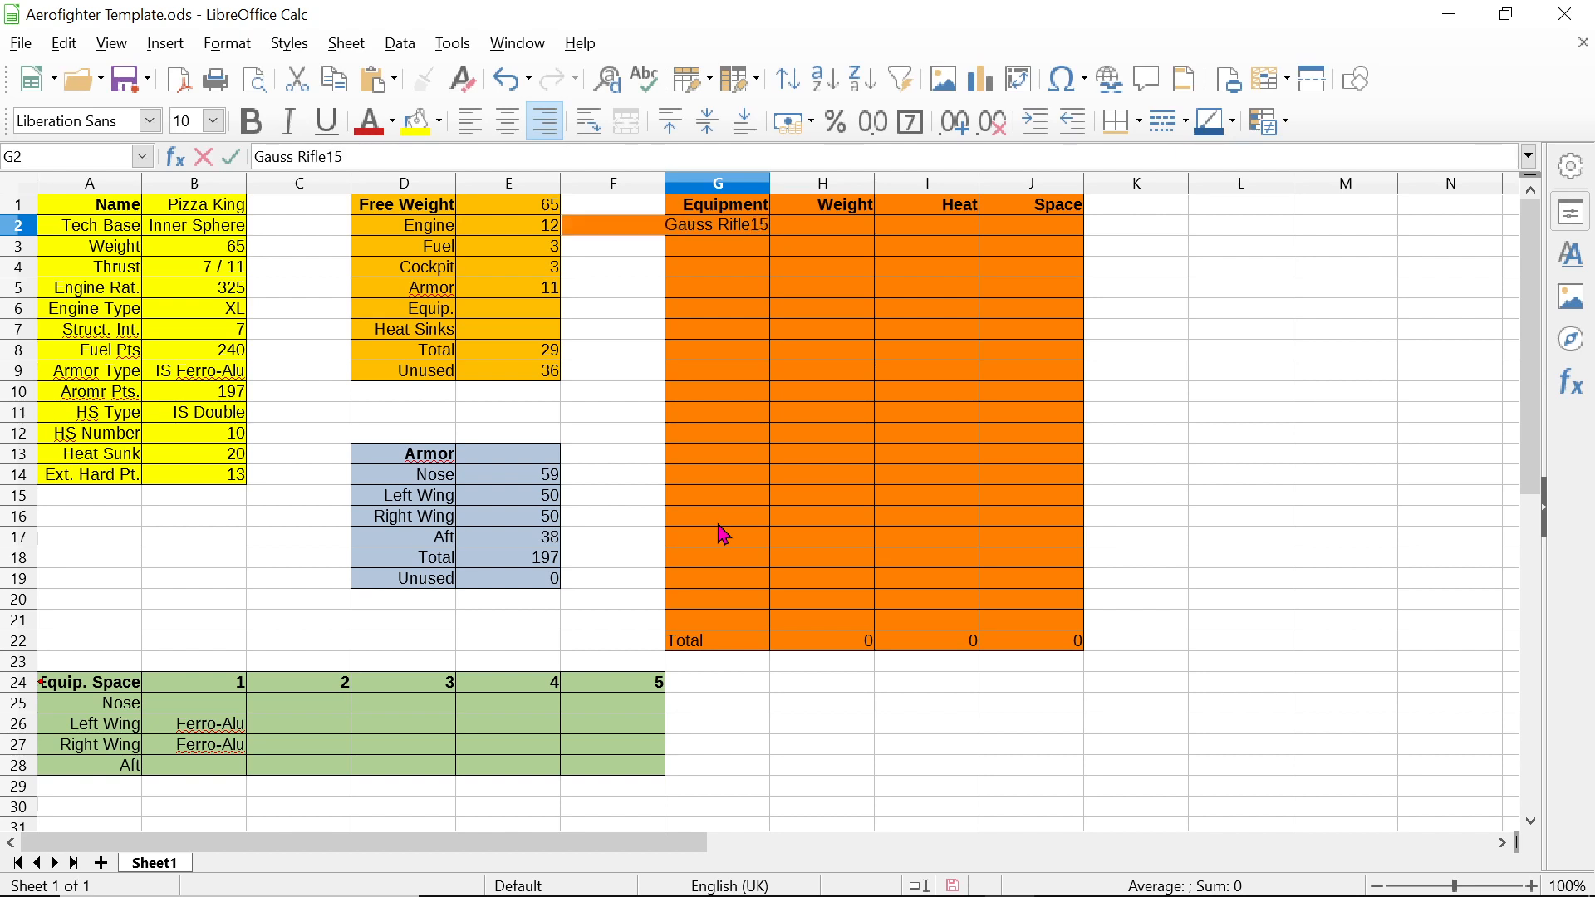
key(BackSpace)
key(BackSpace)
key(Tab)
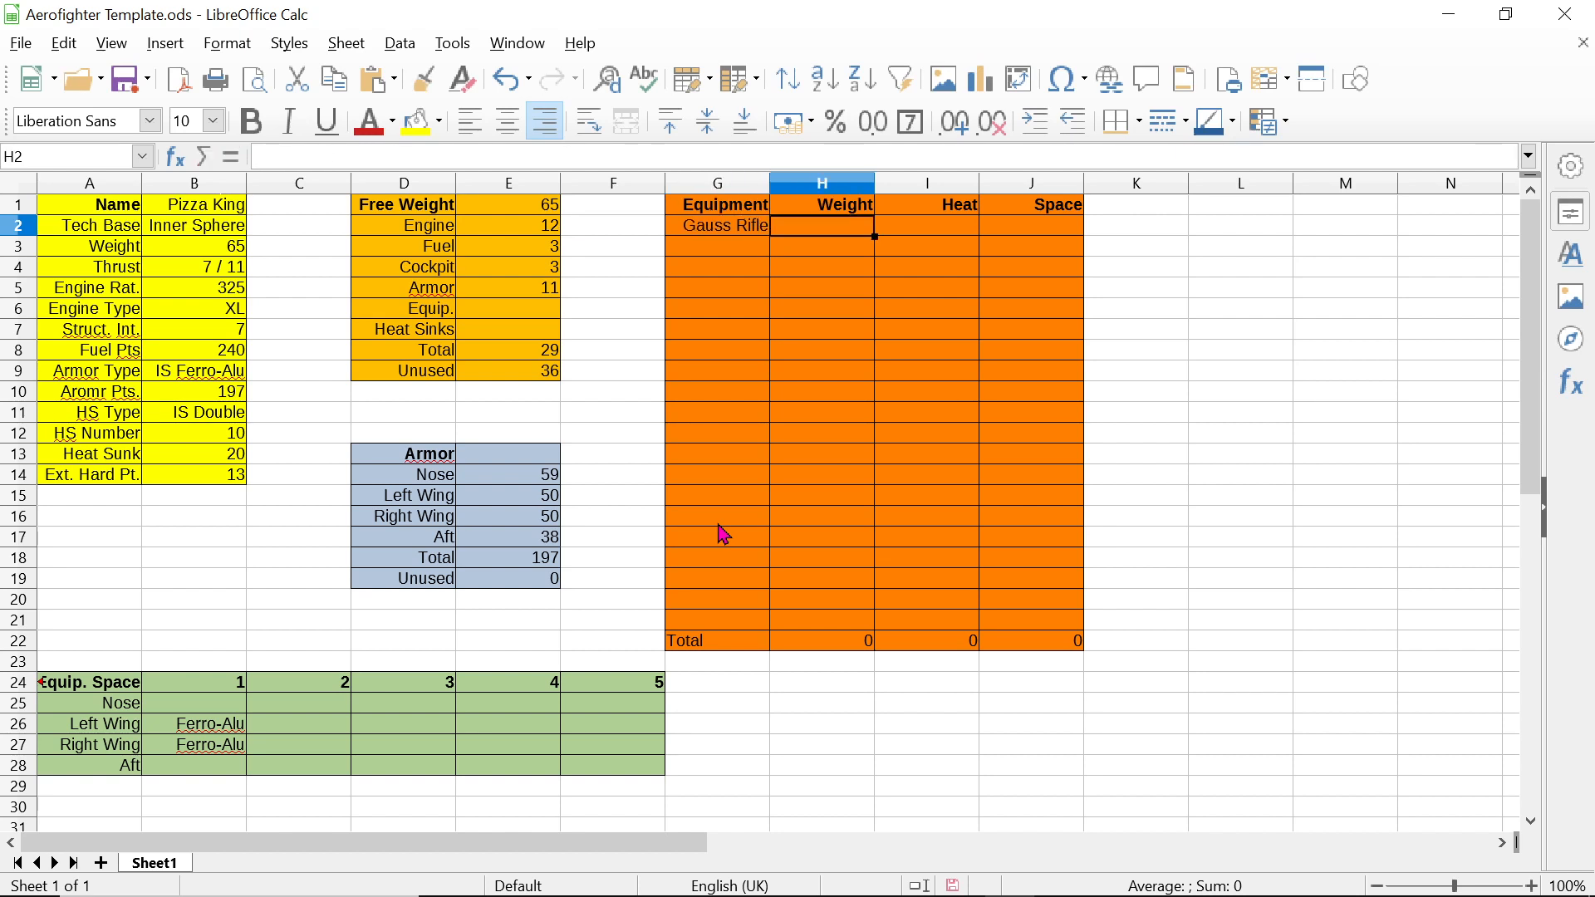
Step: Give the Gauss Rifle a weight of 15, a heat of 1 and a space of 1
text(15)
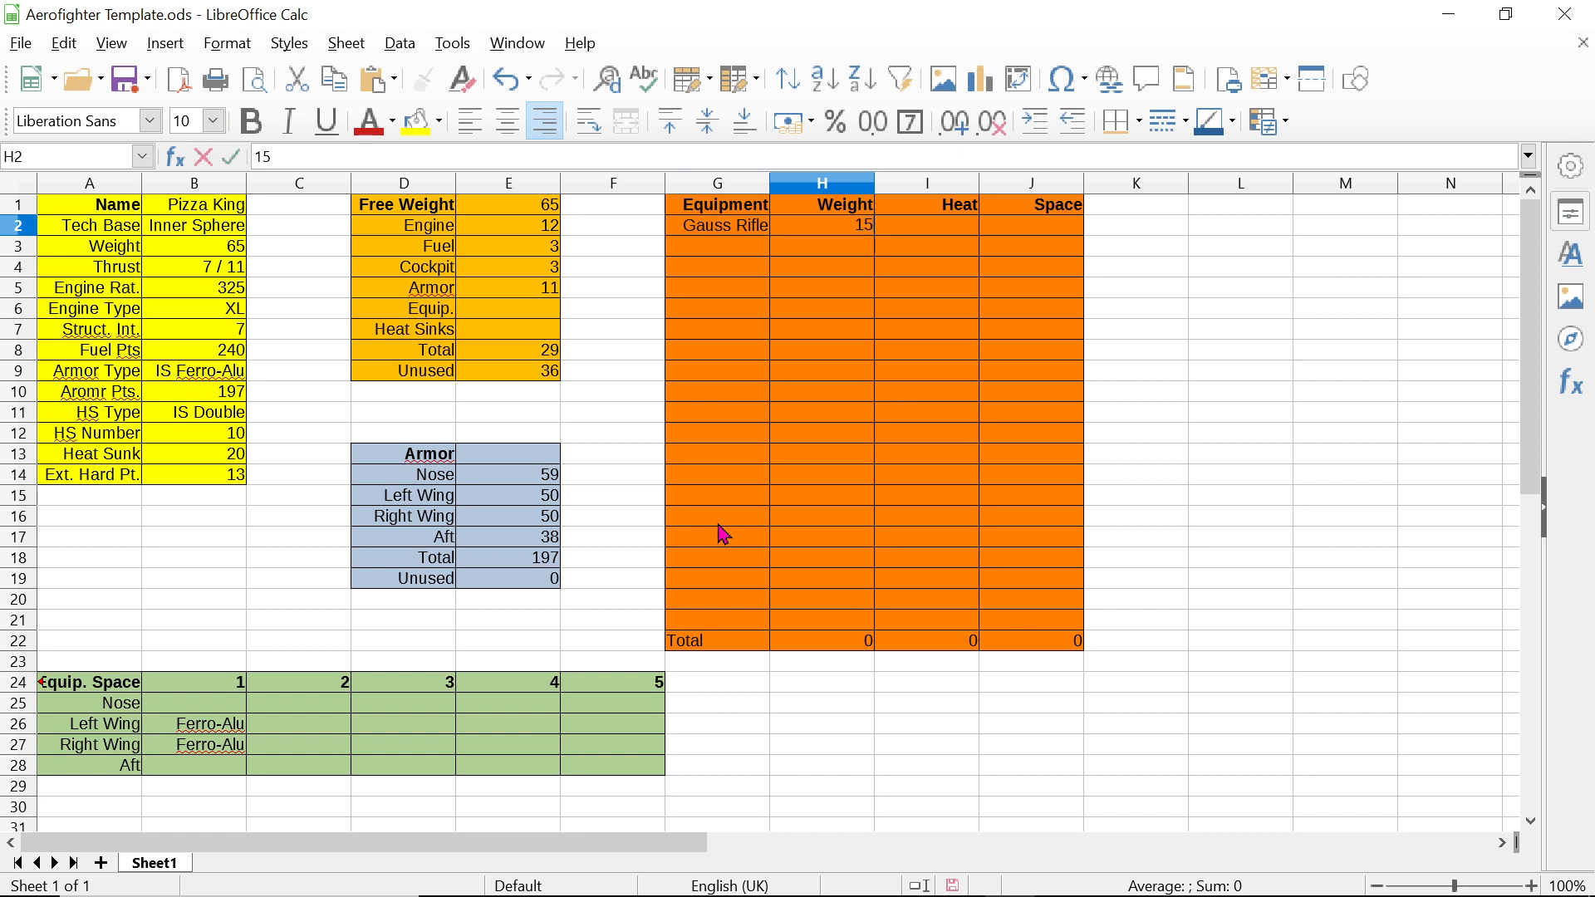
key(Tab)
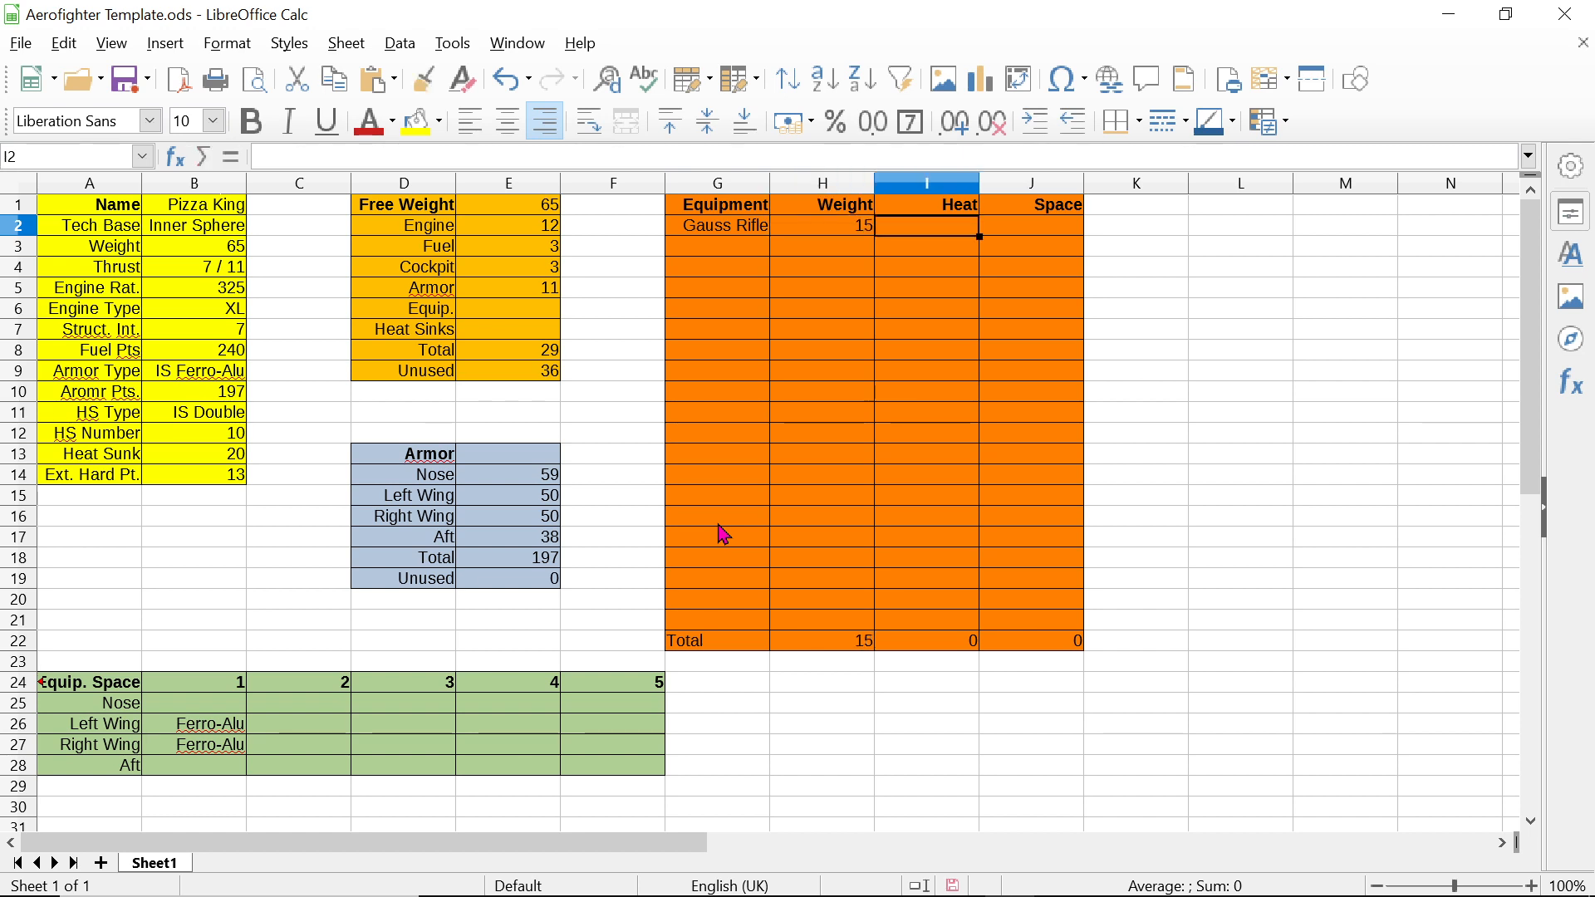
text(1)
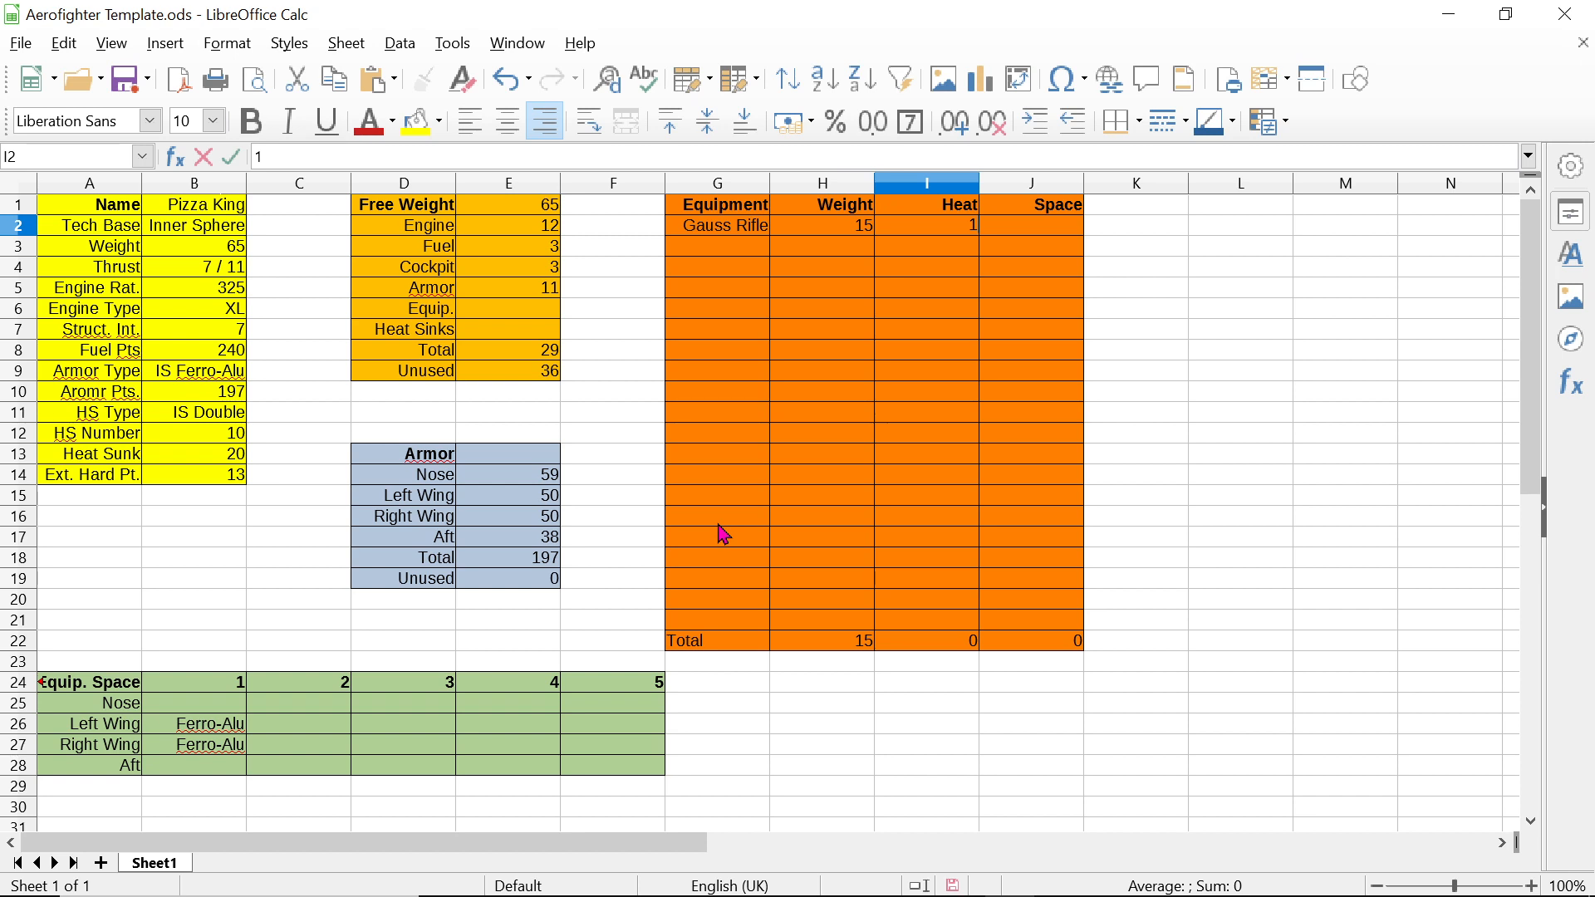
key(Tab)
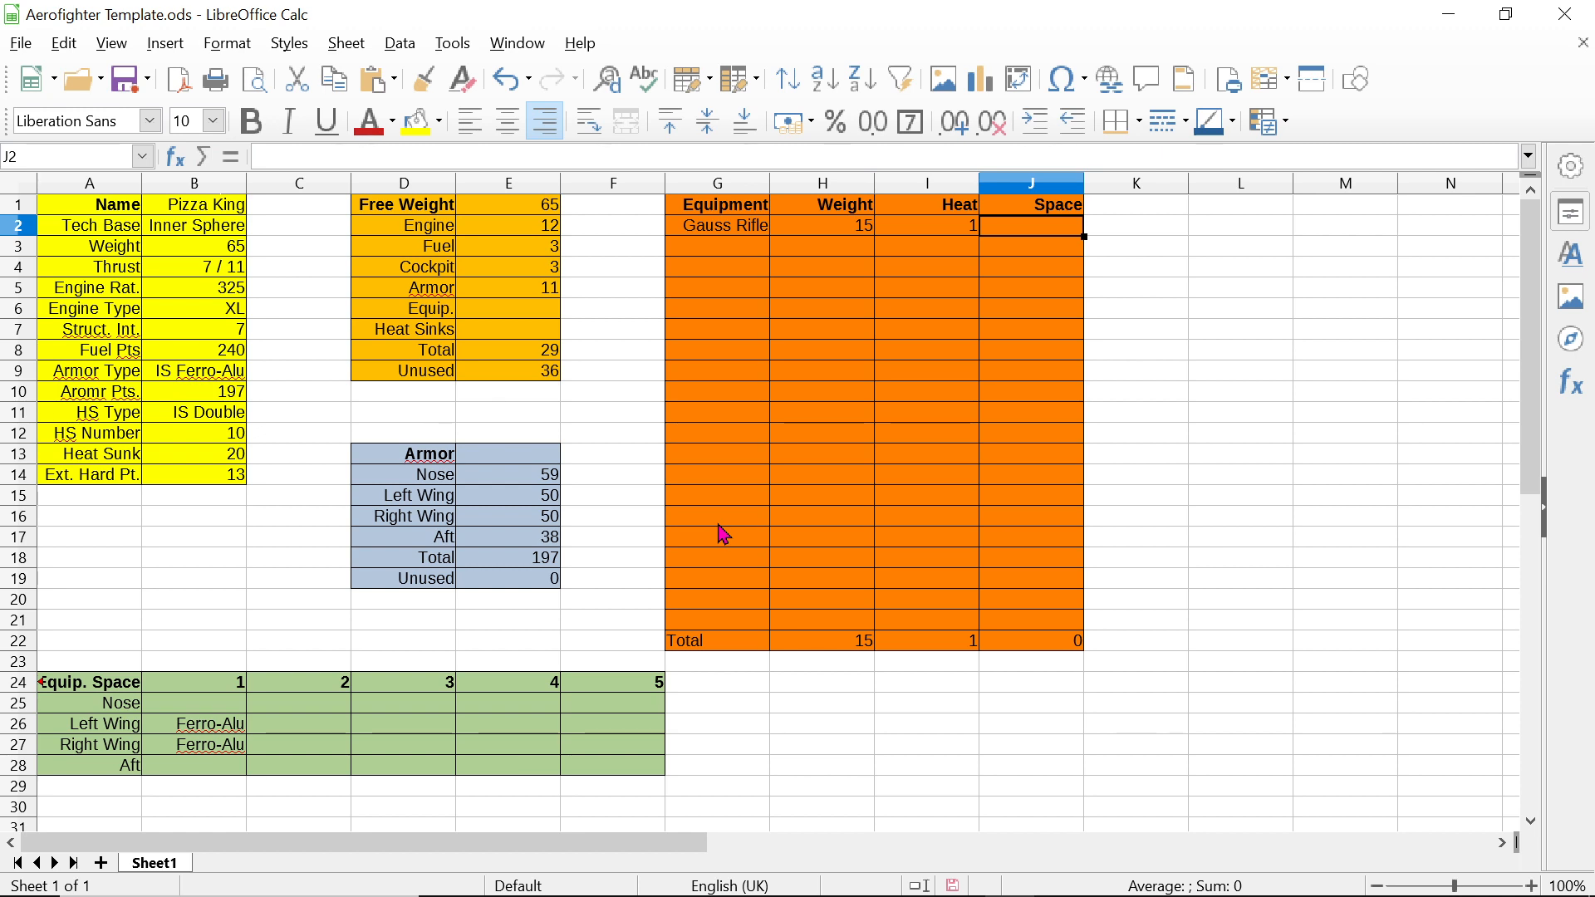
text(1)
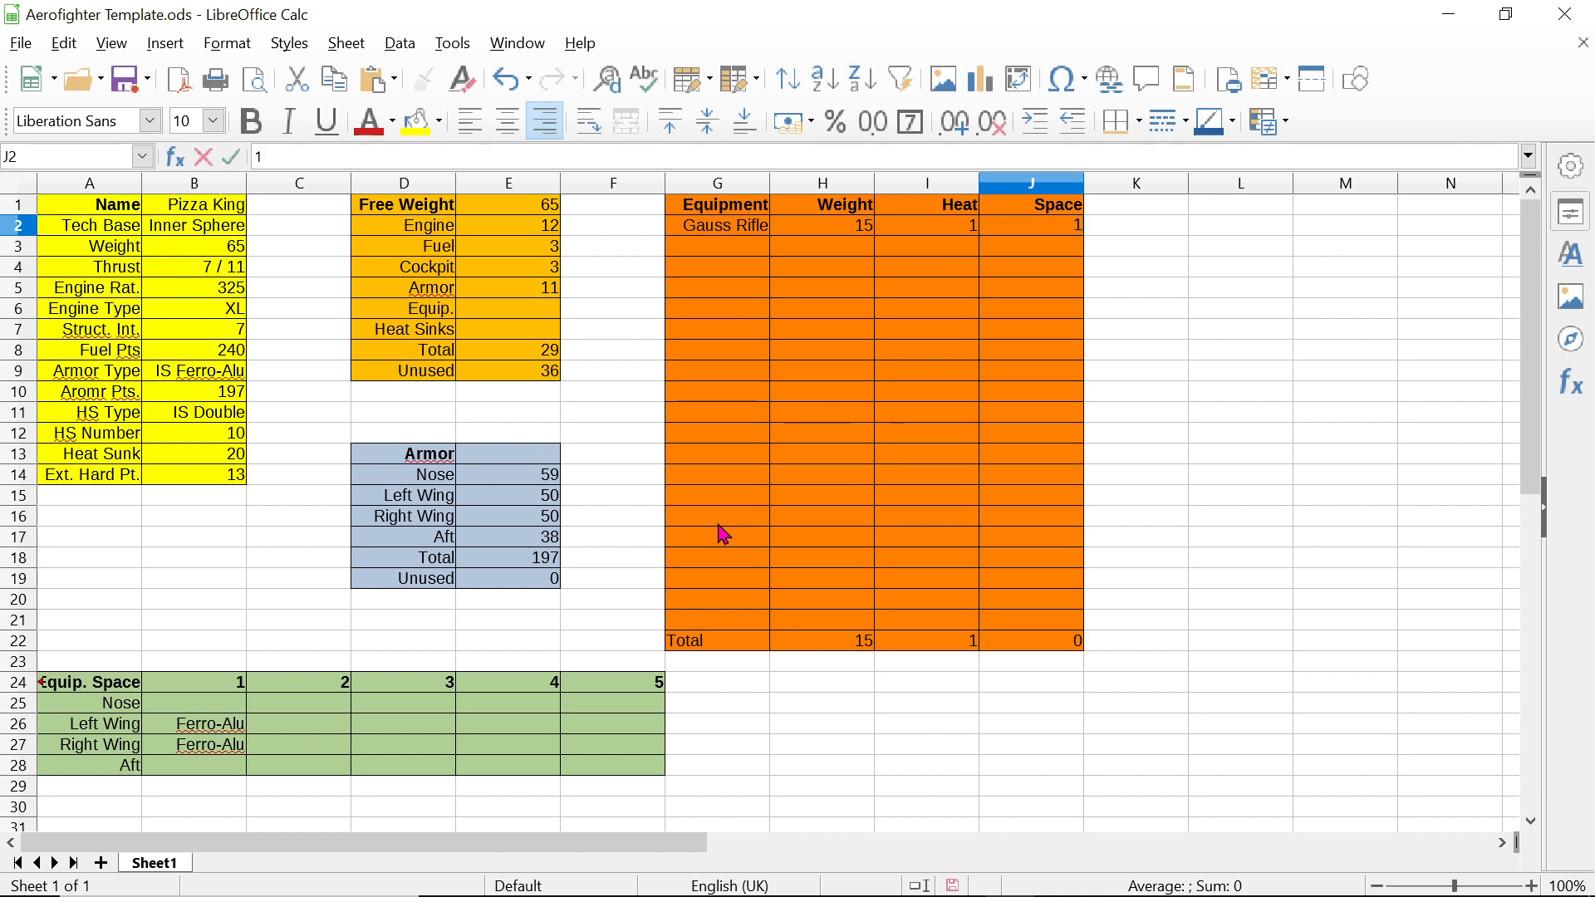
key(Return)
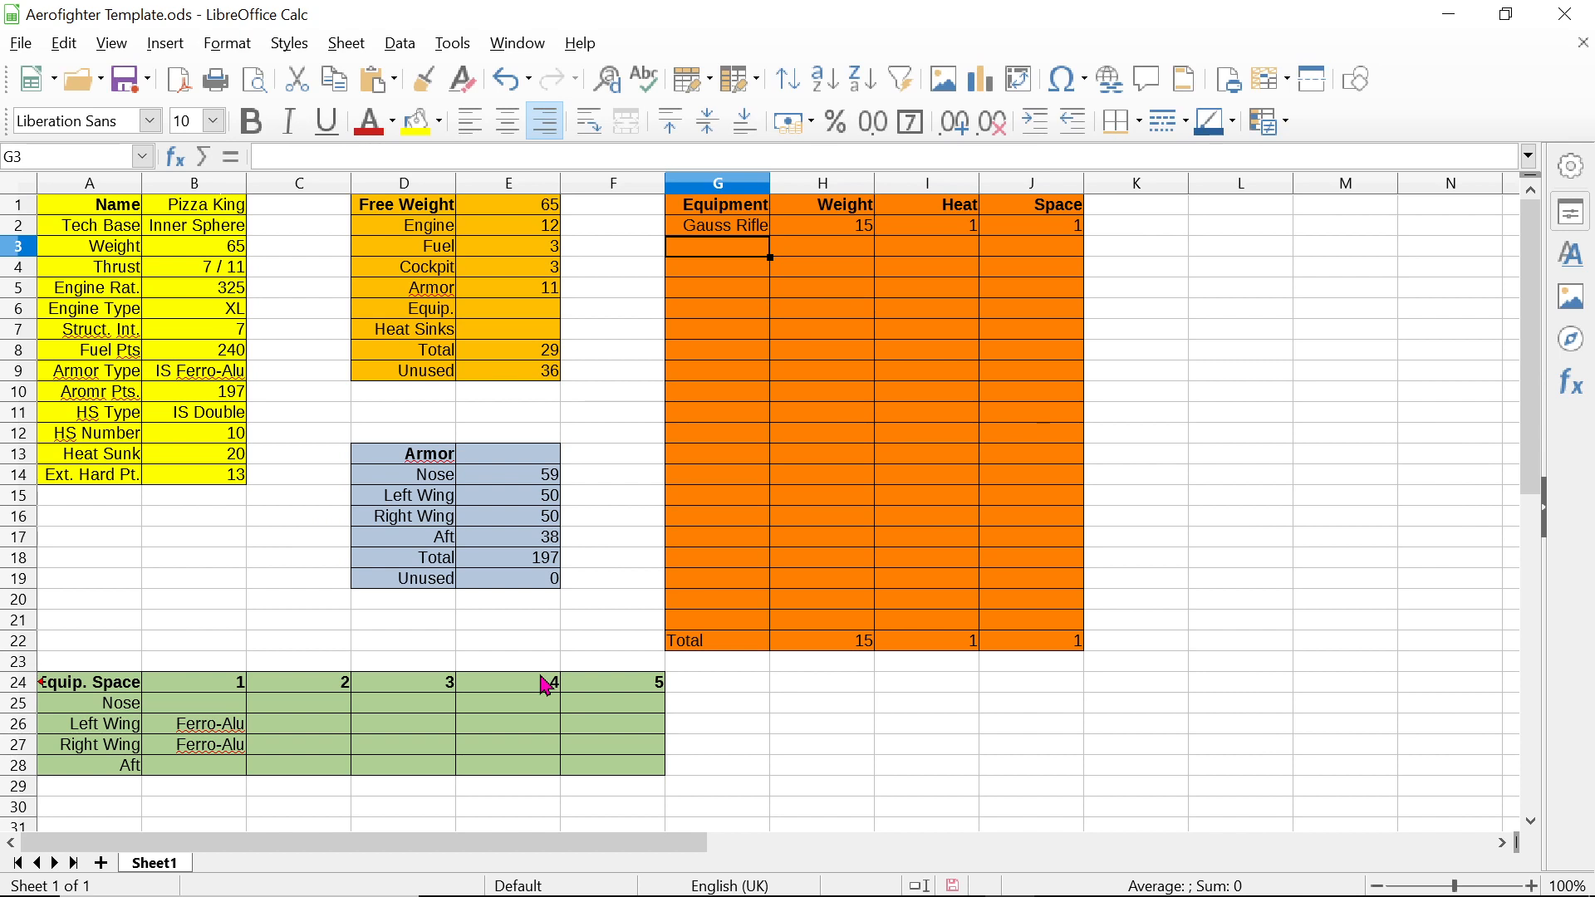
Step: Add Gauss Ammo below the Gauss Rifle in the Equipment table with a weight of 1
text(Gau)
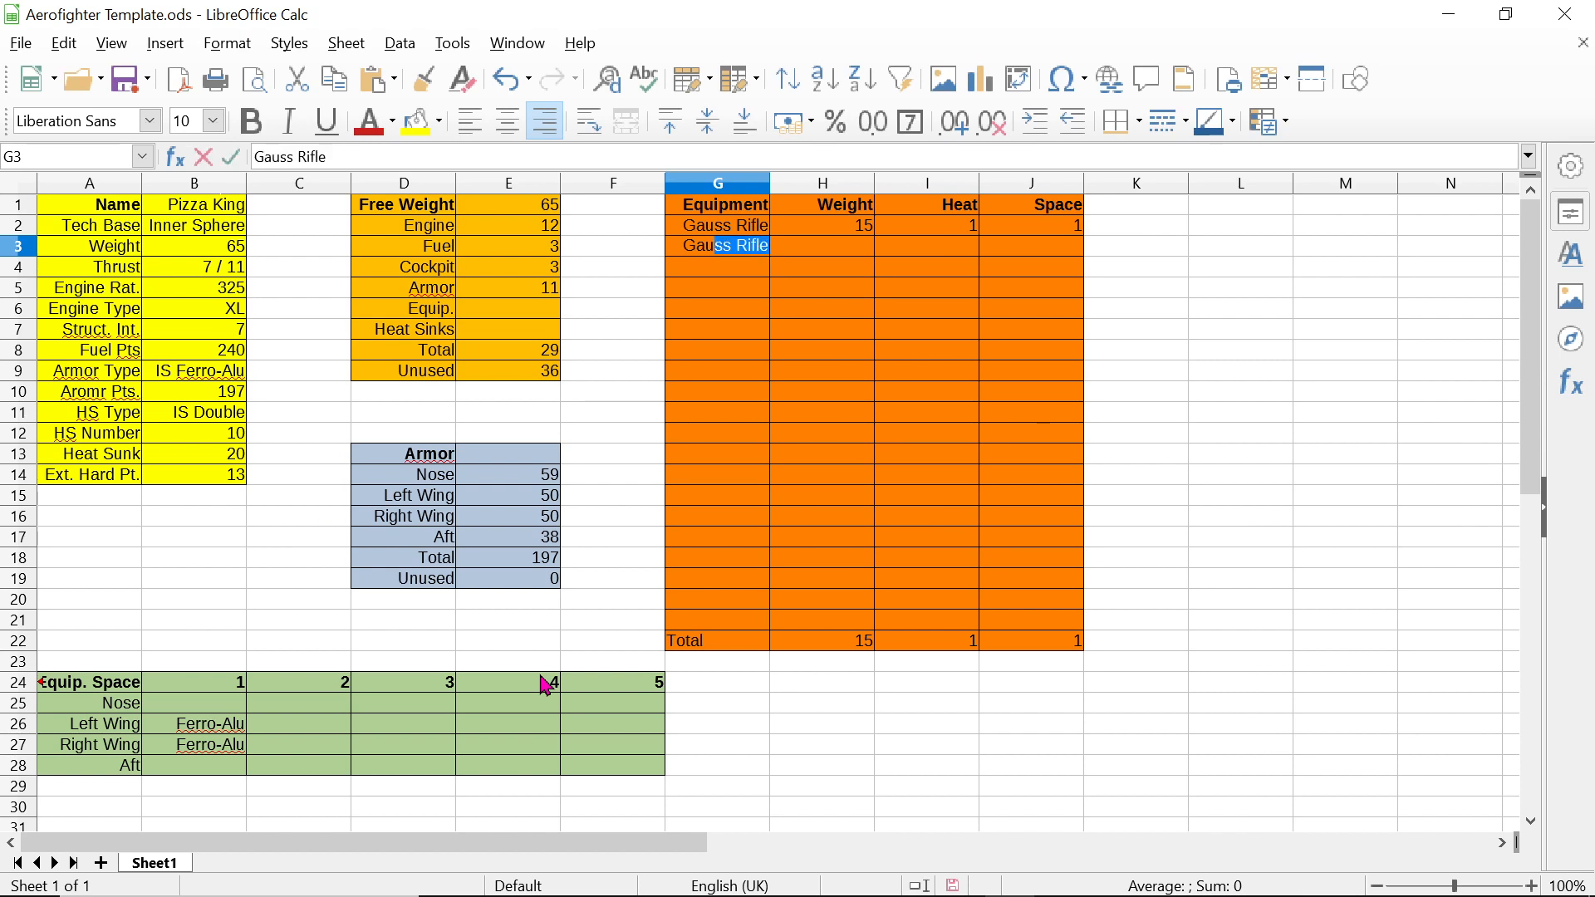
text(ss Amm)
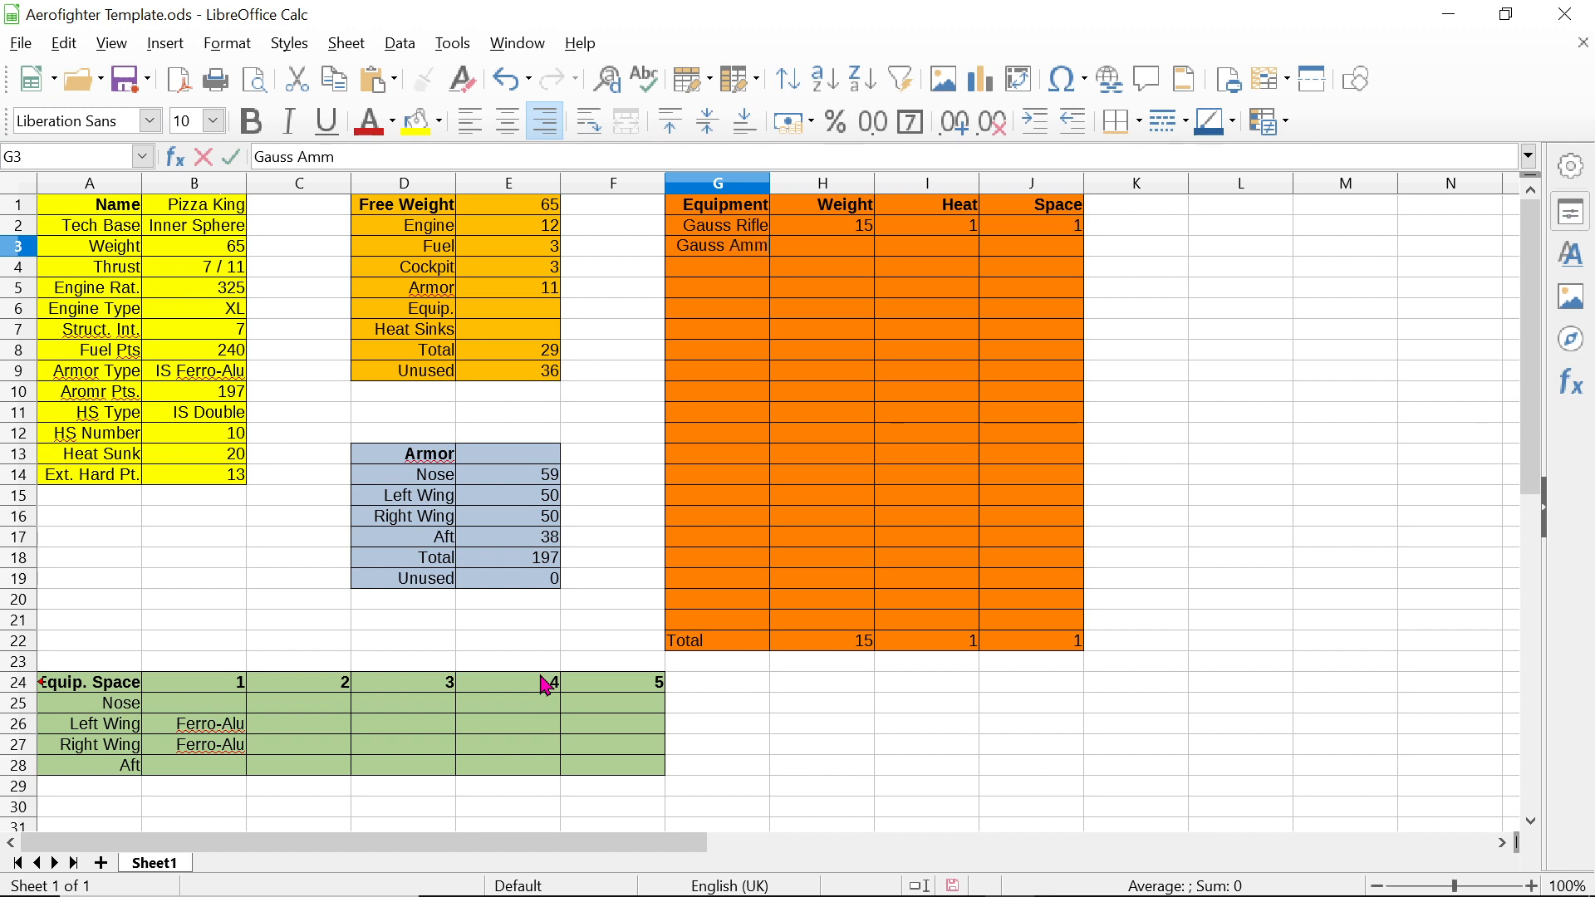
text(o)
click(841, 249)
text(1)
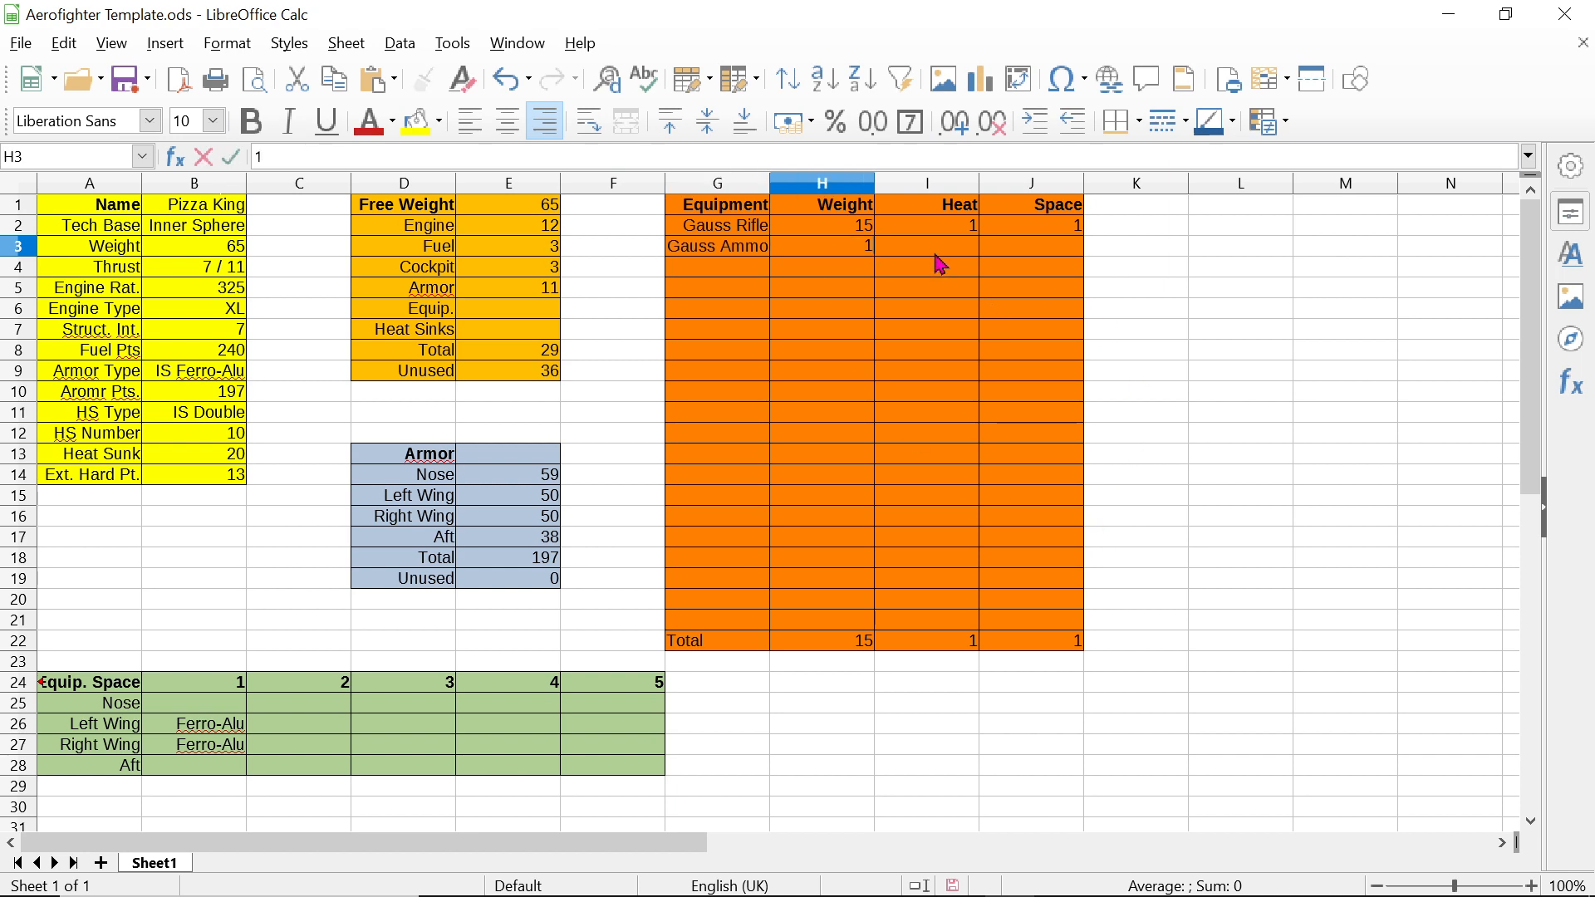
click(1051, 252)
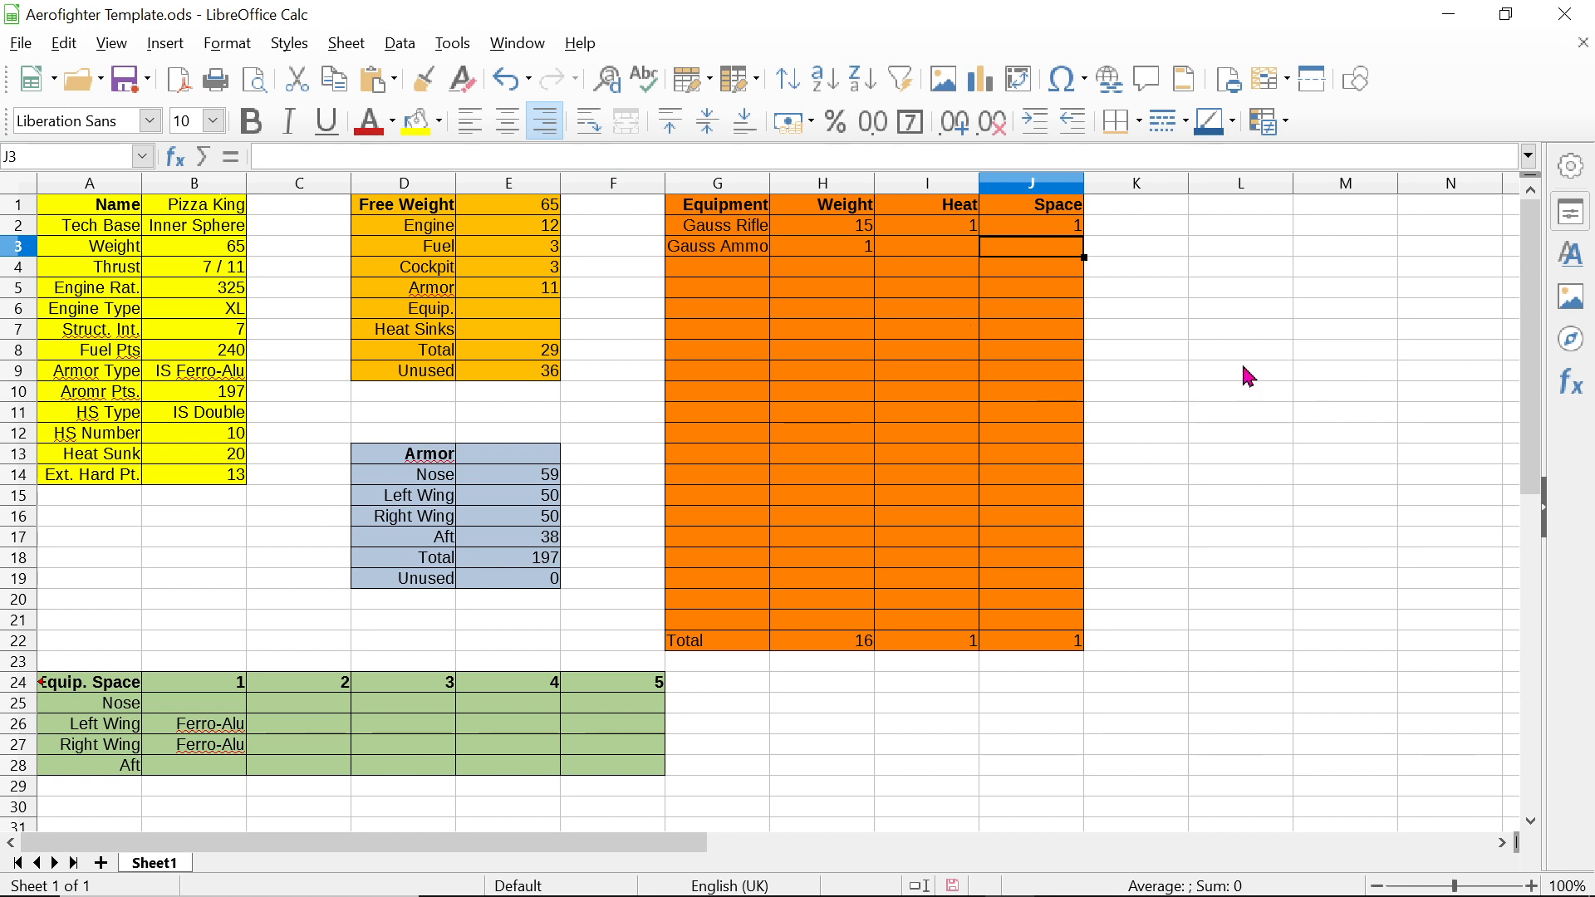
click(363, 751)
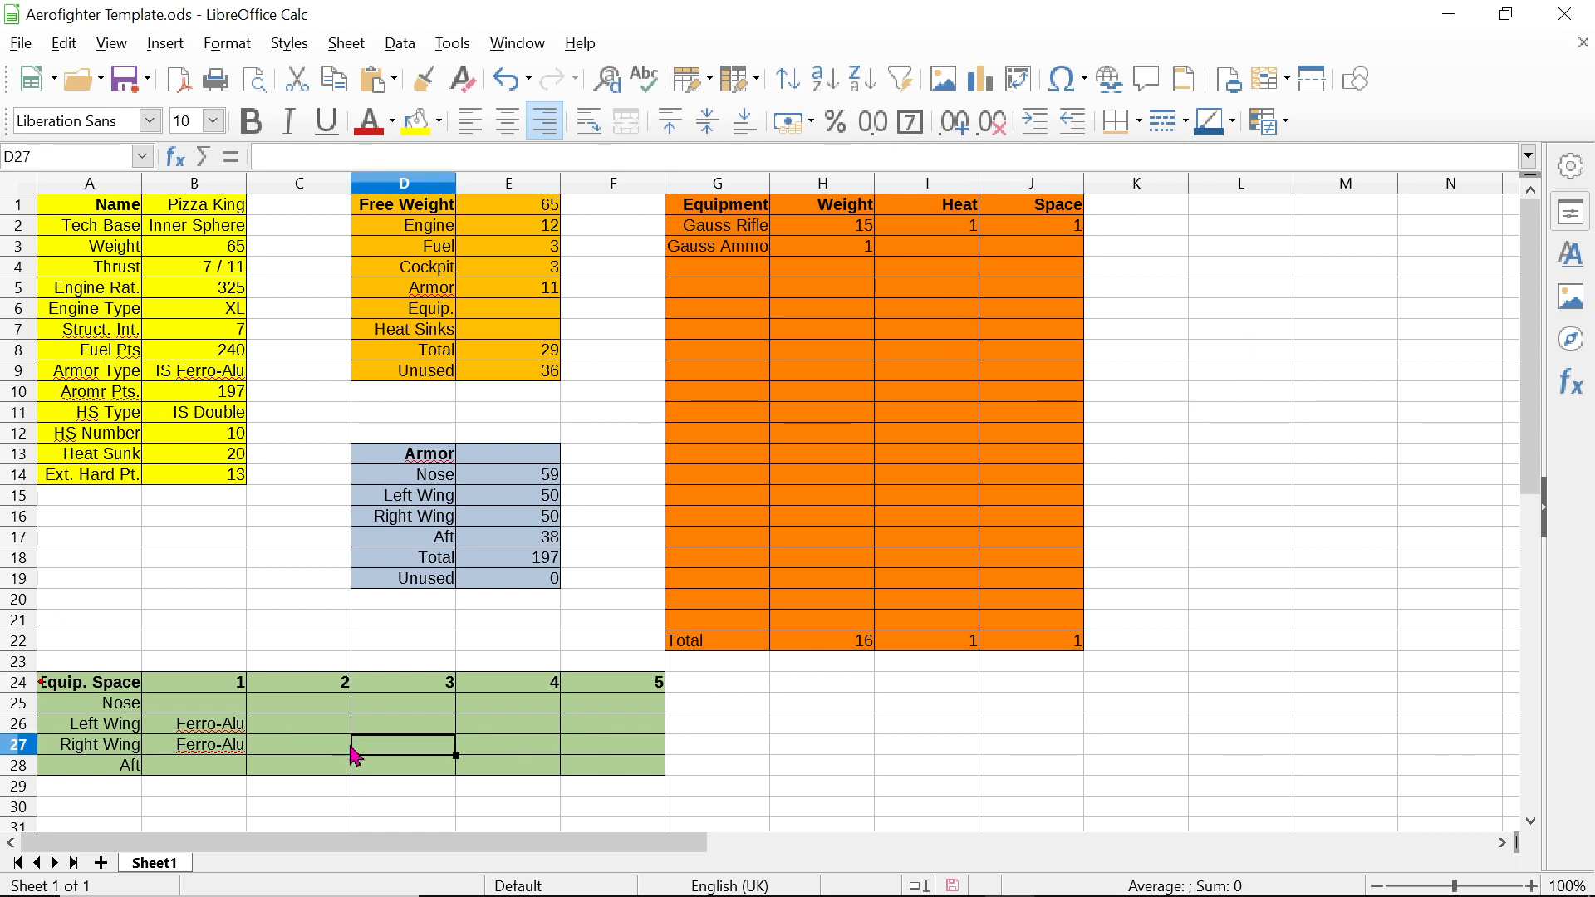
click(293, 768)
click(571, 753)
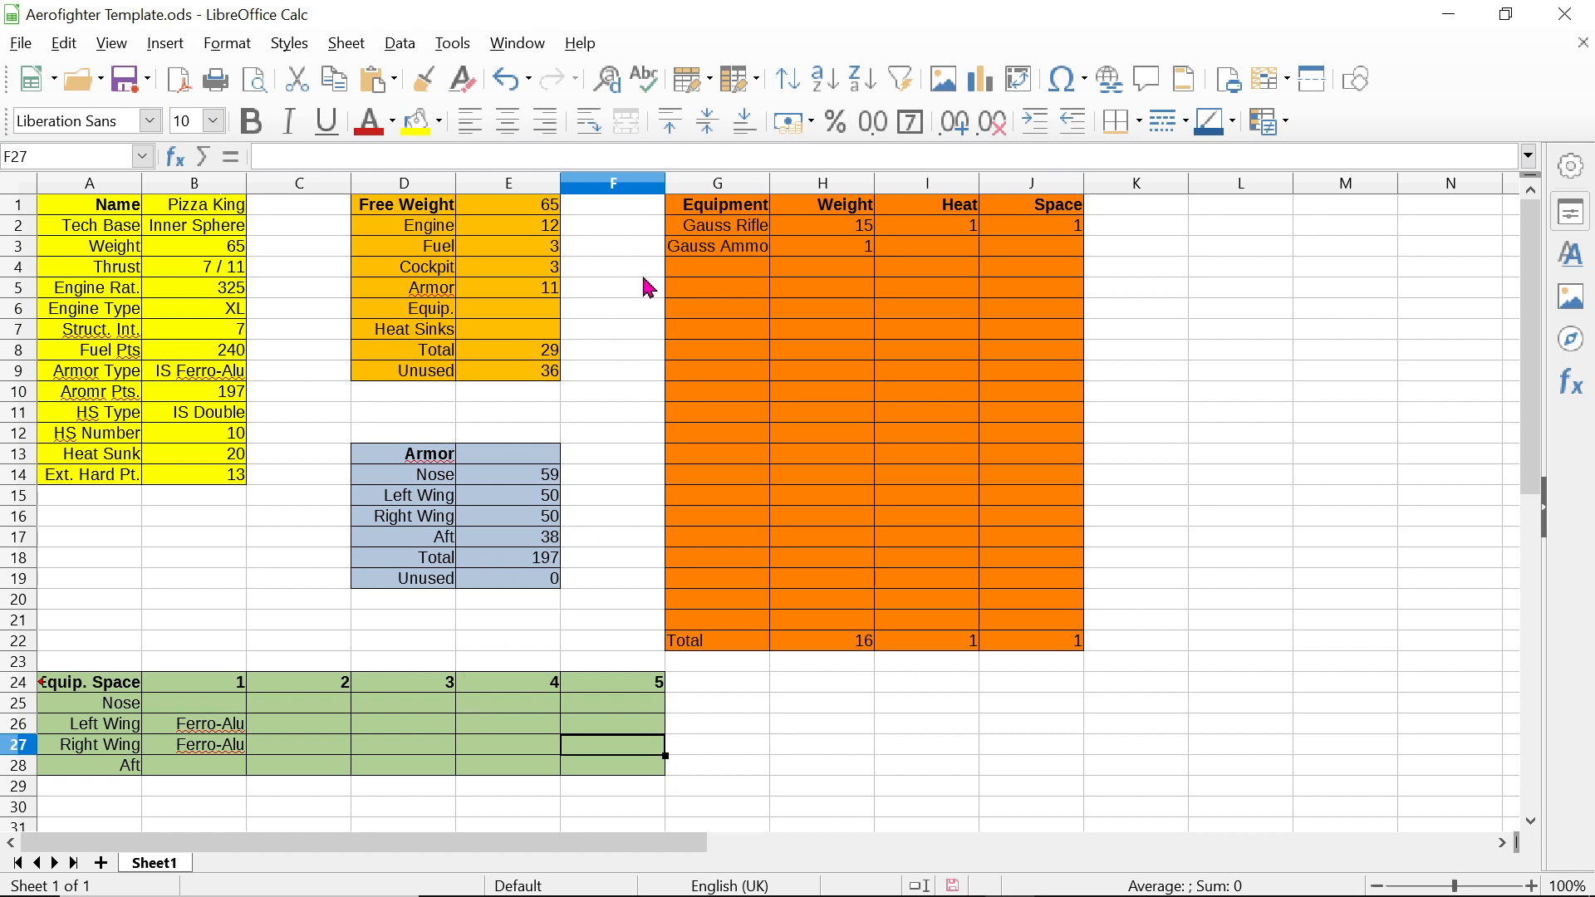
Step: Enter Lrm 15 as the equipment item below Gauss Ammo
click(728, 275)
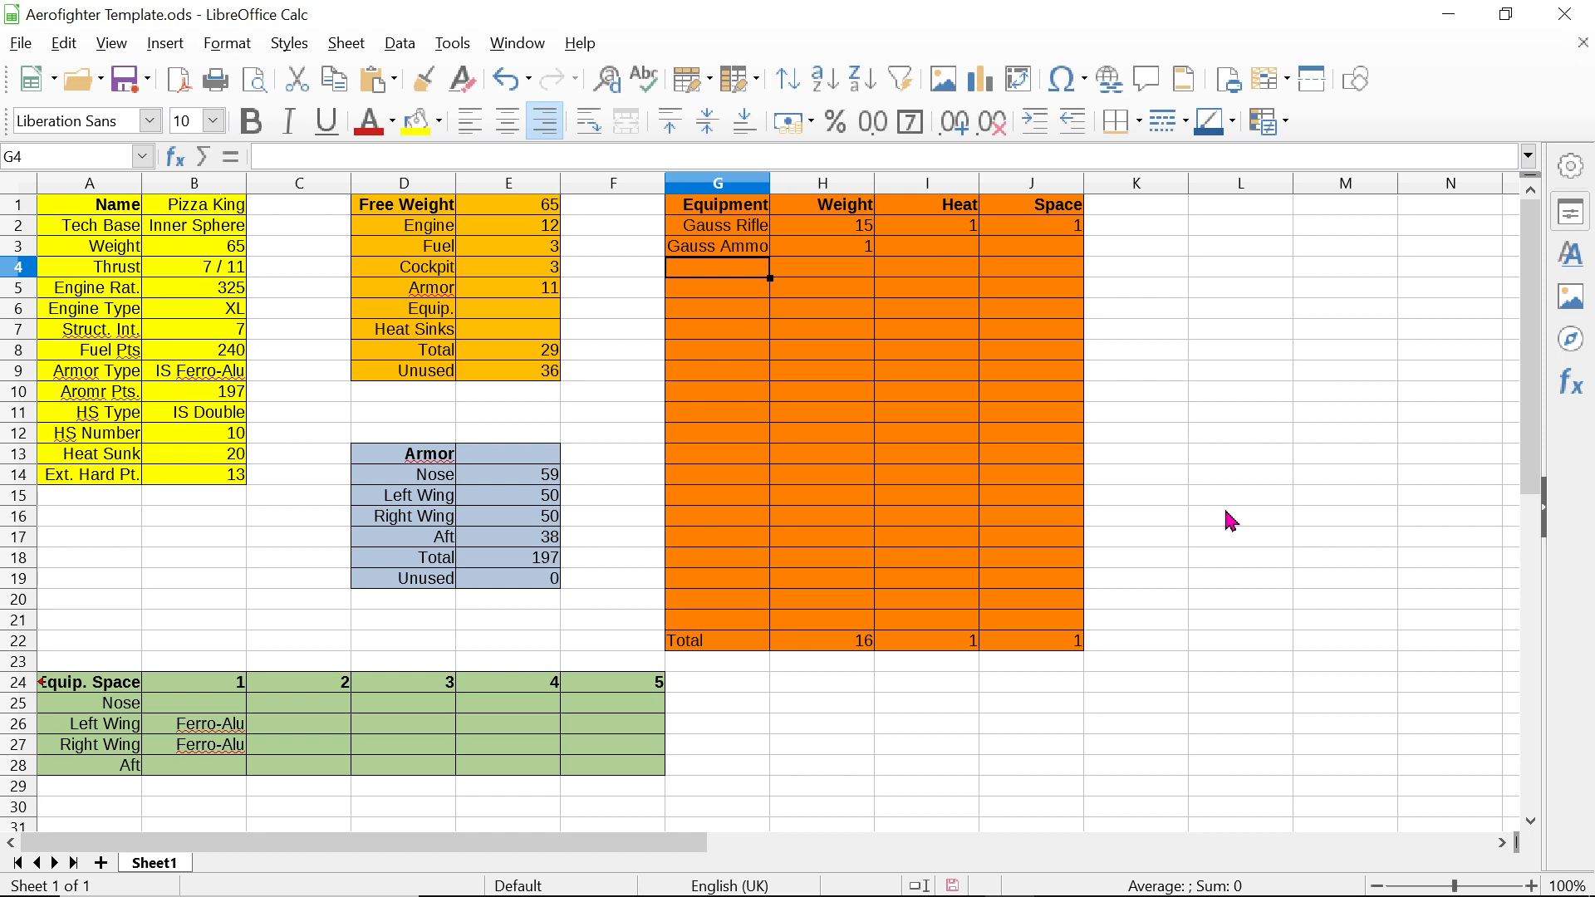
text(Lrm)
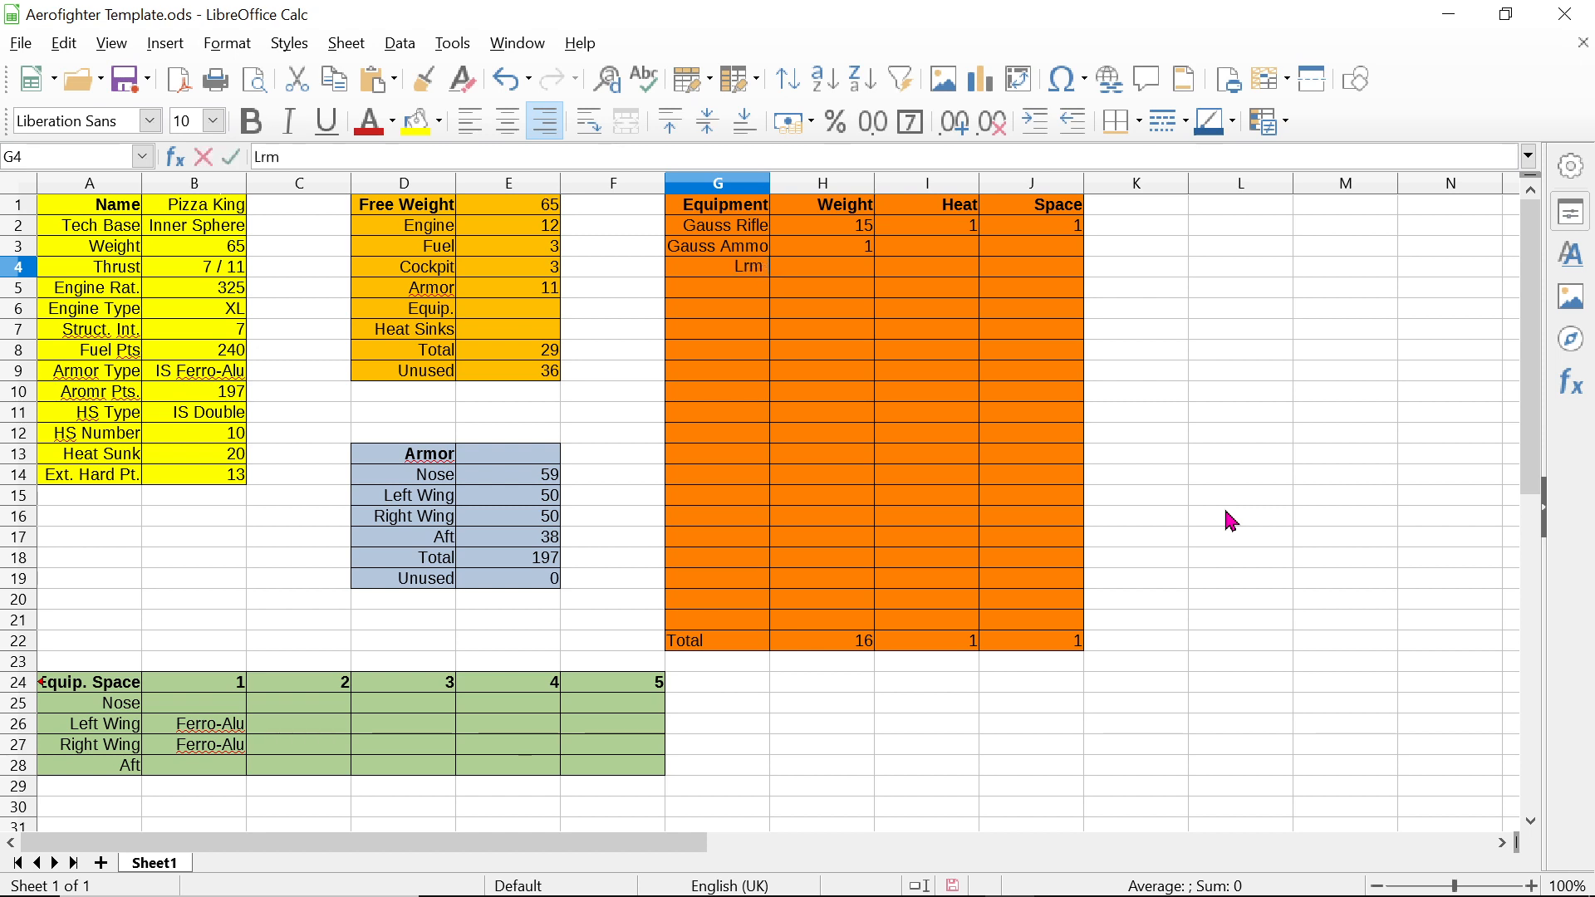
text( 15)
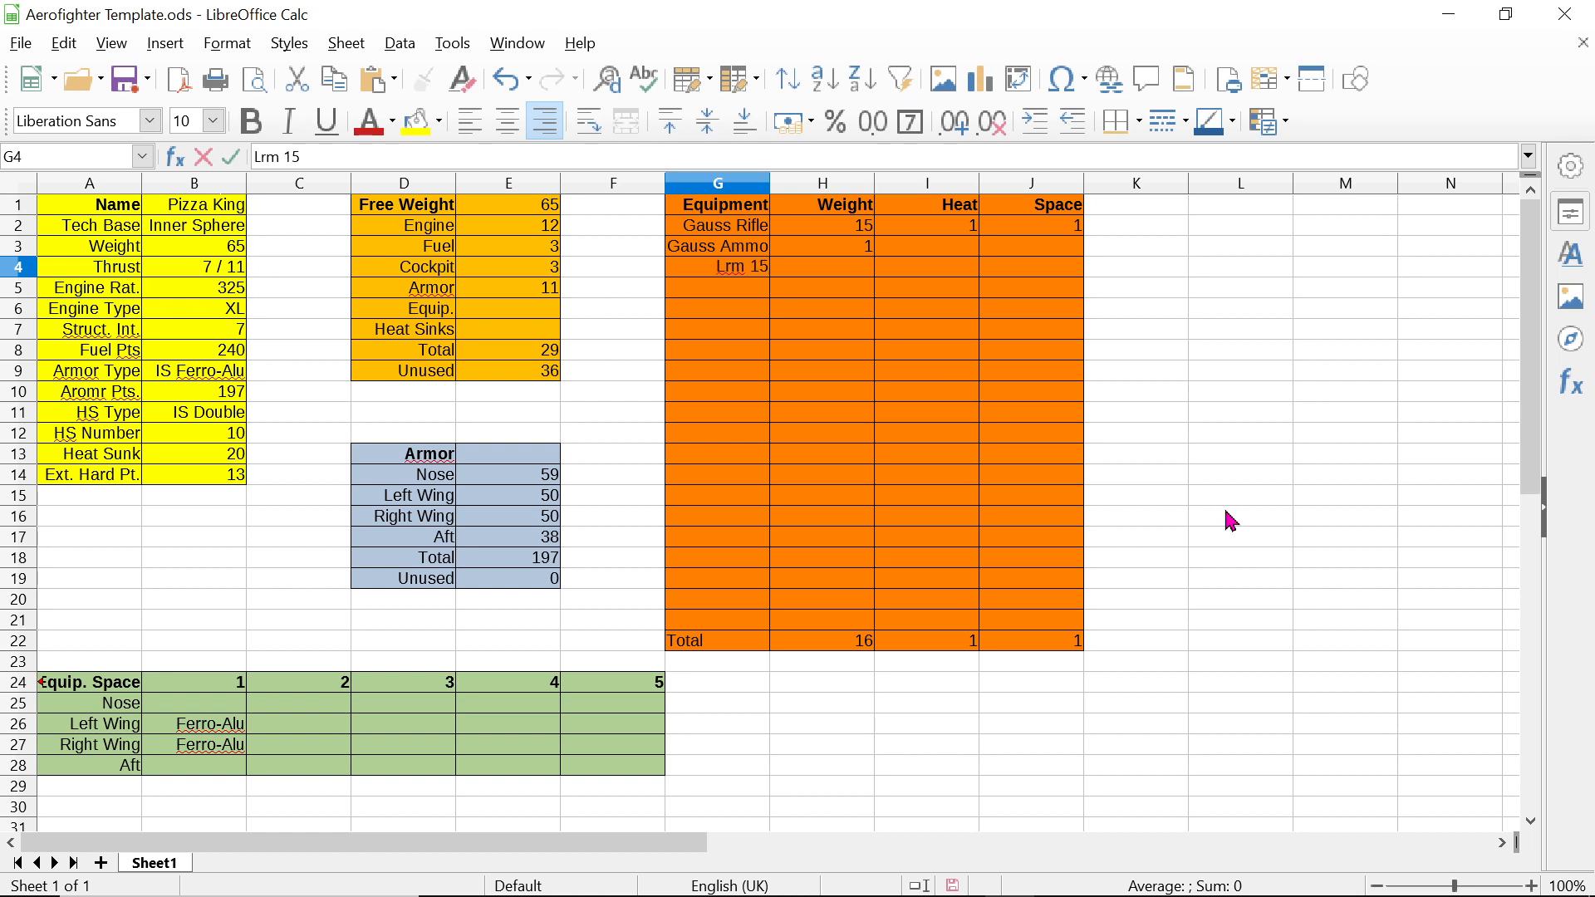
key(Left)
key(Left)
key(Right)
key(Right)
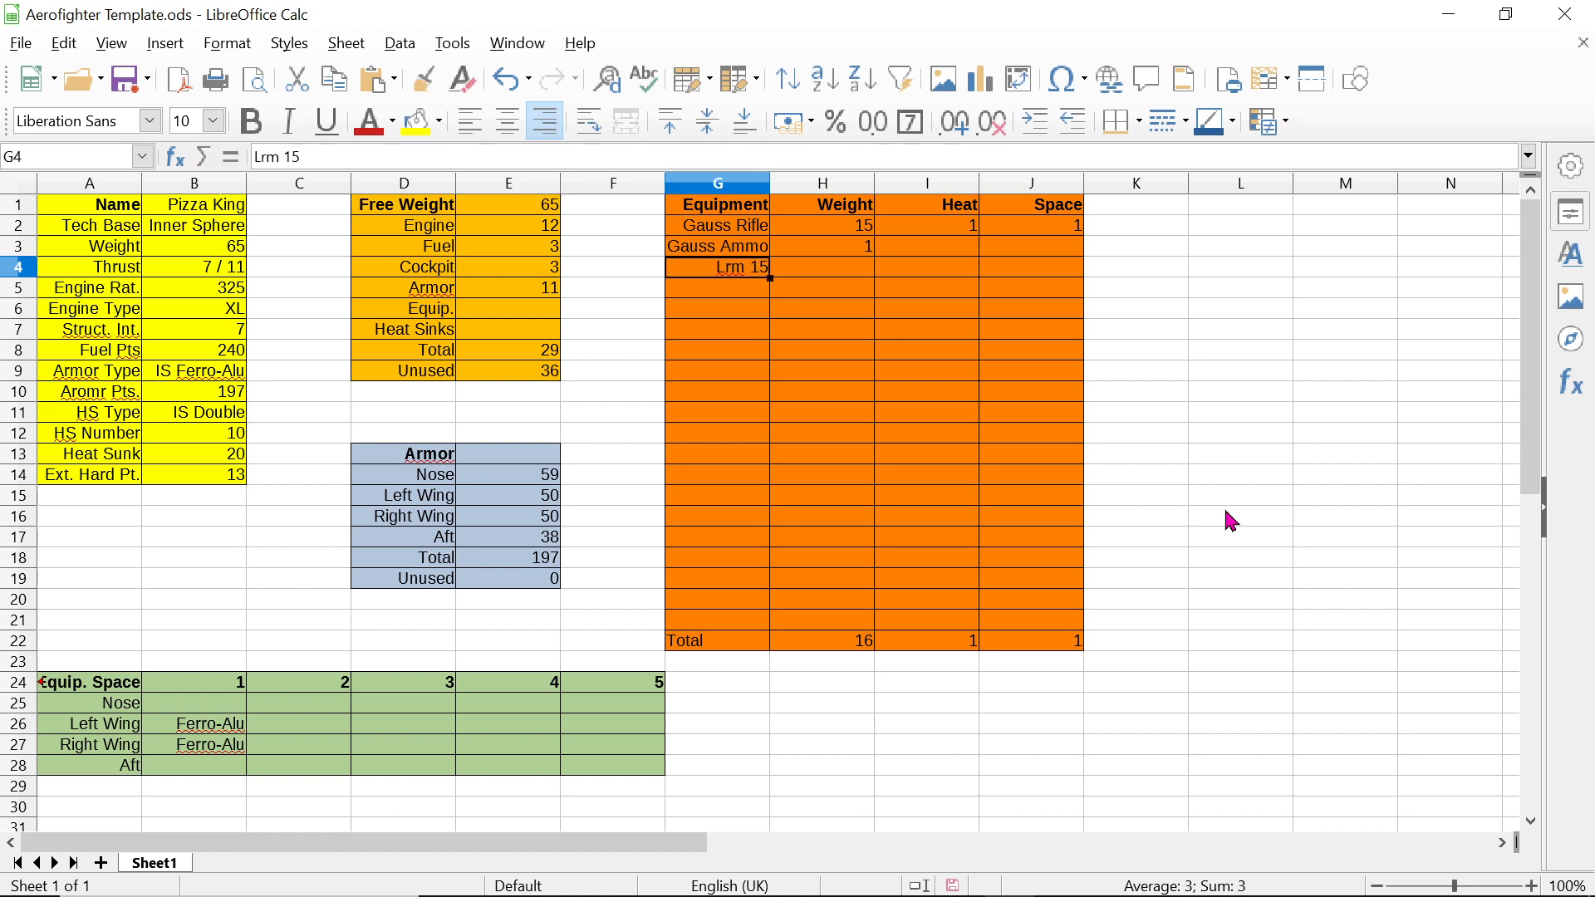
Step: Correct the launcher's name to the all-capitals LRM 15 and list a second LRM 15 in the row below
click(282, 157)
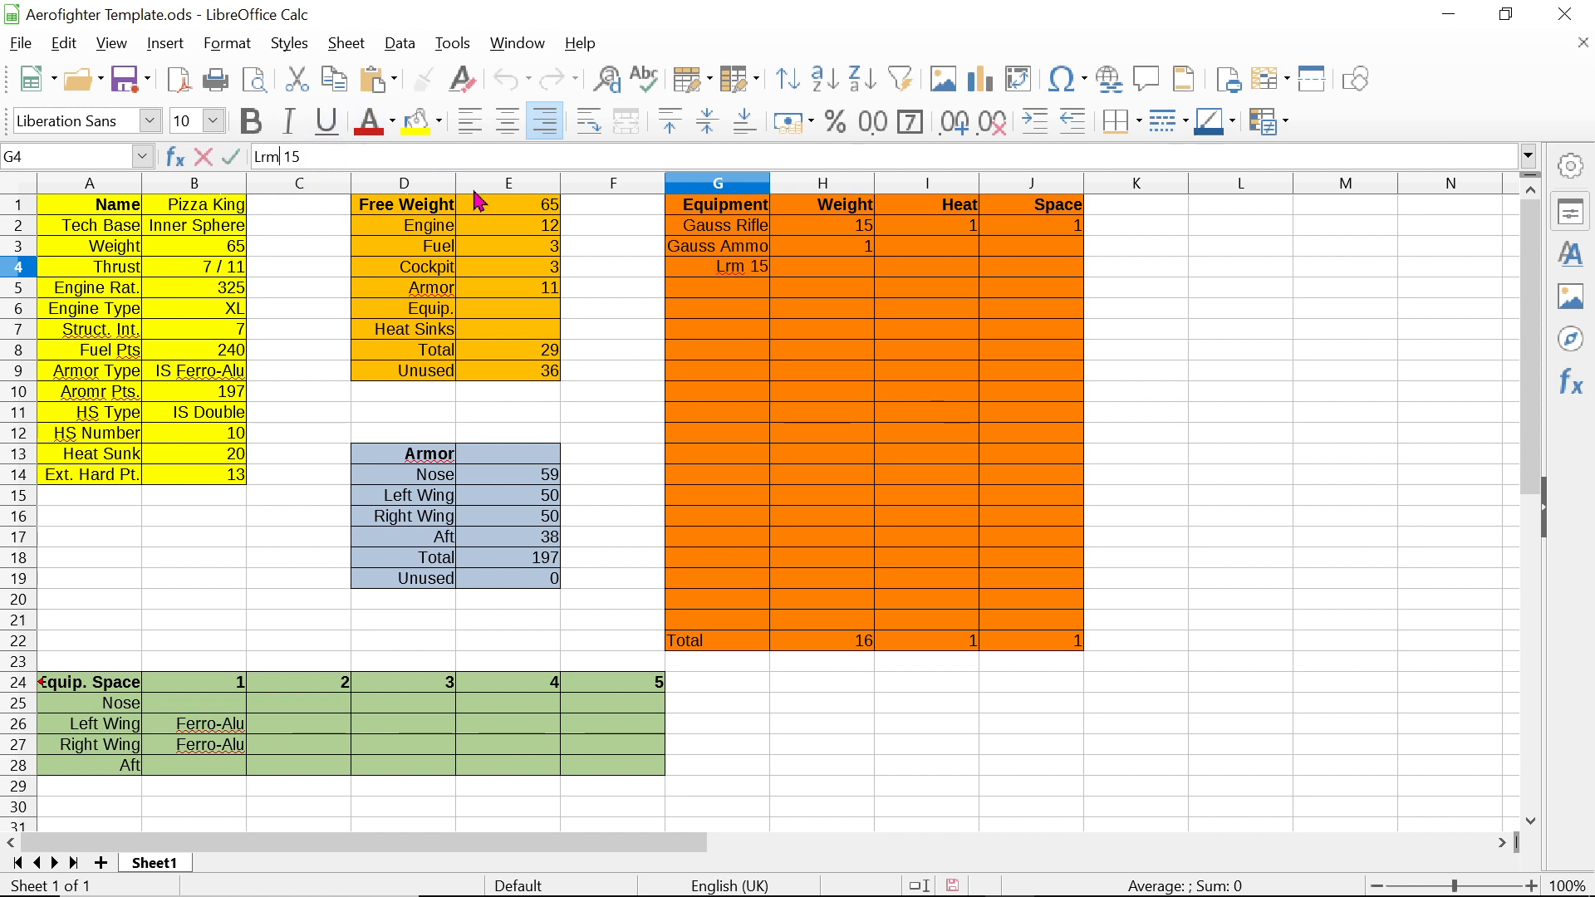
key(BackSpace)
key(BackSpace)
text(RM)
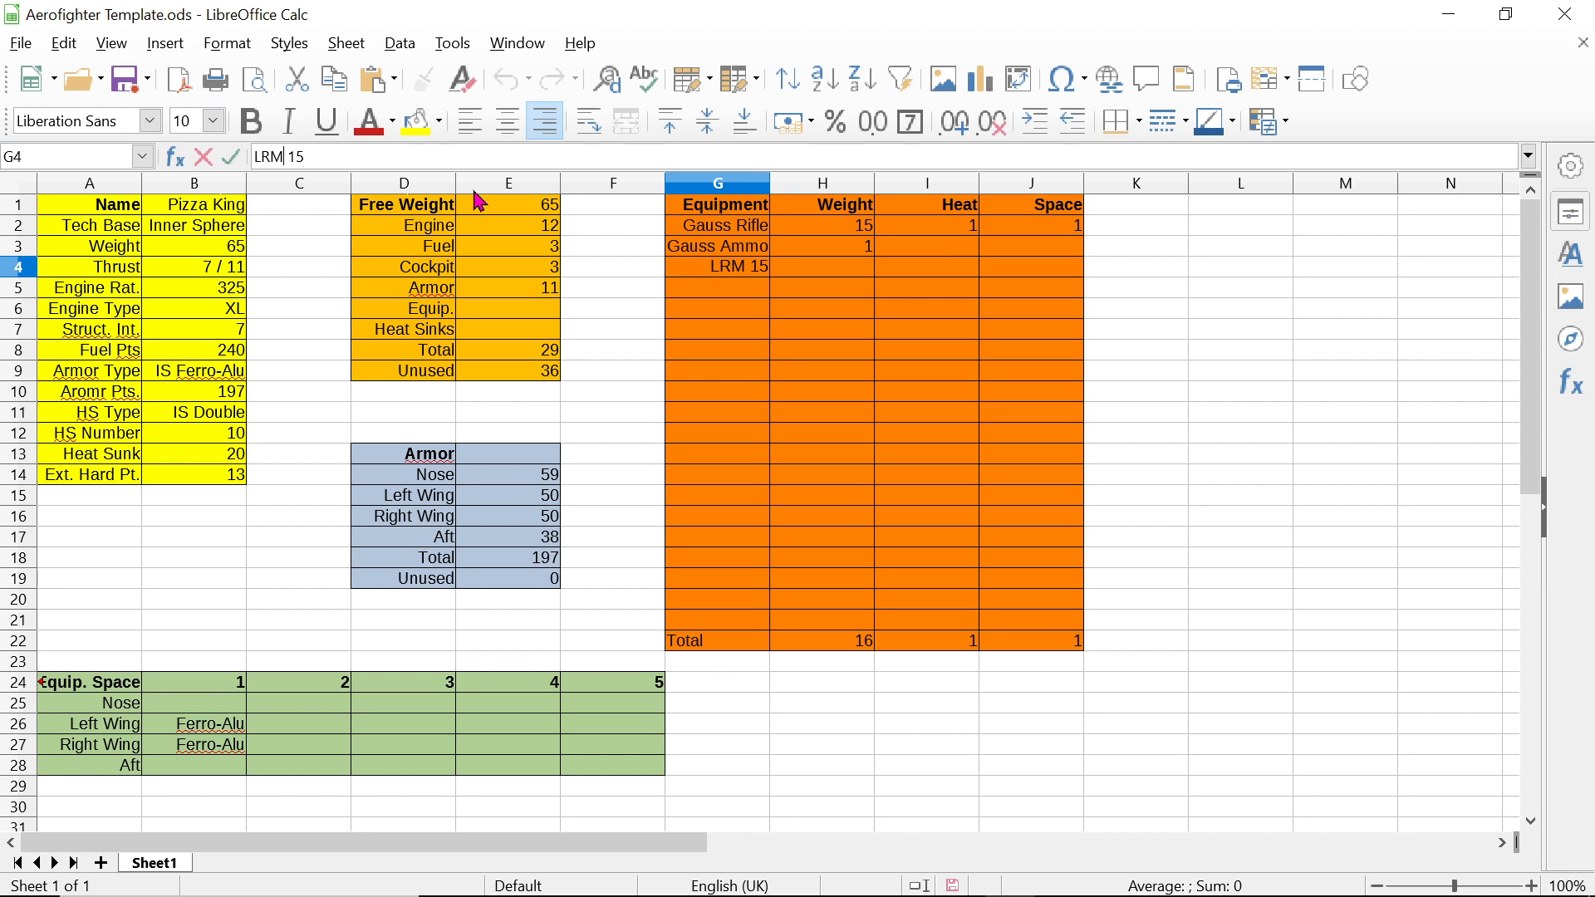
key(Return)
text(LRM 15)
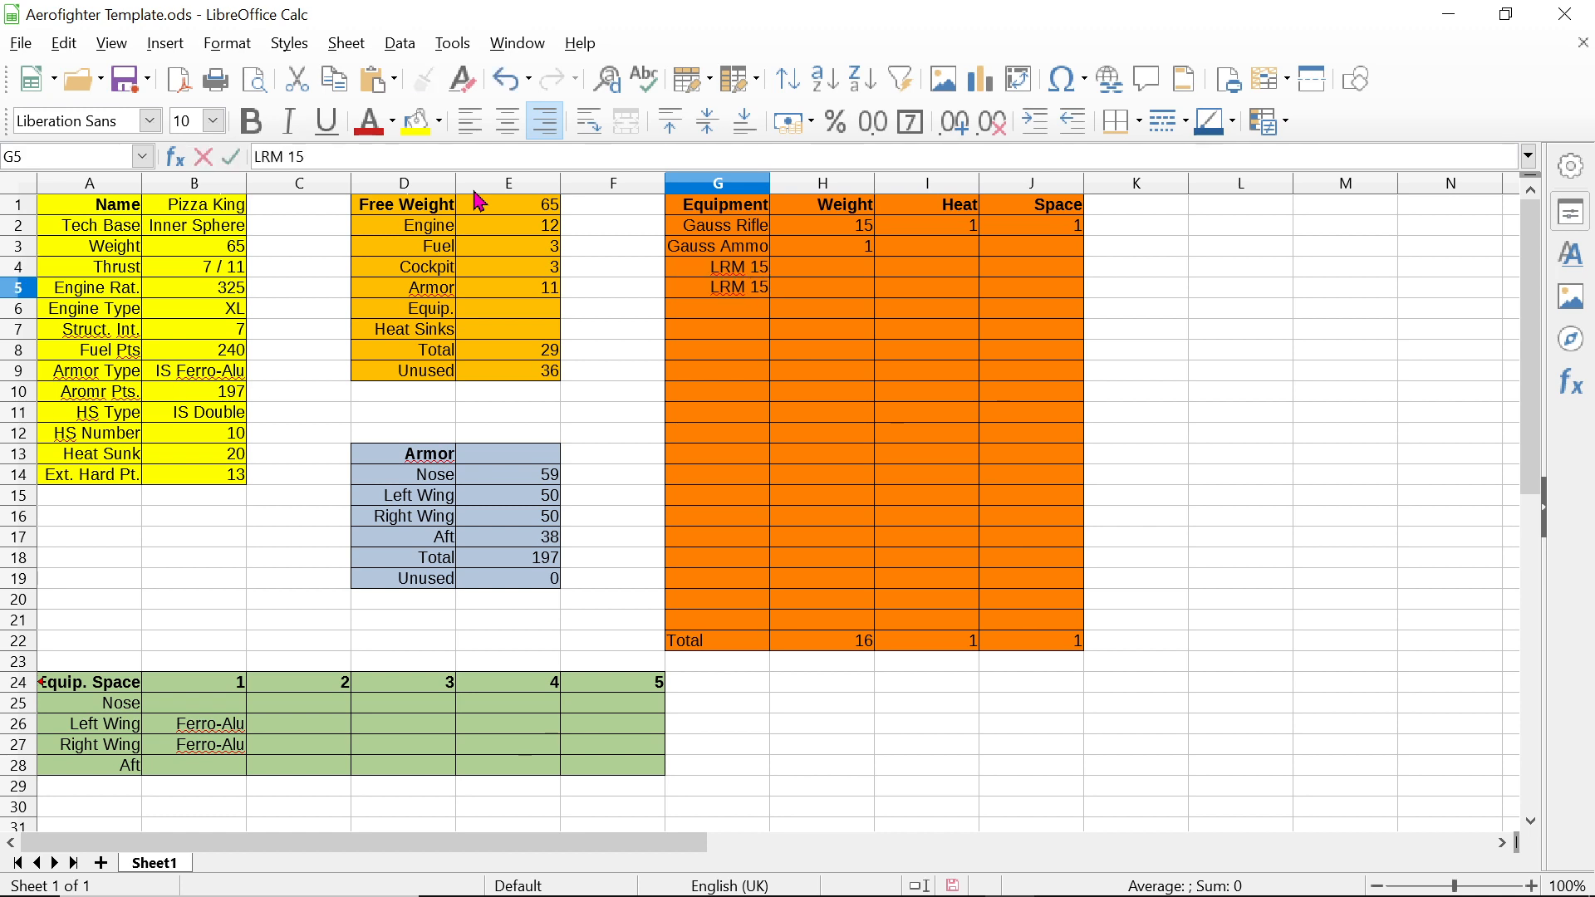
Step: Give both LRM 15 launchers in the Equipment table a weight of 7 and a heat of 5 each
click(863, 275)
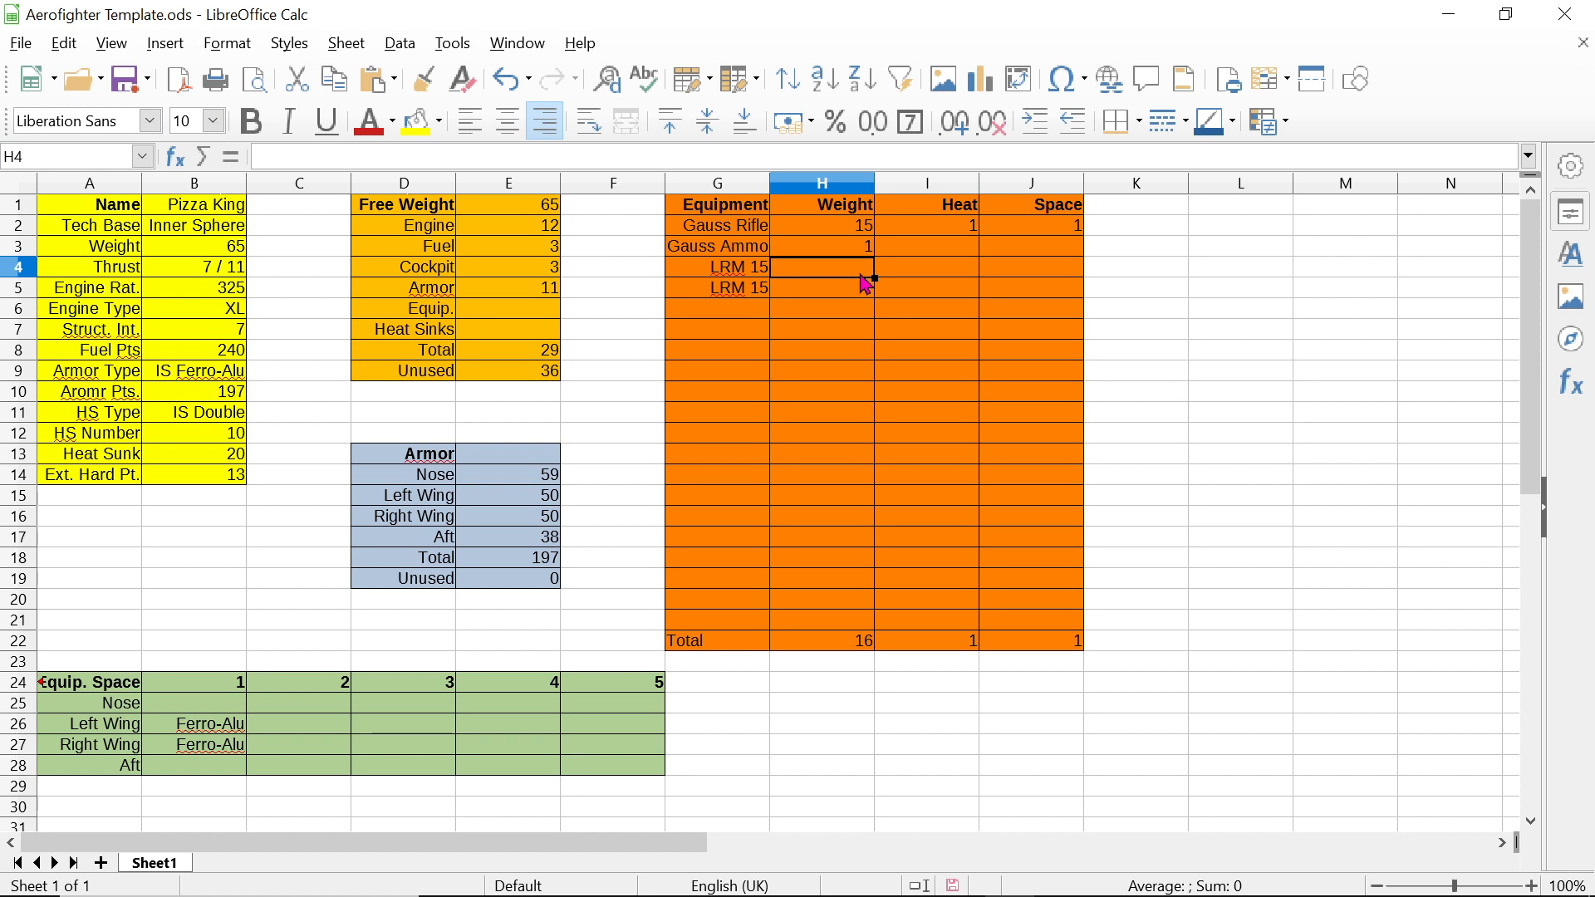
text(7)
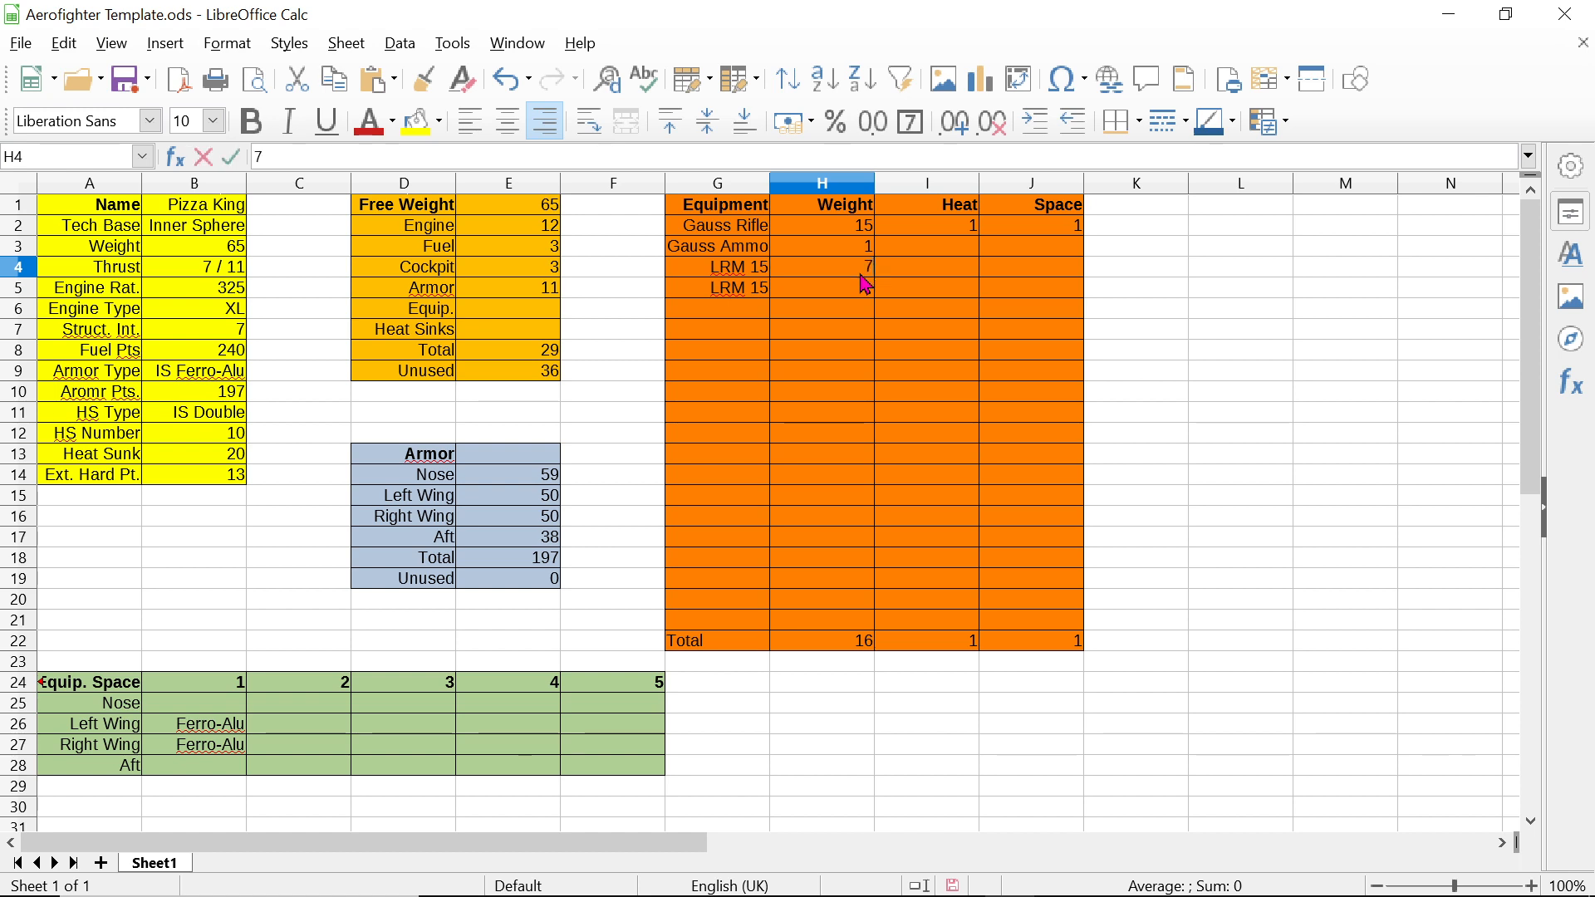
key(Return)
text(7)
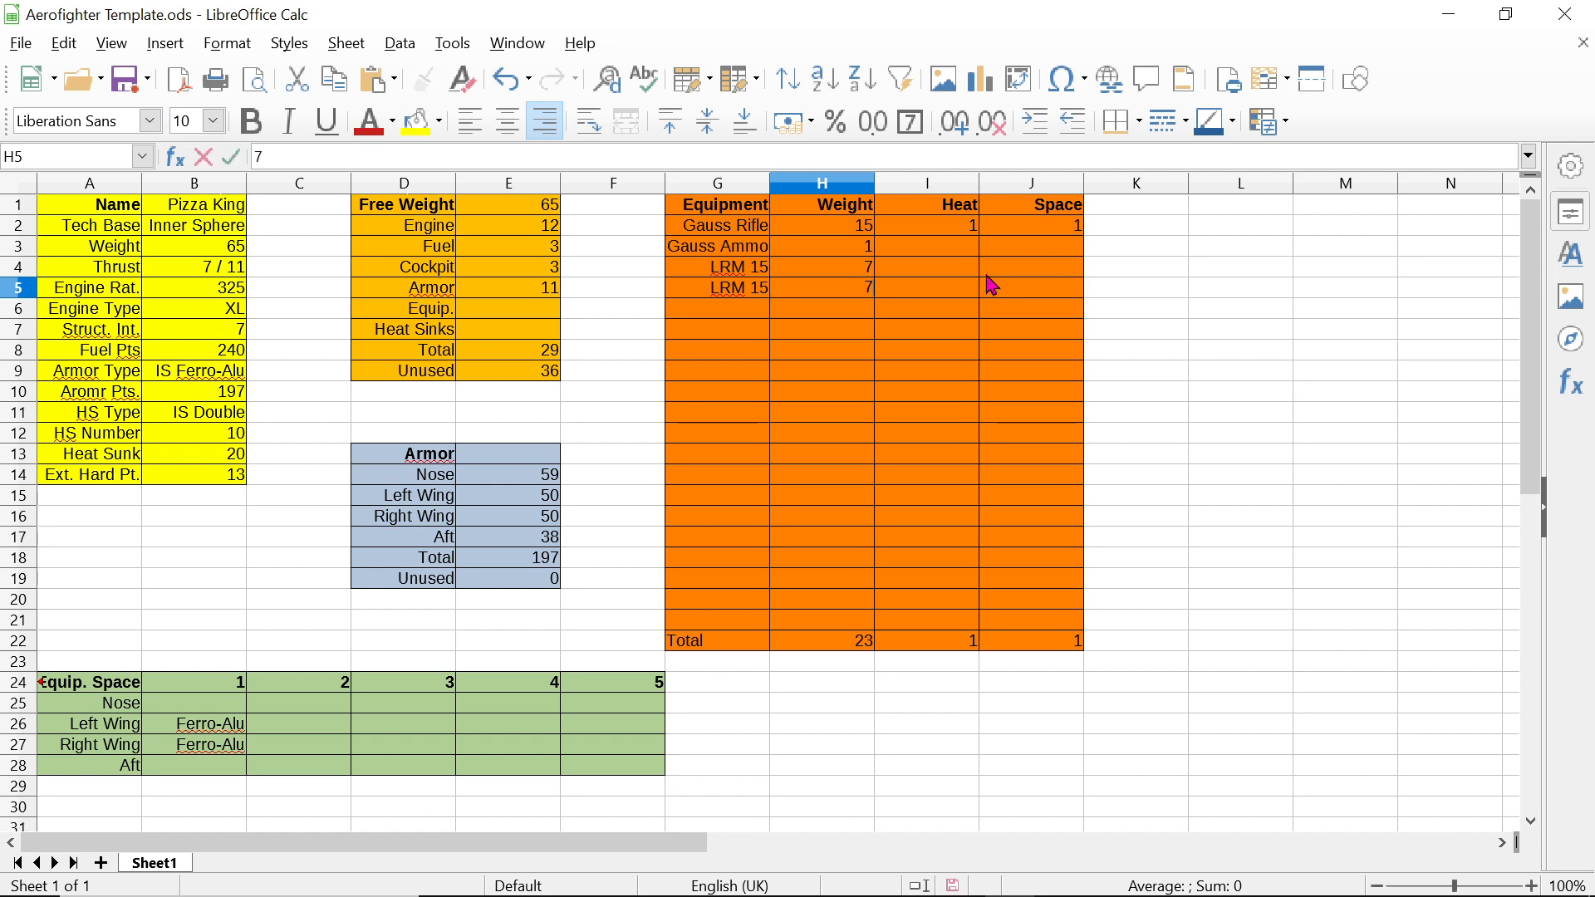
click(946, 276)
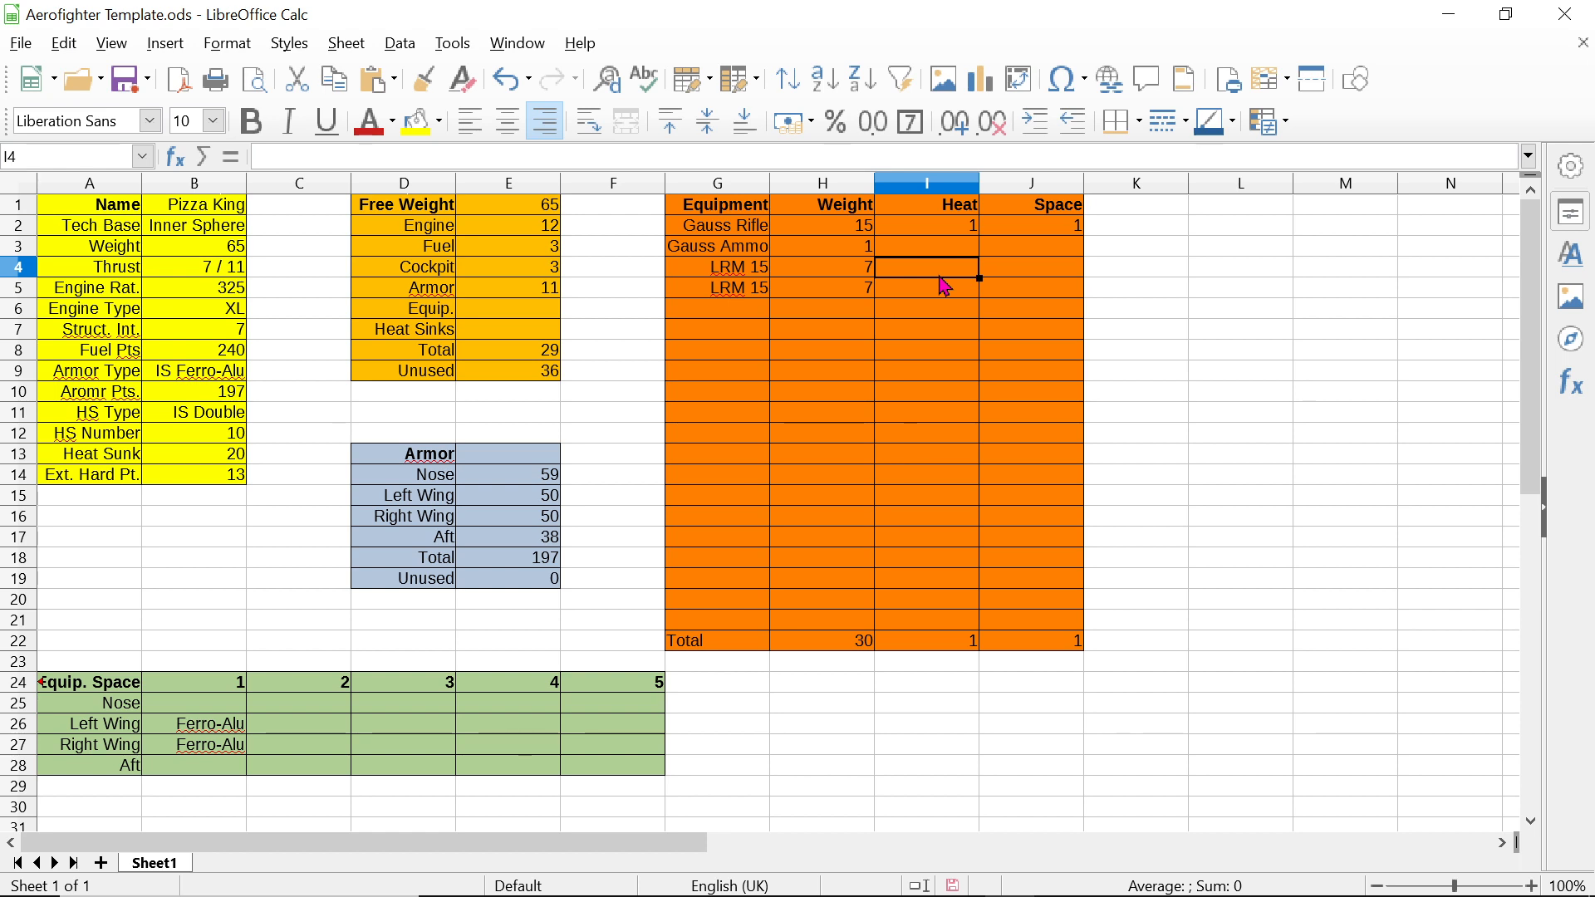
text(5)
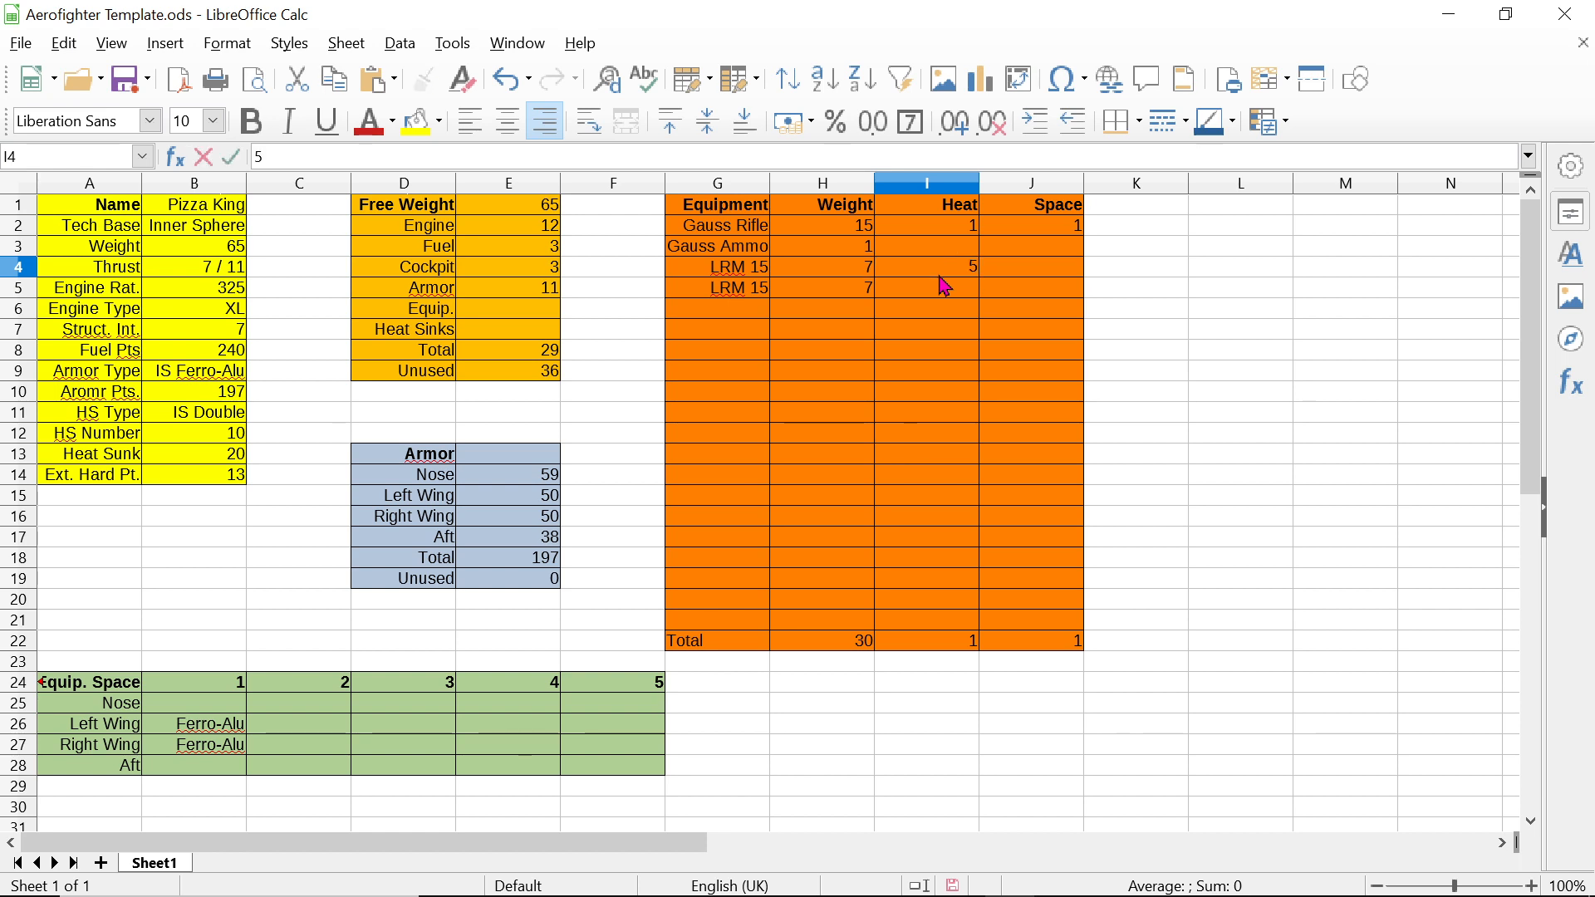
key(Return)
text(5)
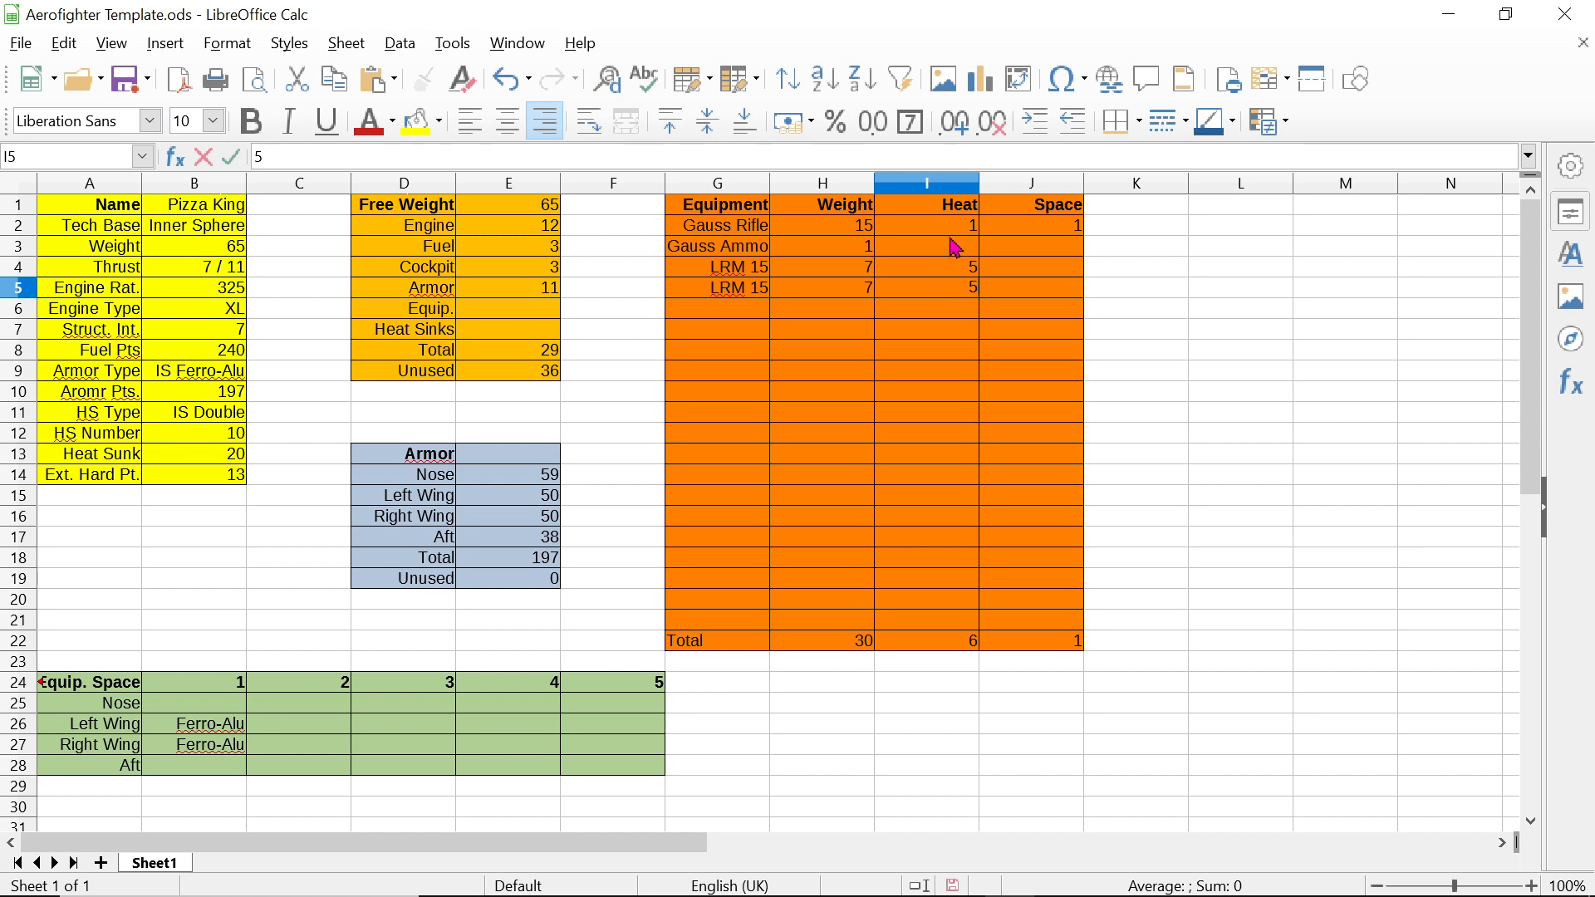
Step: Enter a space of 1 for each of the two LRM 15 launchers
click(1049, 270)
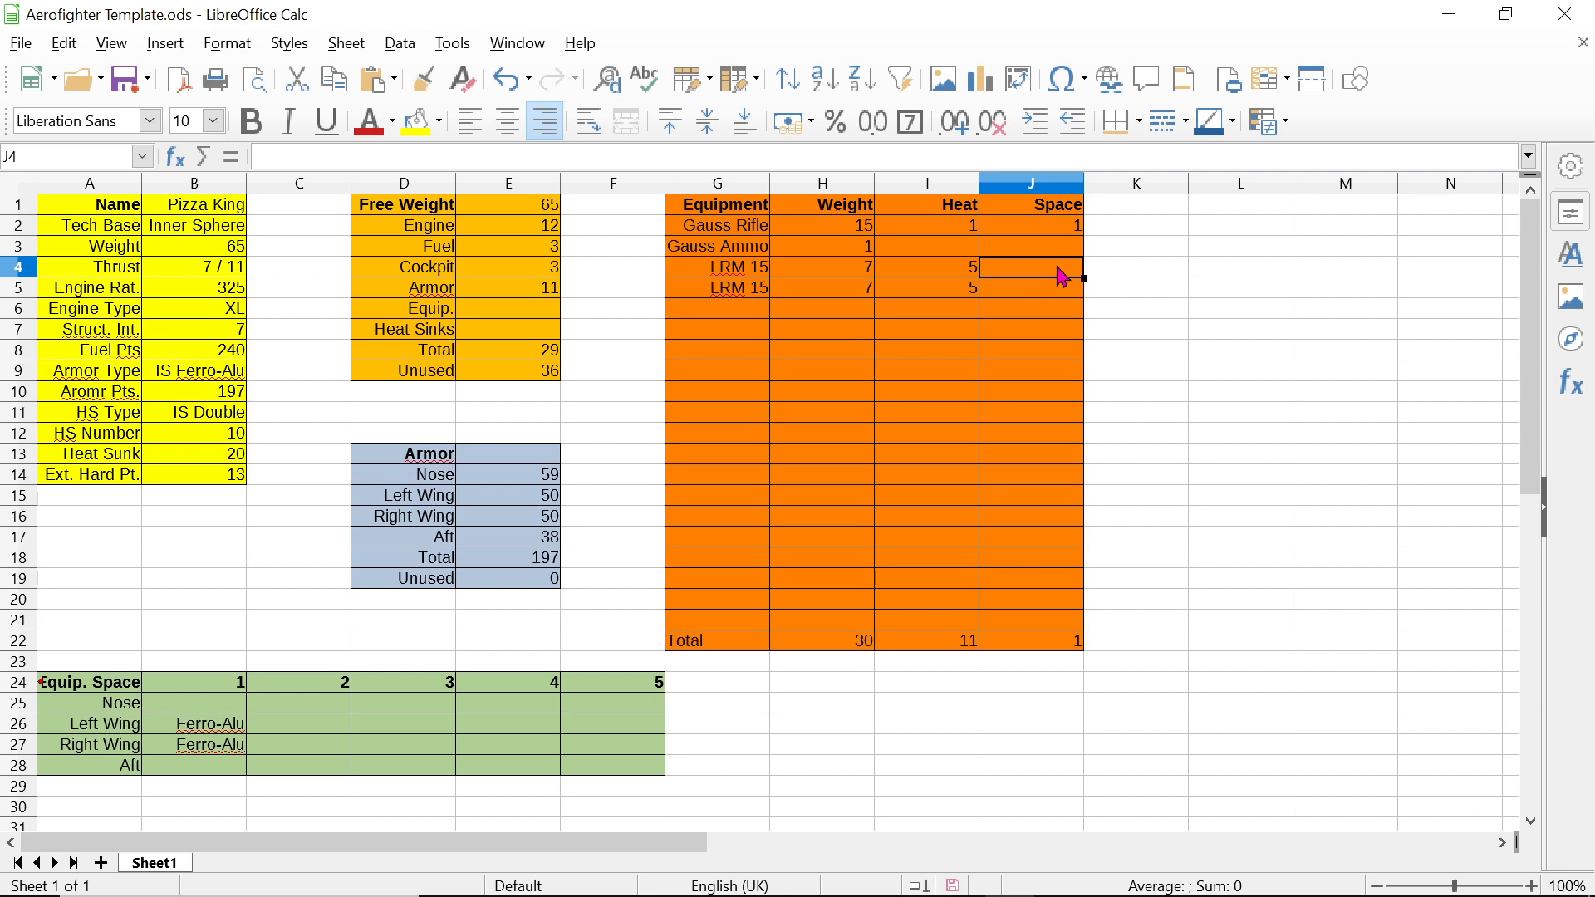
text(1)
key(Return)
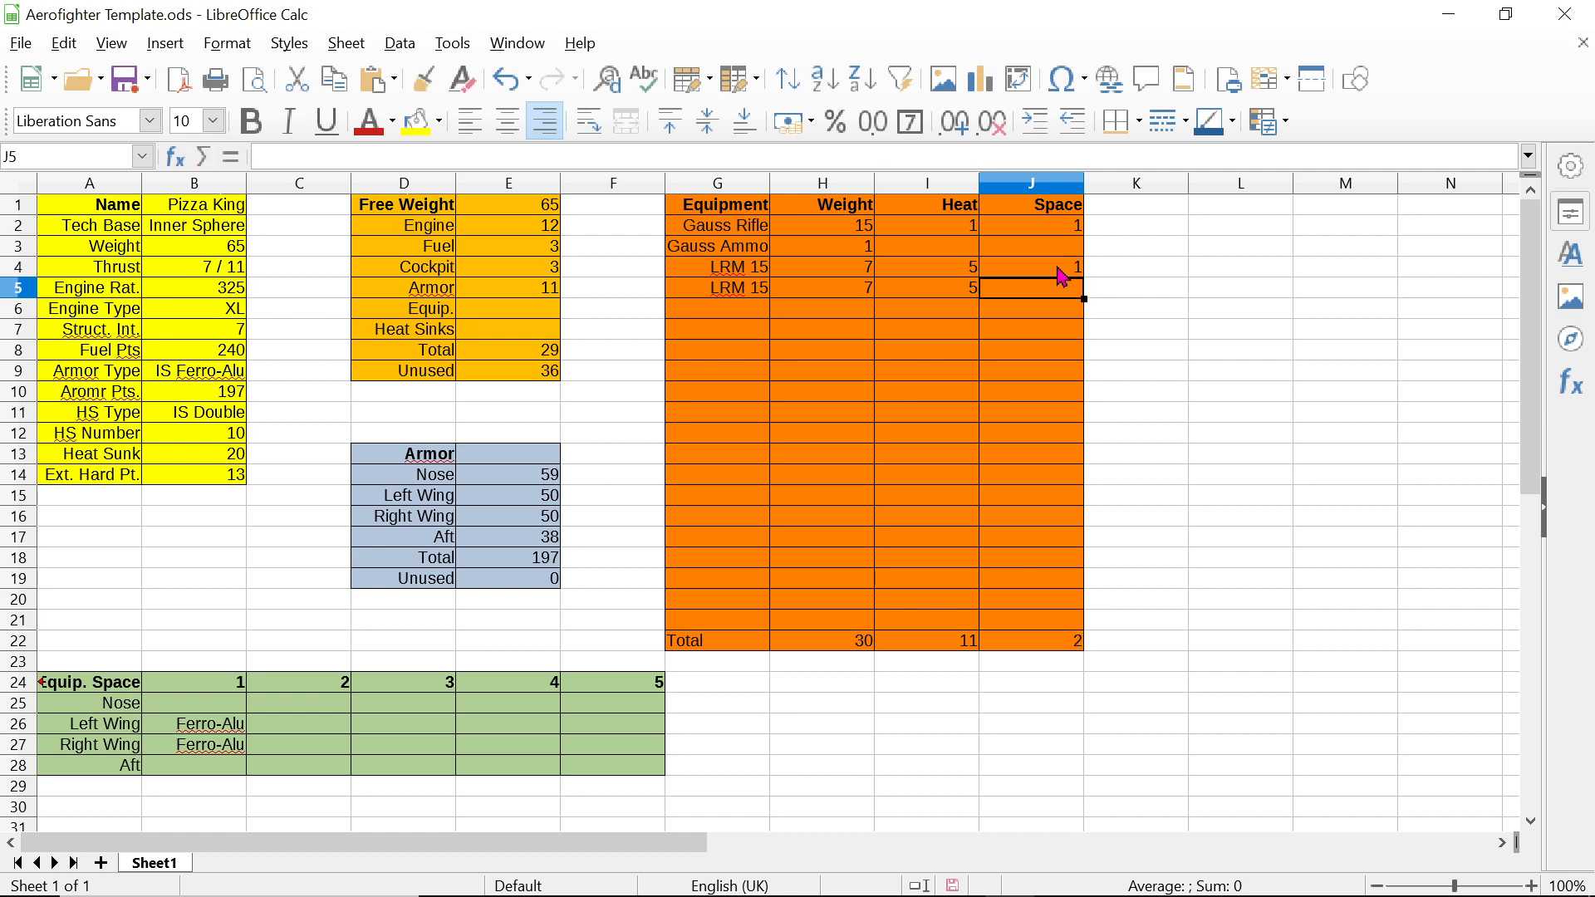
text(1)
key(Return)
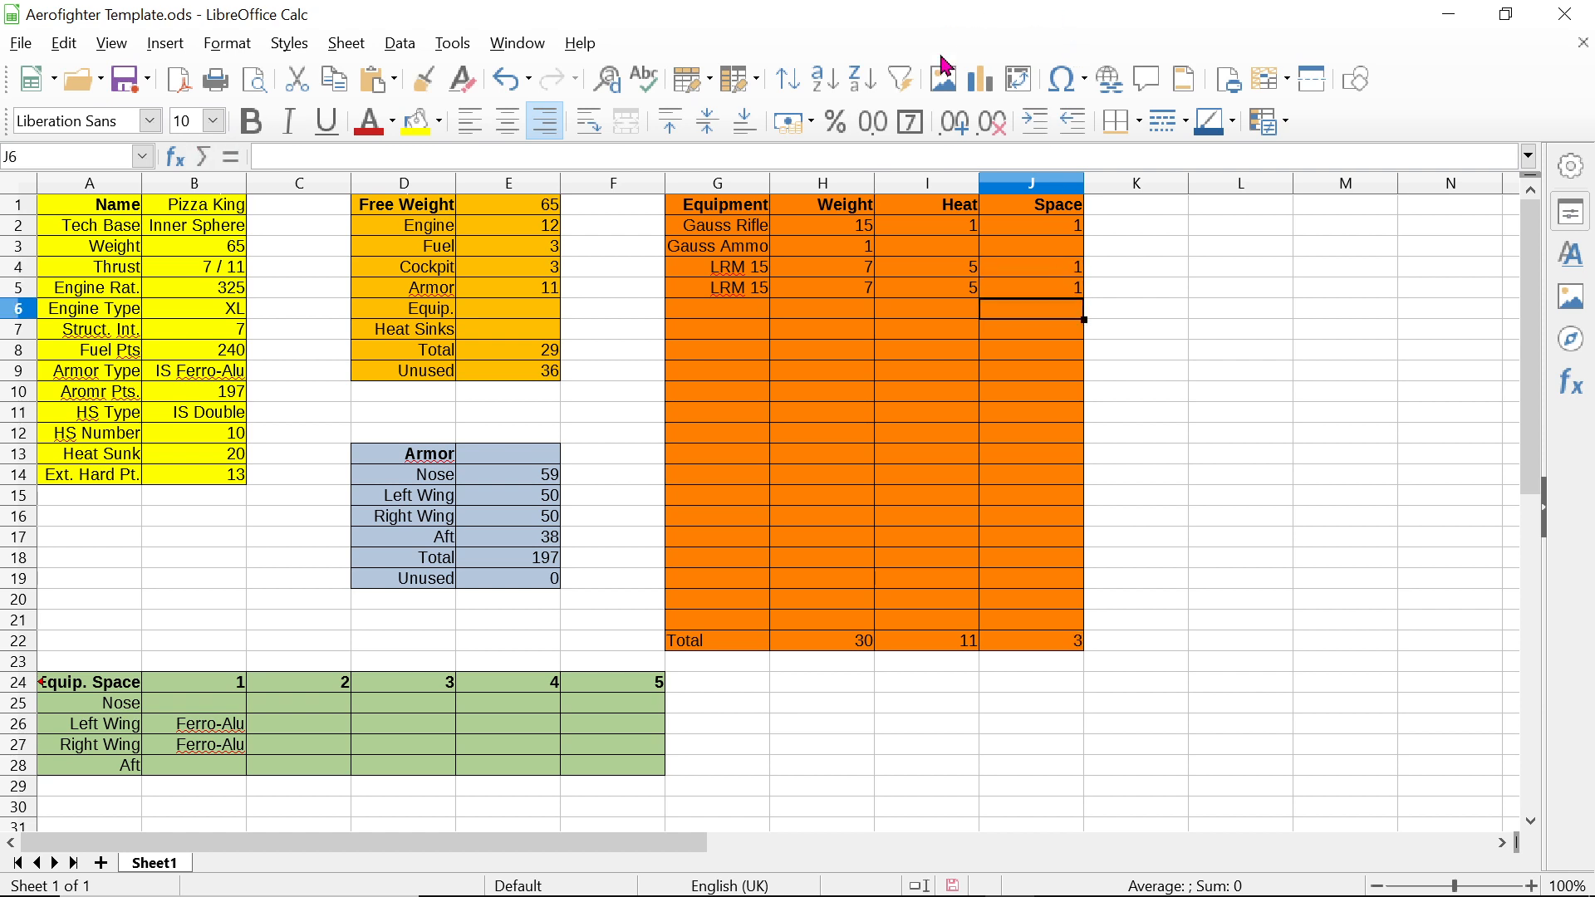
Step: Link the Equip. weight in the Free Weight table to the Equipment table's total weight with the formula =H22
click(745, 311)
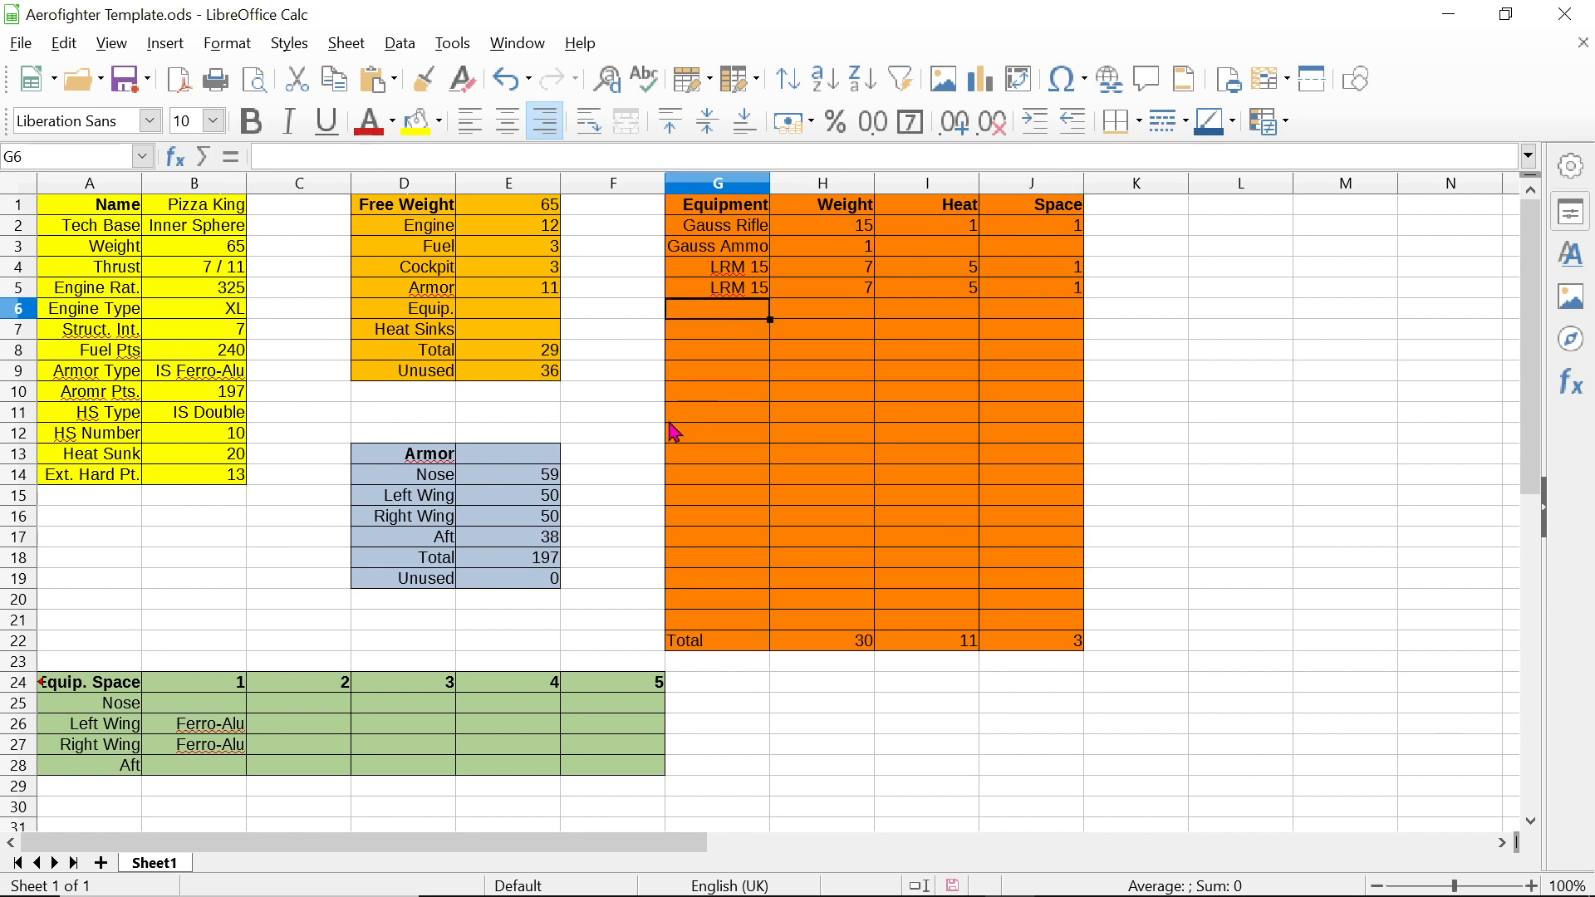
click(524, 311)
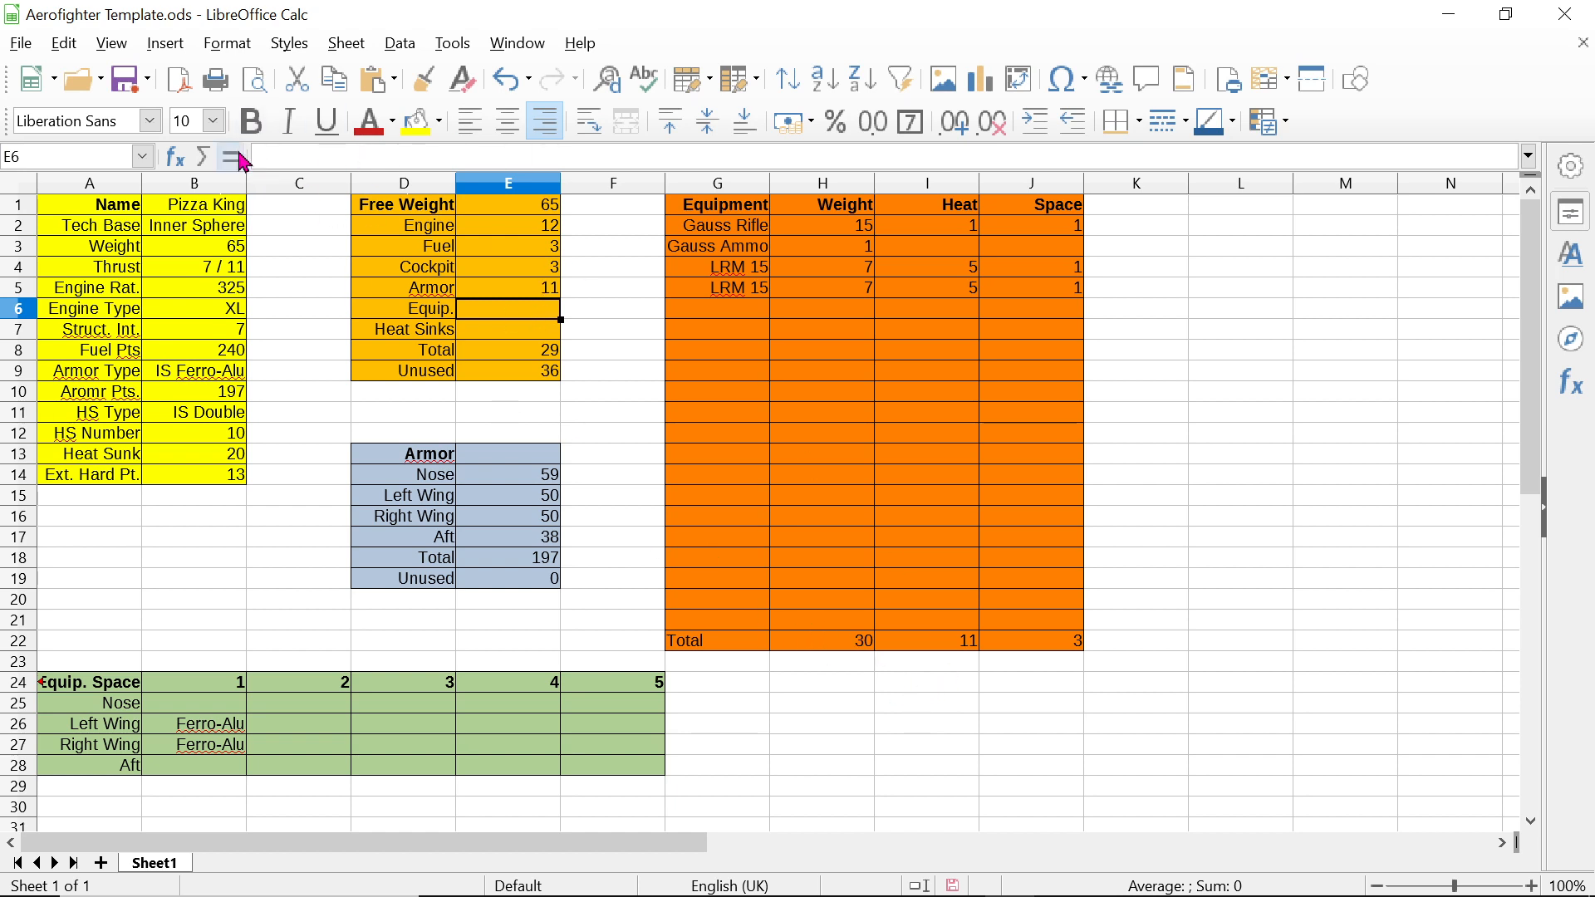
text(=)
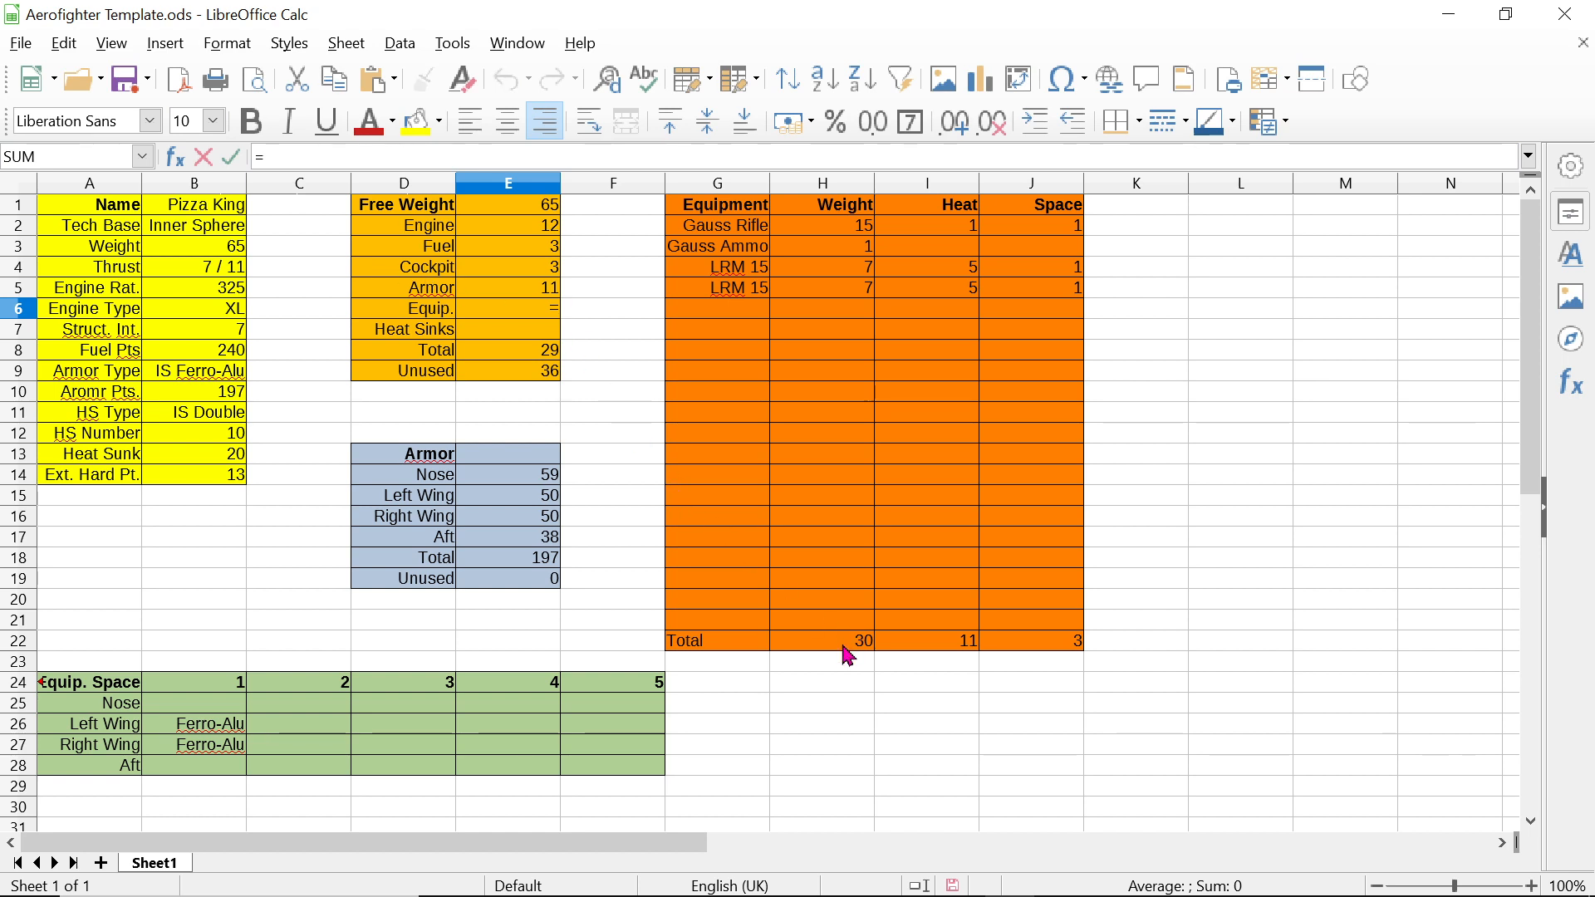
click(843, 647)
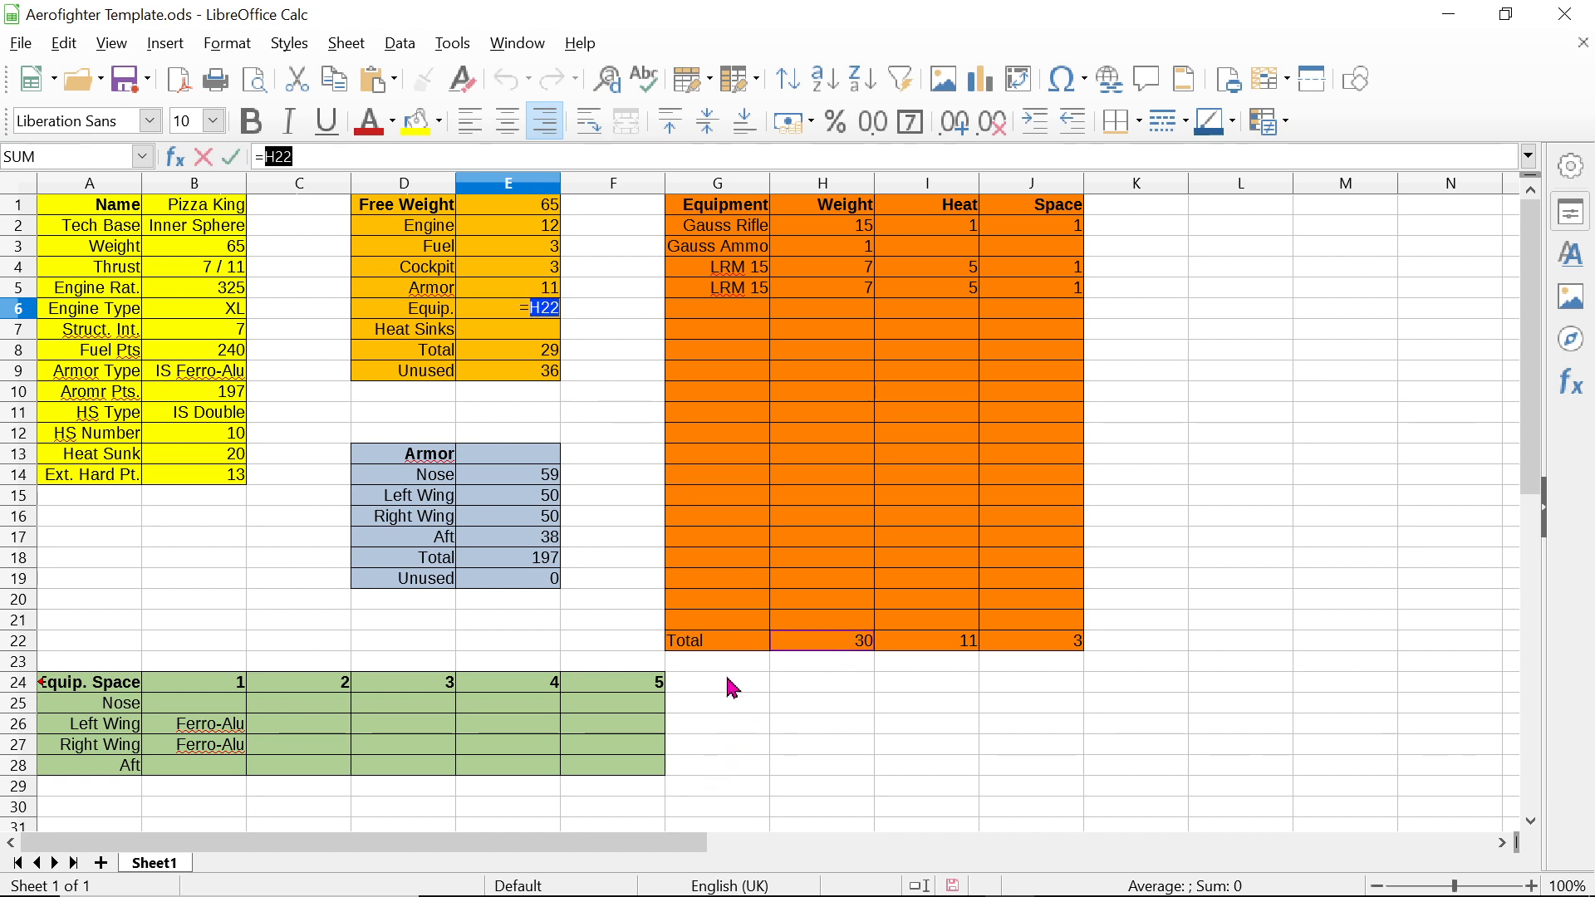
key(Return)
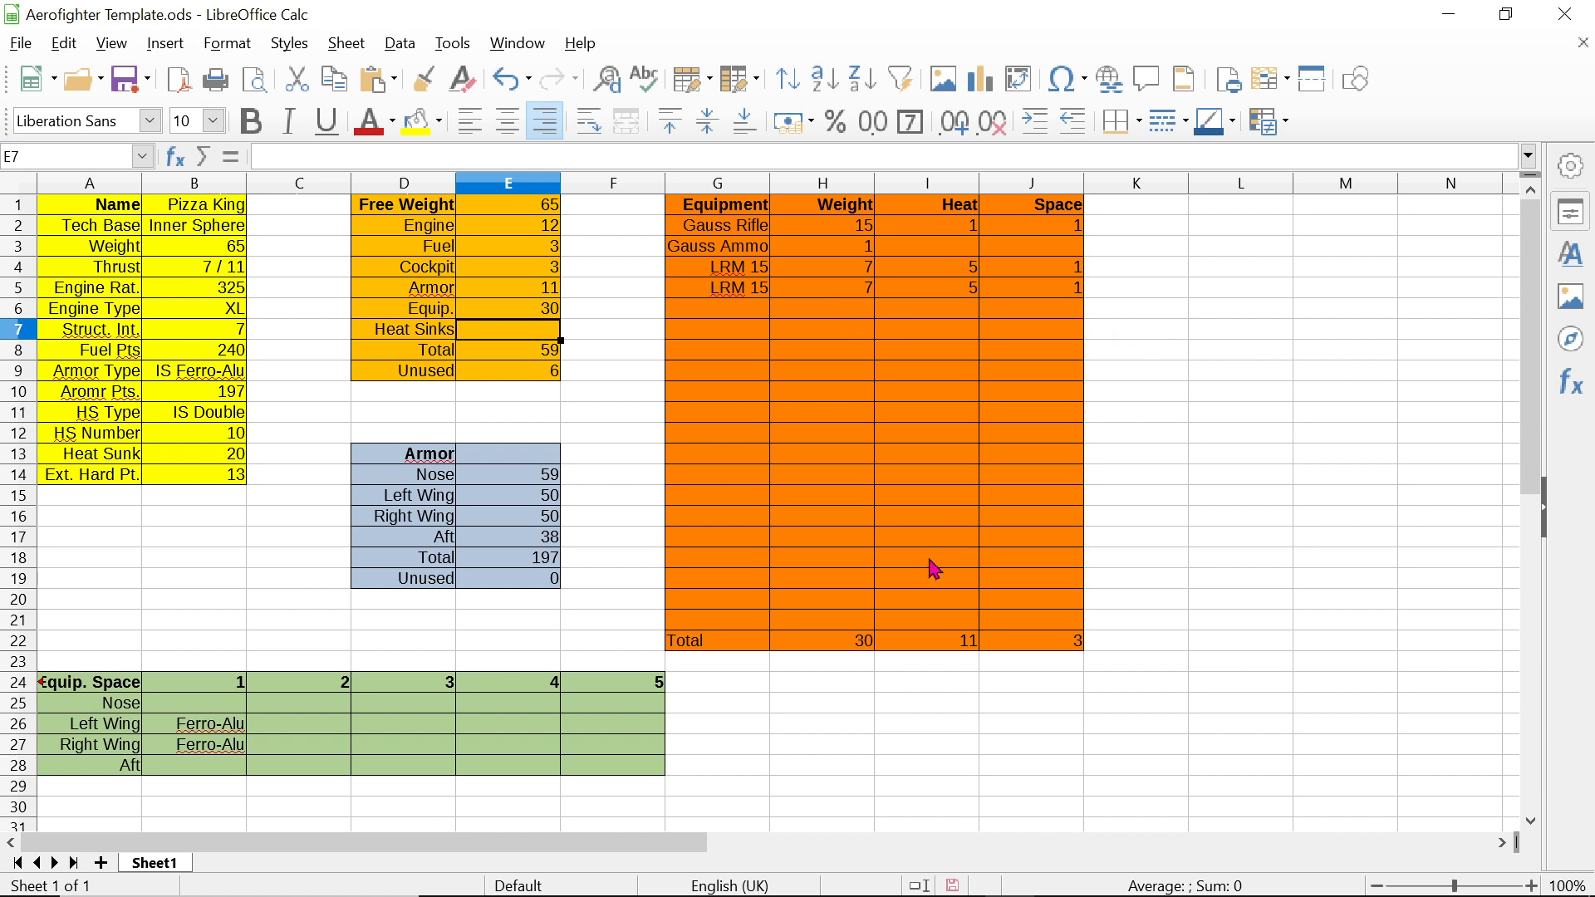
click(559, 312)
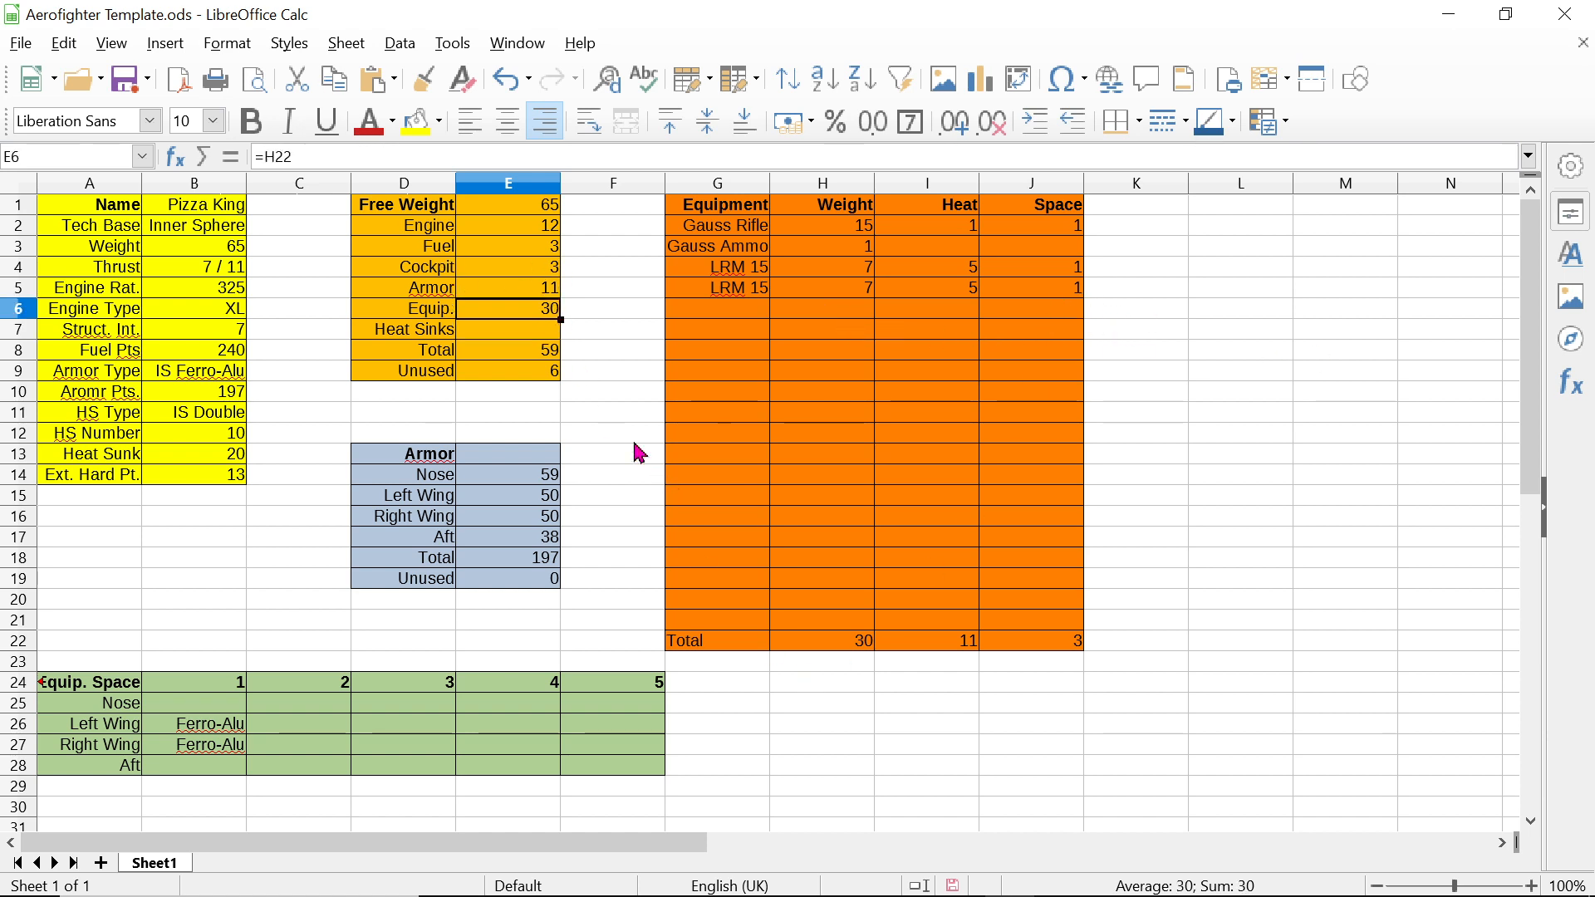
Step: List LRM Ammo in the two rows below the LRM 15 launchers in the Equipment table
click(733, 309)
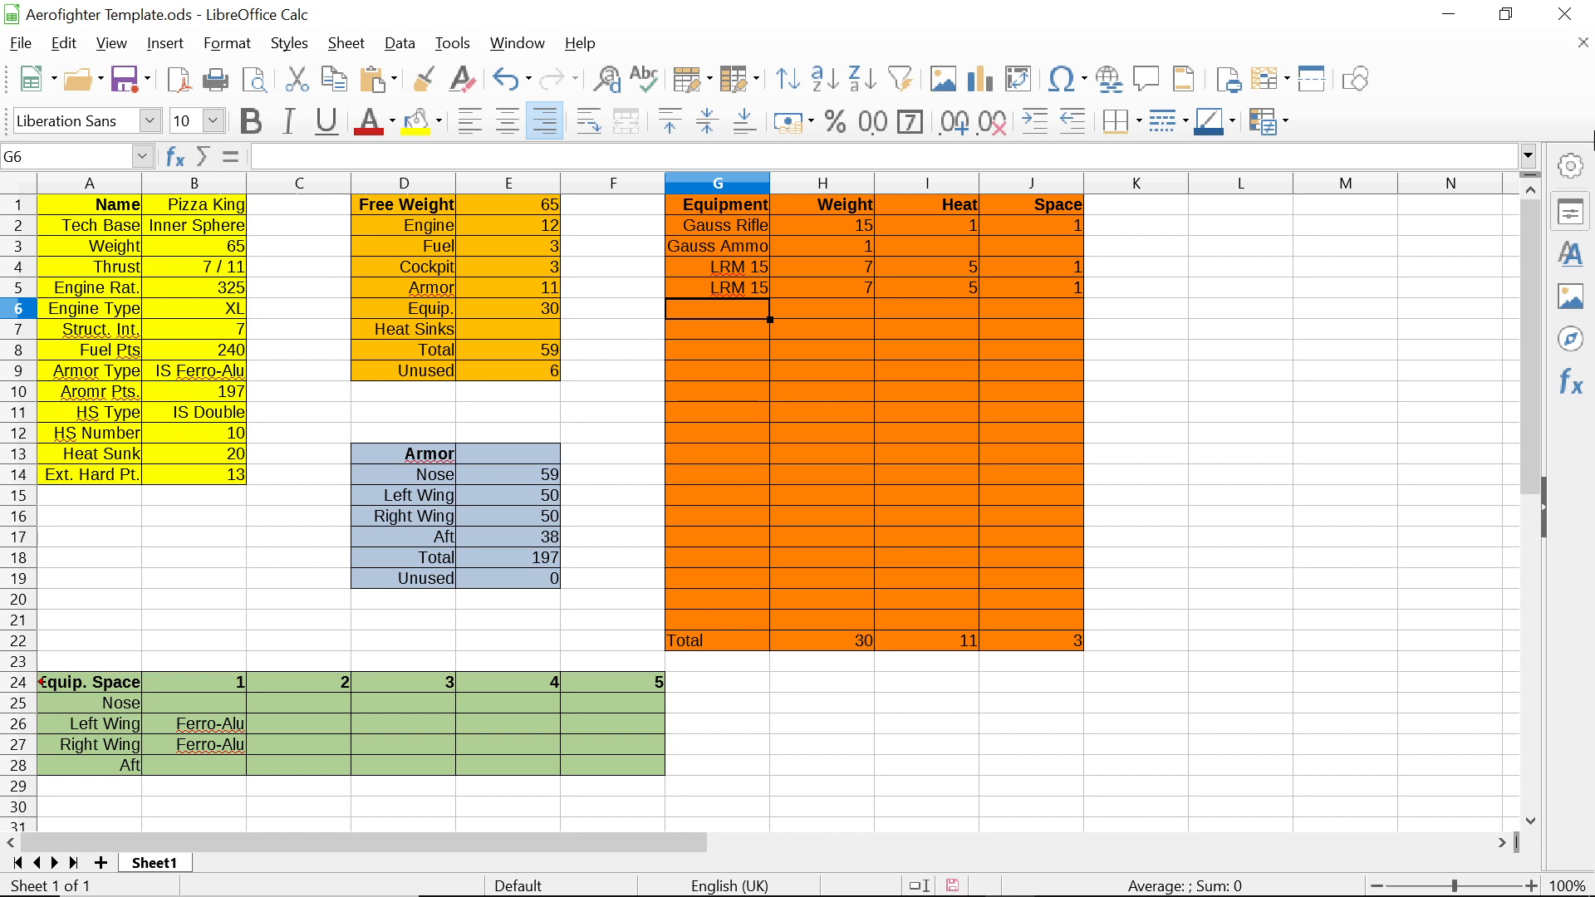
text(LR)
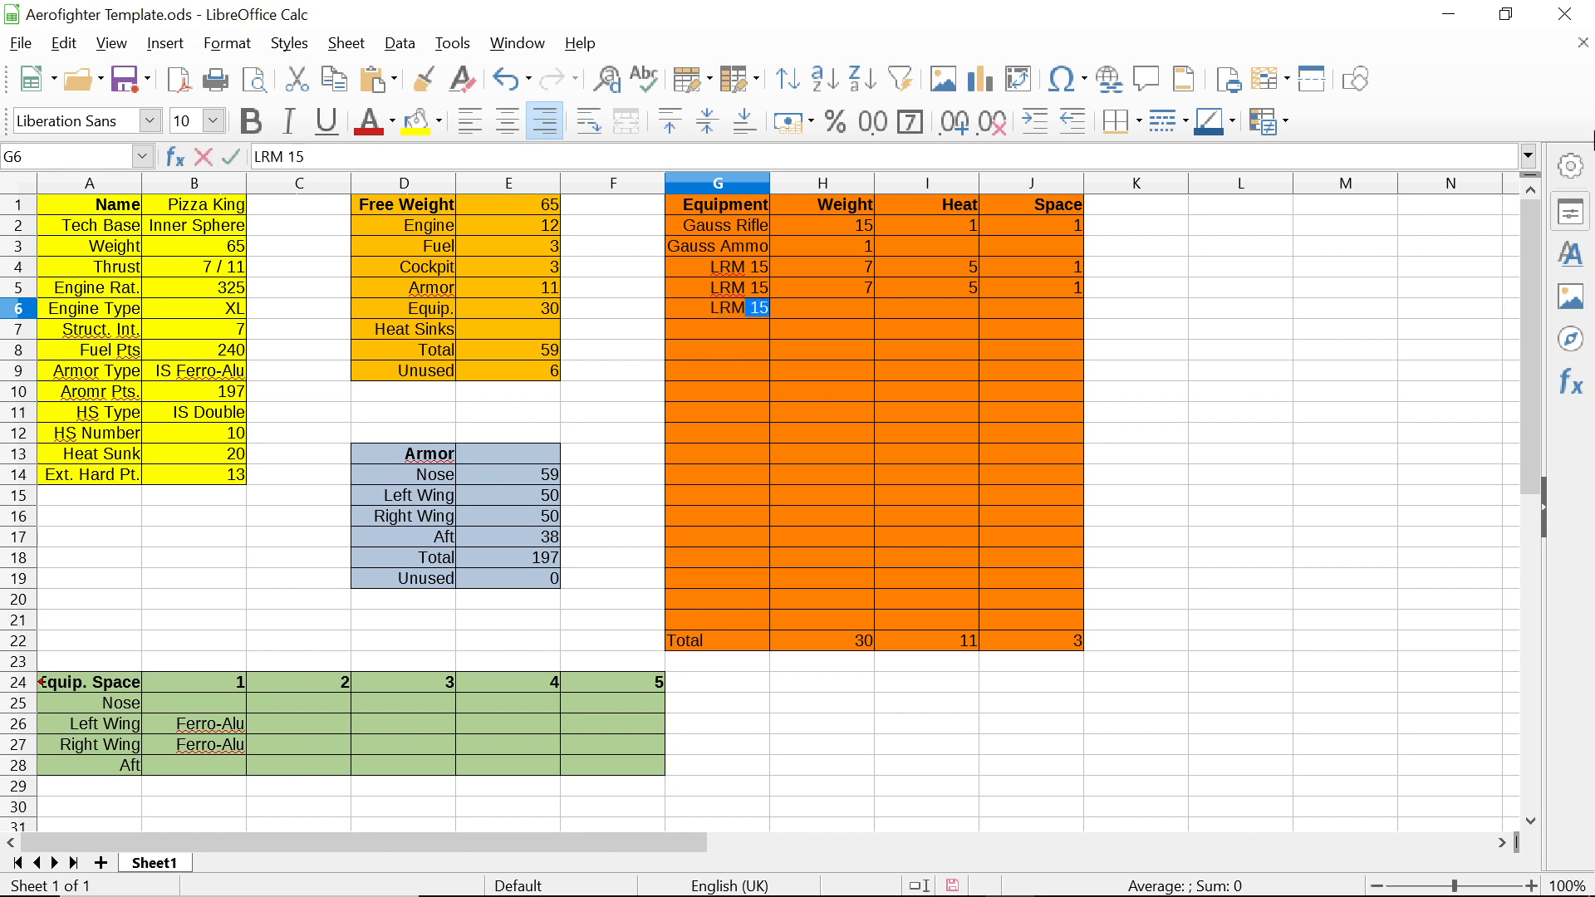
text(M Ammo)
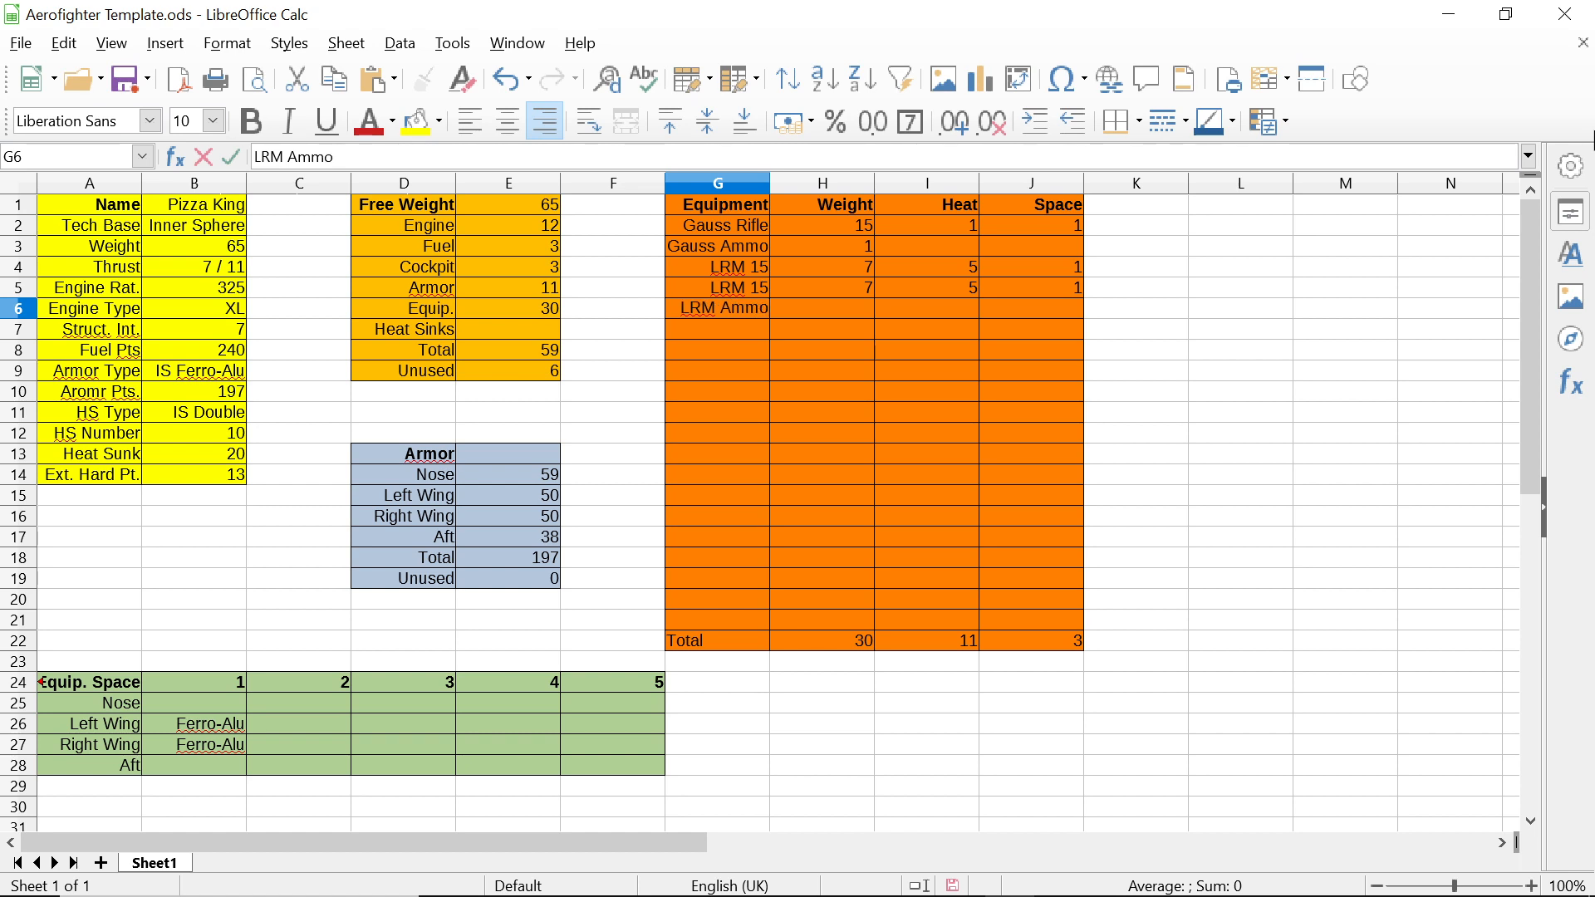
key(Return)
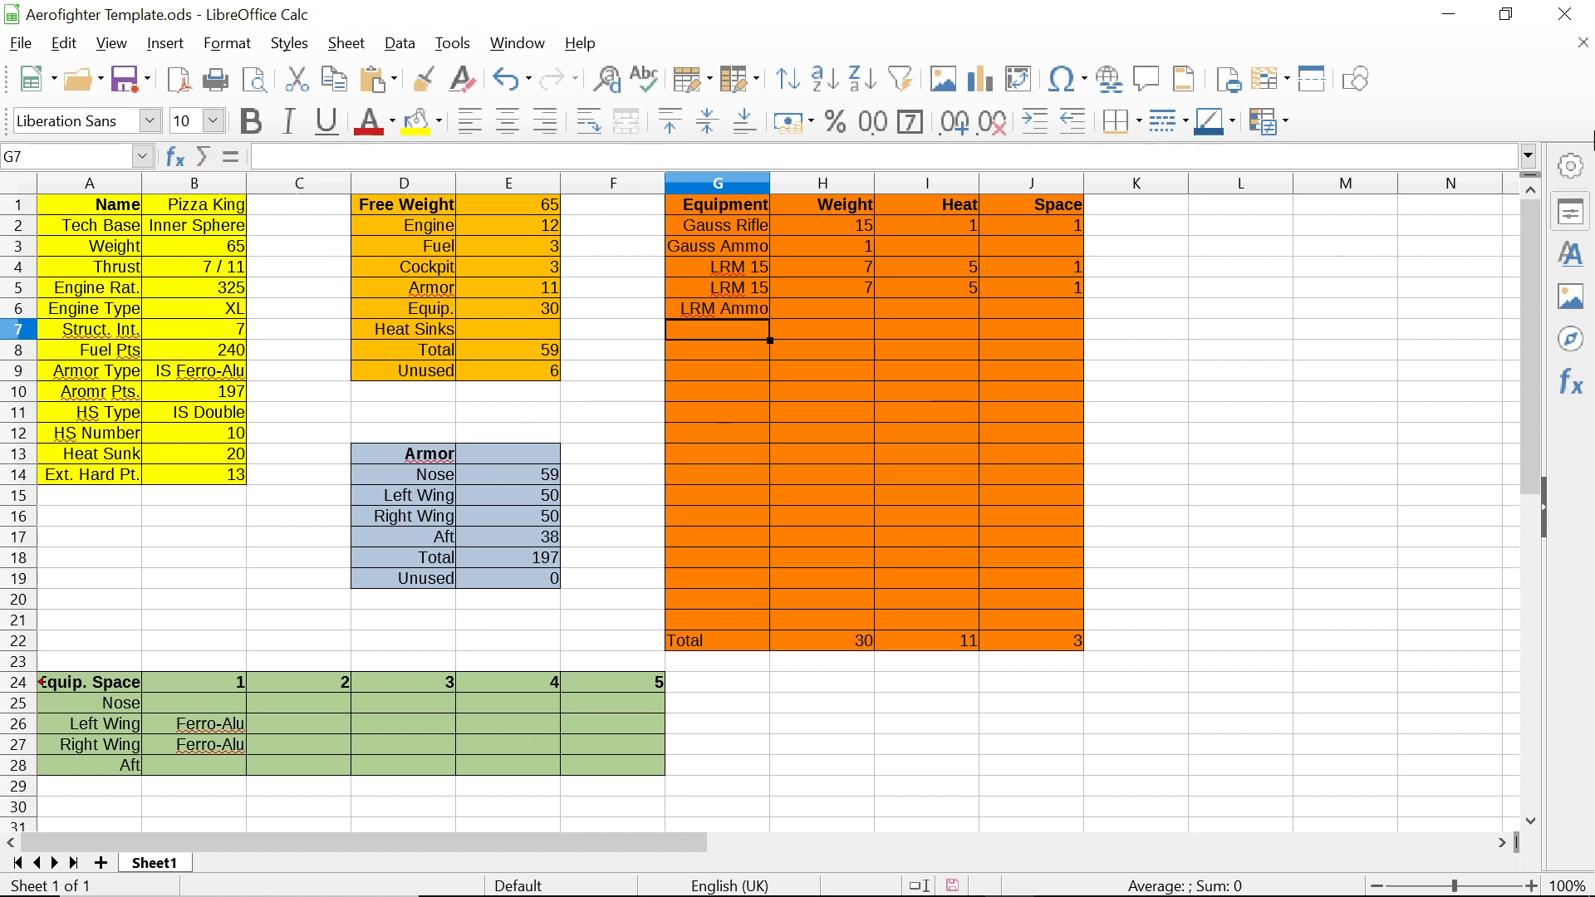
text(LRM )
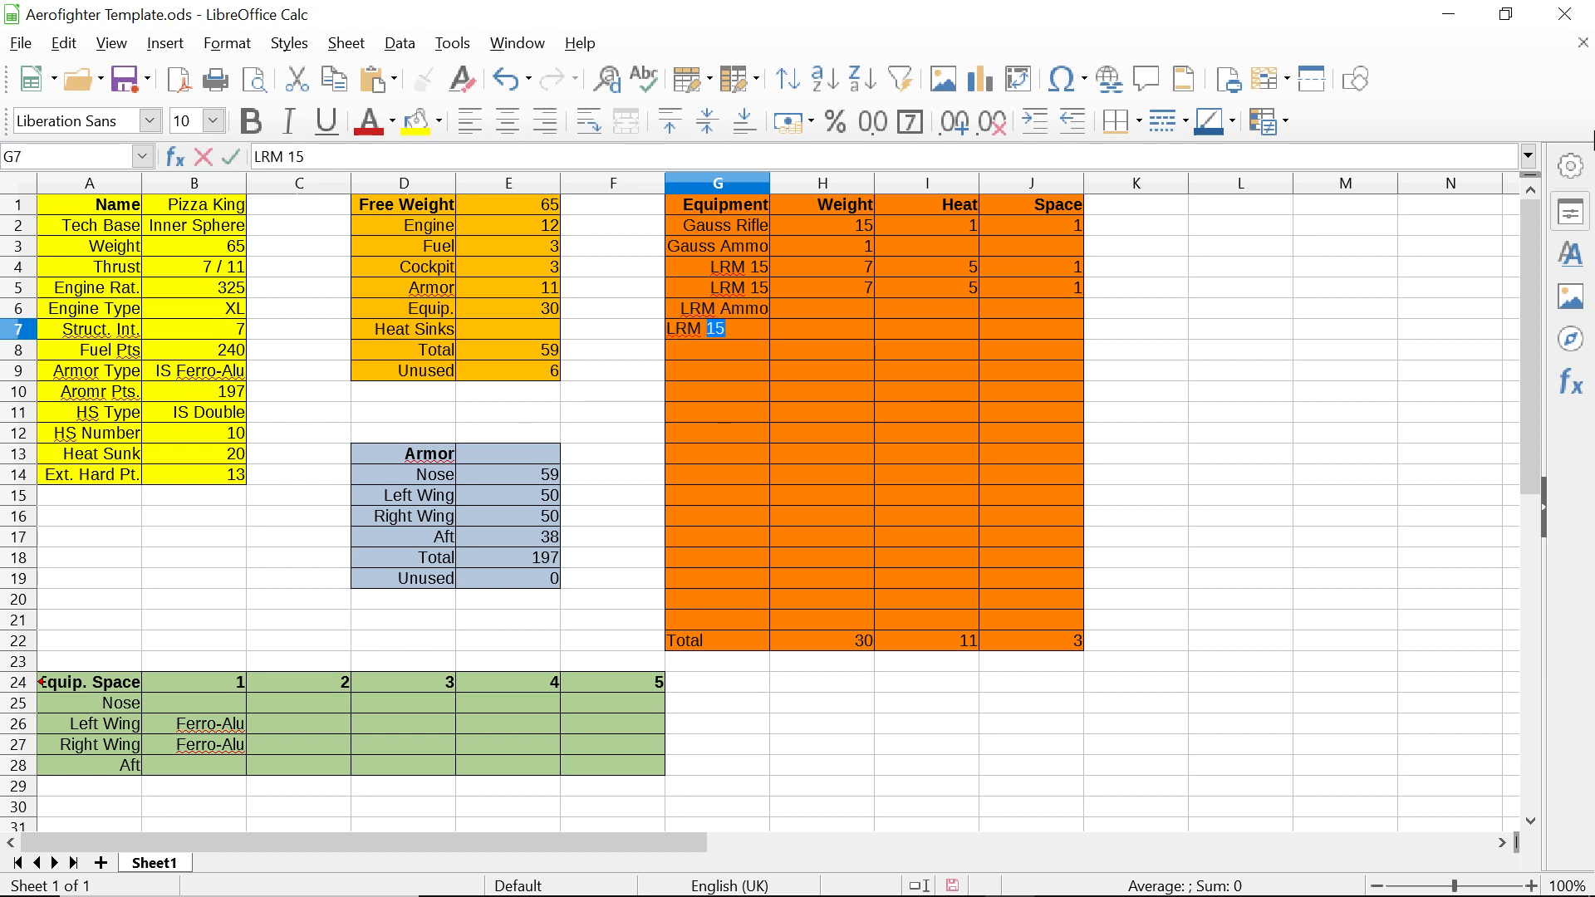
text(Ammo)
key(Return)
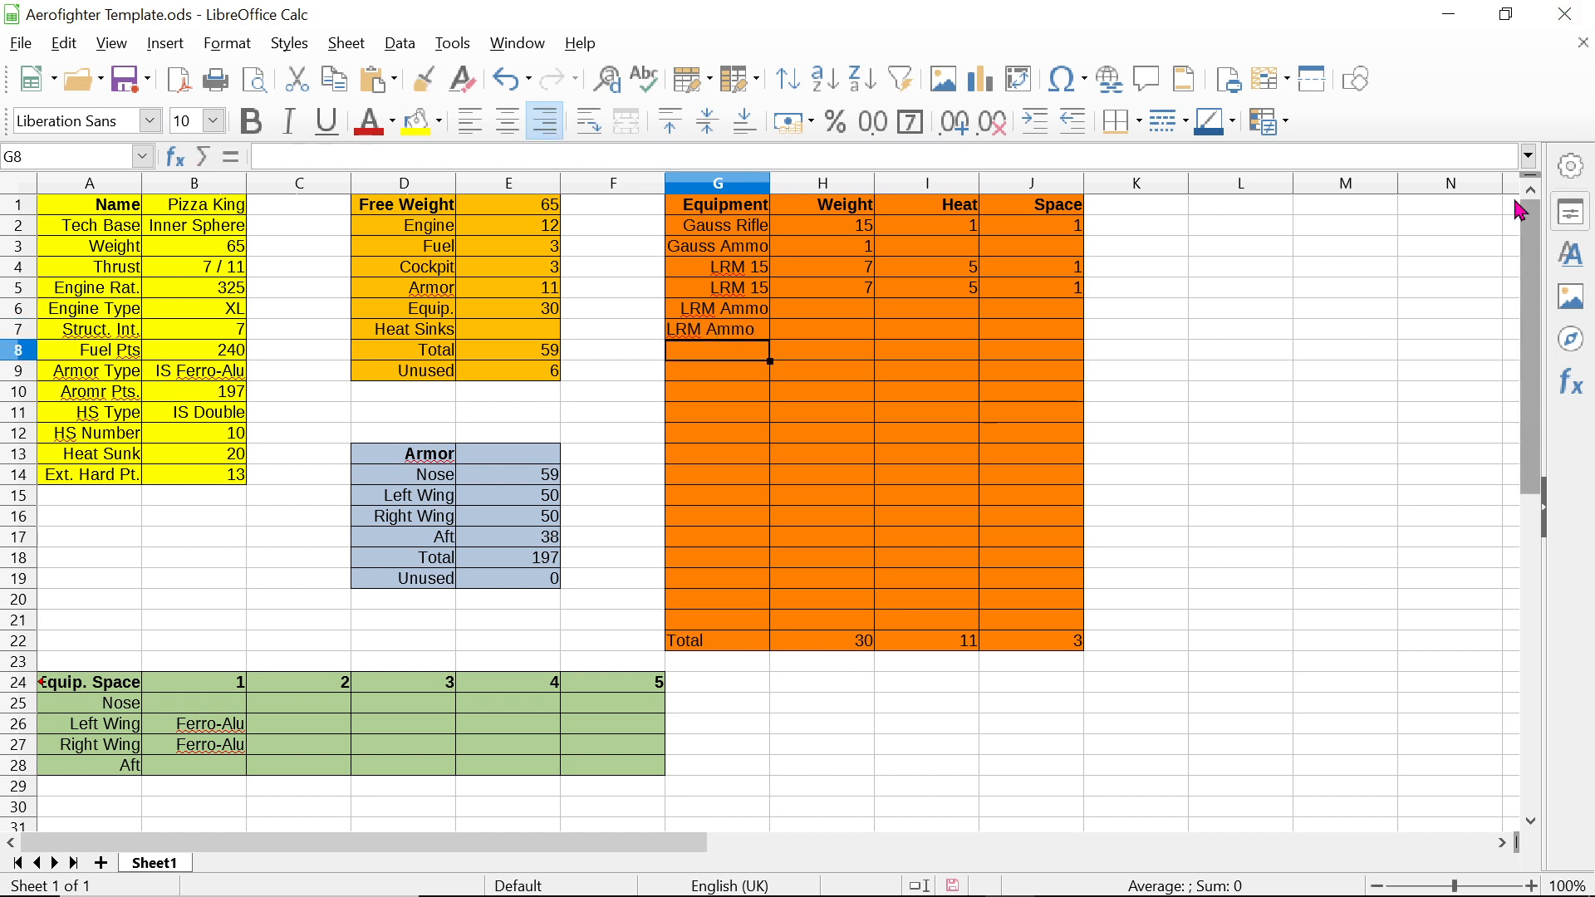
Step: Right-align the second LRM Ammo entry and the remaining Equipment table cells G6 to J22, including the Total row
click(756, 334)
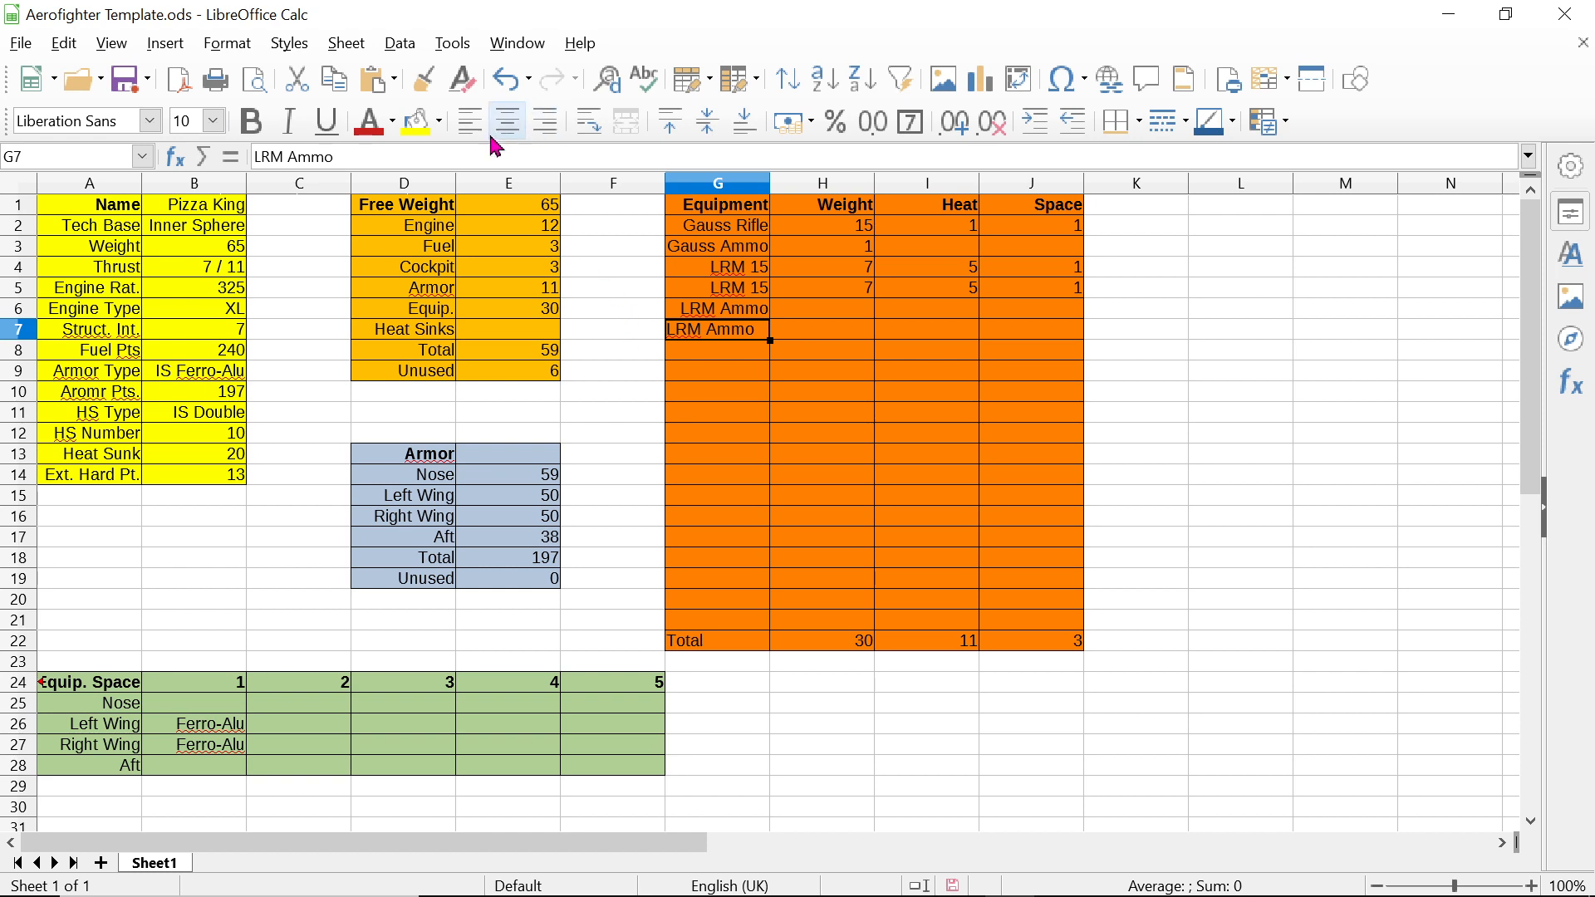
click(546, 121)
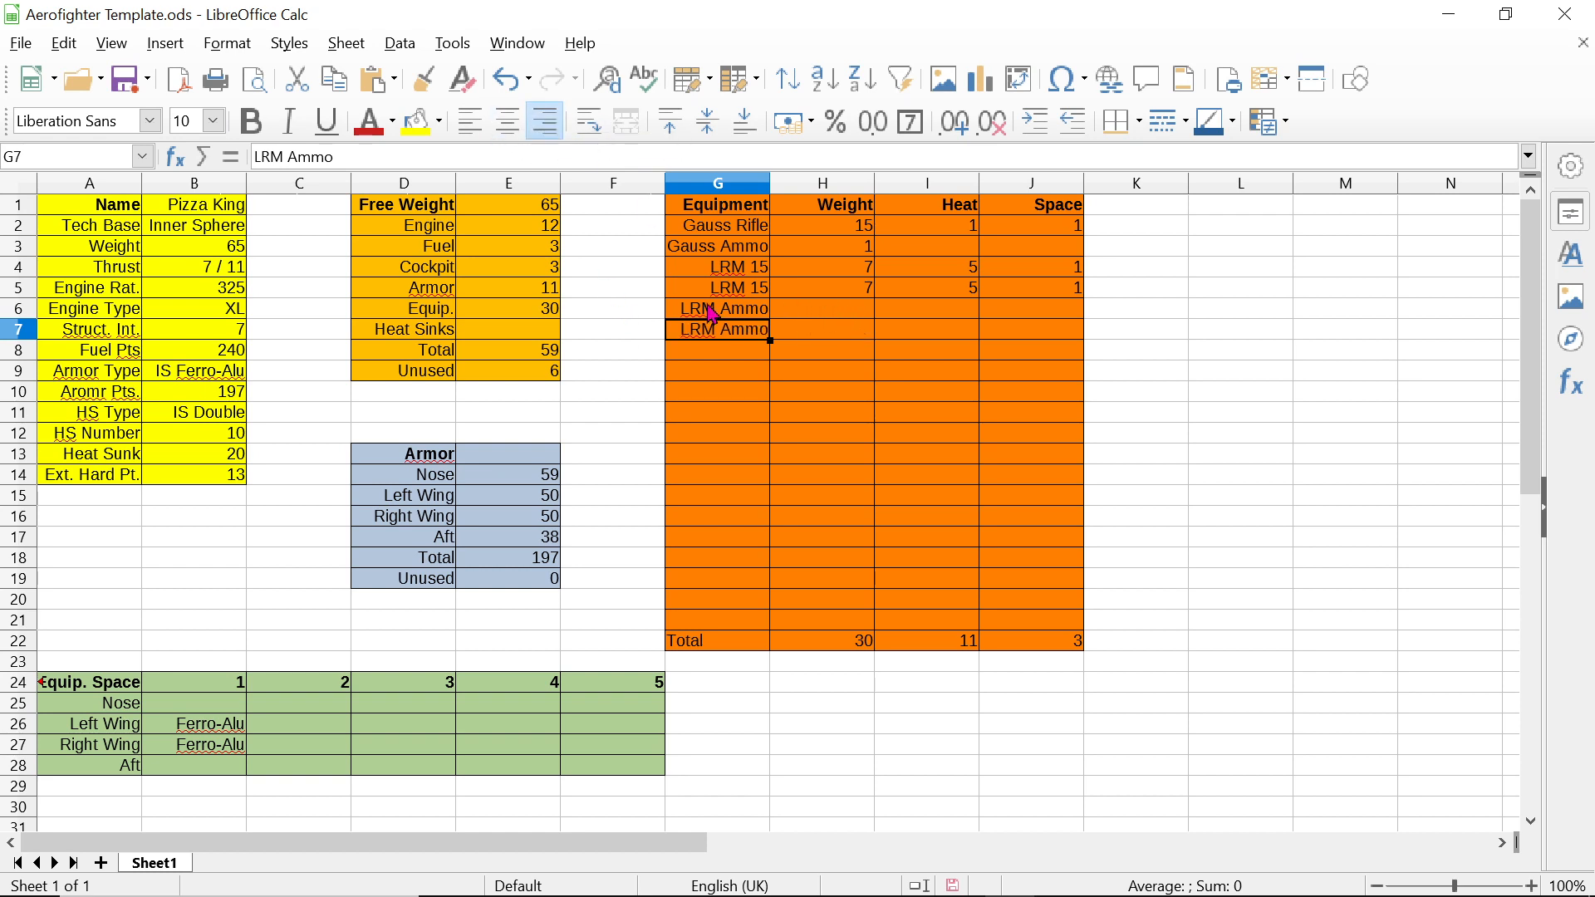
drag(712, 312, 1055, 653)
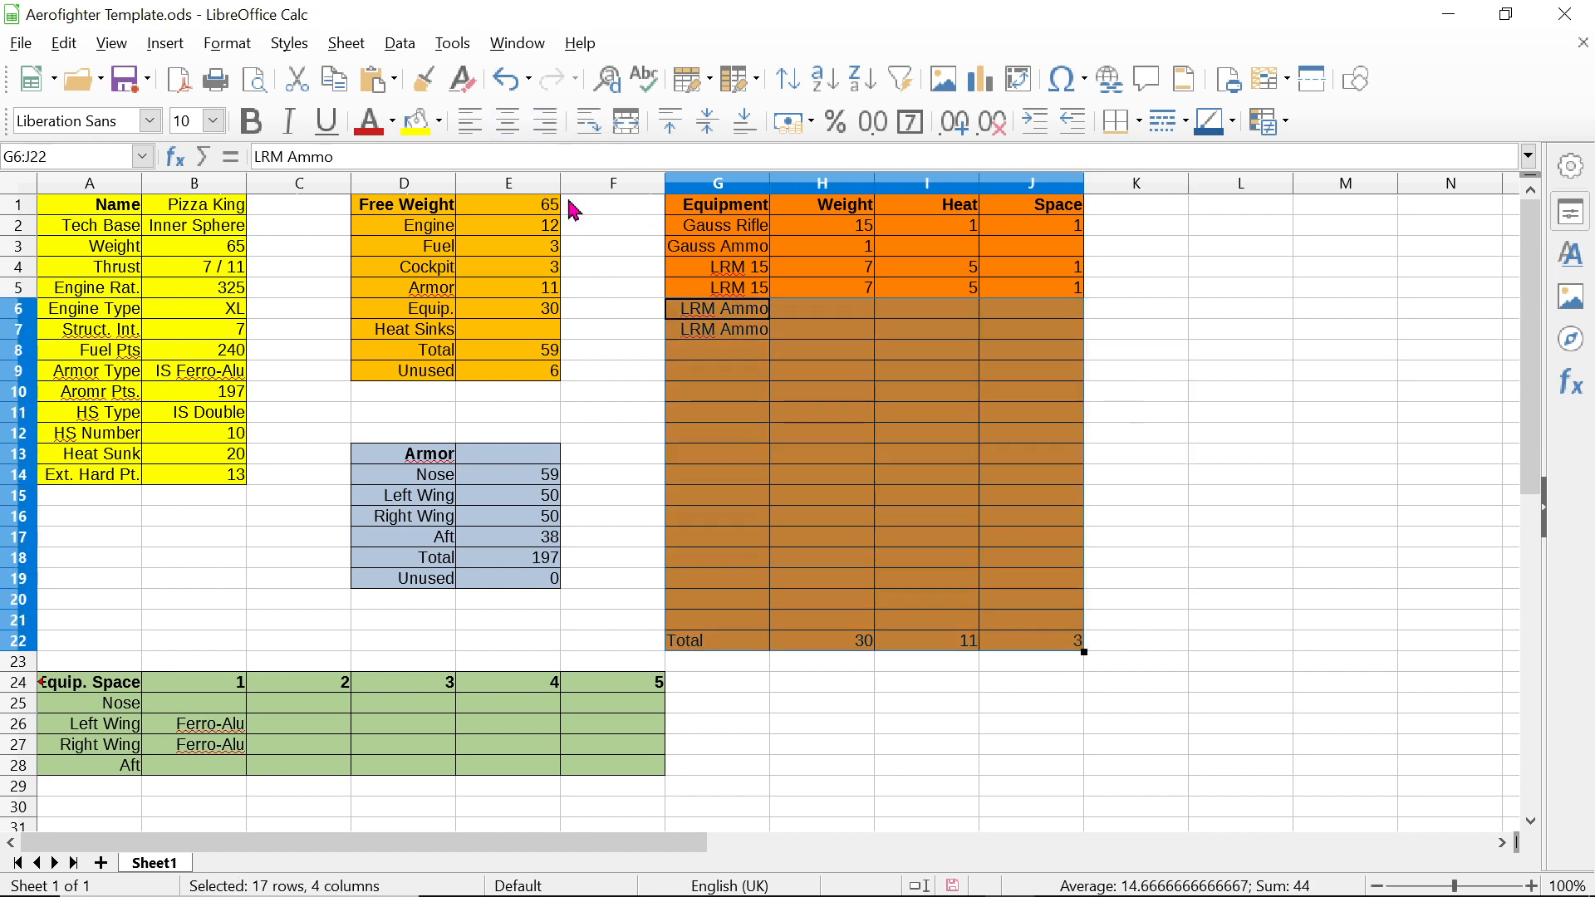
click(547, 123)
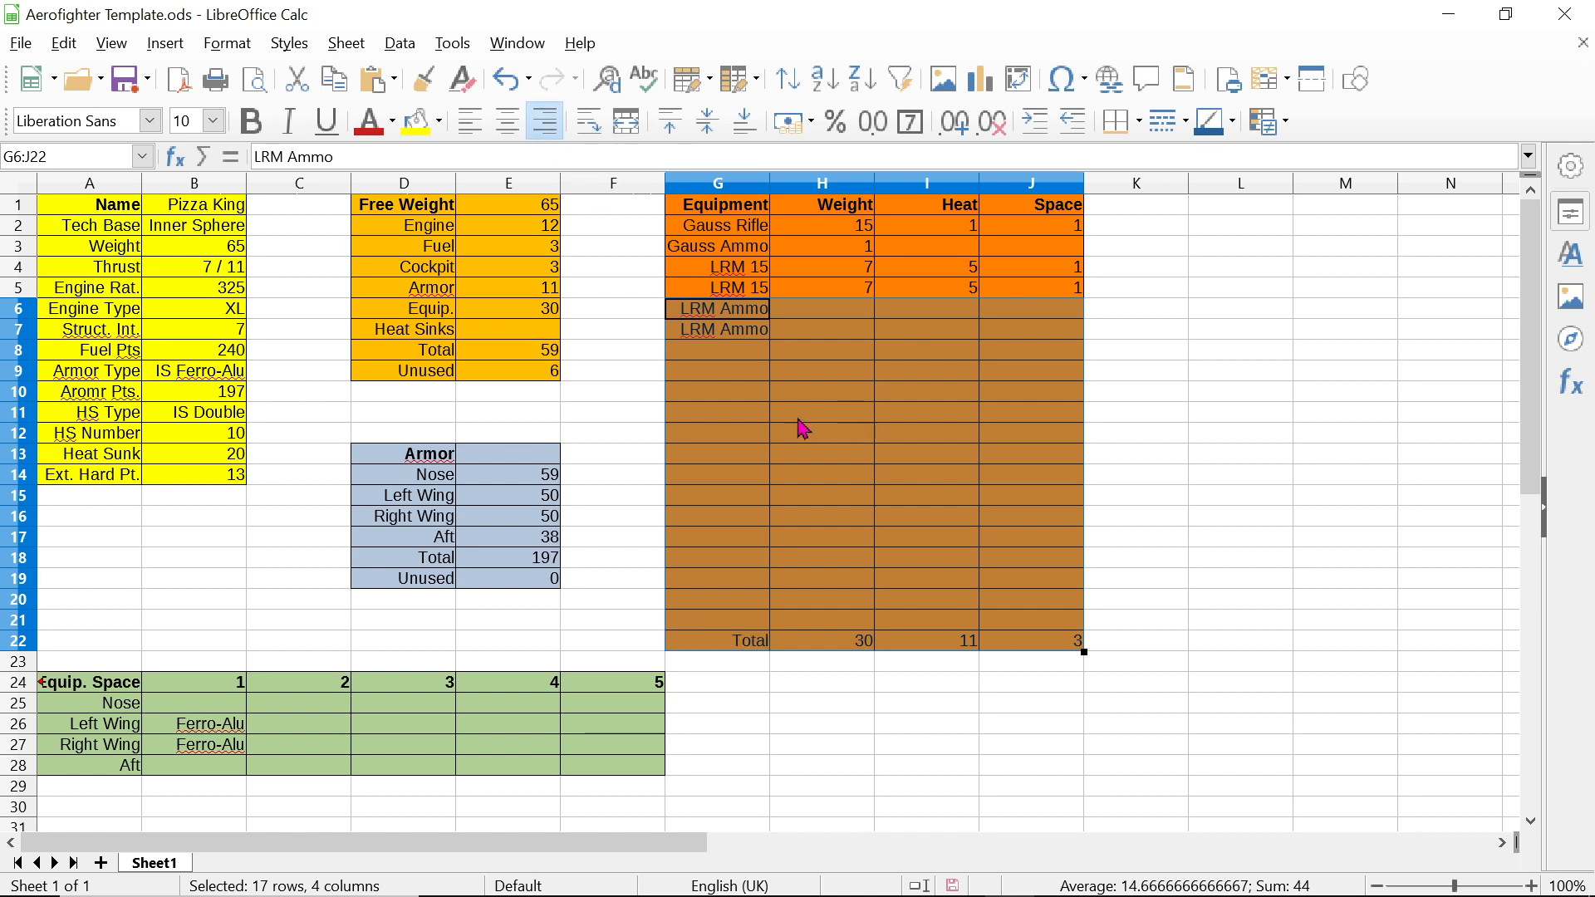
Step: Give each of the two LRM Ammo entries a weight of 1
click(795, 310)
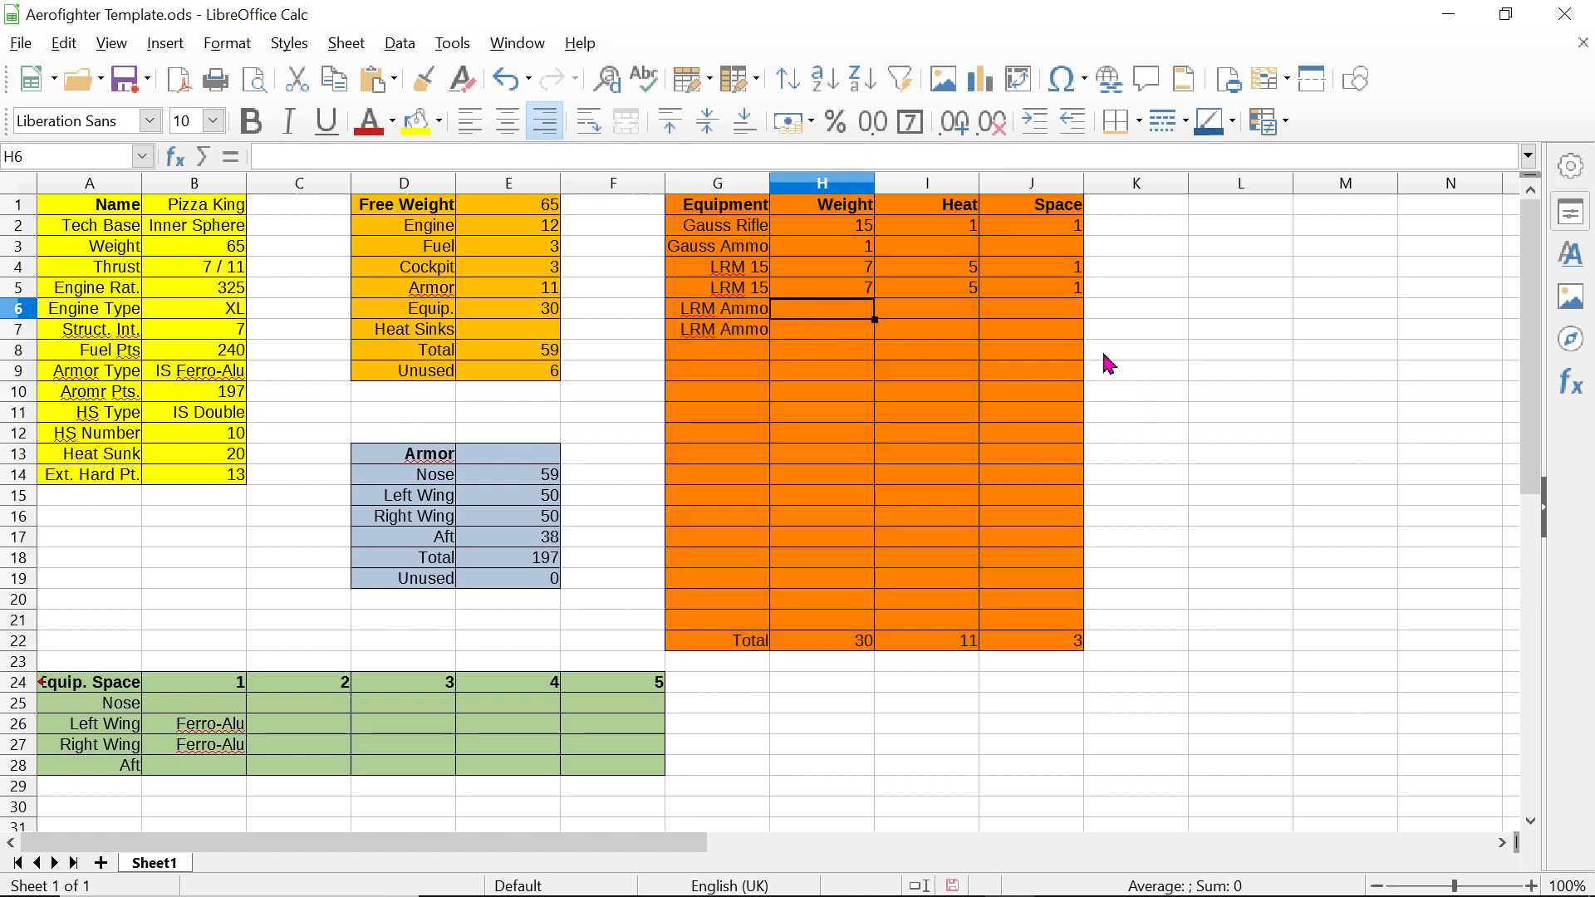
text(1)
key(Return)
text(1)
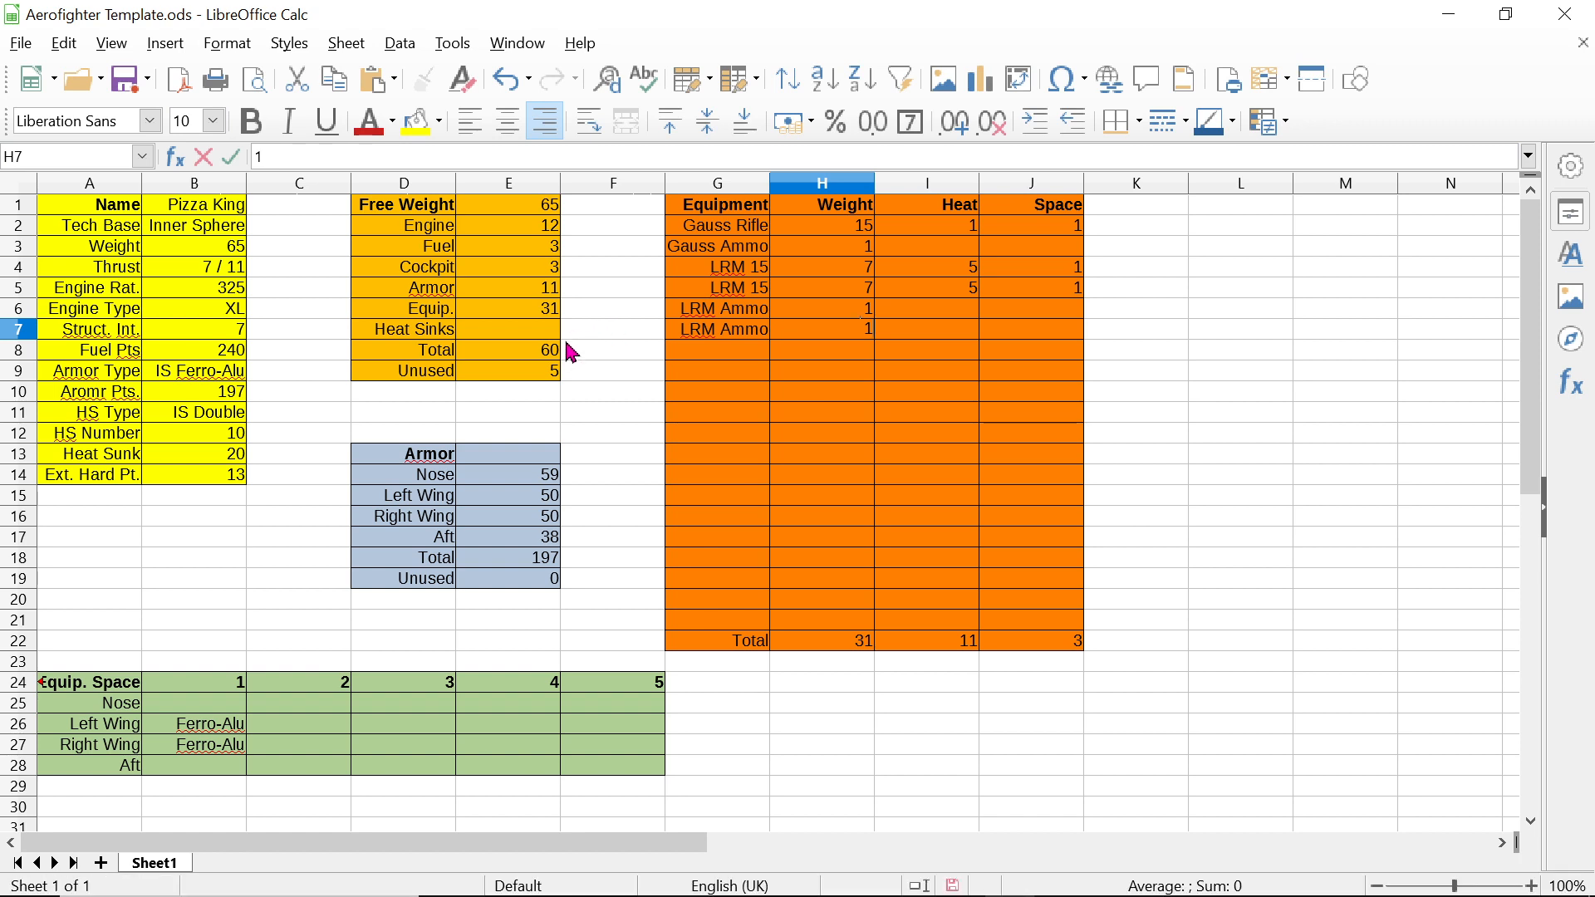
click(556, 371)
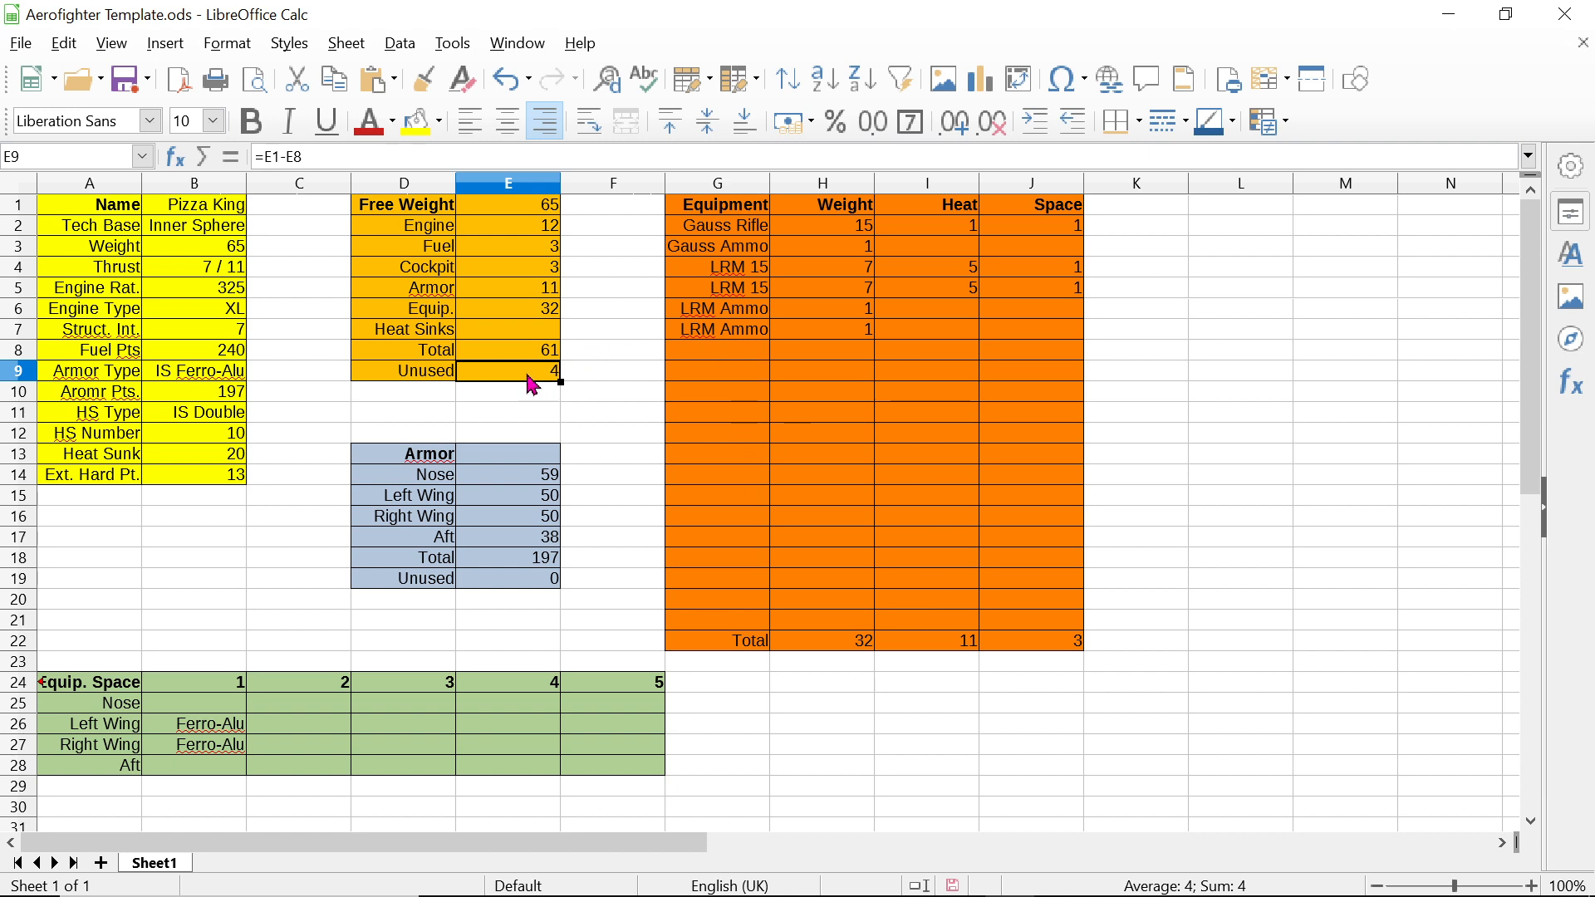
Step: Add Med P Laser as the equipment item below the LRM Ammo rows, with only the first letter of Med capitalized
click(724, 355)
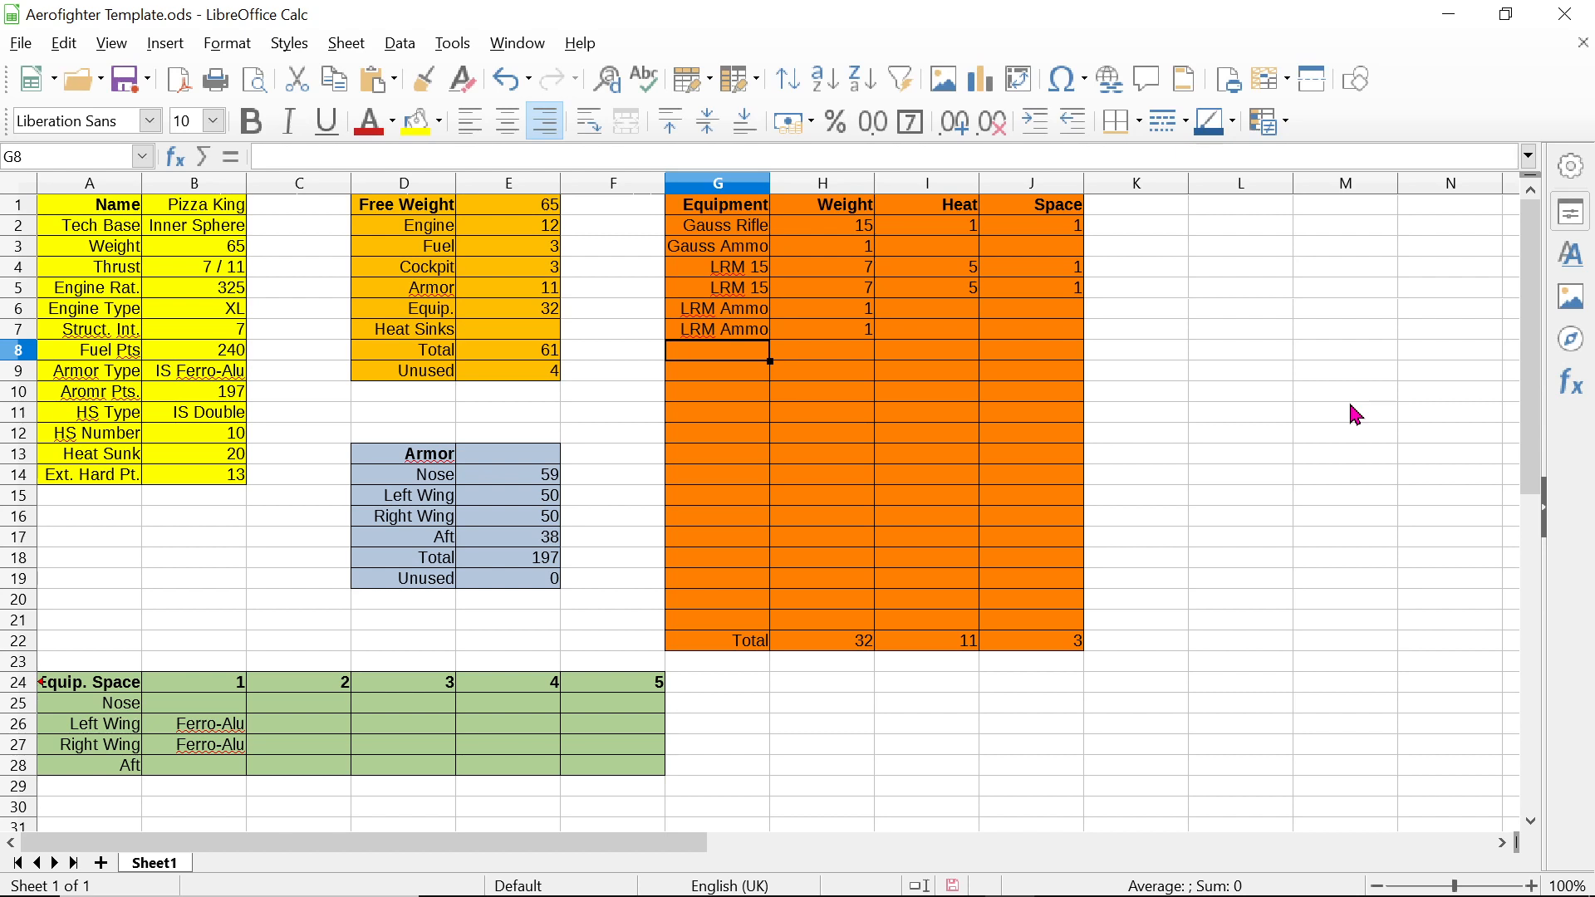
text(MEd)
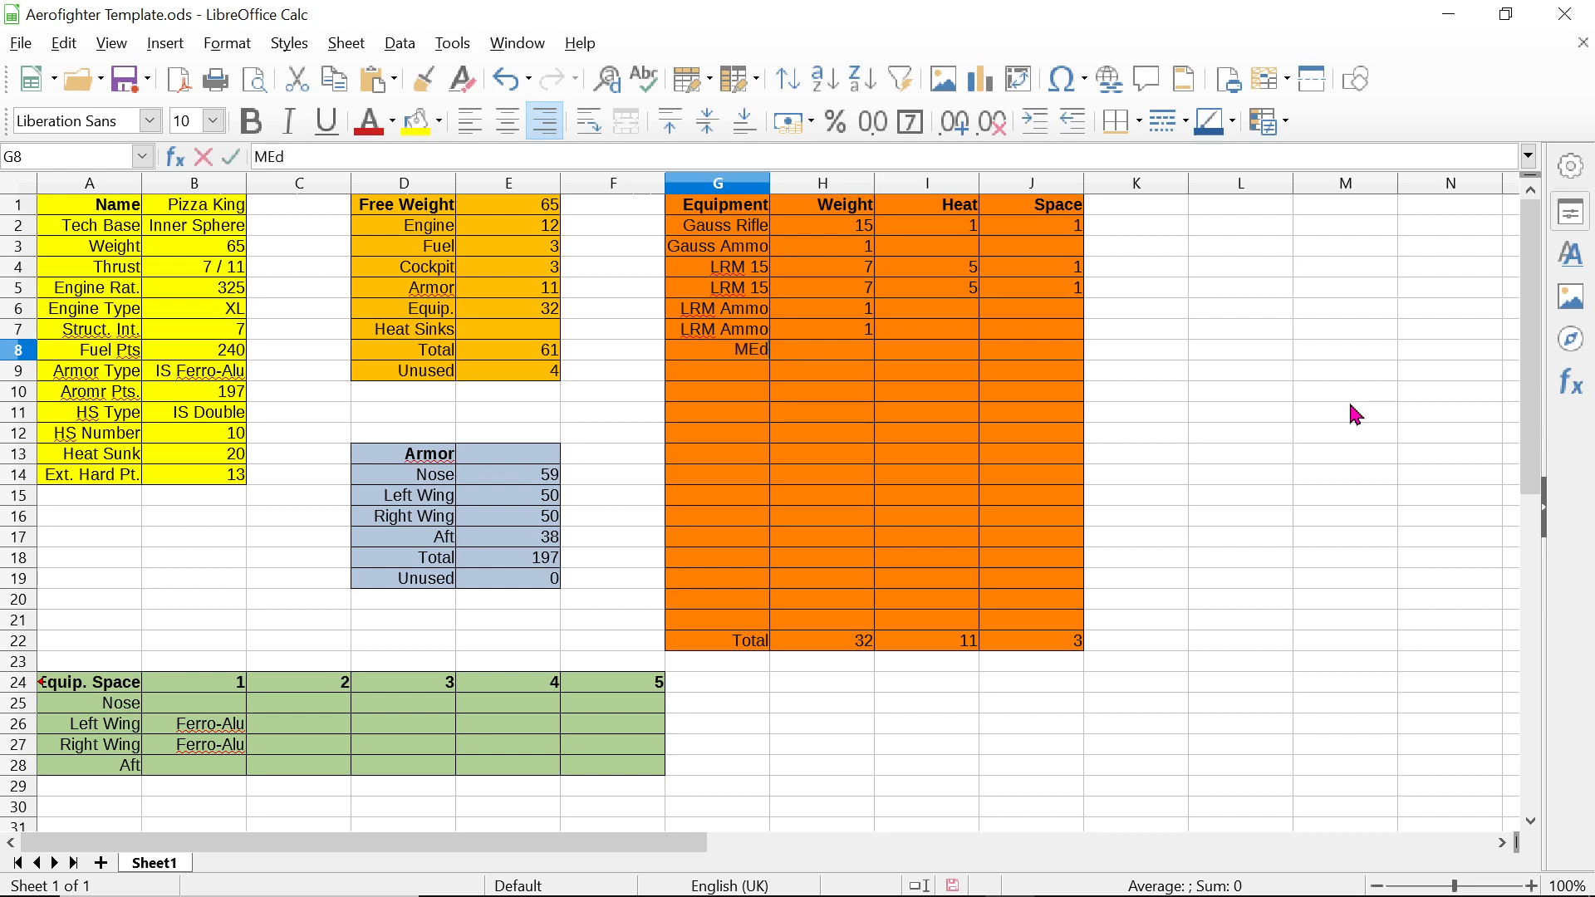
text( P Laser)
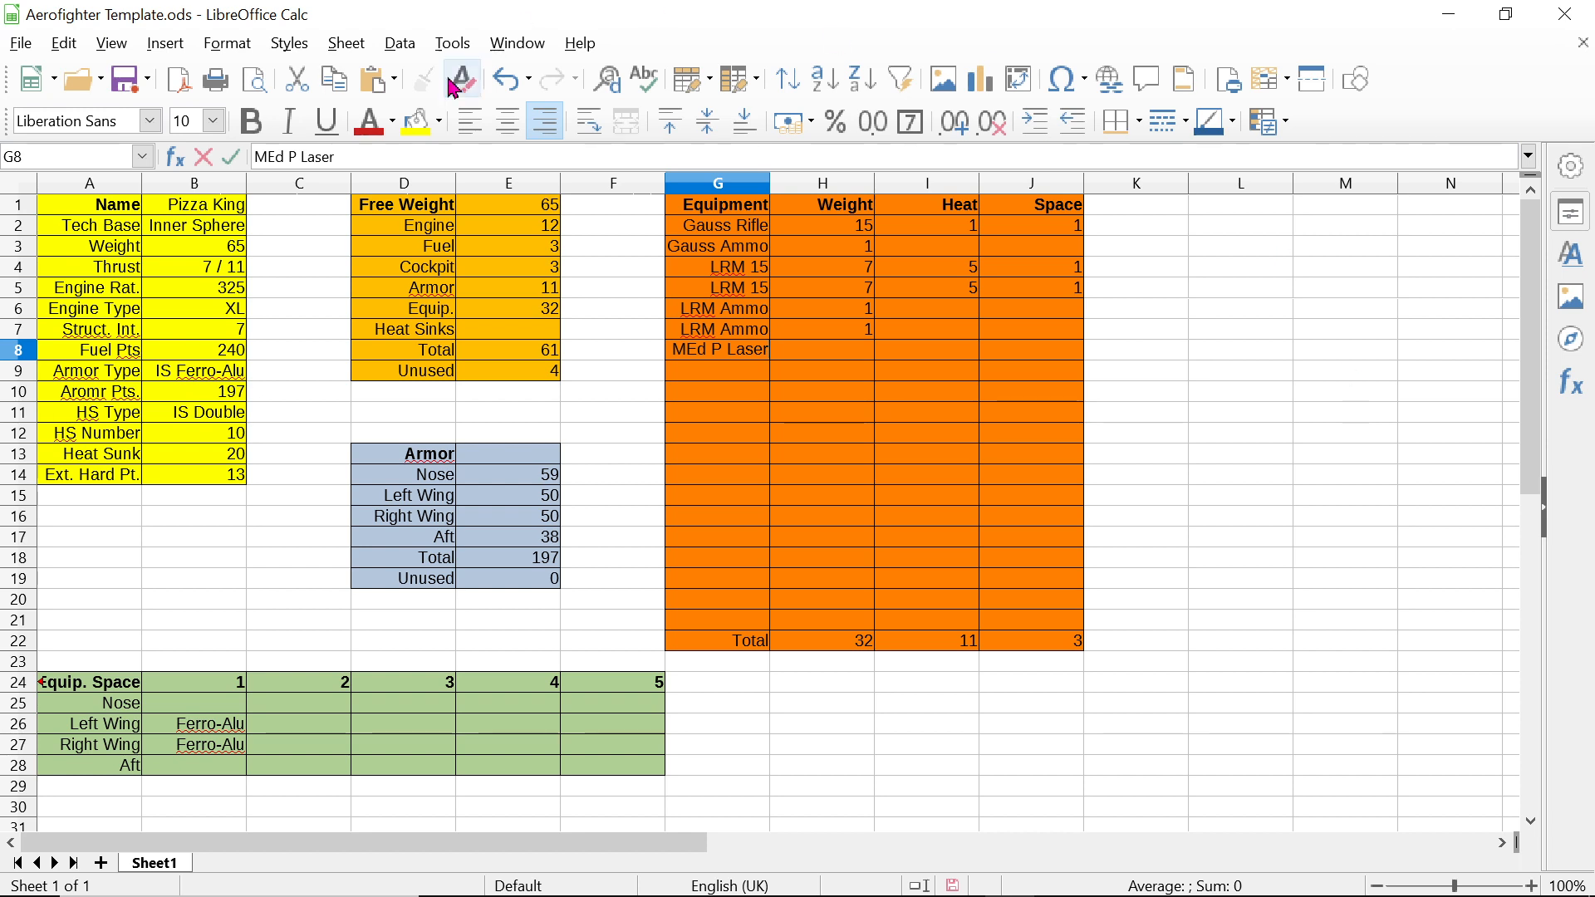
click(277, 158)
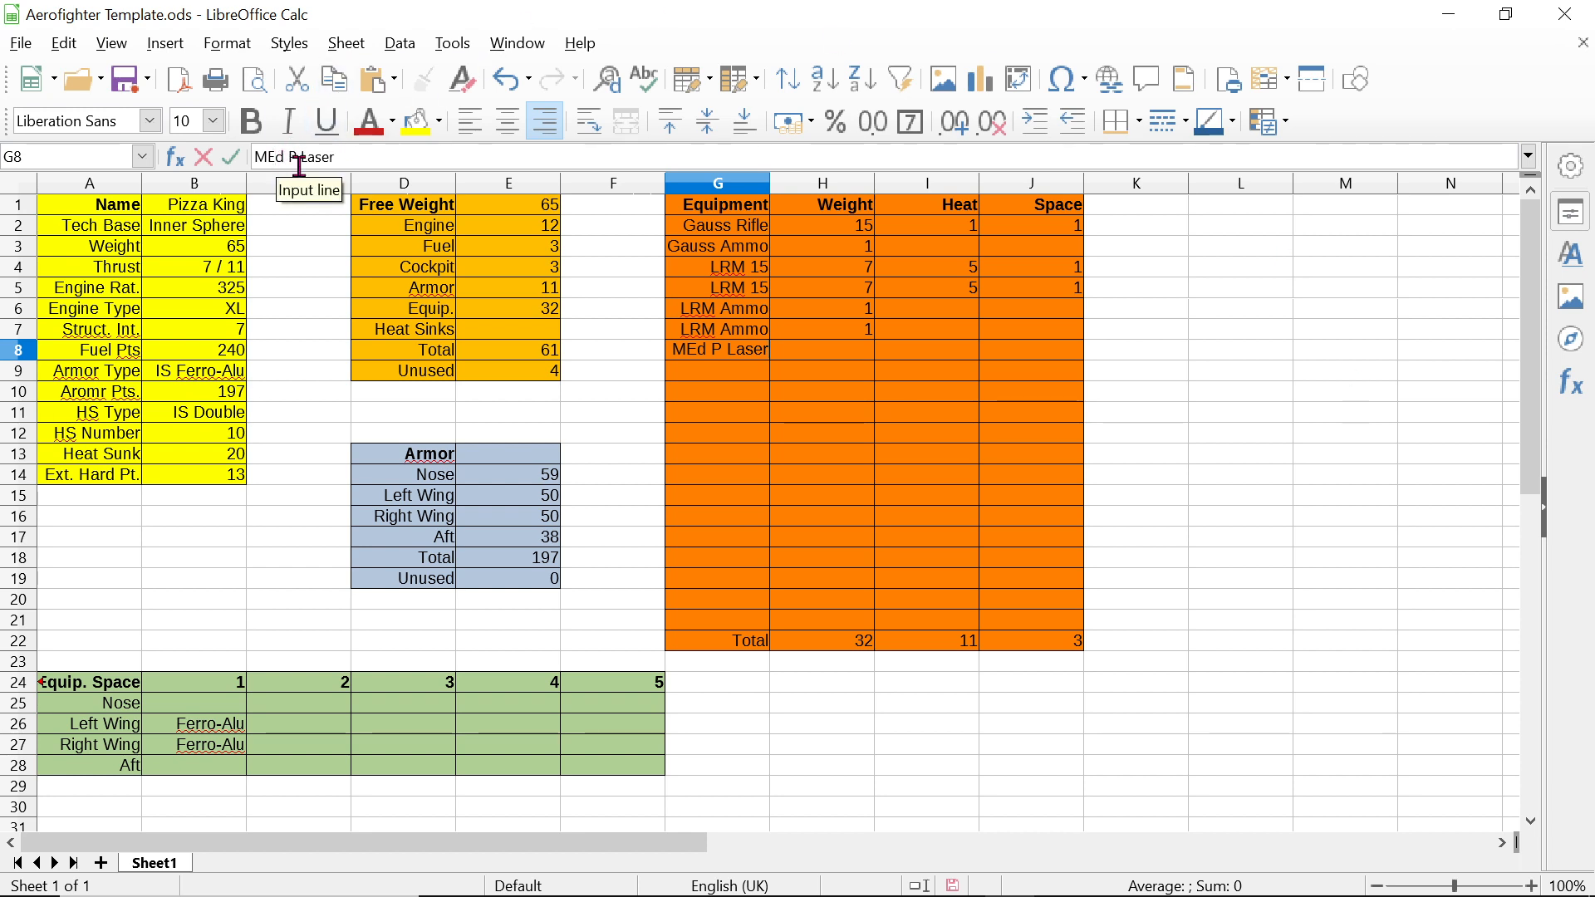
key(BackSpace)
key(BackSpace)
text(ed)
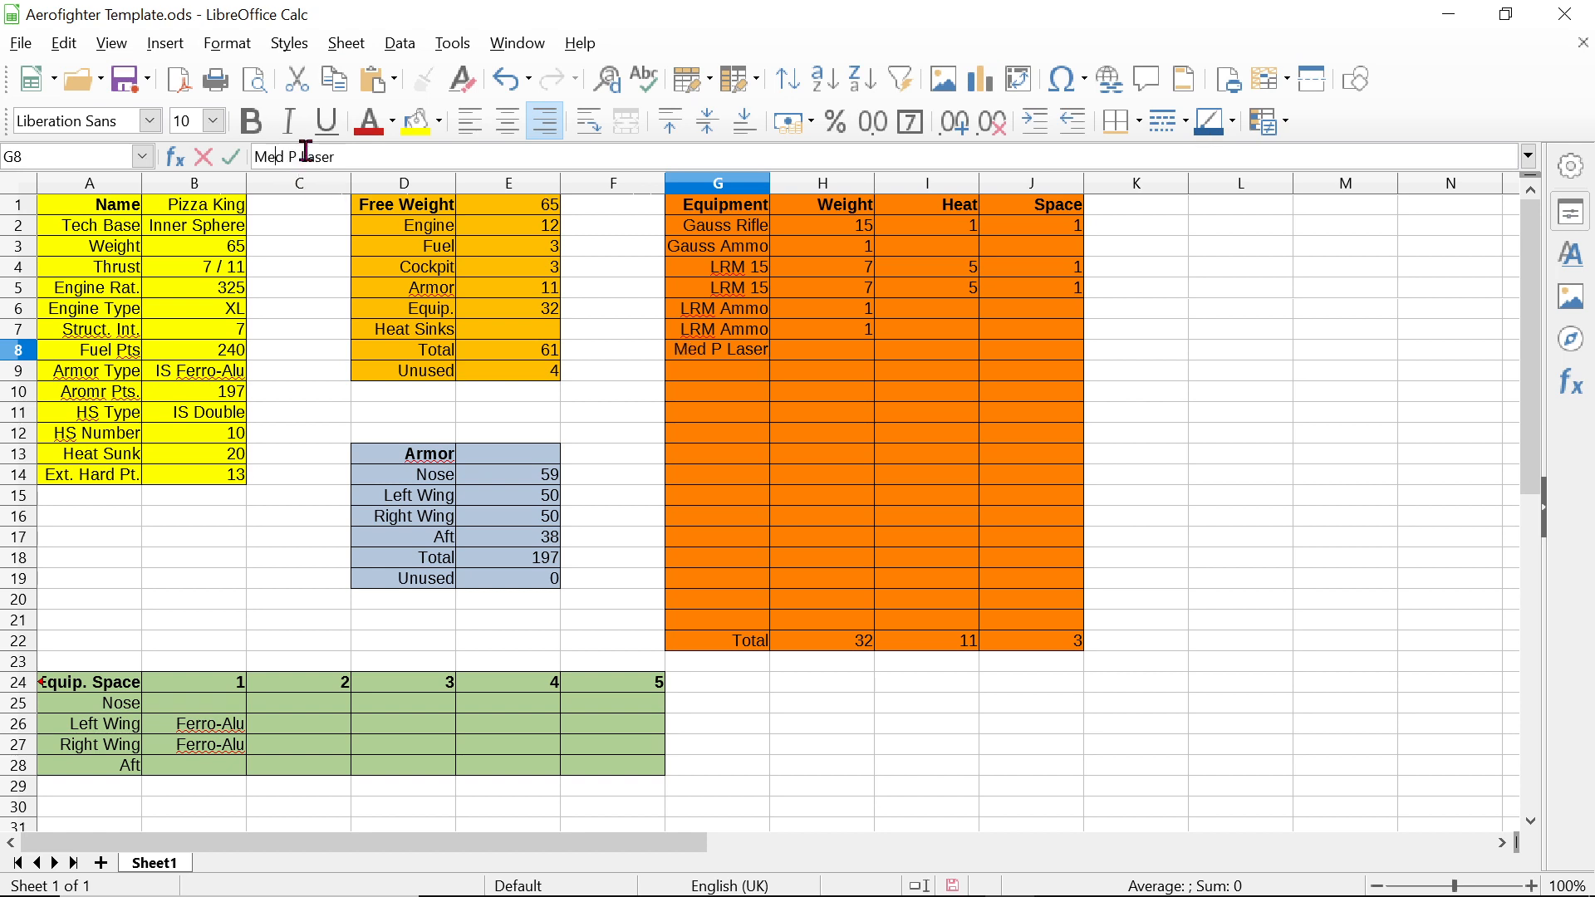
key(Tab)
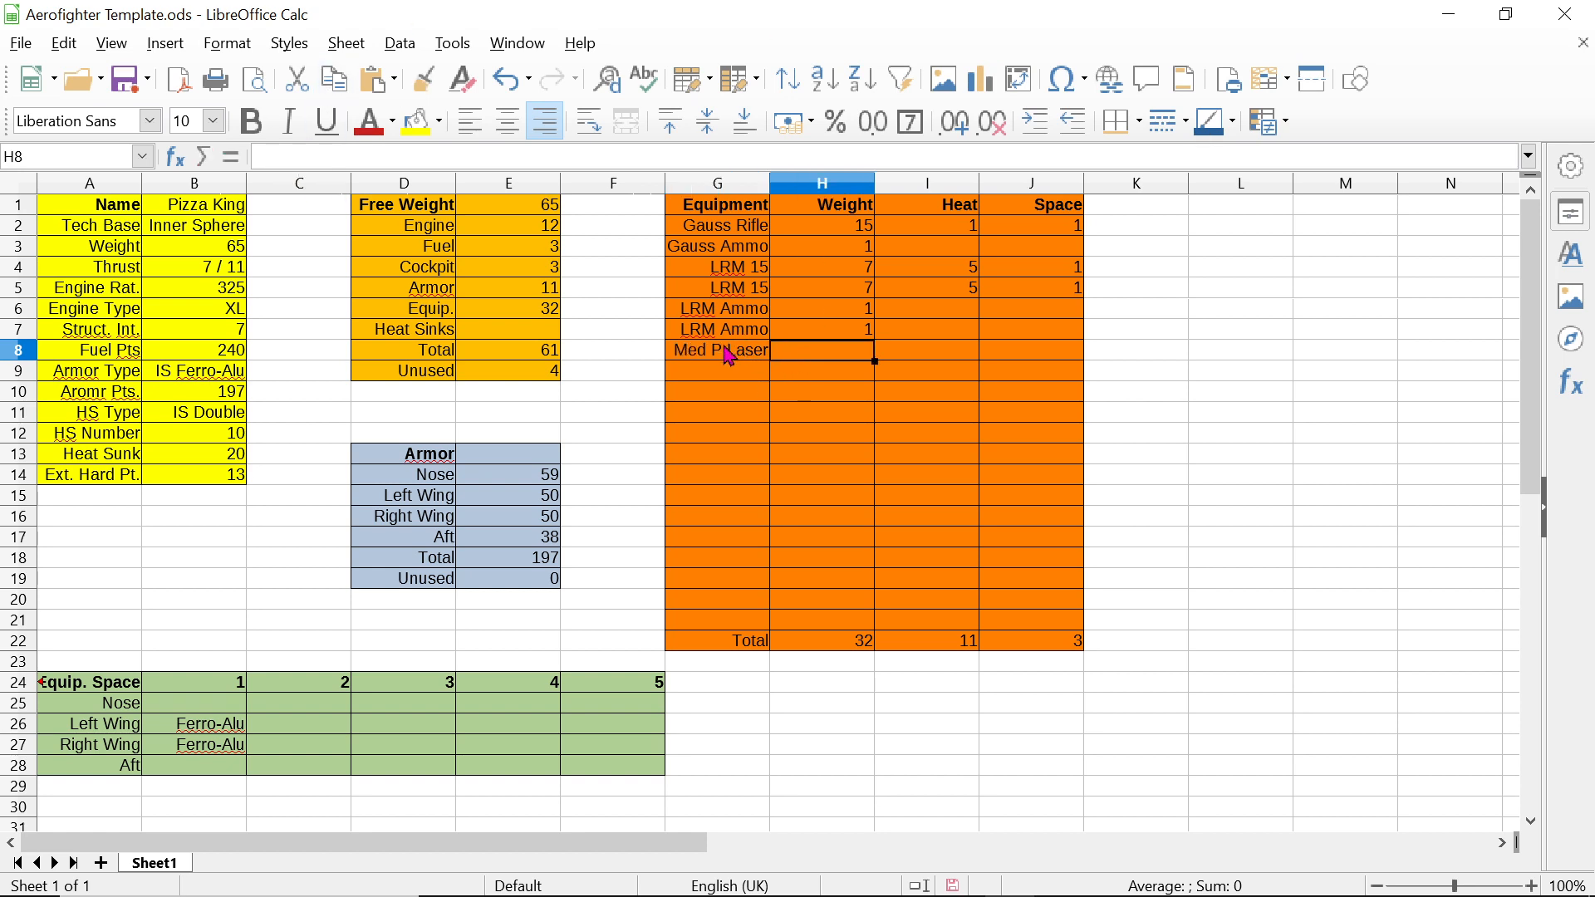
Step: Duplicate the Med P Laser entry into the next row of the Equipment table
click(728, 356)
key(ctrl+c)
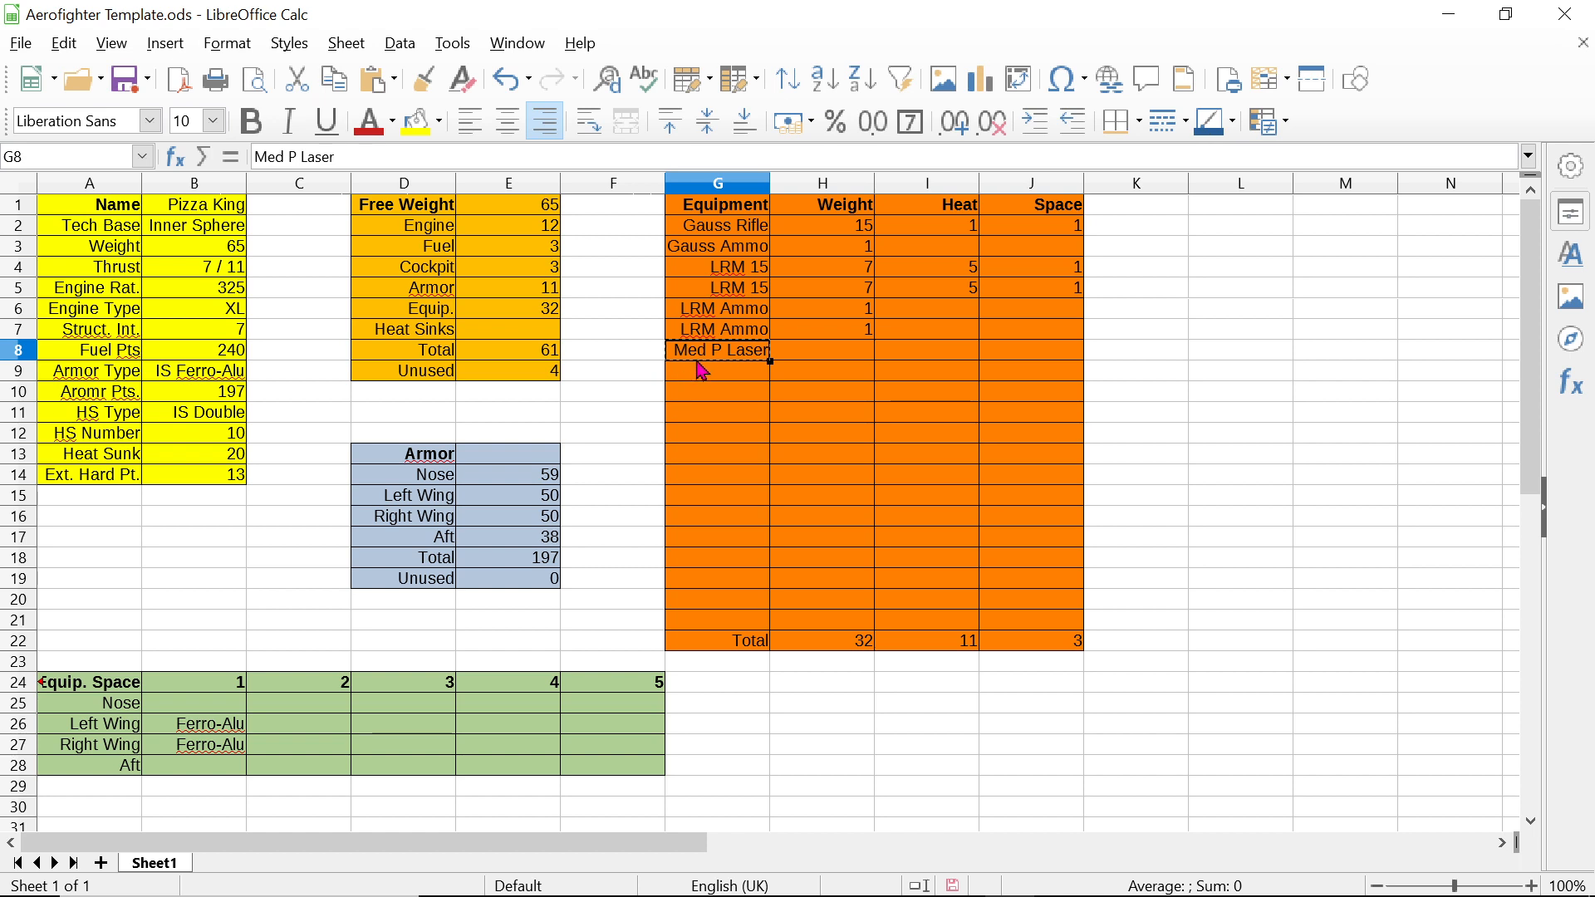
click(705, 371)
key(ctrl+v)
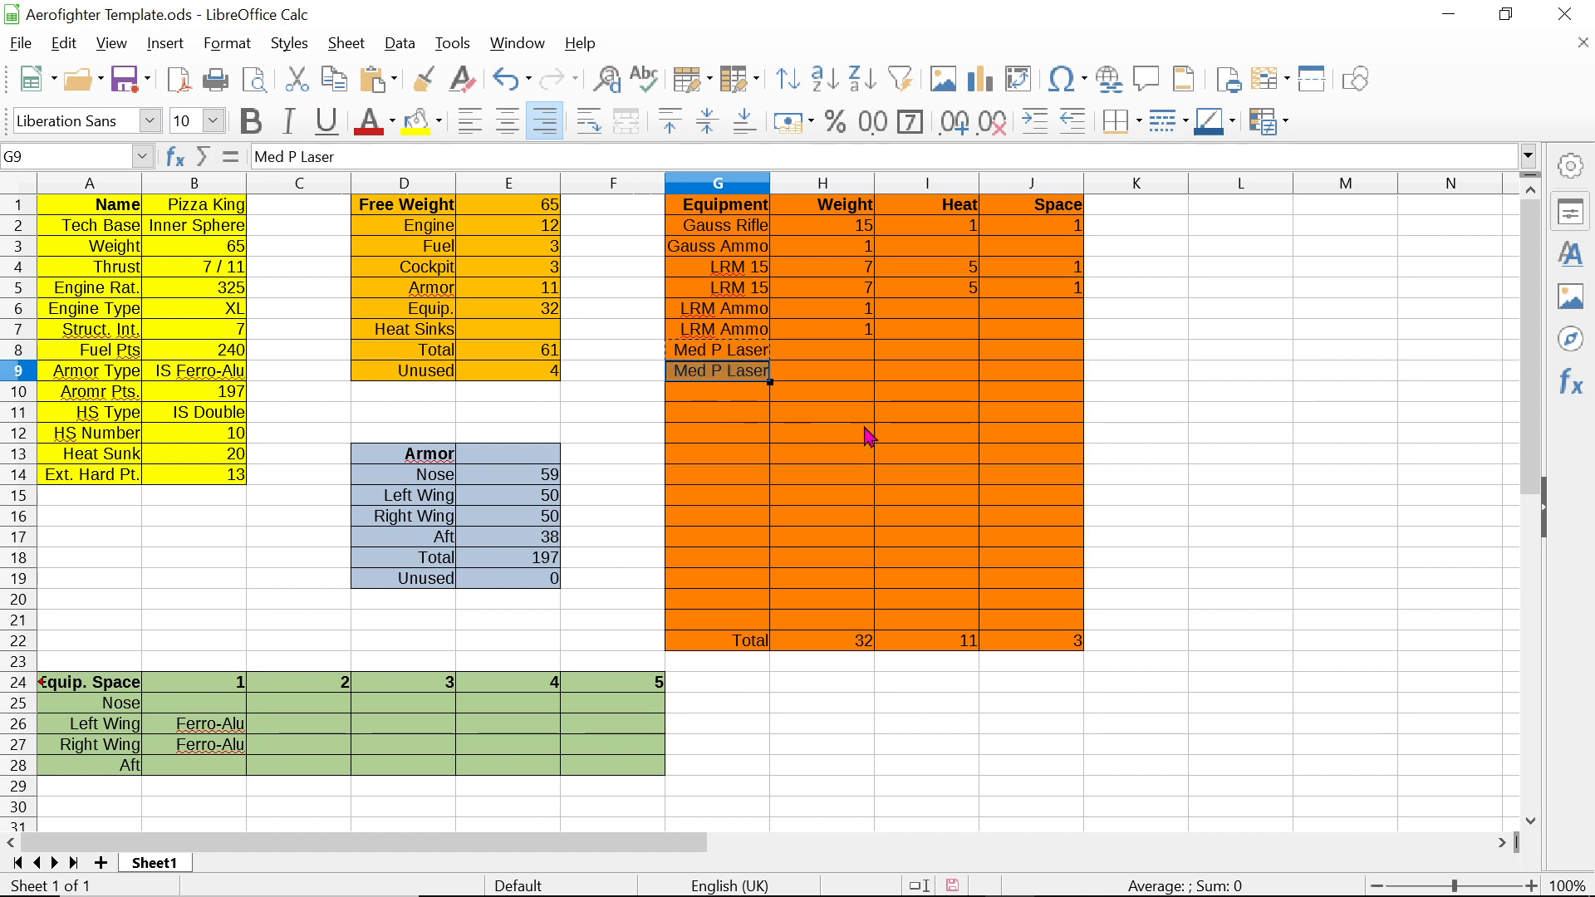
Step: Give each of the two Med P Laser entries a weight of 2
click(860, 352)
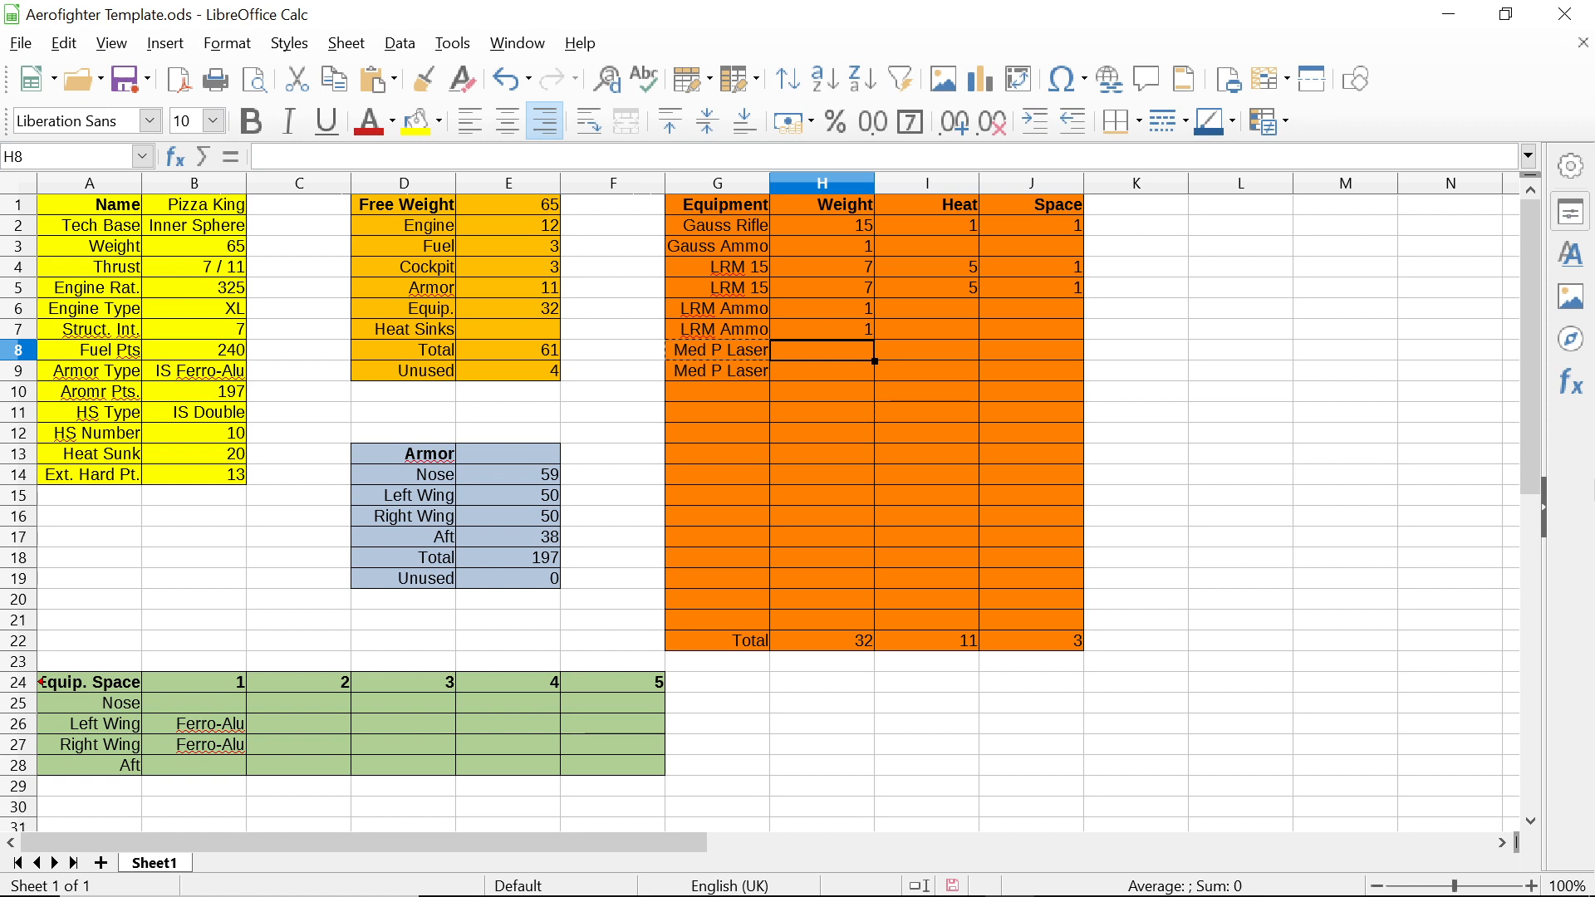
text(2)
key(Return)
text(2)
key(Return)
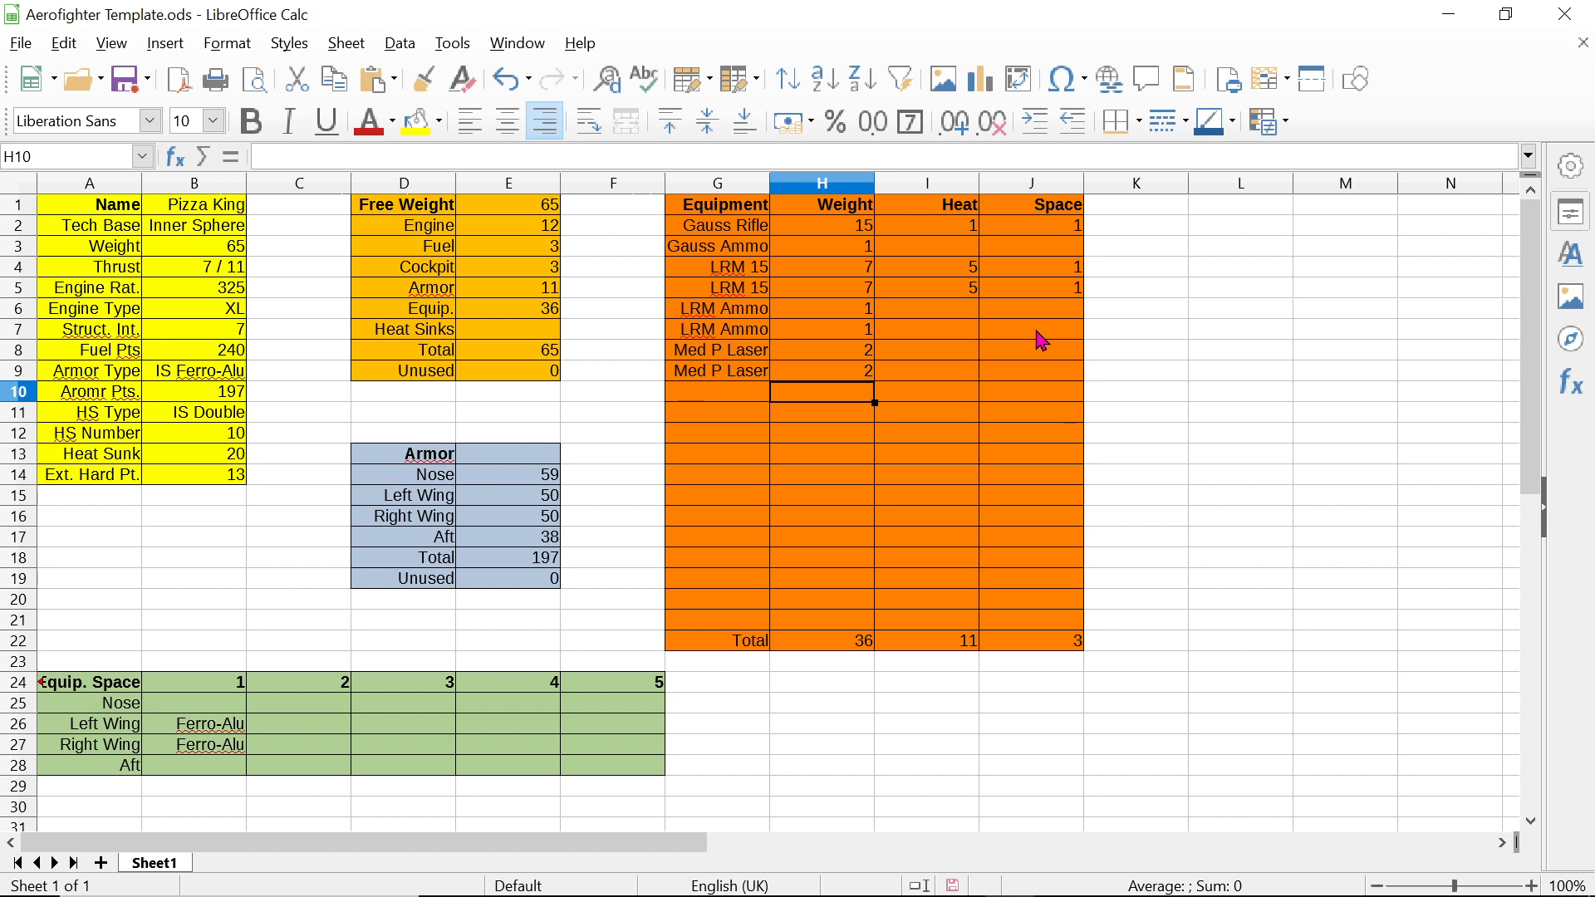
Step: Set the heat of both Med P Laser entries to 4
click(964, 356)
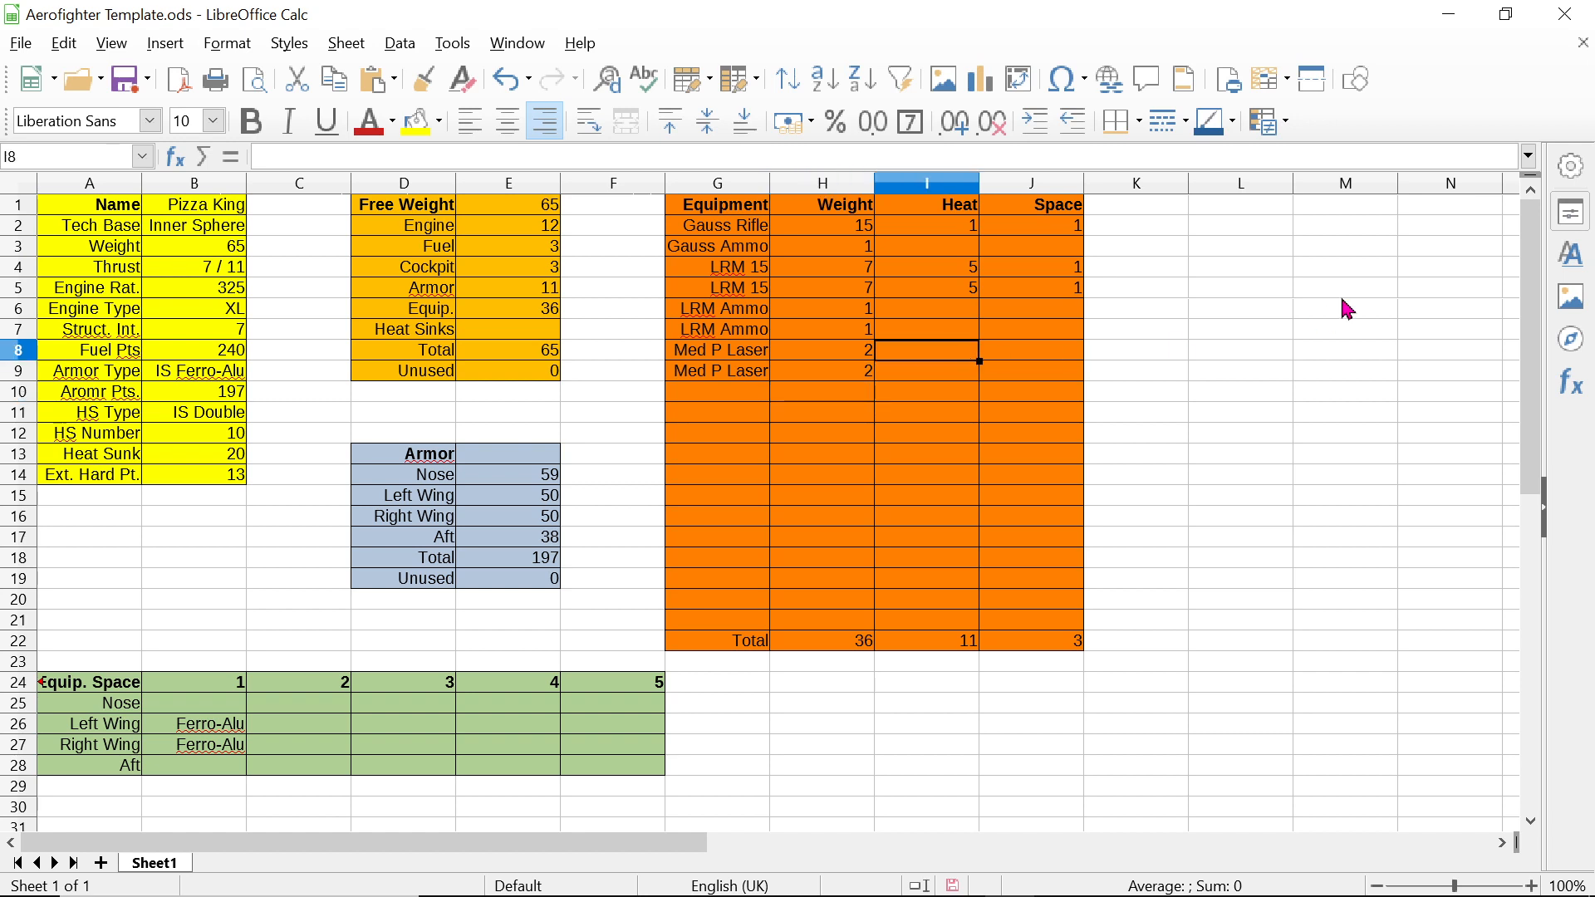
text(4)
key(Return)
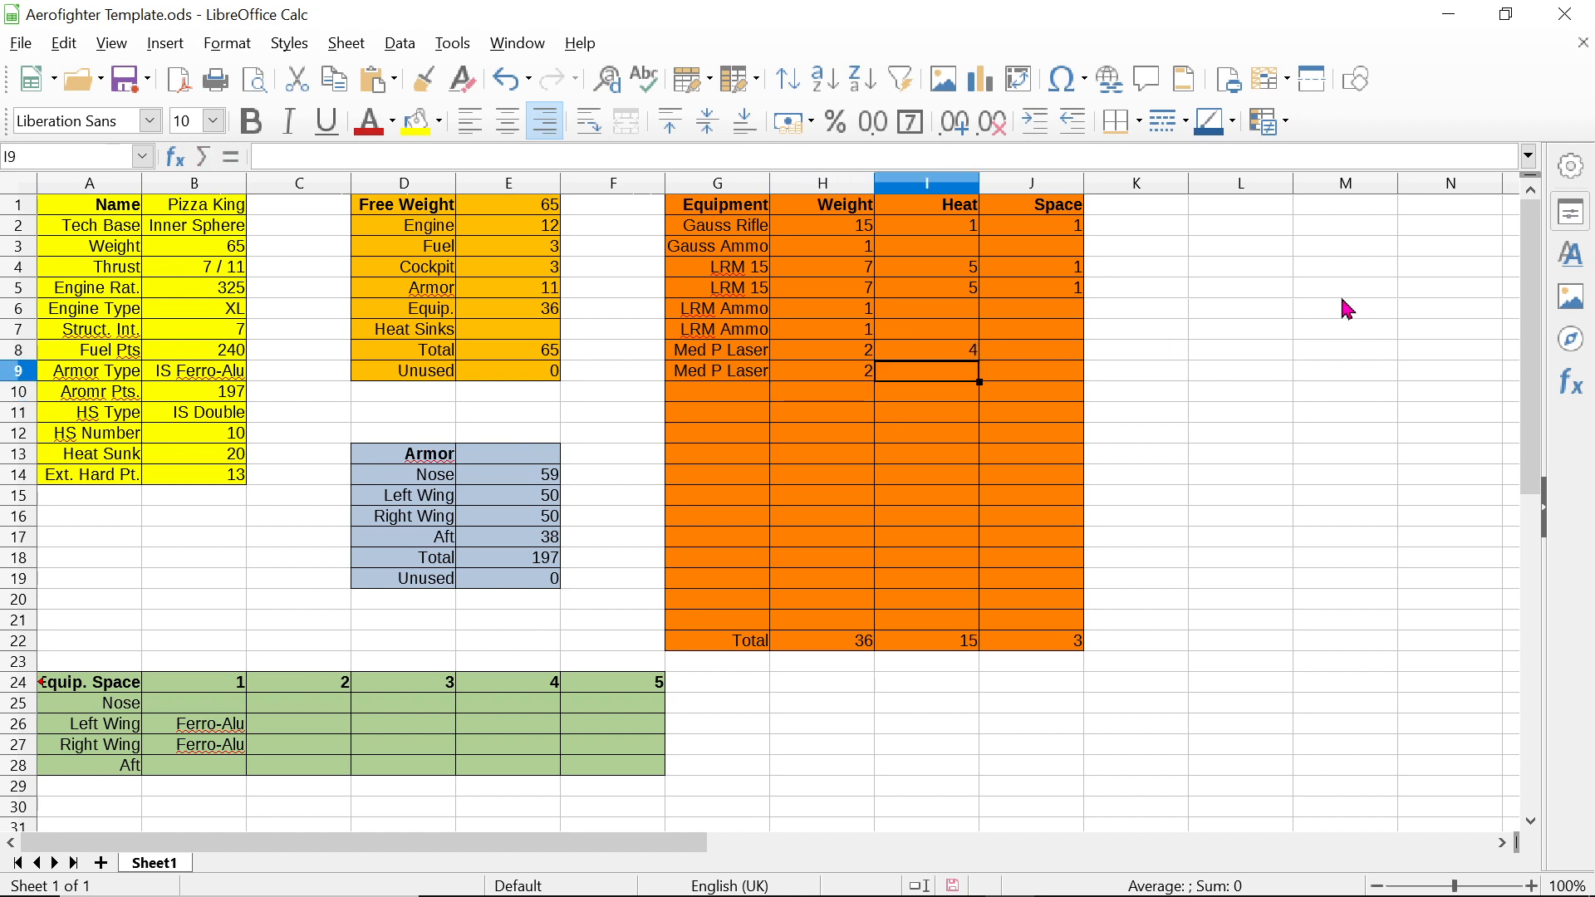
text(4)
key(Return)
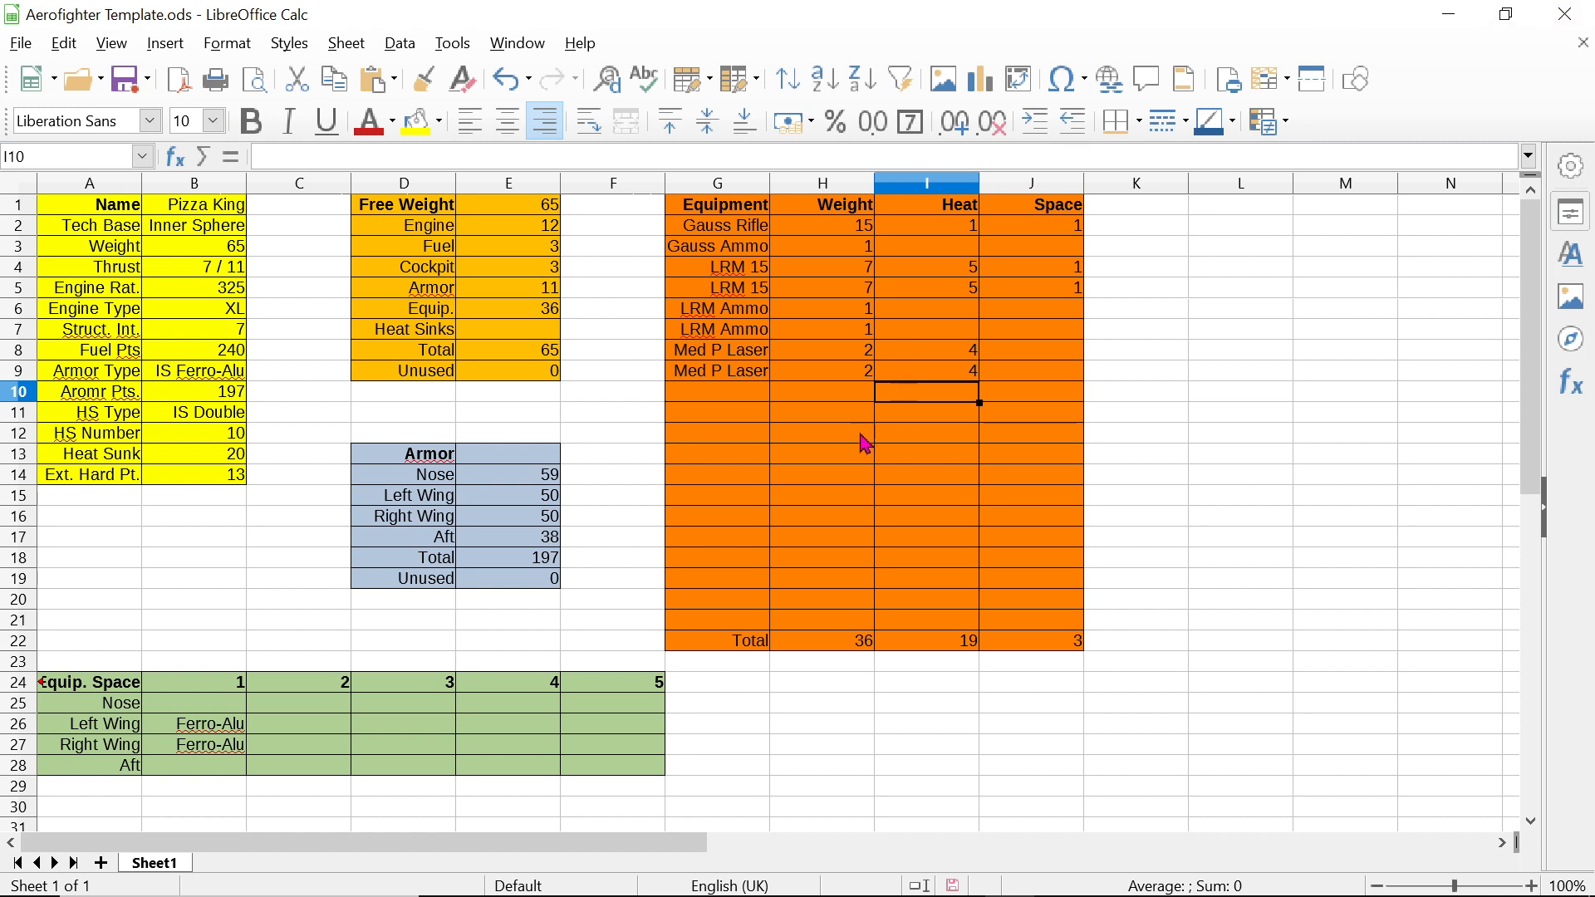
Step: Set the space of both Med P Laser entries to 1
click(1048, 356)
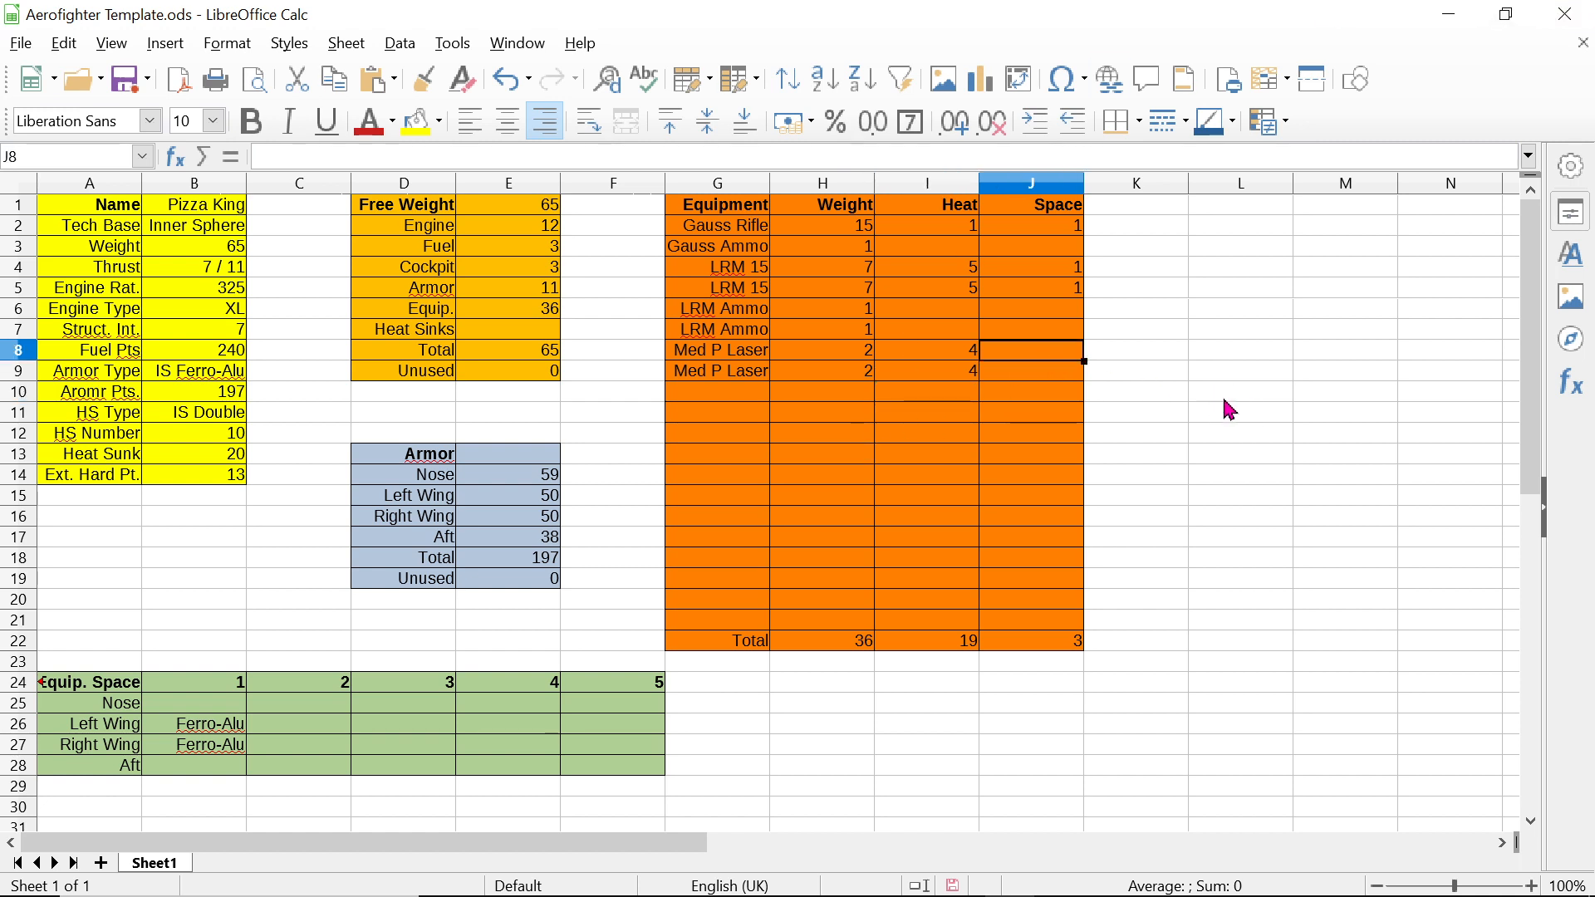
text(1)
key(Return)
text(1)
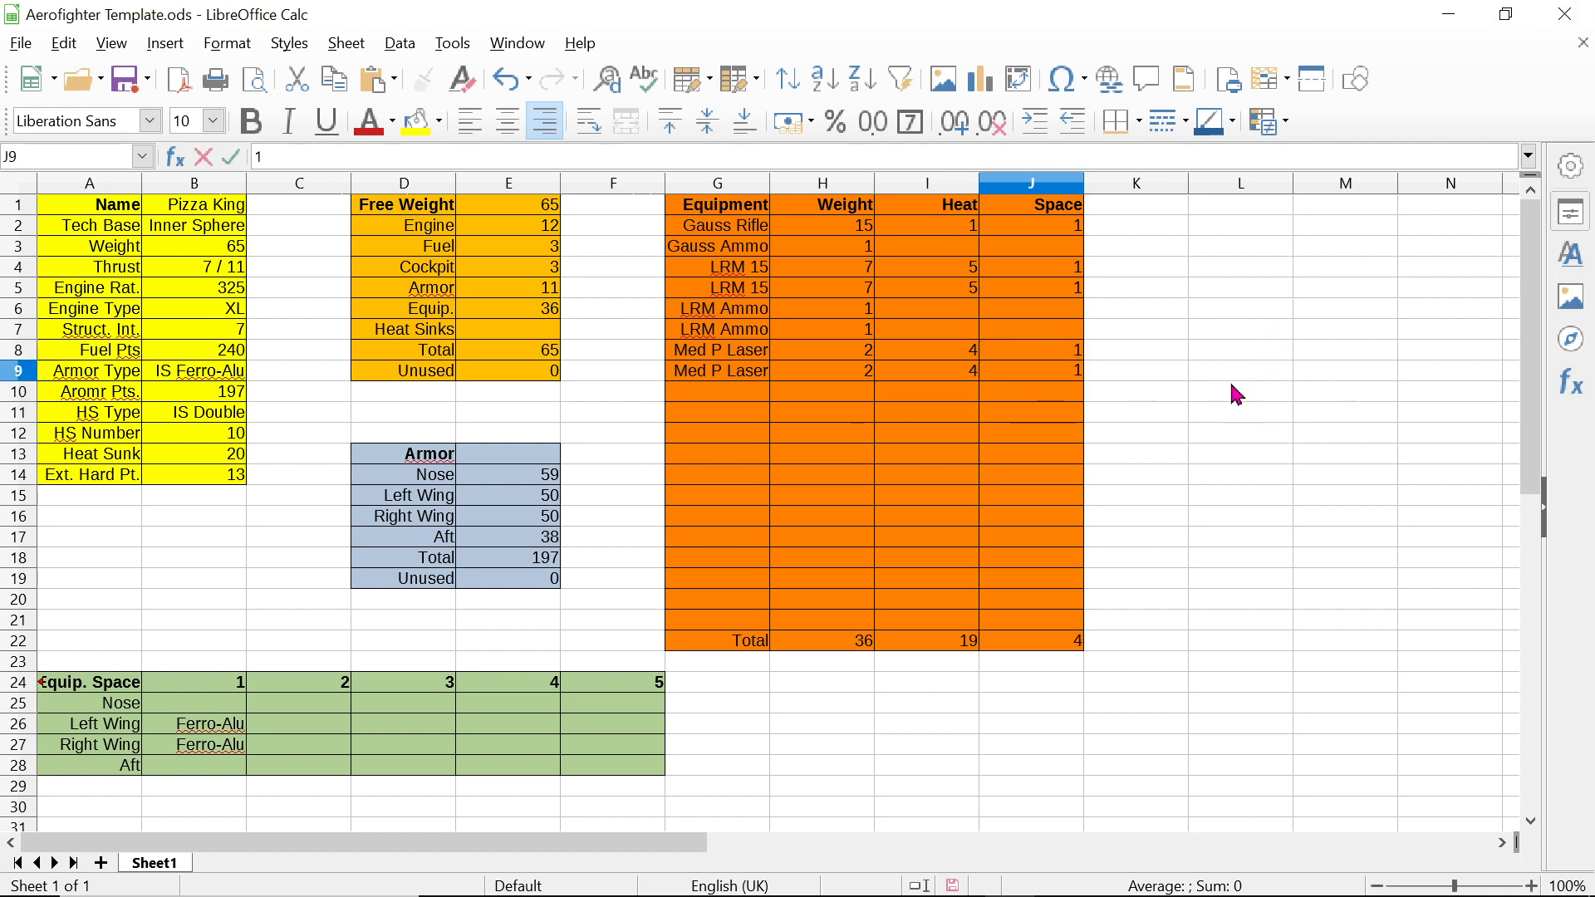
click(997, 420)
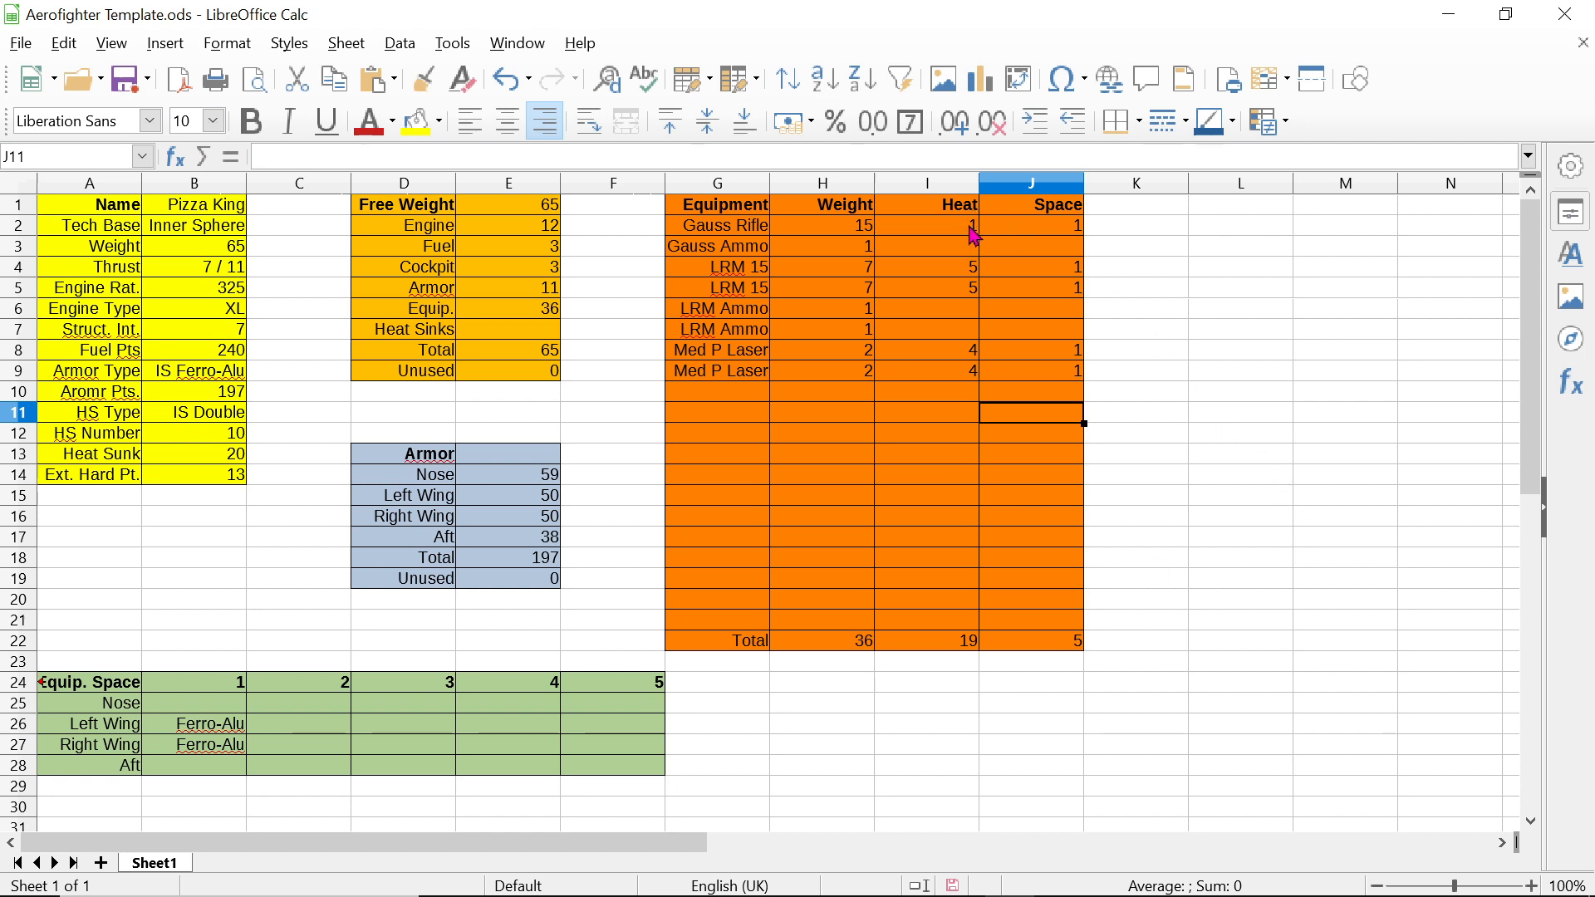
Step: Compare the equipment's total heat with the Heat Sunk value, and check the unused weight and total equipment space
click(970, 645)
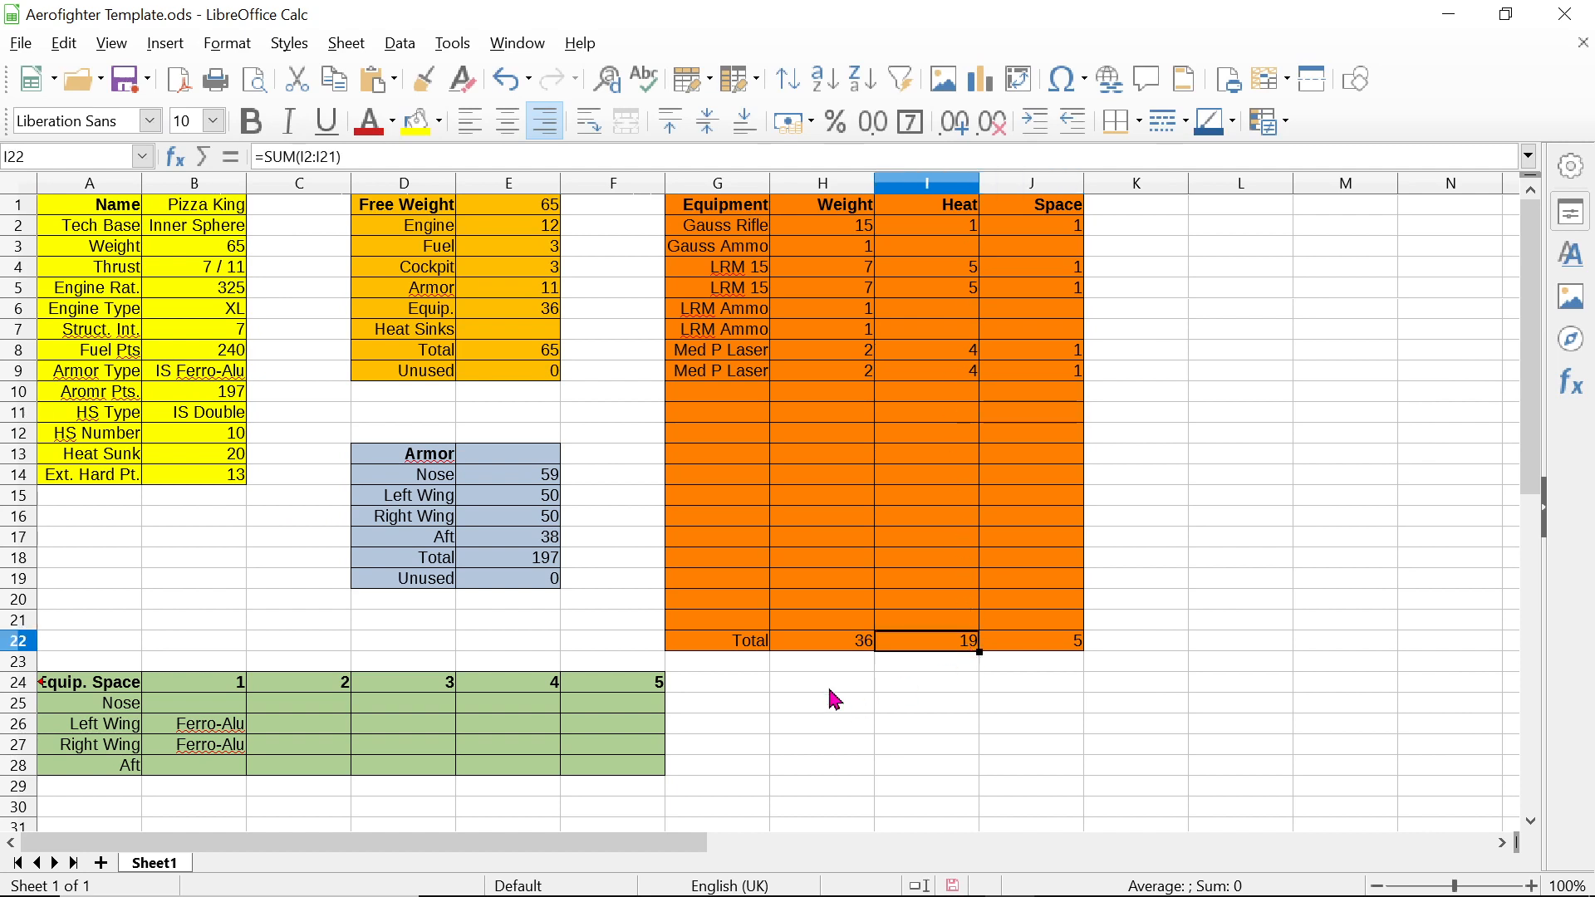
click(219, 457)
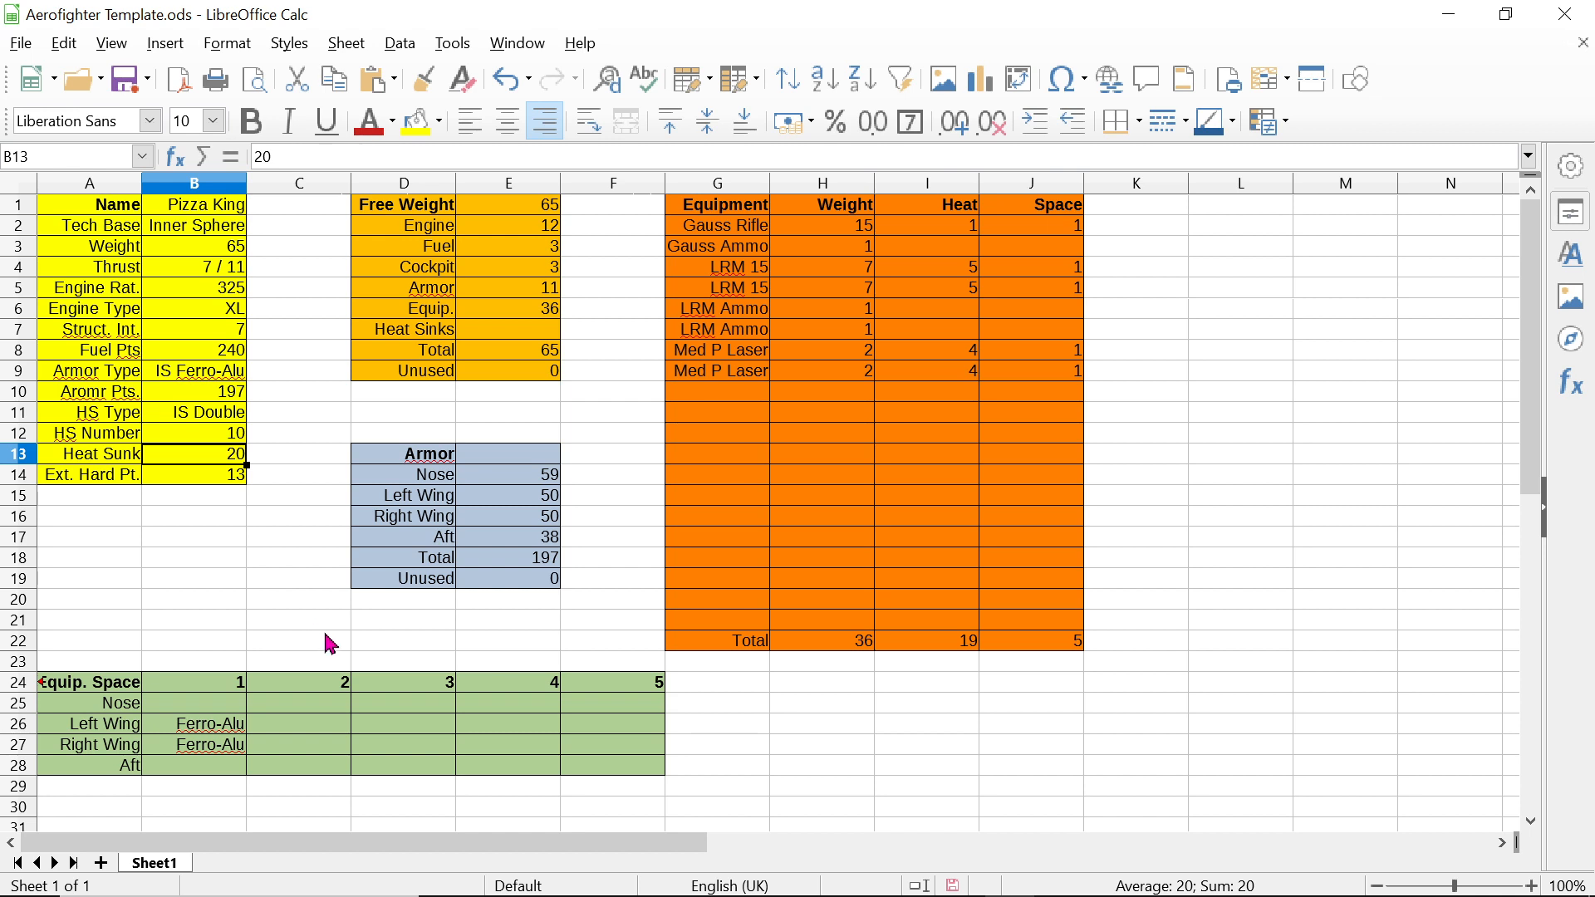
click(964, 646)
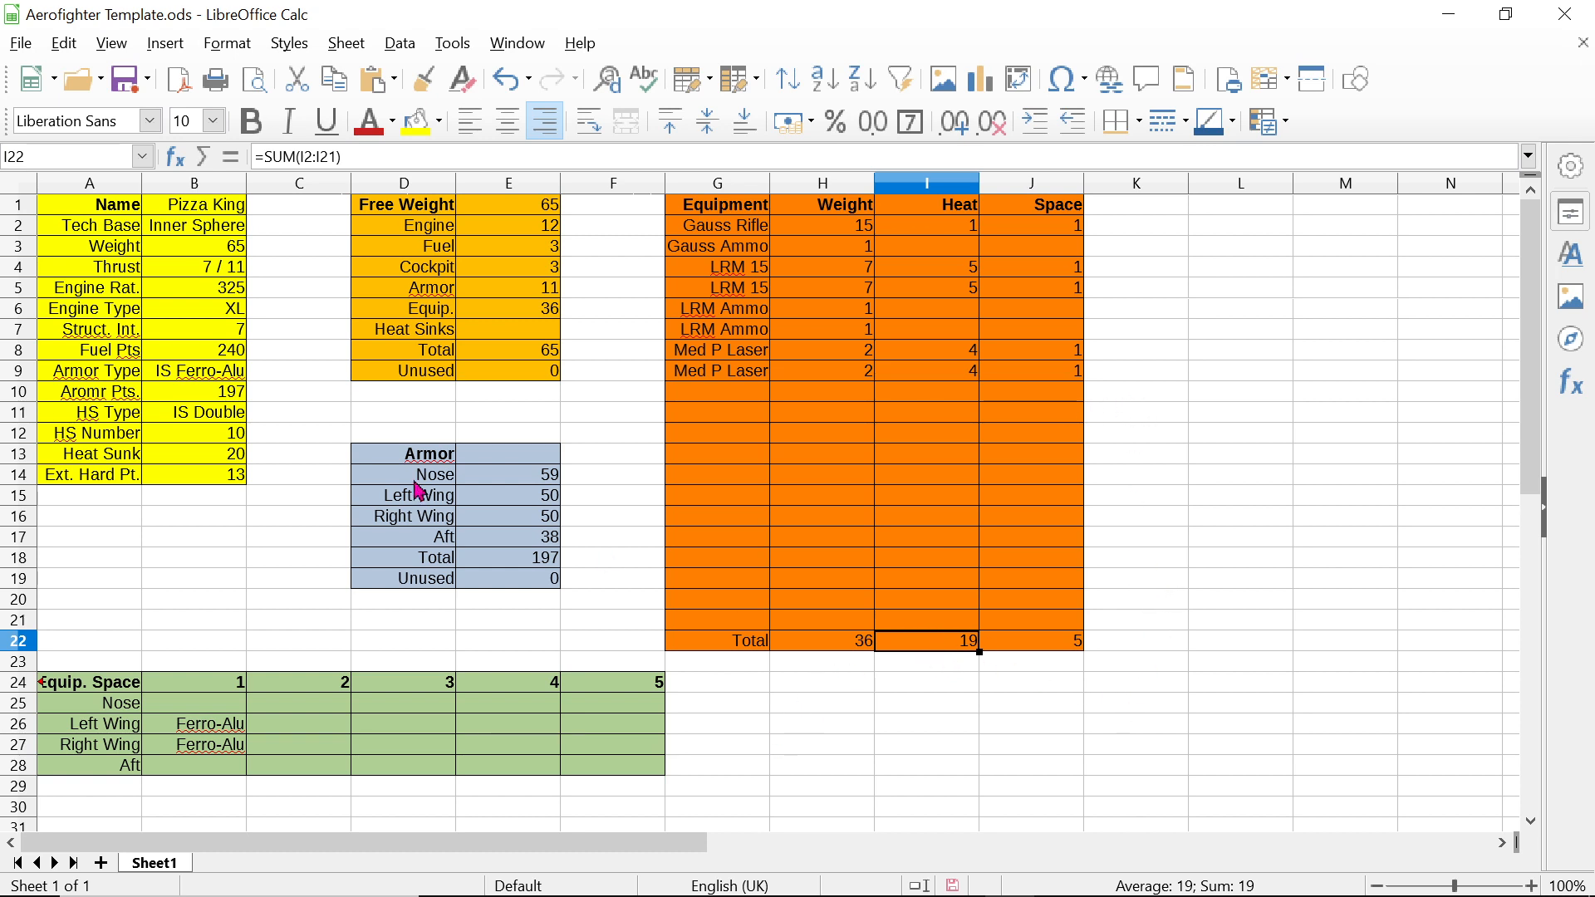
click(495, 373)
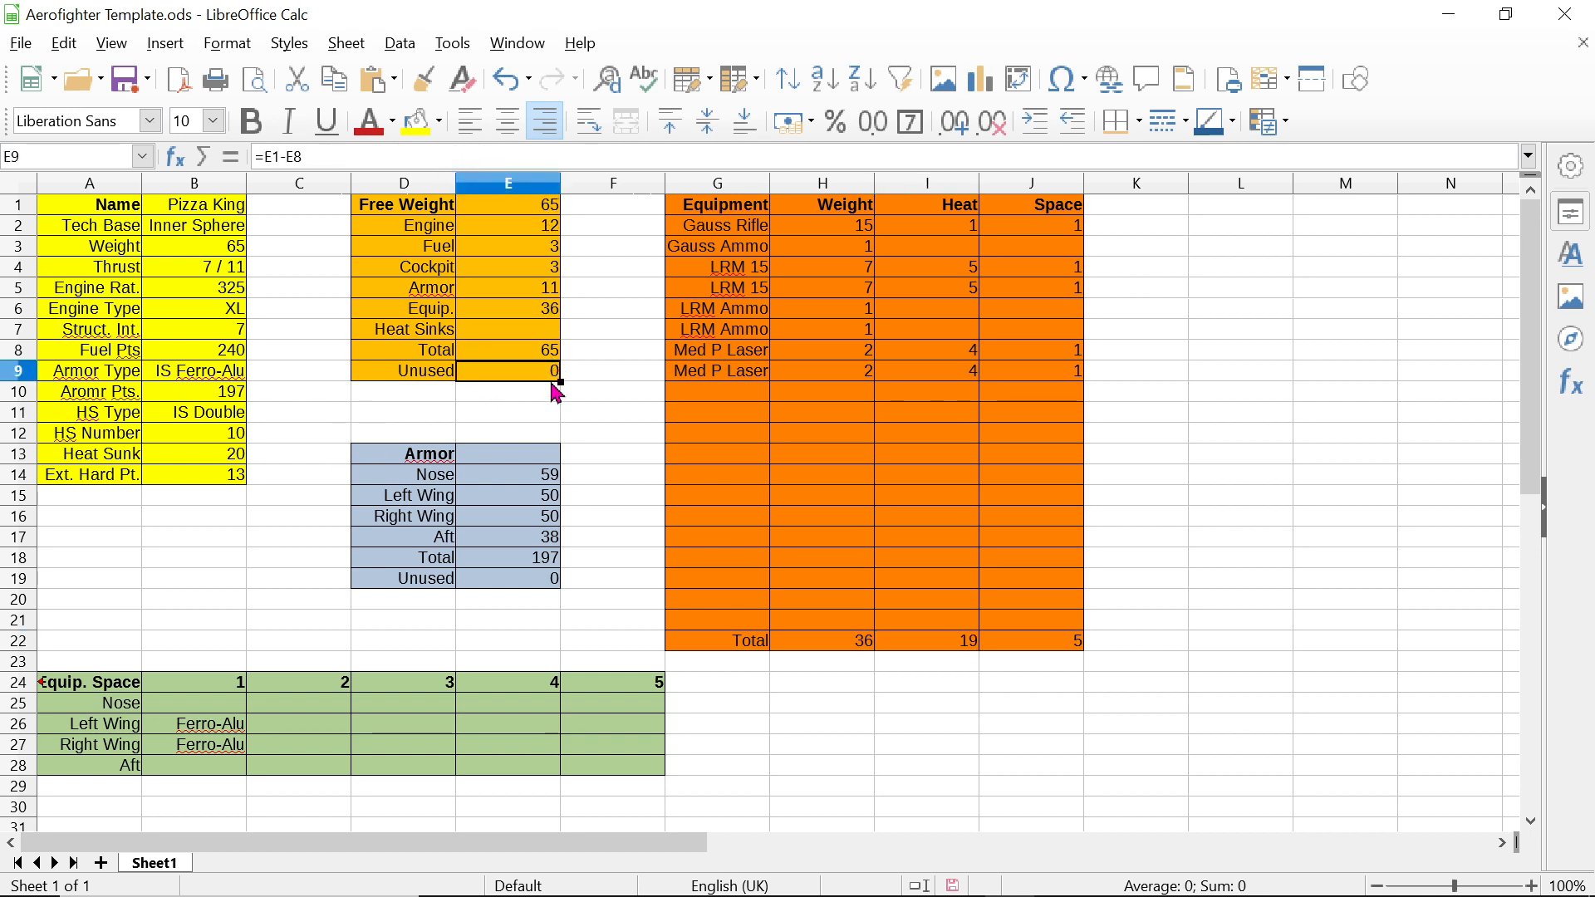
click(1072, 648)
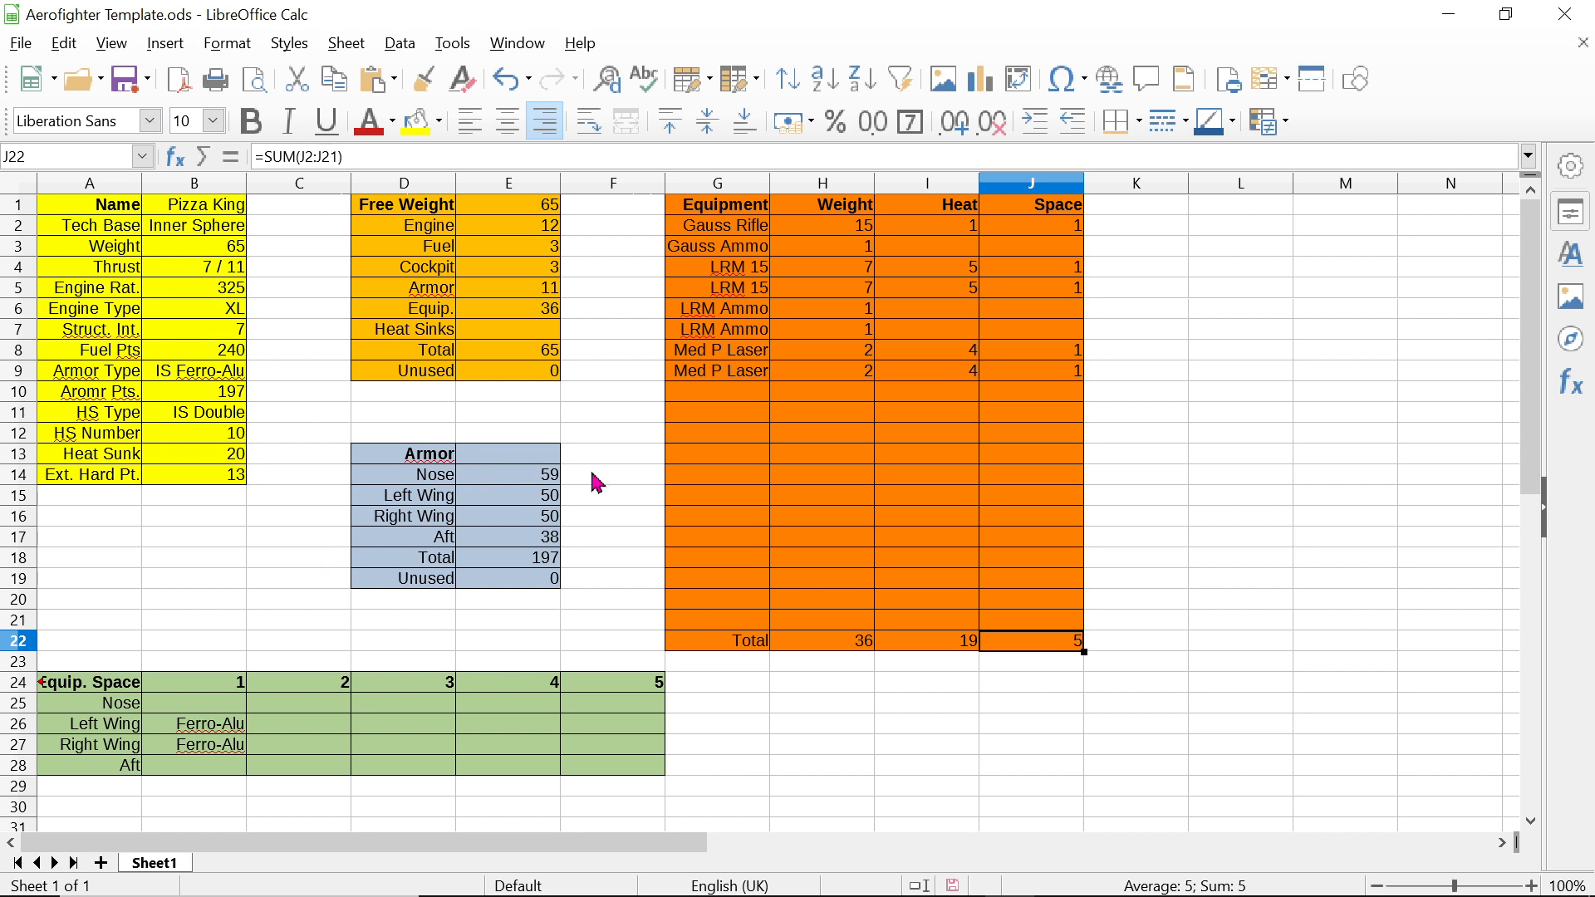
Step: Try to copy the Gauss Rifle entry from the Equipment table into space 1 of the Nose row
click(743, 229)
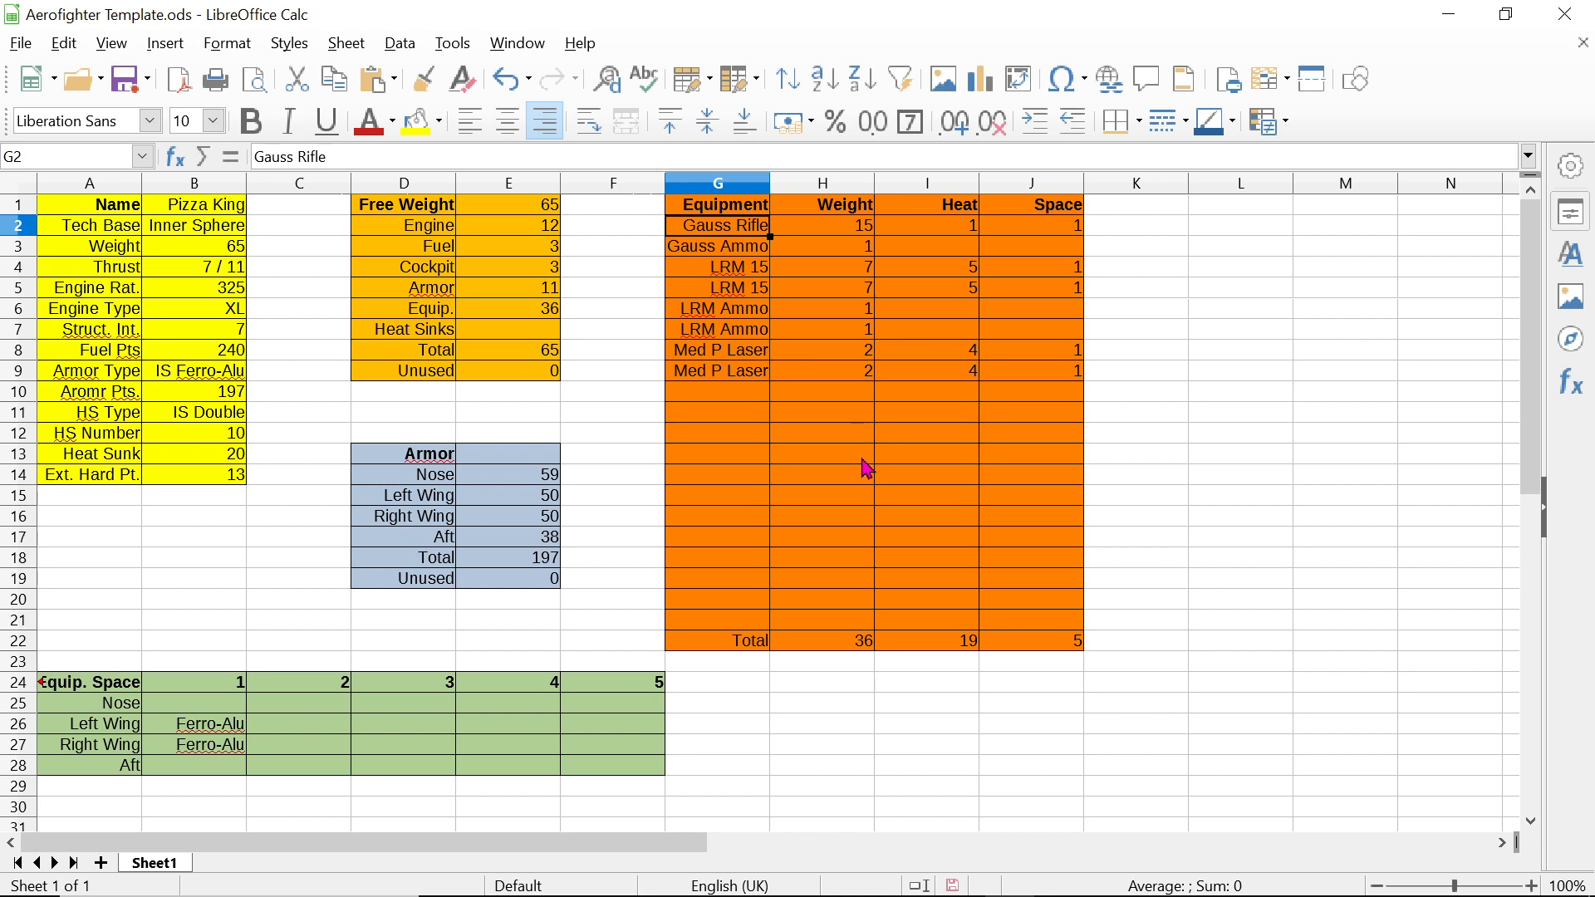
key(ctrl+c)
click(220, 707)
key(ctrl+v)
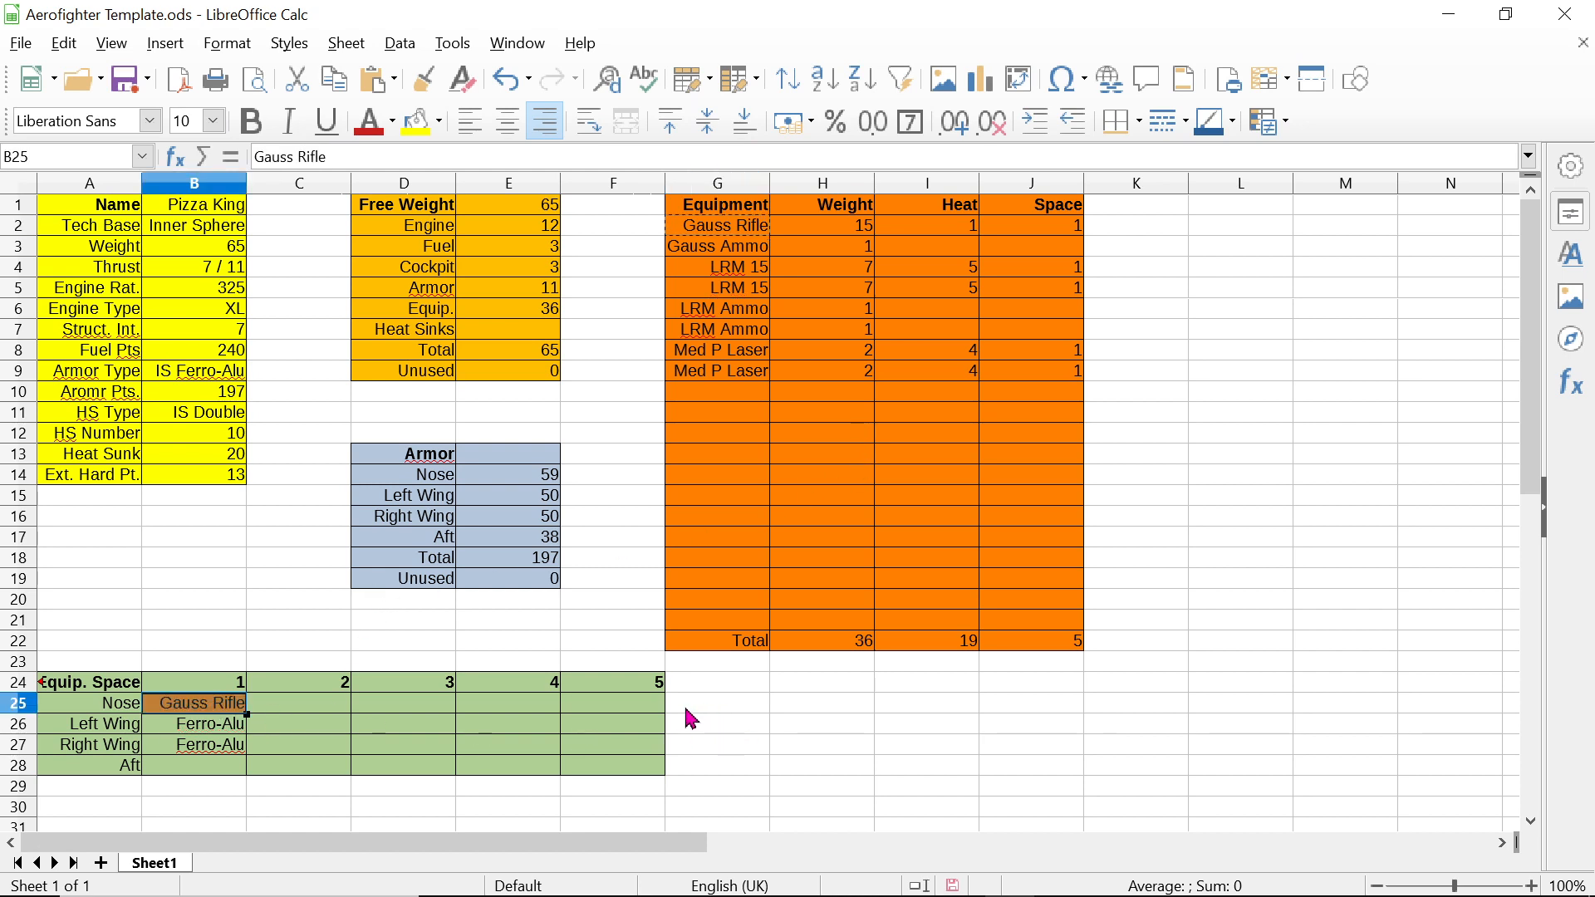
click(307, 727)
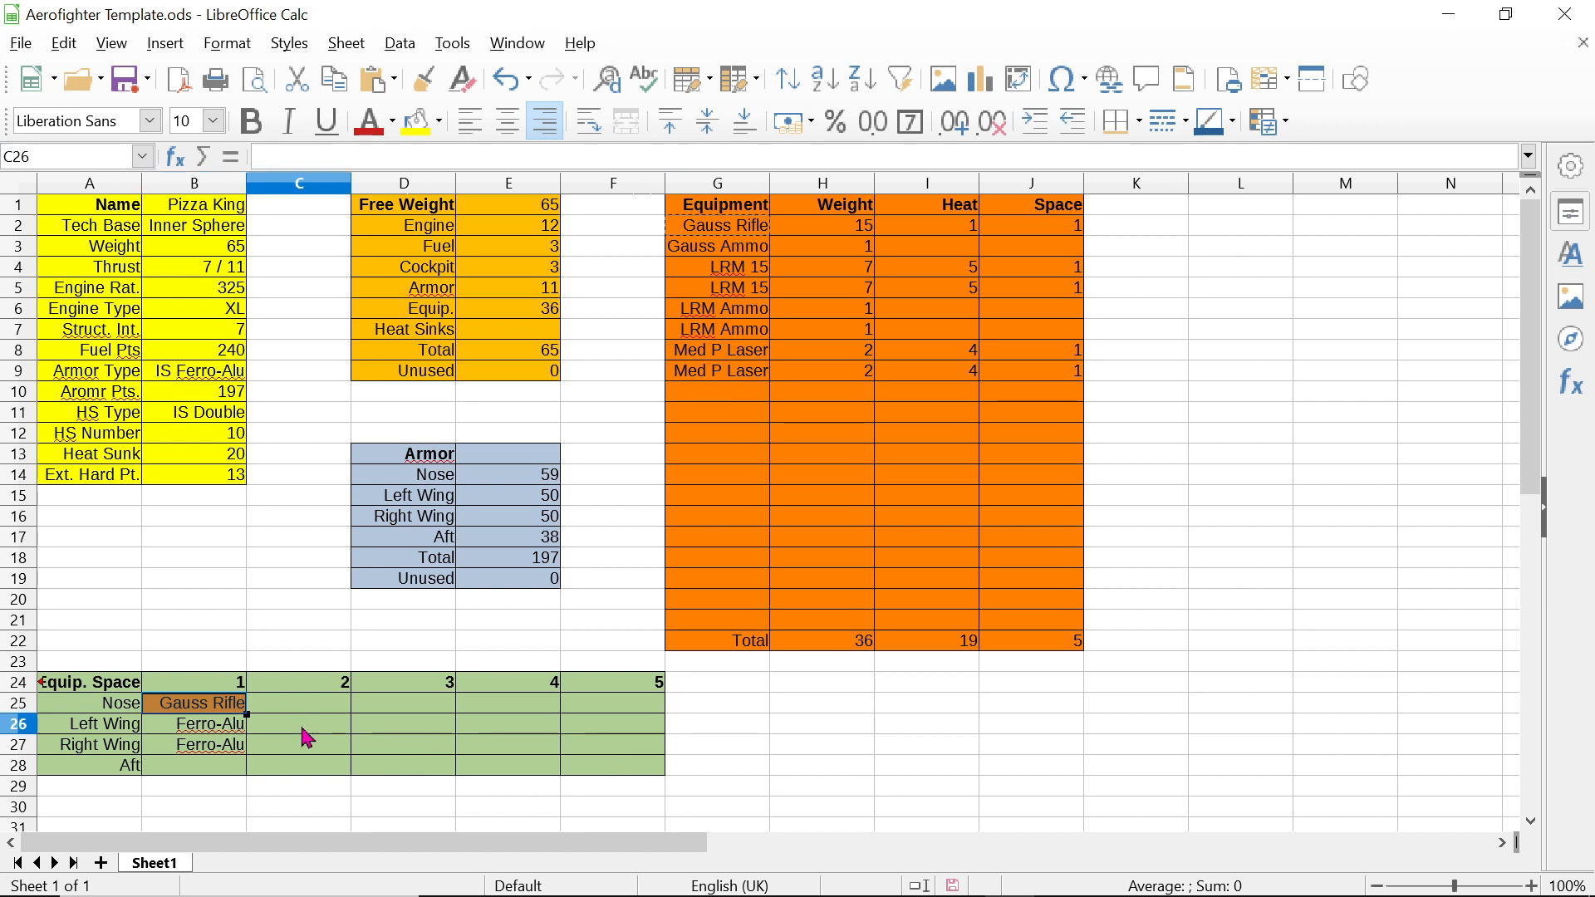
click(235, 708)
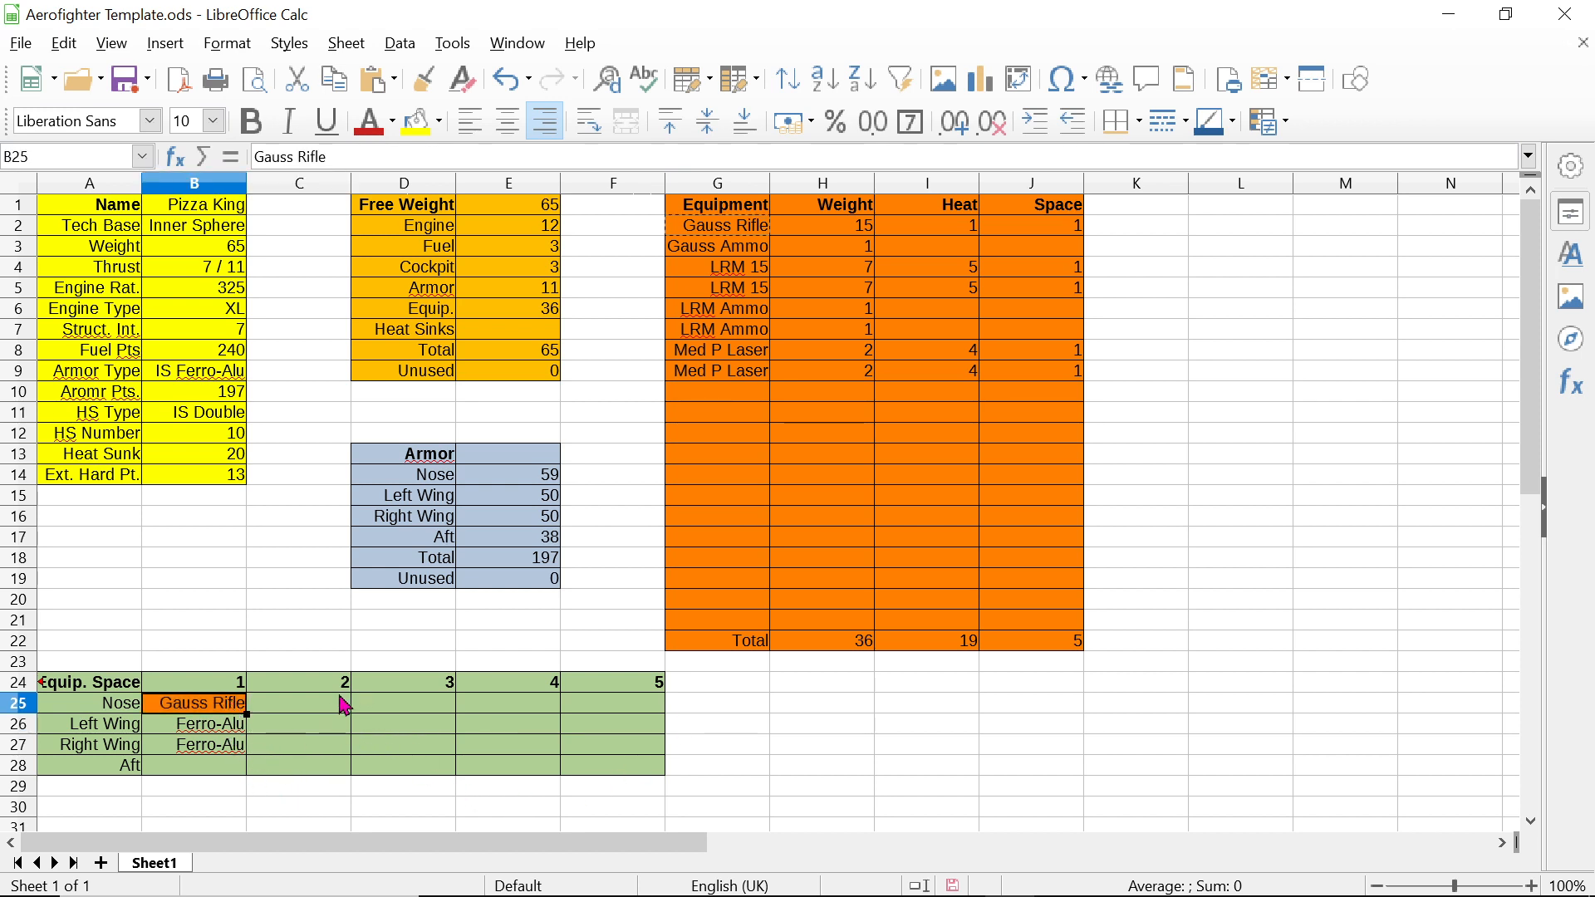
key(ctrl+z)
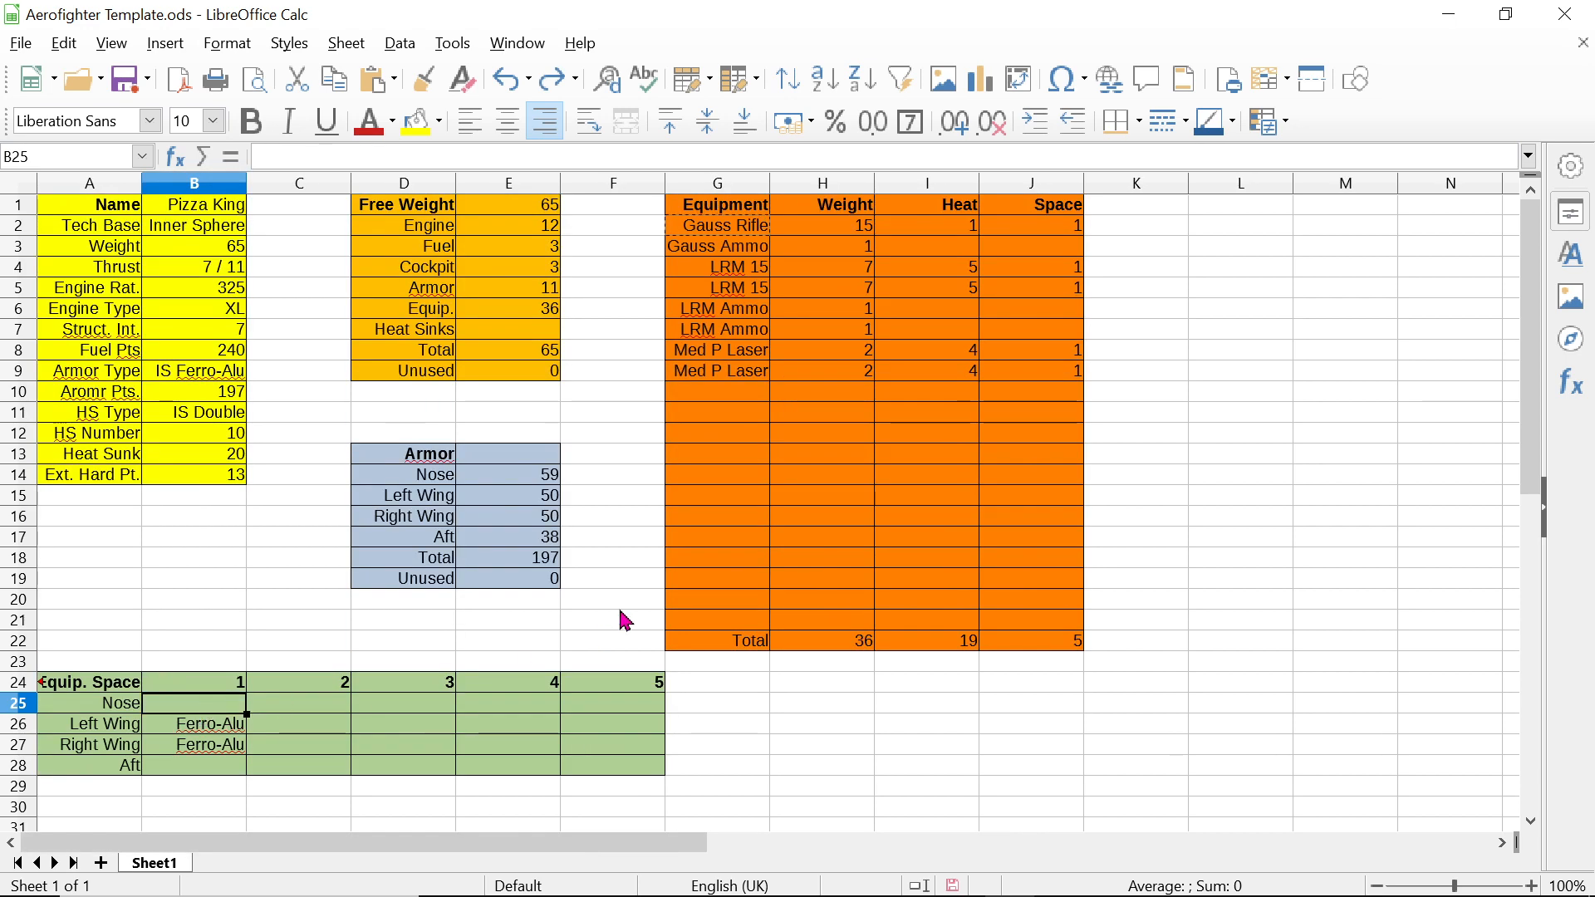
Step: Enter Gauus Rifle in space 1 of the Nose row in the Equip. Space table
text(Gauus R)
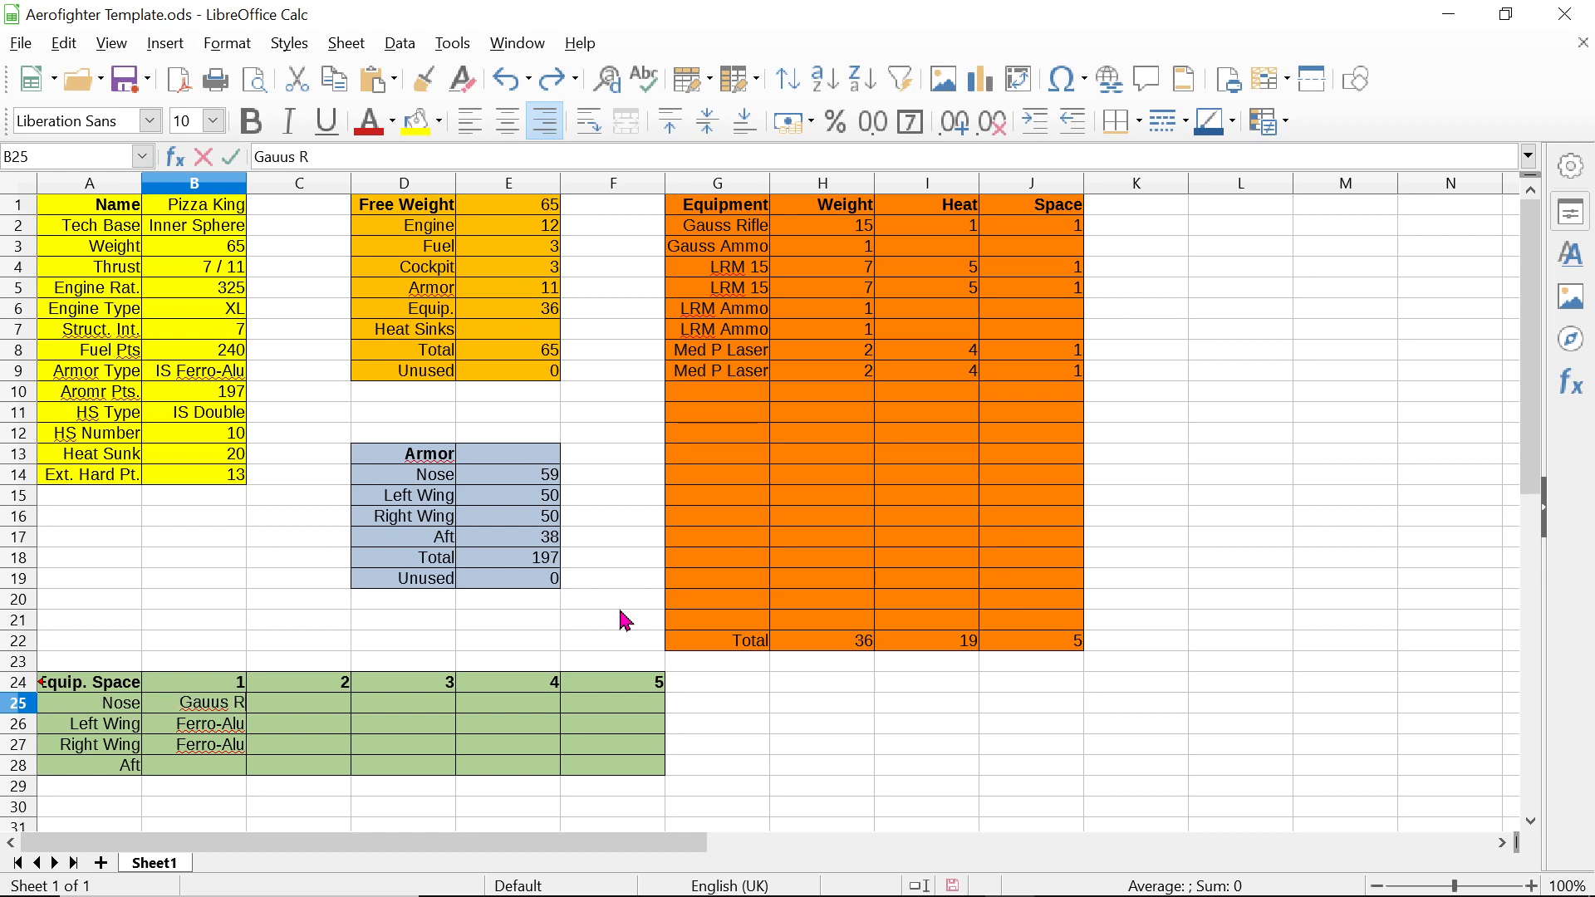
text(ifl)
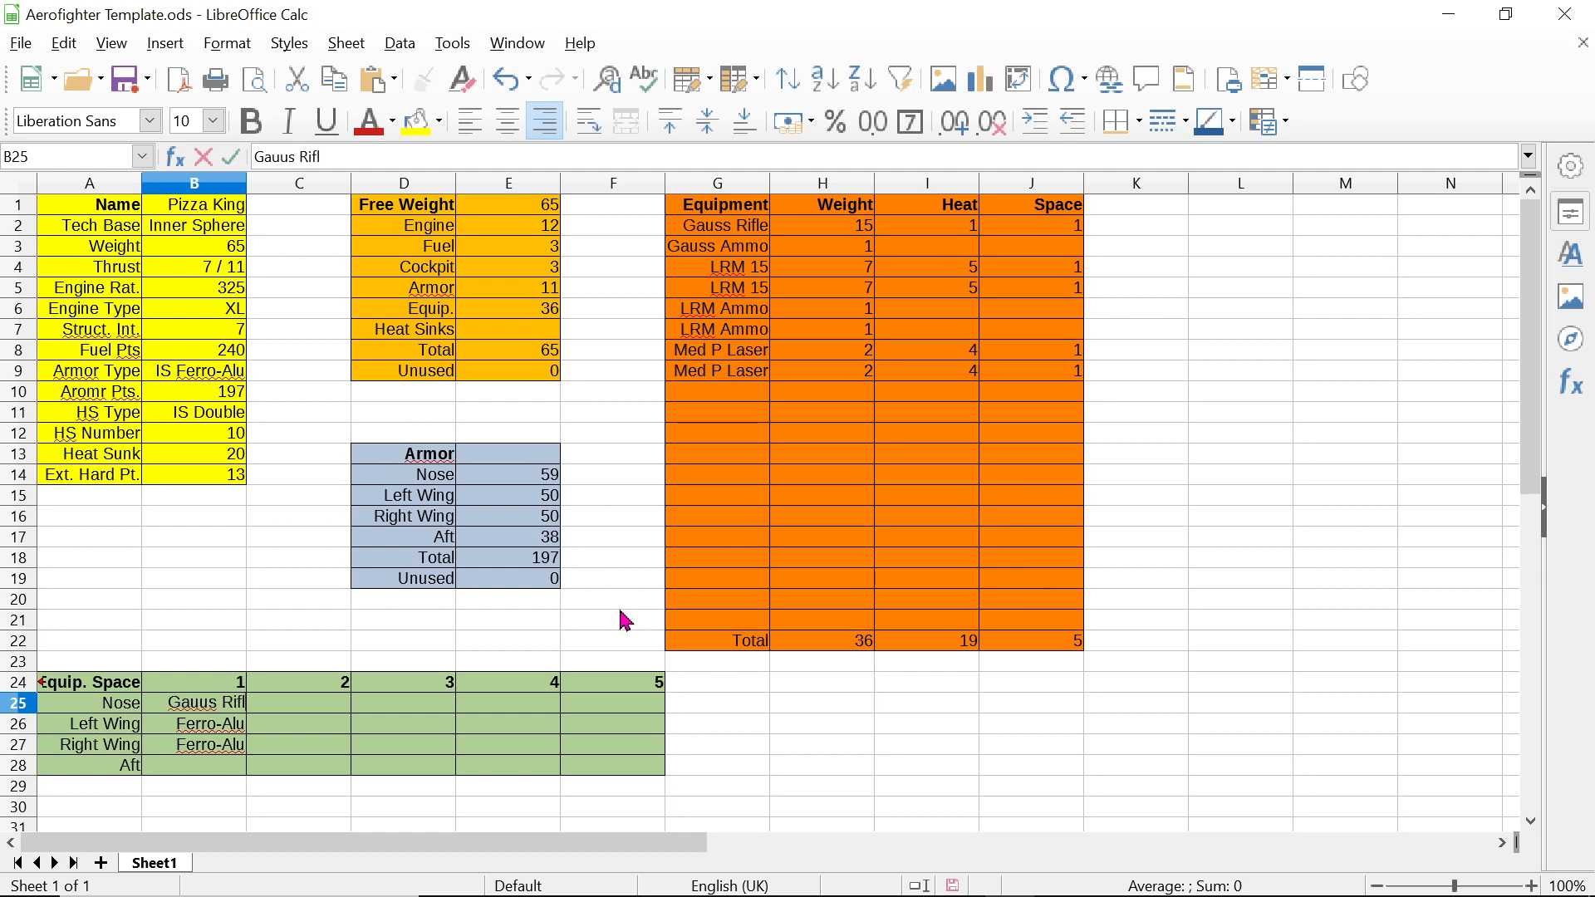
text(e)
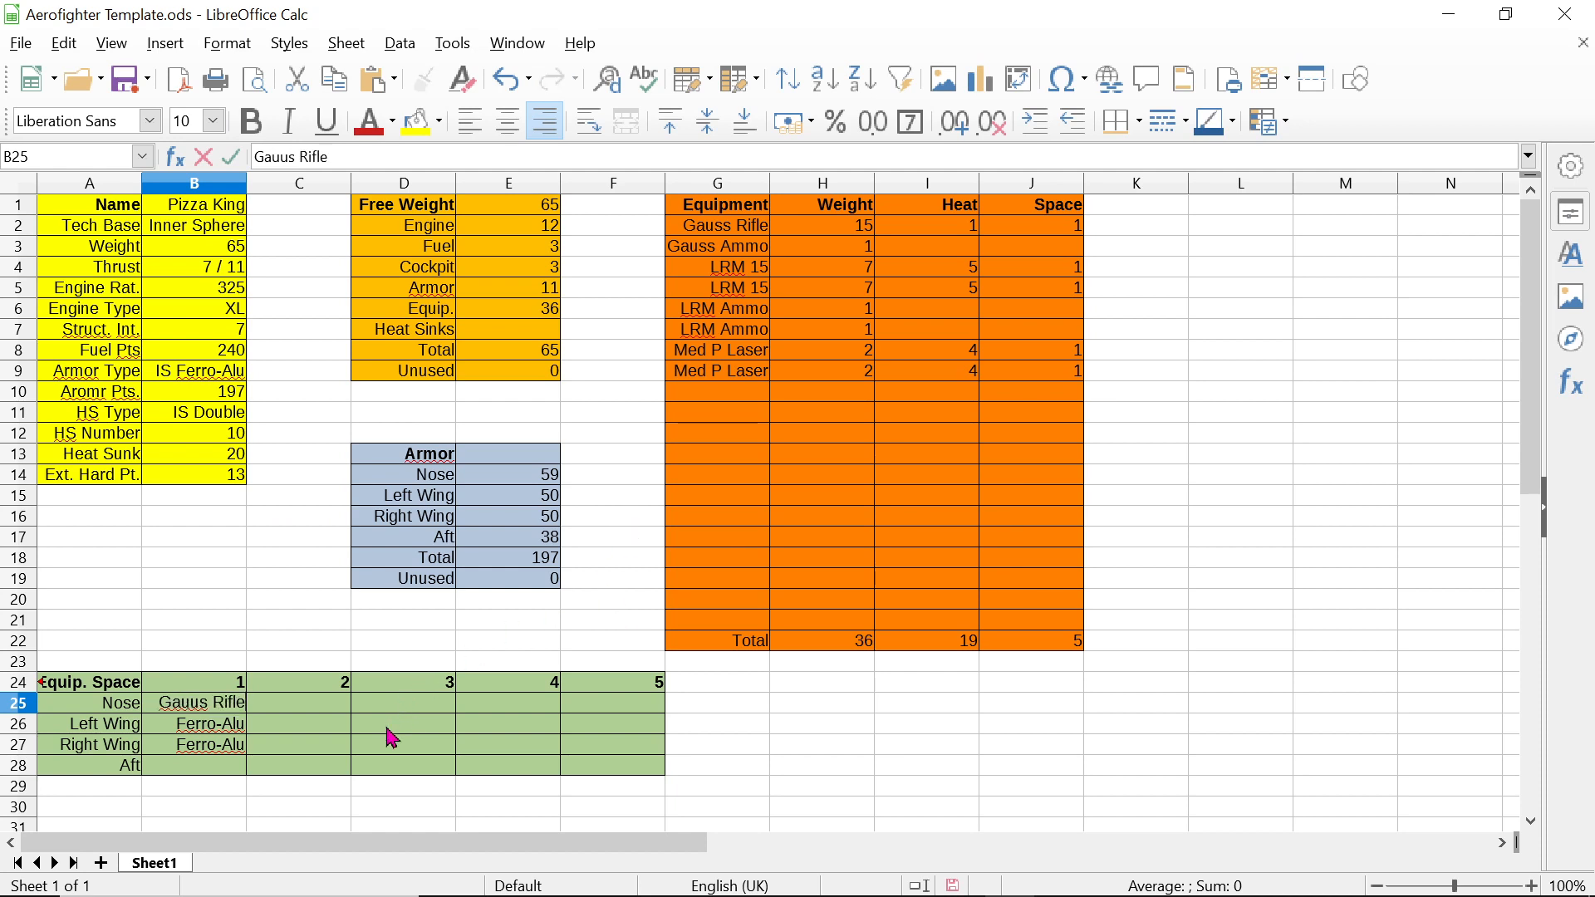
Step: Fill spaces 2 and 3 of the Left Wing row with LRM 15 and Med P Laser
click(329, 736)
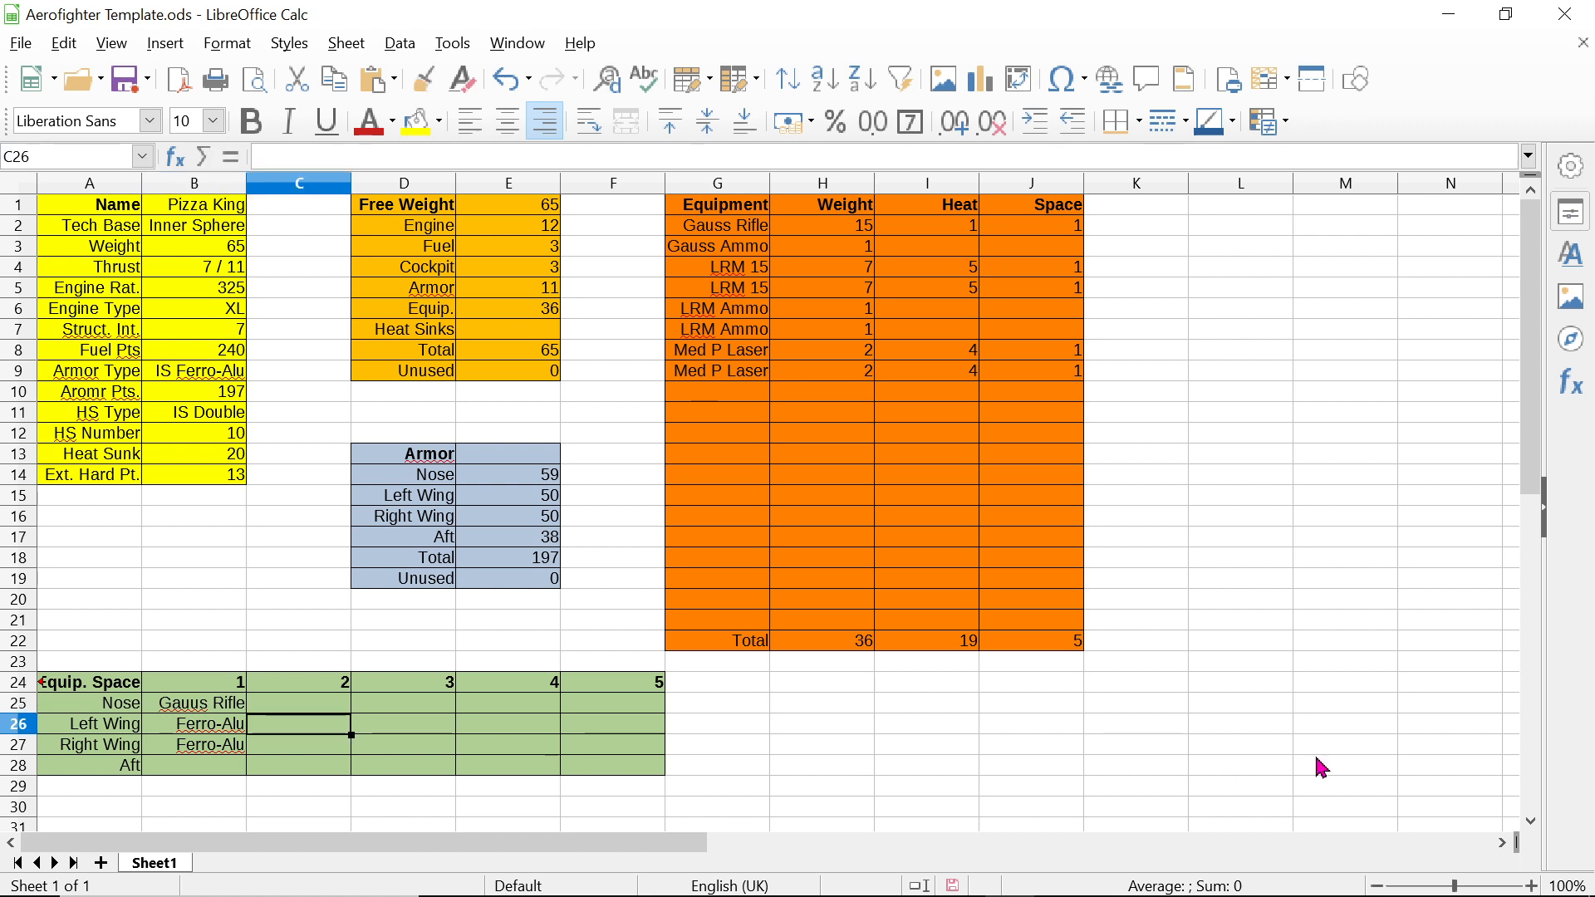
text(LRM 1)
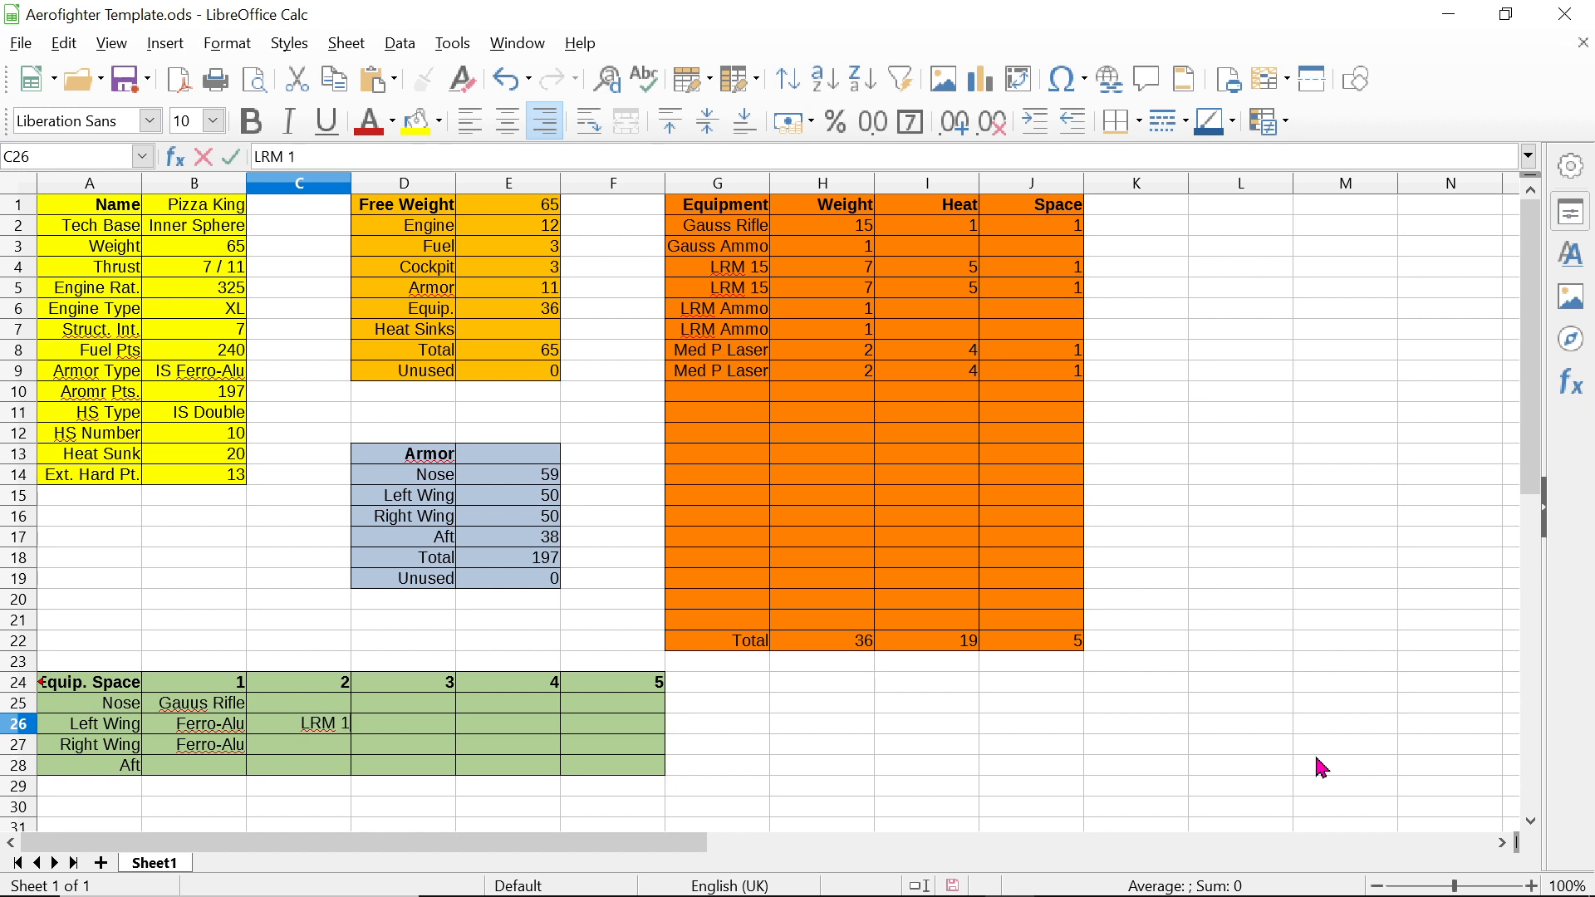
text(5)
click(388, 735)
text(Med)
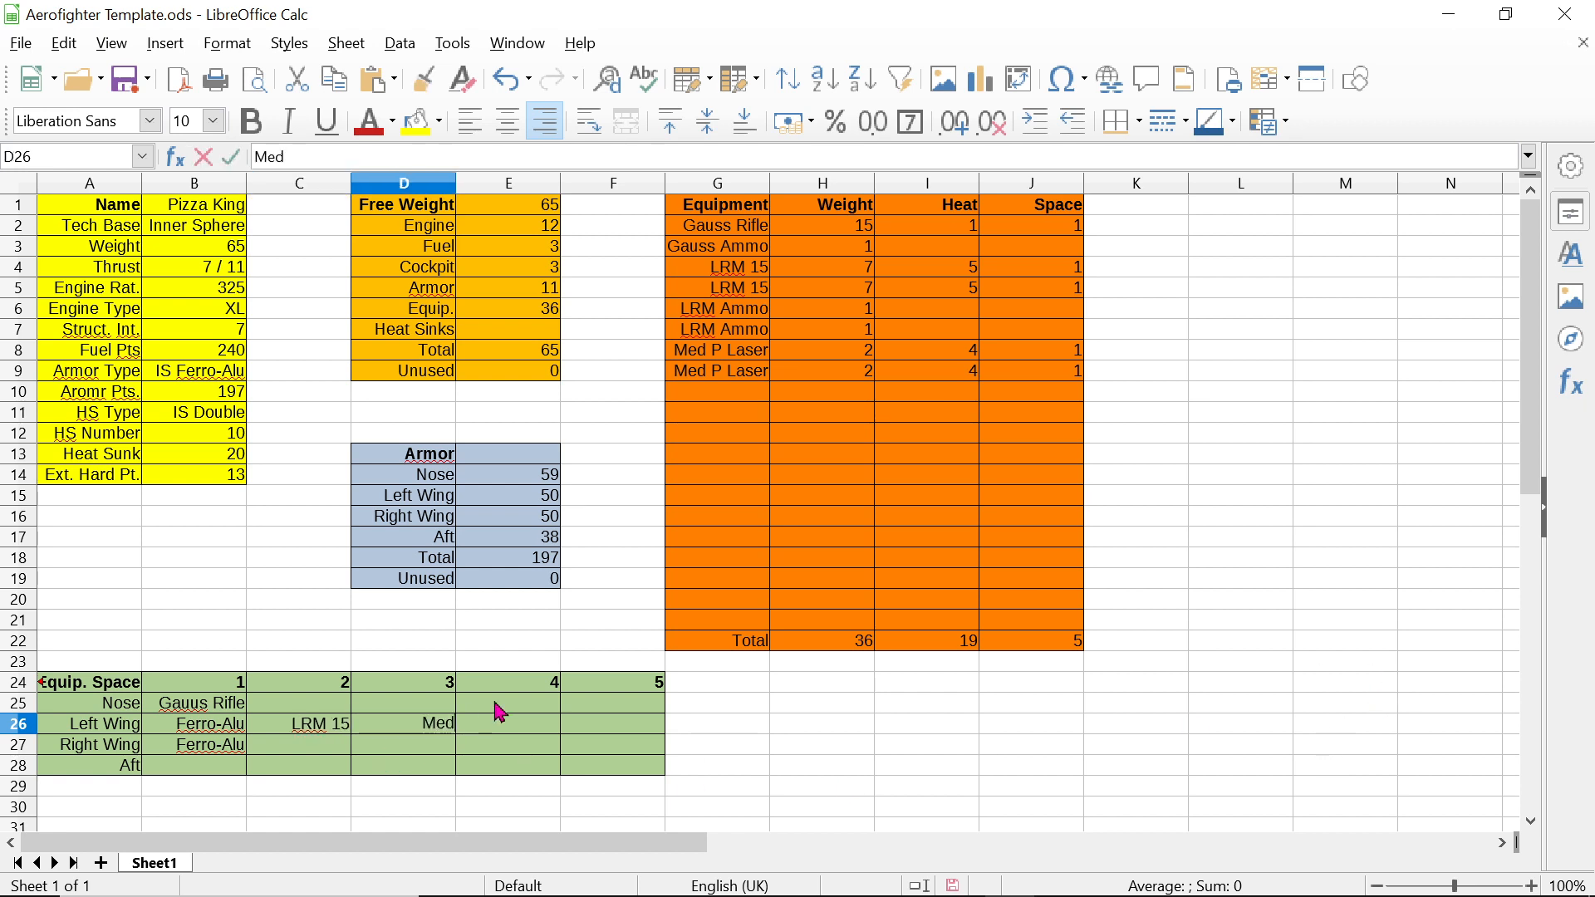
text( P Laser)
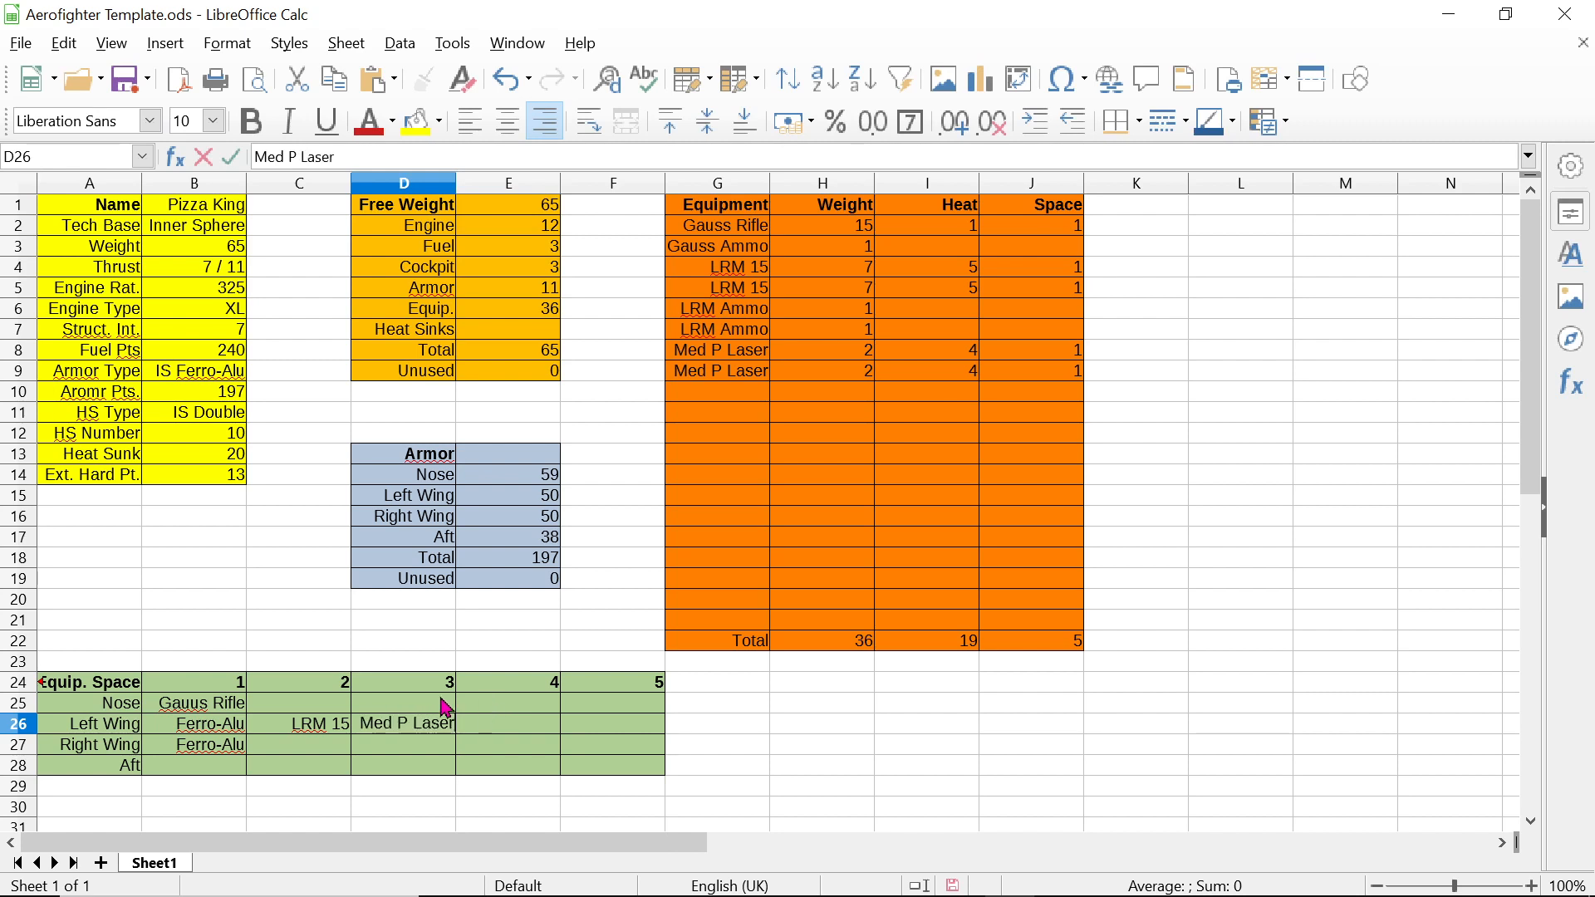
Step: Copy the Left Wing's LRM 15 and Med P Laser entries into the same spaces of the Right Wing row
click(282, 730)
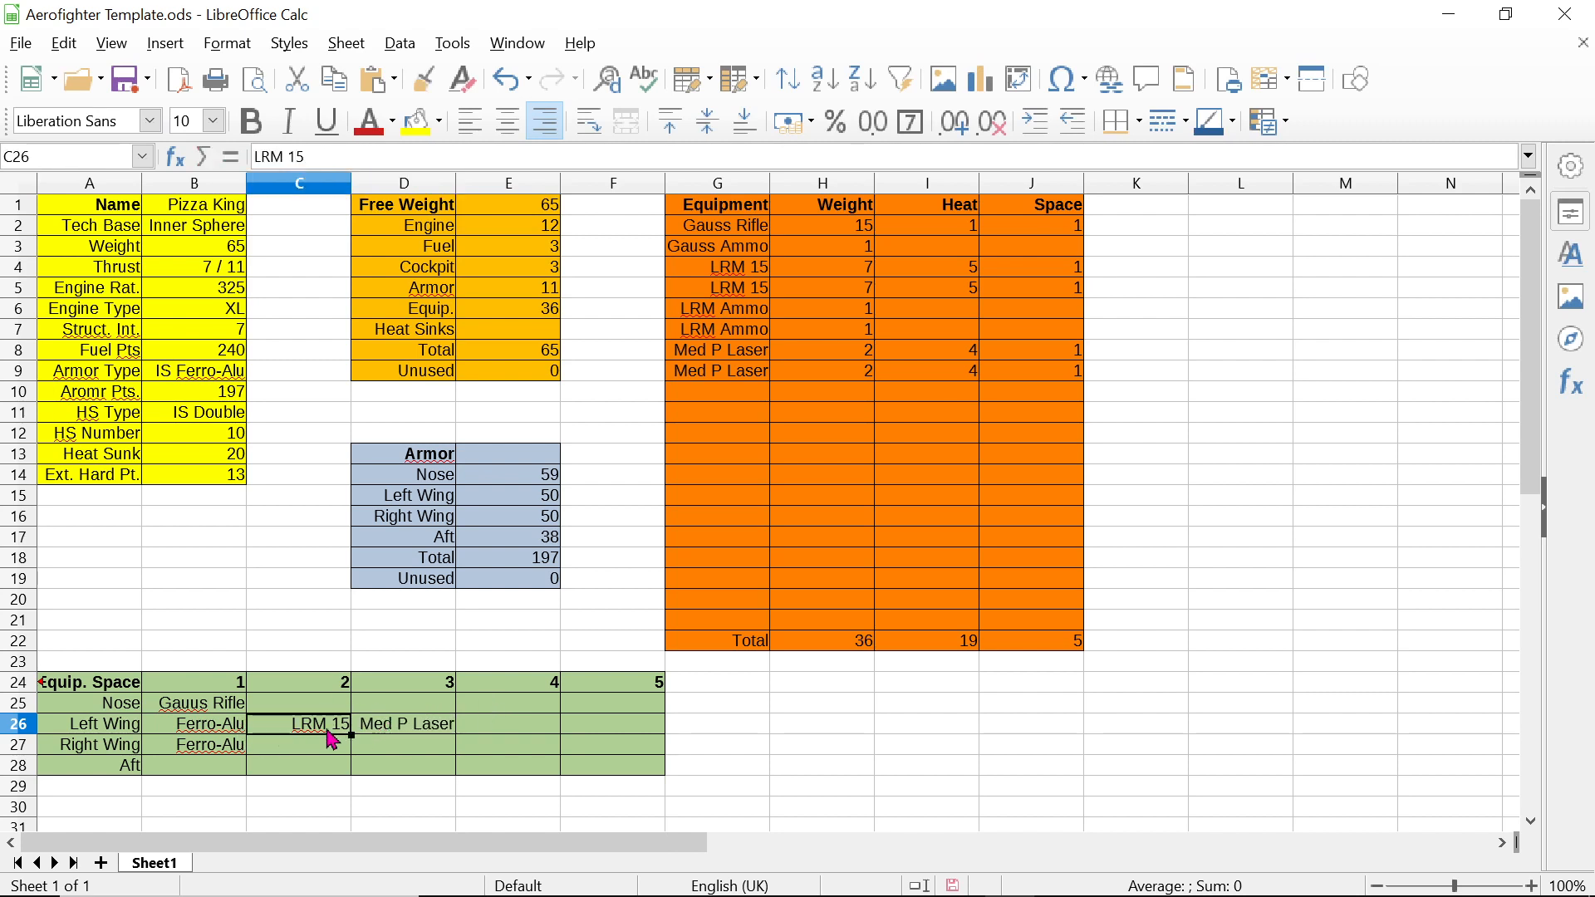
drag(331, 737, 395, 740)
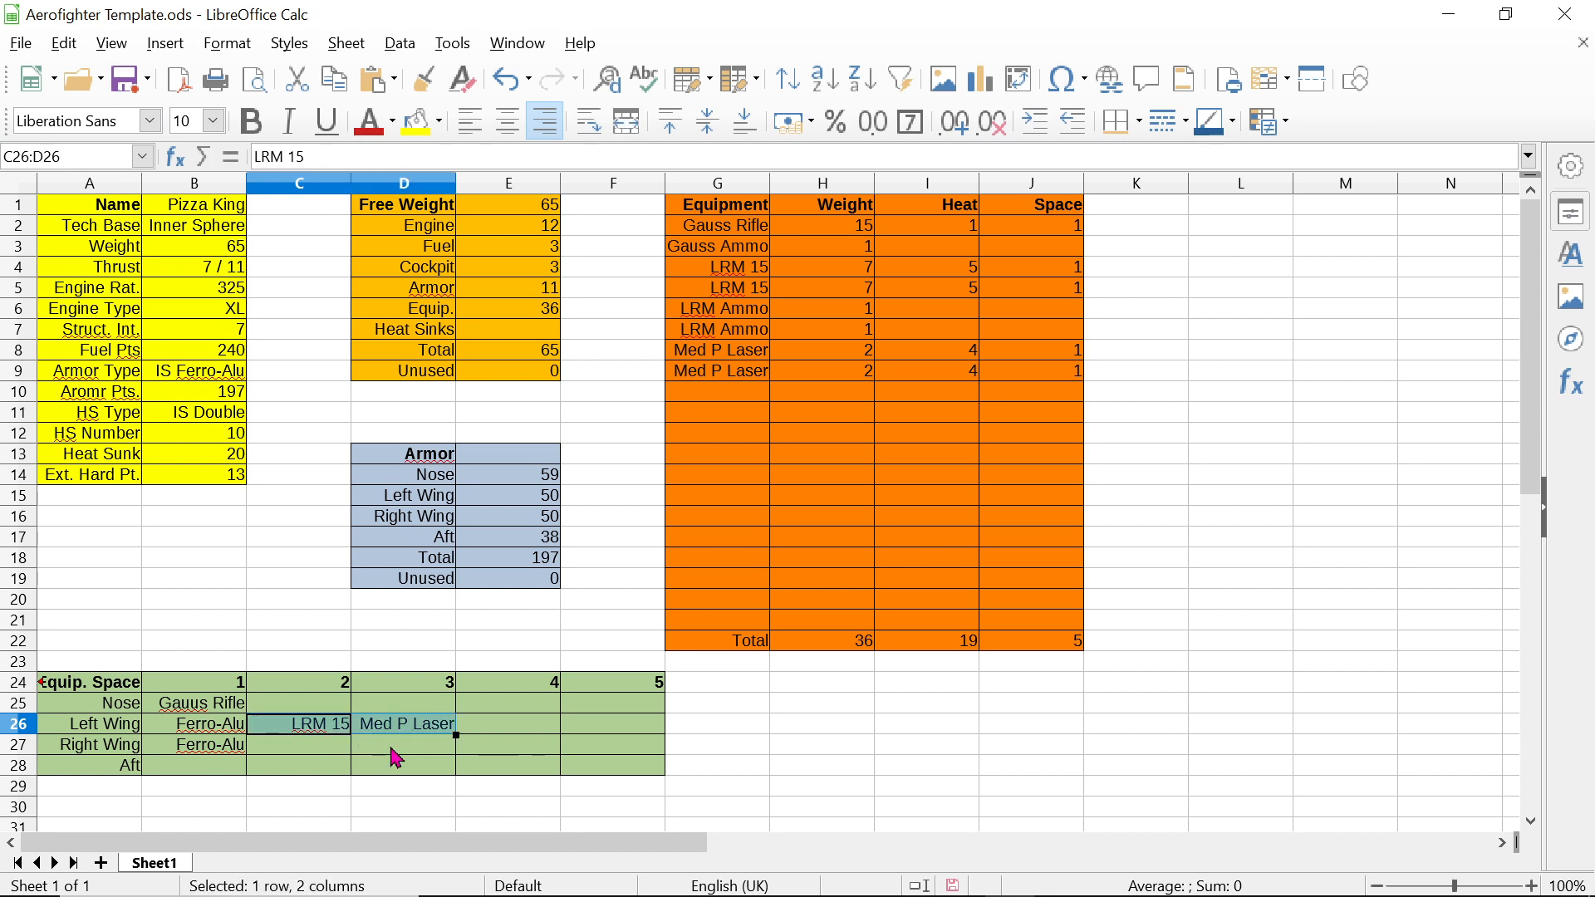
key(ctrl+c)
click(319, 752)
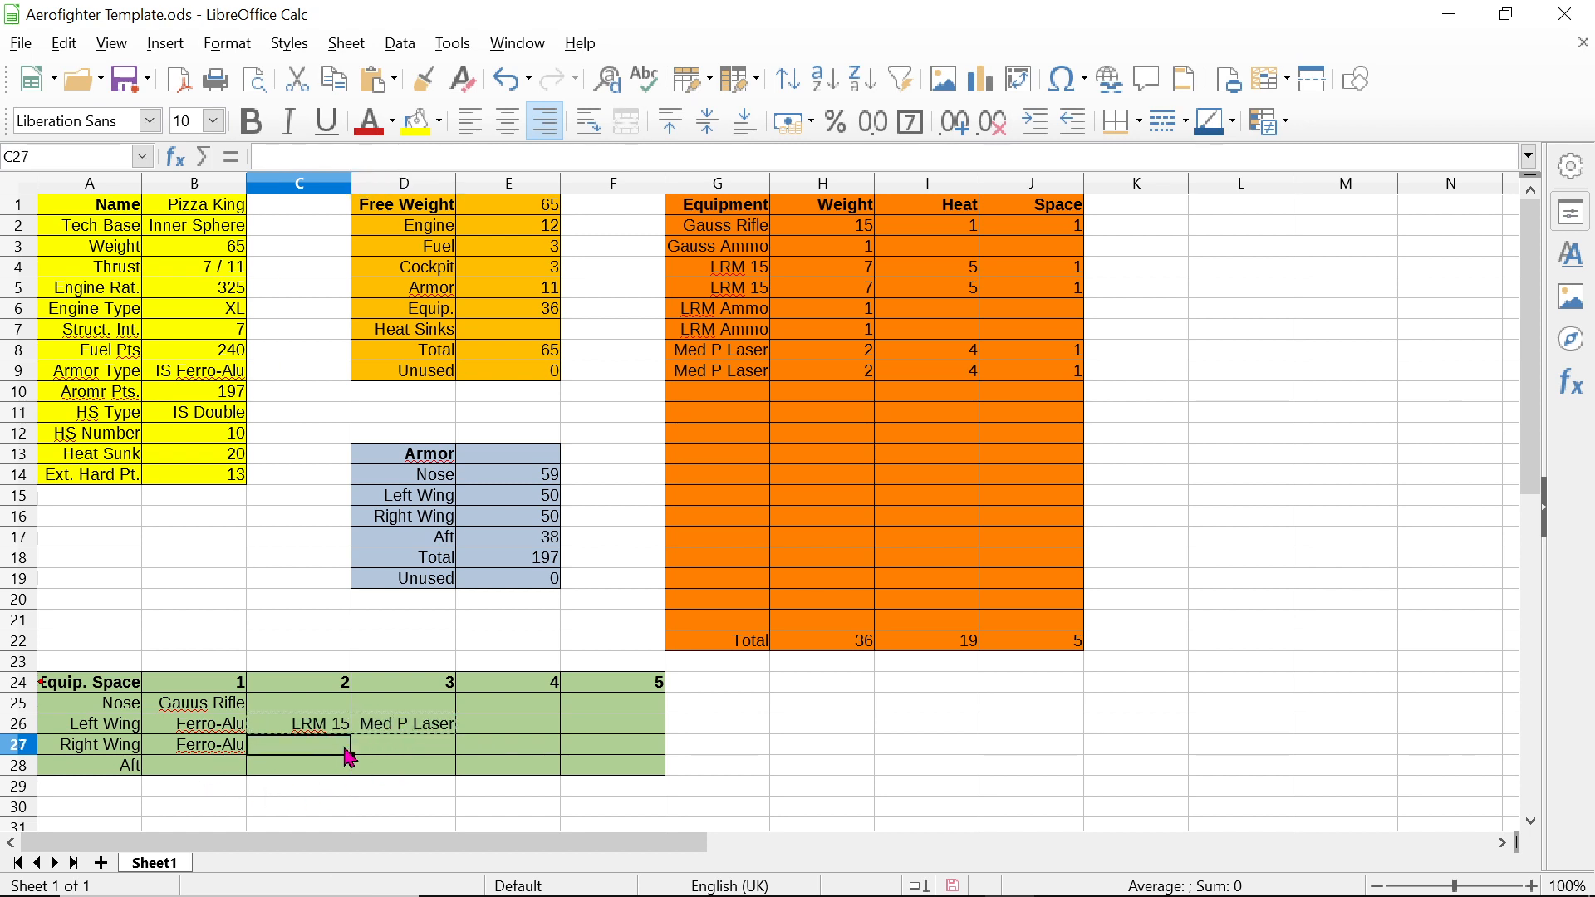
key(ctrl+v)
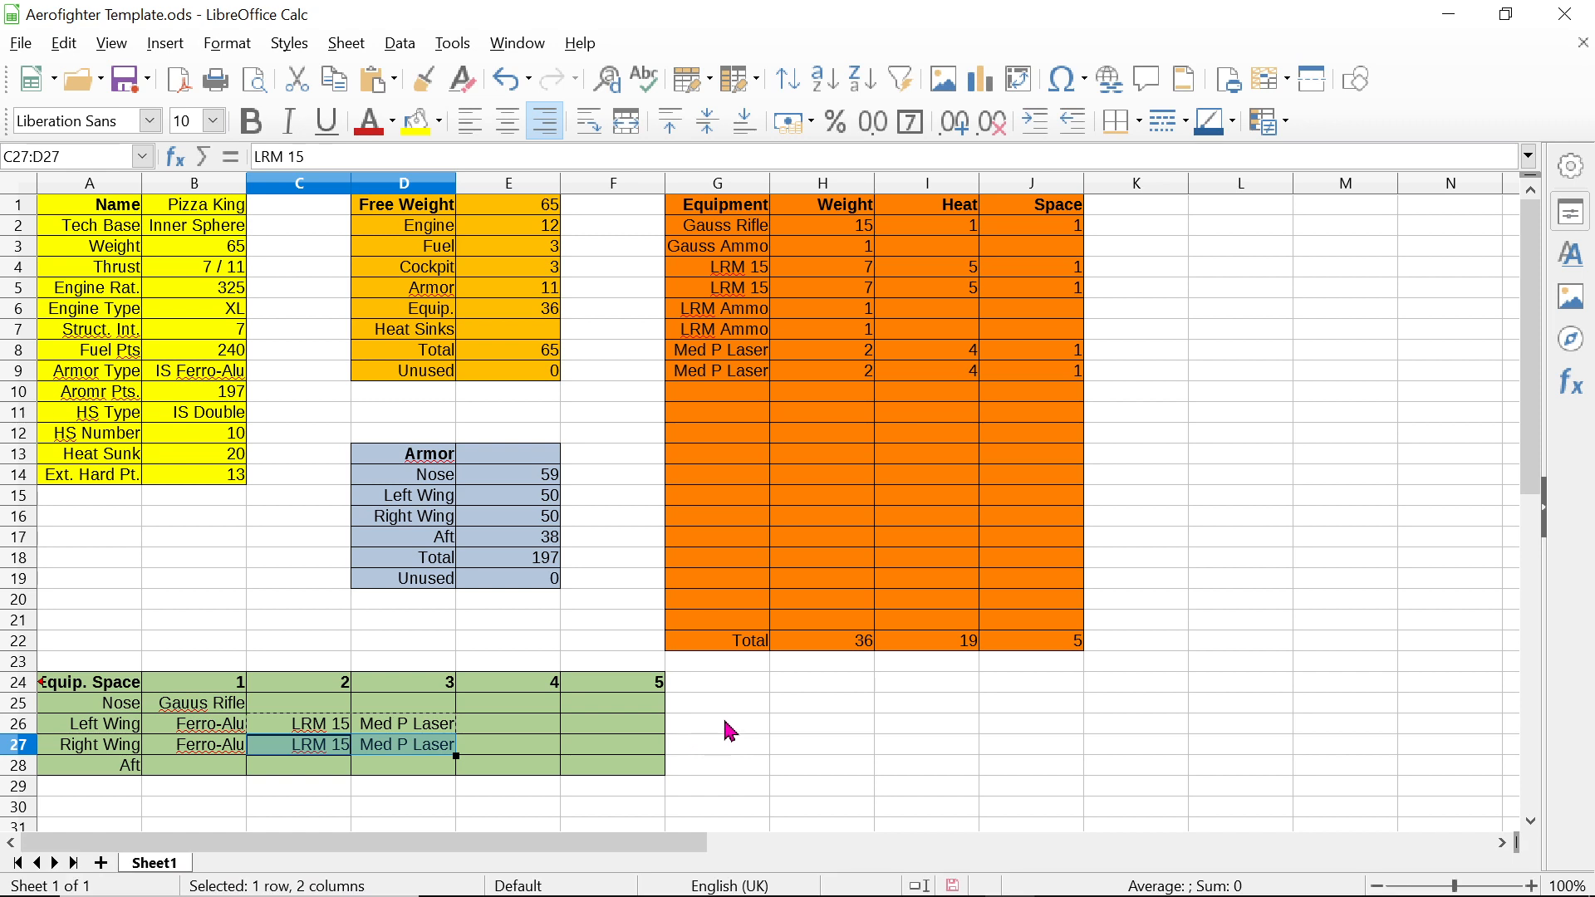
click(598, 729)
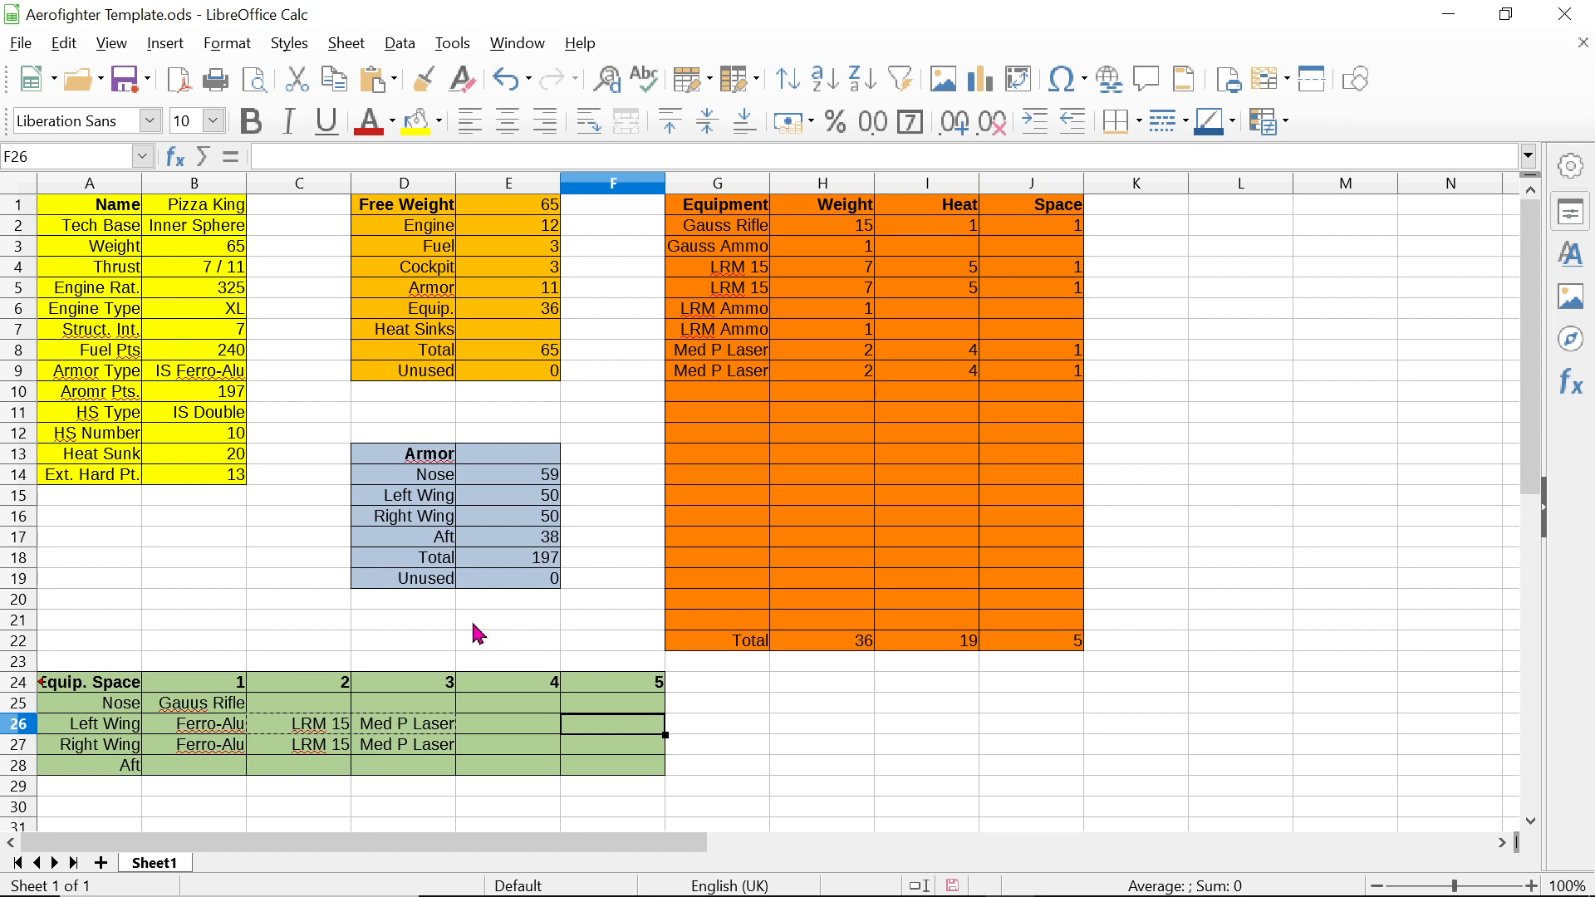
click(272, 669)
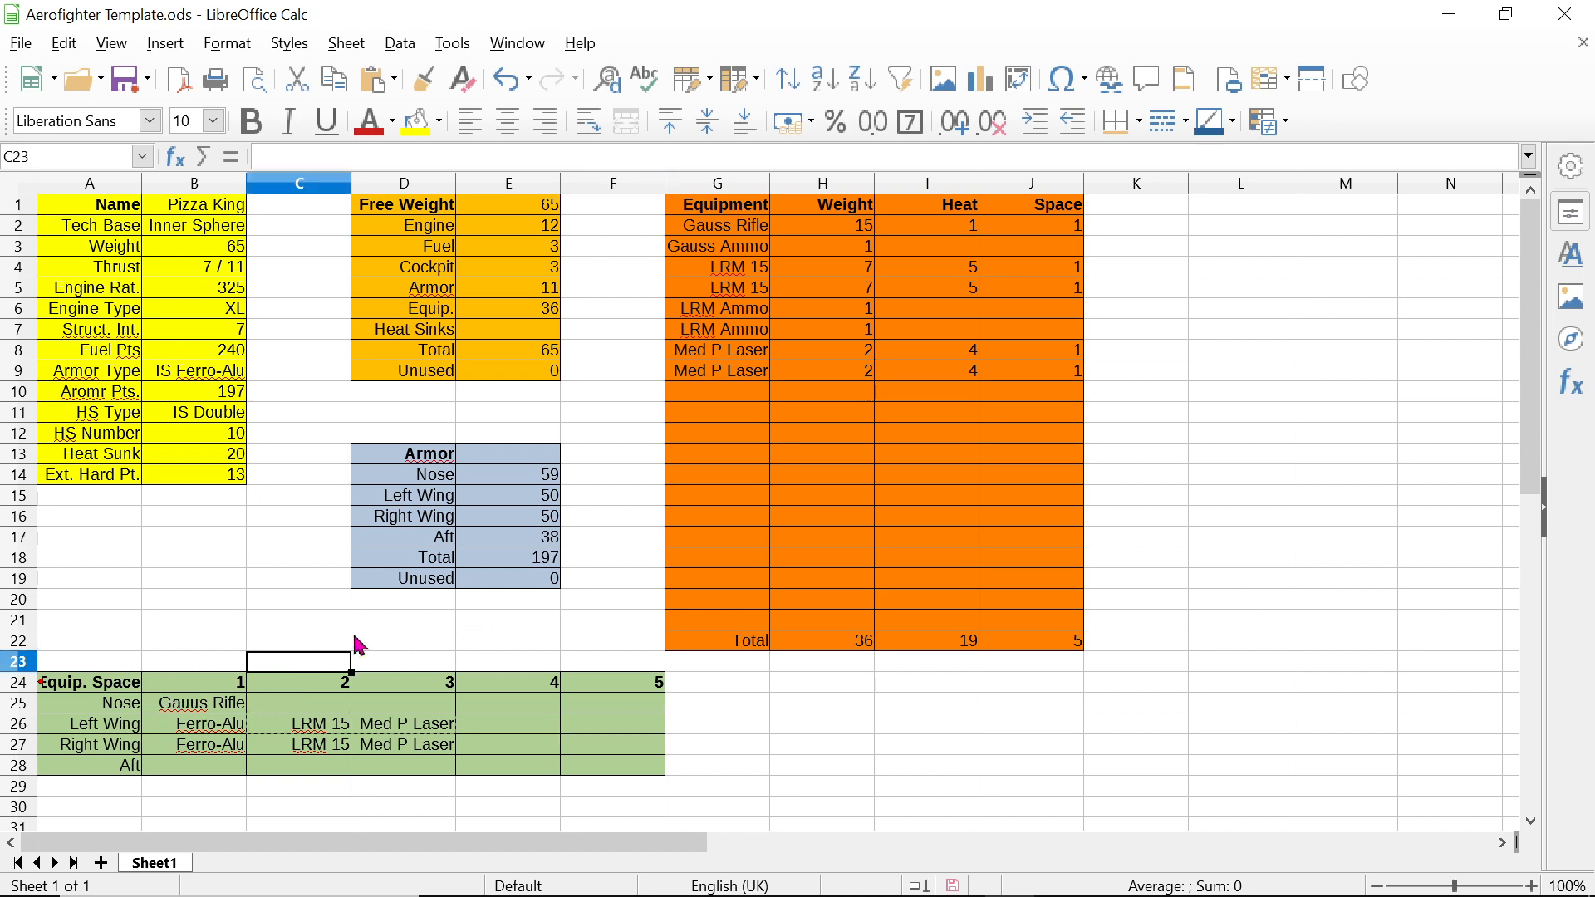
click(189, 710)
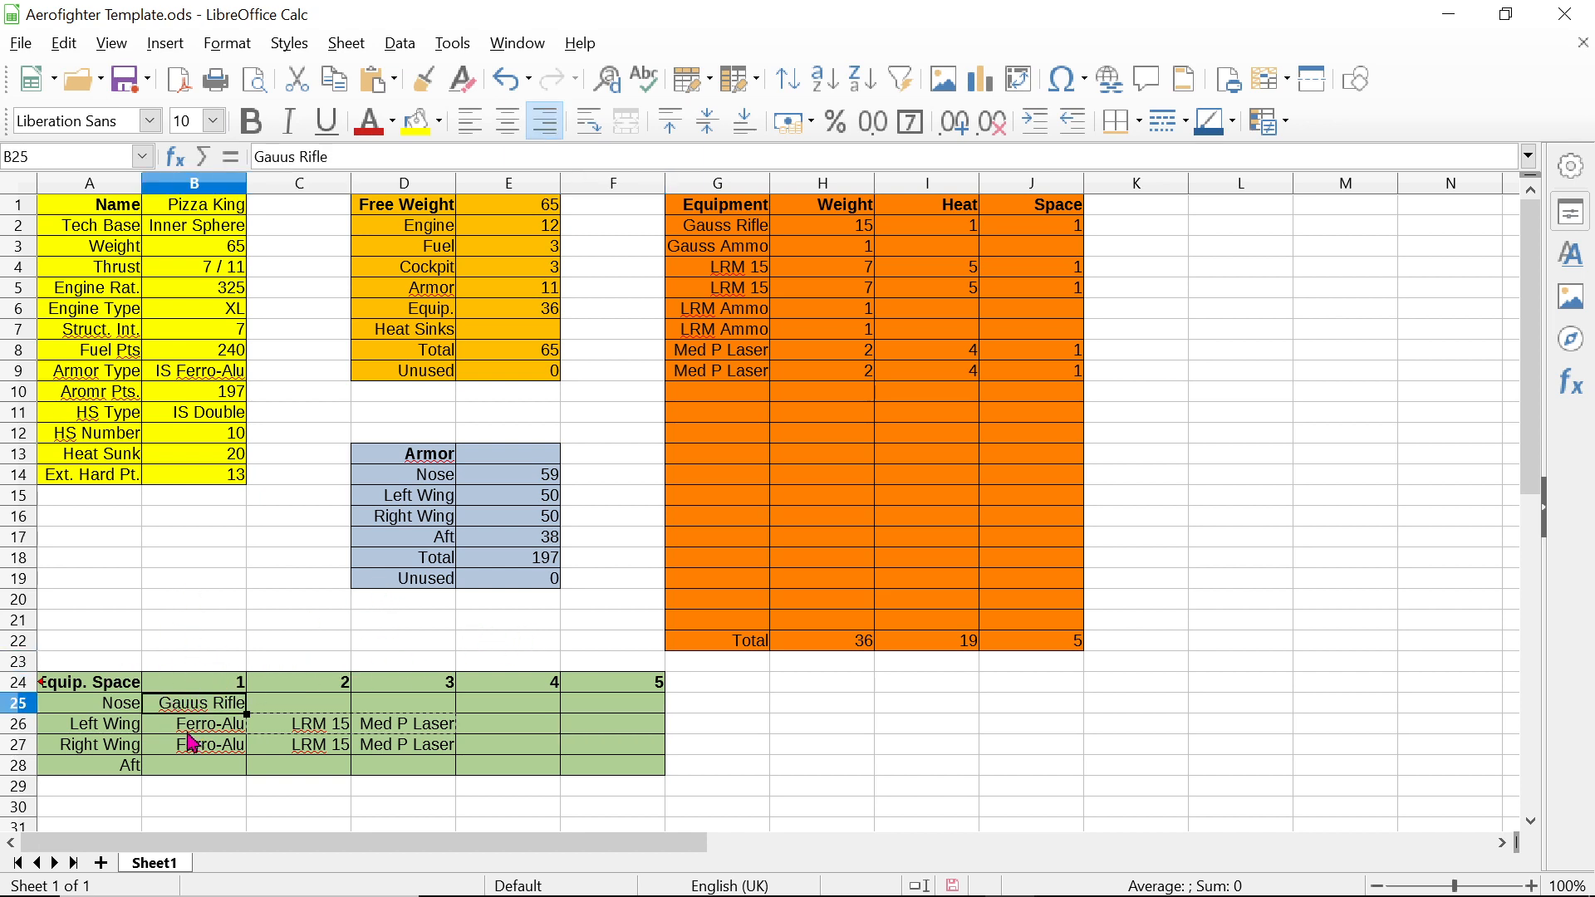
click(191, 731)
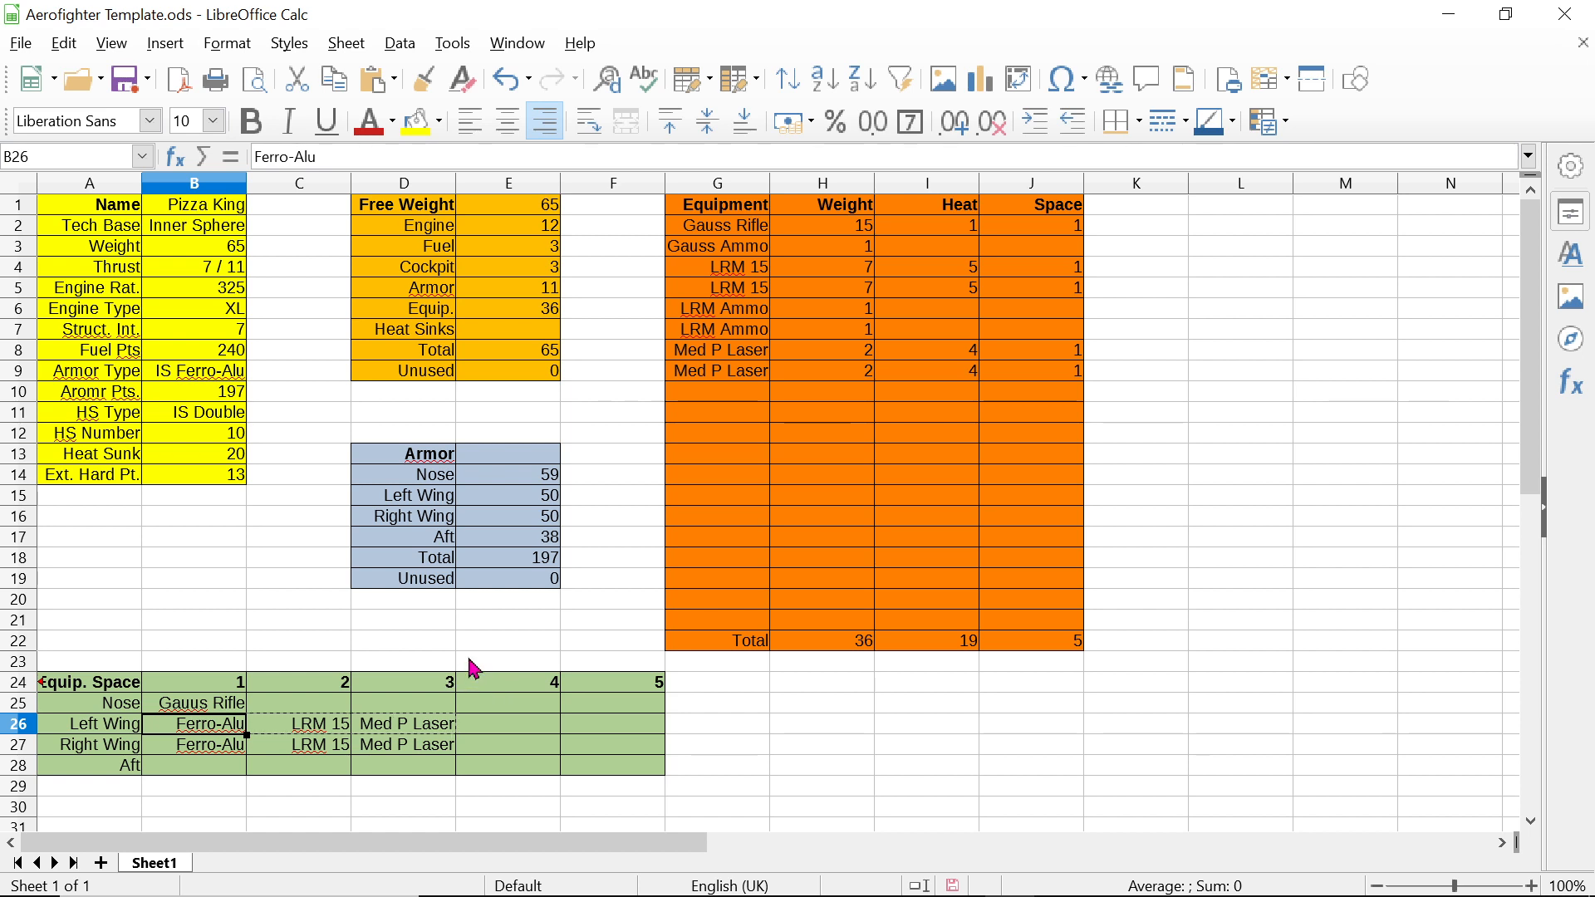
click(510, 376)
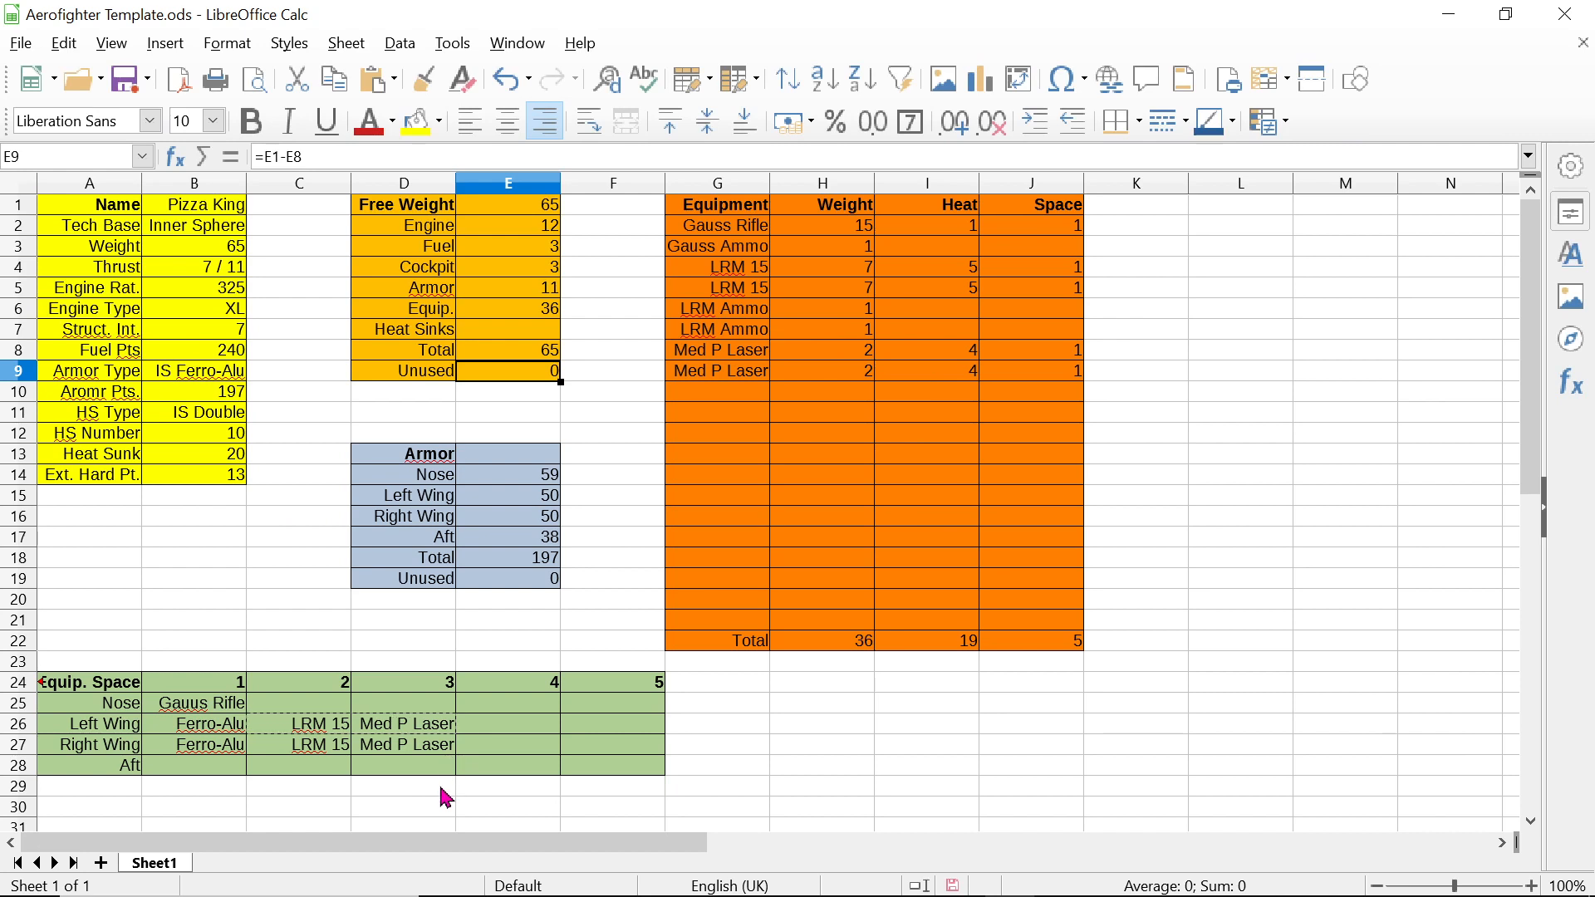
click(481, 768)
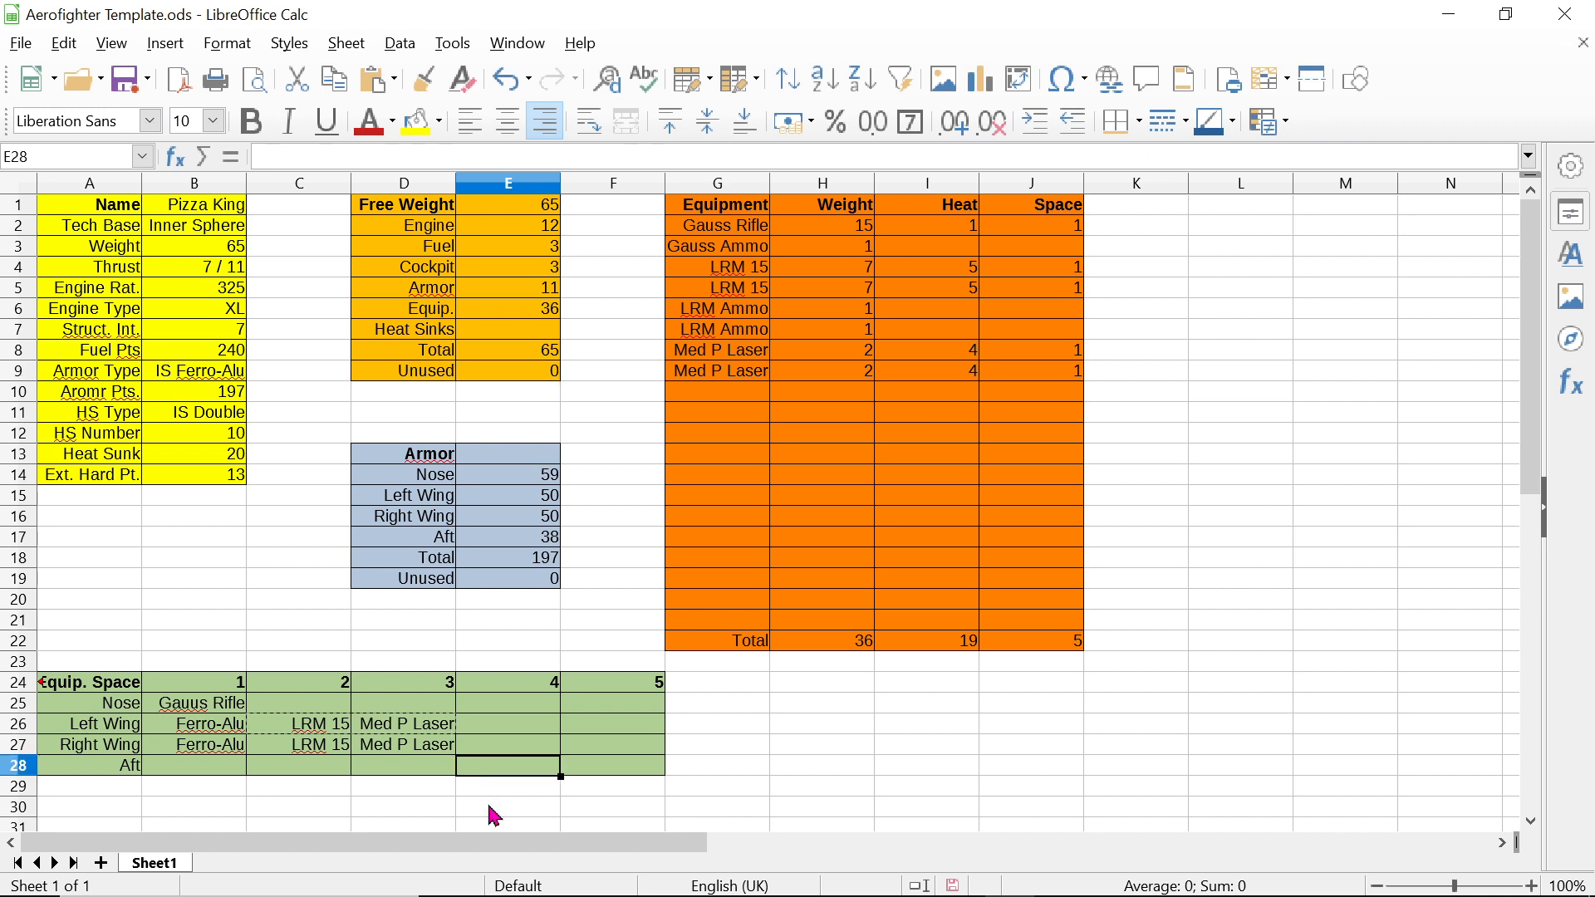
click(612, 771)
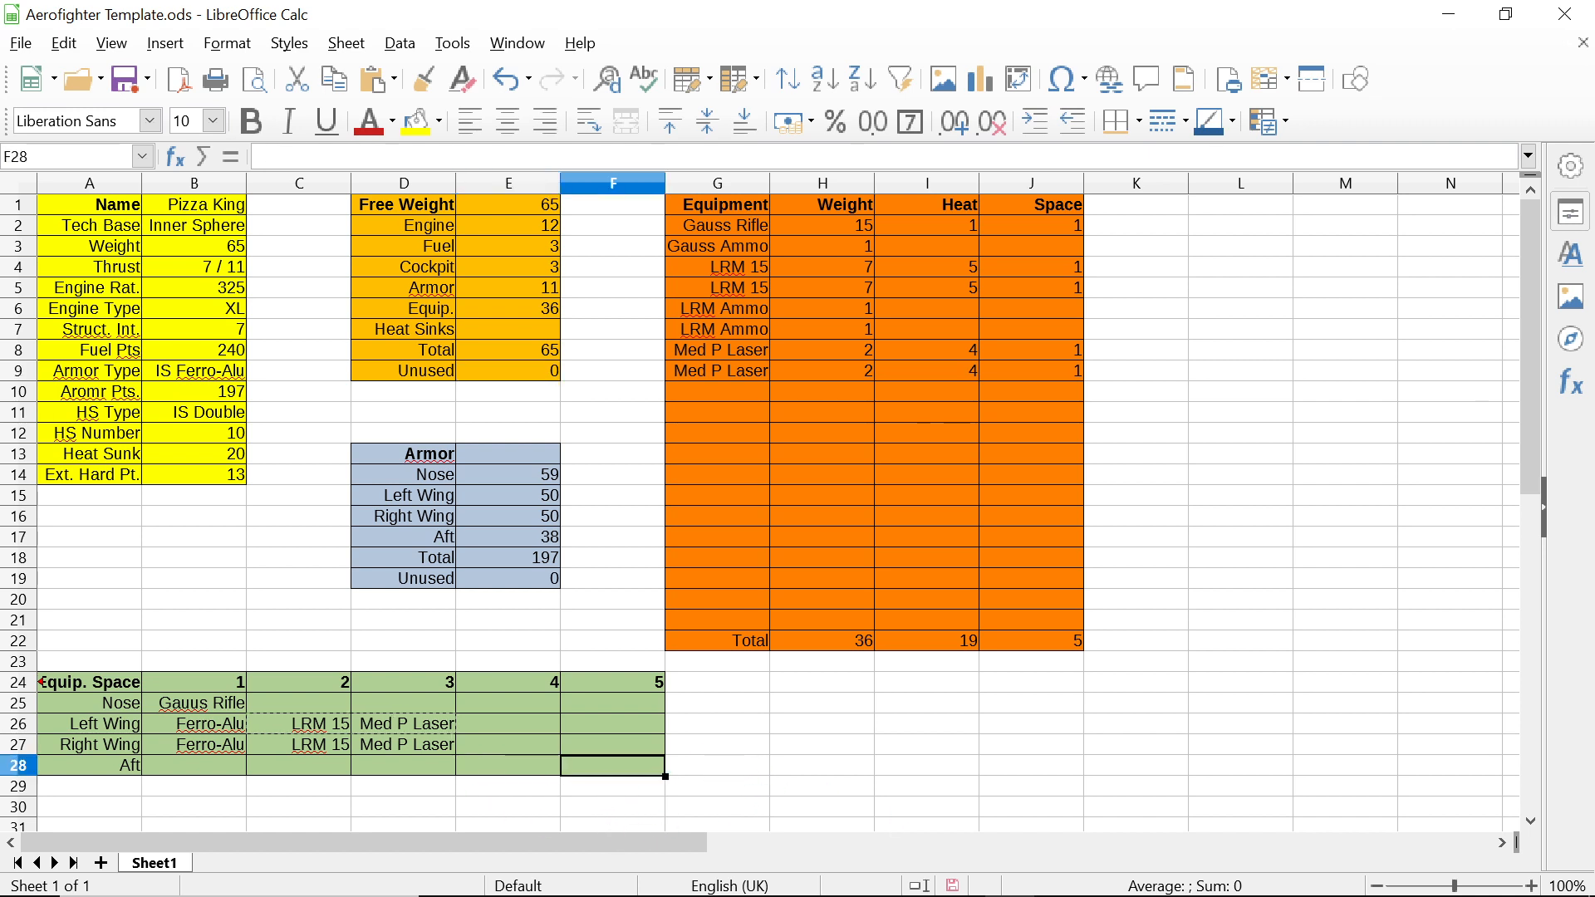
Step: Switch to Firefox and examine the Aerospace Fighter Record Sheet on page 336 of the BattleTech TechManual PDF
mouse_move(1028, 891)
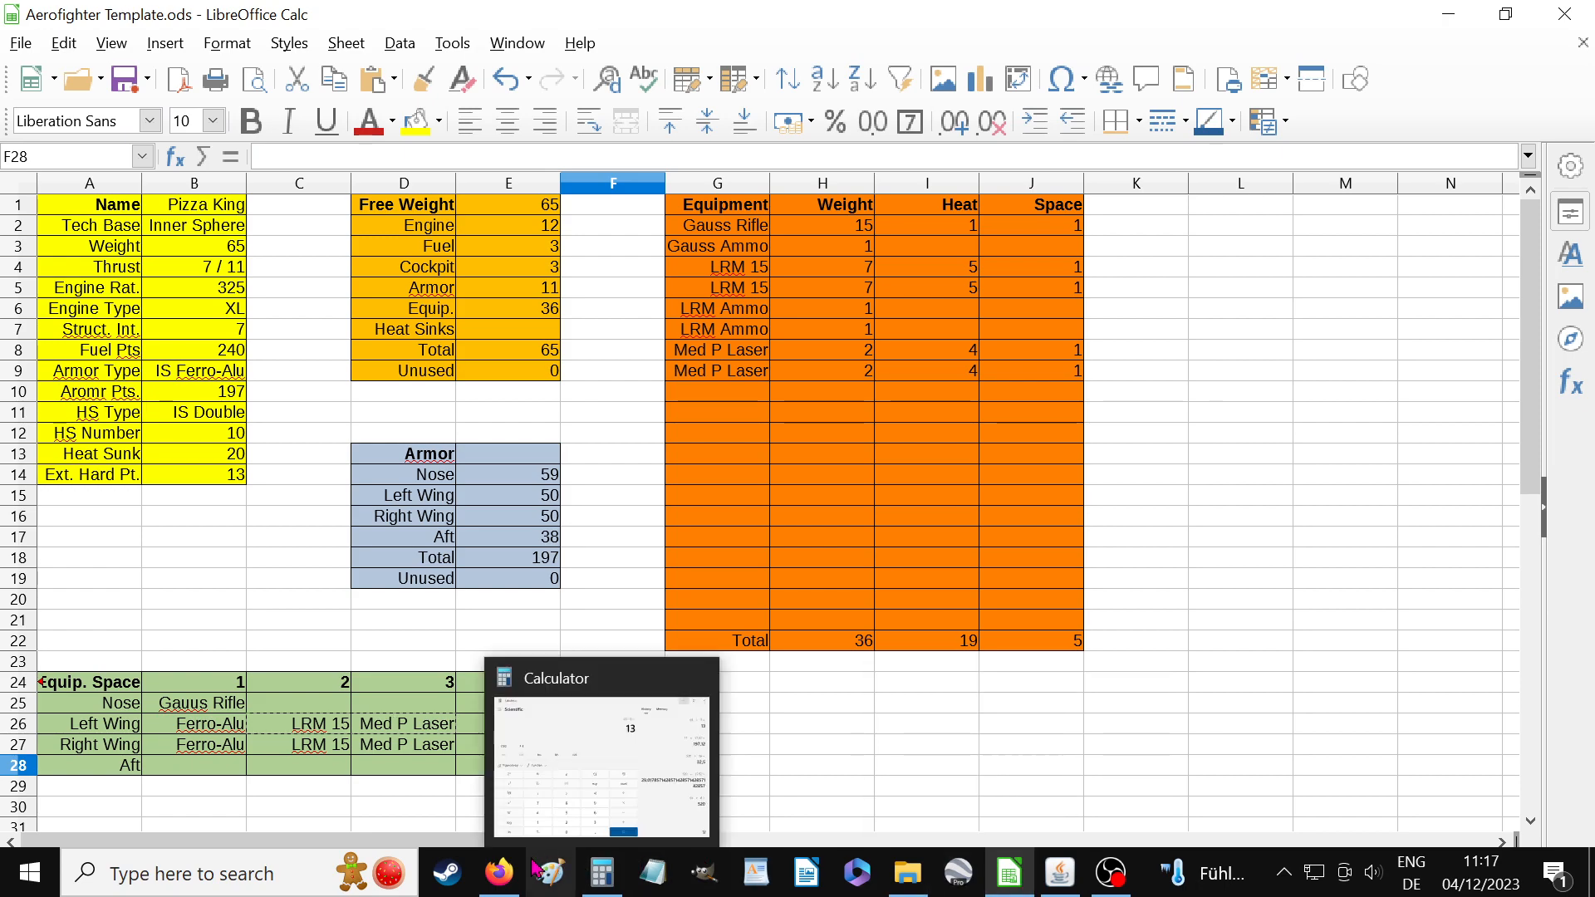
click(497, 882)
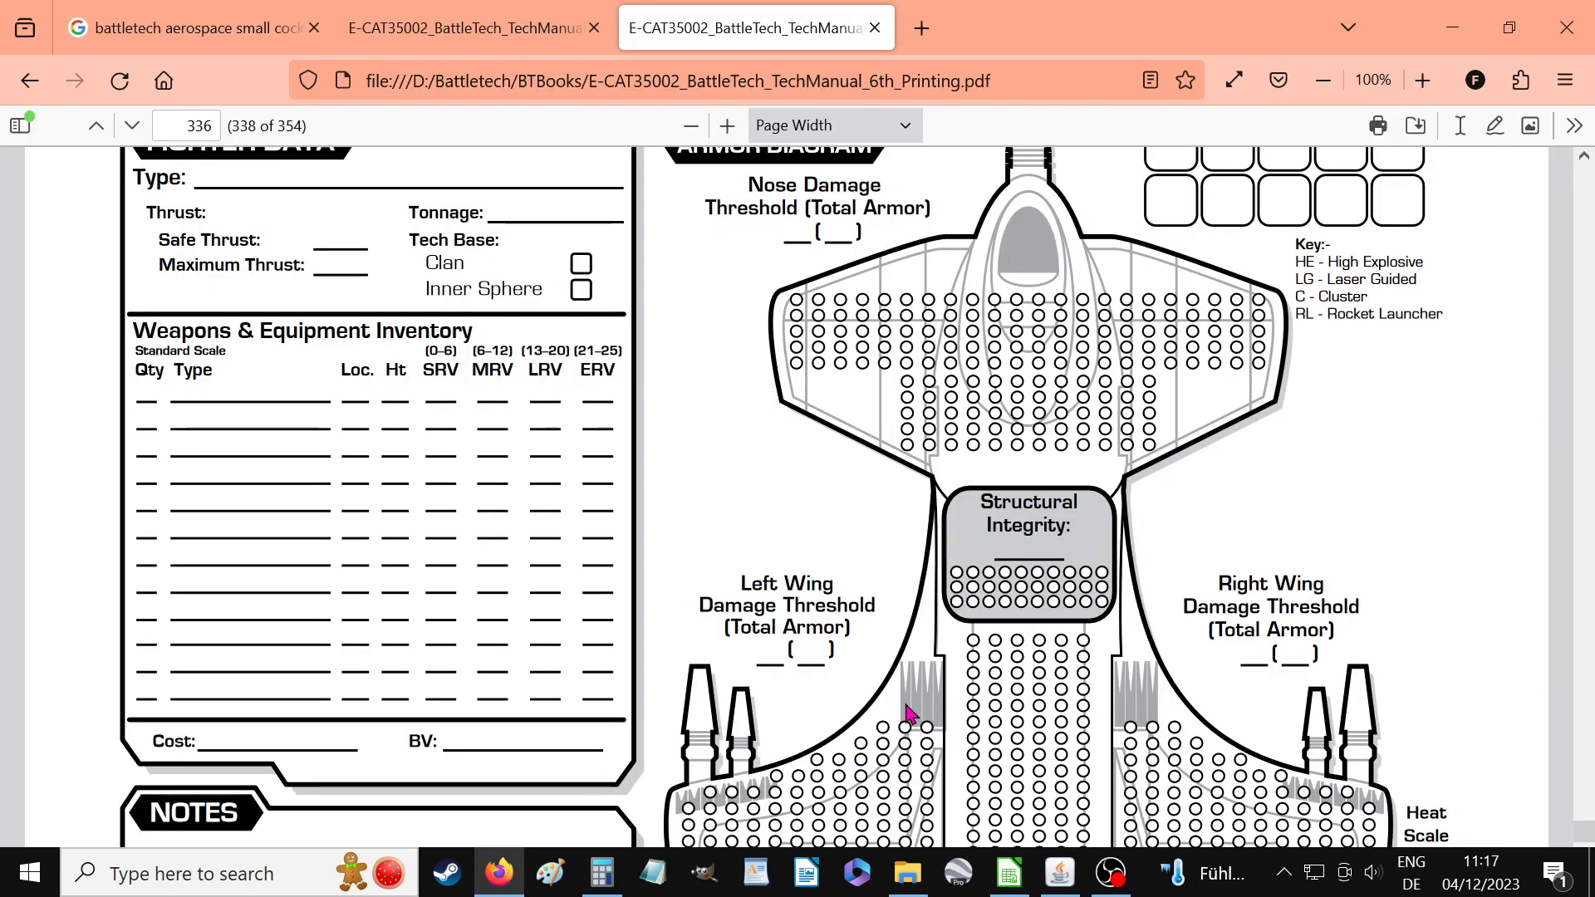
scroll(913, 714, up, 5)
scroll(909, 722, down, 3)
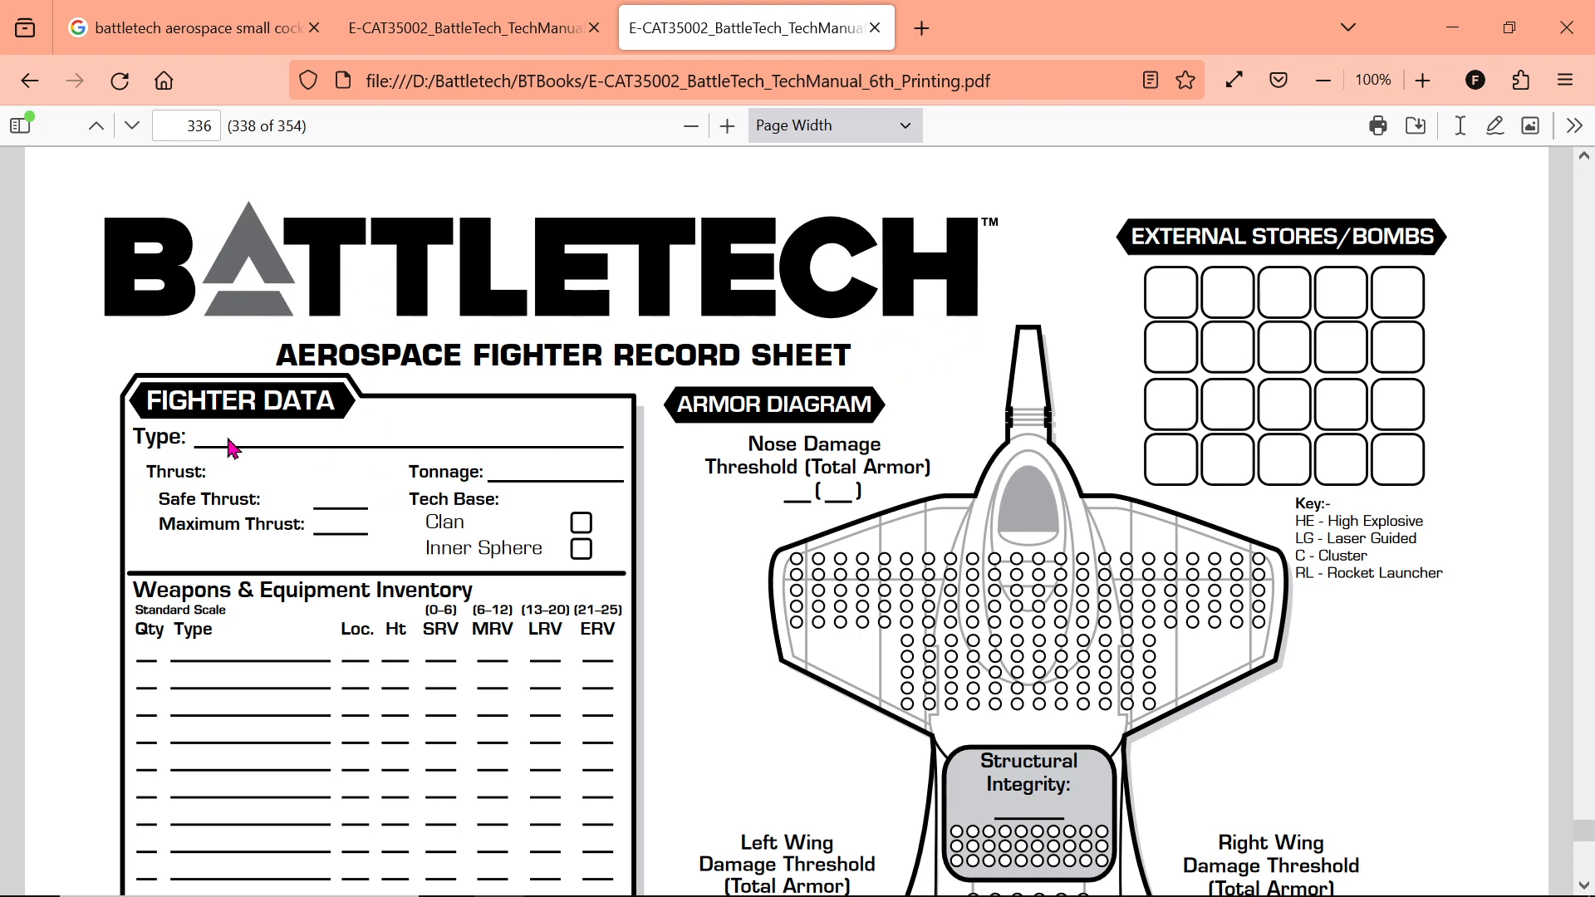
scroll(1022, 602, down, 10)
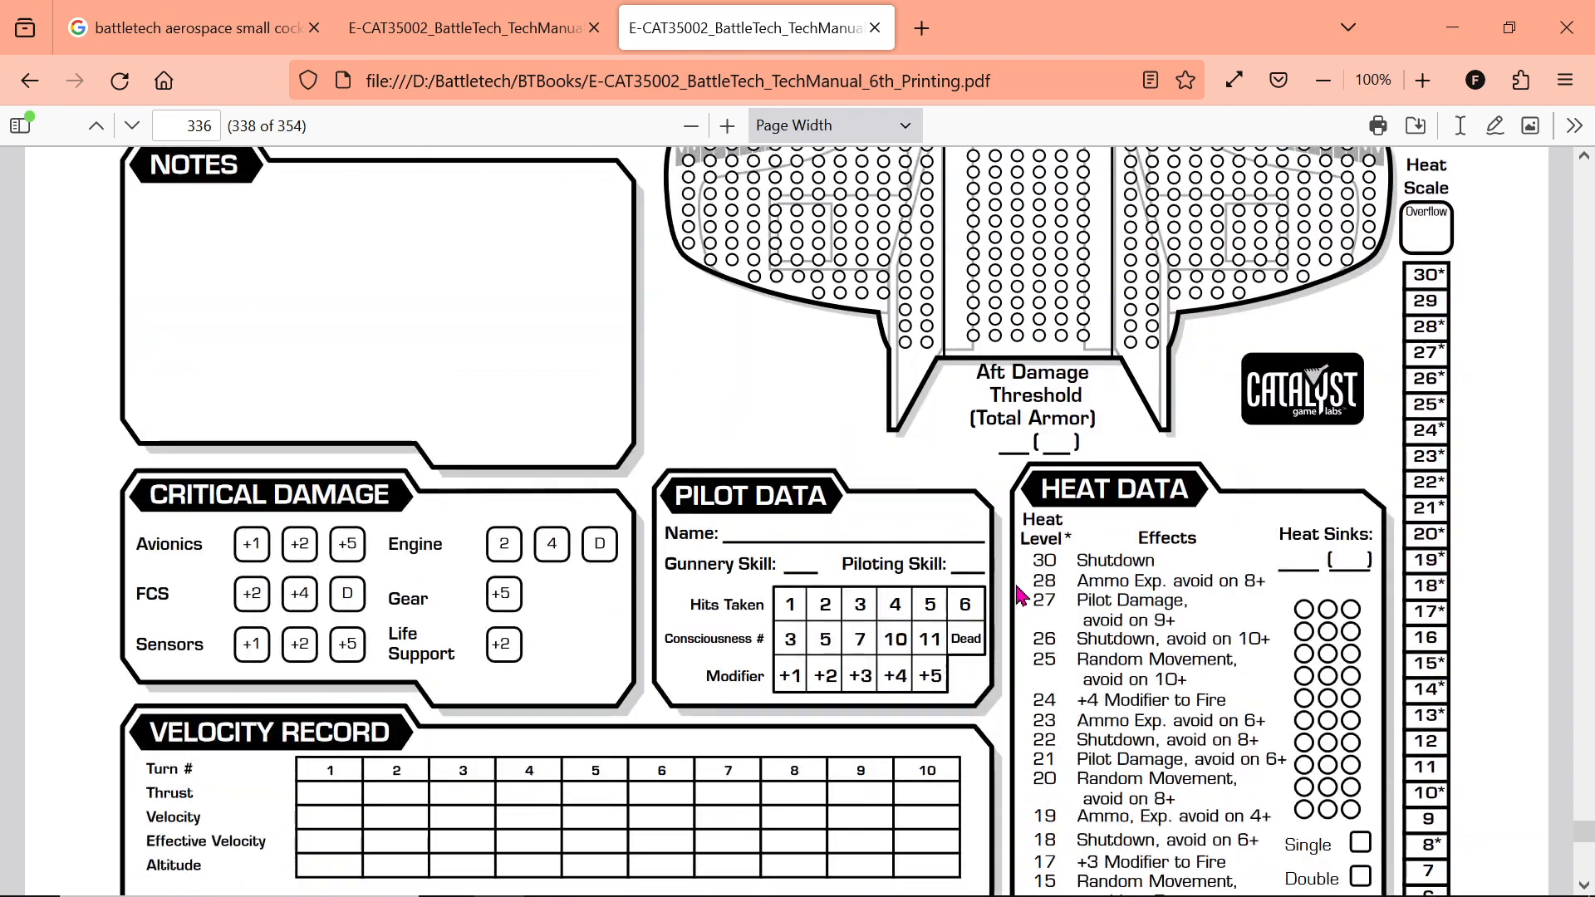
scroll(1008, 588, down, 3)
scroll(1008, 587, up, 10)
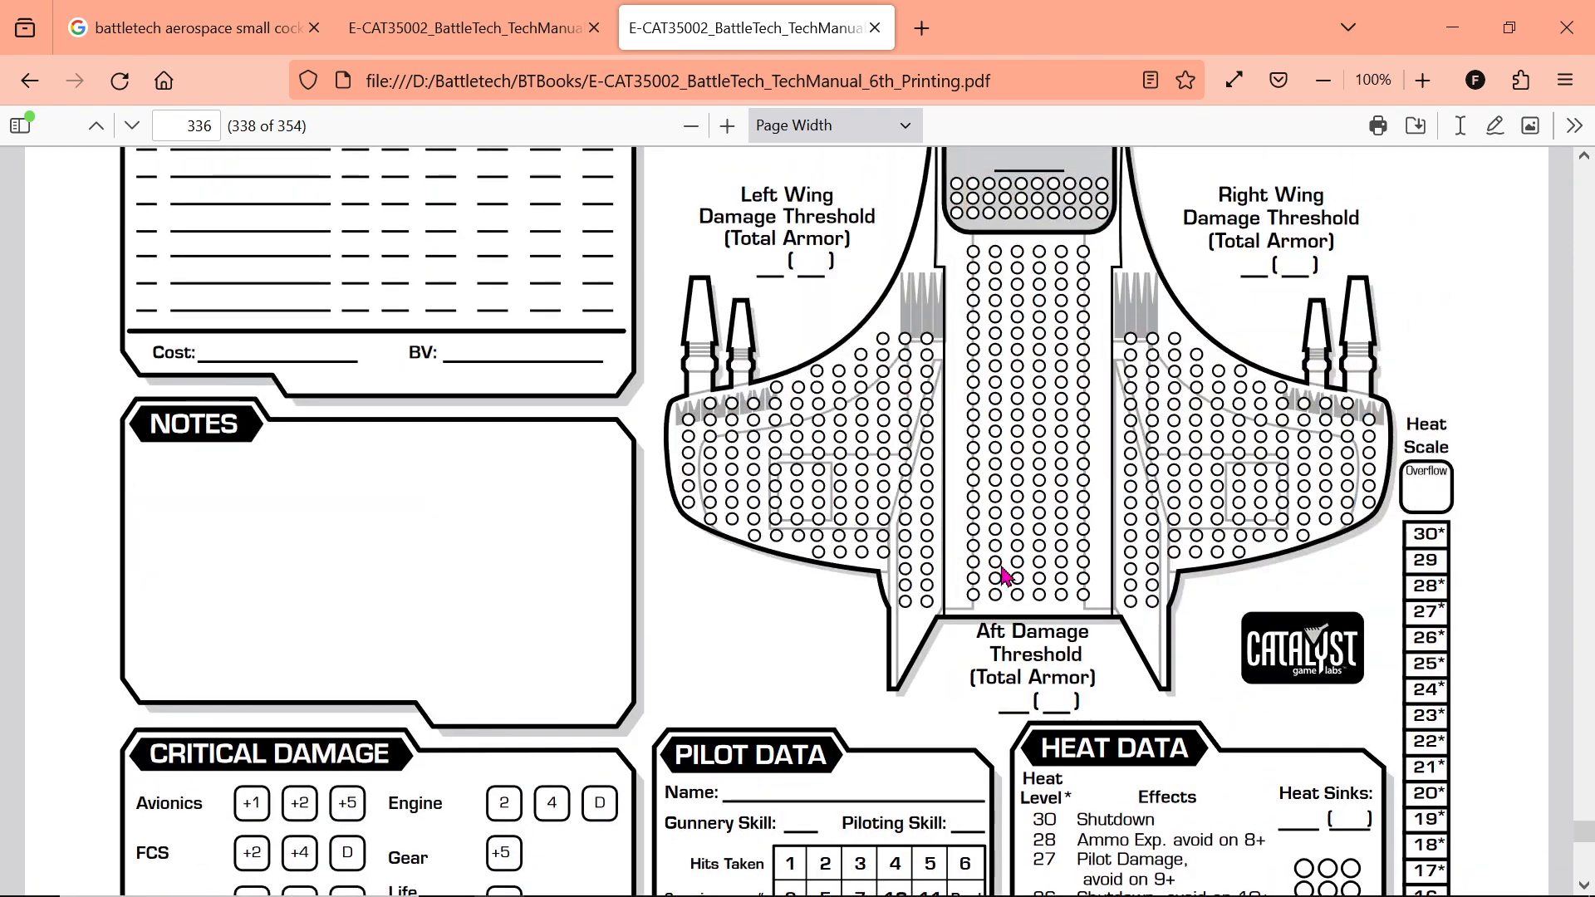
scroll(349, 415, up, 3)
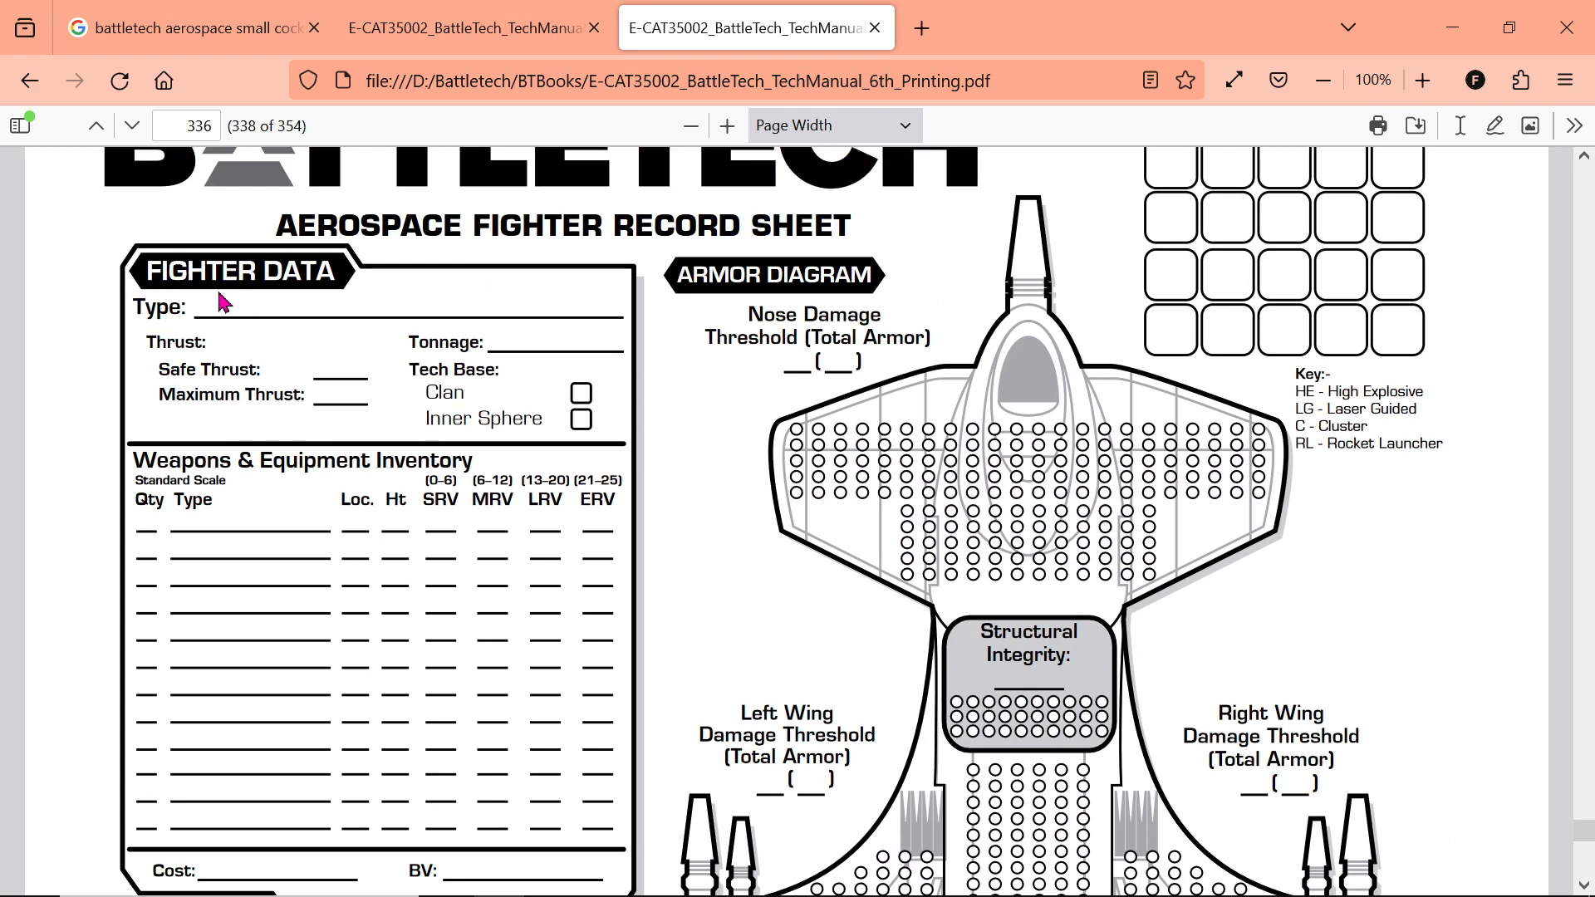
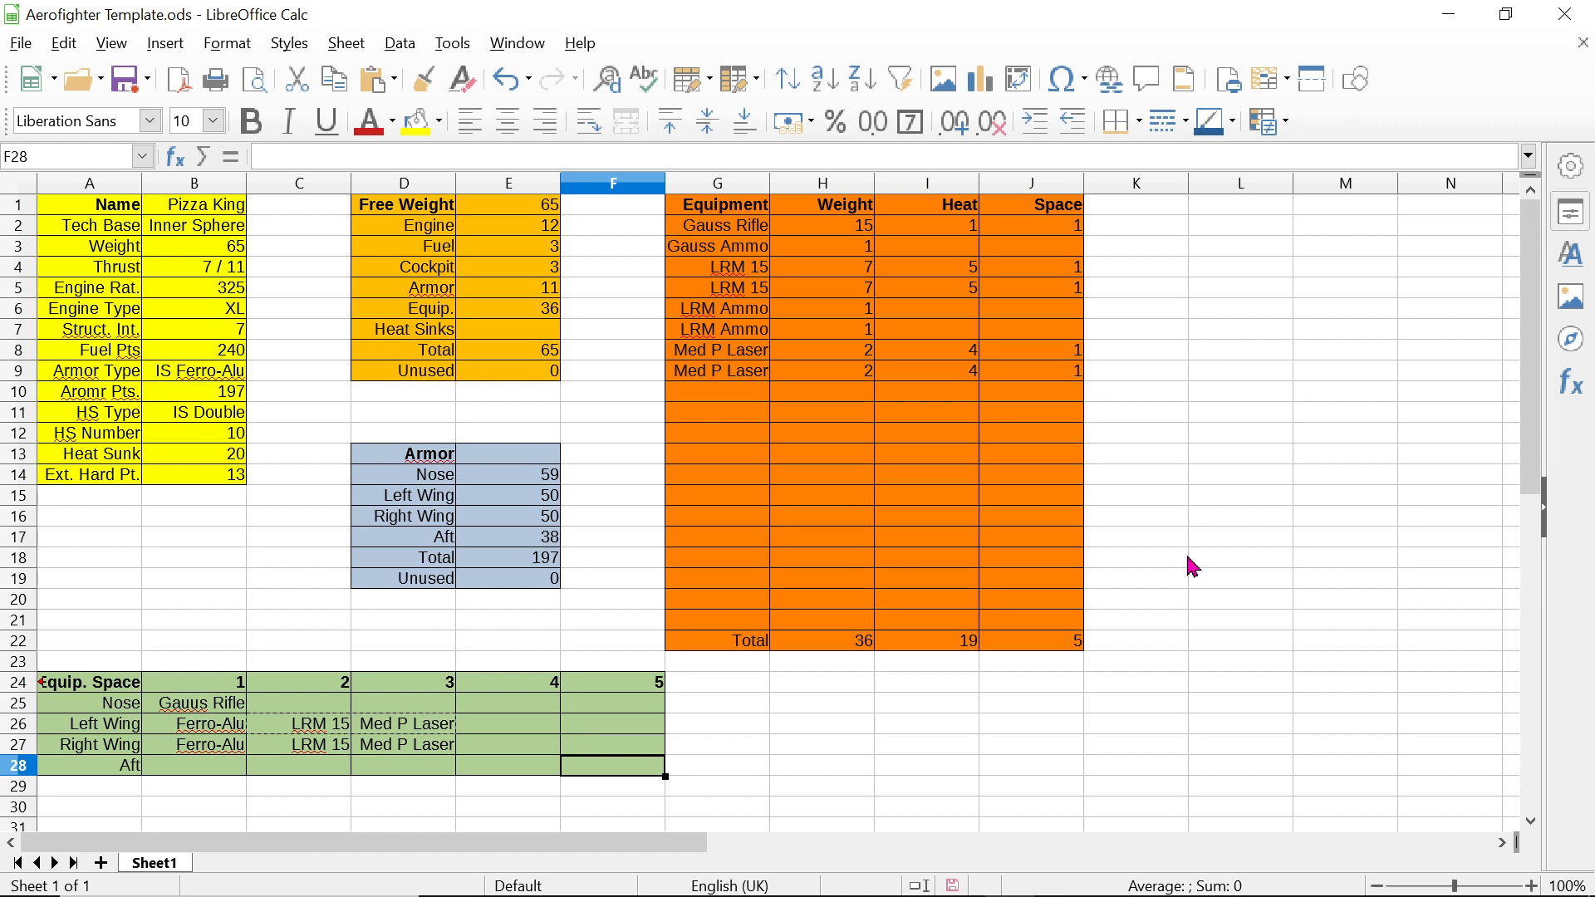
Step: Switch to the New Aero.blk unit editor and set the chassis to Pizza King and the model to PZK-8
mouse_move(1193, 895)
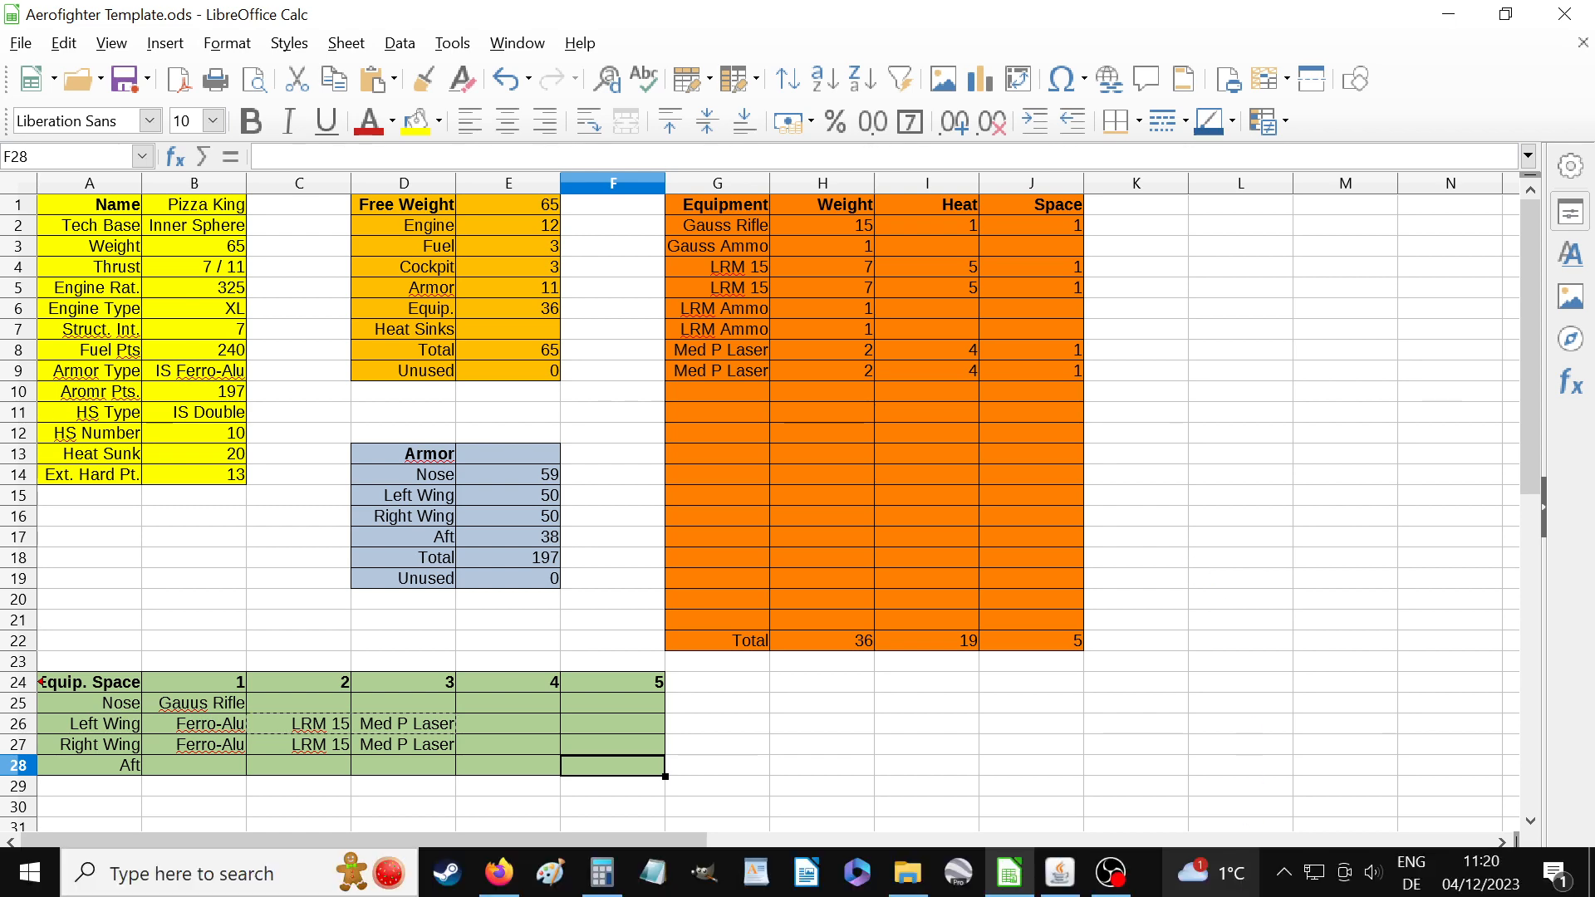
click(1055, 889)
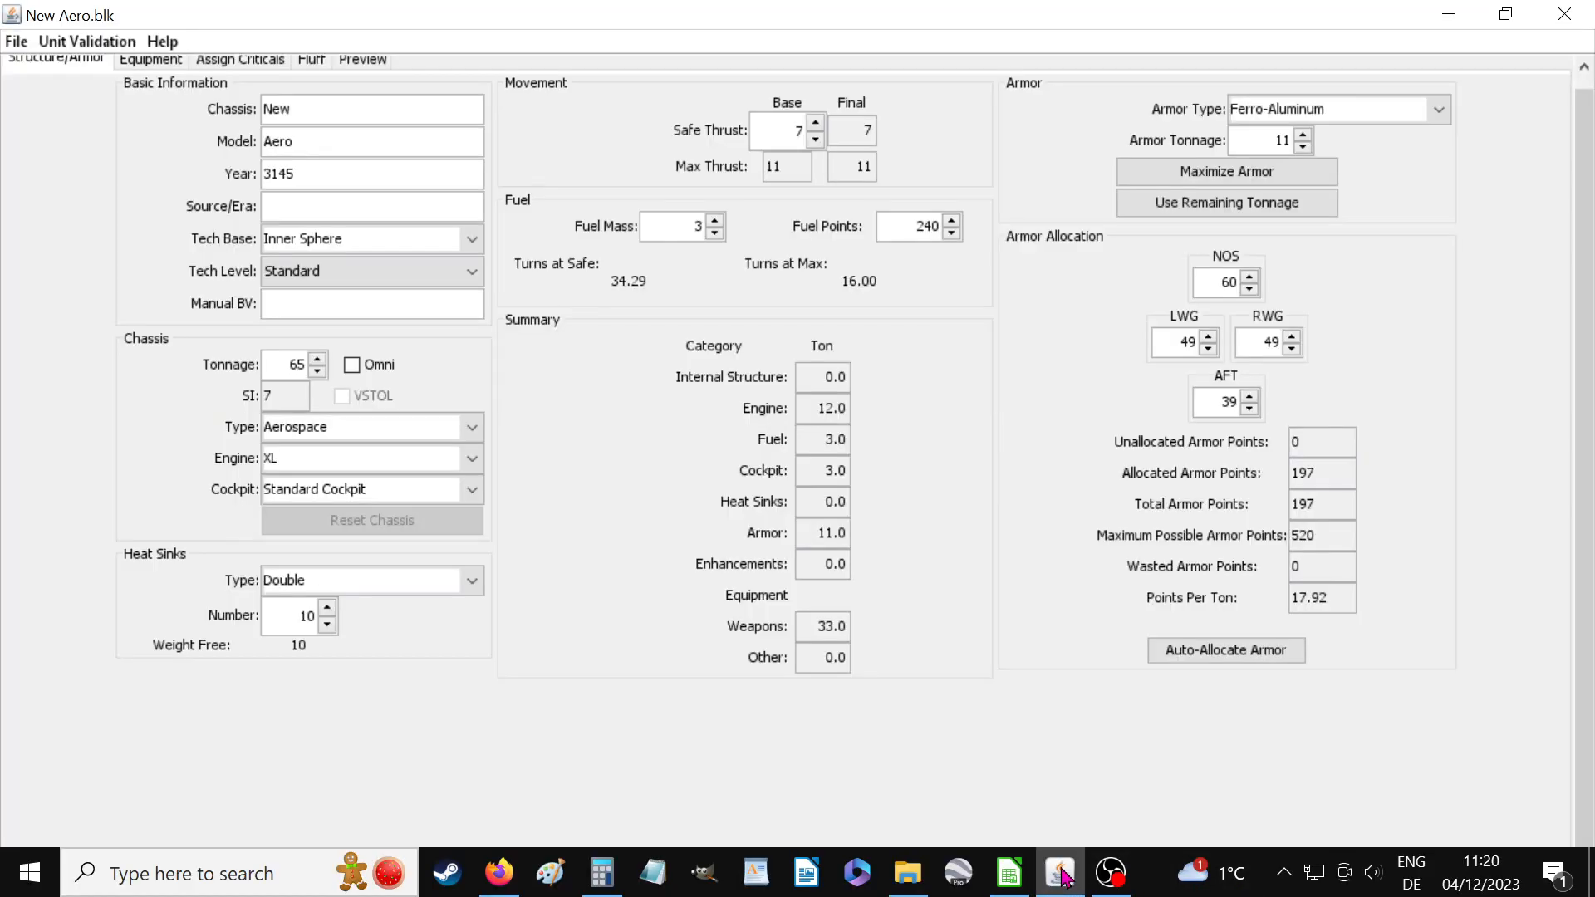
scroll(1012, 703, up, 2)
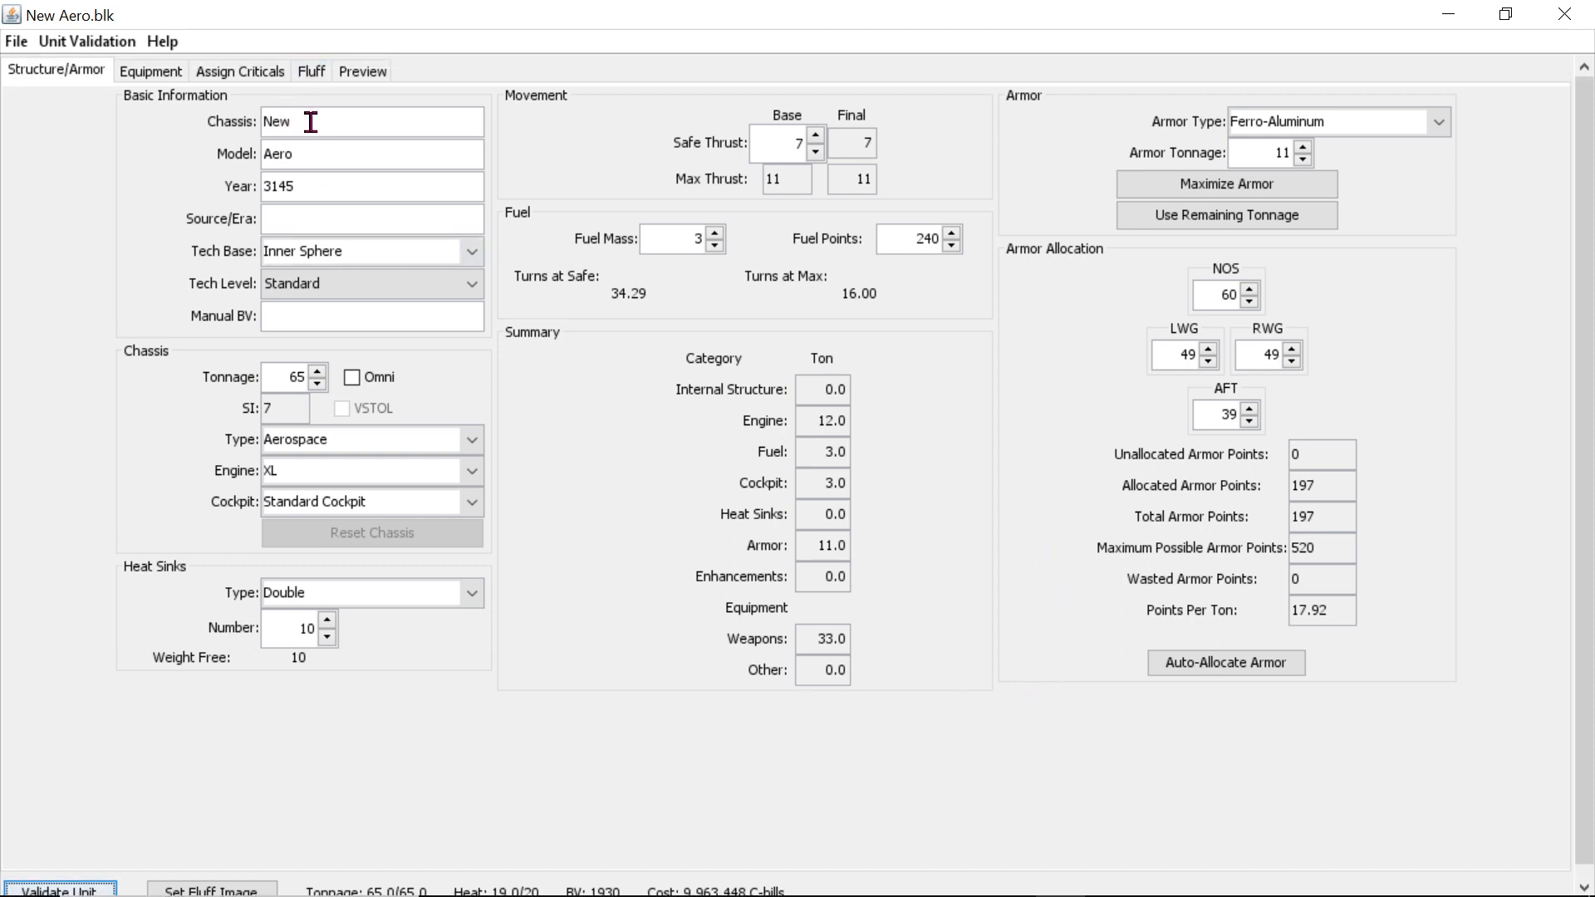
drag(305, 121, 137, 121)
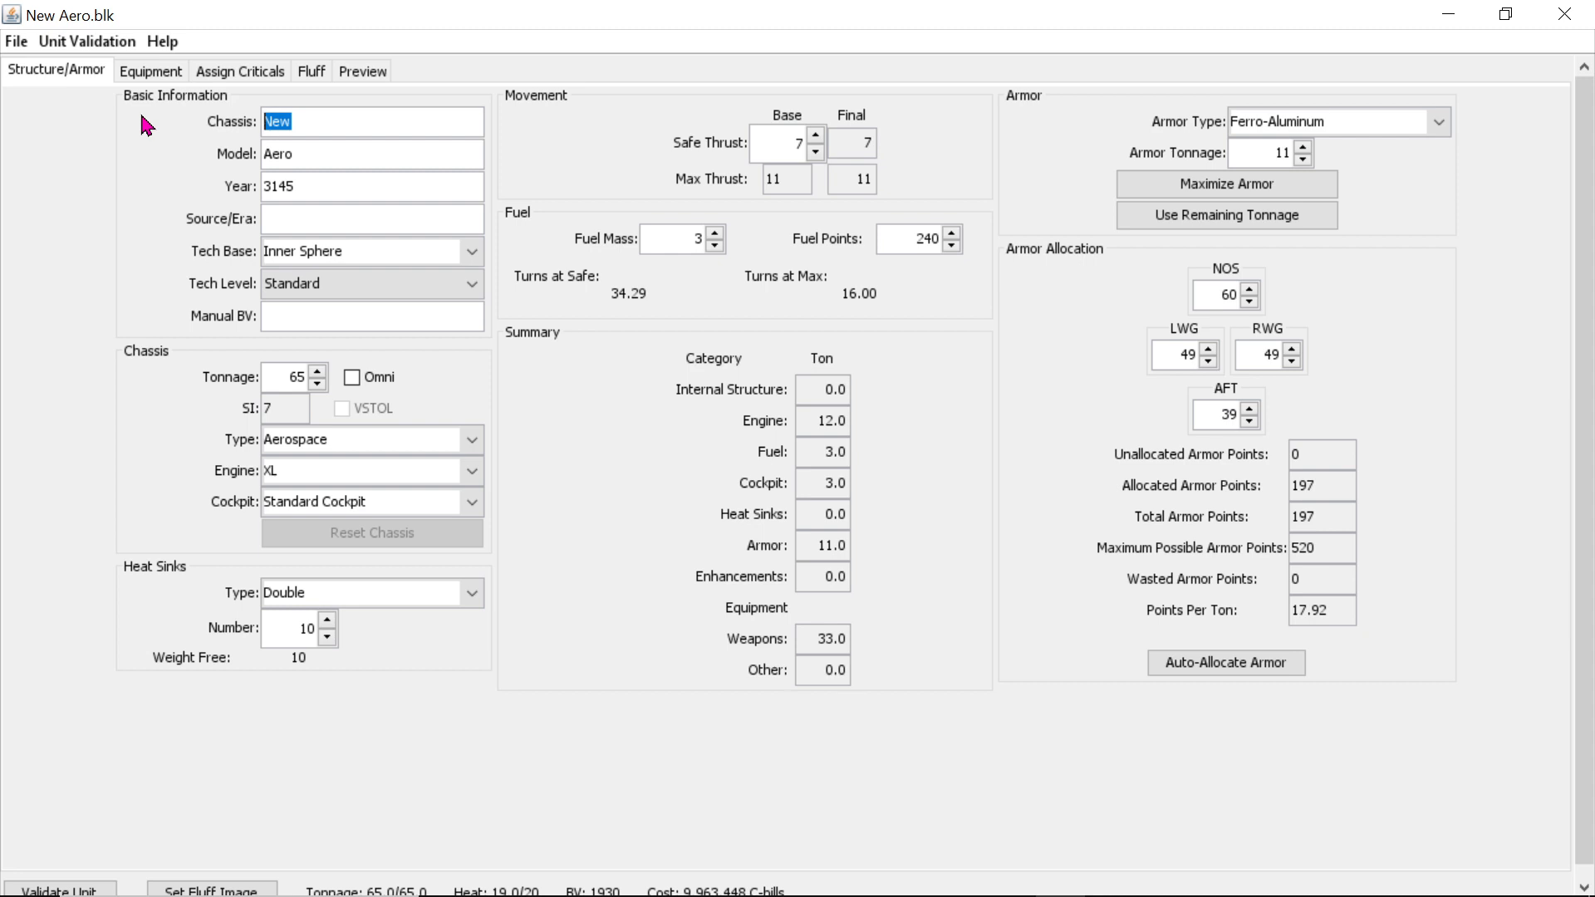
text(Pizza King)
click(314, 154)
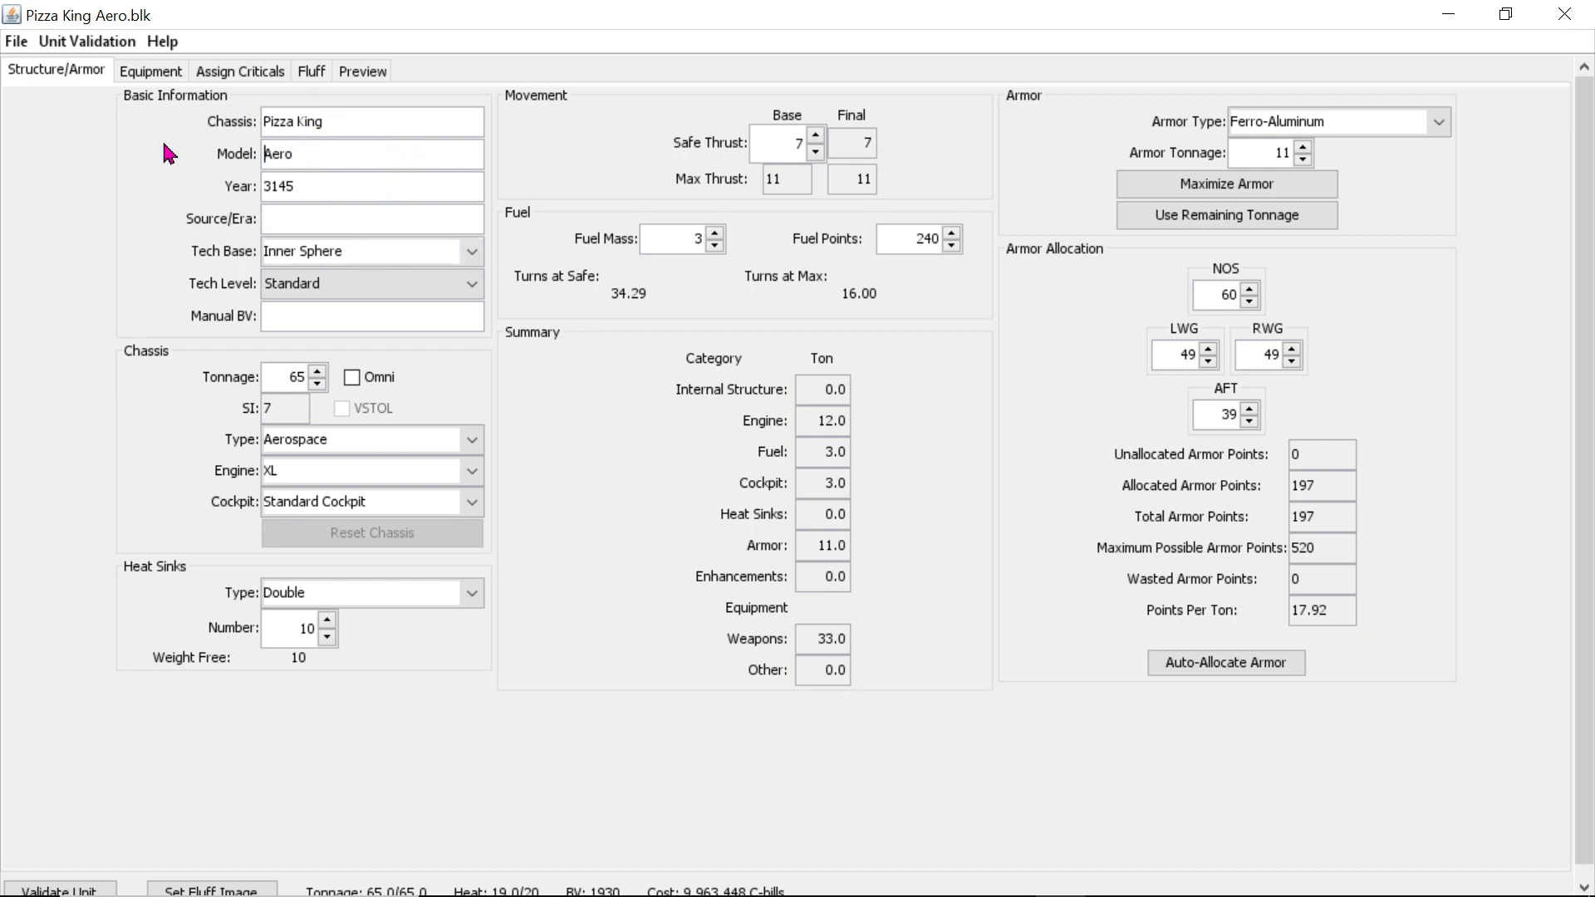
drag(320, 157, 151, 157)
text(PZK-8)
Step: Review the available chassis types and cockpits, keeping Aerospace and Standard Cockpit selected
click(473, 442)
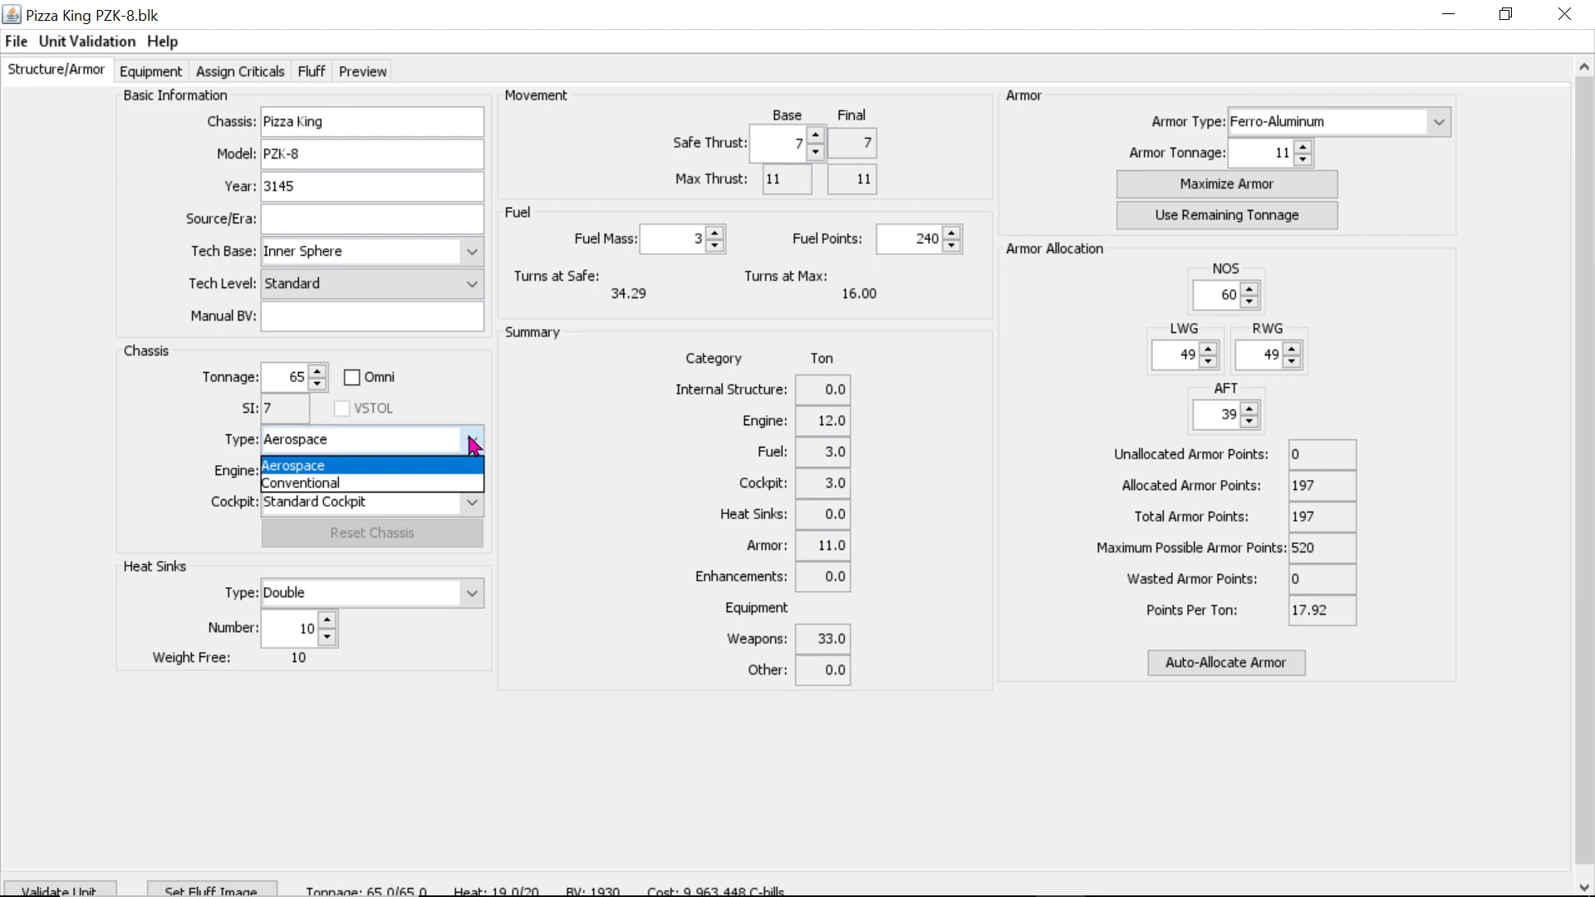
click(428, 466)
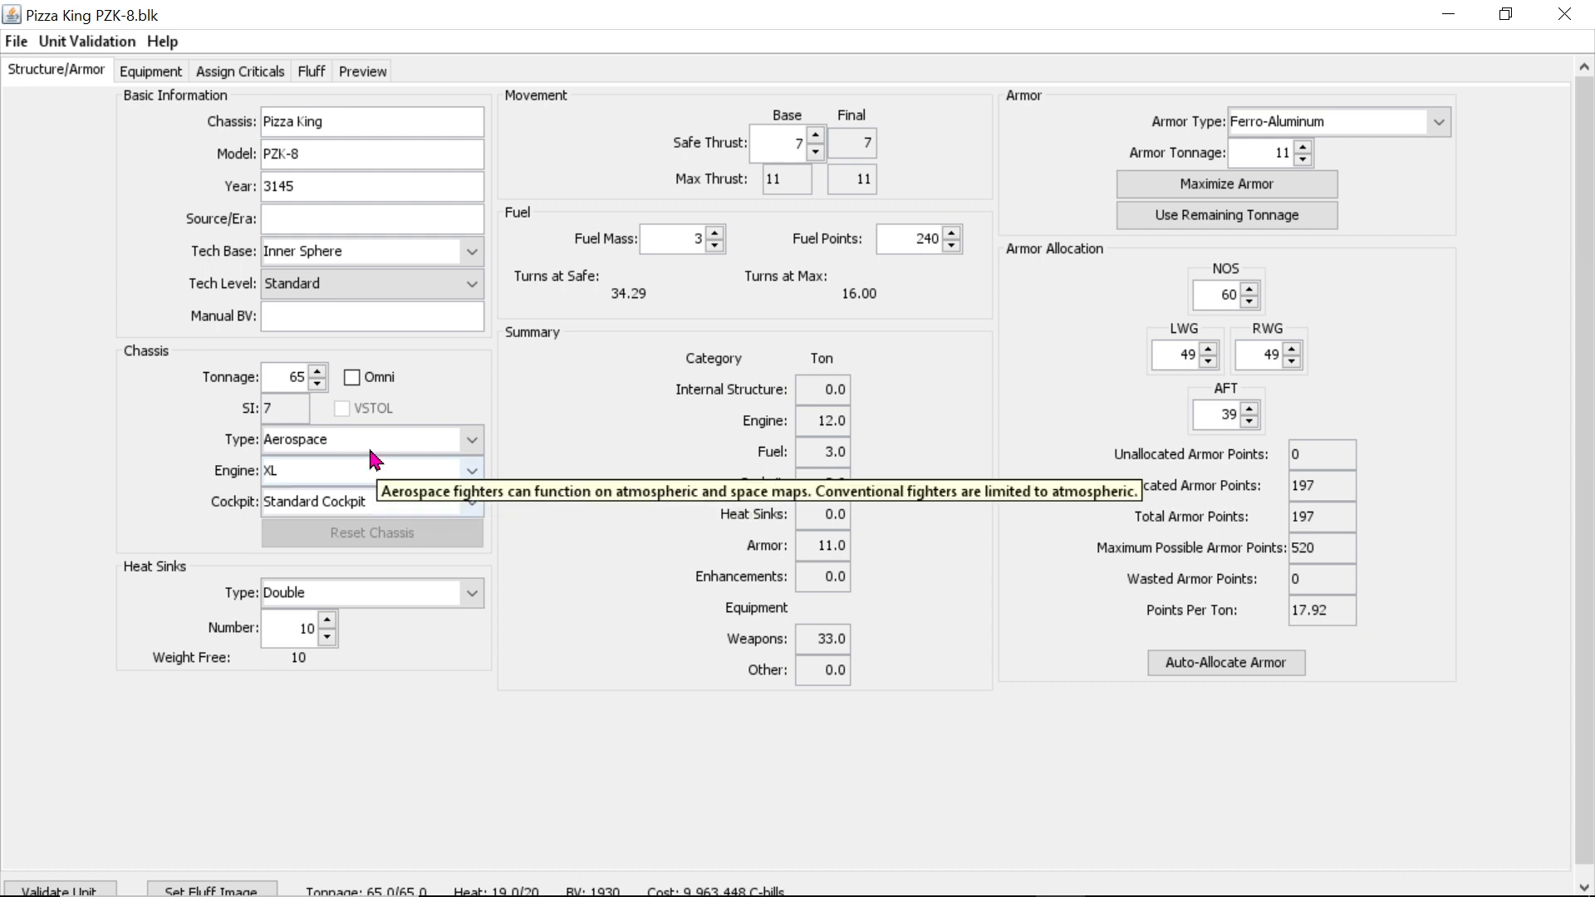
click(467, 504)
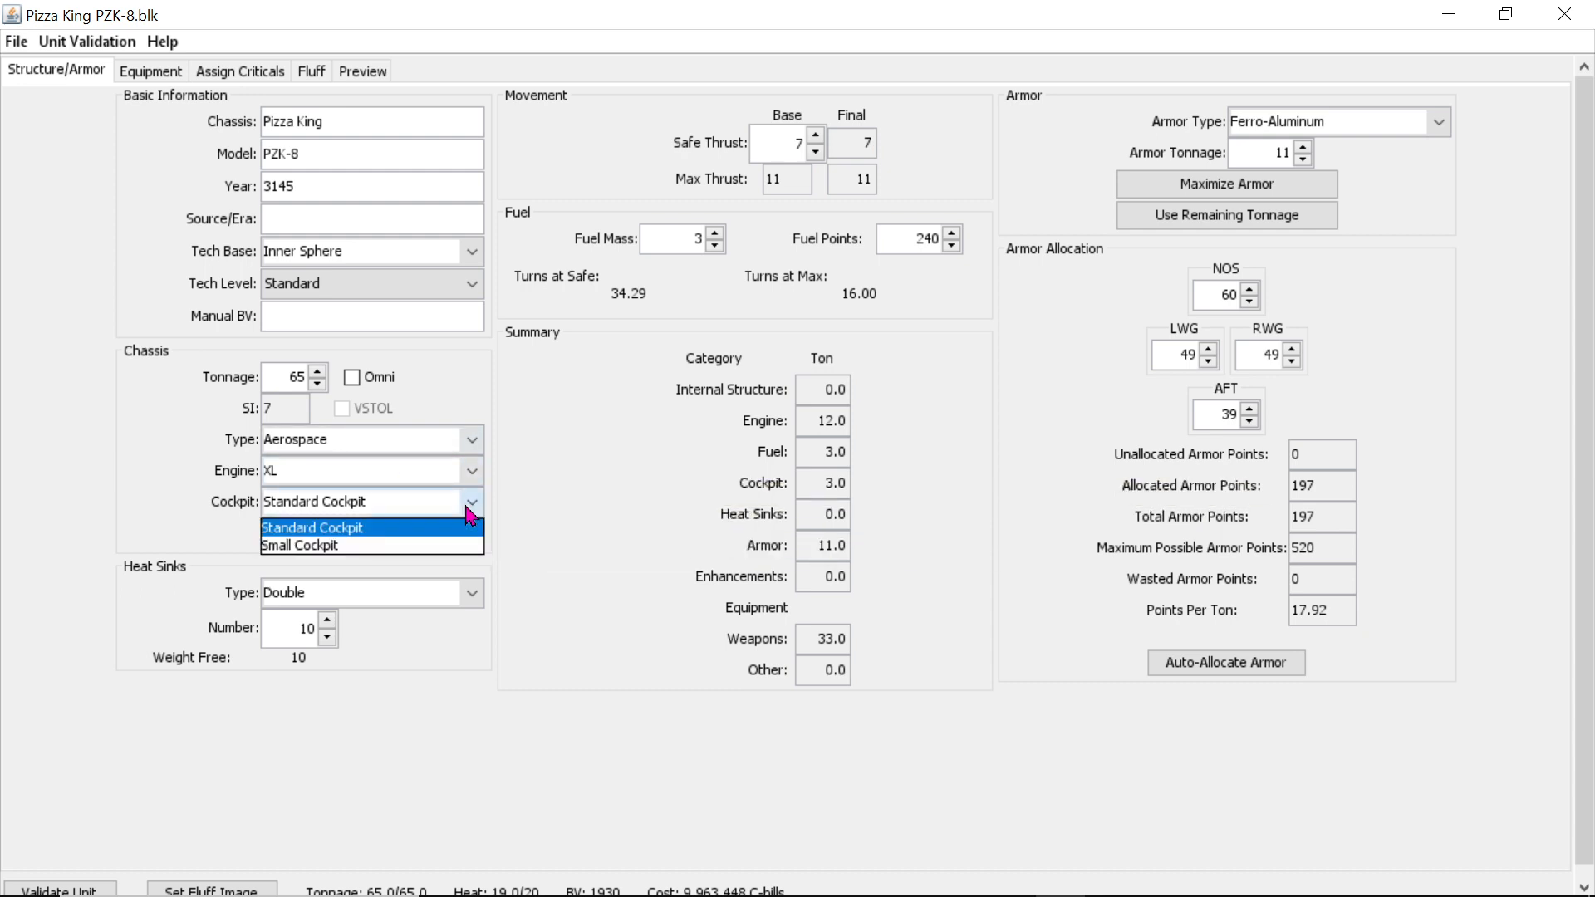
click(423, 535)
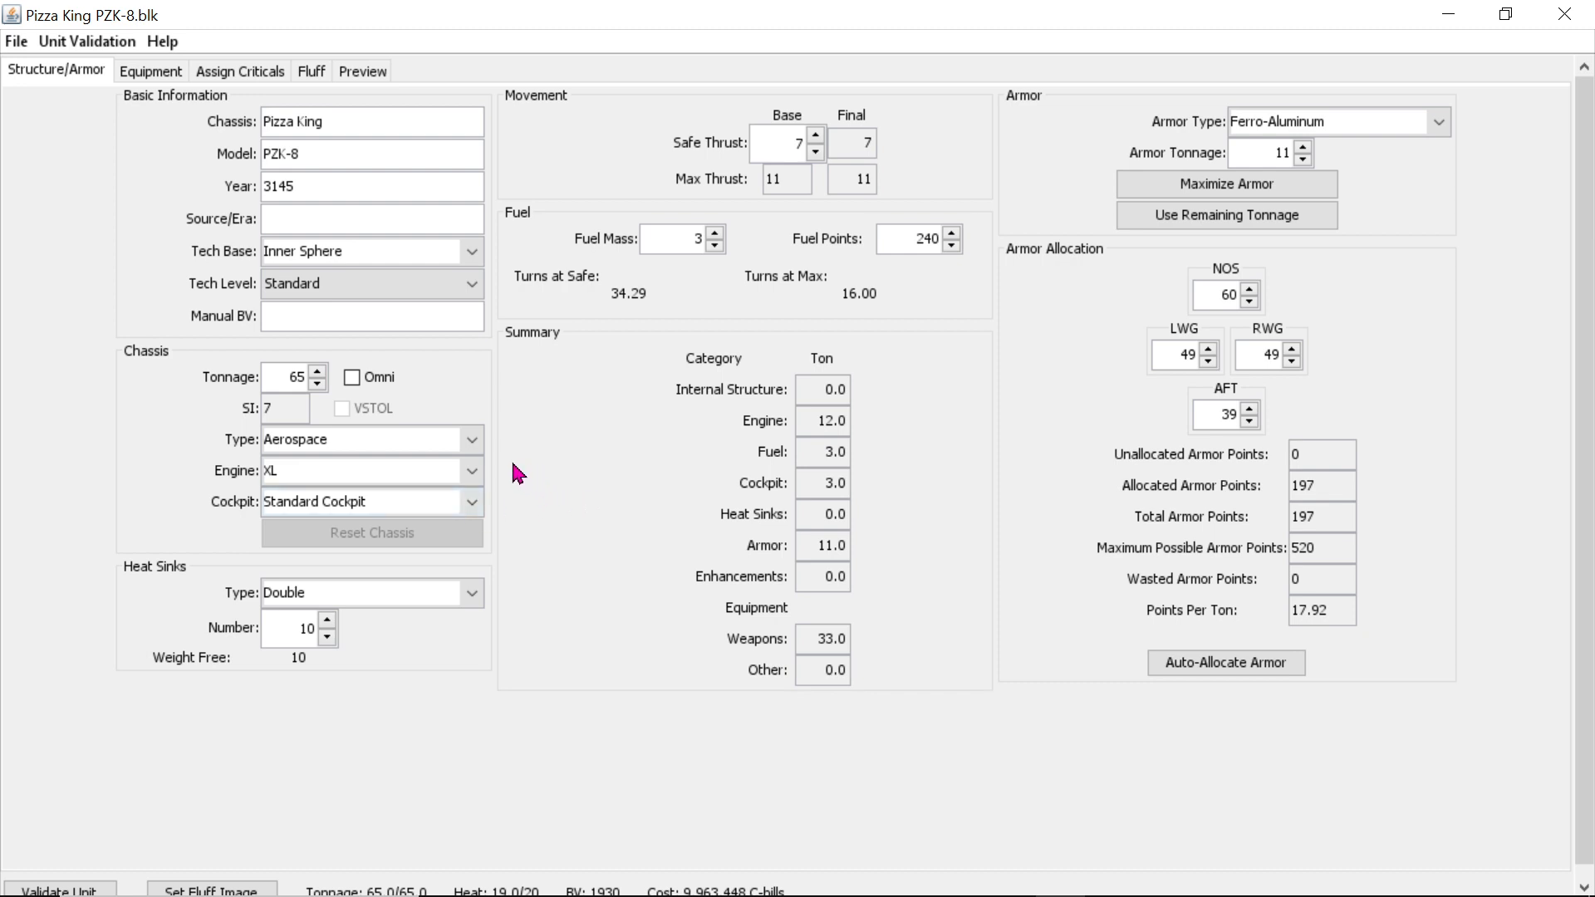
Step: Try raising the number of double heat sinks to 14 and return it to 10
scroll(518, 474, down, 1)
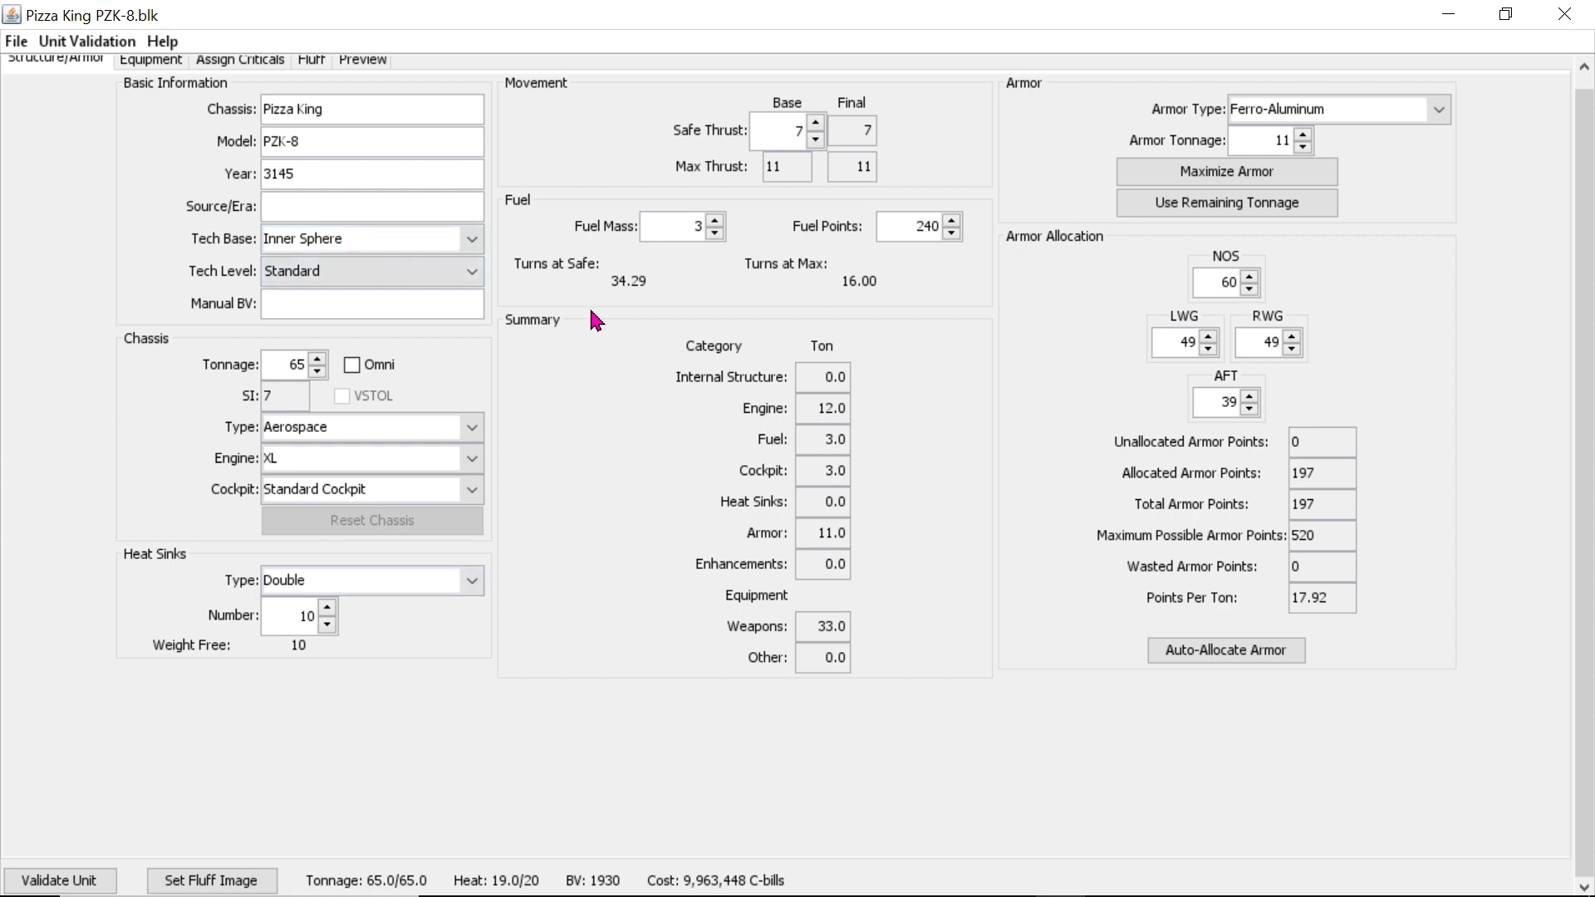
double_click(329, 617)
double_click(327, 611)
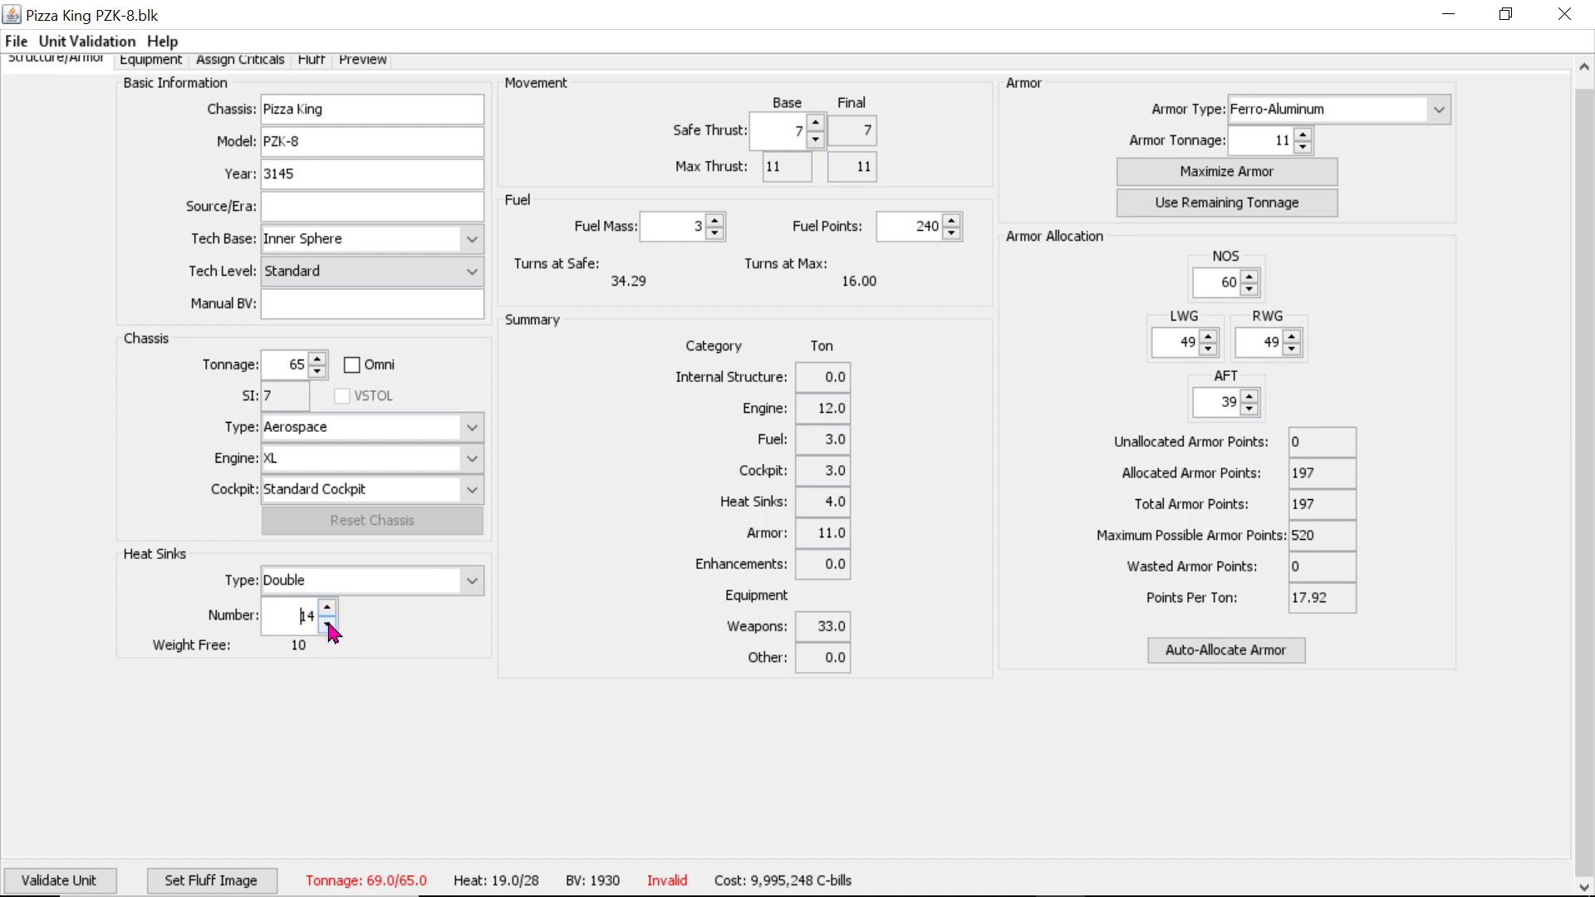
double_click(329, 627)
double_click(329, 627)
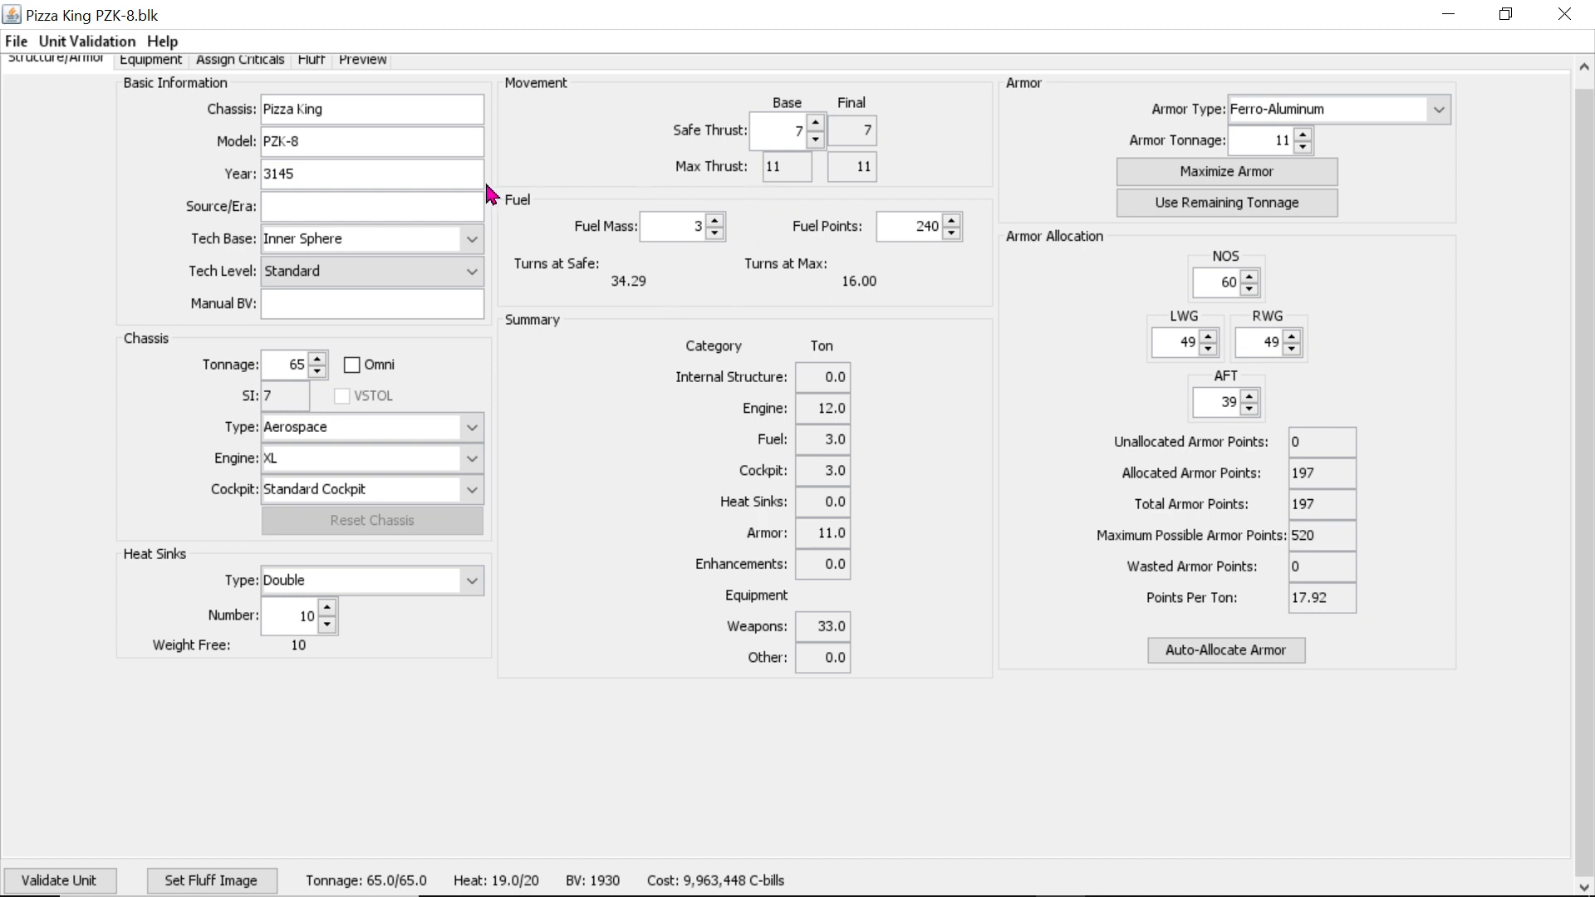
Step: Try fuel masses of 2 and 3.5 tons, check the armor type options, and return the fuel mass to 3 tons
click(716, 234)
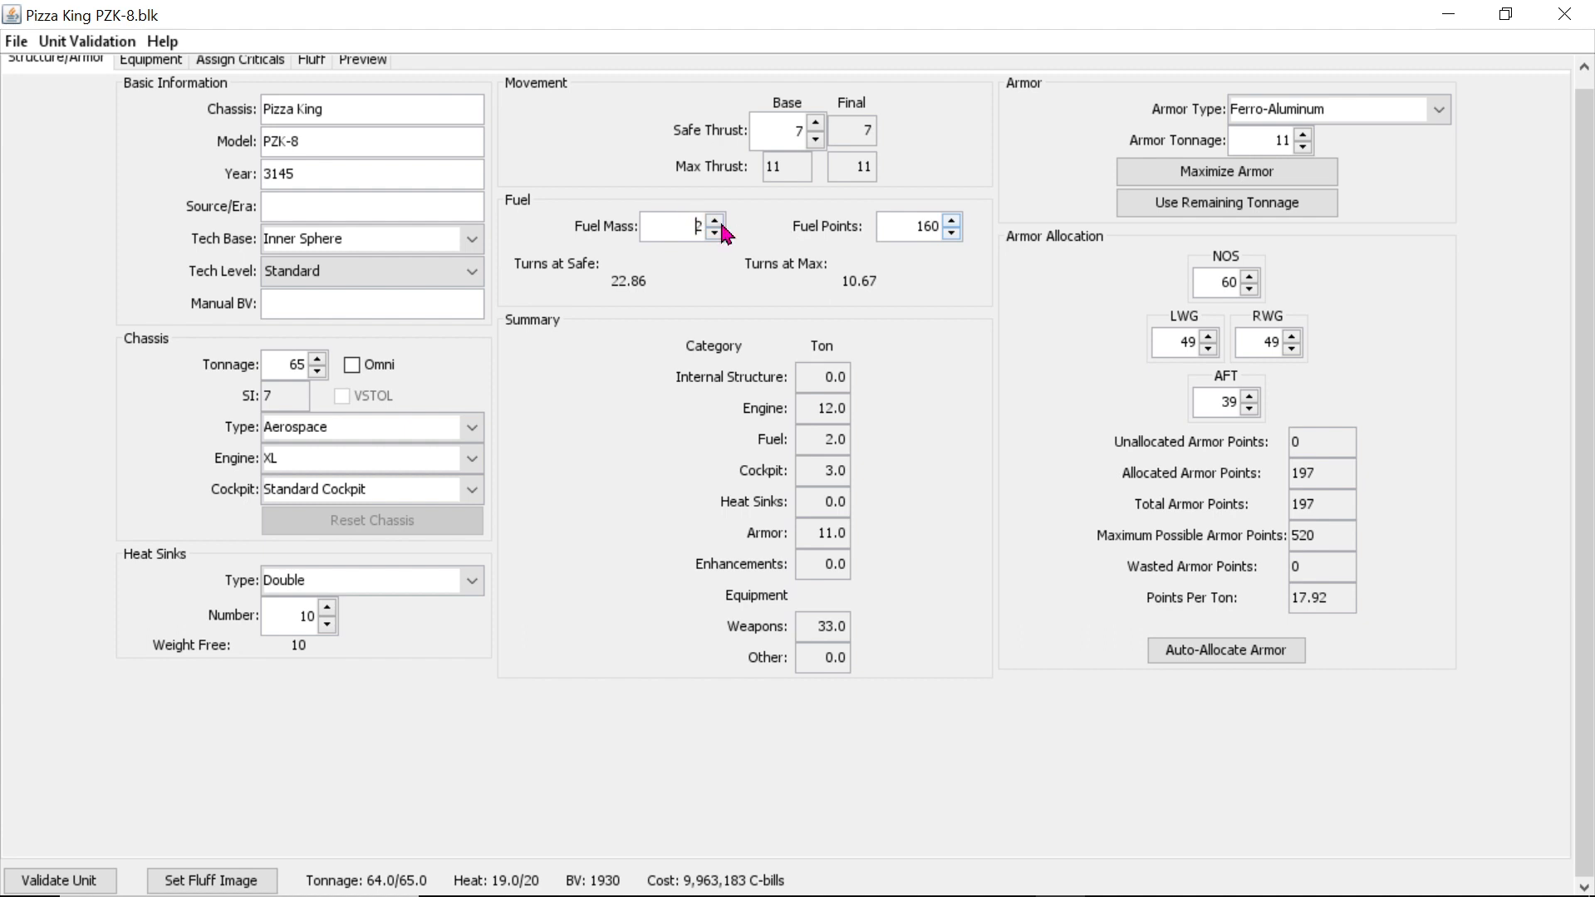
click(720, 223)
click(721, 223)
click(720, 222)
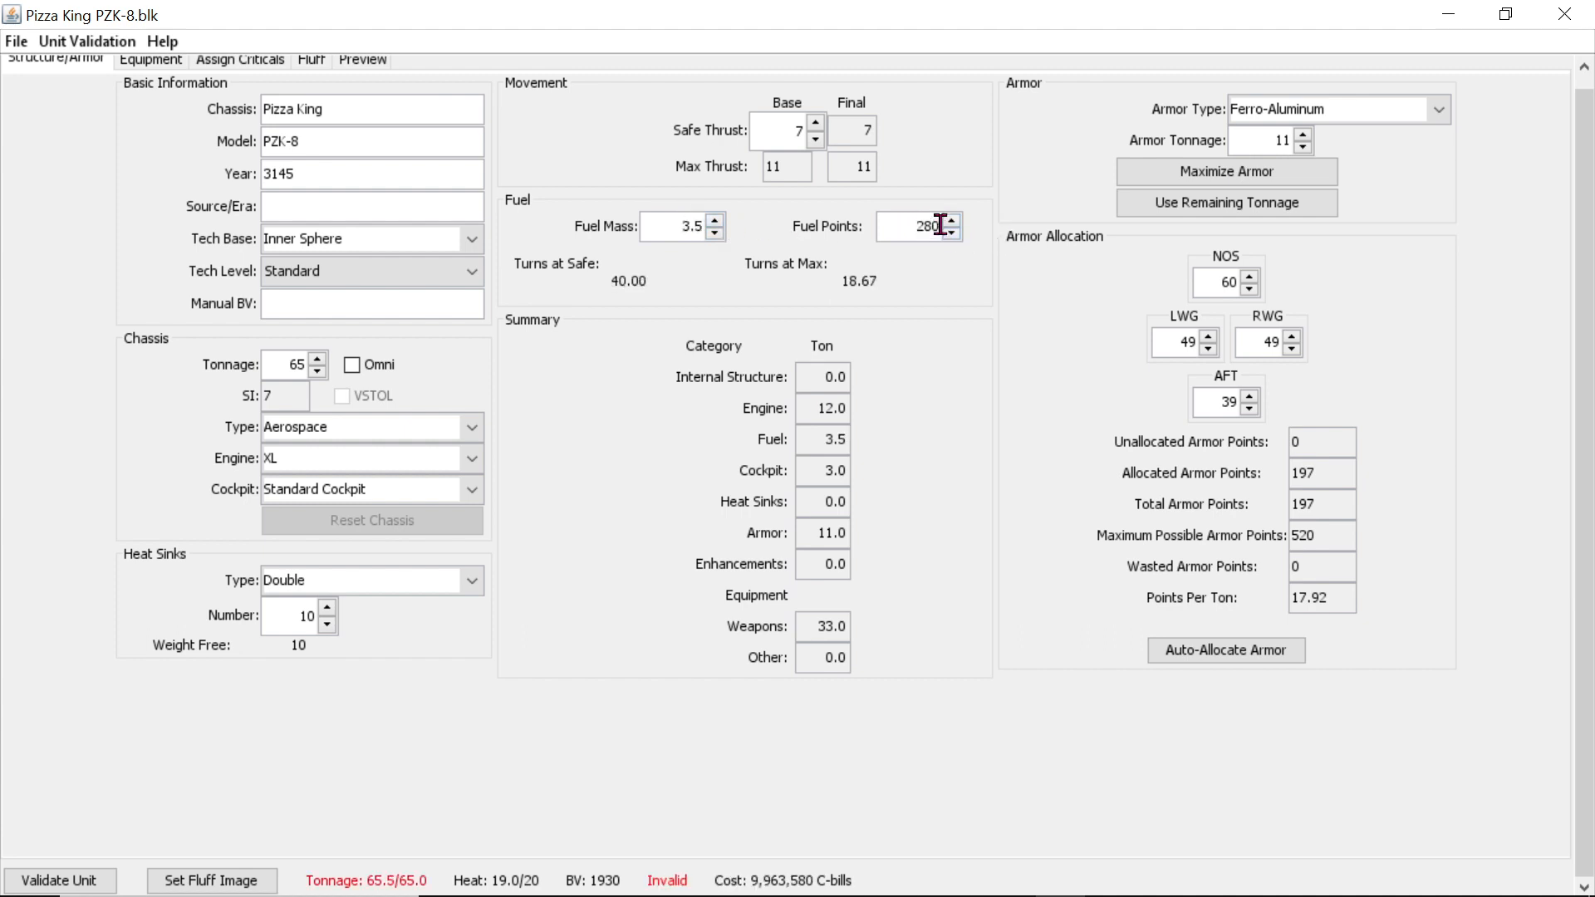
click(1422, 115)
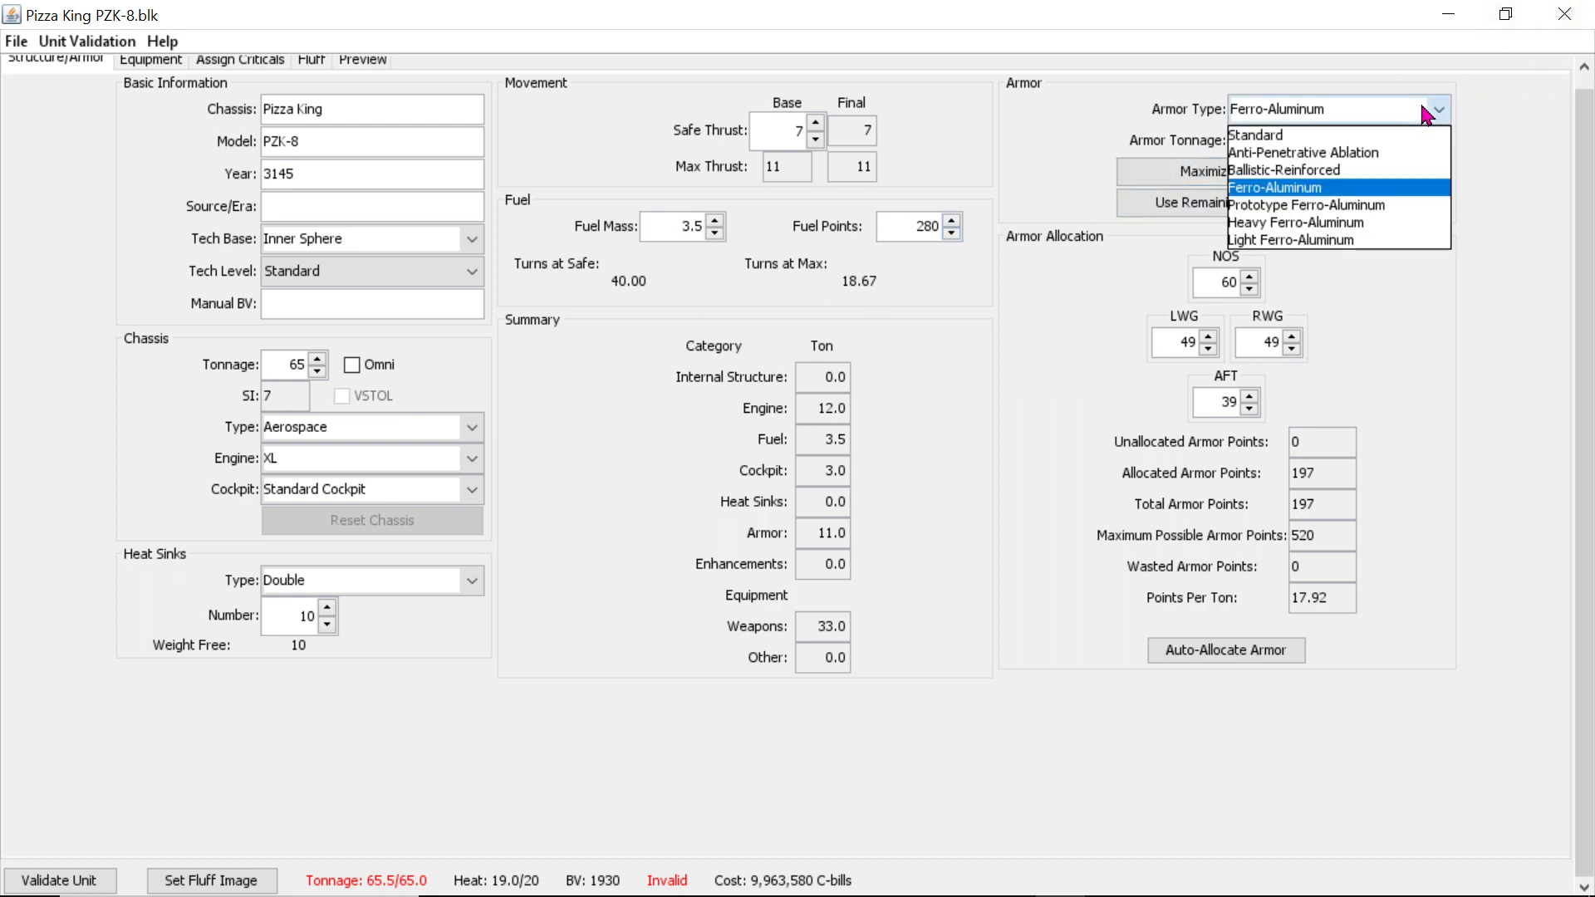
click(1429, 108)
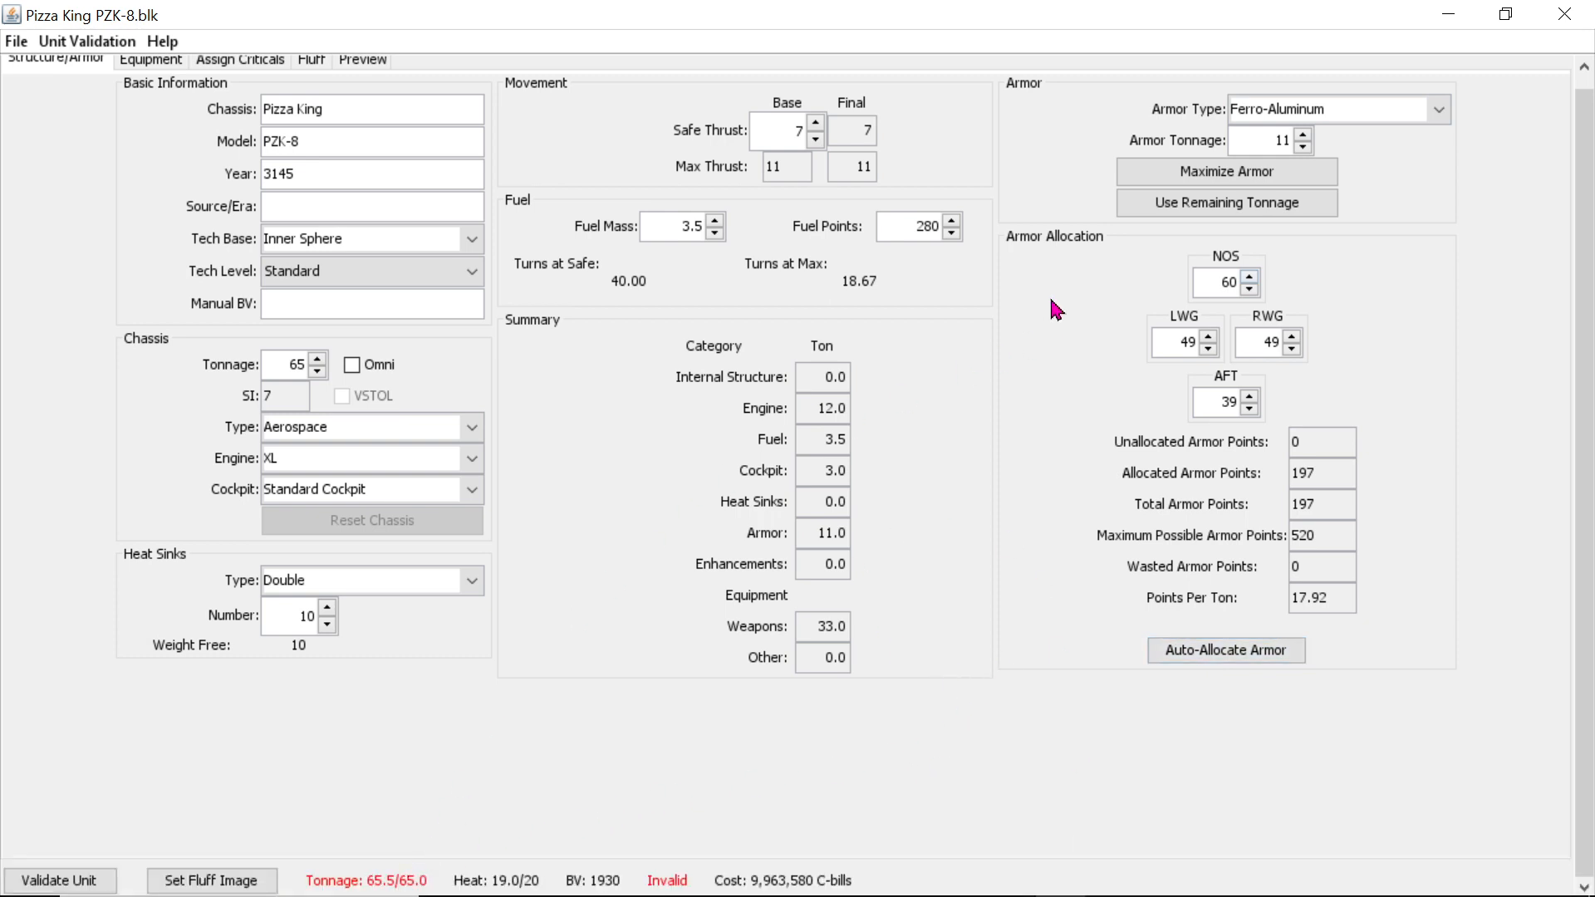
click(719, 237)
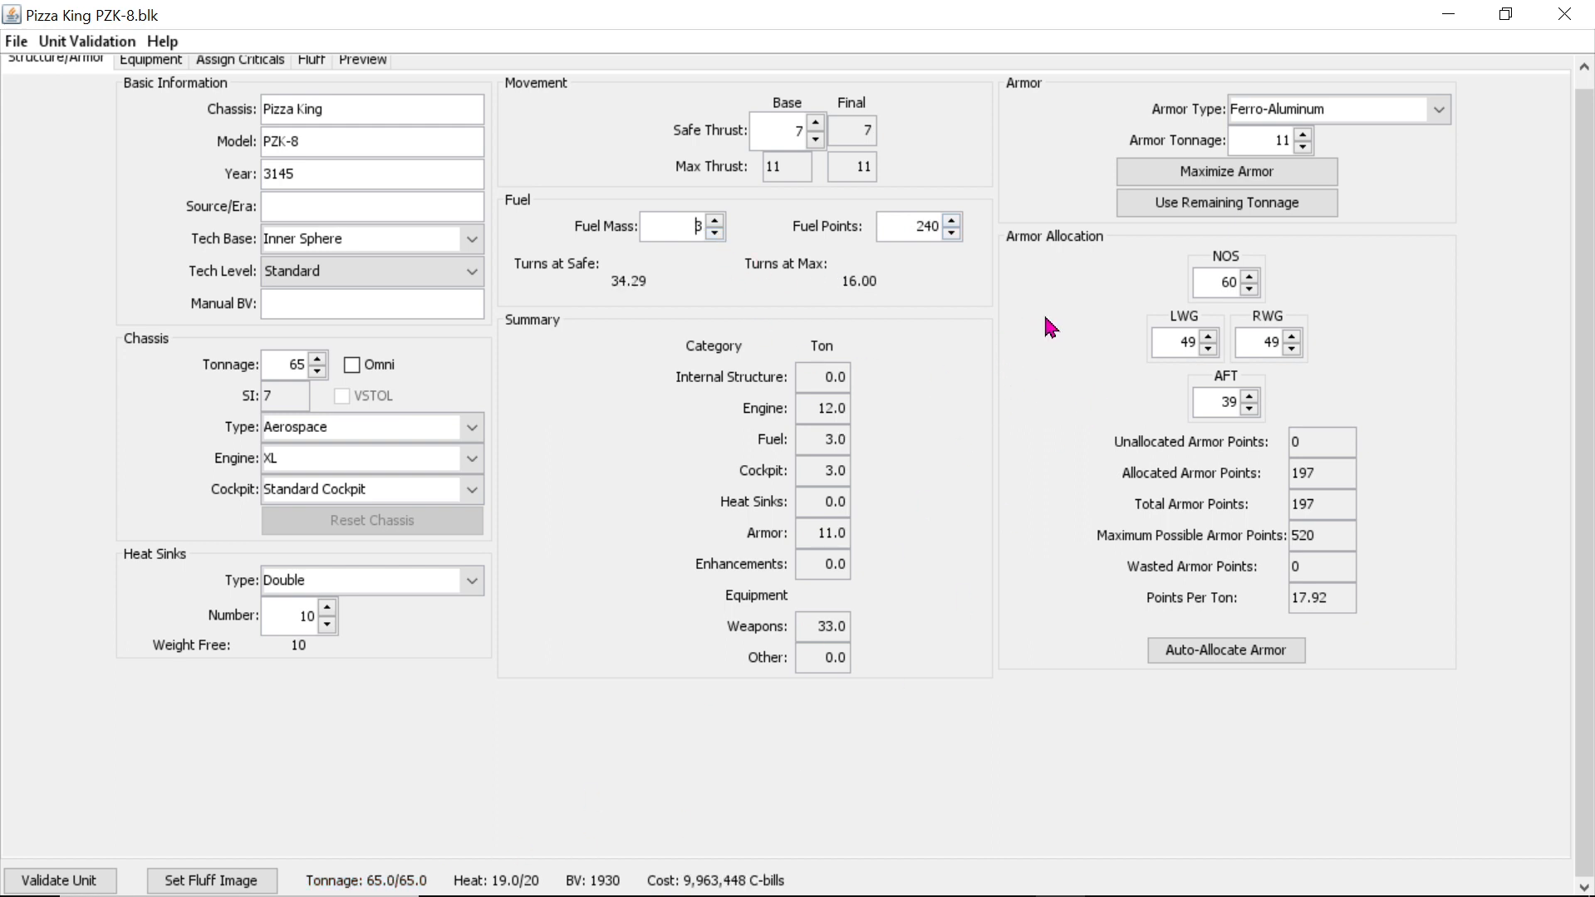
Step: Match the armor allocation to the Aerofighter Template spreadsheet: 59 on the nose, 50 on each wing and 38 on the aft
mouse_move(1063, 868)
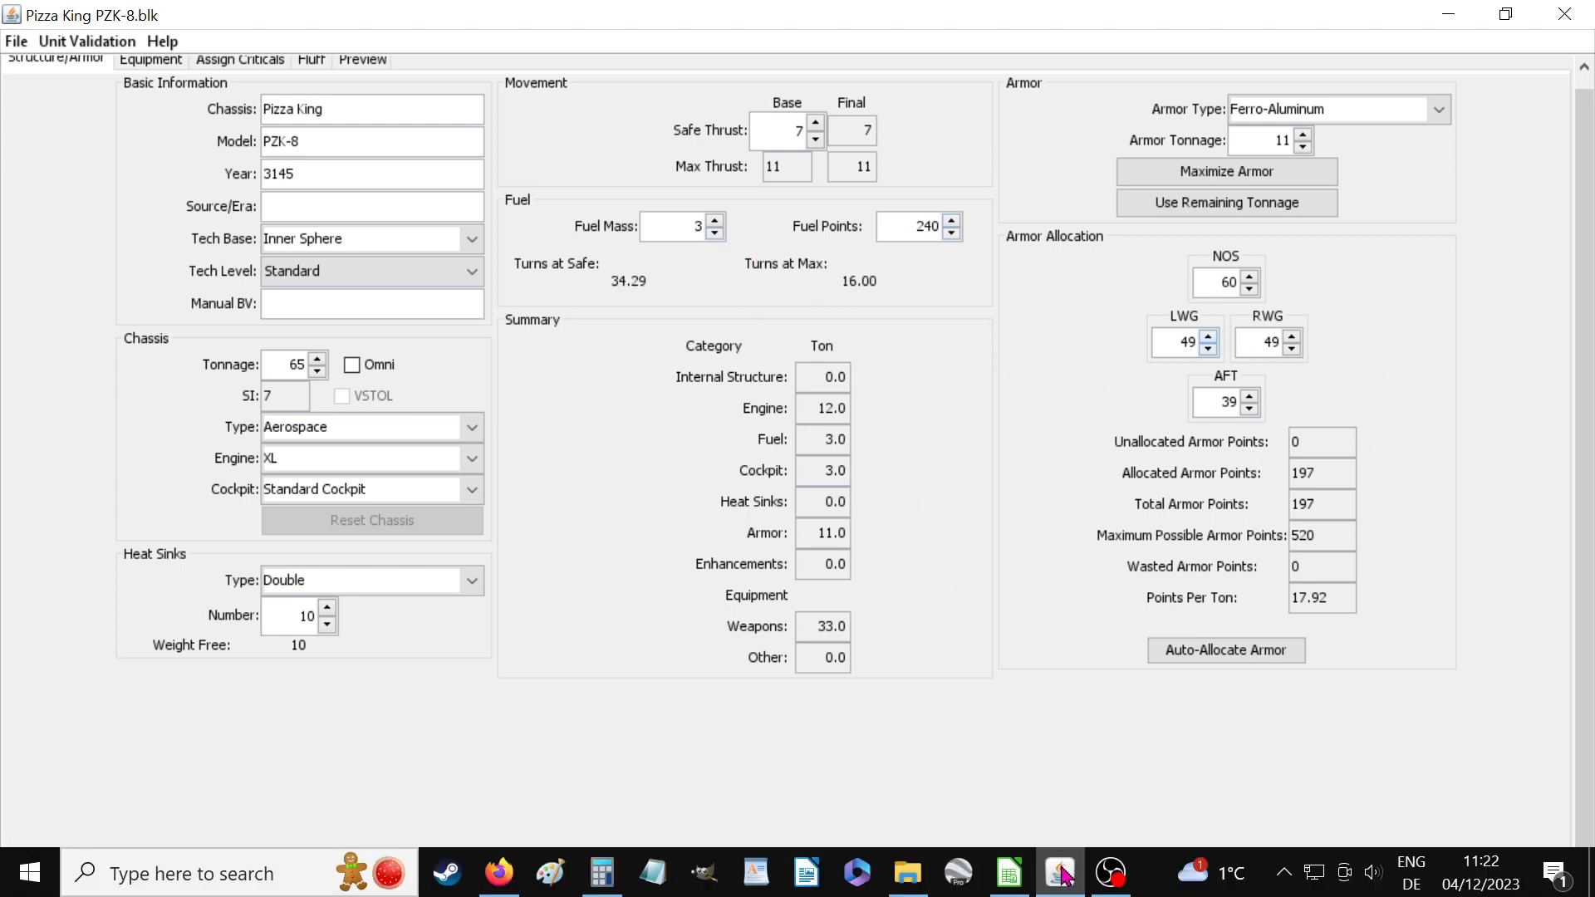
click(1009, 872)
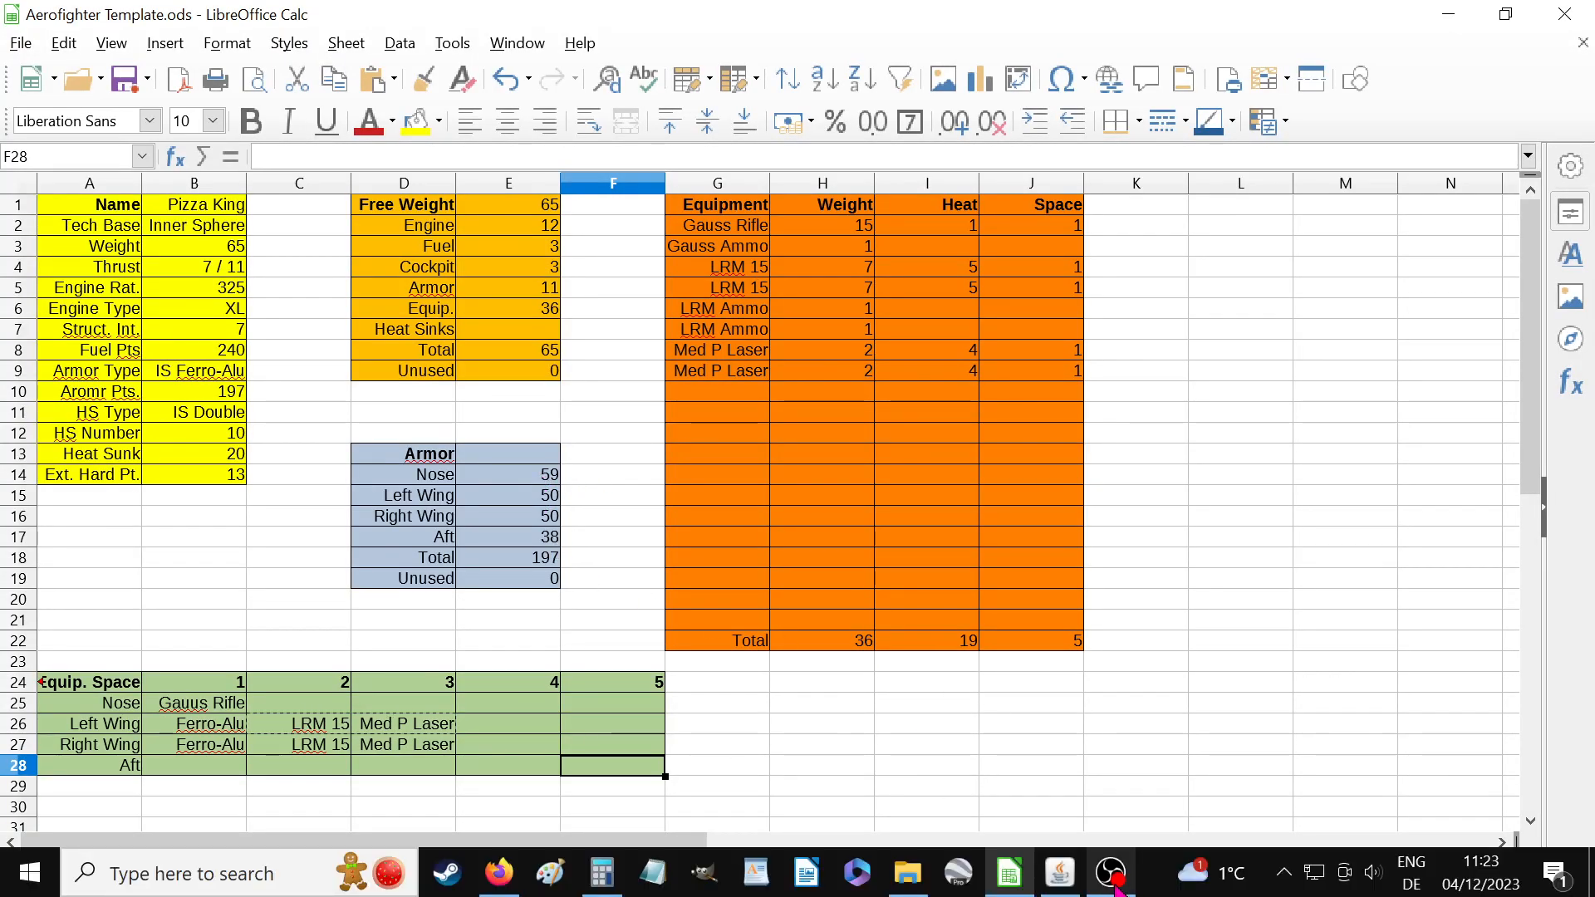
click(1064, 876)
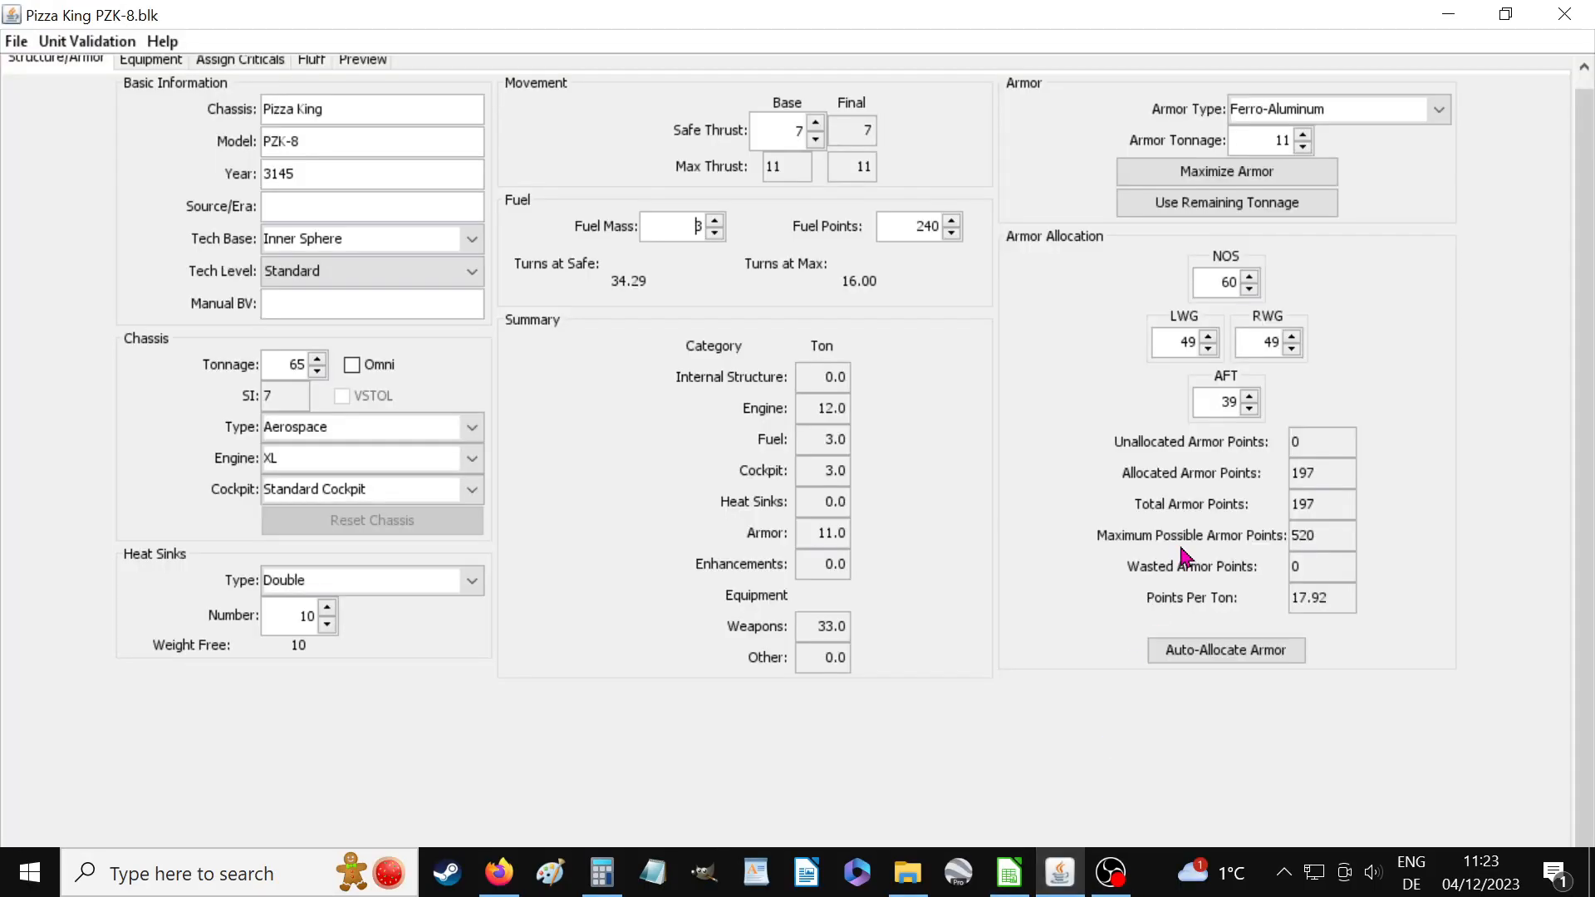
click(1249, 289)
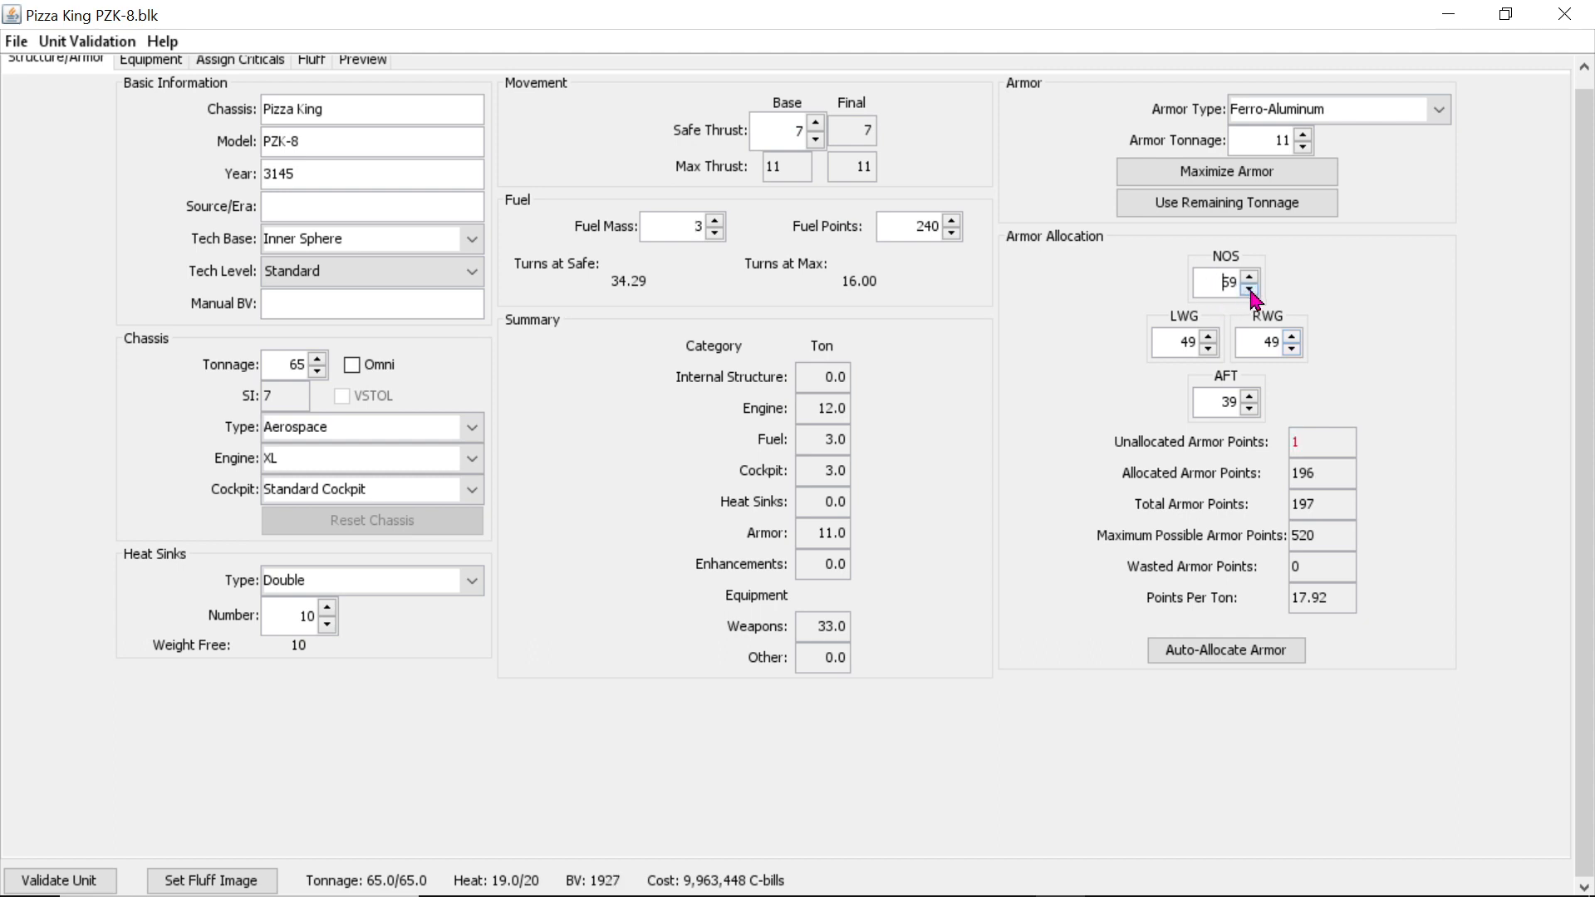
click(1292, 336)
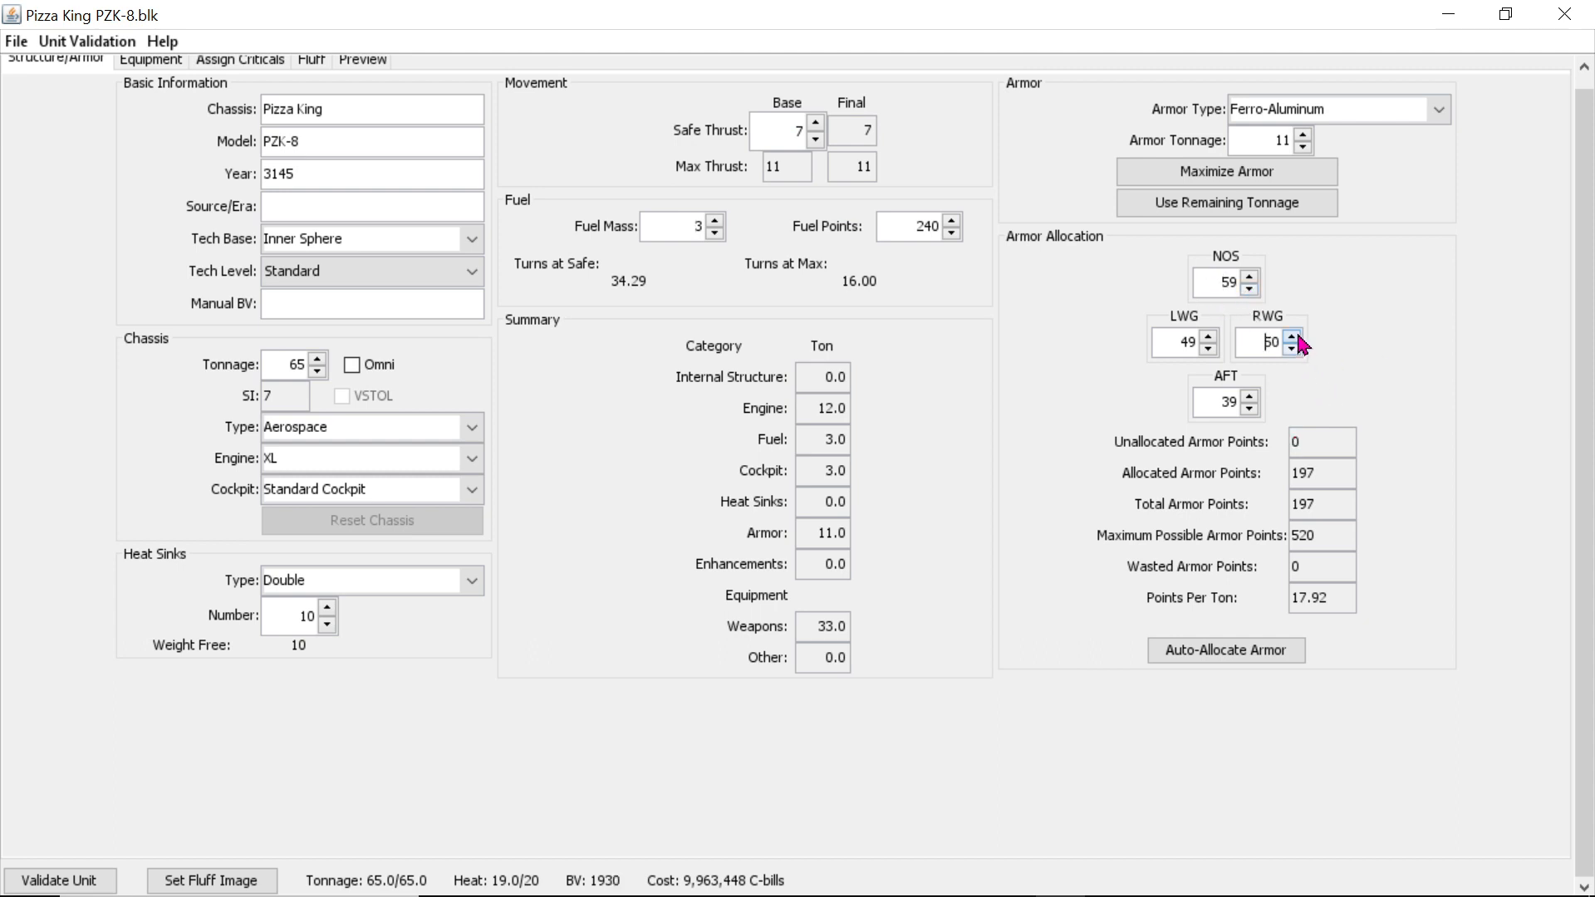
click(1209, 336)
click(1250, 408)
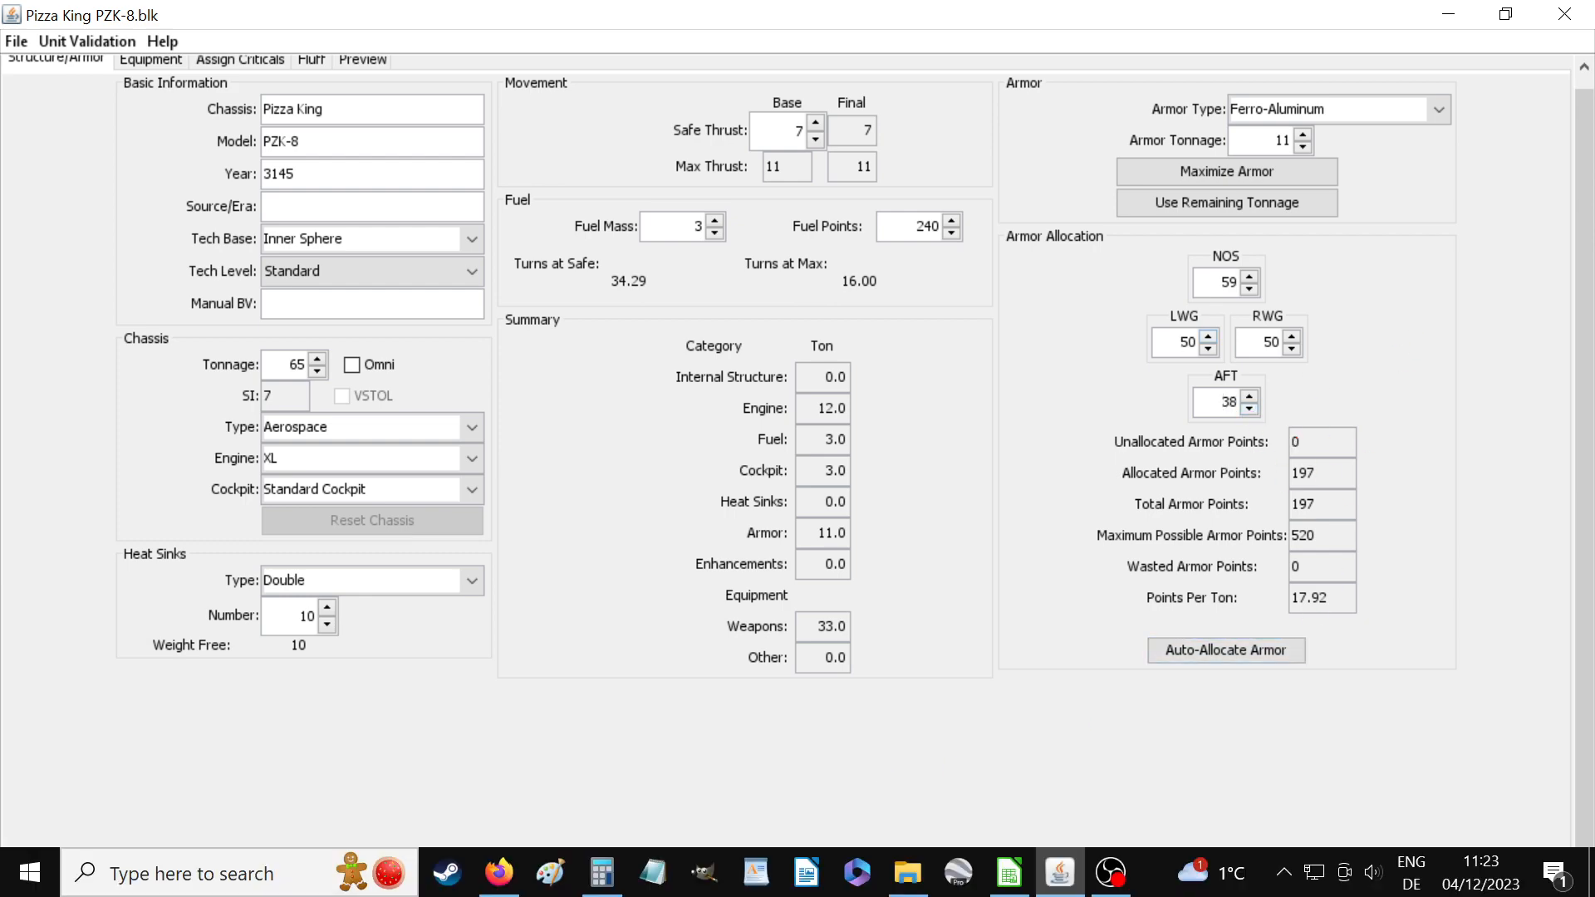
click(1009, 872)
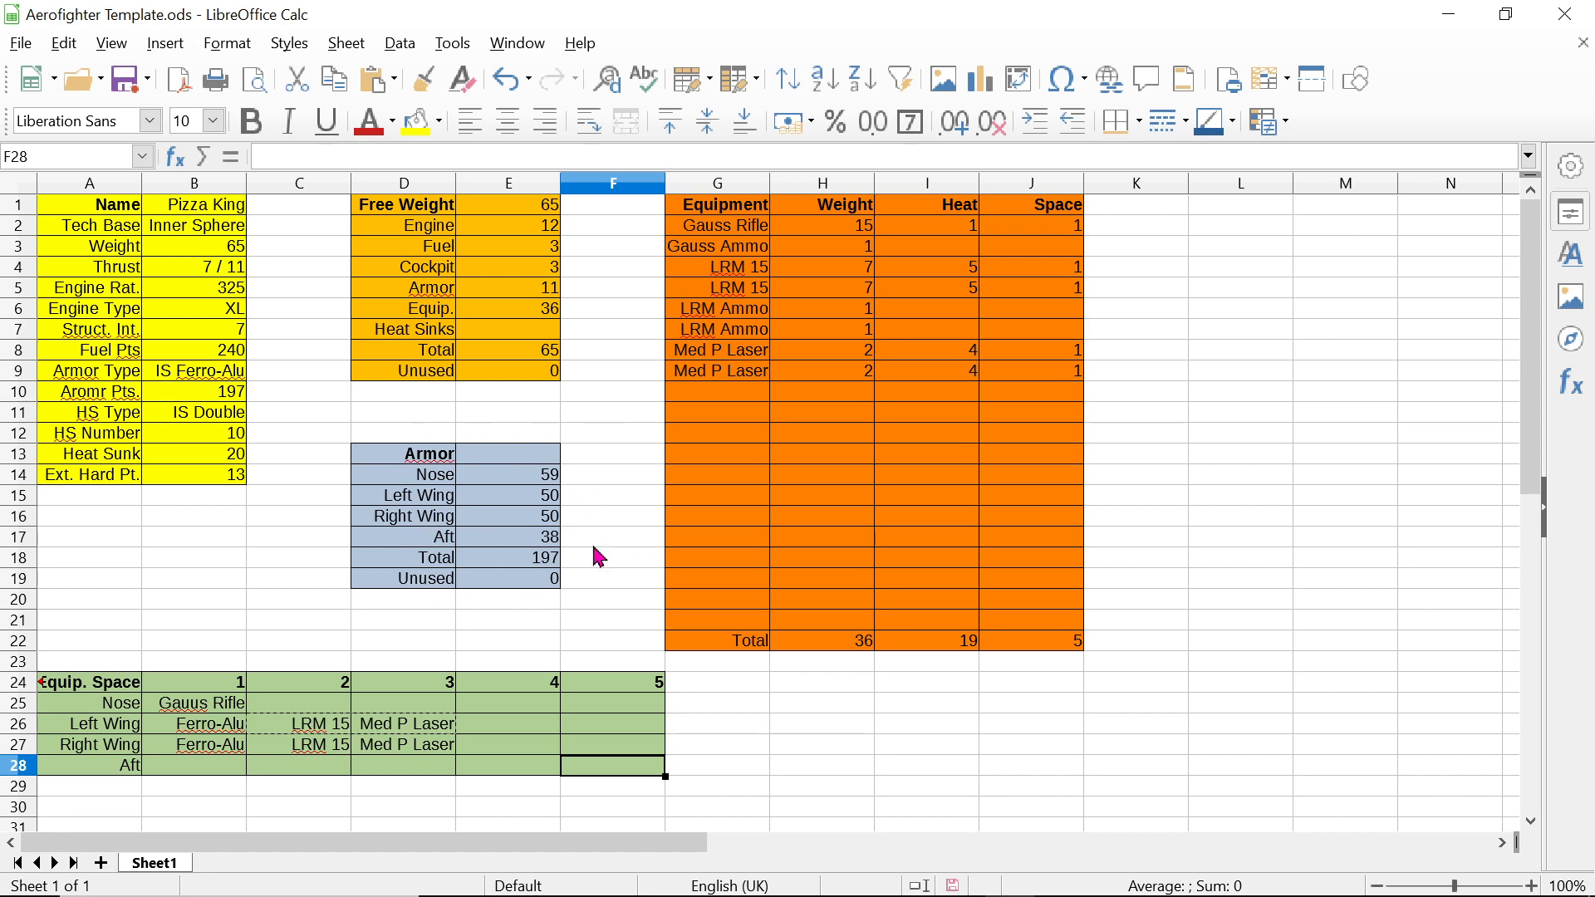
mouse_move(1111, 894)
click(1063, 888)
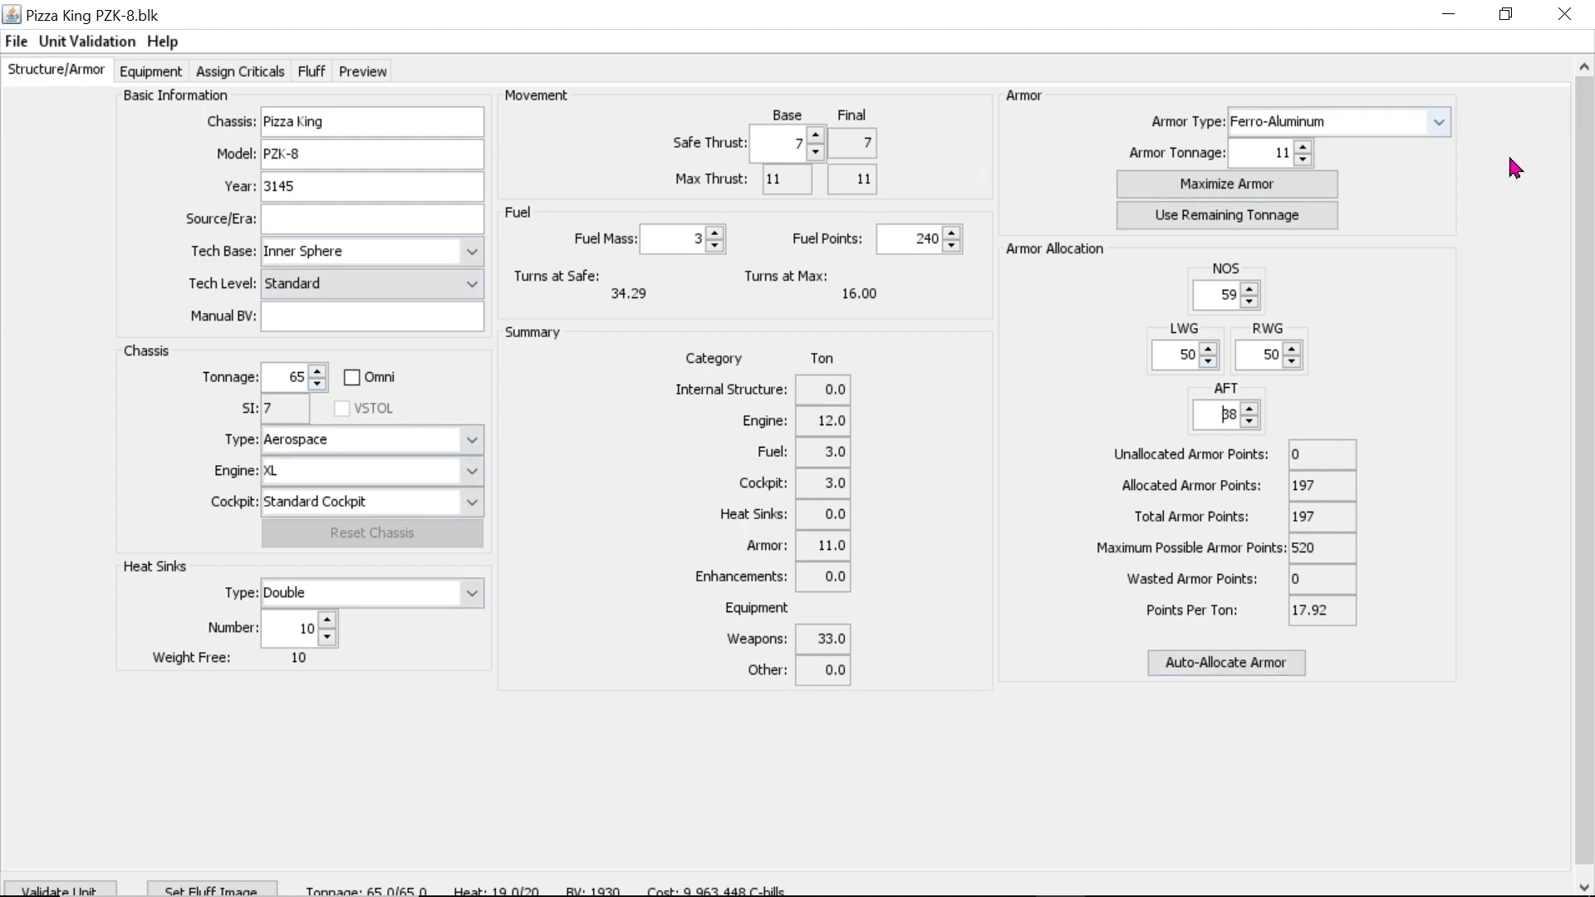
Step: Go through the current equipment loadout, checking each Medium Pulse Laser, LRM 15, Gauss Rifle and ammunition entry
click(133, 73)
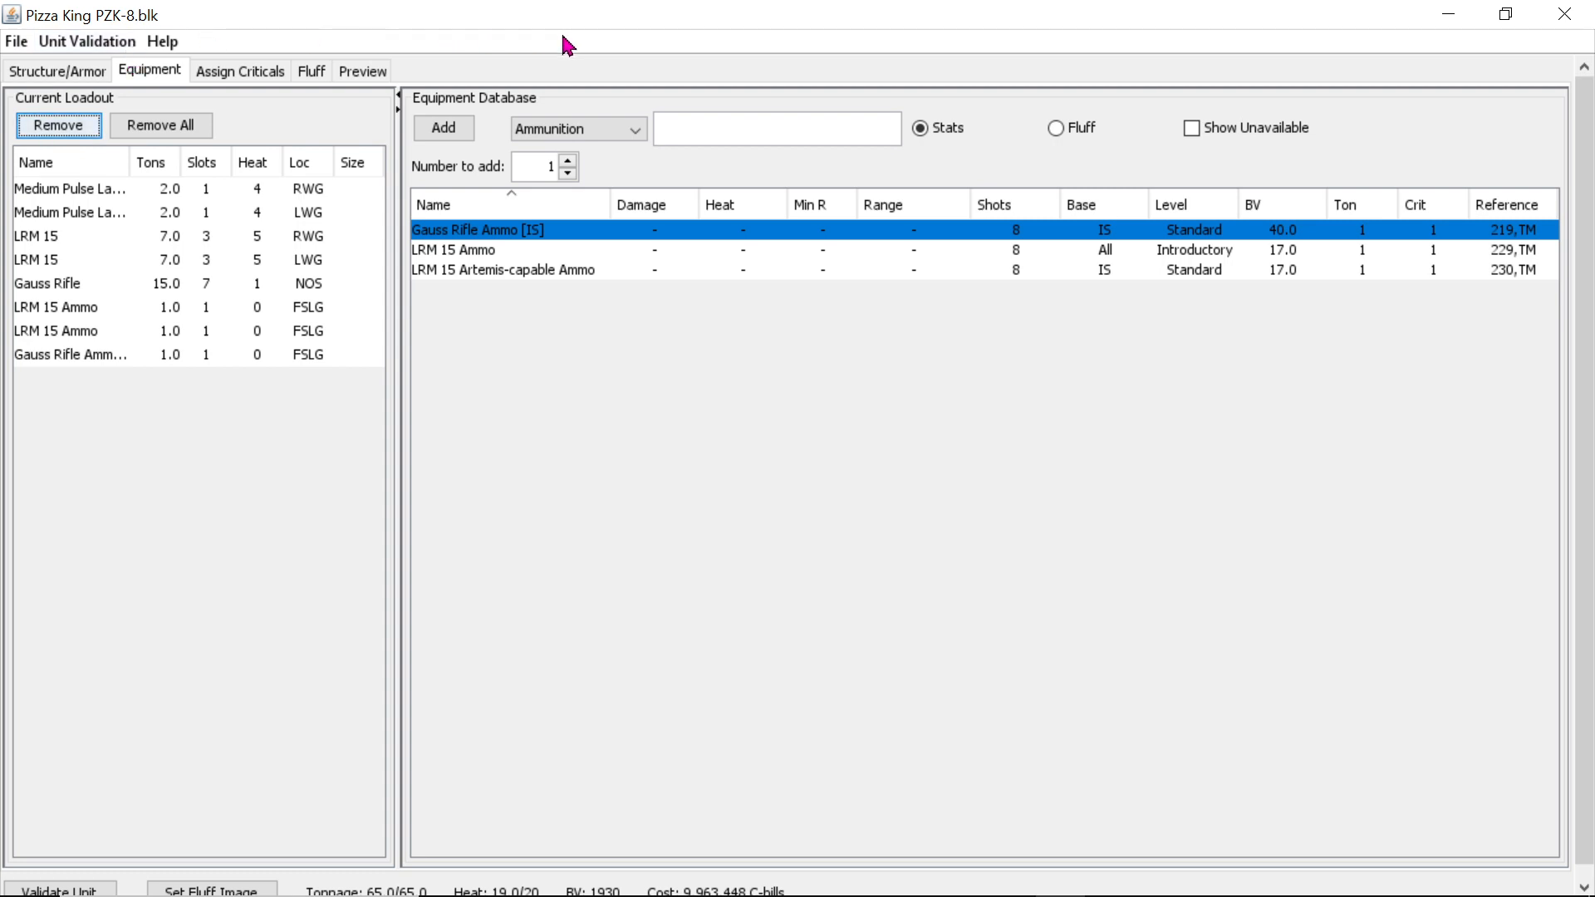
click(102, 195)
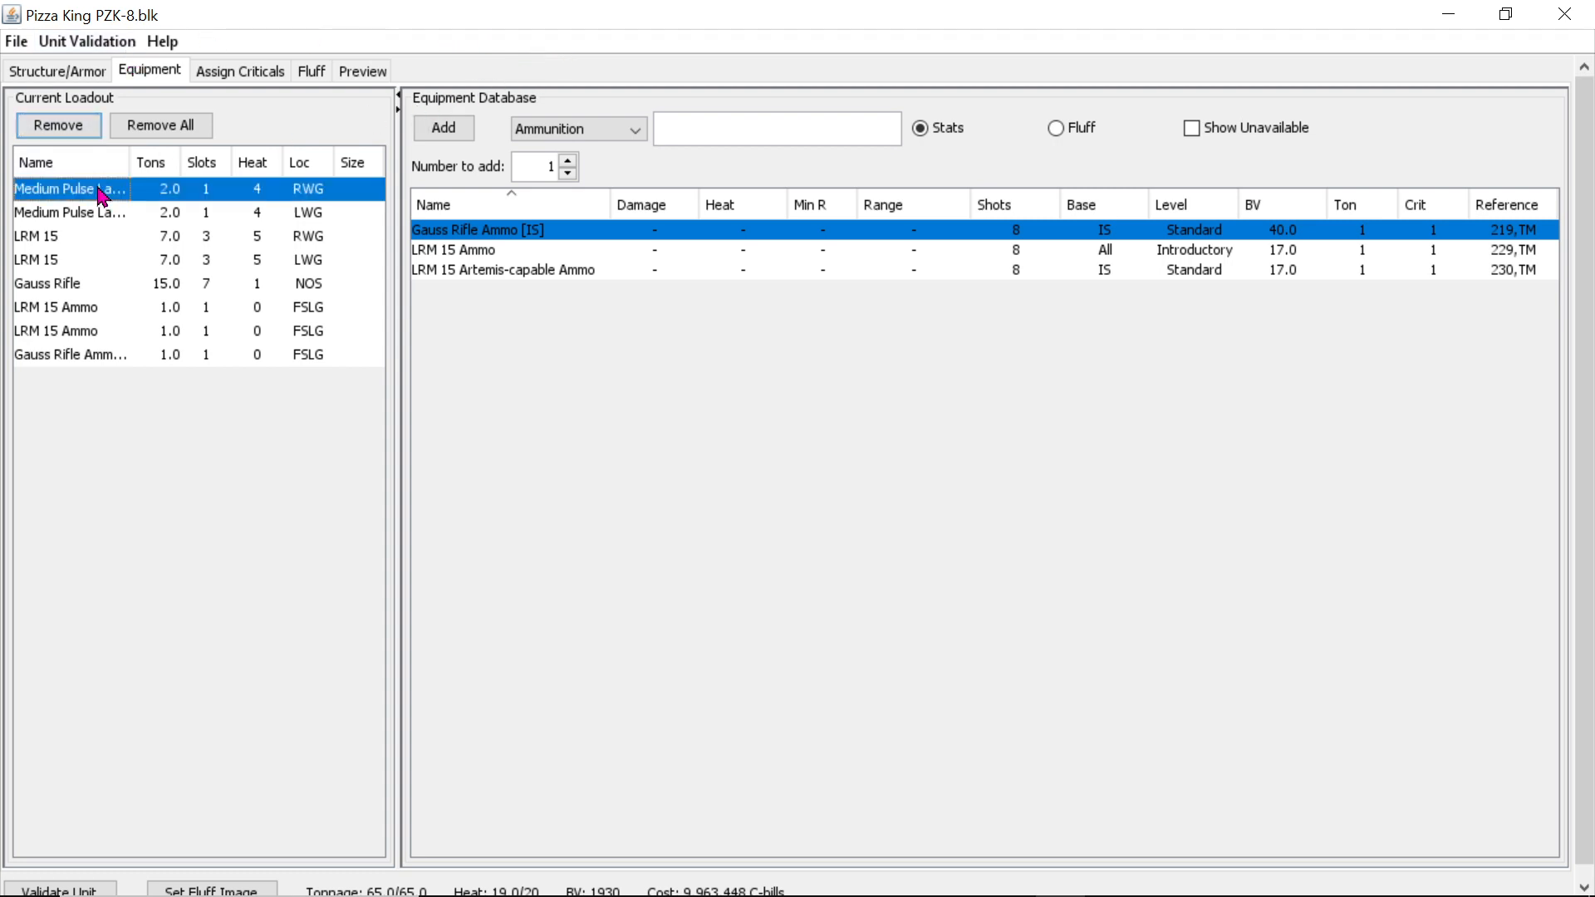
click(87, 216)
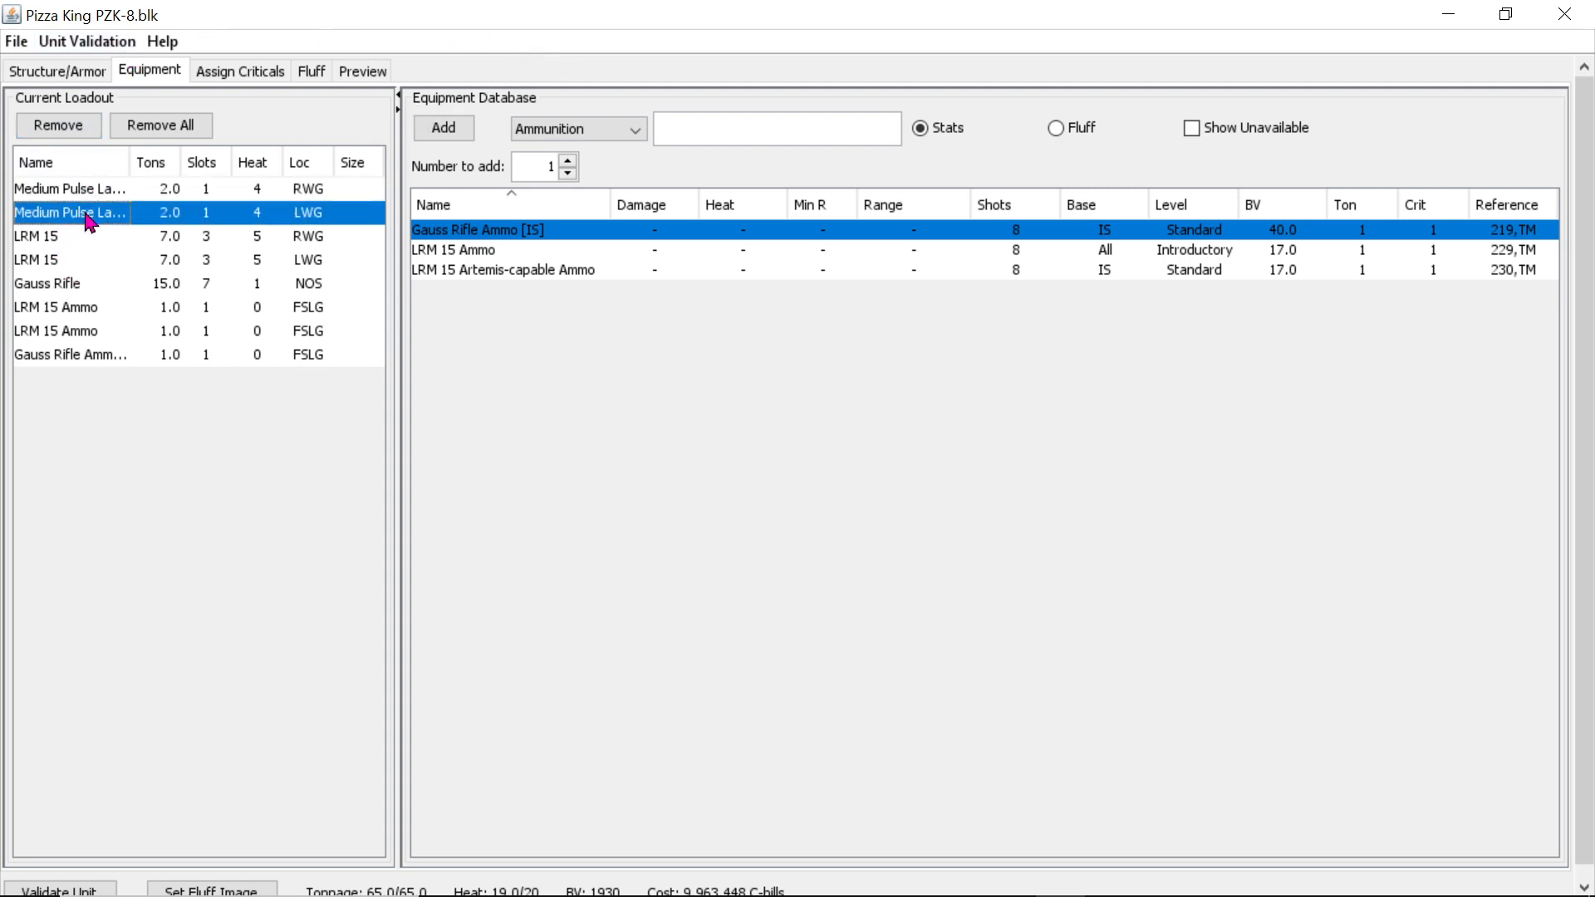
click(80, 235)
click(70, 258)
click(73, 287)
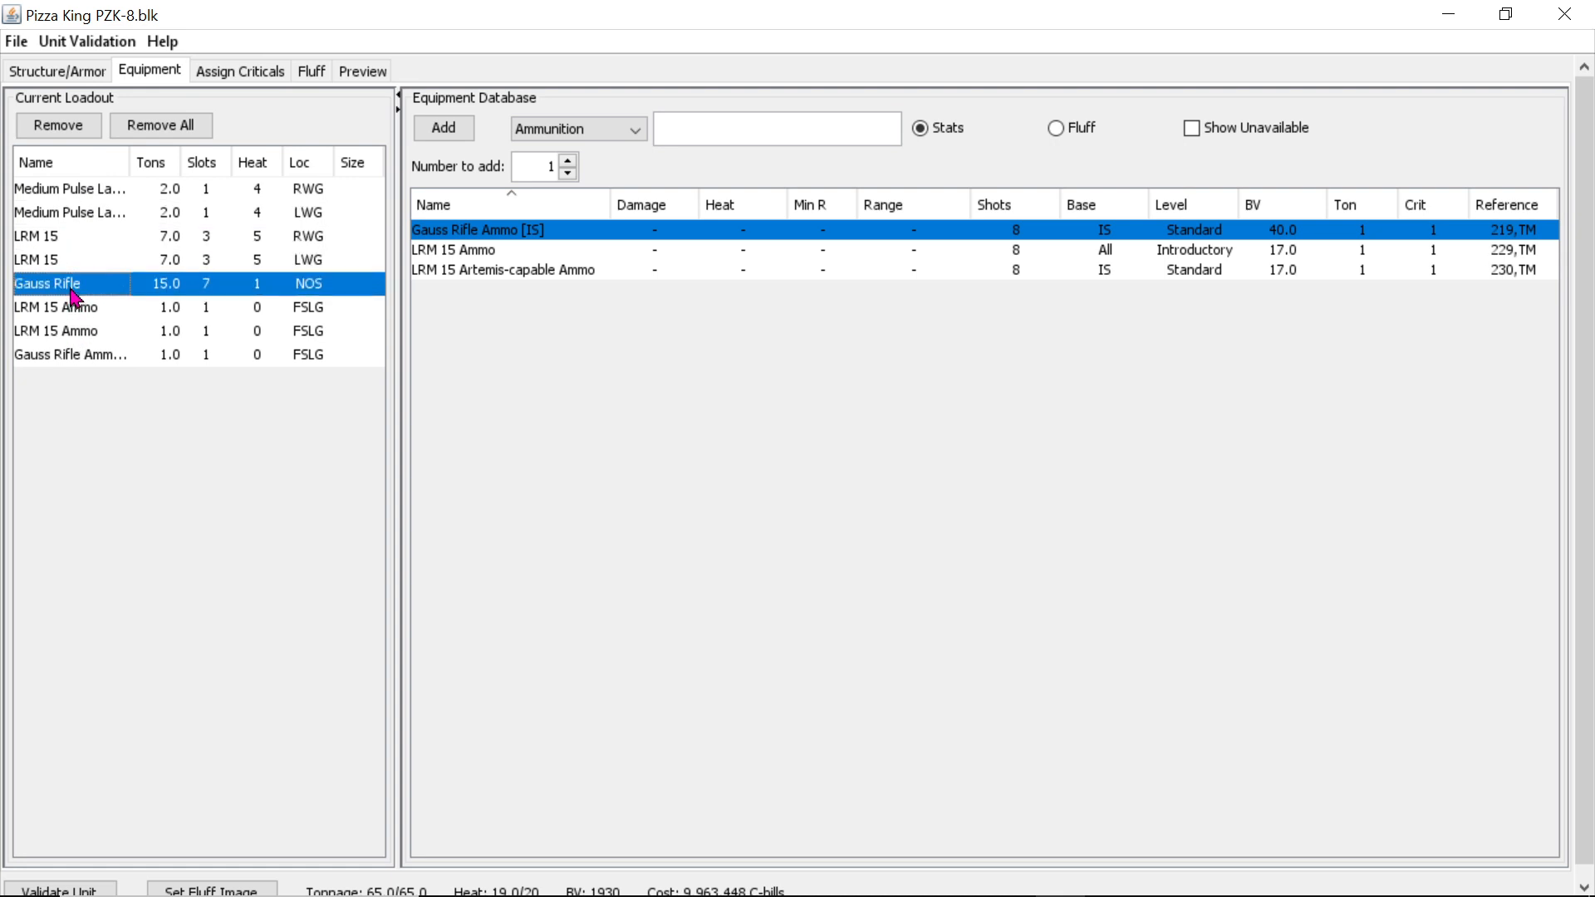
click(87, 313)
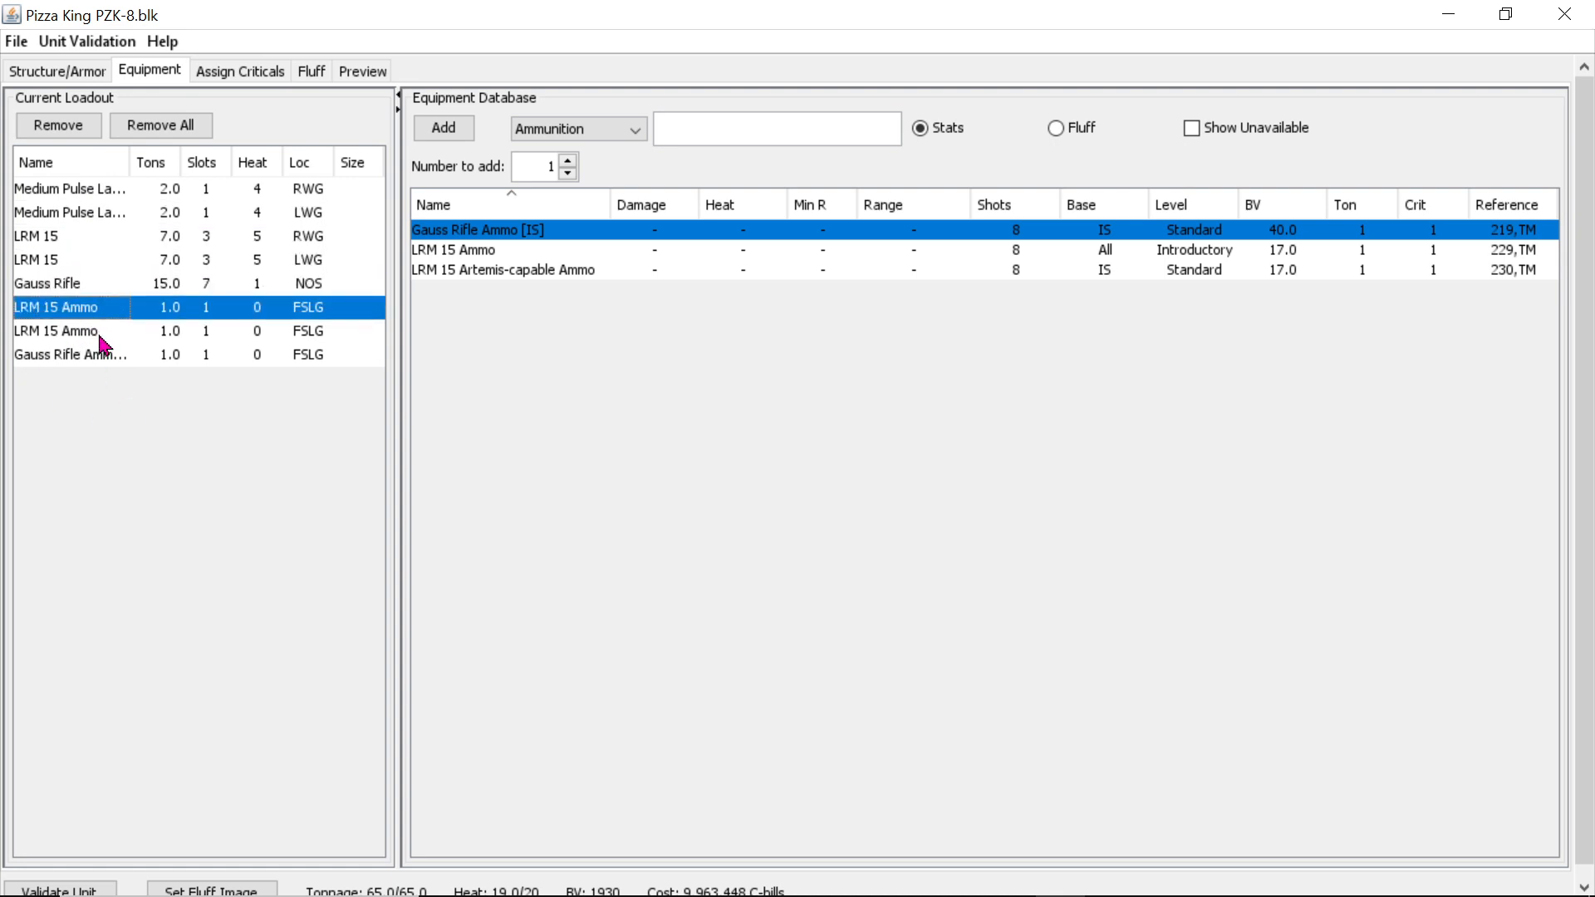
click(100, 336)
click(95, 358)
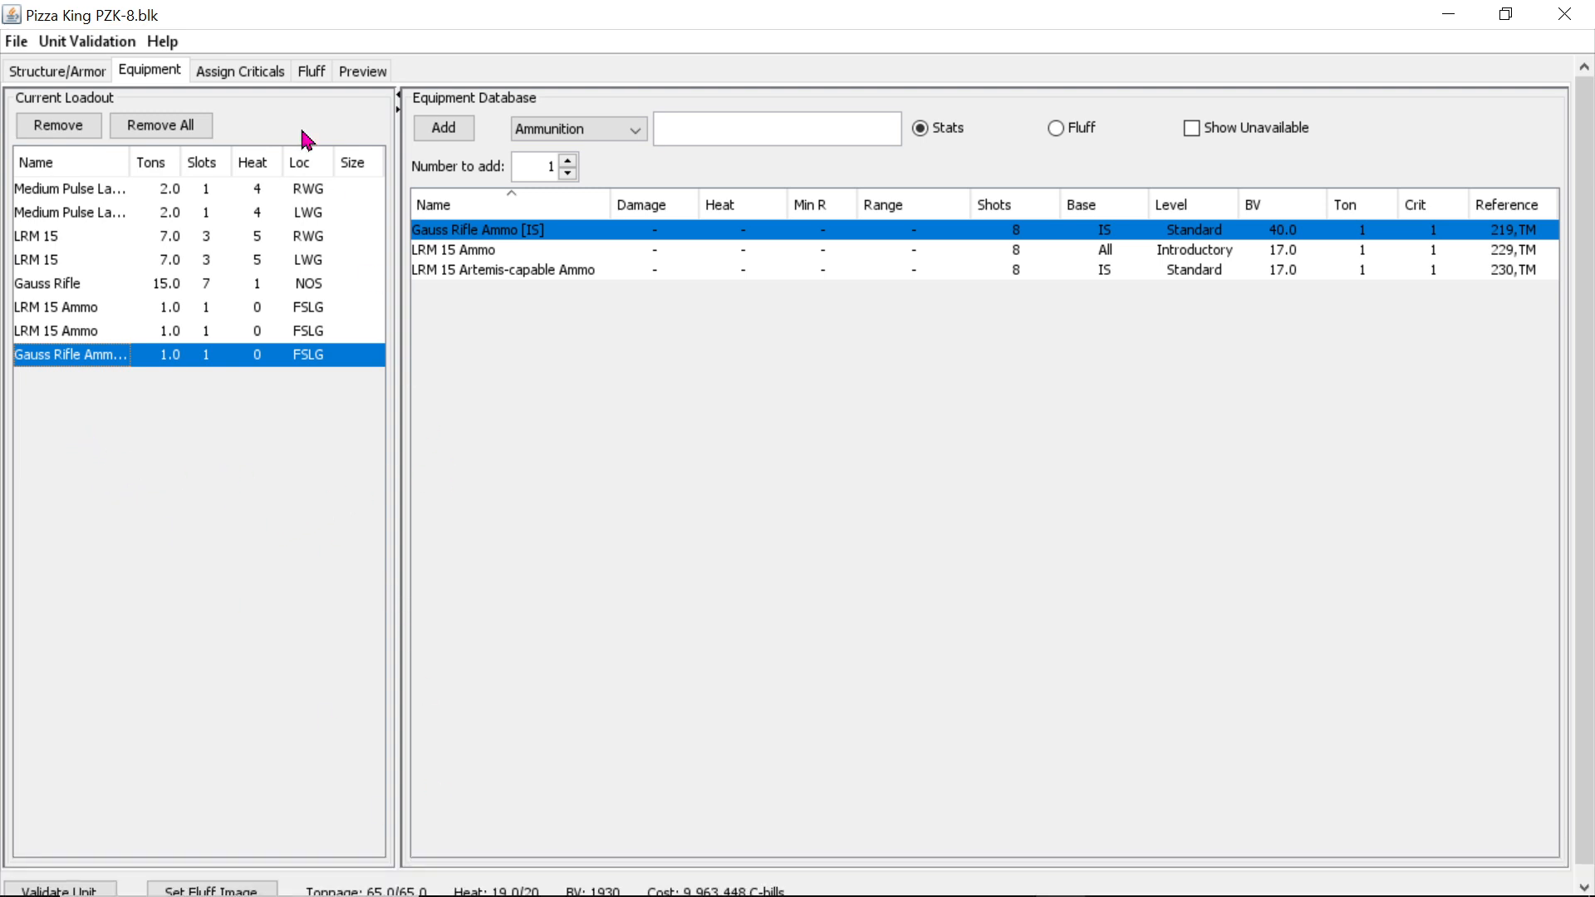
Step: Reset the critical assignments so the nose and wing weapons go back to the unallocated equipment
click(249, 70)
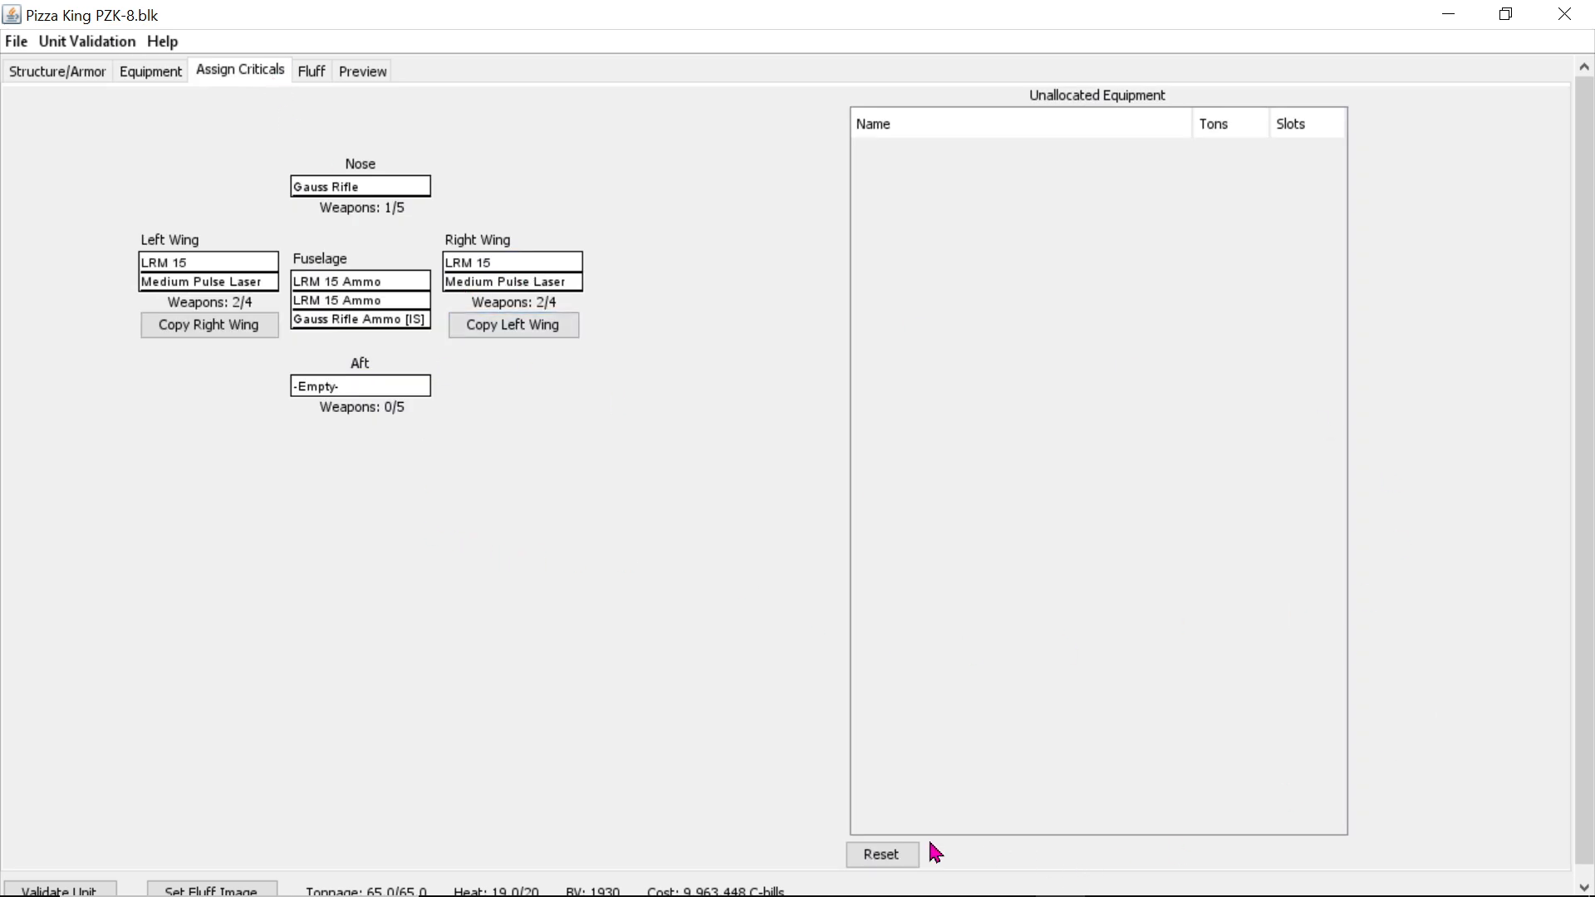
click(882, 855)
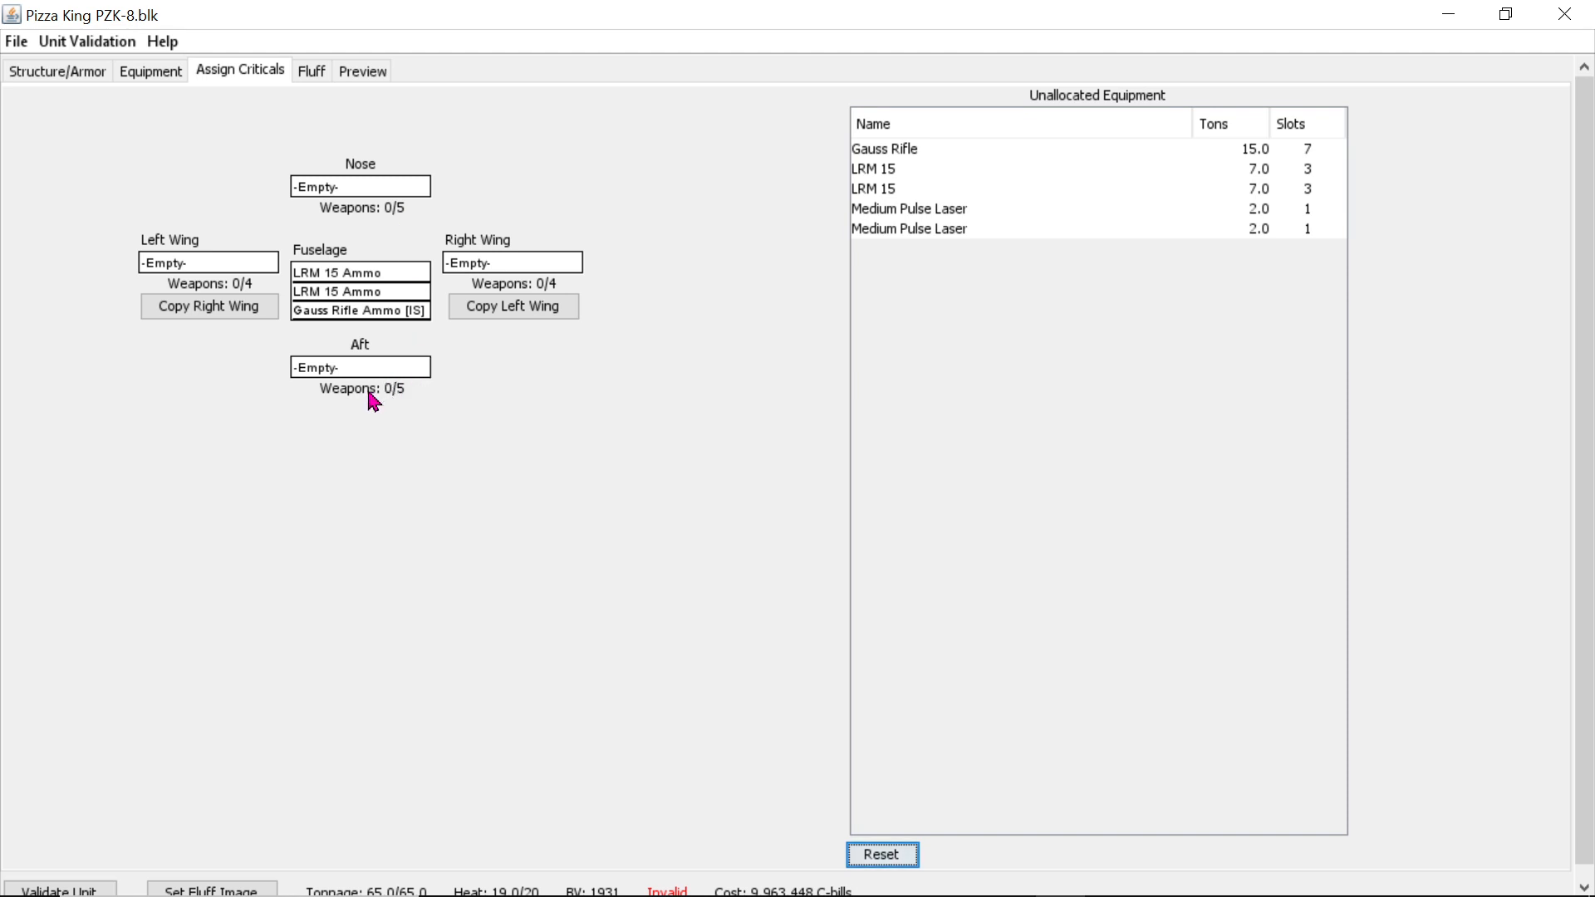
Step: Try the Standard armor type, check the critical assignments with it, and return the armor type to Ferro-Aluminum
click(88, 73)
click(1278, 126)
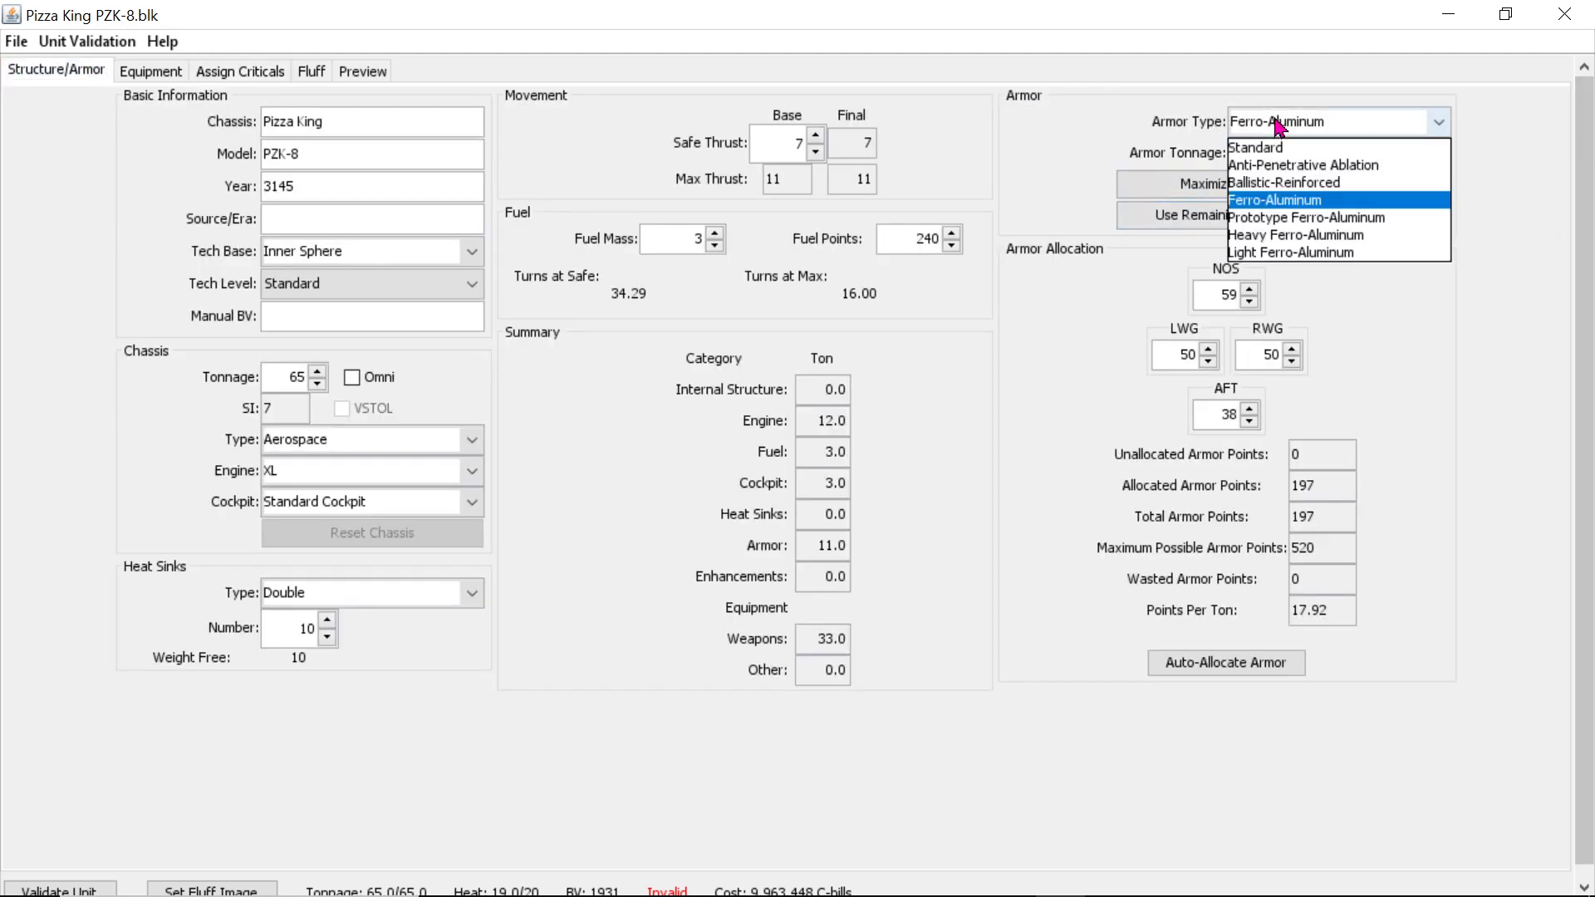
click(1301, 149)
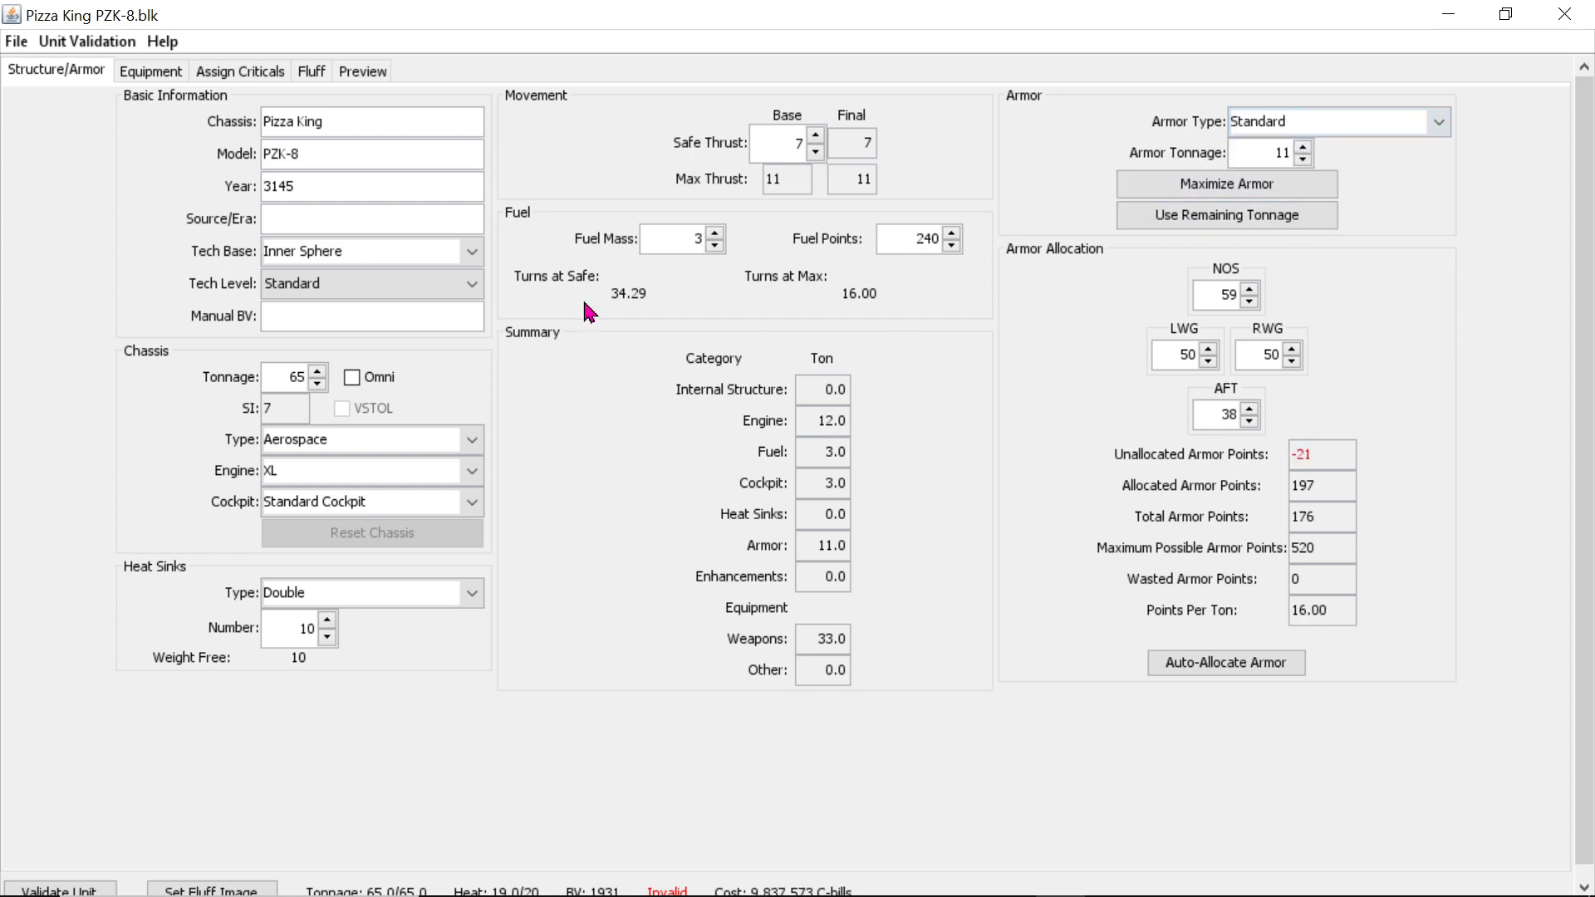
click(219, 73)
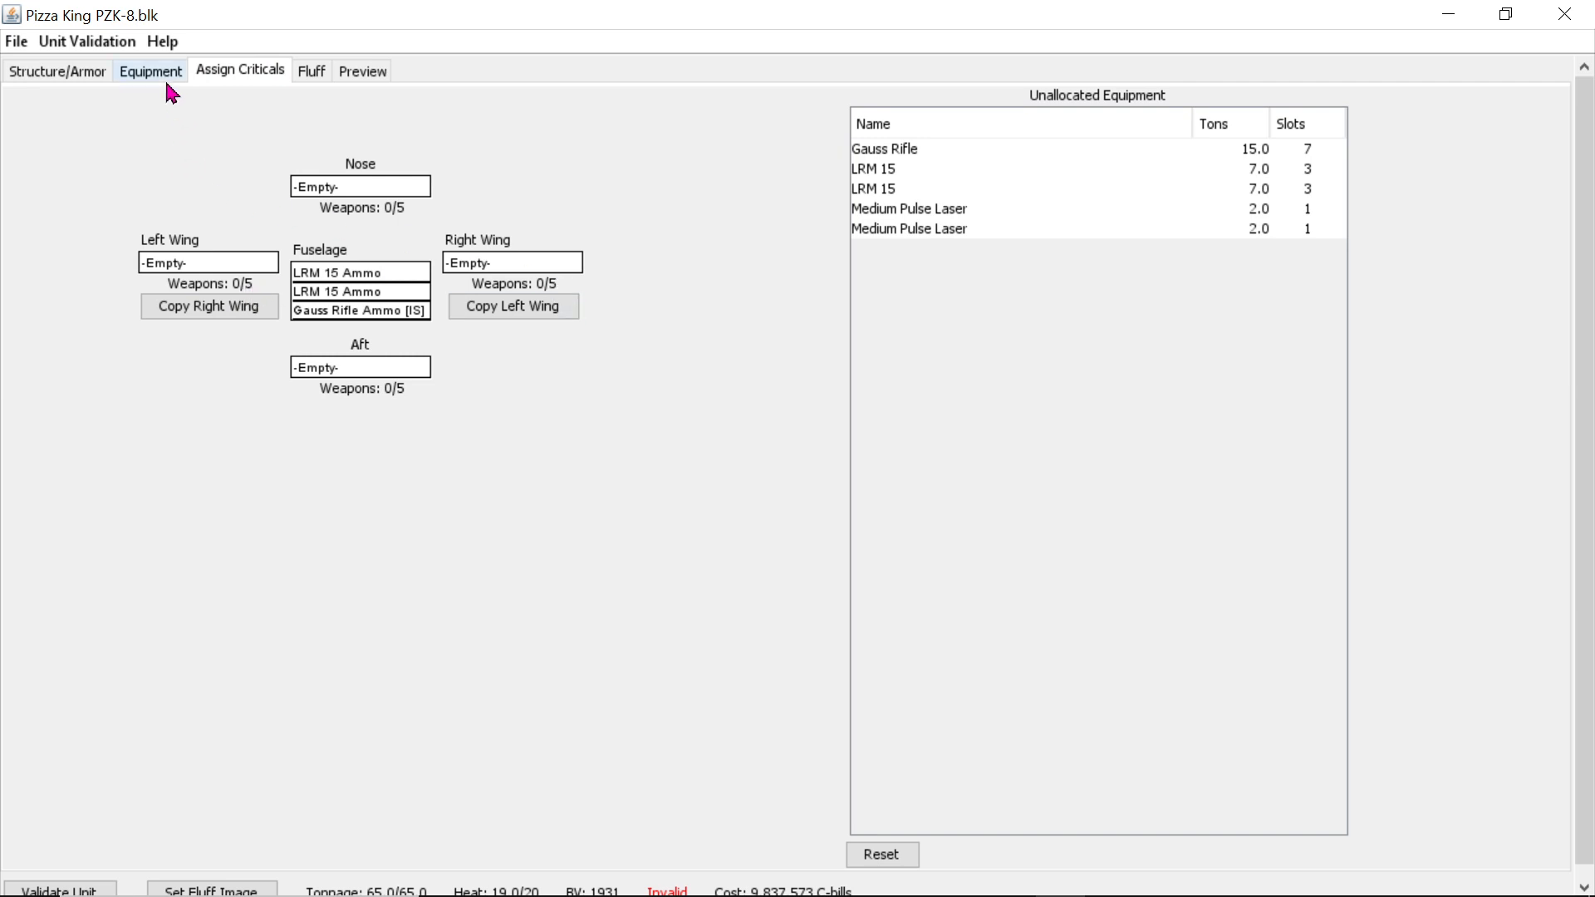
click(76, 75)
click(1438, 122)
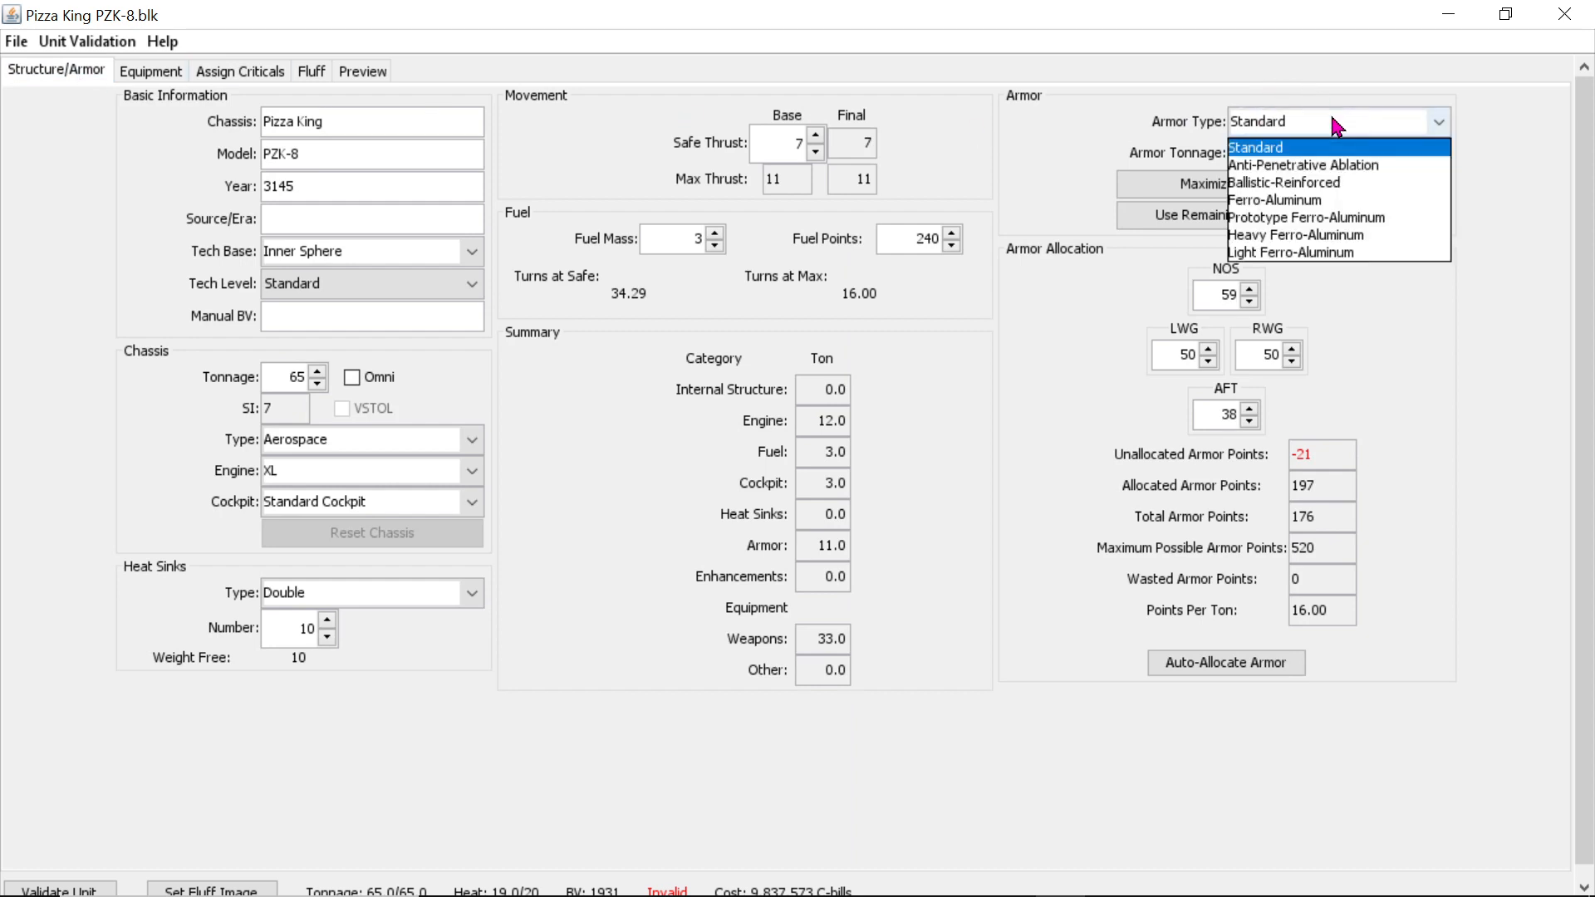
click(1417, 204)
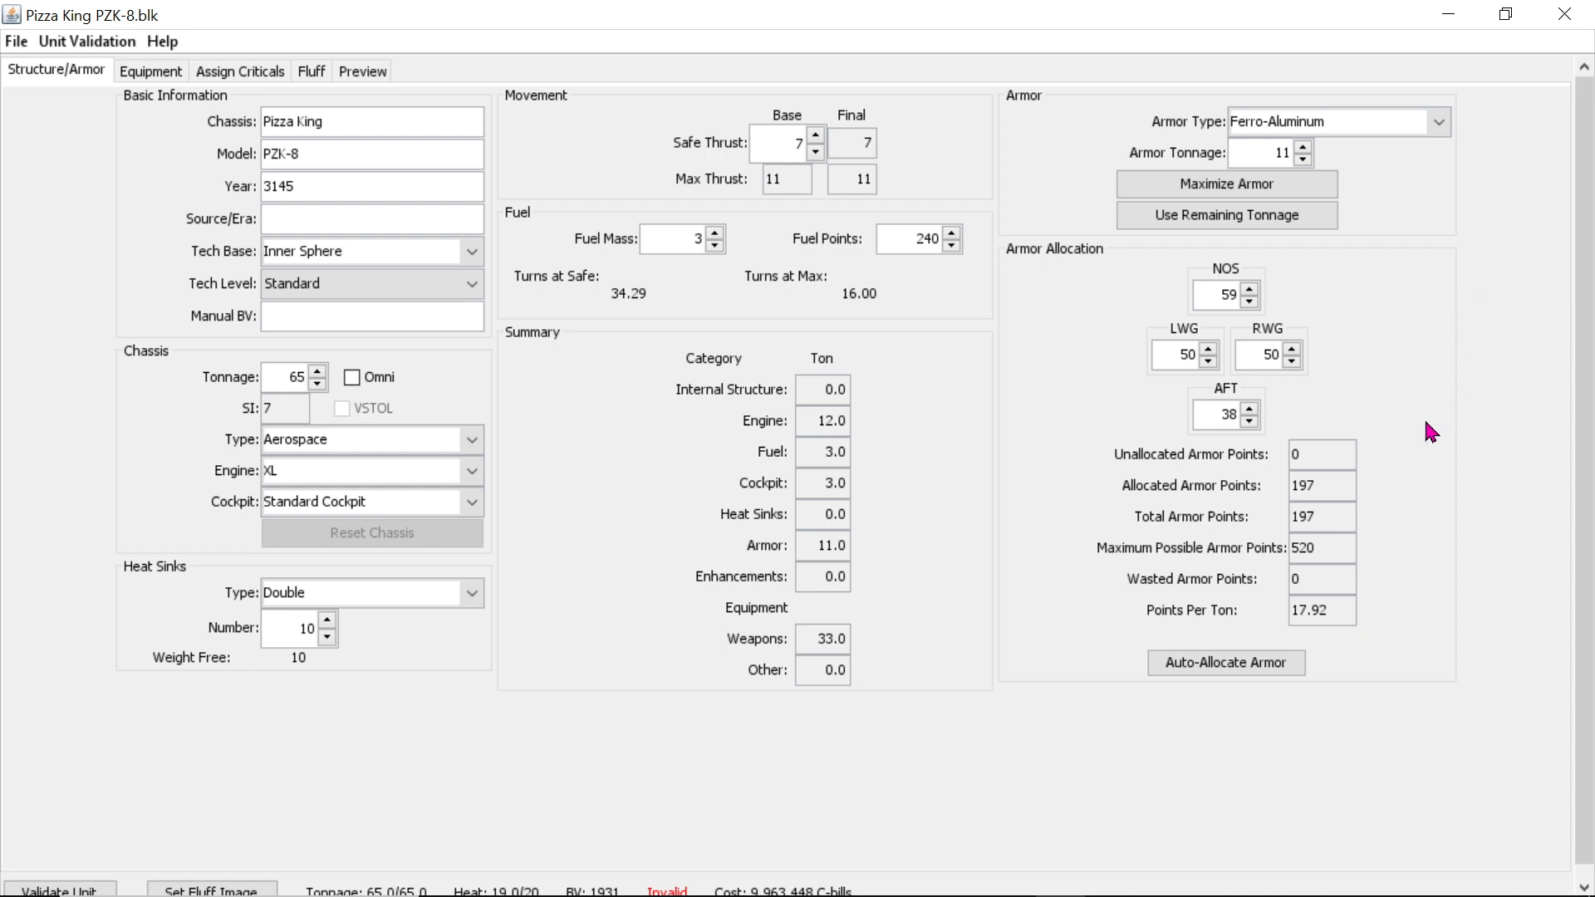
Step: Assign an LRM 15 and a Medium Pulse Laser to the right wing and the other LRM 15 to the left wing
click(270, 74)
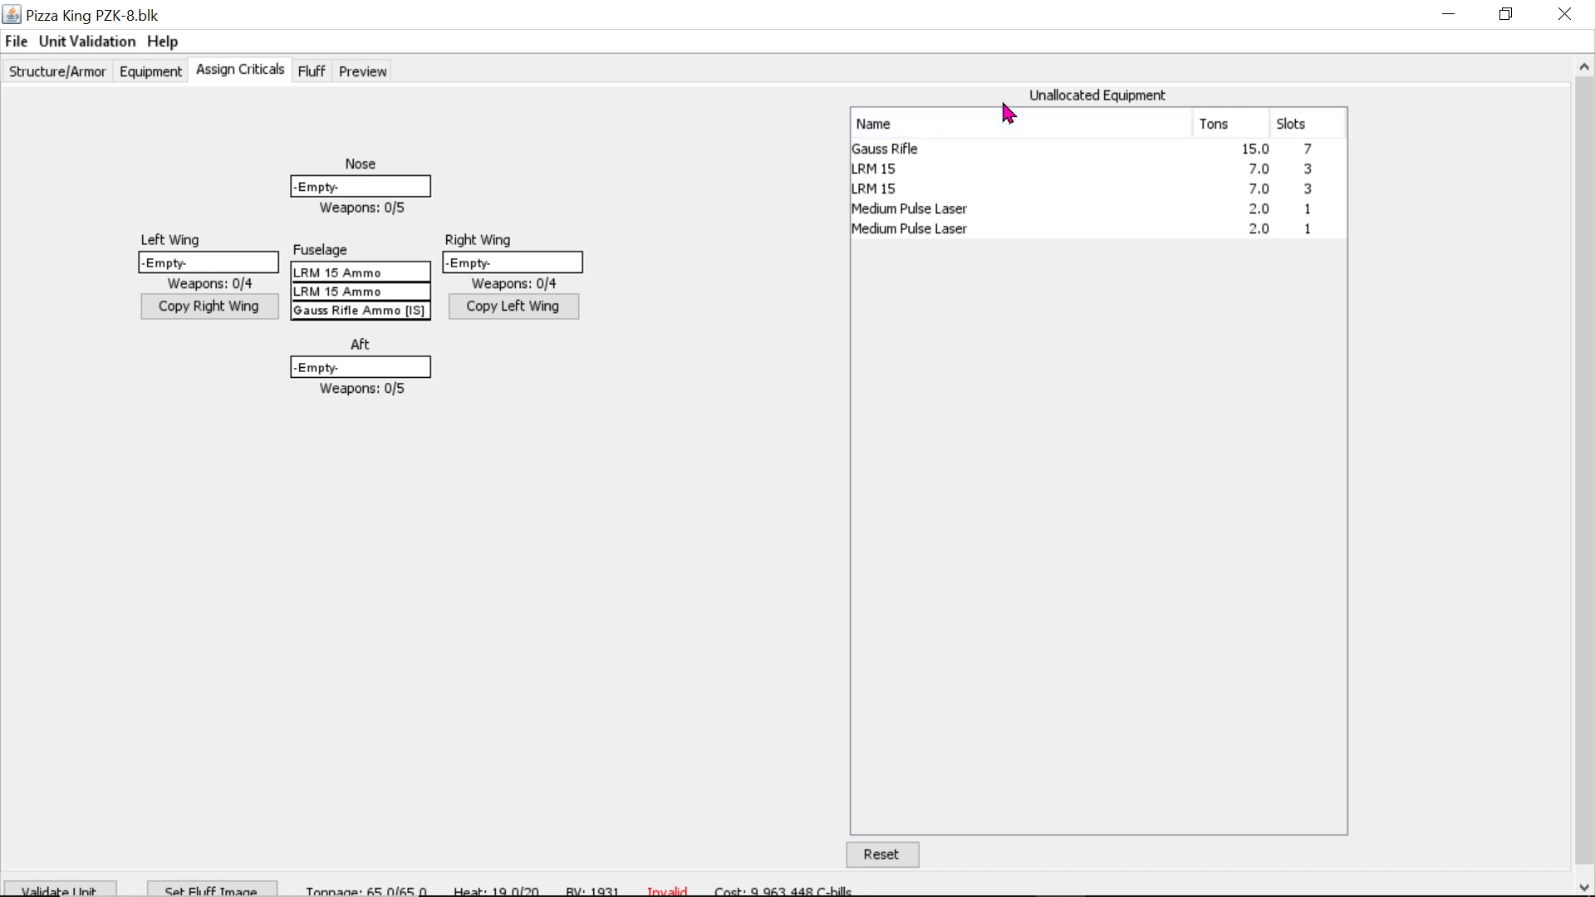
drag(881, 176, 507, 266)
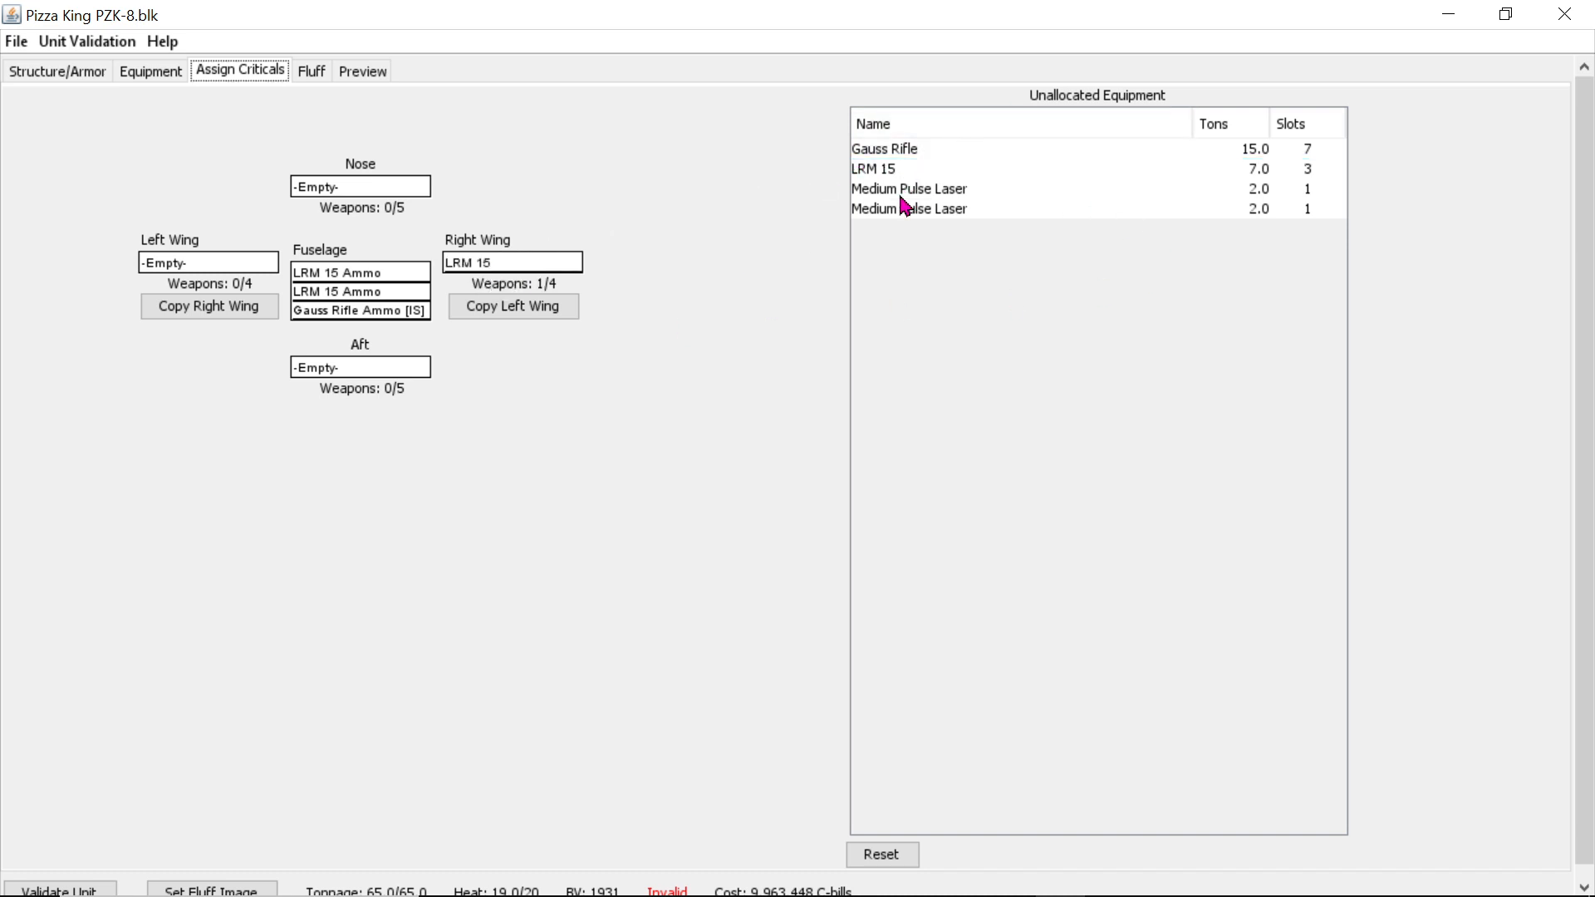
drag(916, 195, 492, 273)
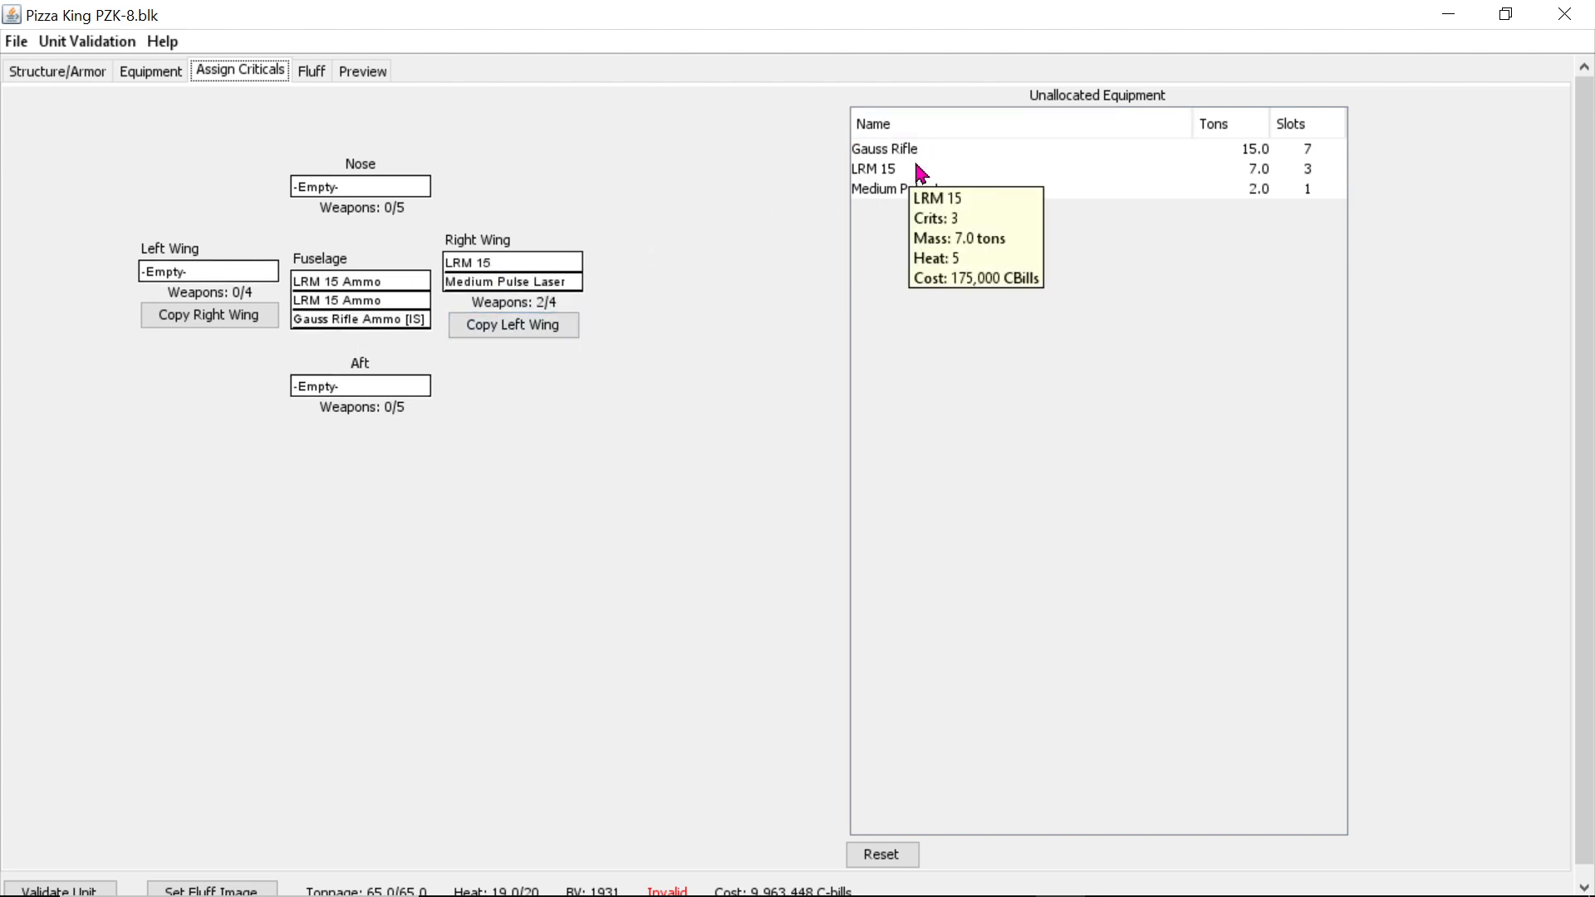
drag(897, 178, 188, 282)
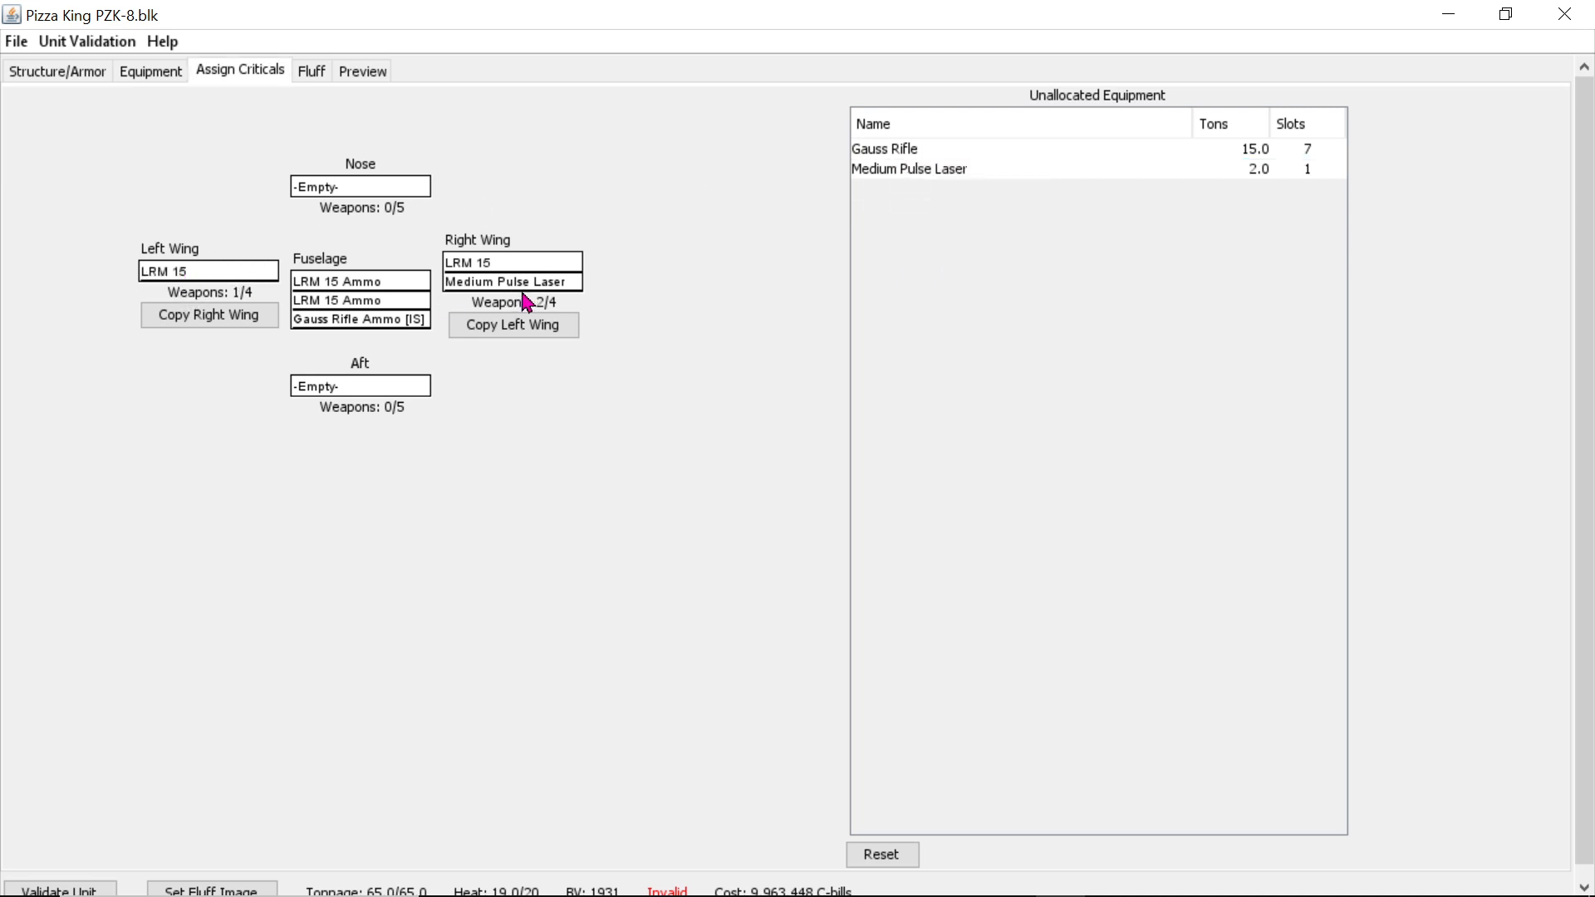
Step: Assign the Gauss Rifle and the remaining Medium Pulse Laser to the nose and validate the unit
click(929, 151)
drag(926, 162, 362, 198)
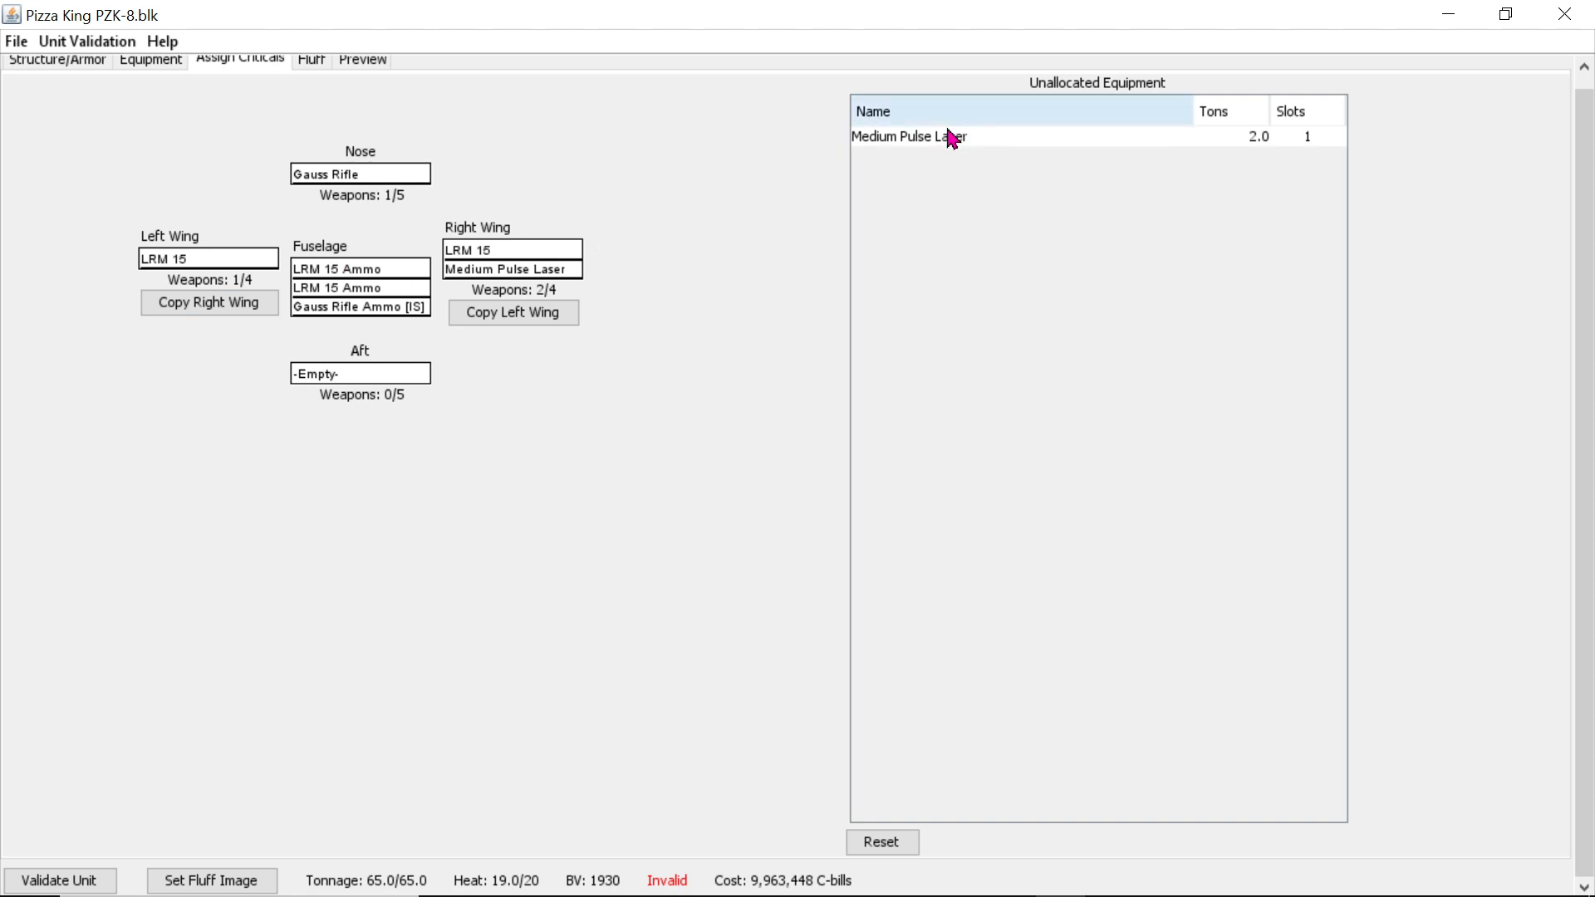
drag(942, 149, 349, 189)
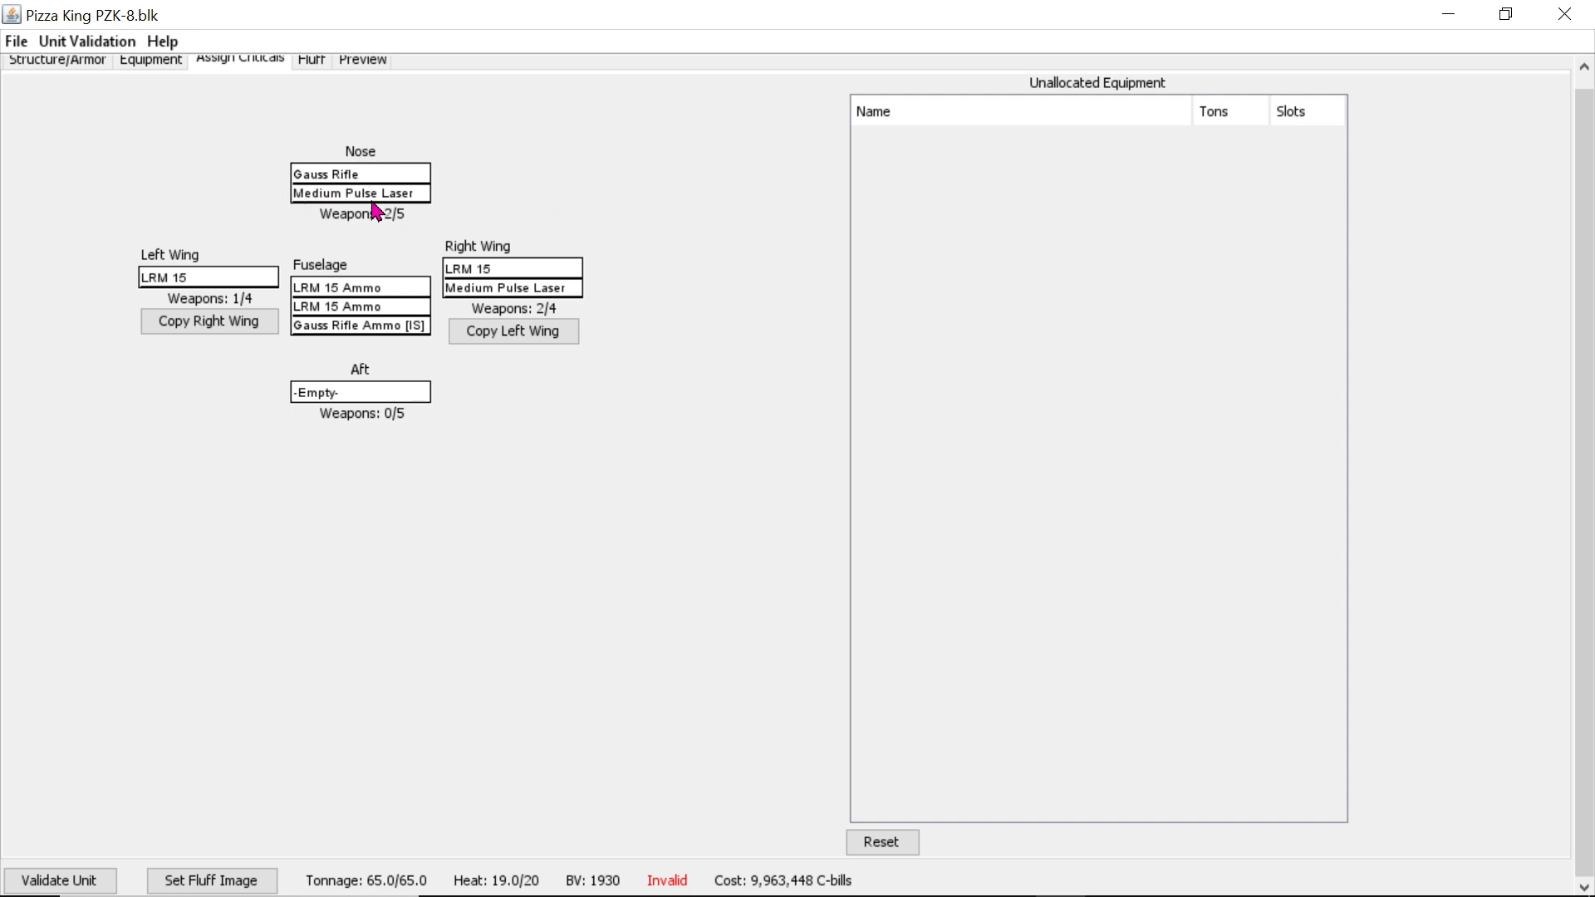
click(103, 877)
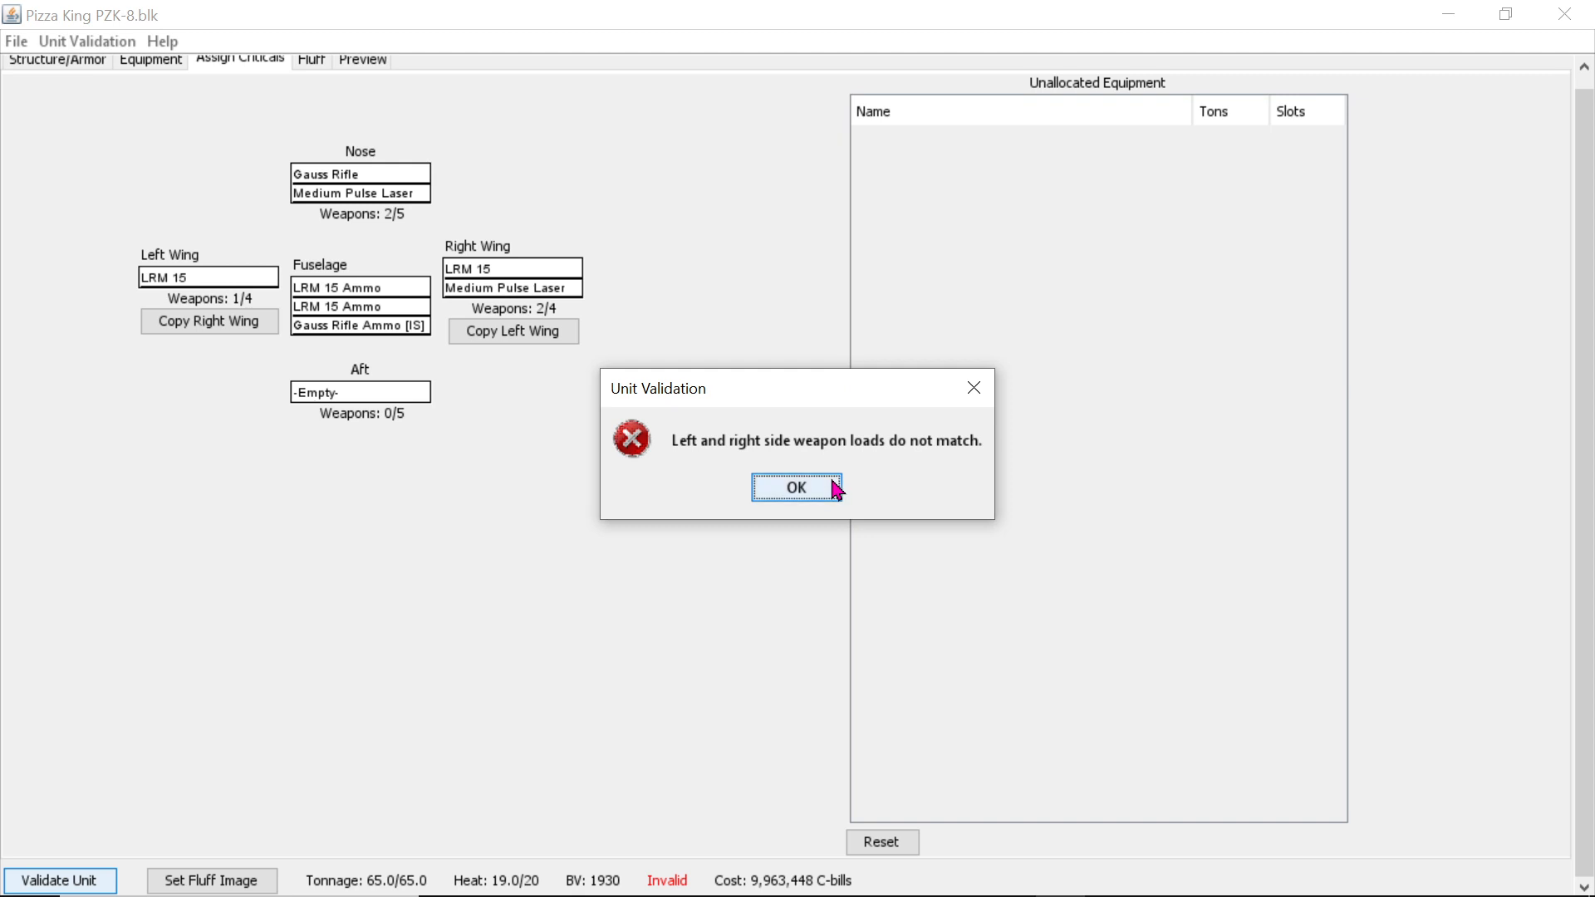
click(796, 488)
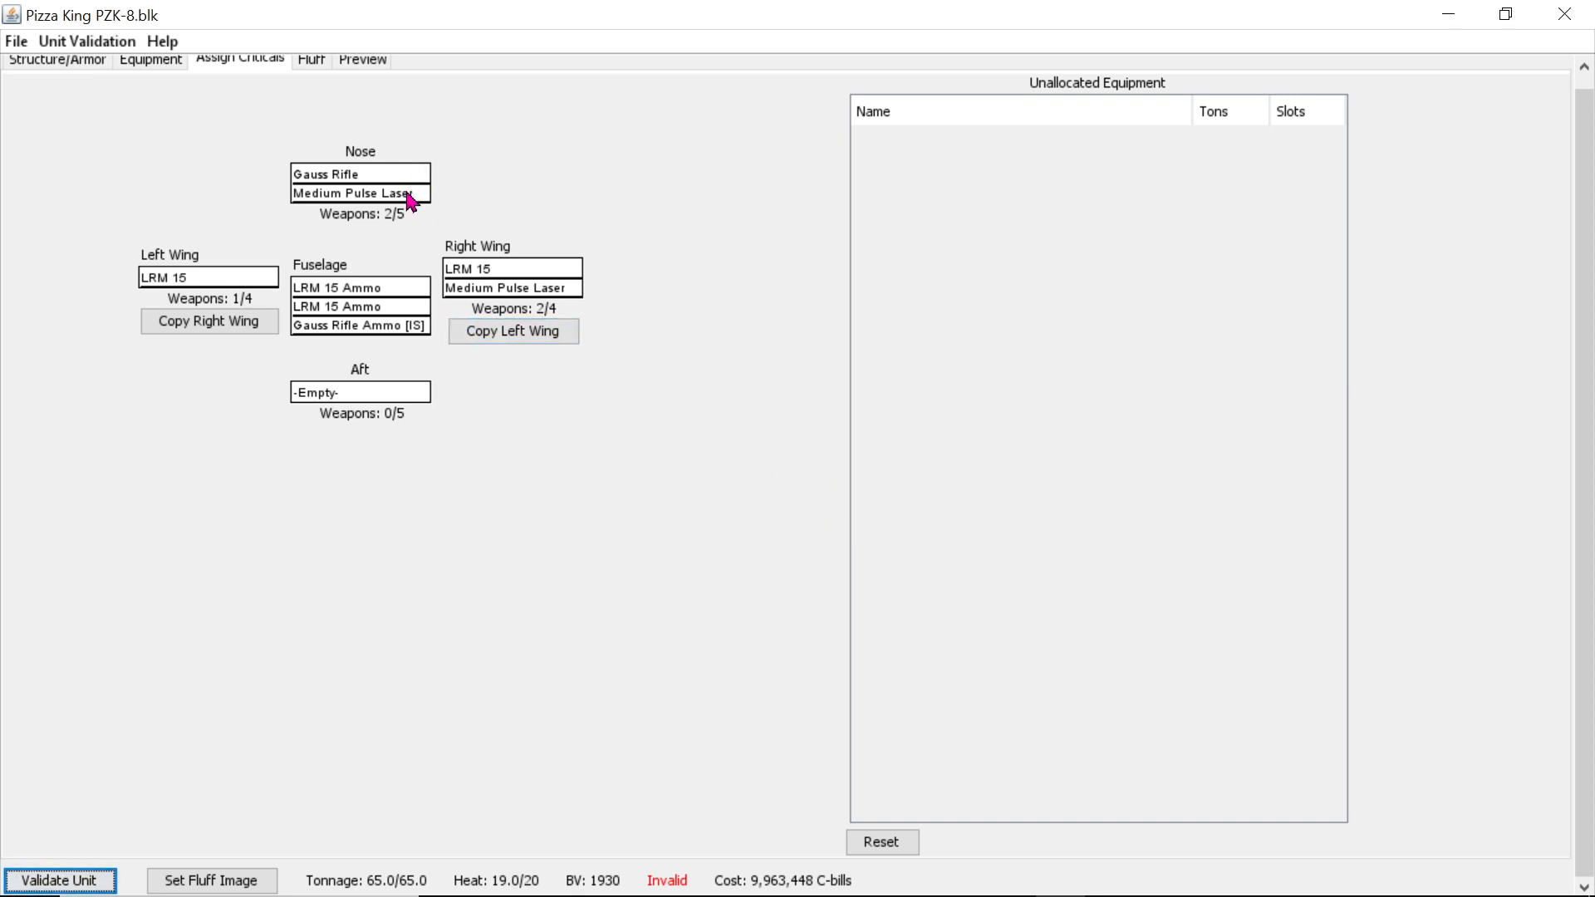
Step: Move the Medium Pulse Laser from the nose to the left wing and validate the unit again
drag(410, 194, 168, 282)
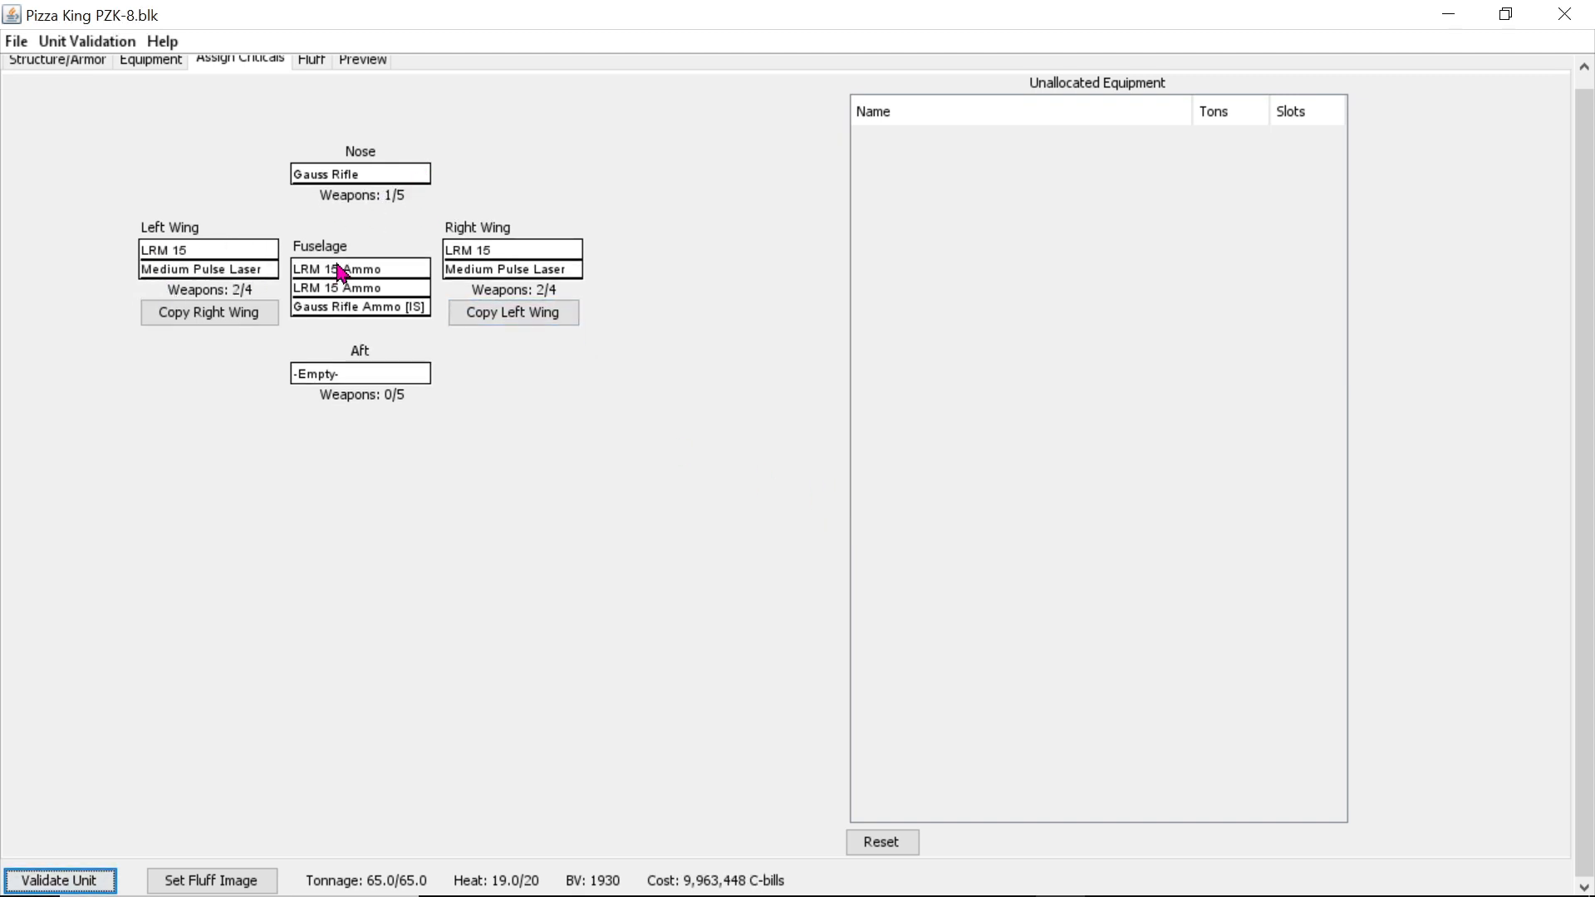
click(83, 878)
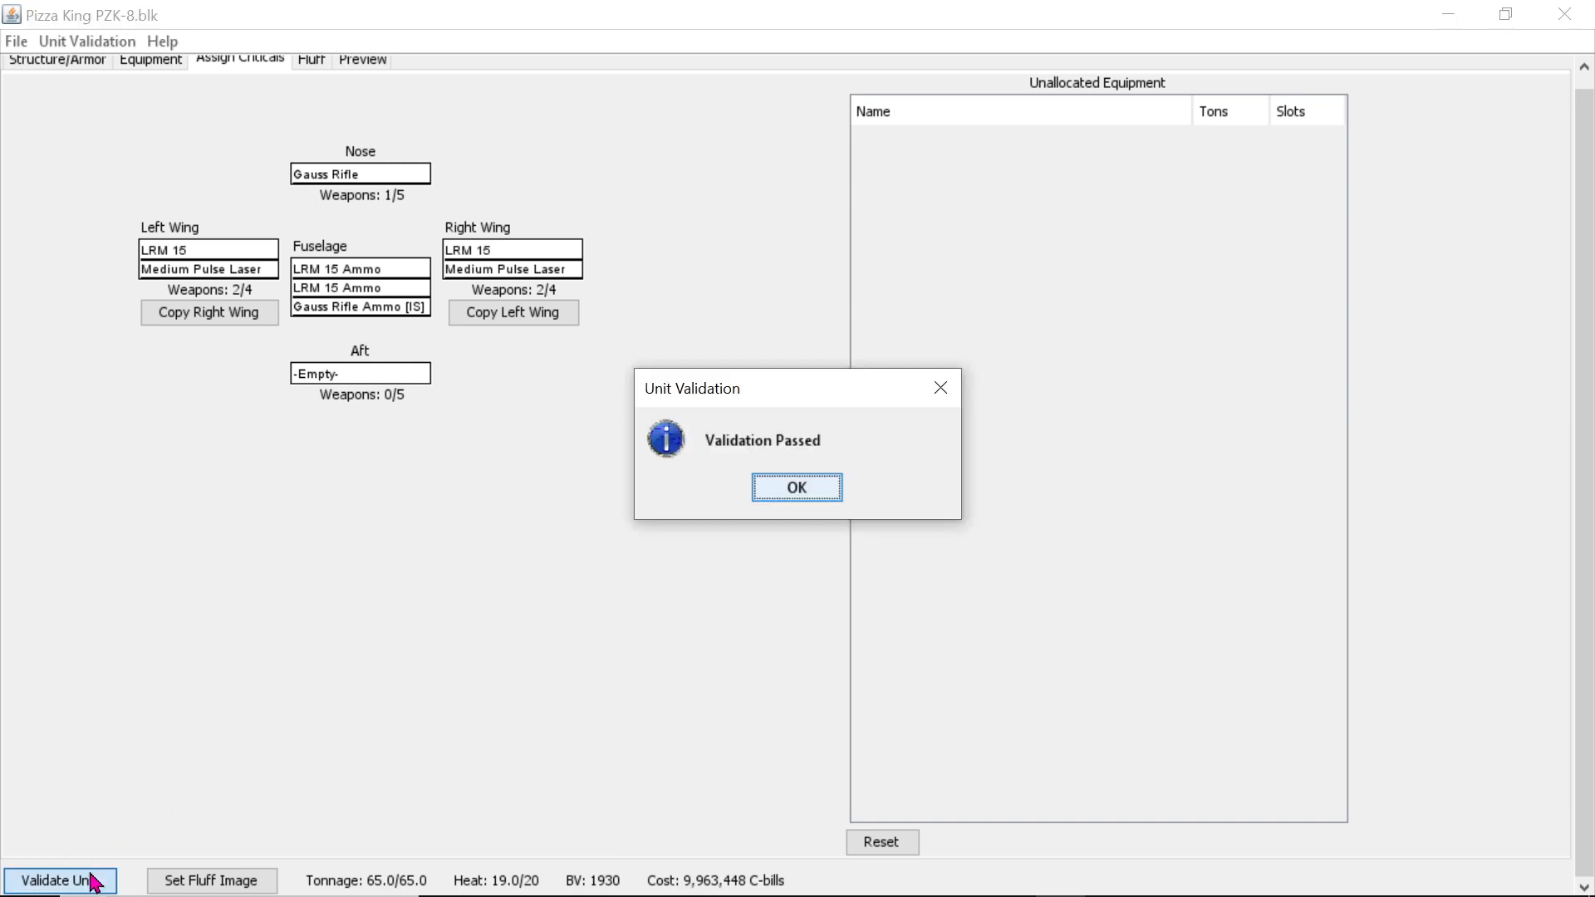
click(780, 490)
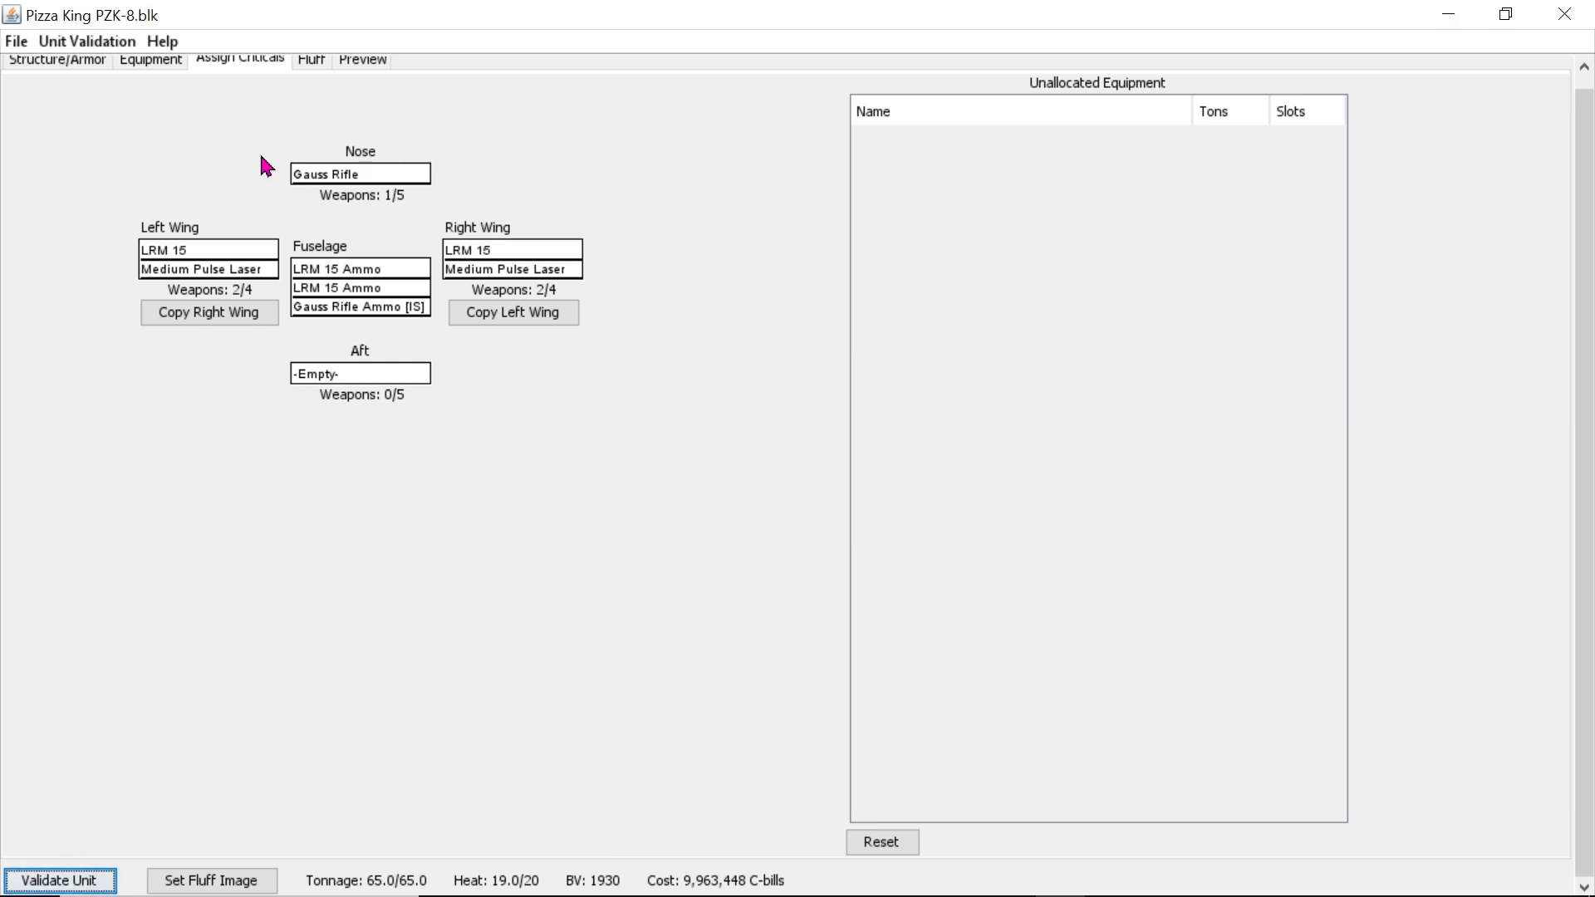
Step: Look over the fluff fields and the unit's preview summary, and return to the structure and armor settings
click(324, 70)
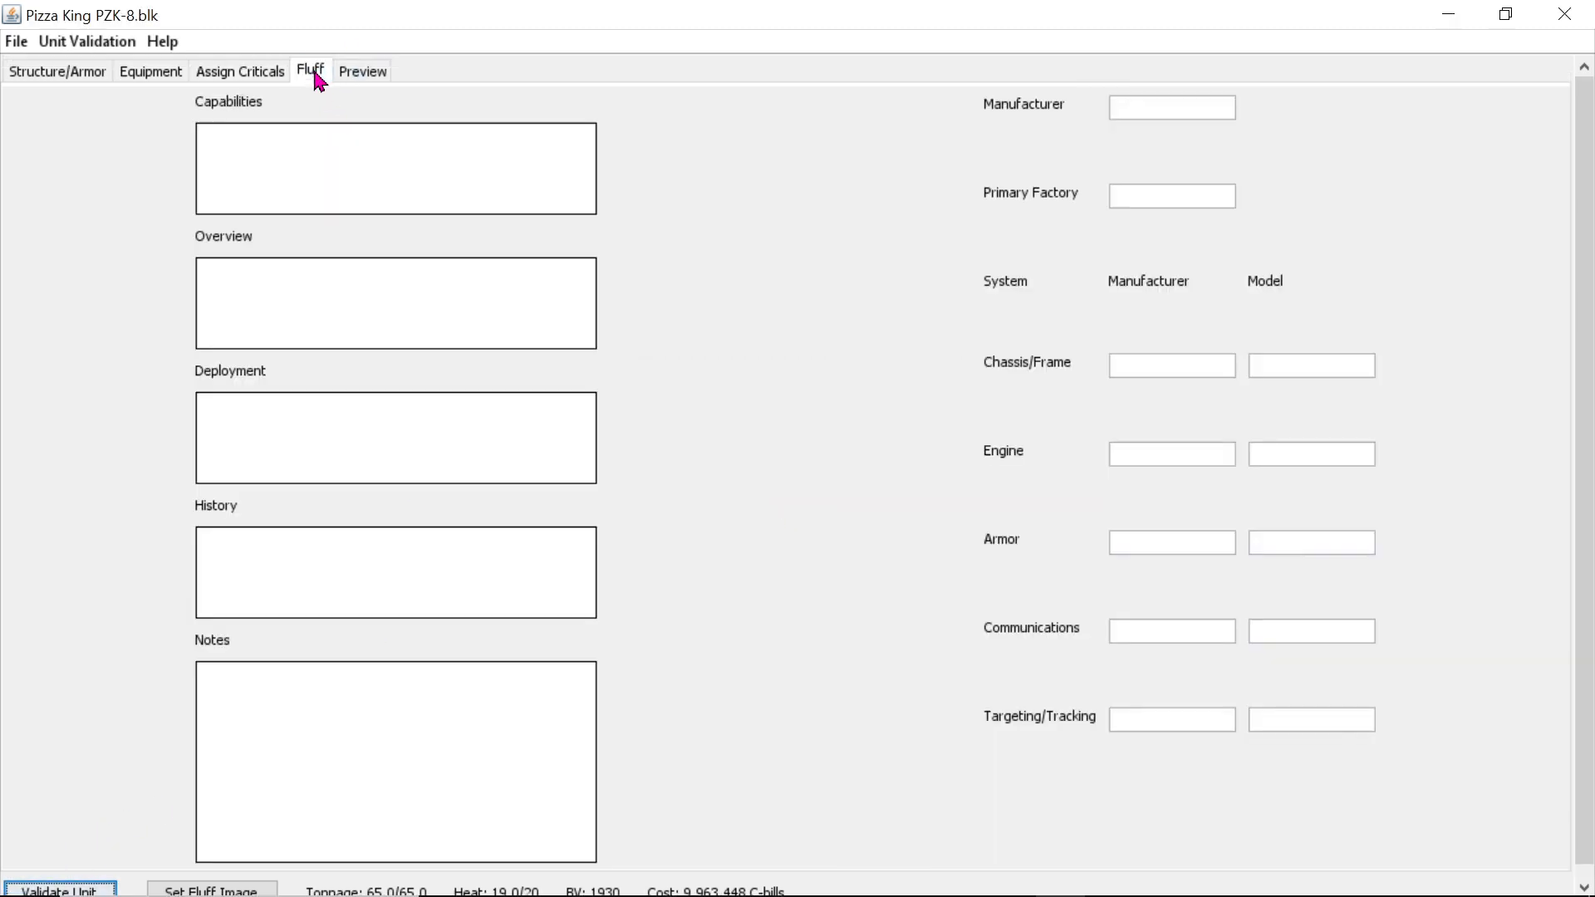
click(368, 72)
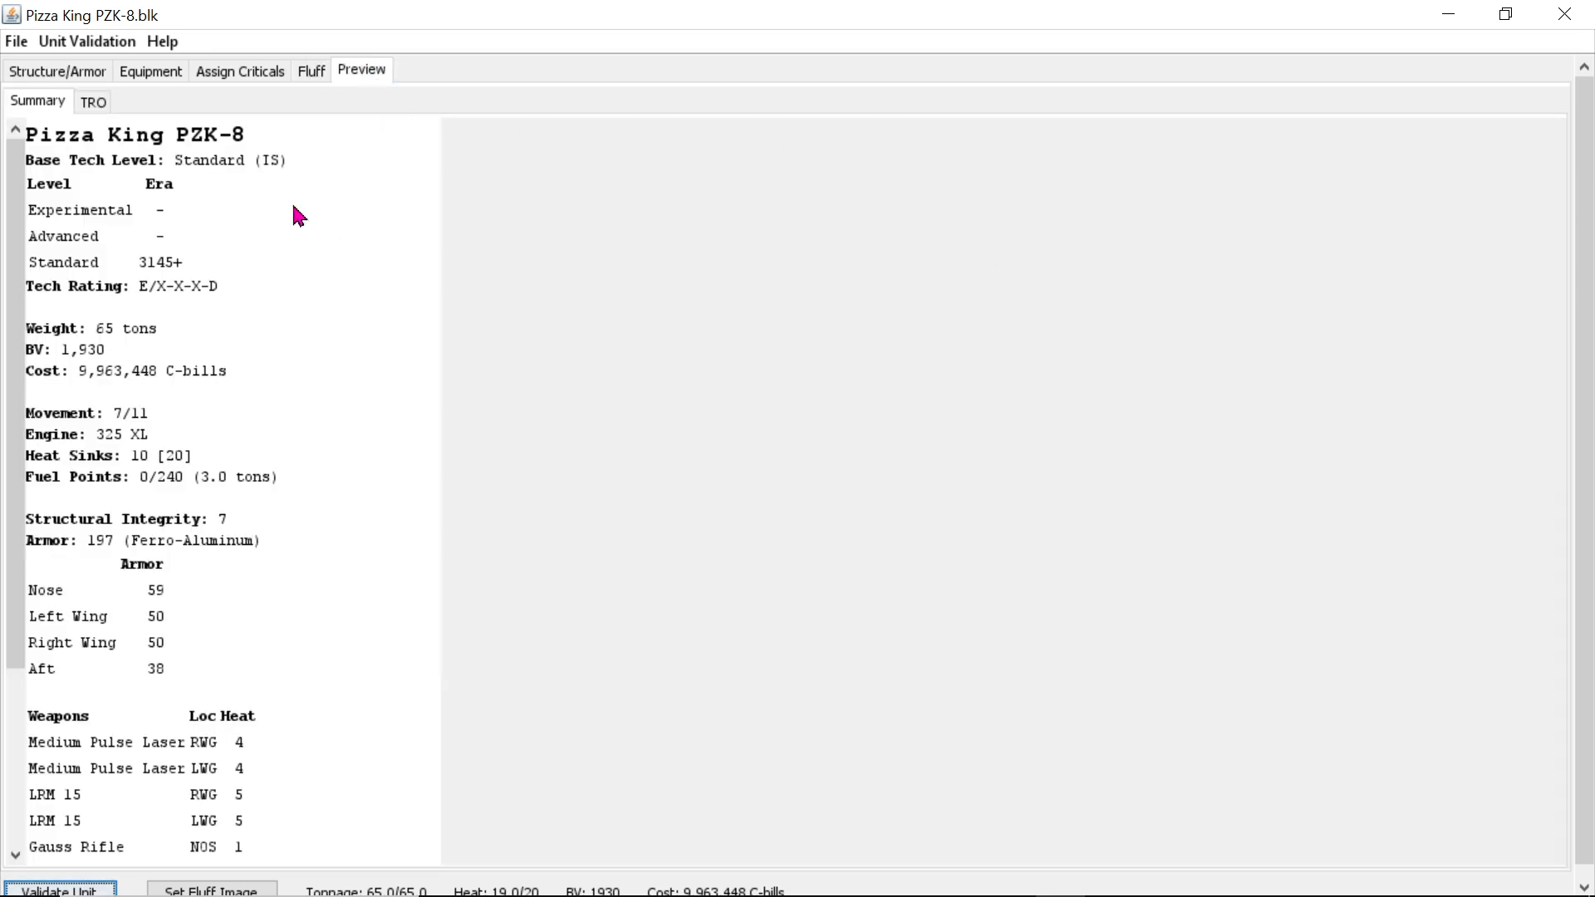
click(50, 71)
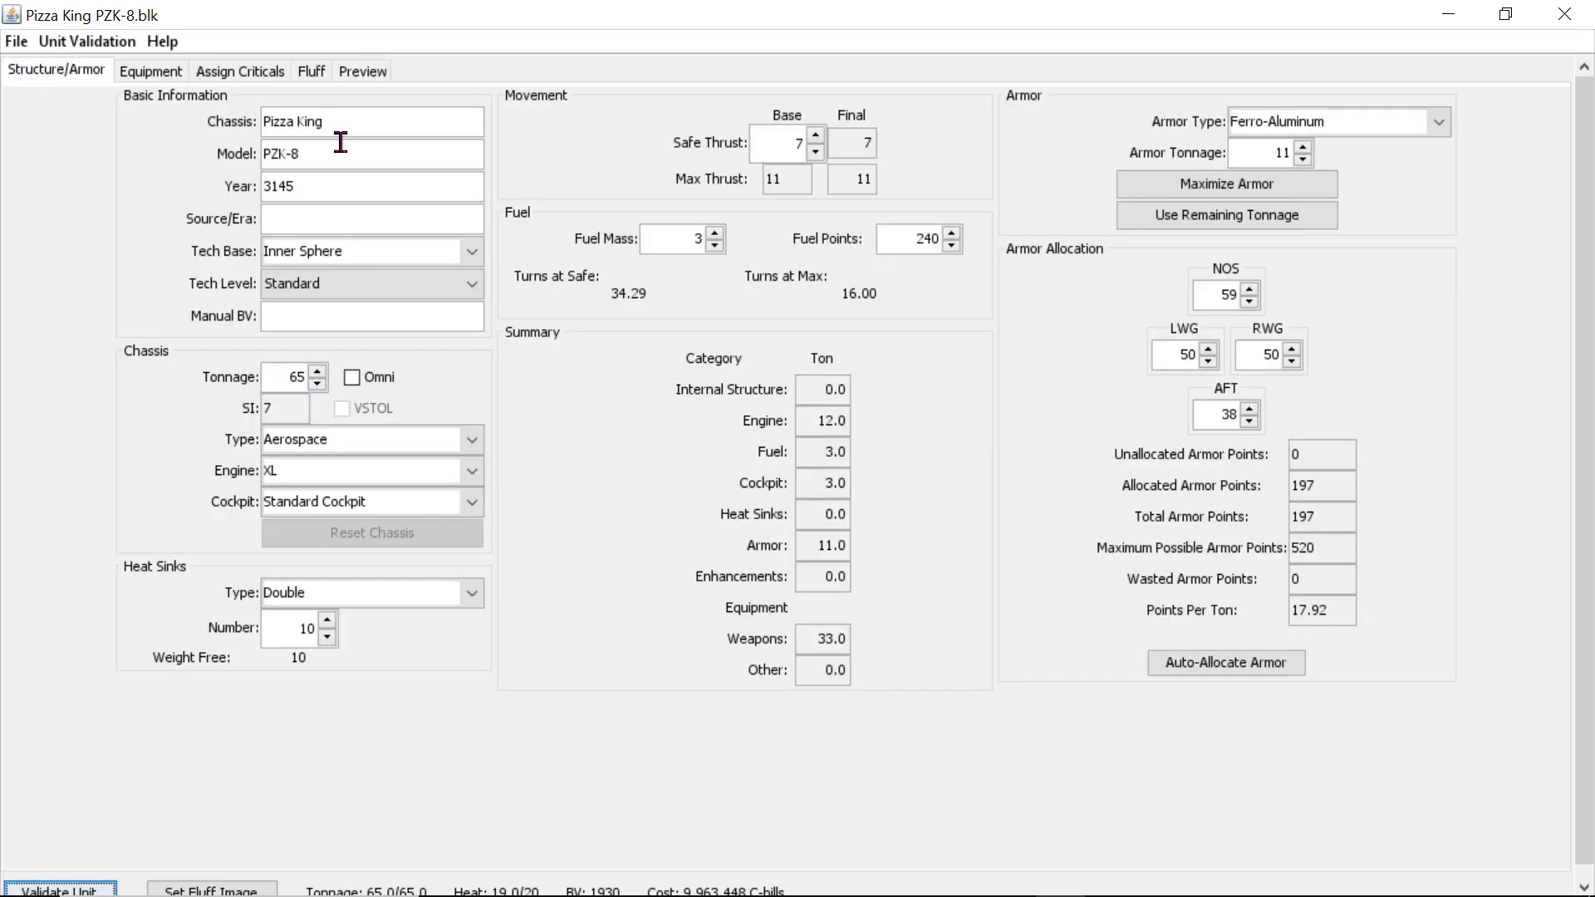
Step: Try to export the current unit to PDF in the Custom Mechs folder under Battletech's Record Sheets
click(15, 41)
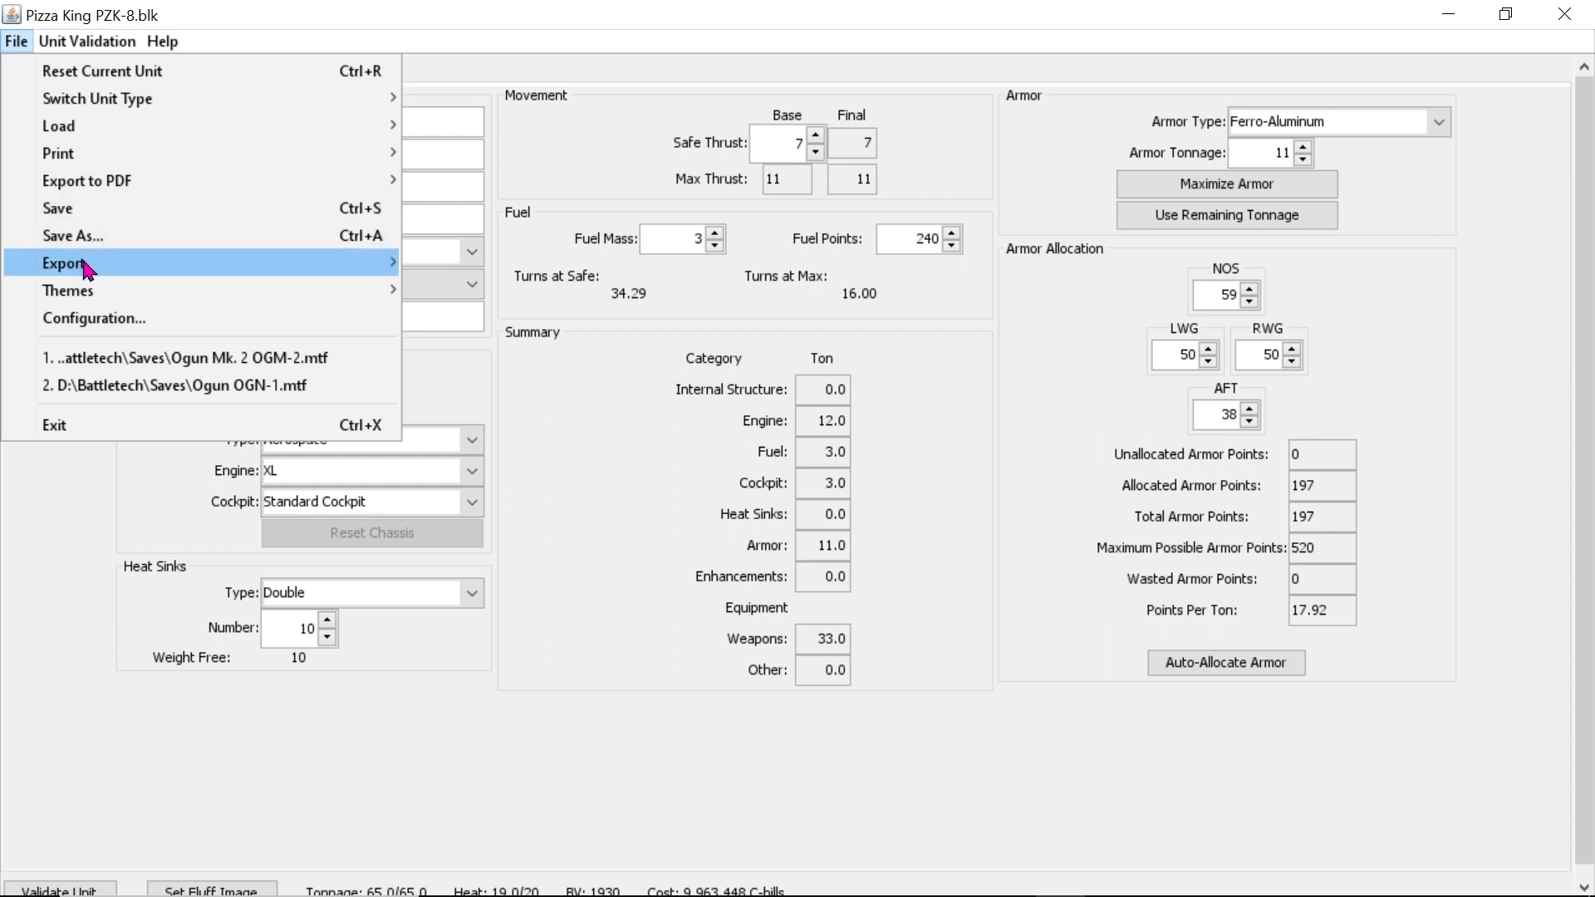
mouse_move(226, 276)
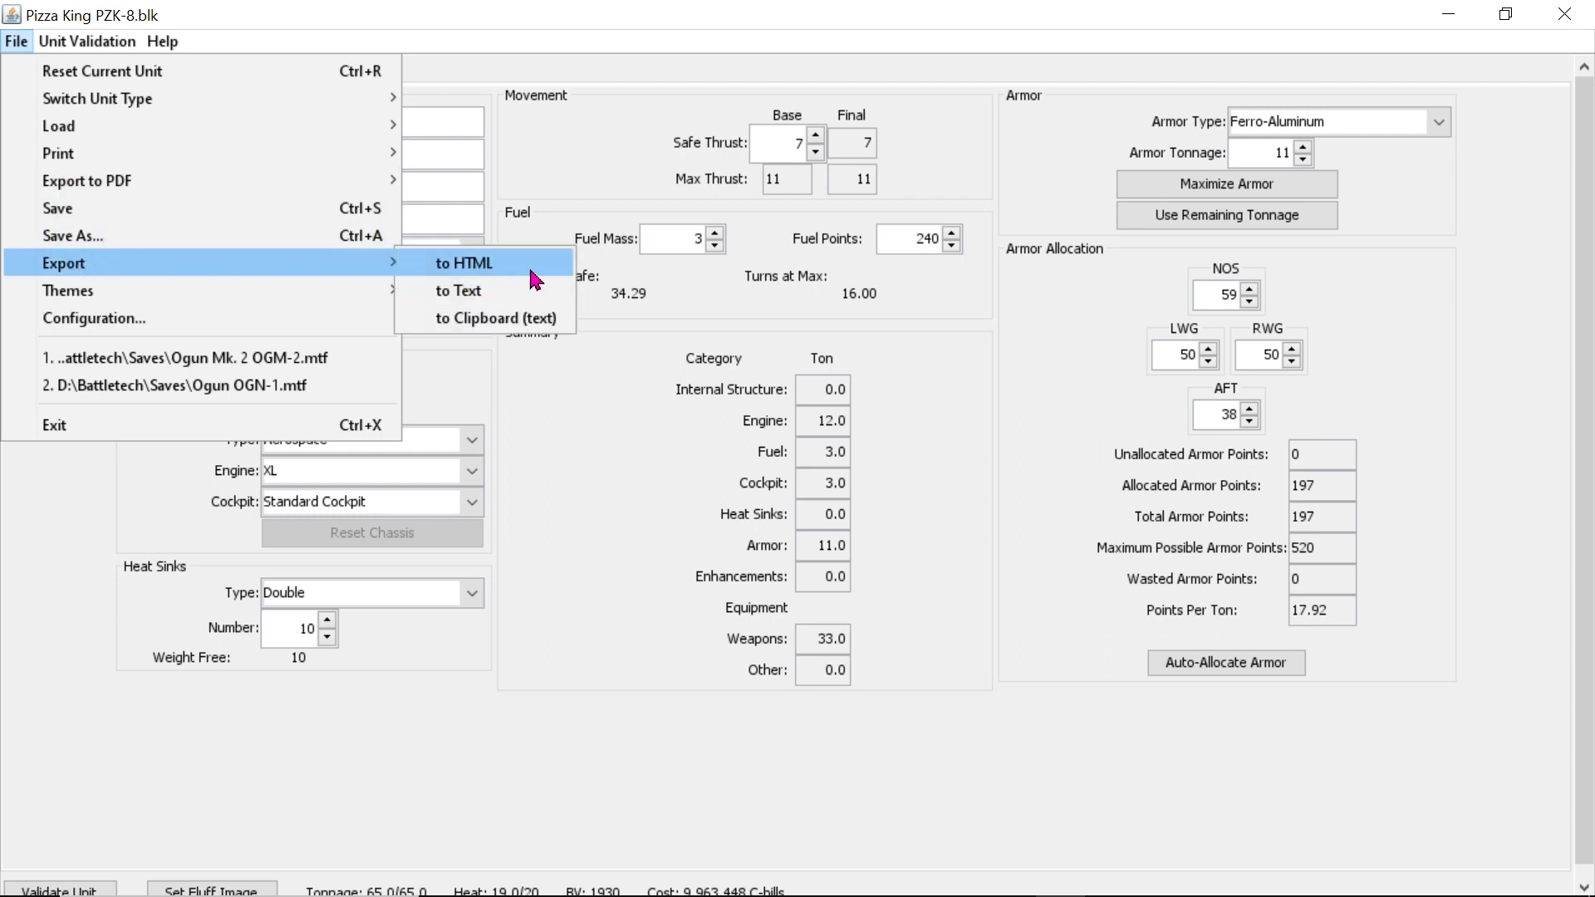
mouse_move(239, 183)
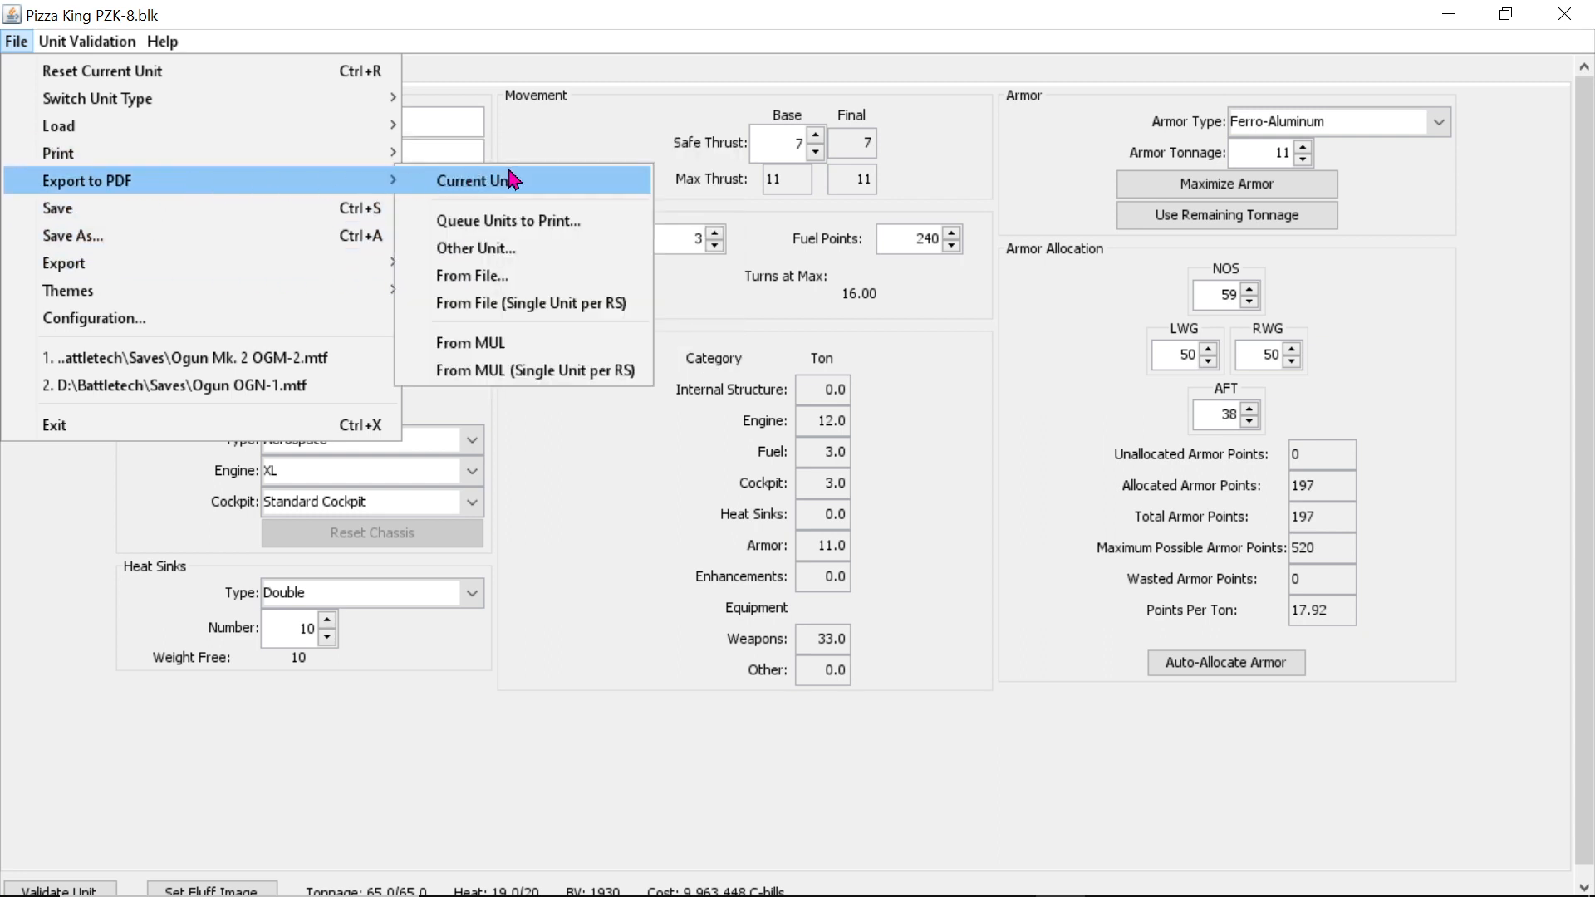
click(591, 187)
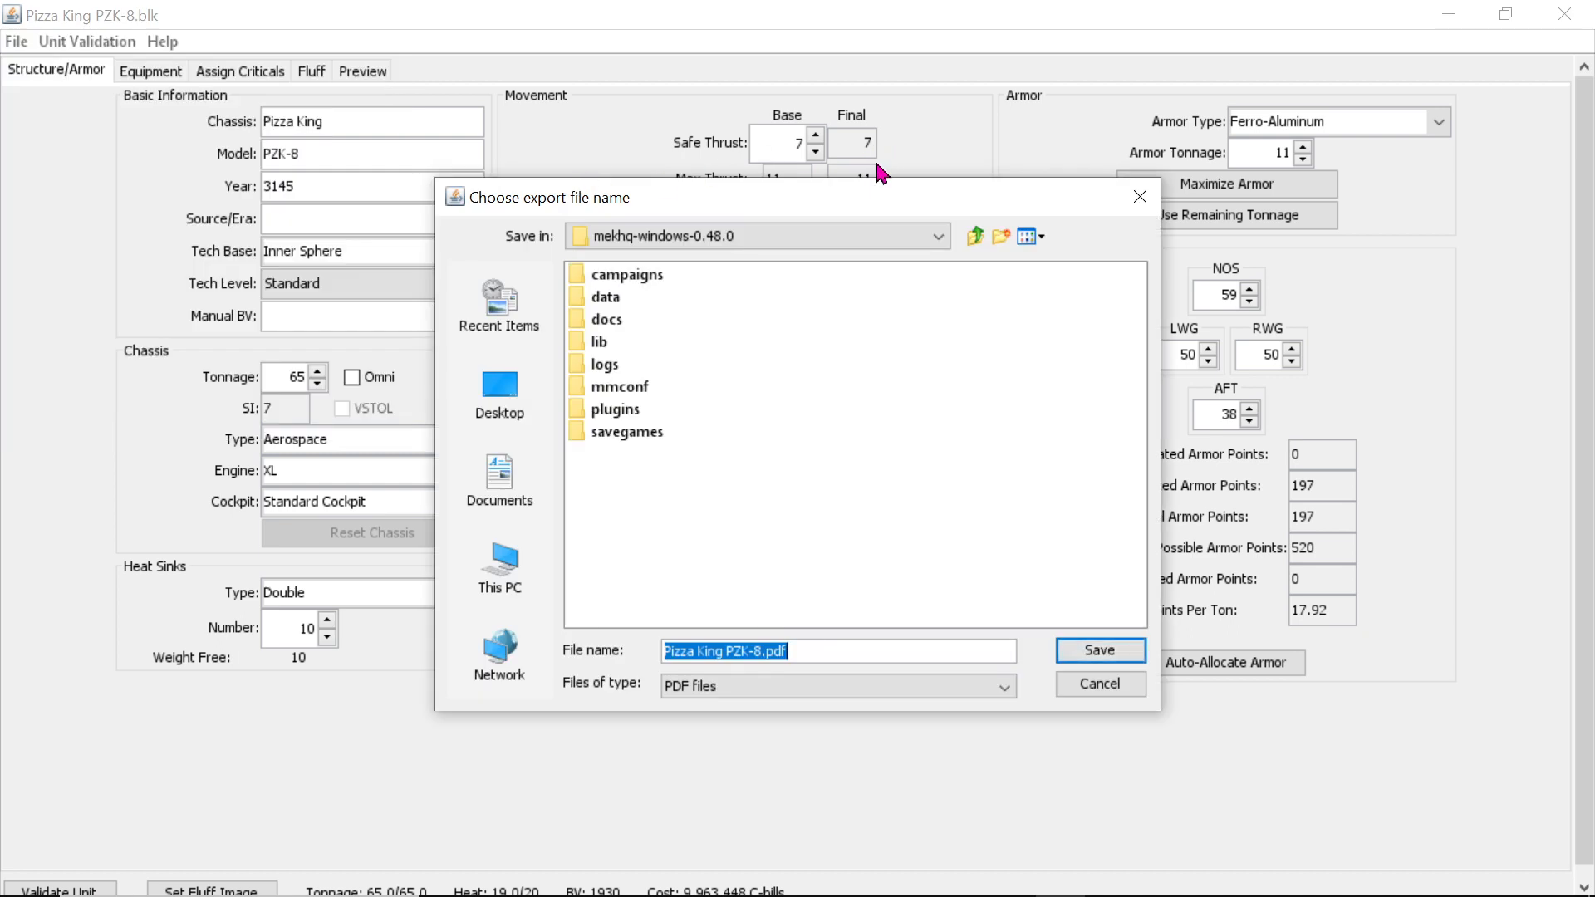
click(869, 234)
scroll(830, 316, up, 2)
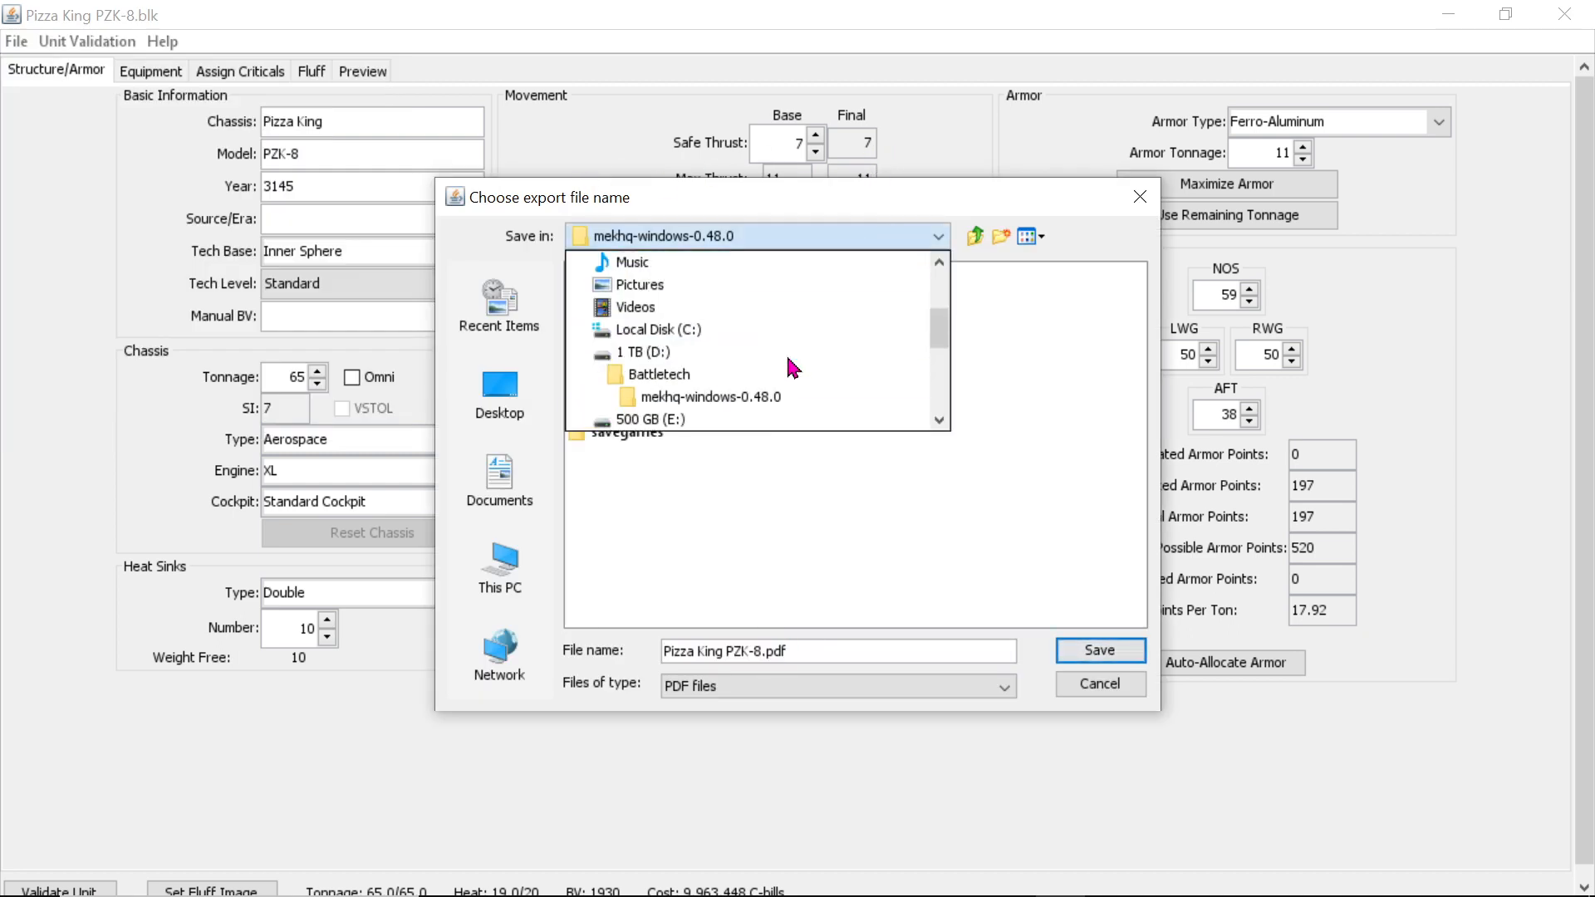
click(775, 378)
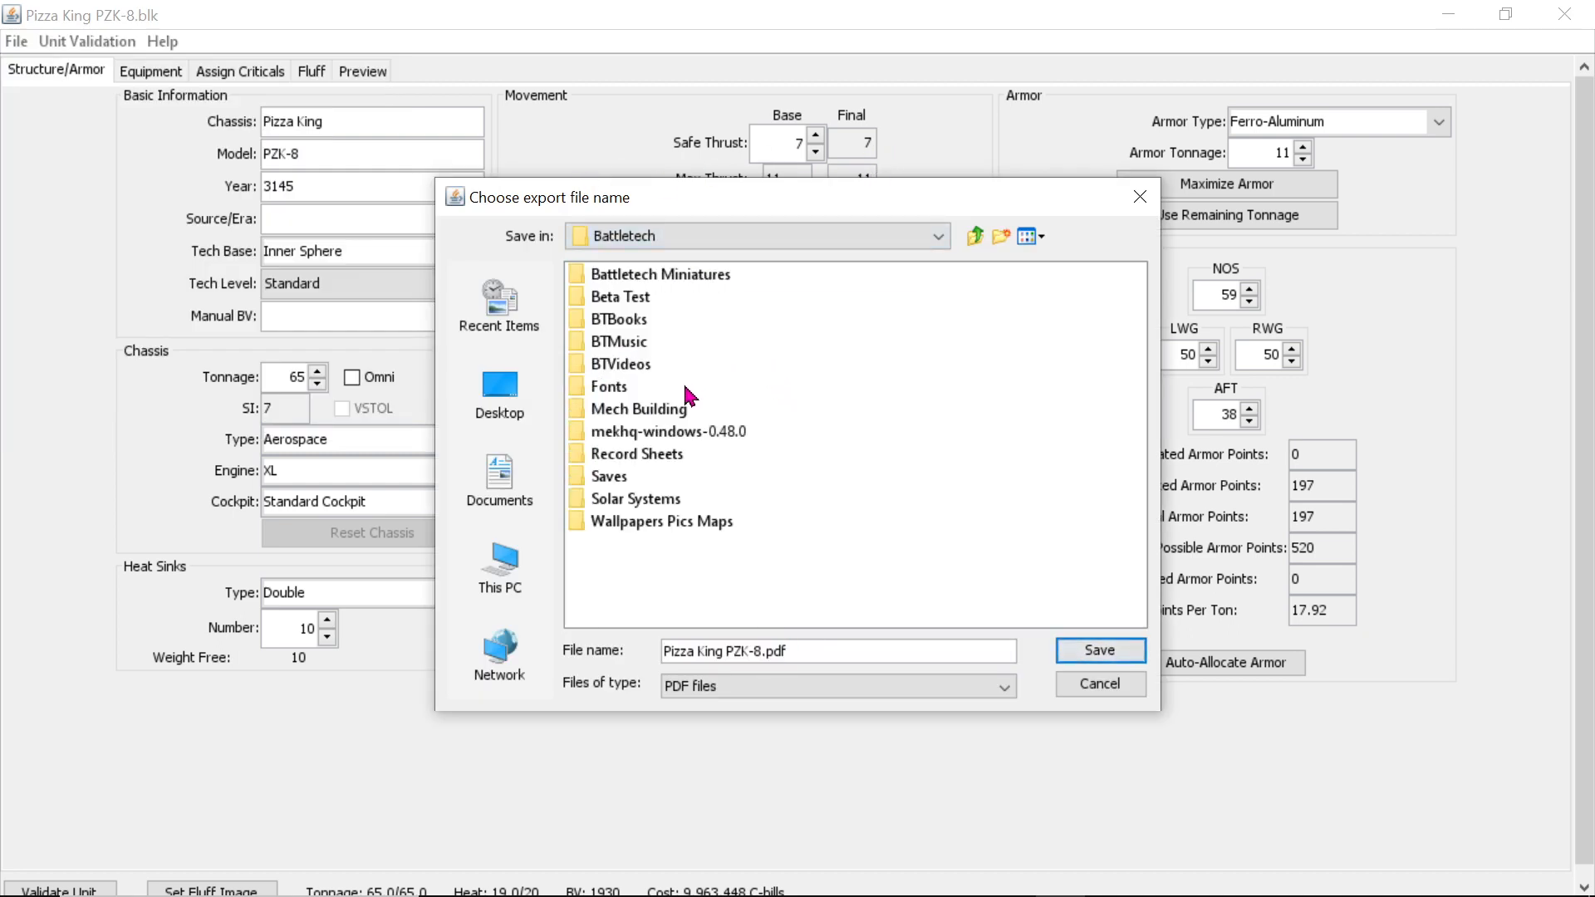
click(679, 411)
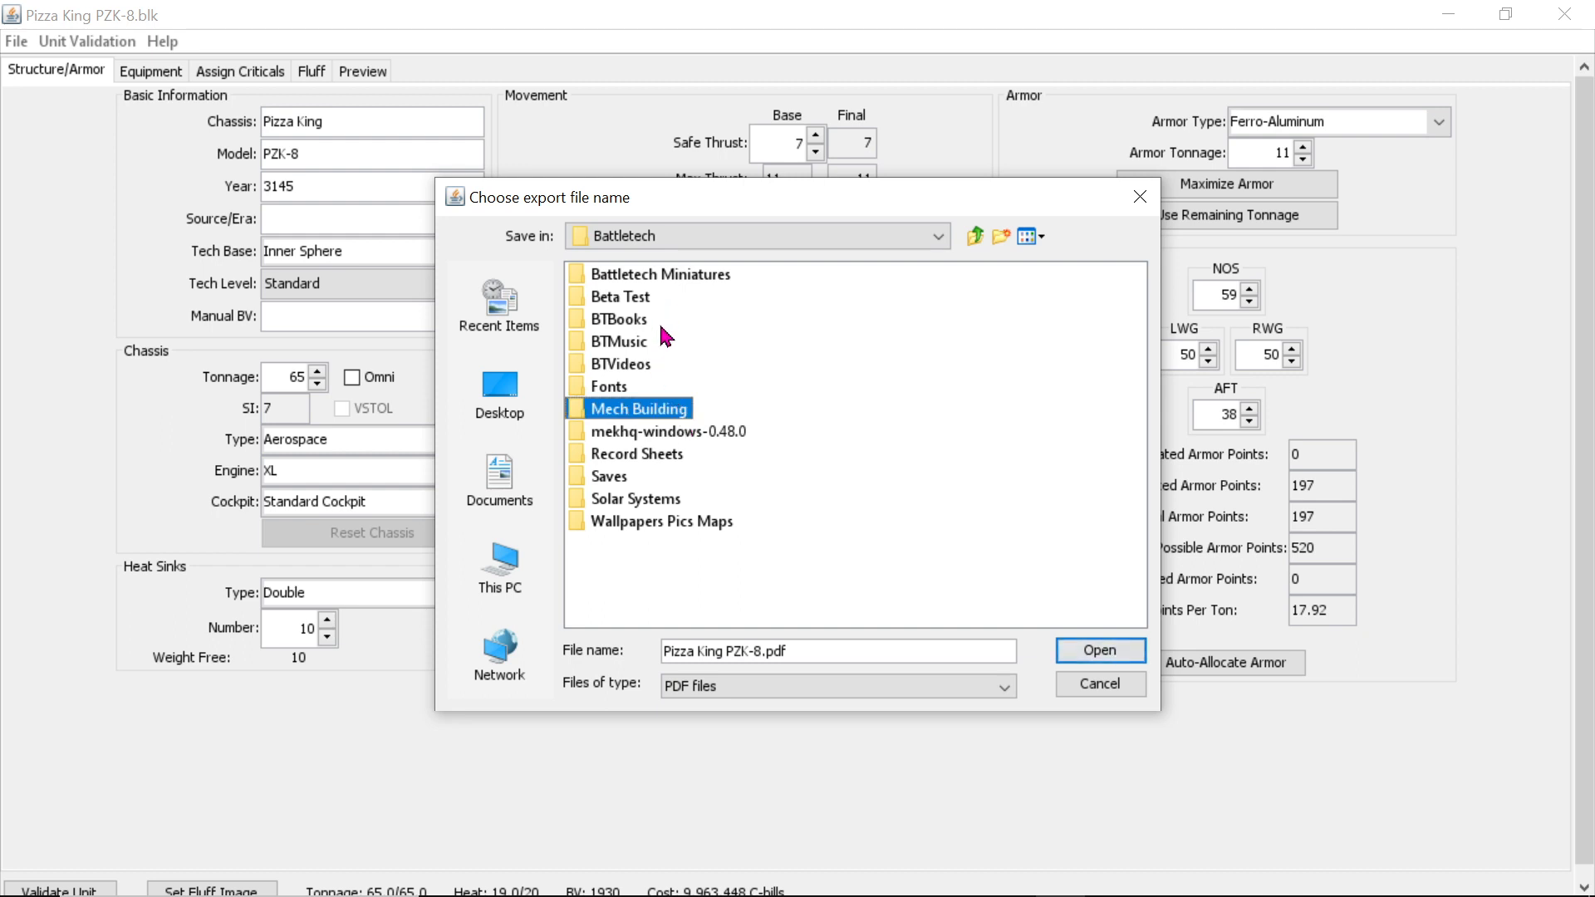
click(652, 454)
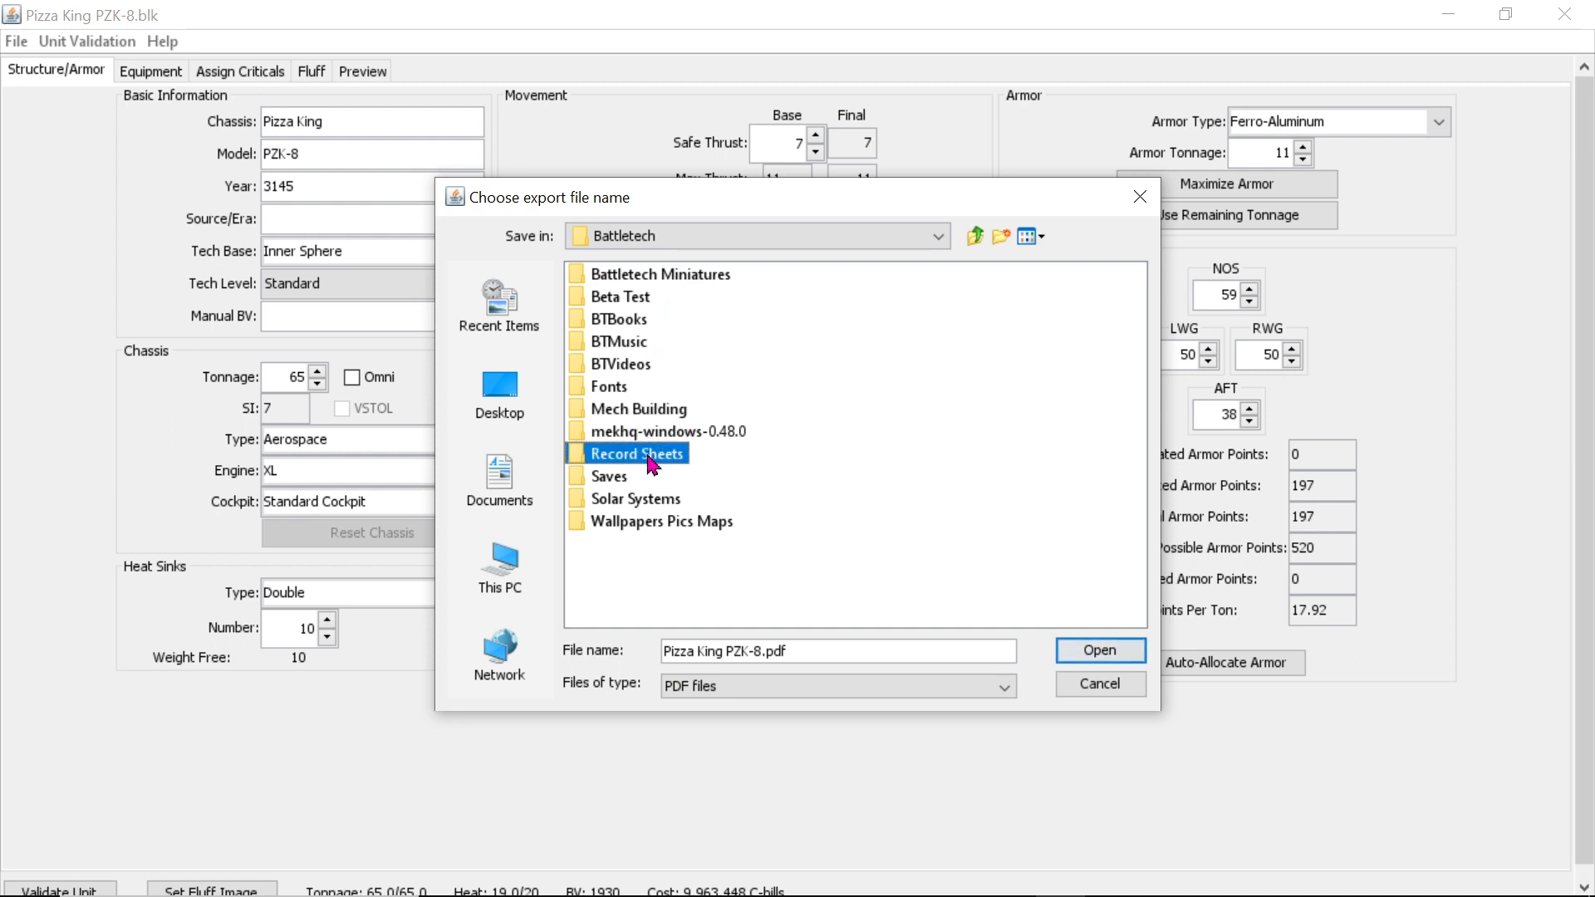
double_click(653, 454)
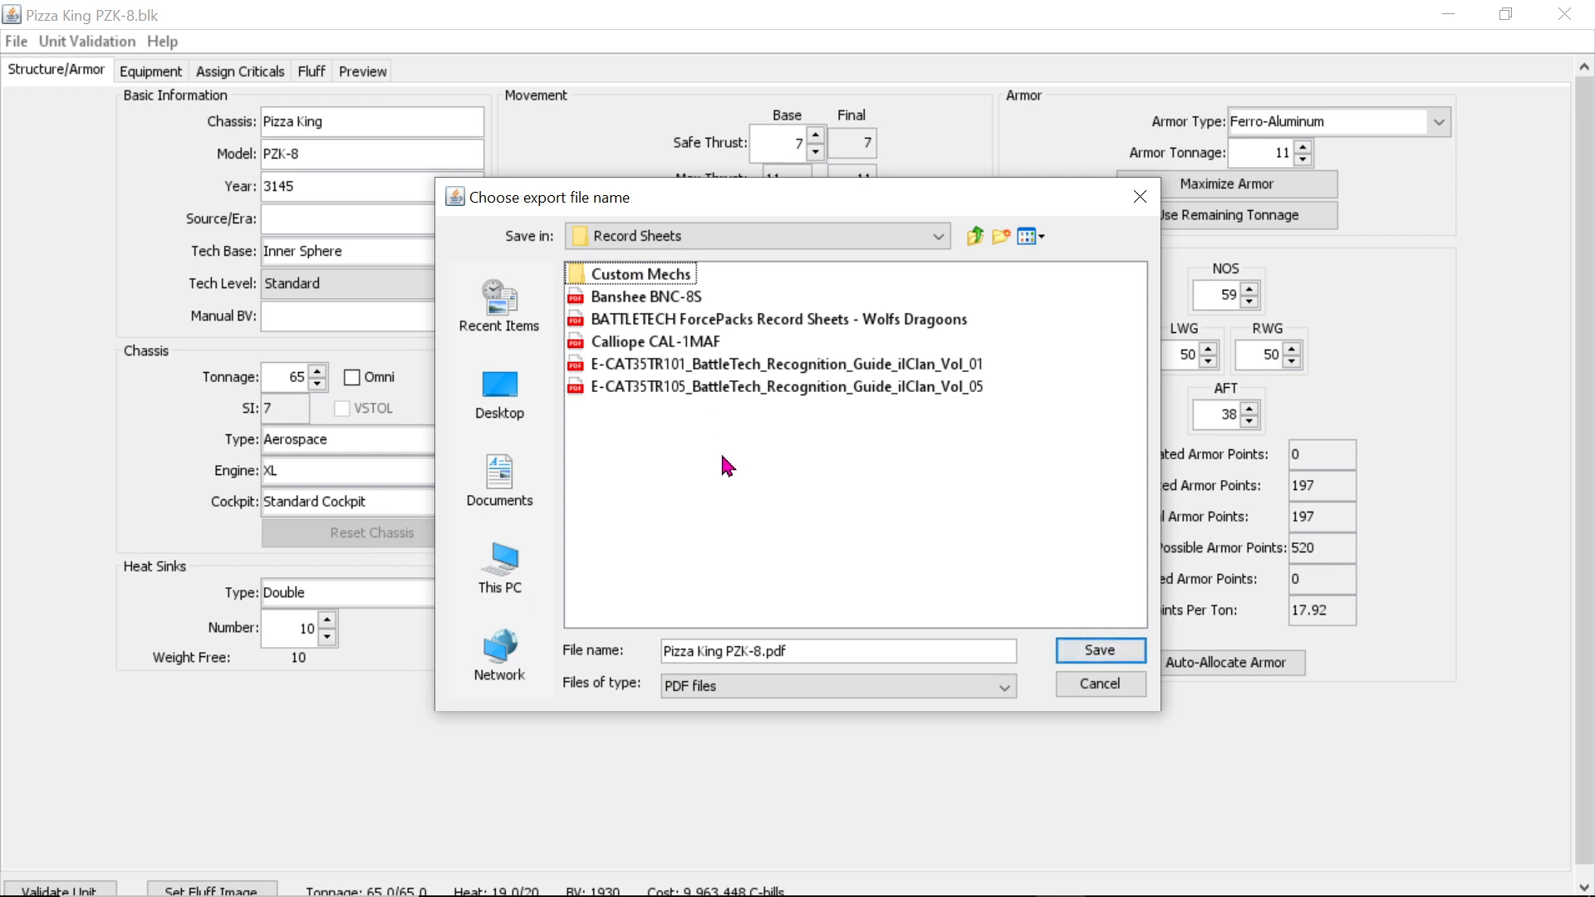
double_click(587, 273)
click(1115, 648)
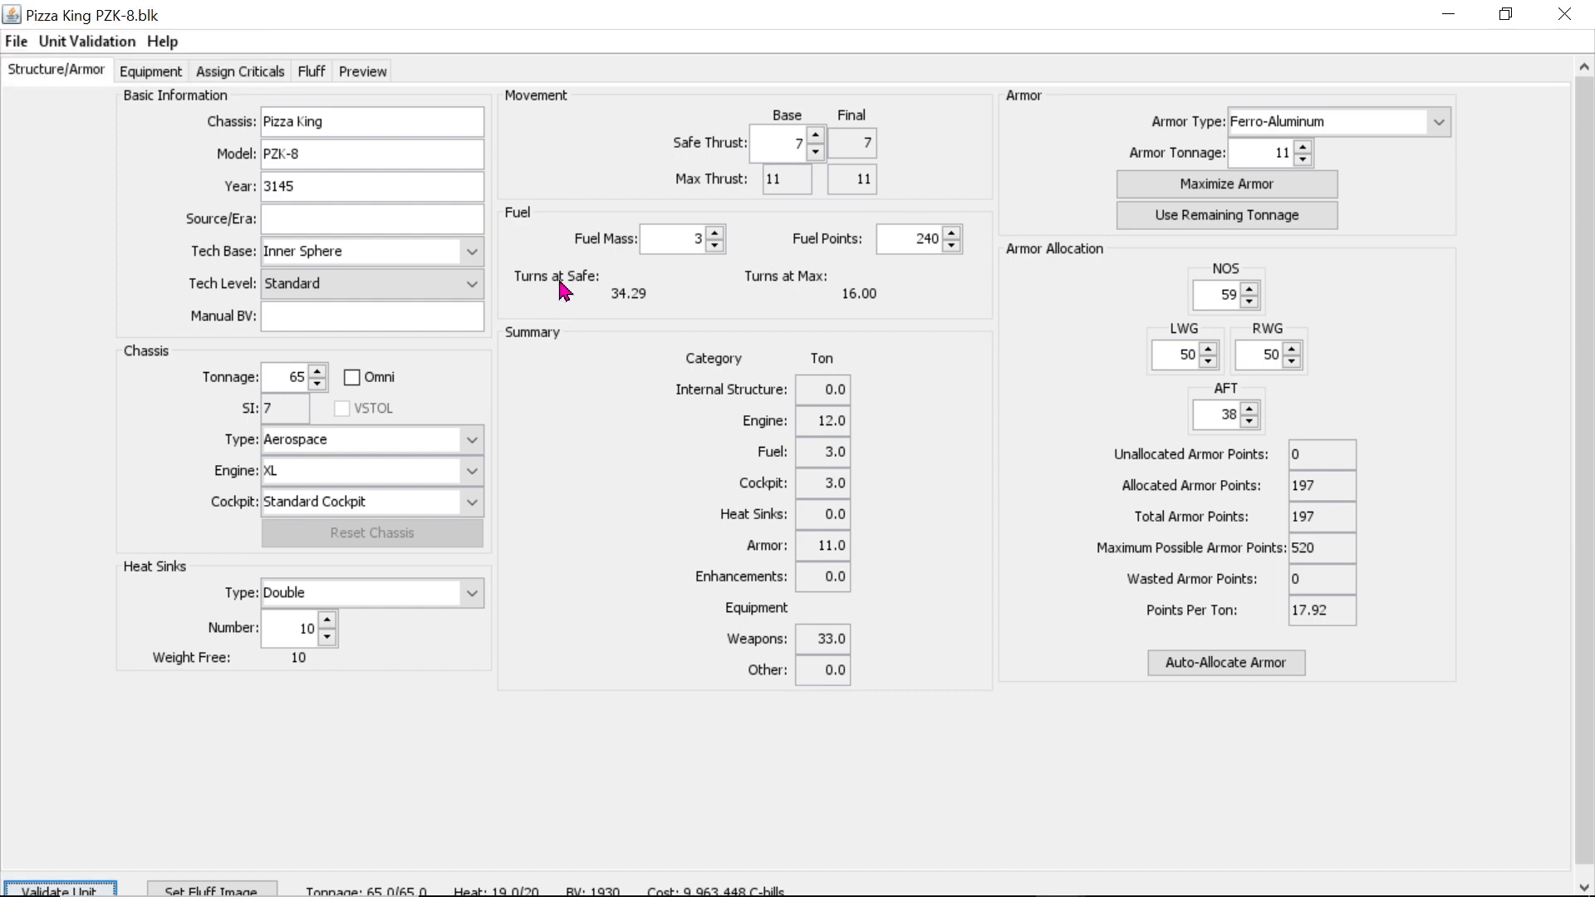
Step: Switch to File Explorer and look for the exported Pizza King PDF in Battletech > Record Sheets > Custom Mechs
click(908, 872)
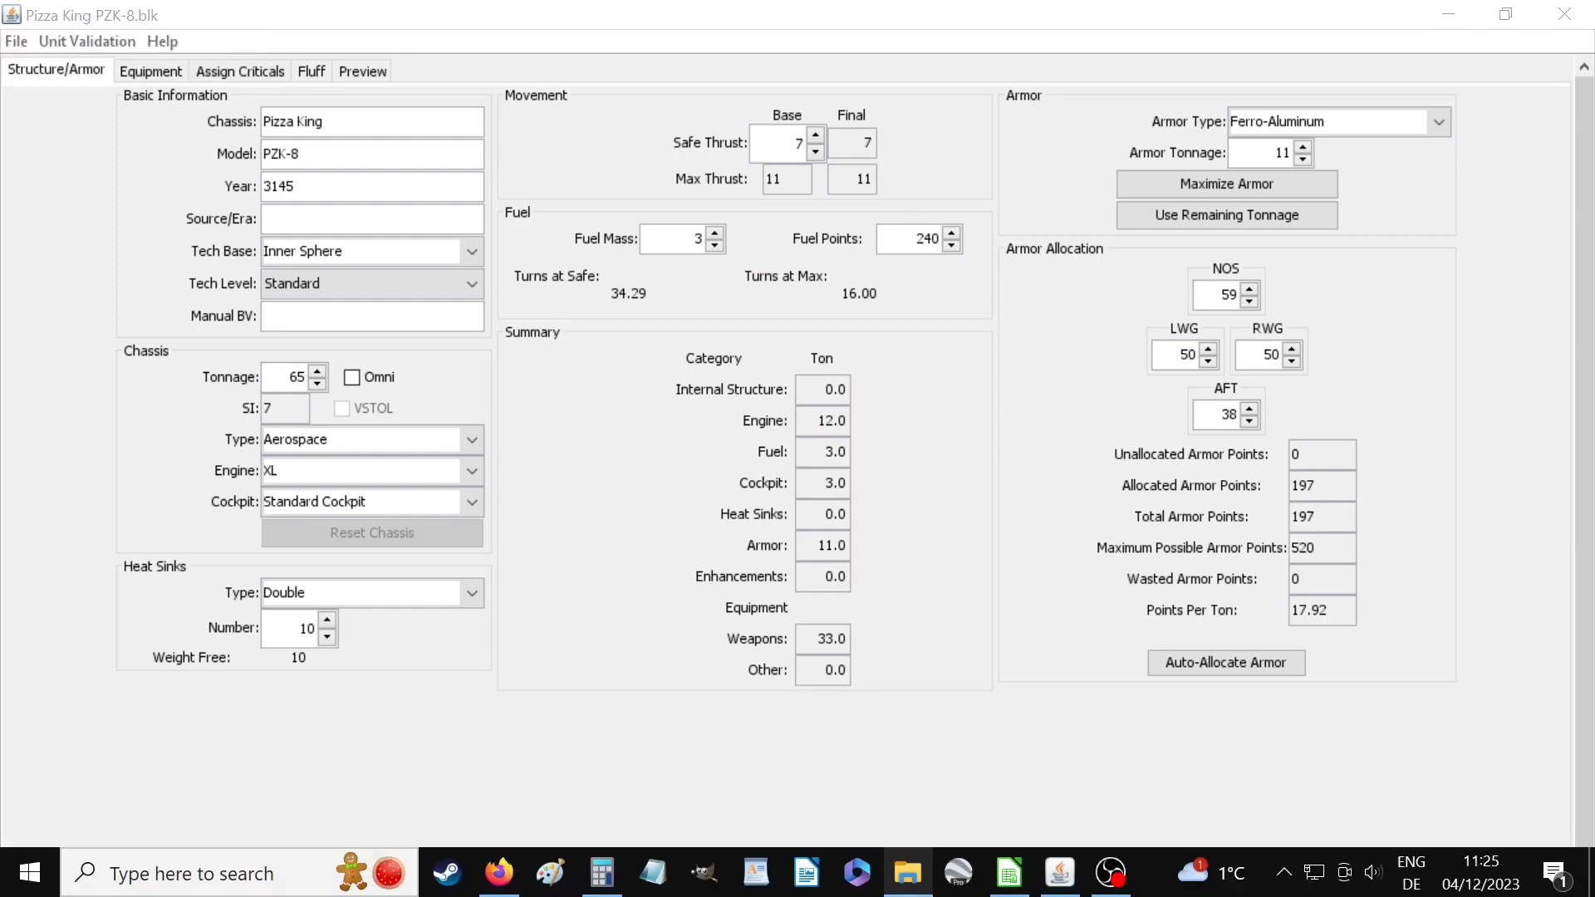
right_click(907, 887)
click(907, 888)
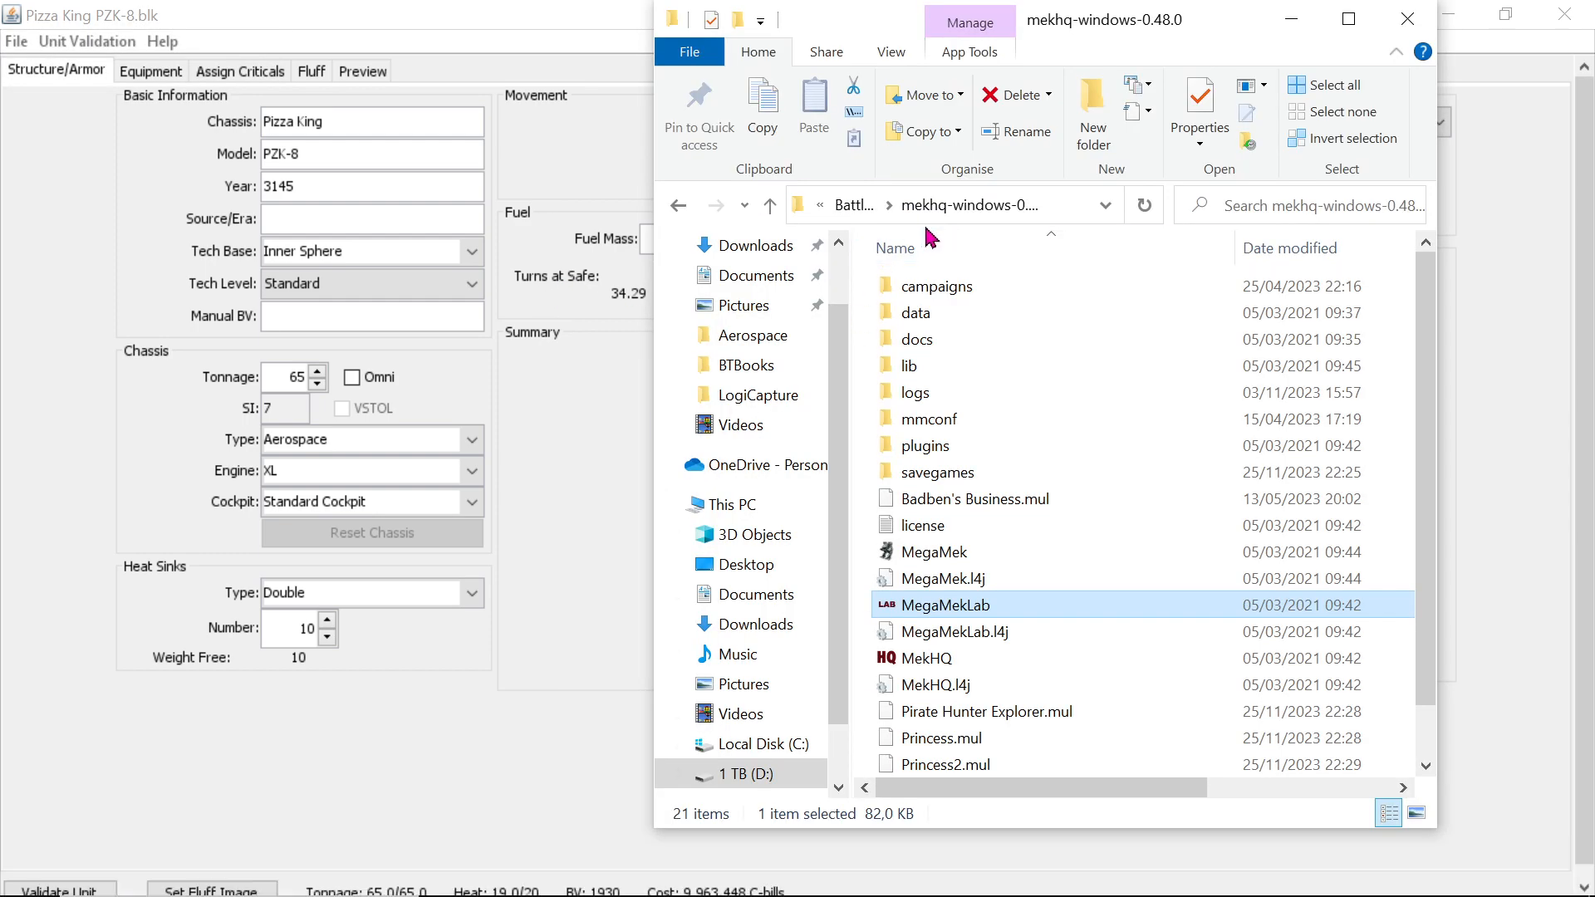
click(849, 204)
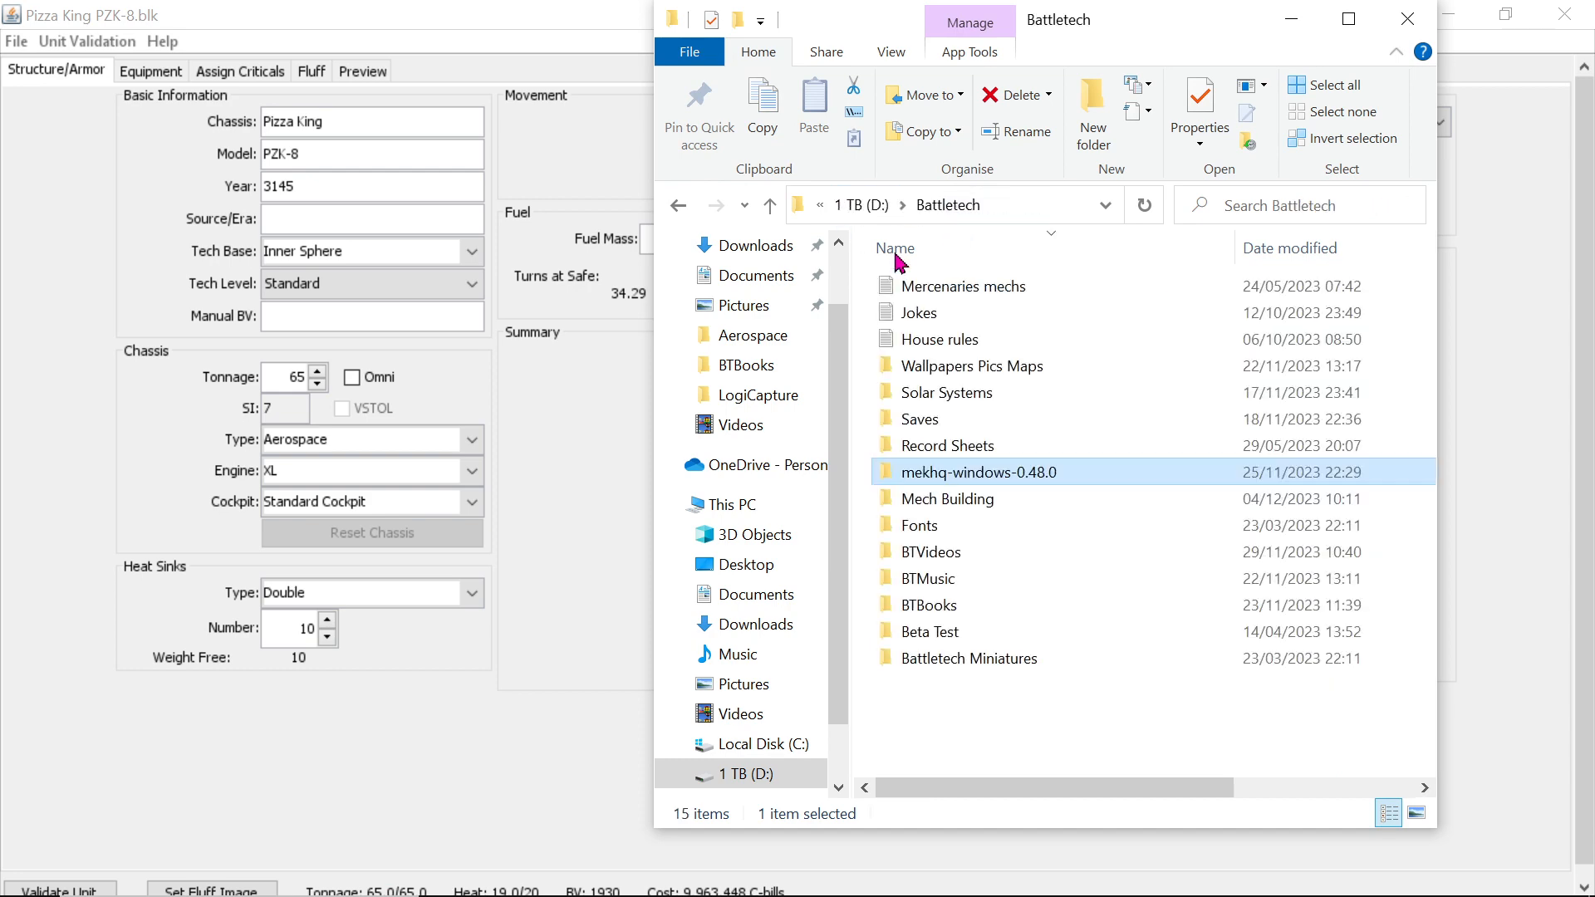
double_click(1023, 450)
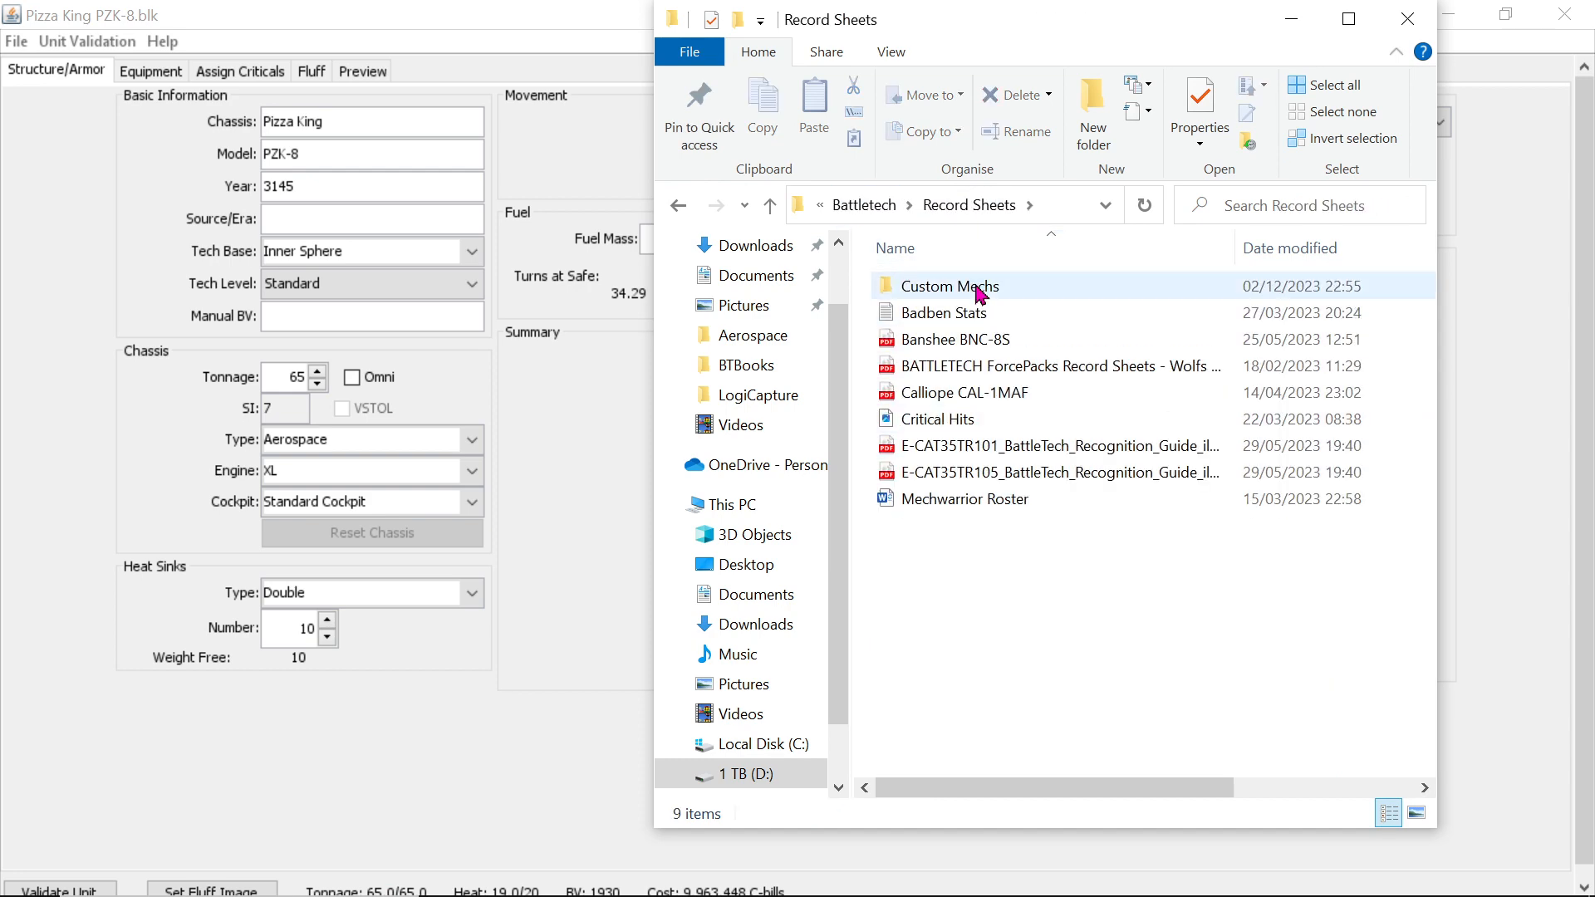
double_click(979, 290)
scroll(1081, 582, down, 1)
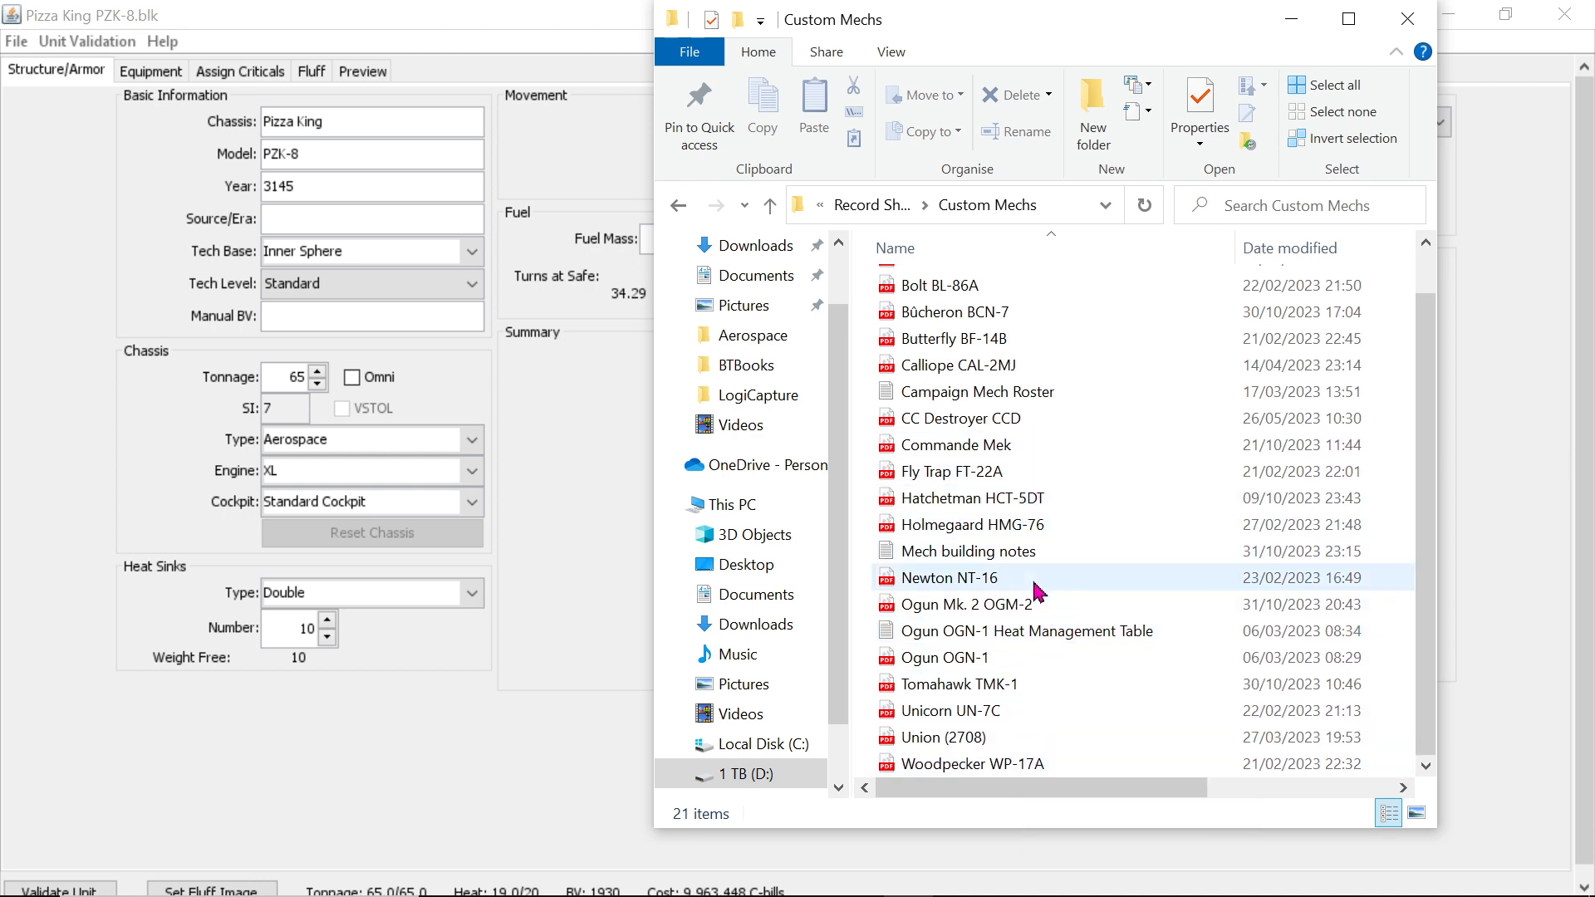
scroll(1039, 592, up, 1)
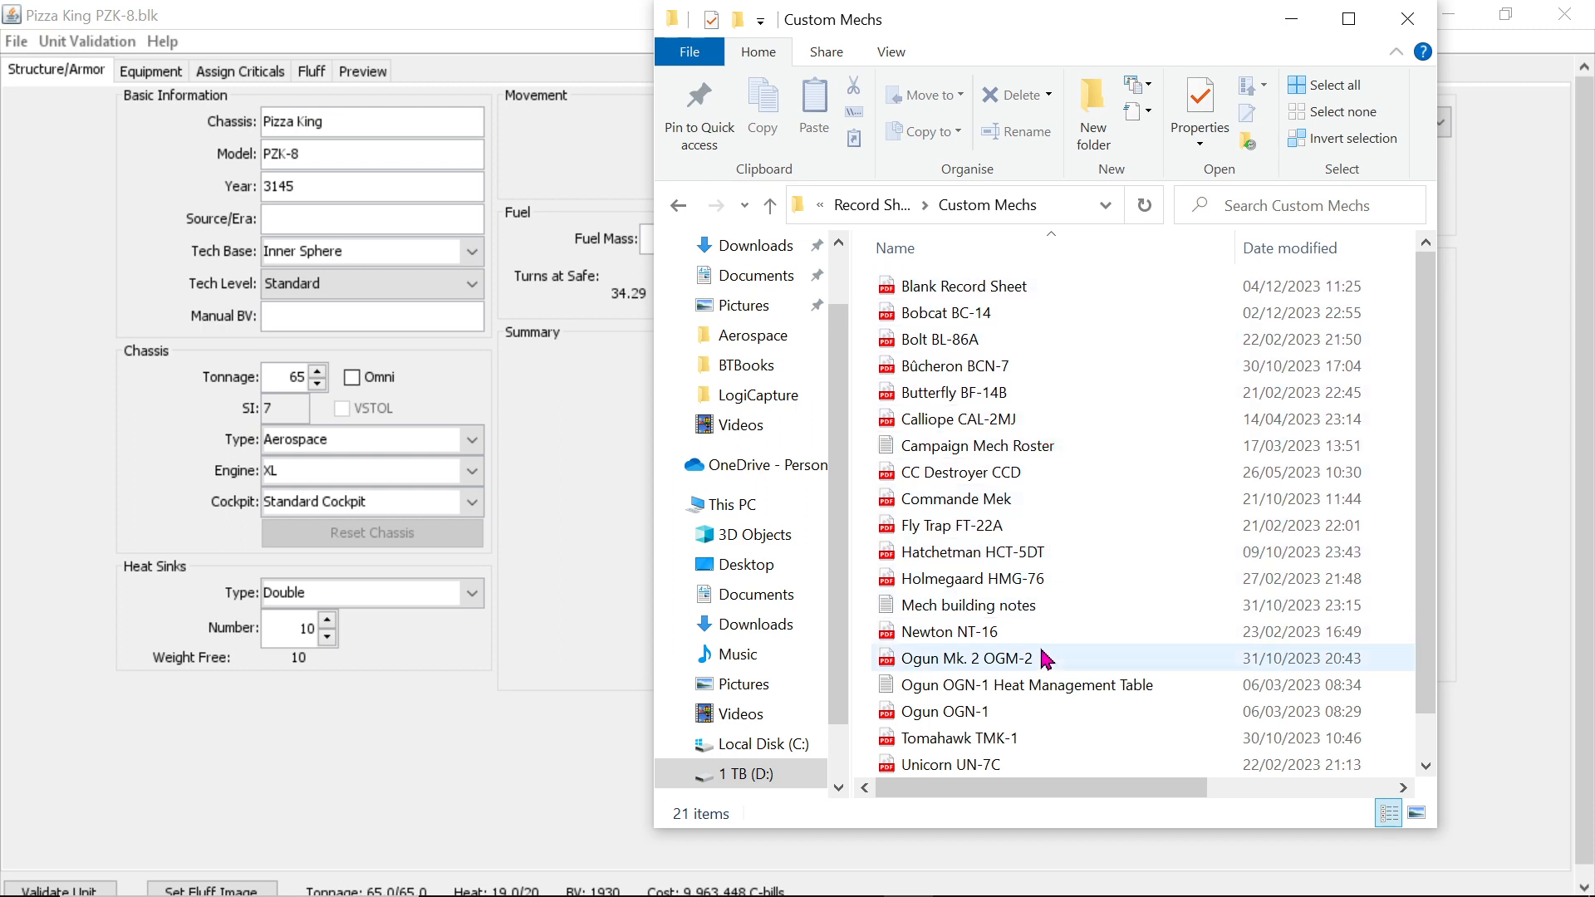
scroll(1042, 719, down, 1)
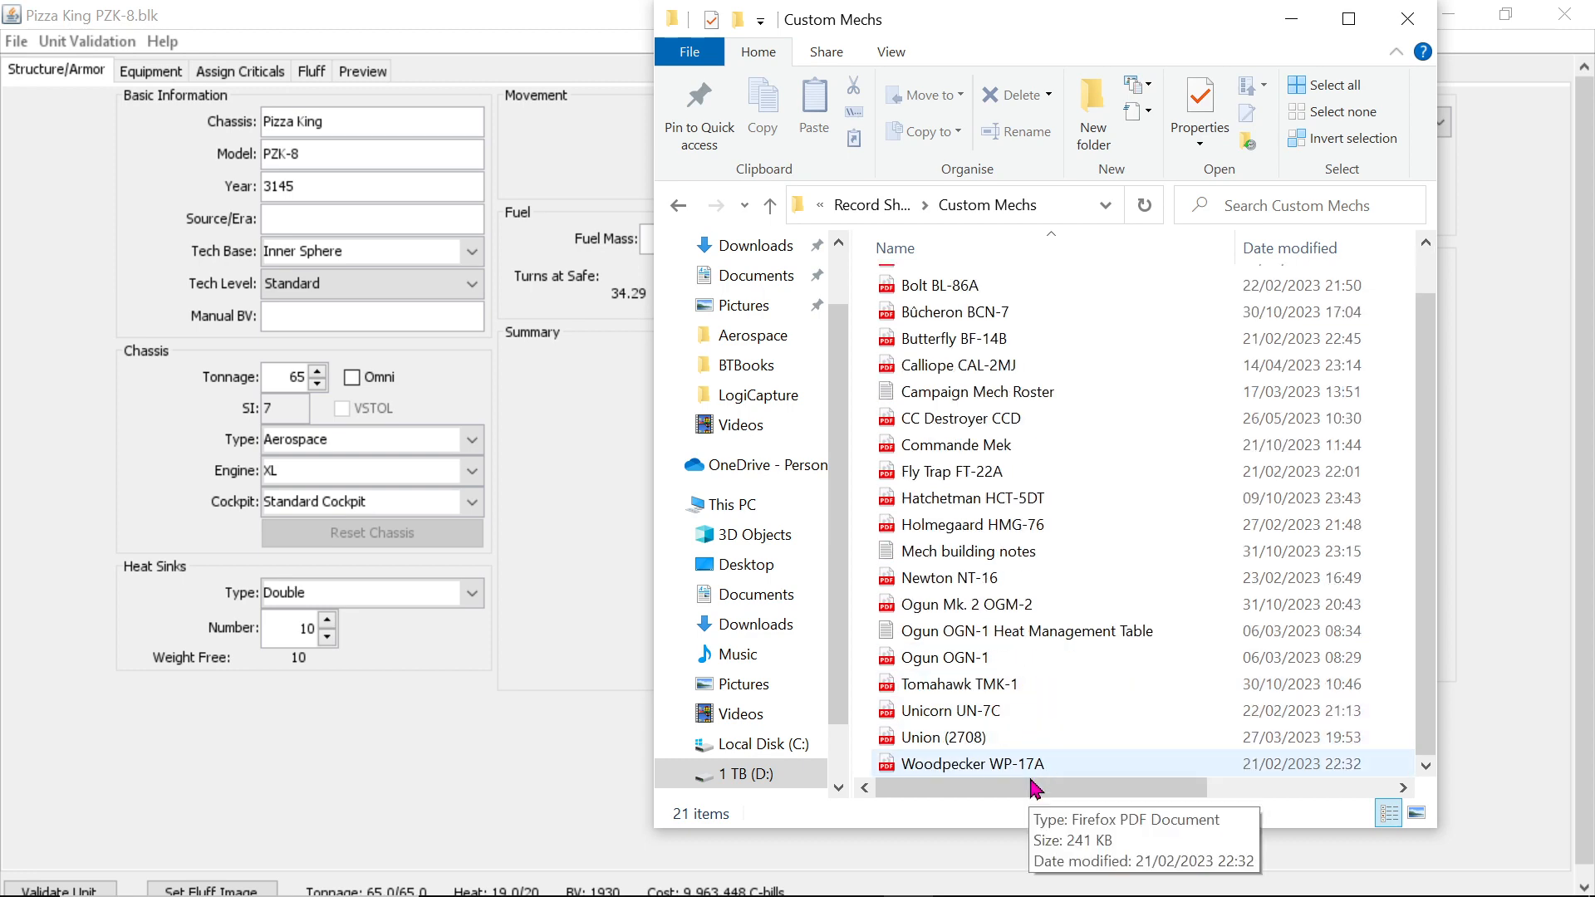
click(680, 208)
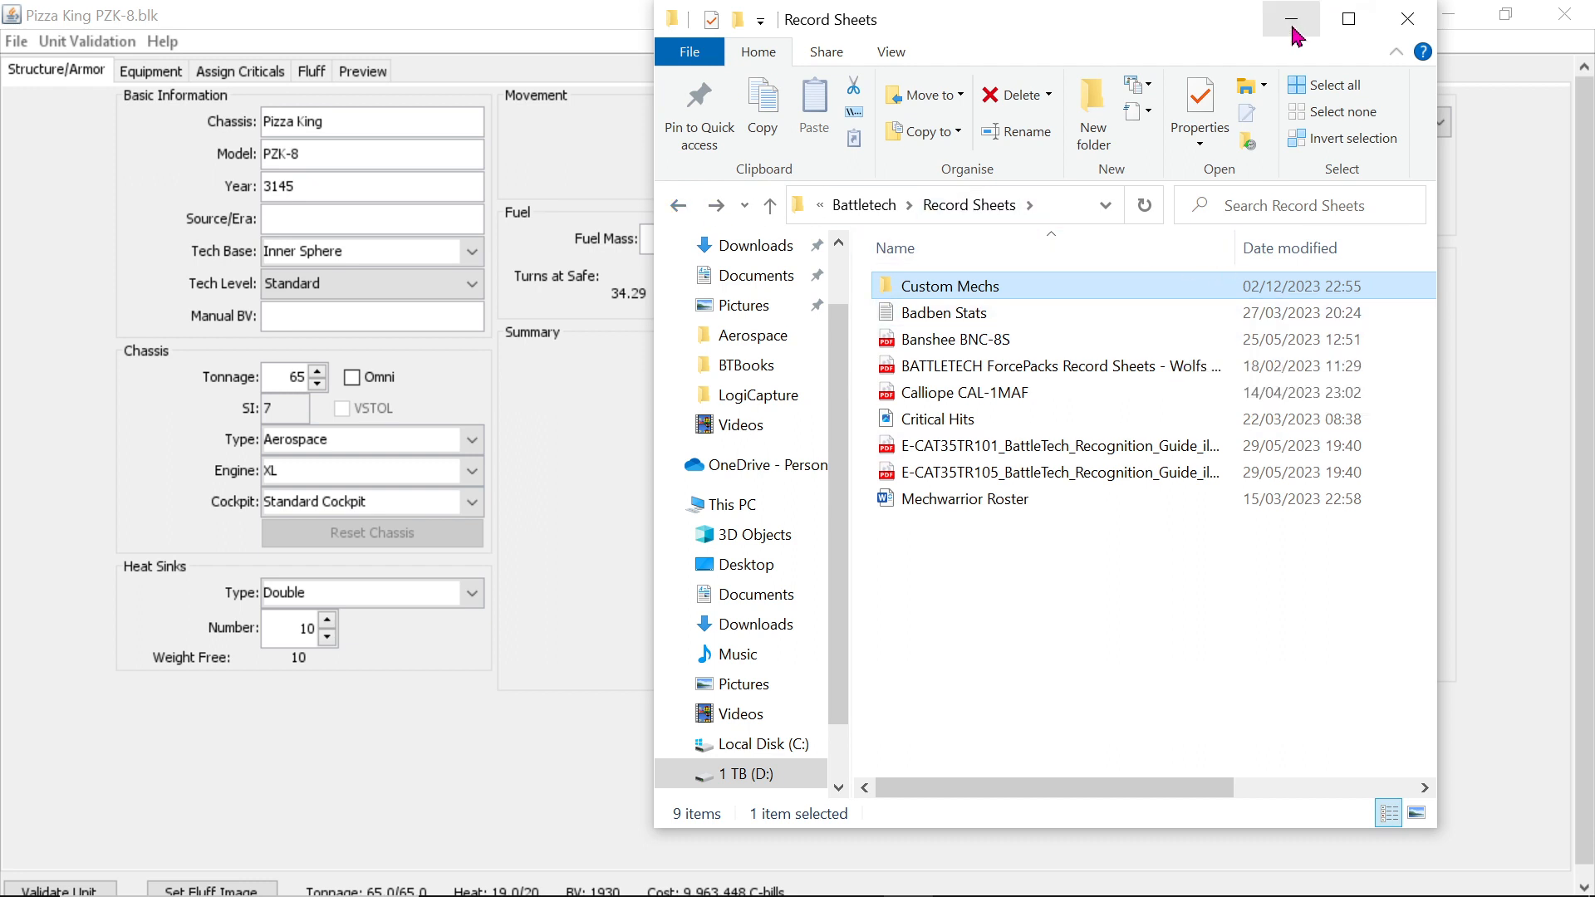
Step: Export the current unit again as Pizza King PZK-8.pdf into the default mekhq-windows-0.48.0 folder
click(30, 42)
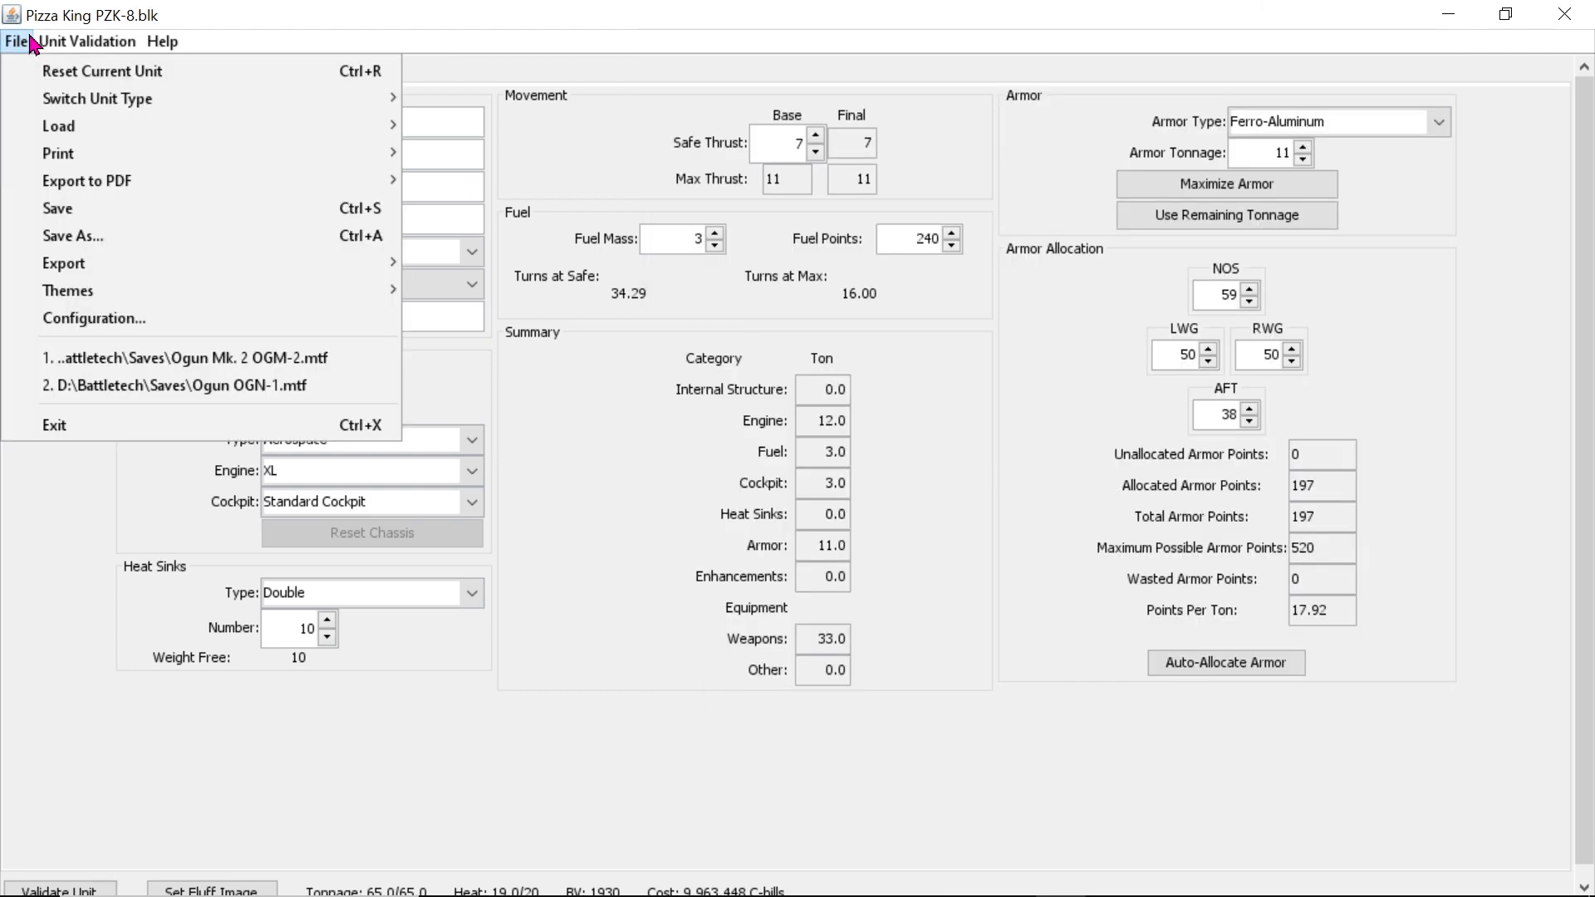
mouse_move(163, 183)
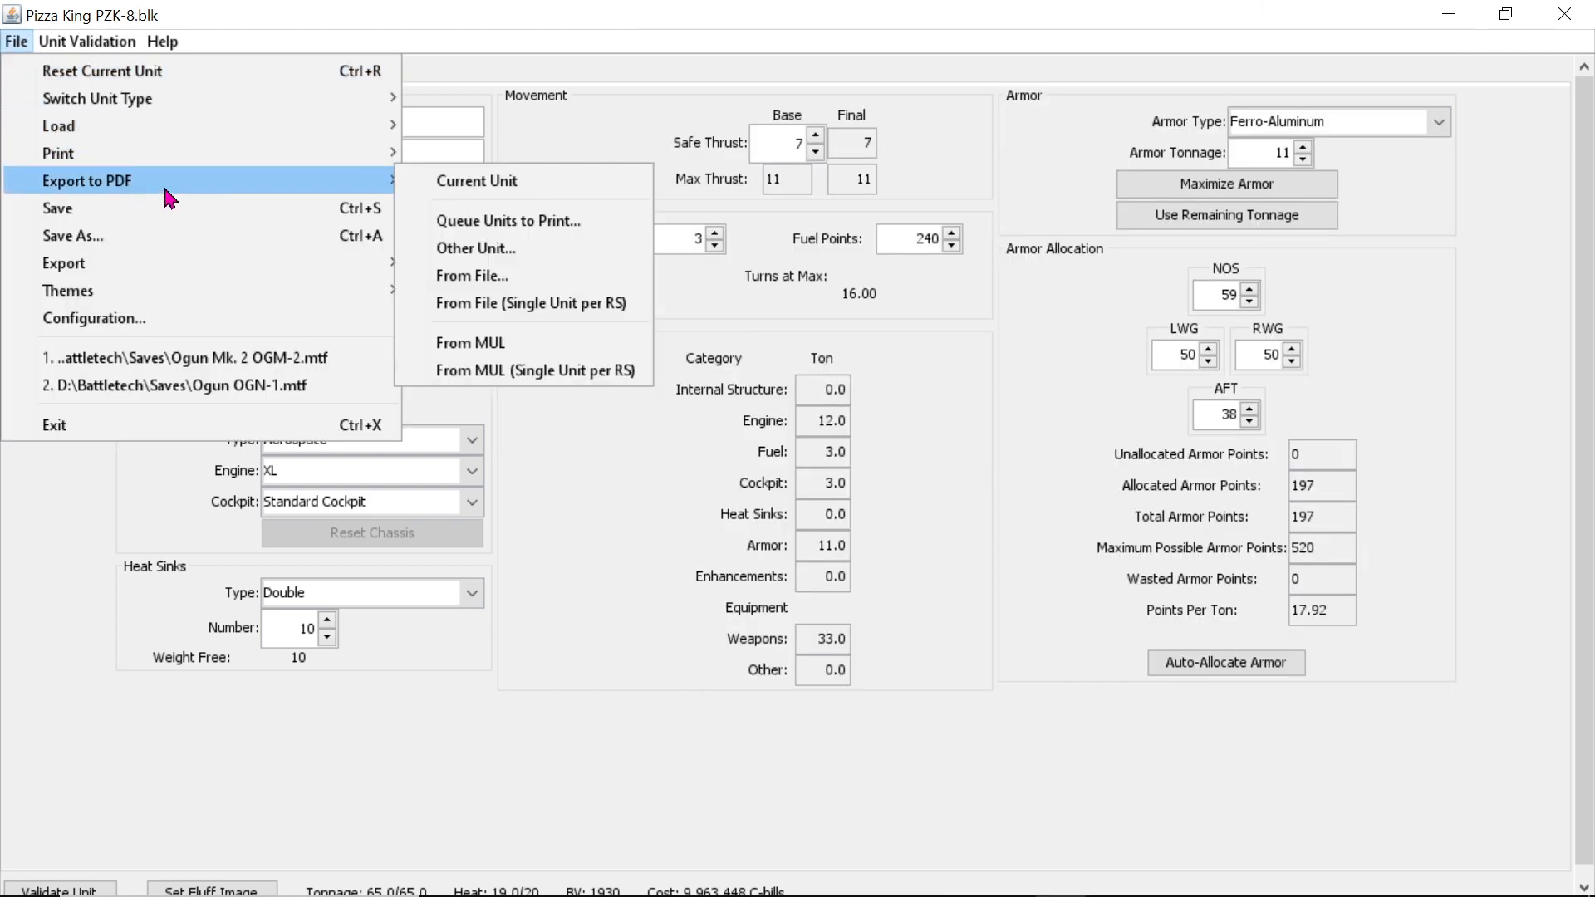
click(532, 181)
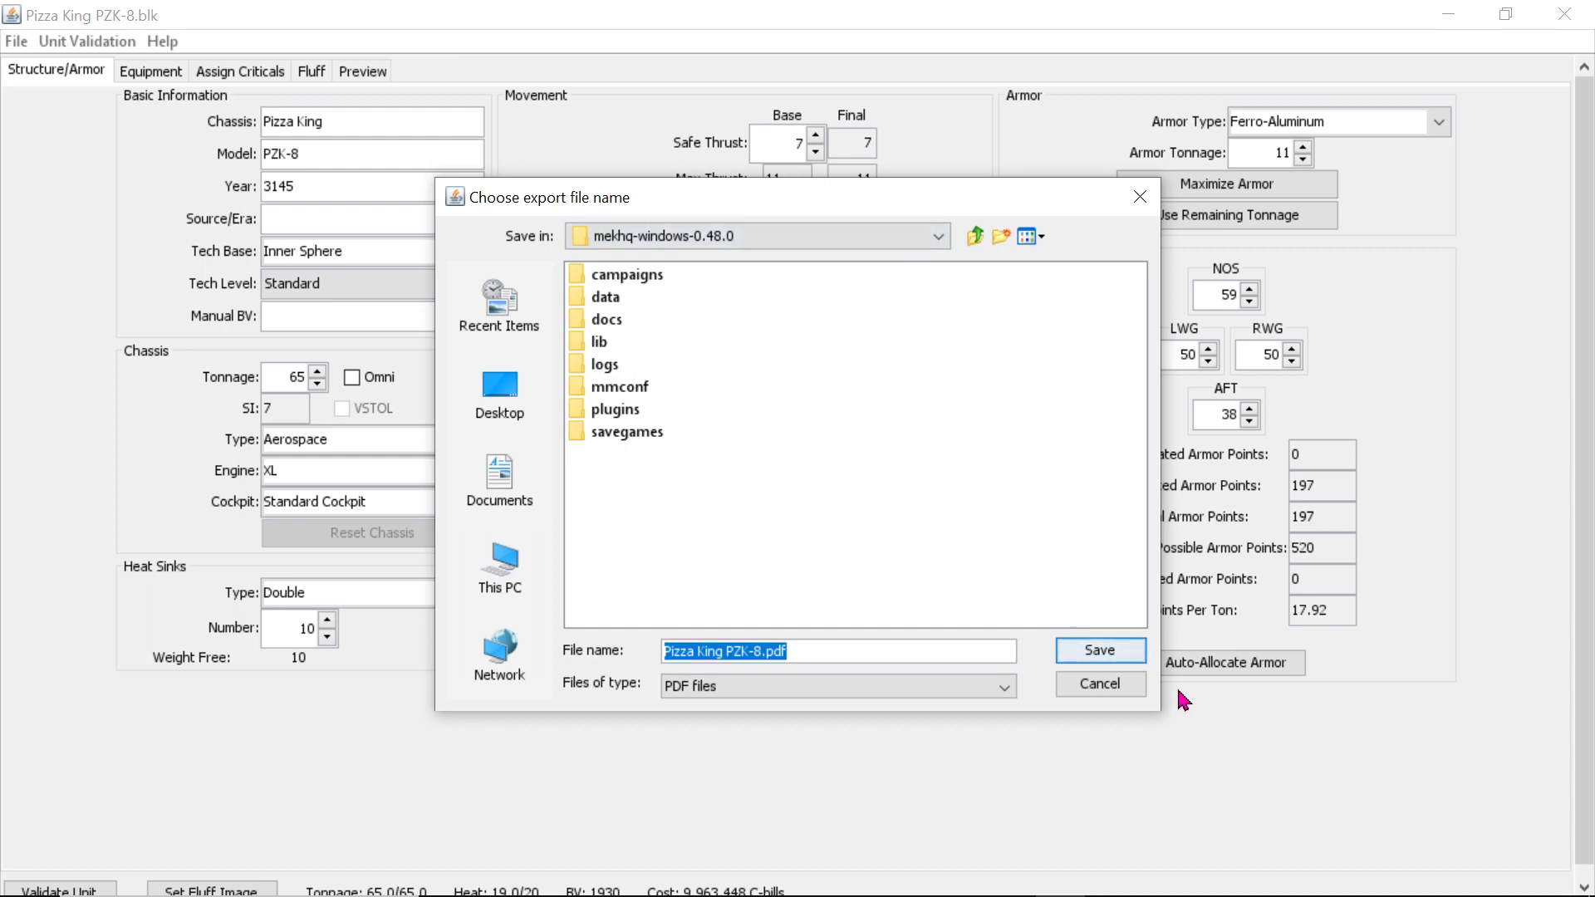
click(1099, 650)
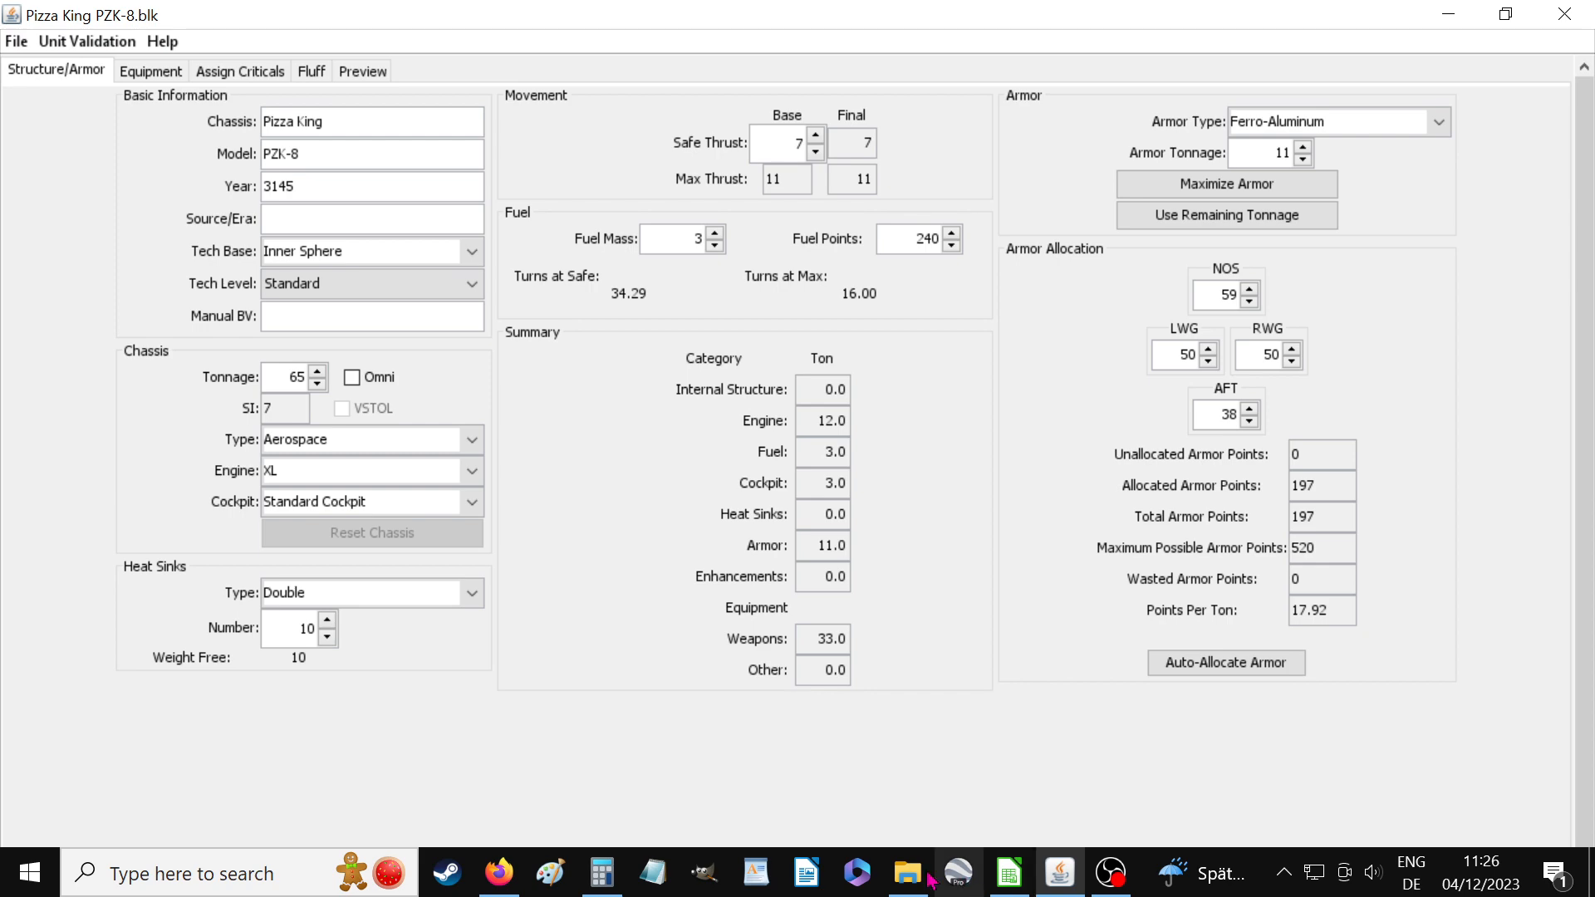
Step: In File Explorer, check the Custom Mechs folder, and open the Pizza King PZK-8 PDF from the mekhq-windows-0.48.0 folder
click(929, 877)
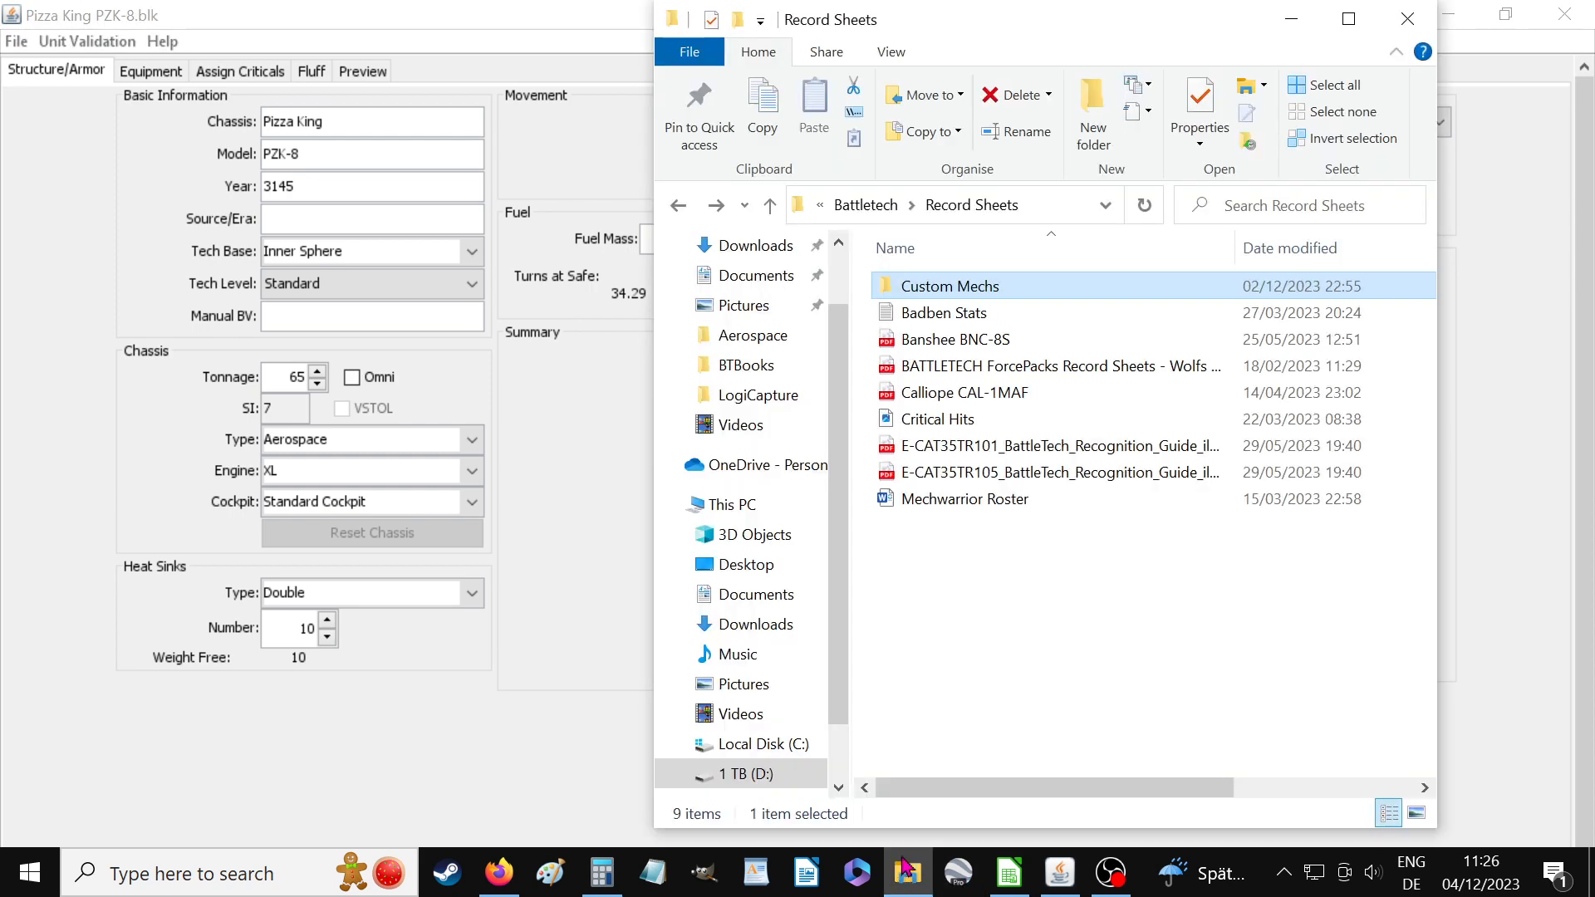
double_click(988, 291)
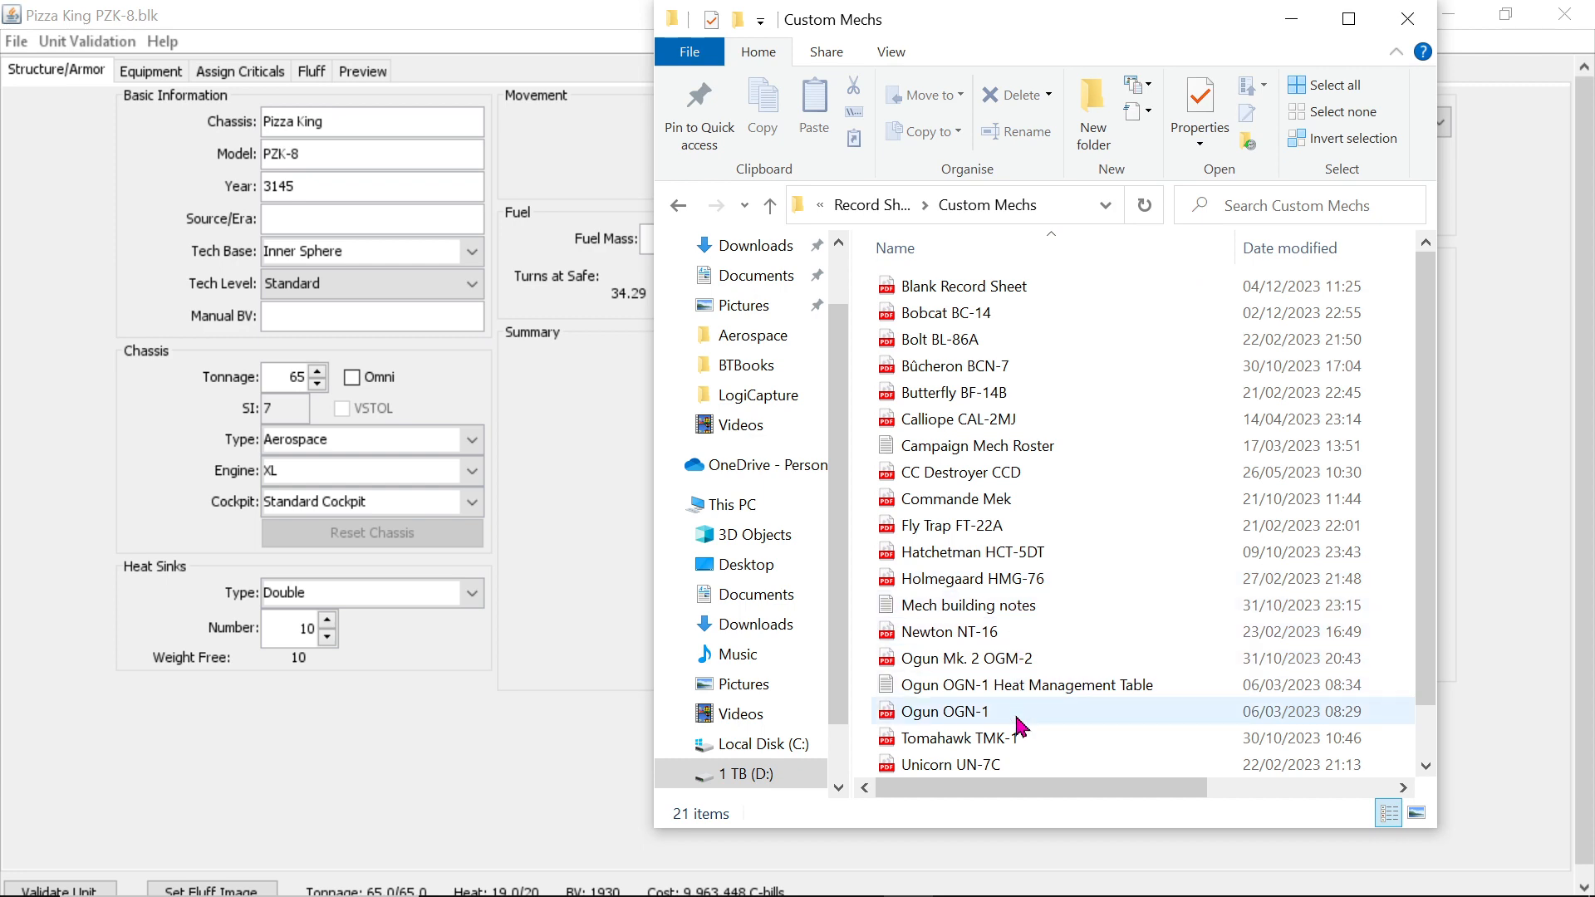
scroll(1022, 715, down, 1)
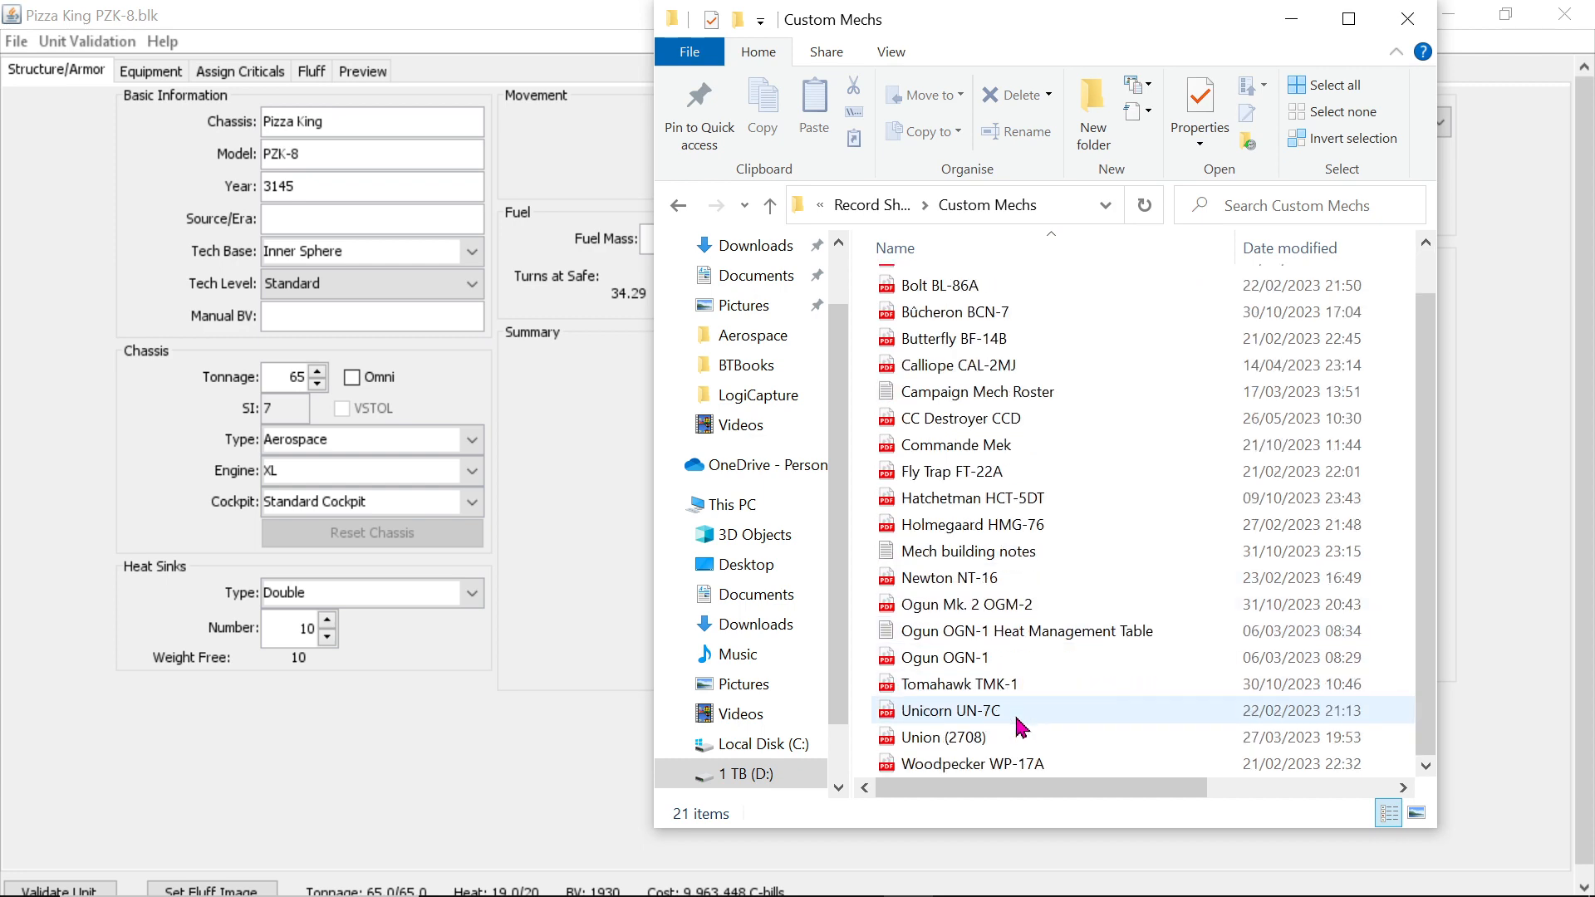
click(865, 204)
click(867, 208)
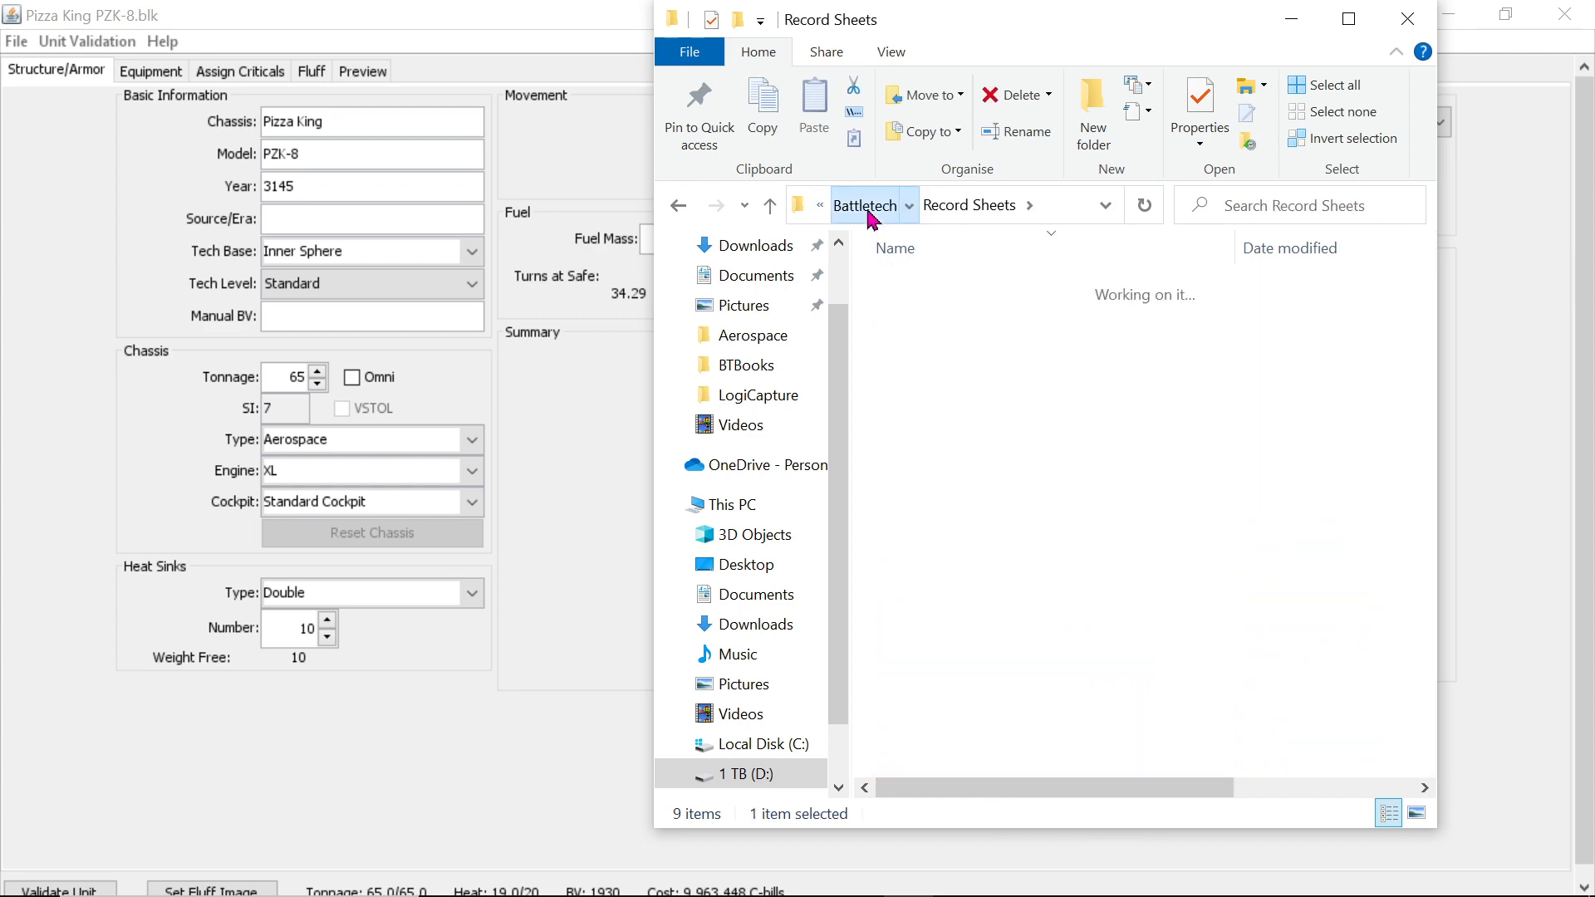
click(1009, 481)
double_click(1008, 480)
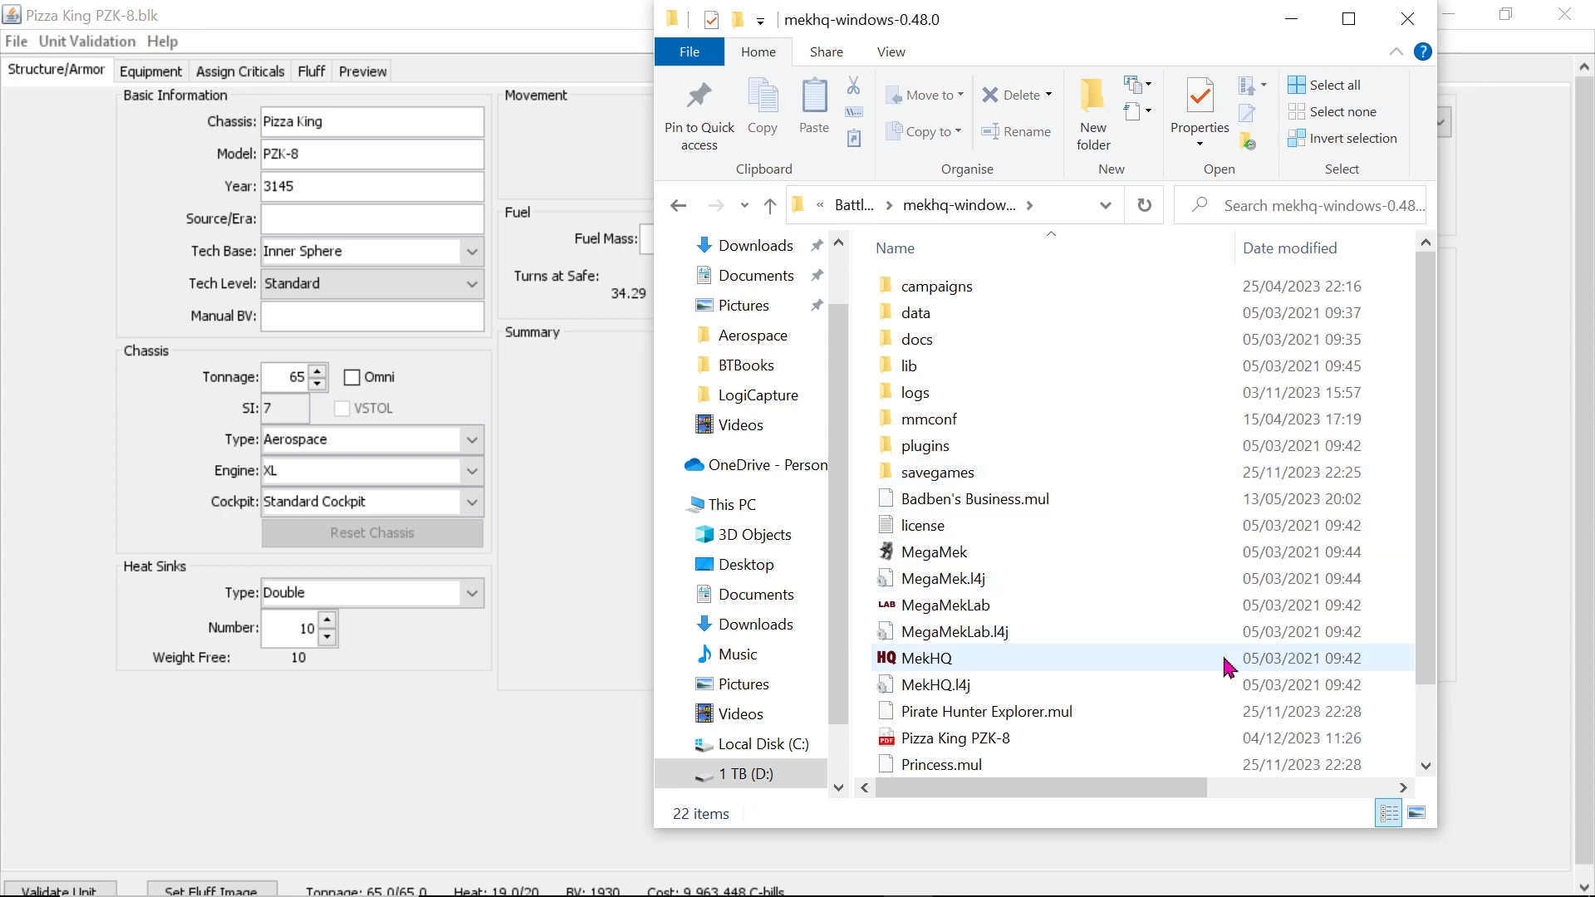
scroll(1112, 548, down, 1)
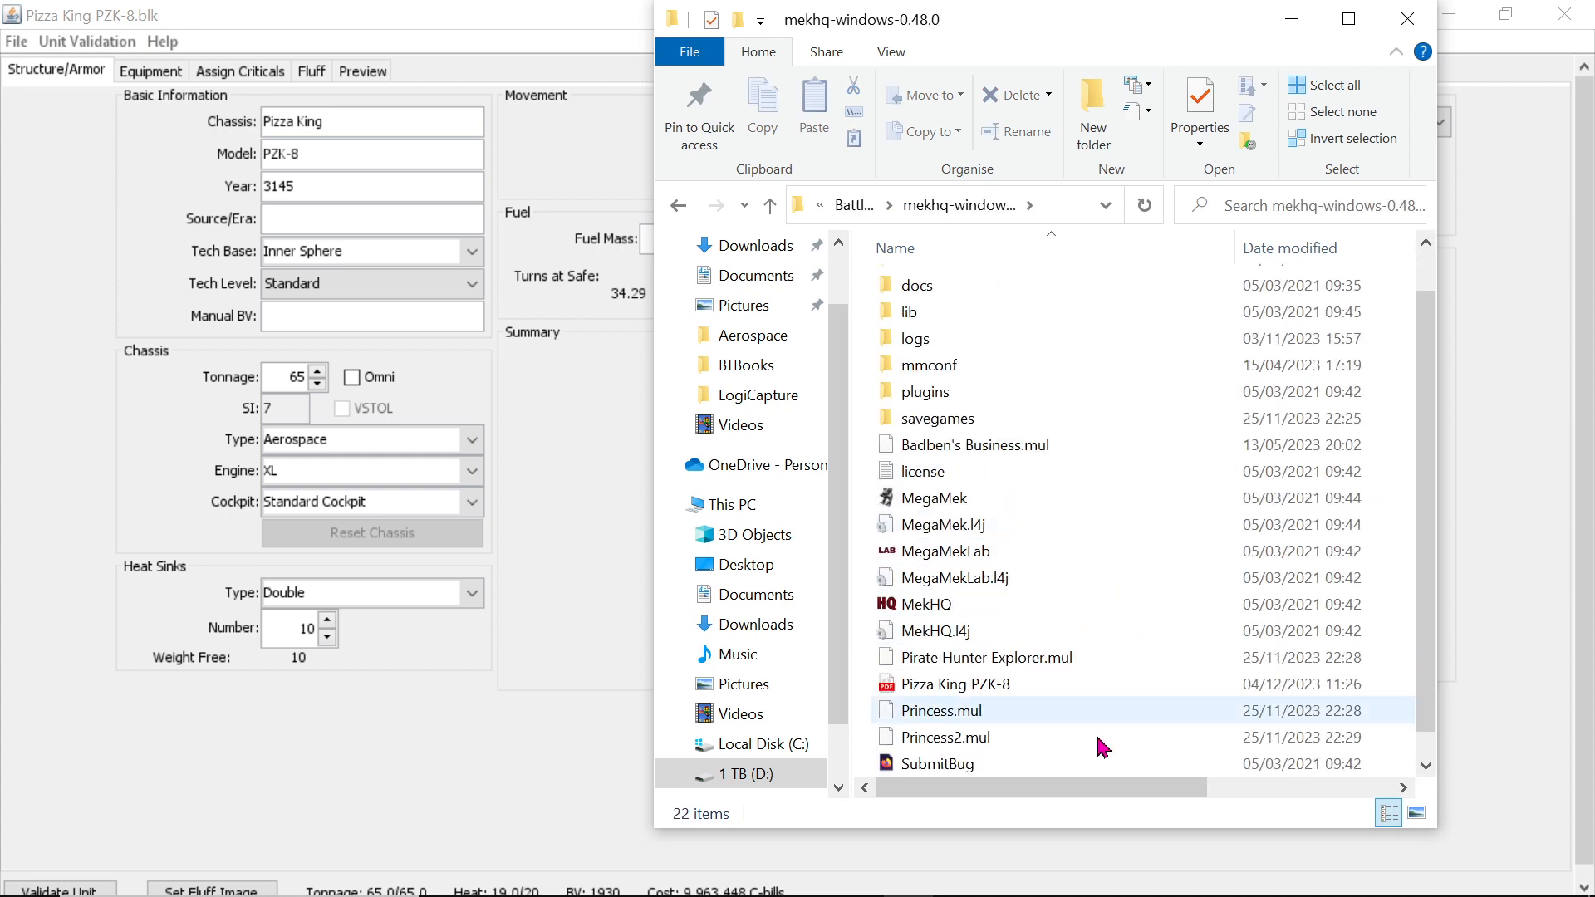
double_click(1039, 688)
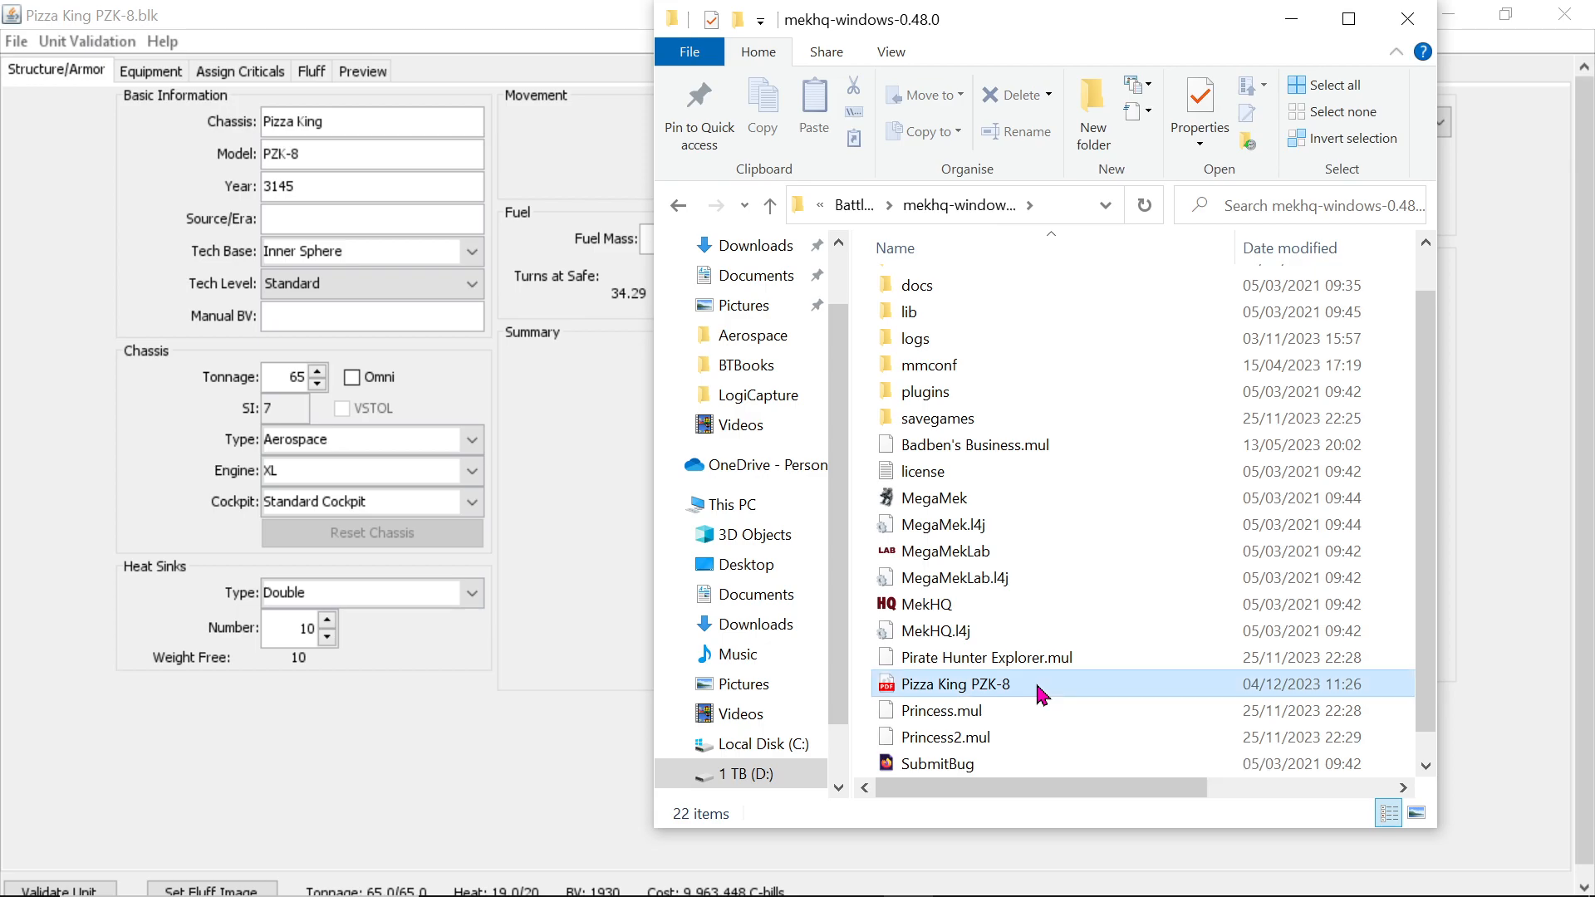
Step: Examine the whole Pizza King PZK-8 record sheet, from the fighter data and armor diagram to the velocity record and heat data
scroll(1357, 505, down, 5)
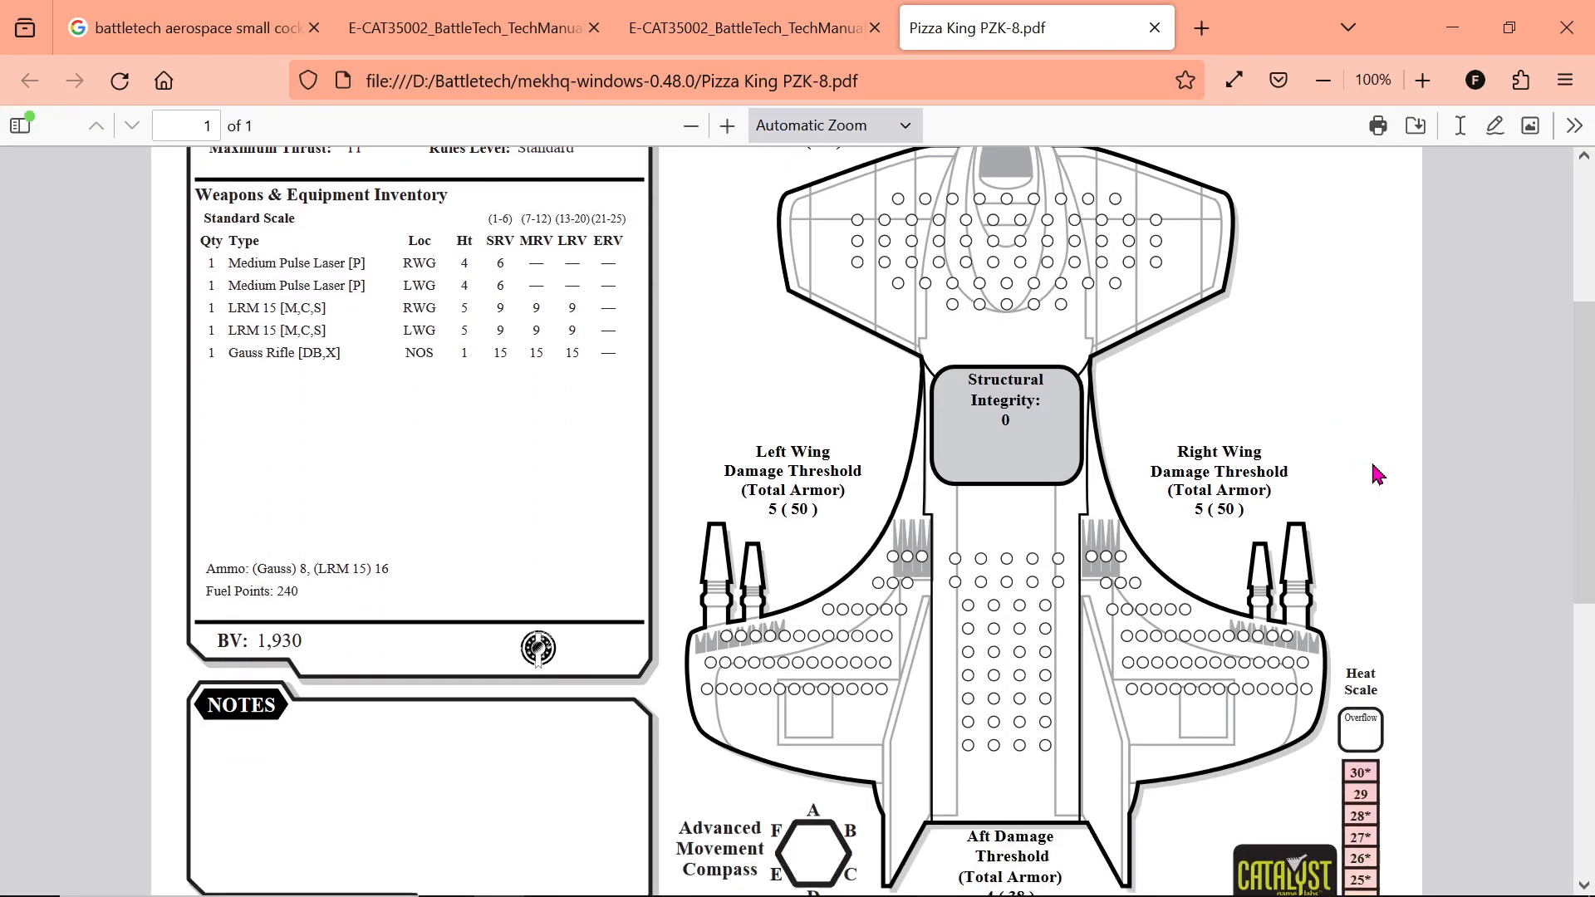
scroll(1370, 508, down, 6)
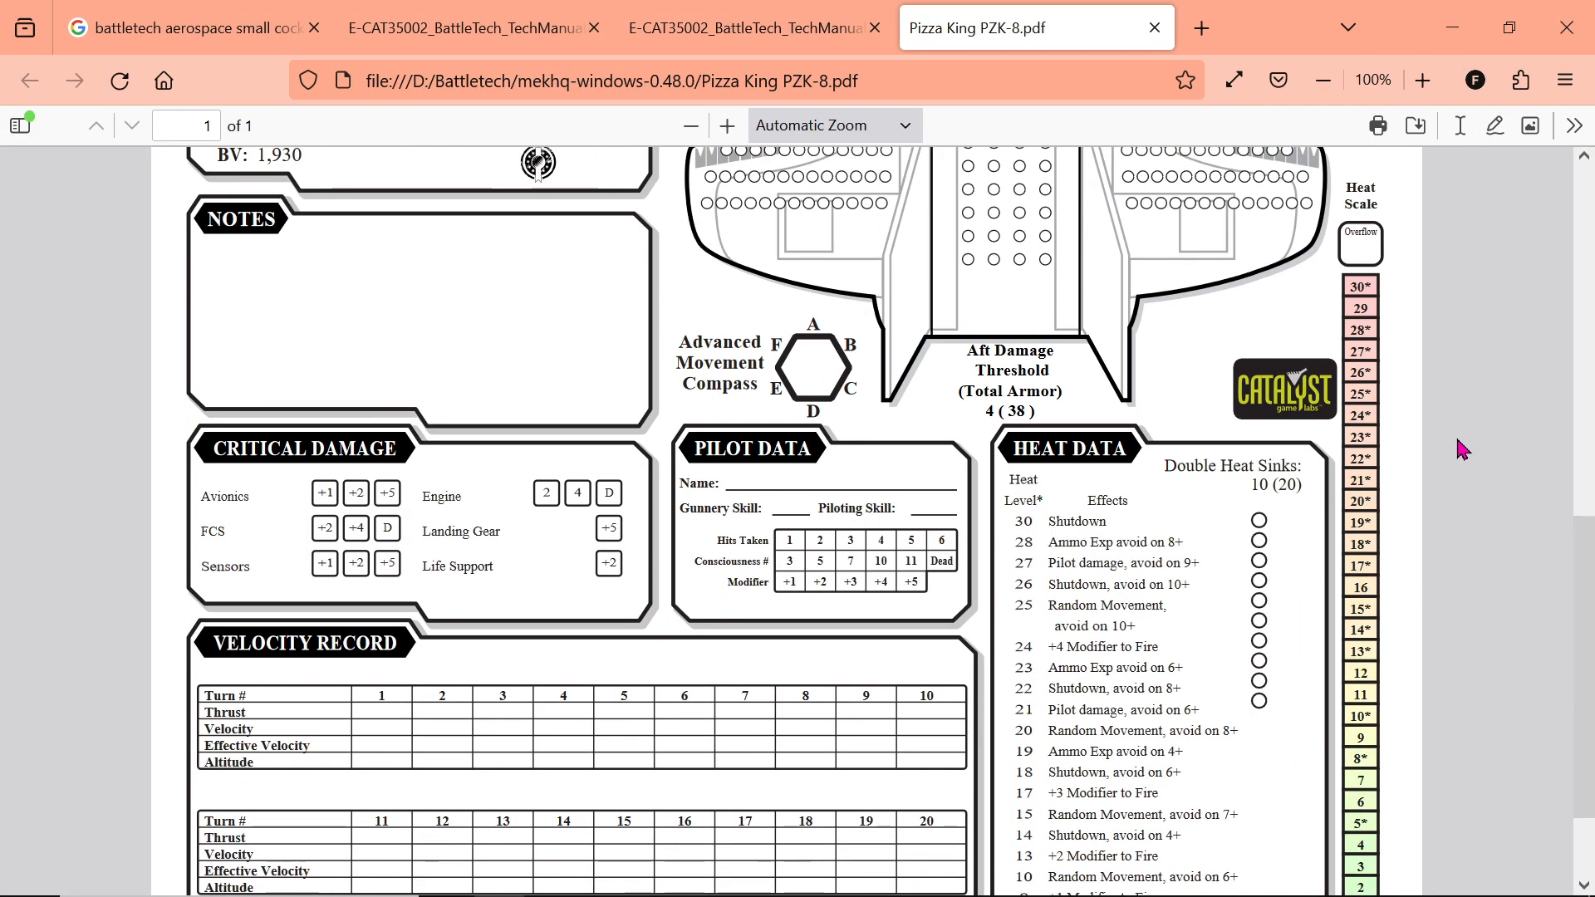
scroll(1438, 470, up, 10)
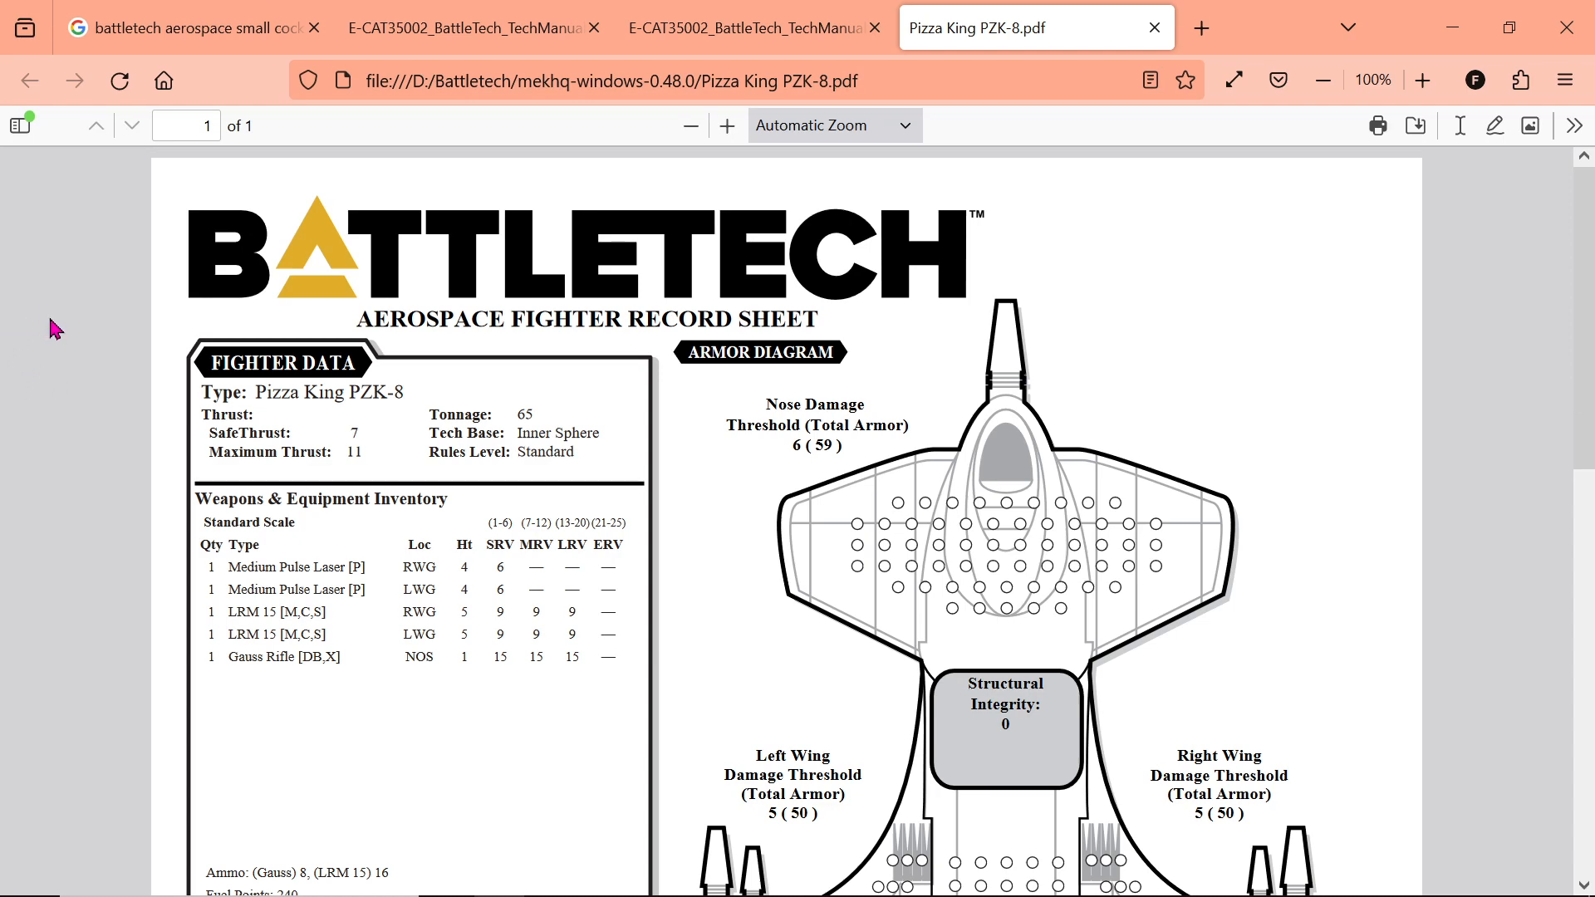
scroll(50, 335, down, 8)
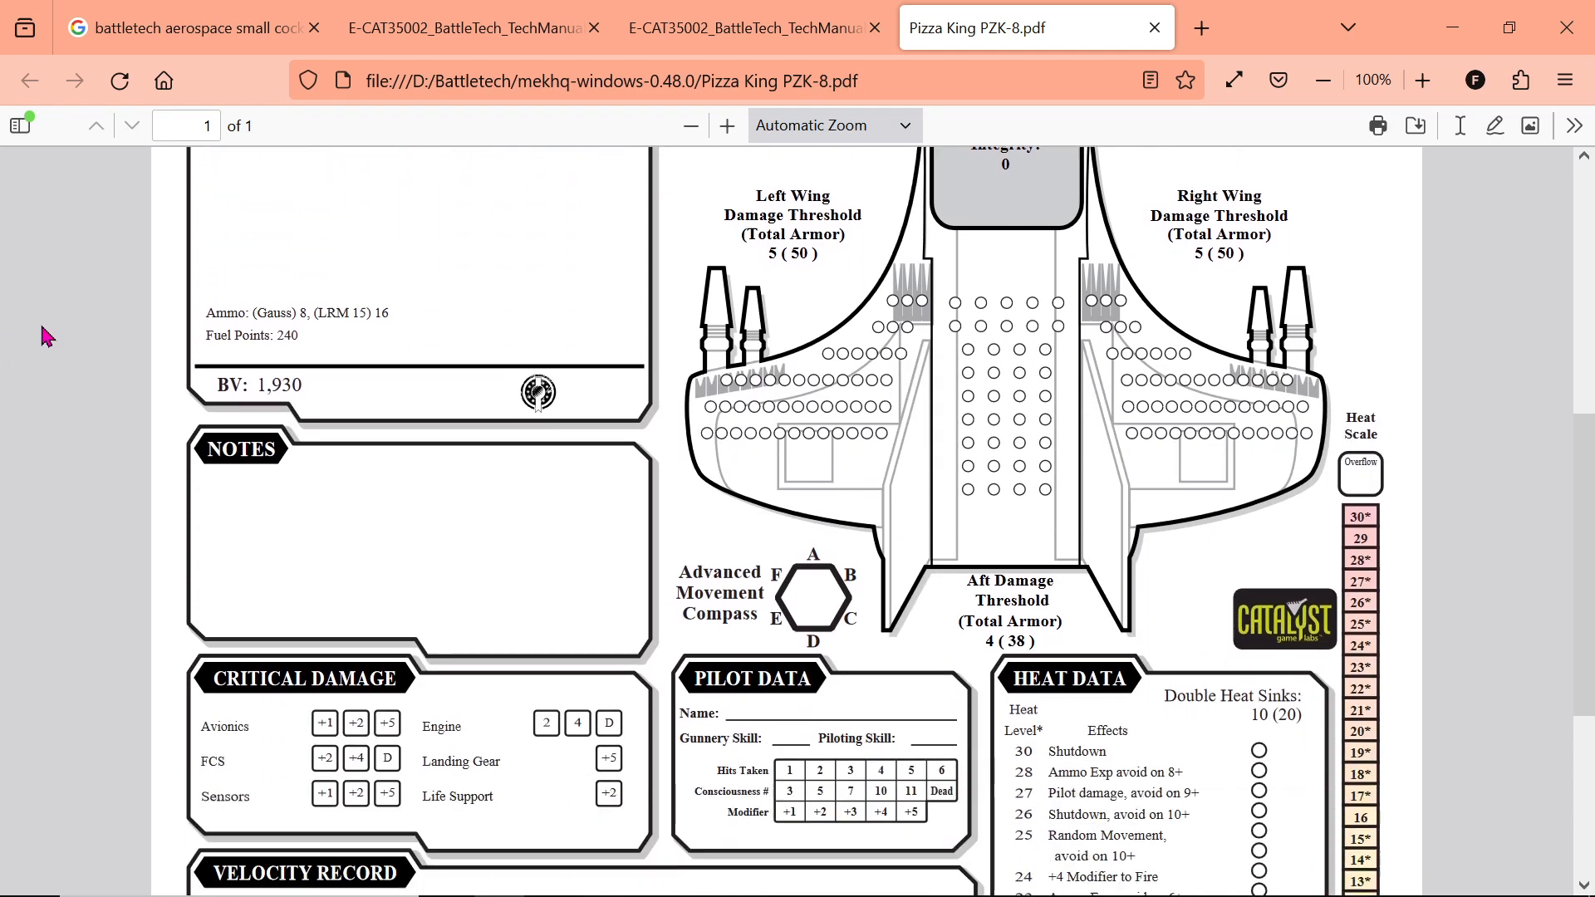
scroll(45, 333, down, 1)
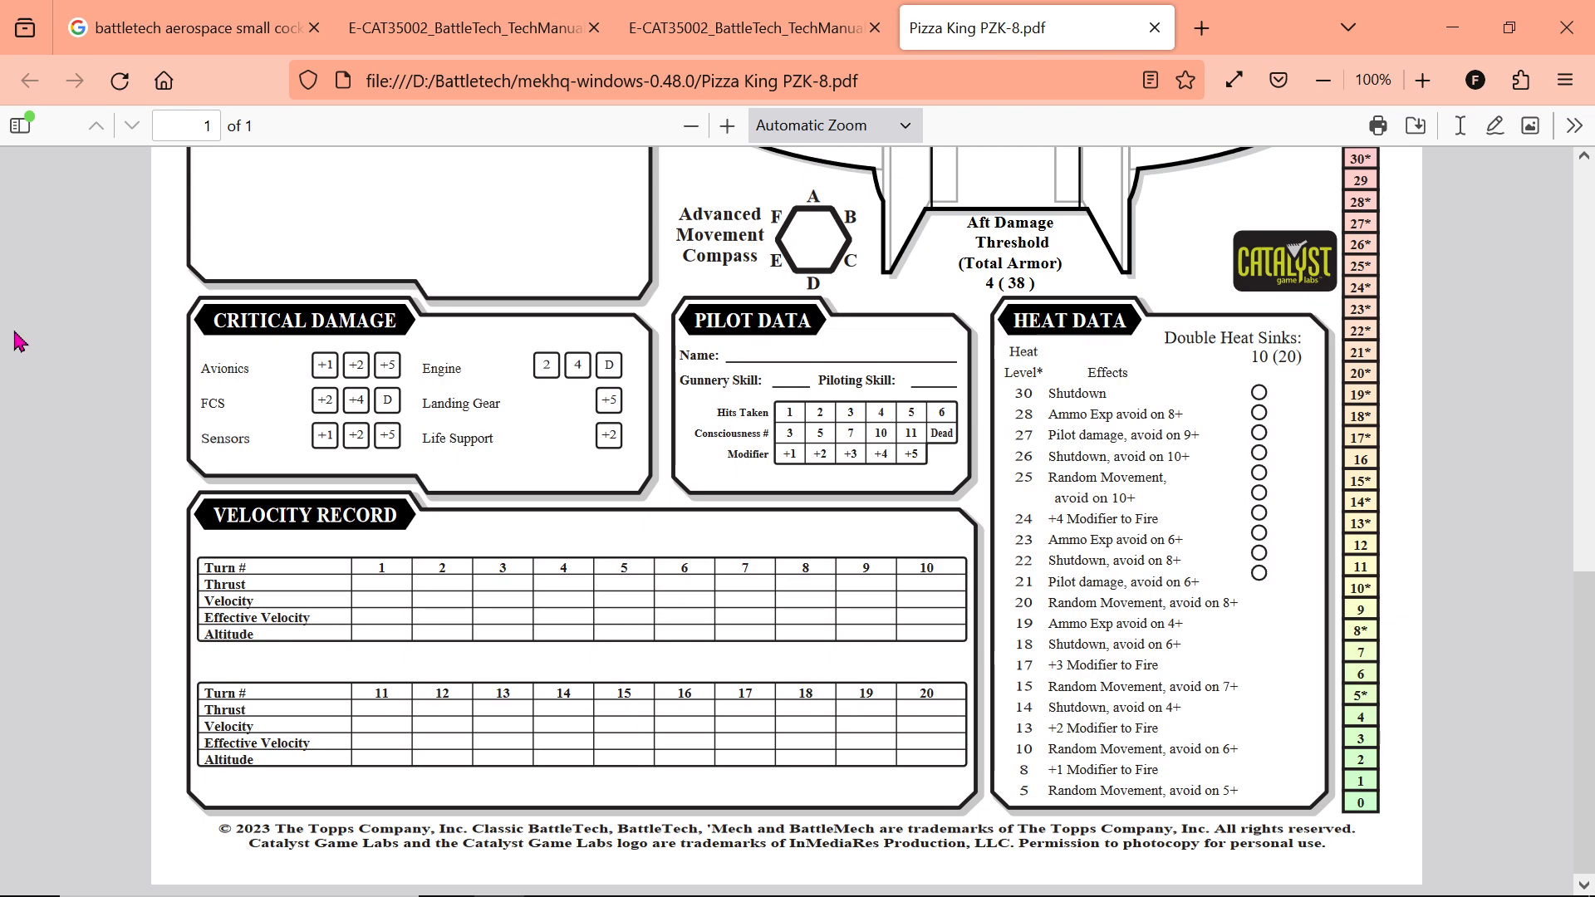
scroll(18, 341, up, 10)
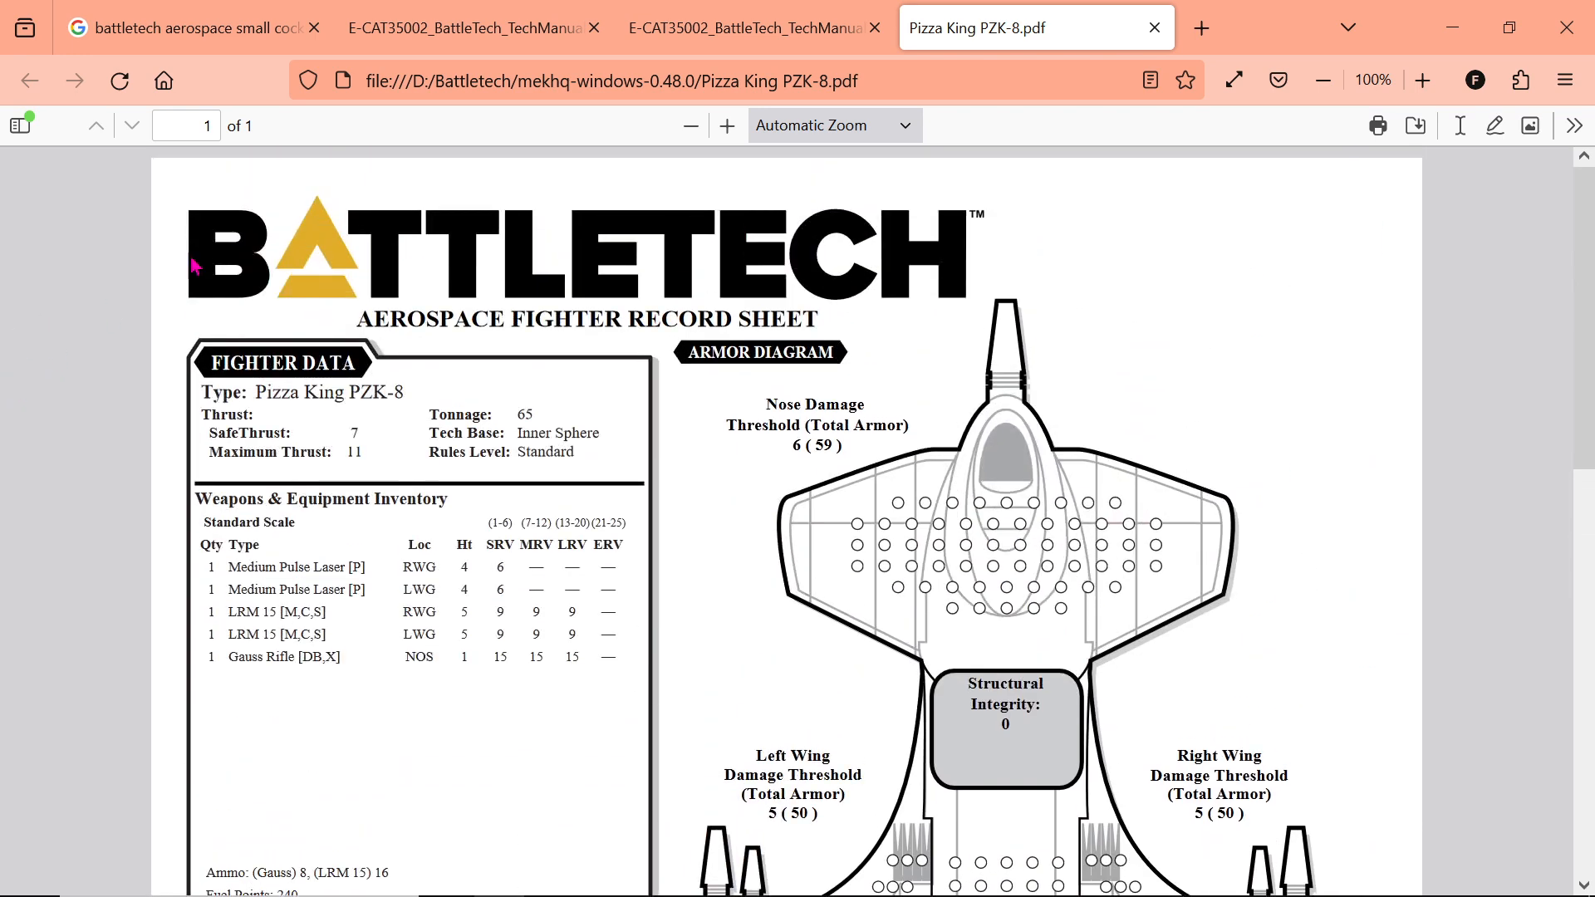
Step: Switch to the Aerofighter Template spreadsheet in LibreOffice Calc and inspect the total and unused formulas for free weight, armor and equipment
mouse_move(1114, 886)
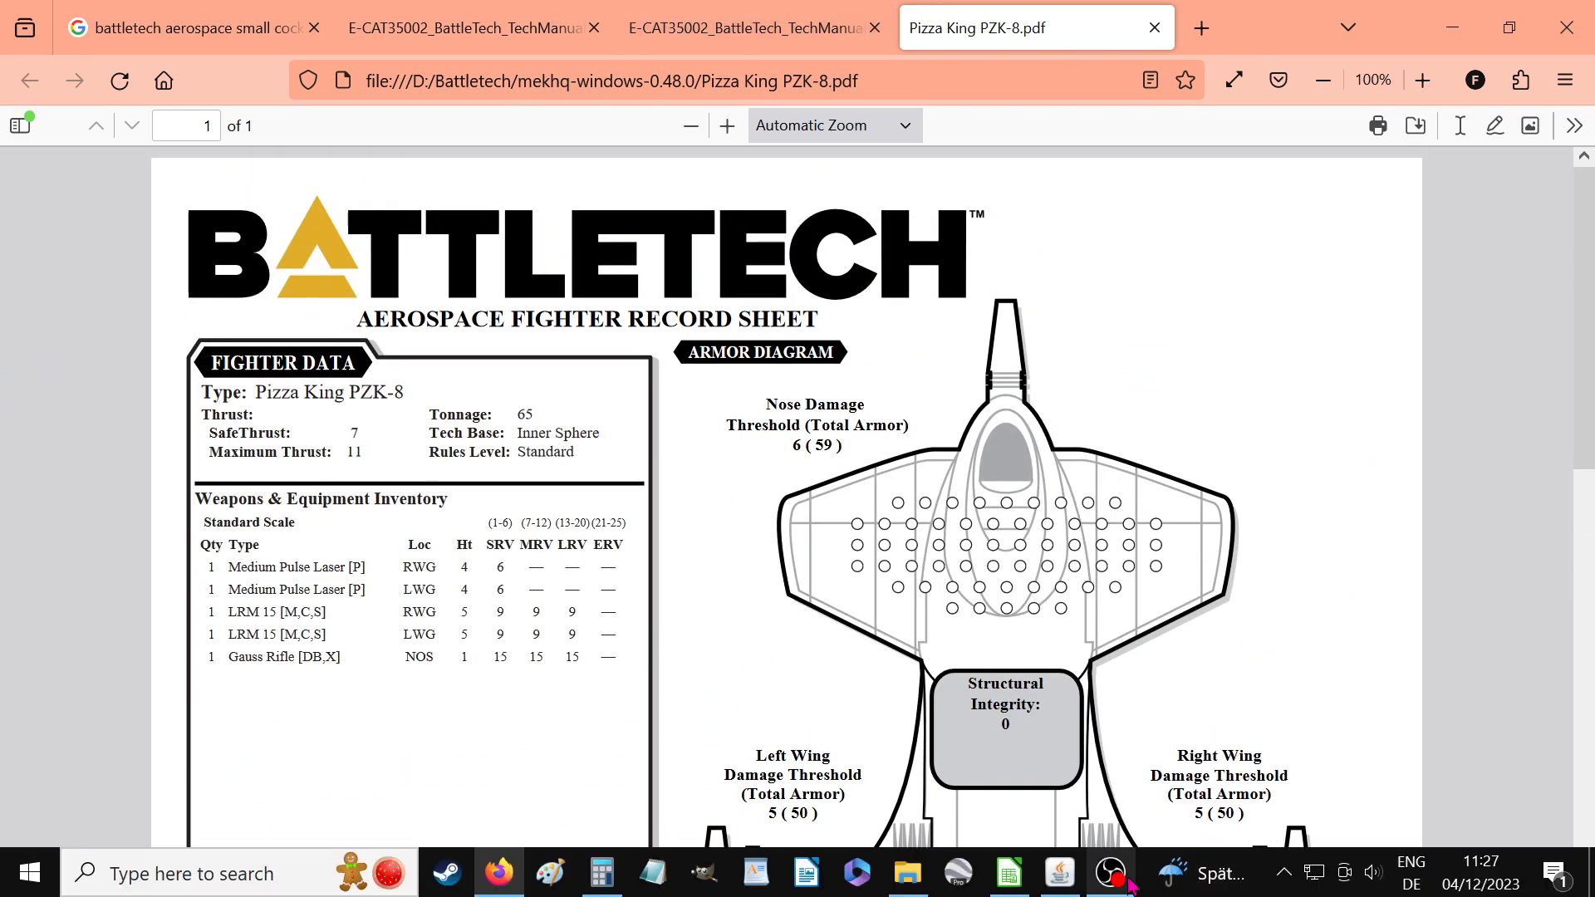
click(1017, 885)
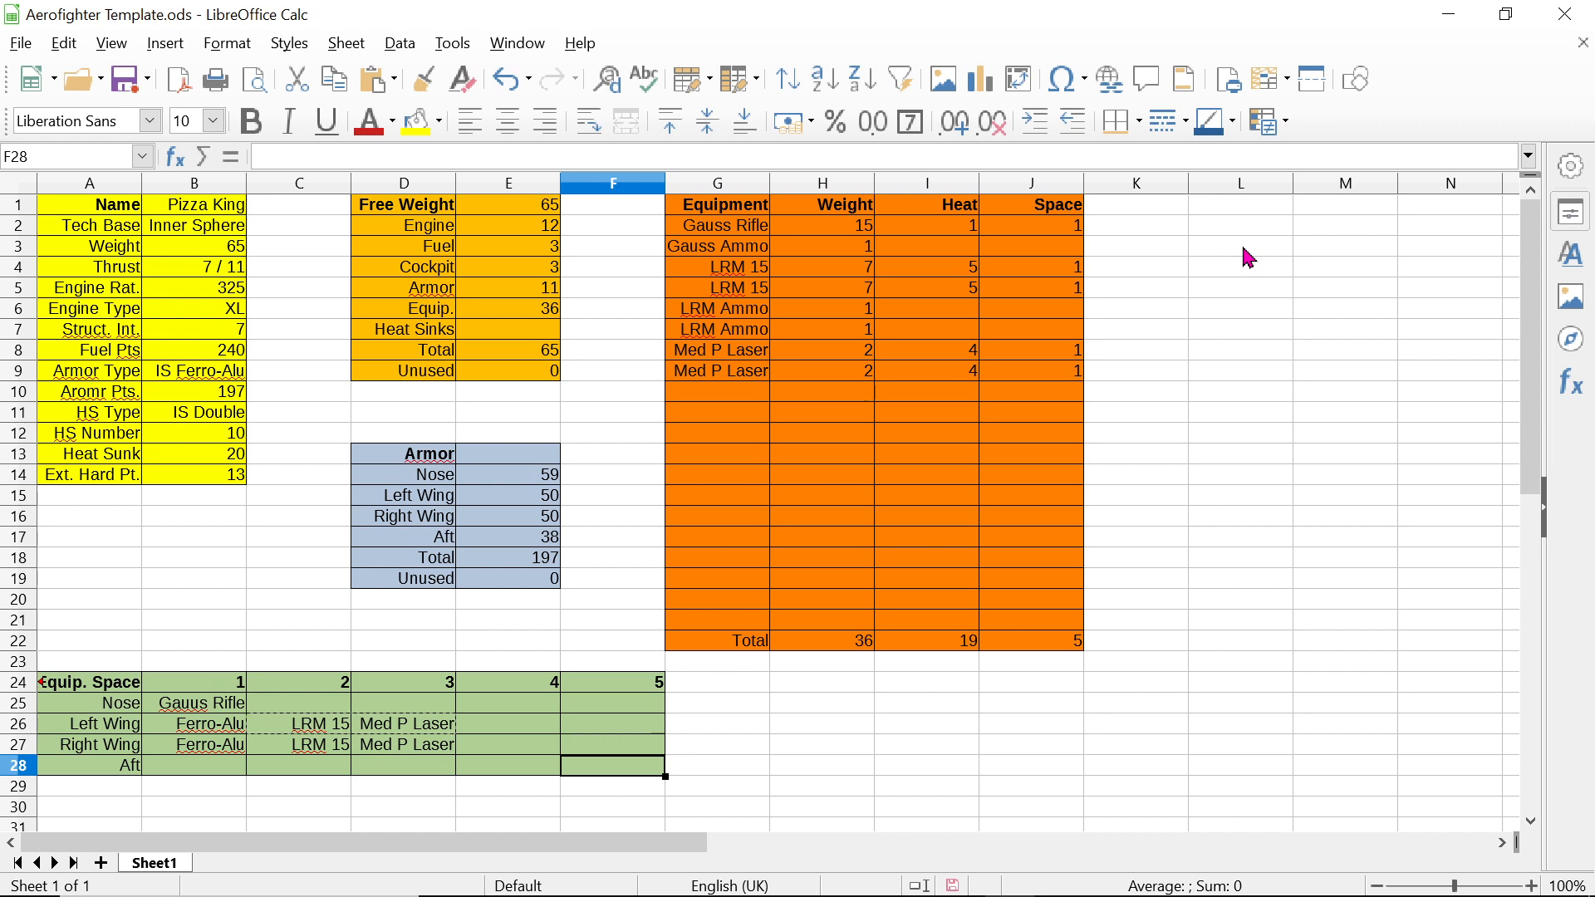
key(XF86AudioRaiseVolume)
key(XF86AudioRaiseVolume)
click(511, 375)
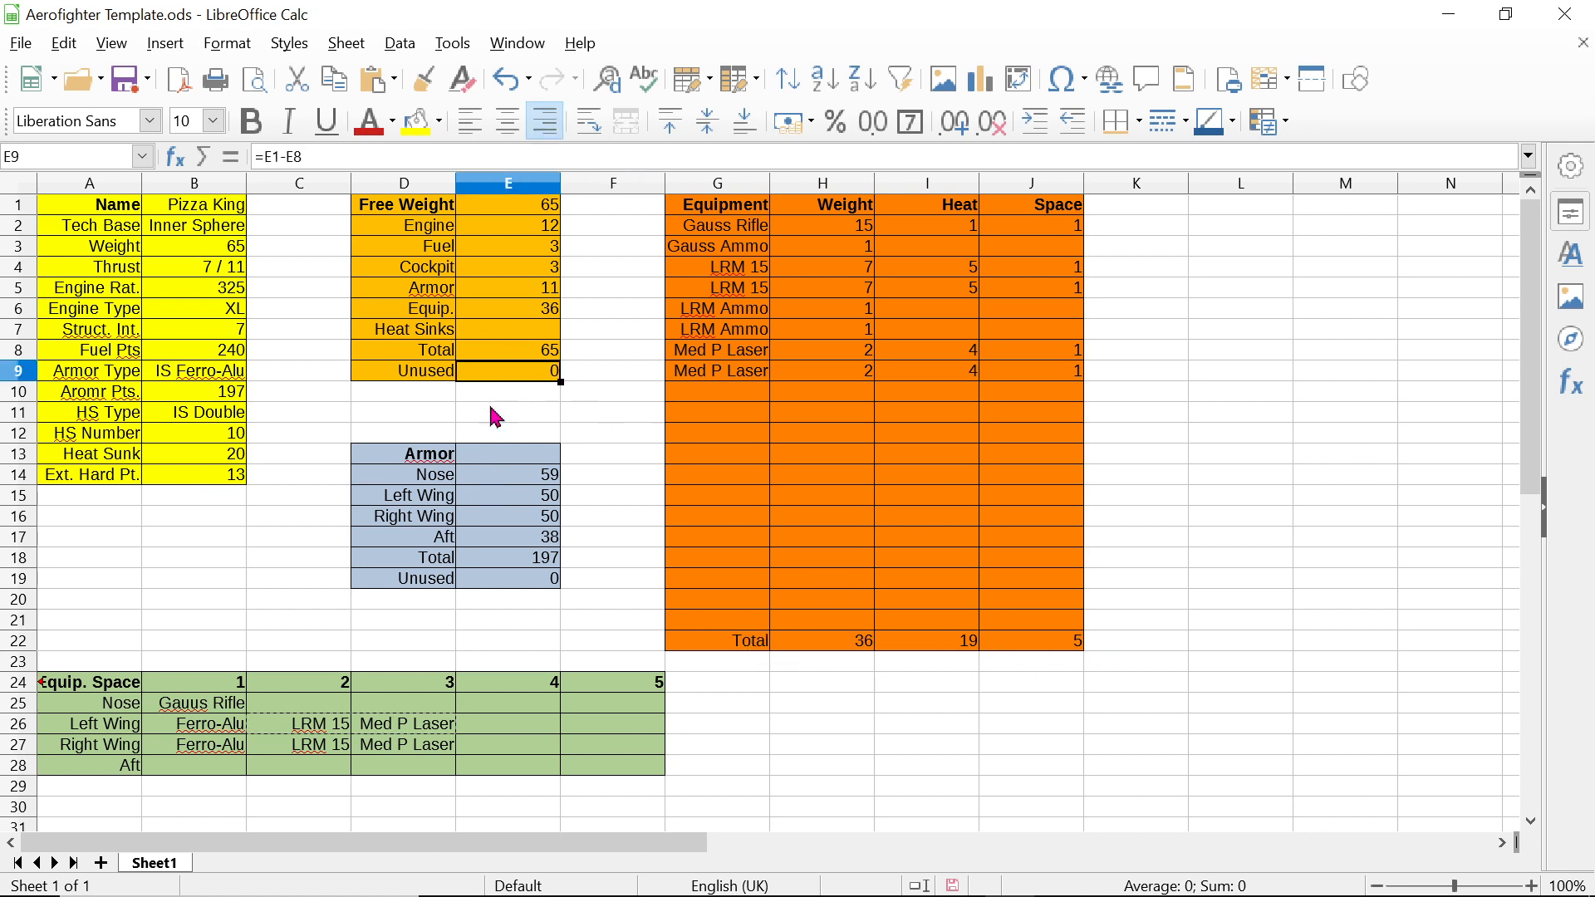
click(522, 346)
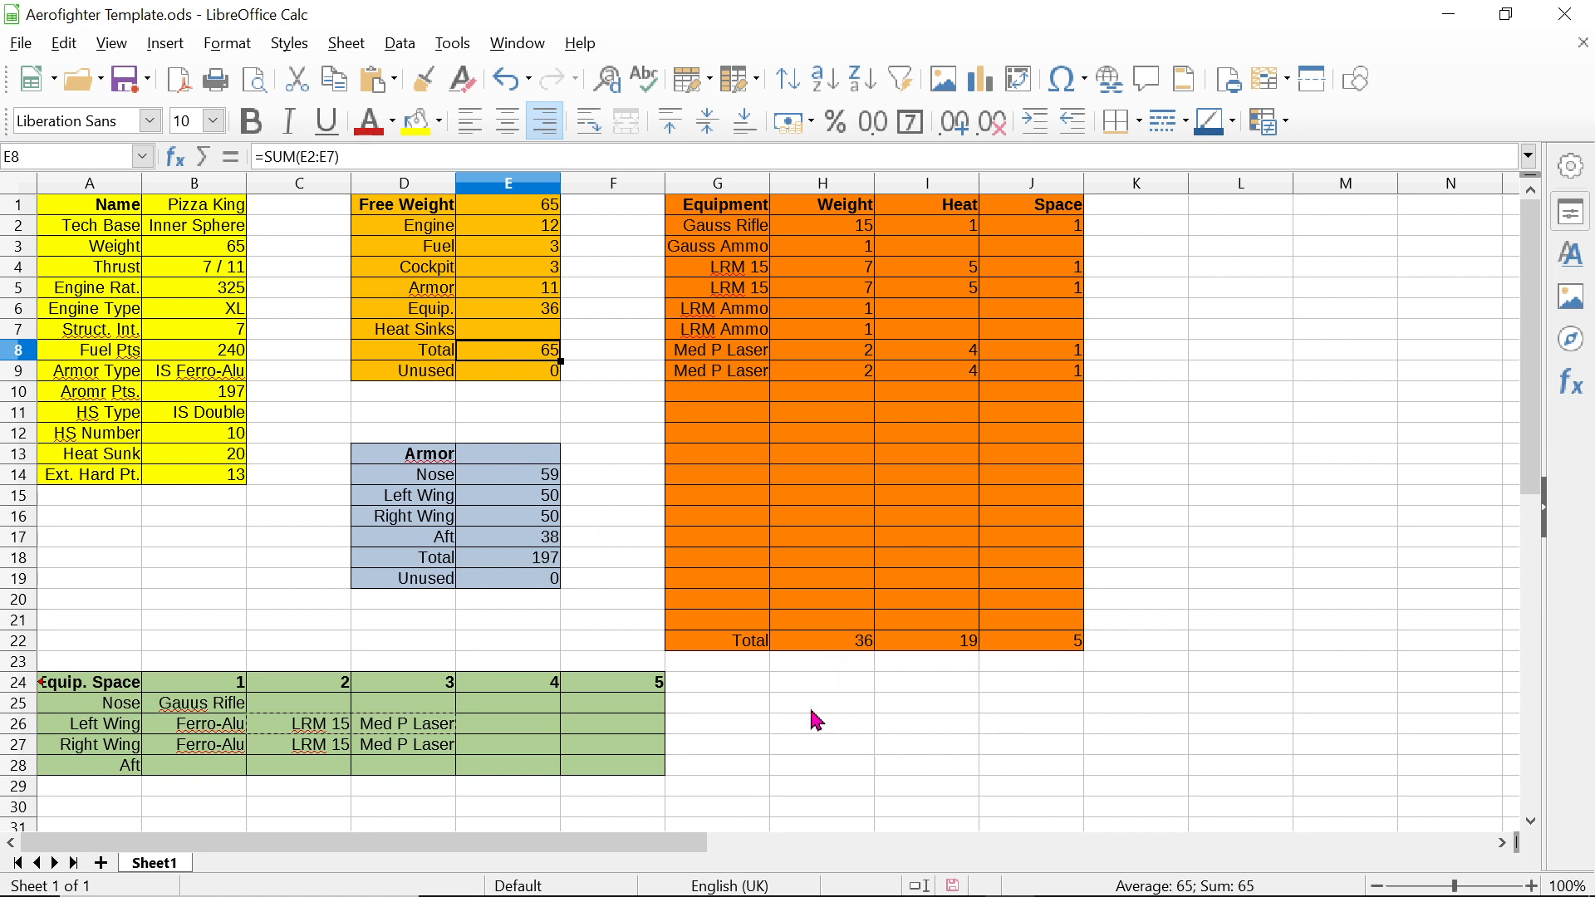
click(493, 540)
key(Down)
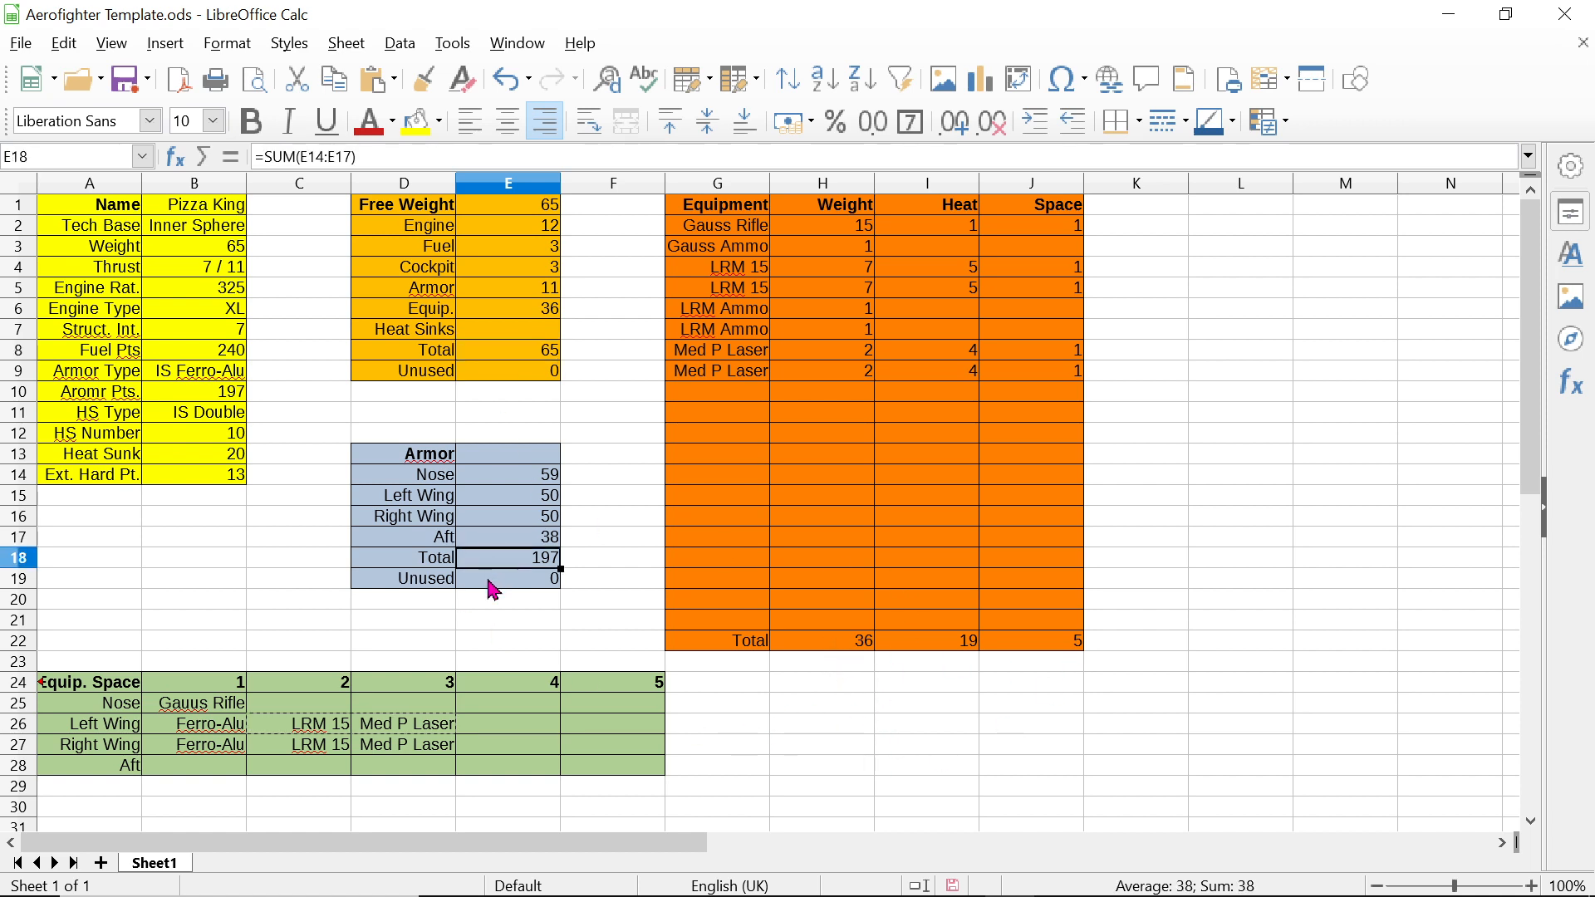
key(Down)
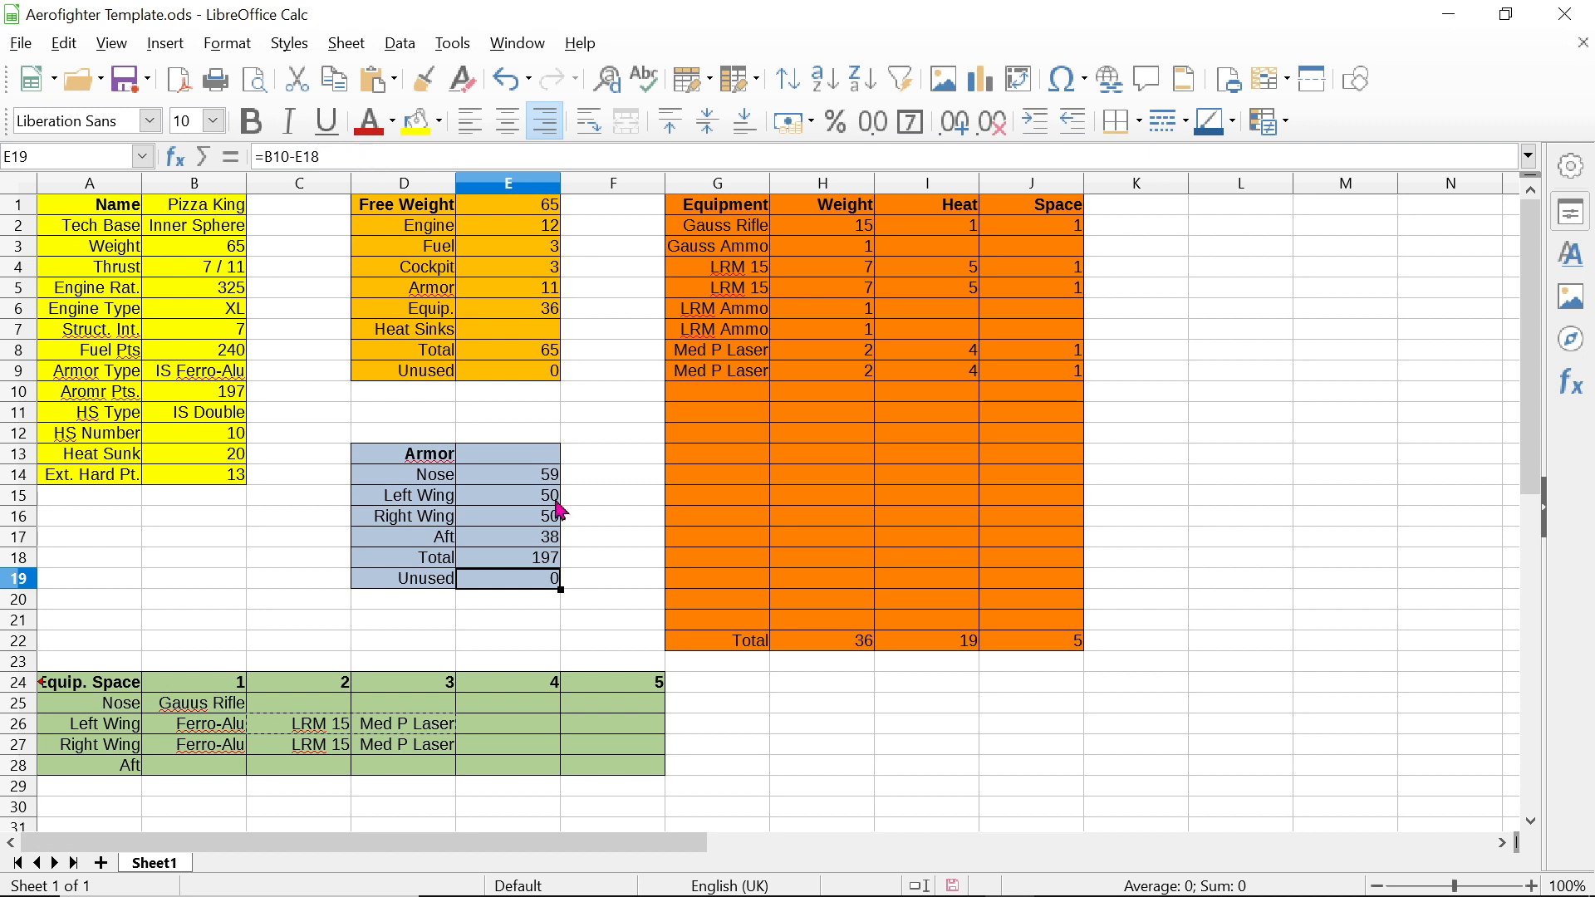
click(545, 558)
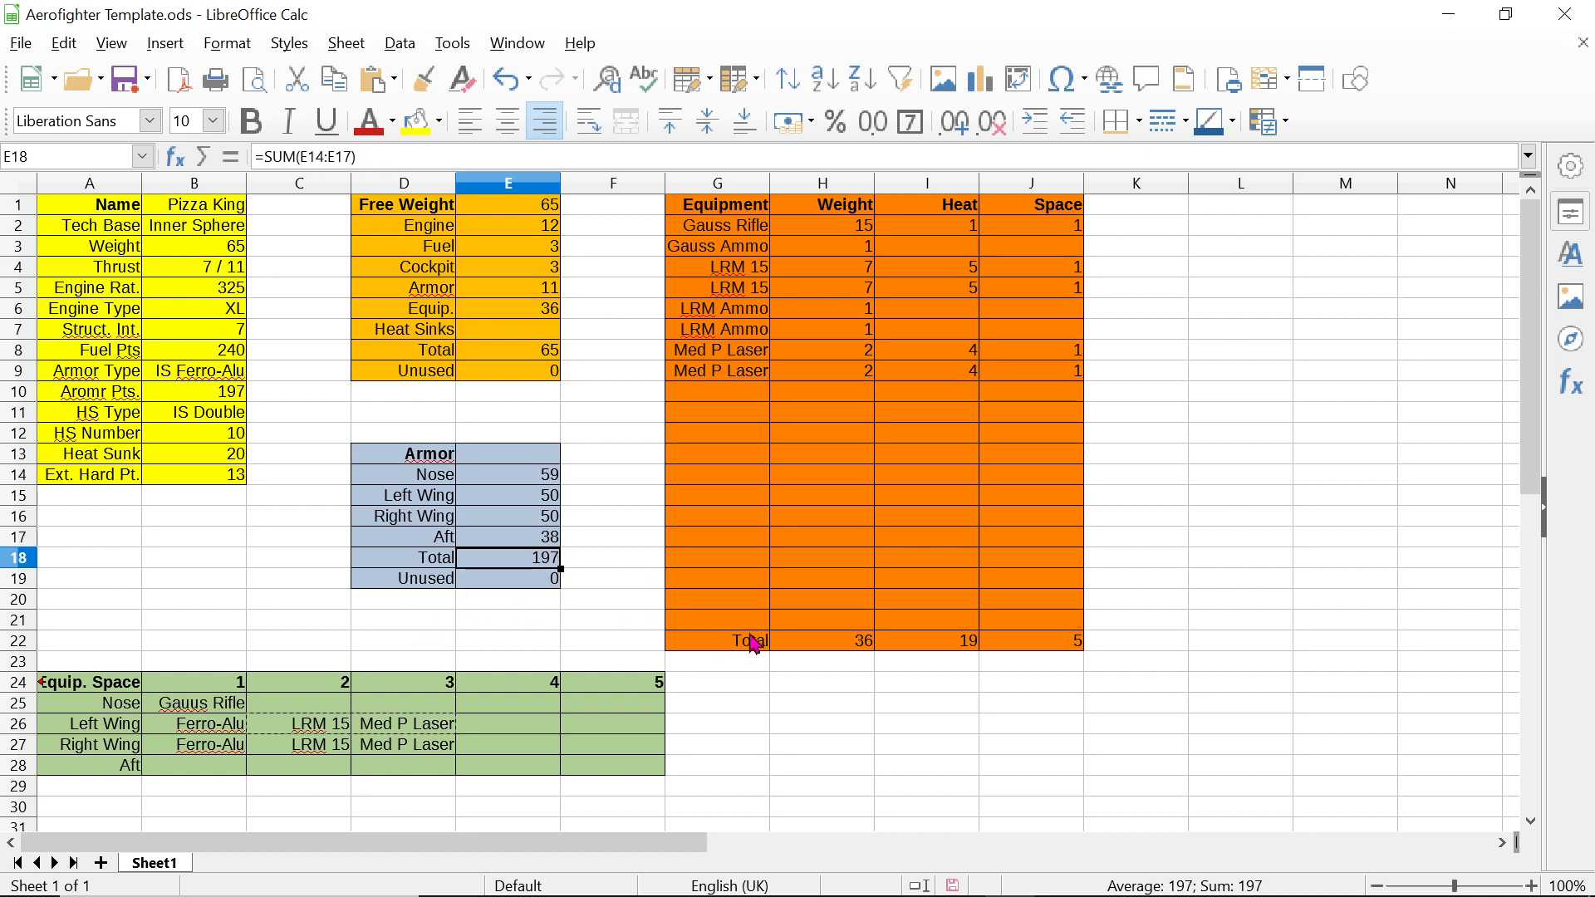
click(804, 648)
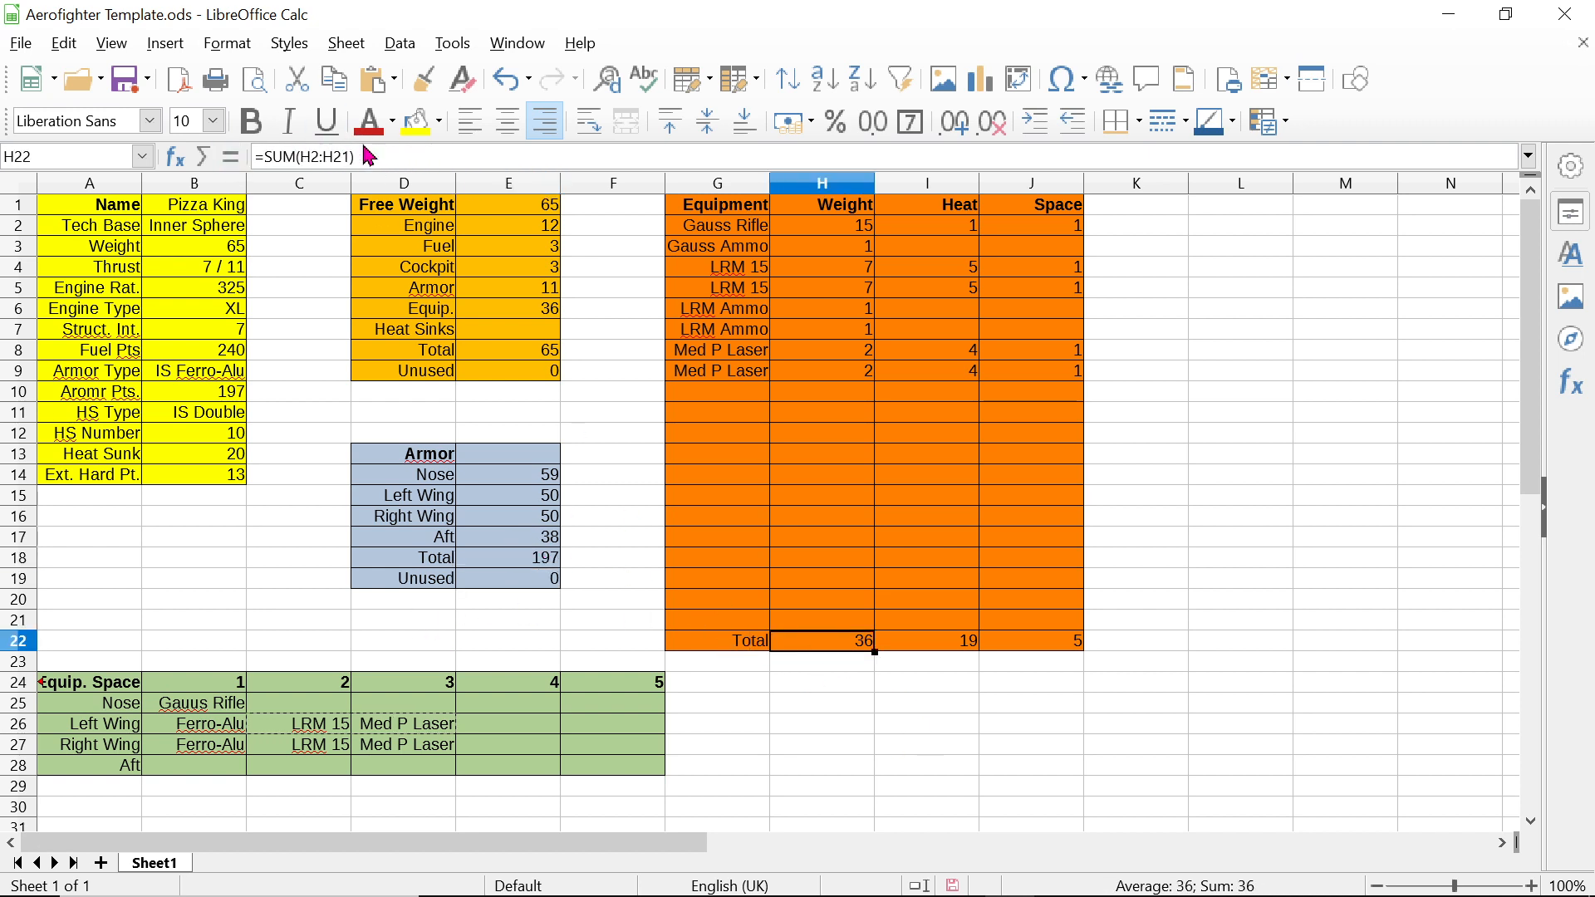
click(914, 648)
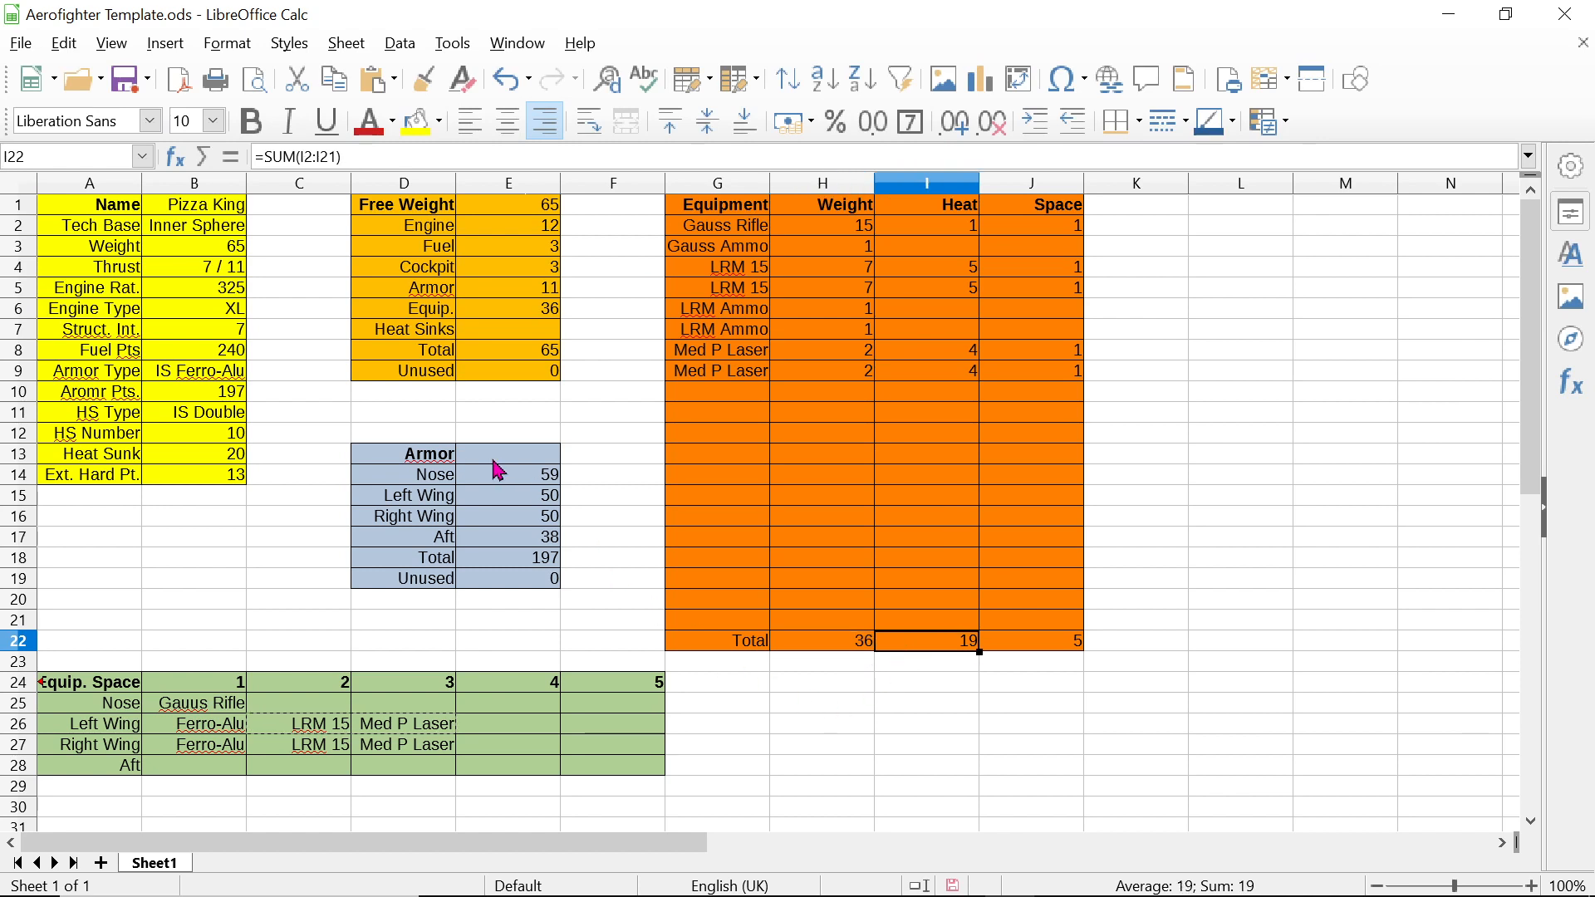
Step: Go through the yellow fighter data block's entries from Name, Tech Base and Weight to Thrust and Engine Rat
drag(279, 206, 274, 228)
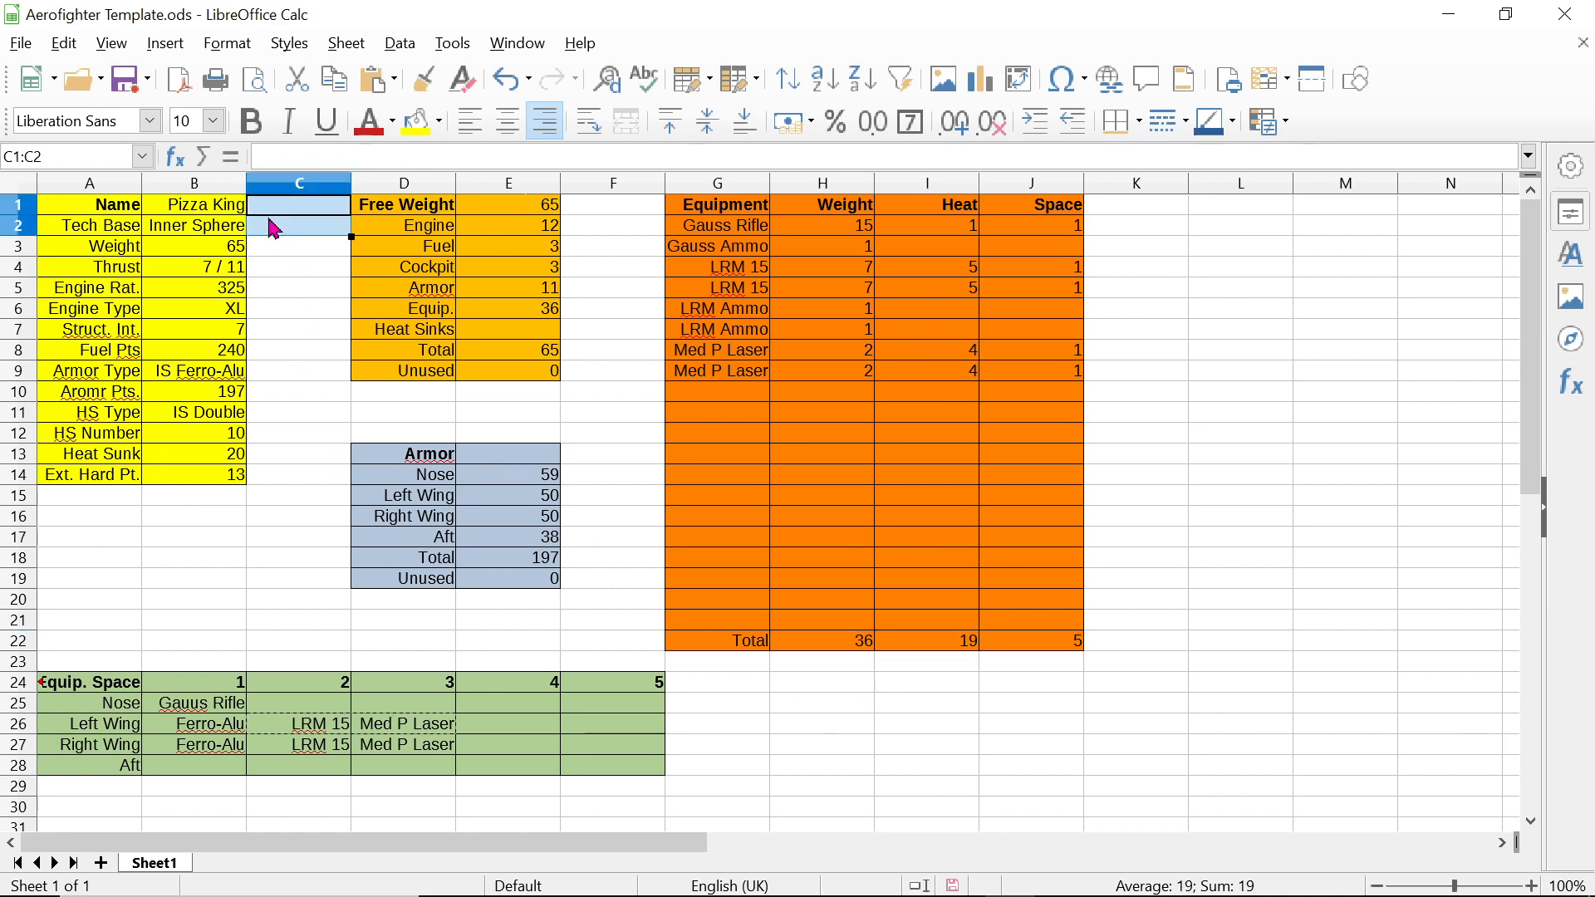
click(276, 291)
click(92, 209)
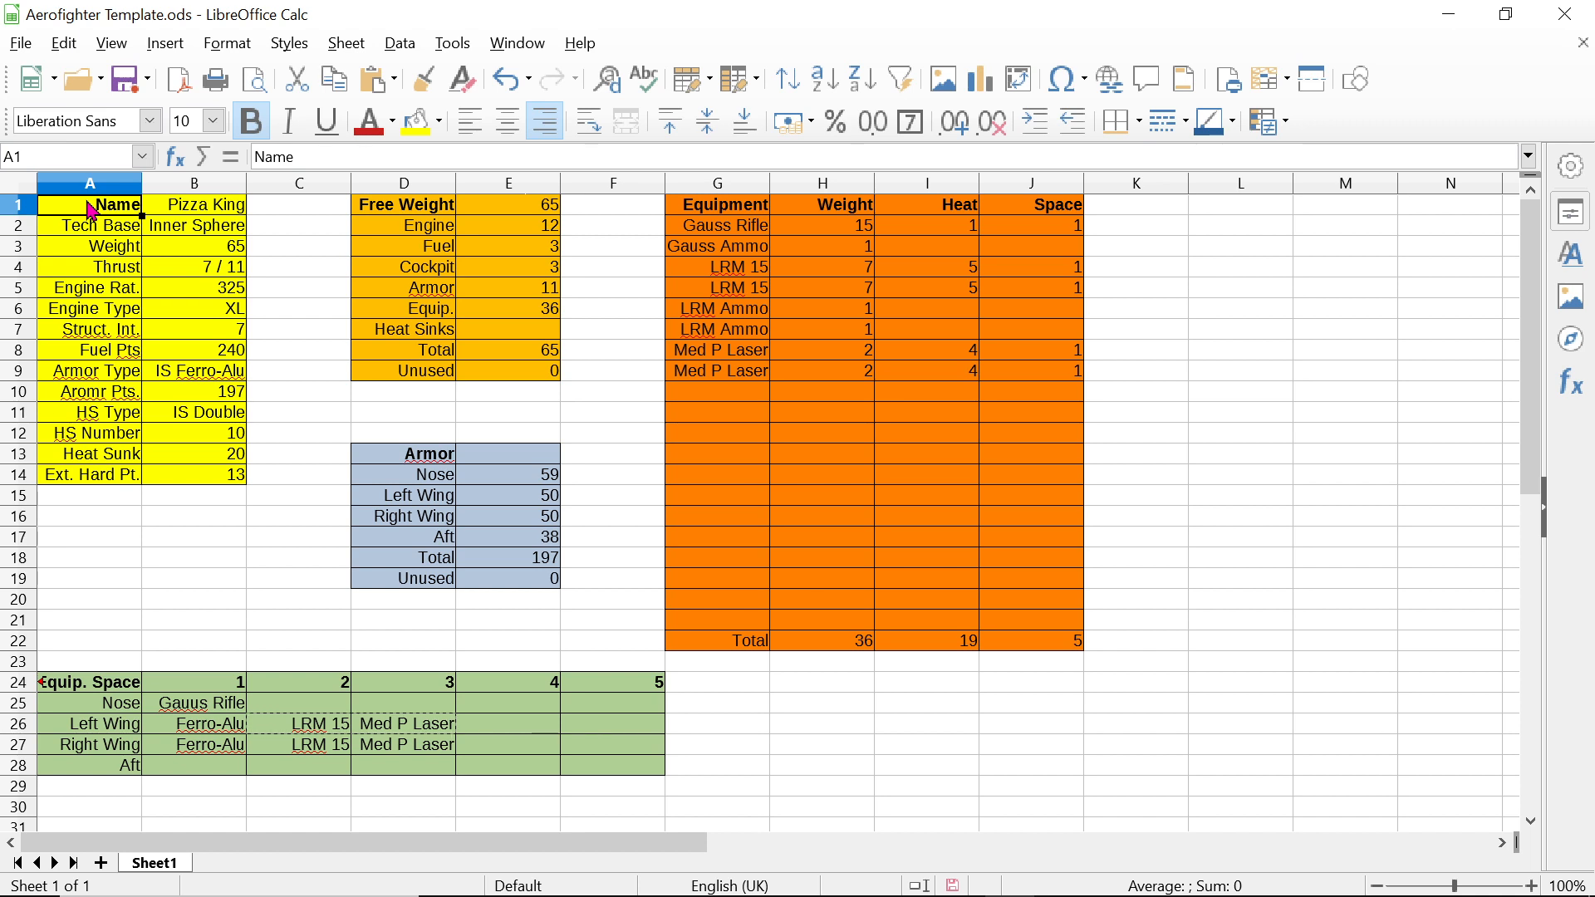
key(XF86AudioLowerVolume)
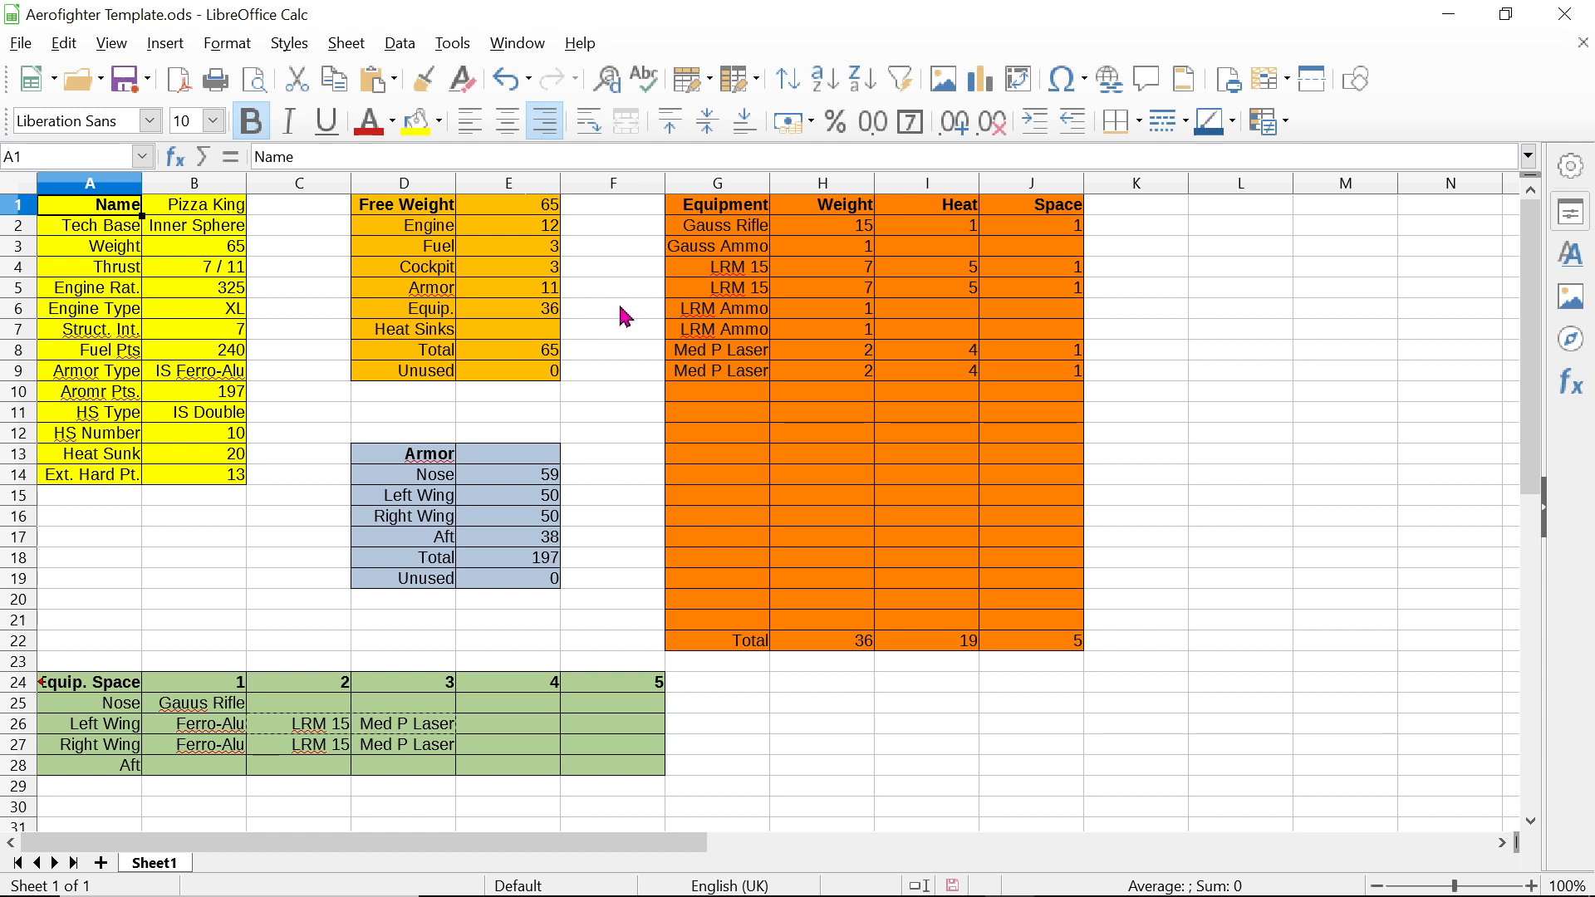
click(133, 227)
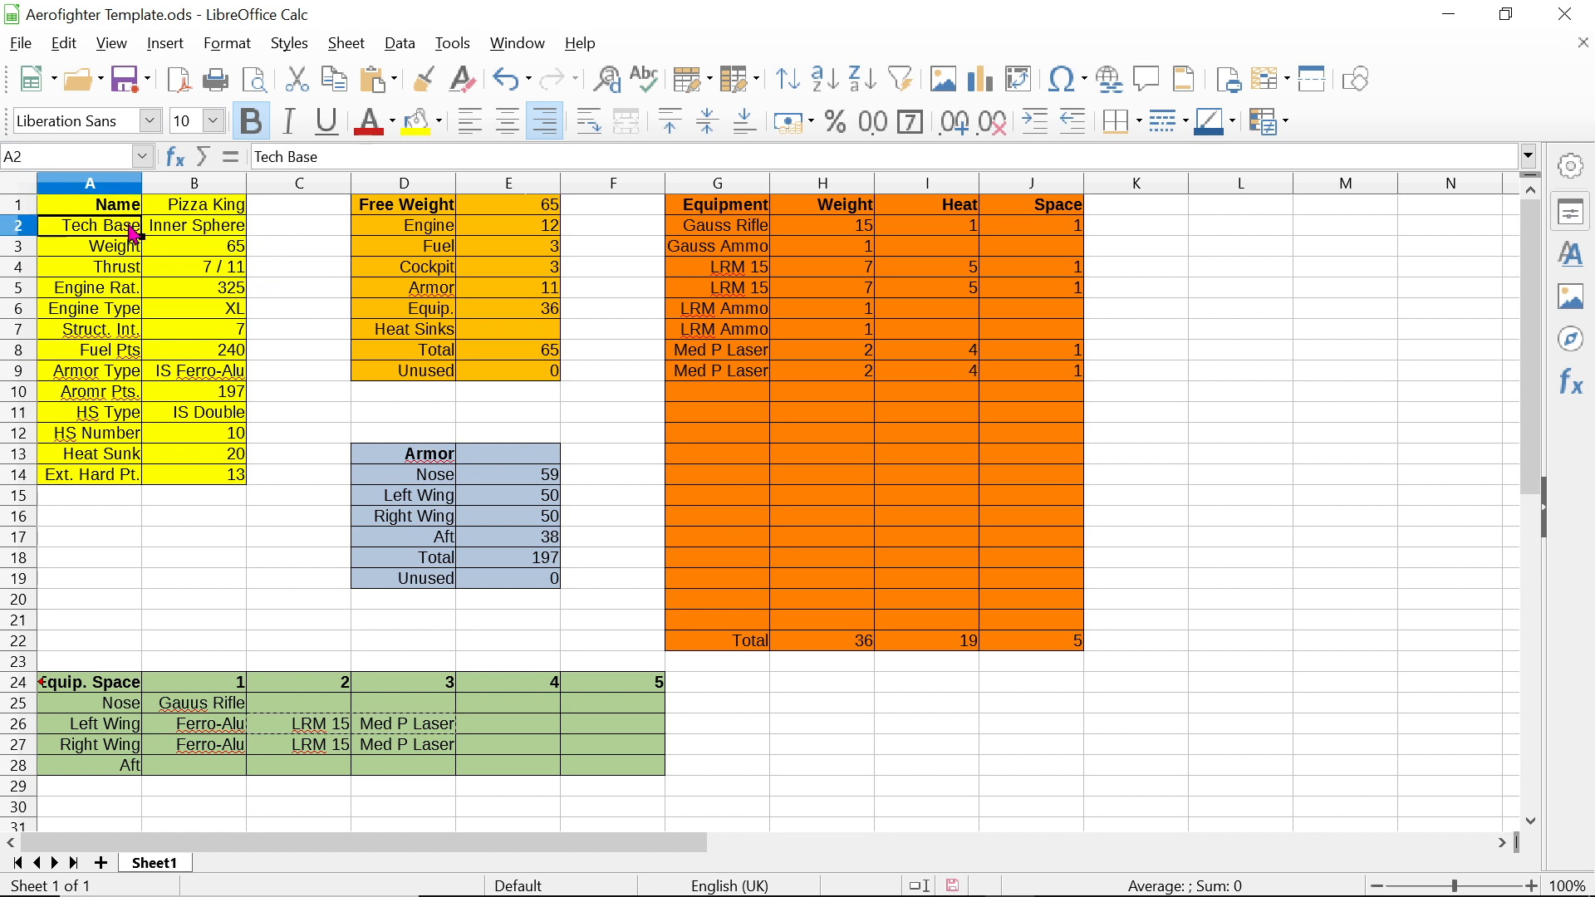
click(131, 251)
click(127, 272)
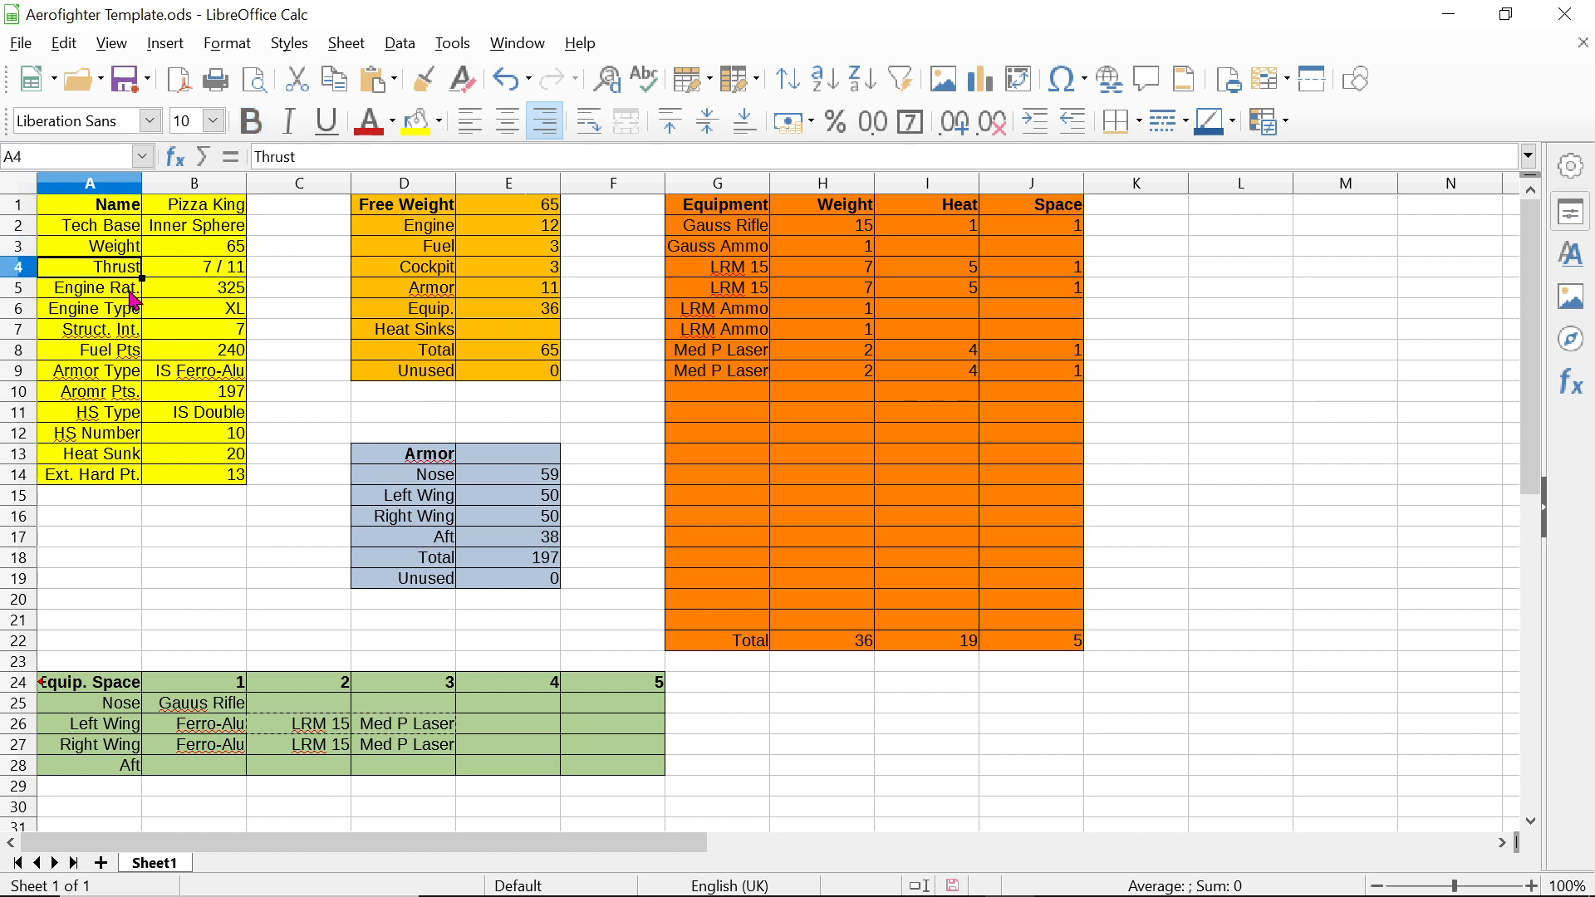
click(133, 289)
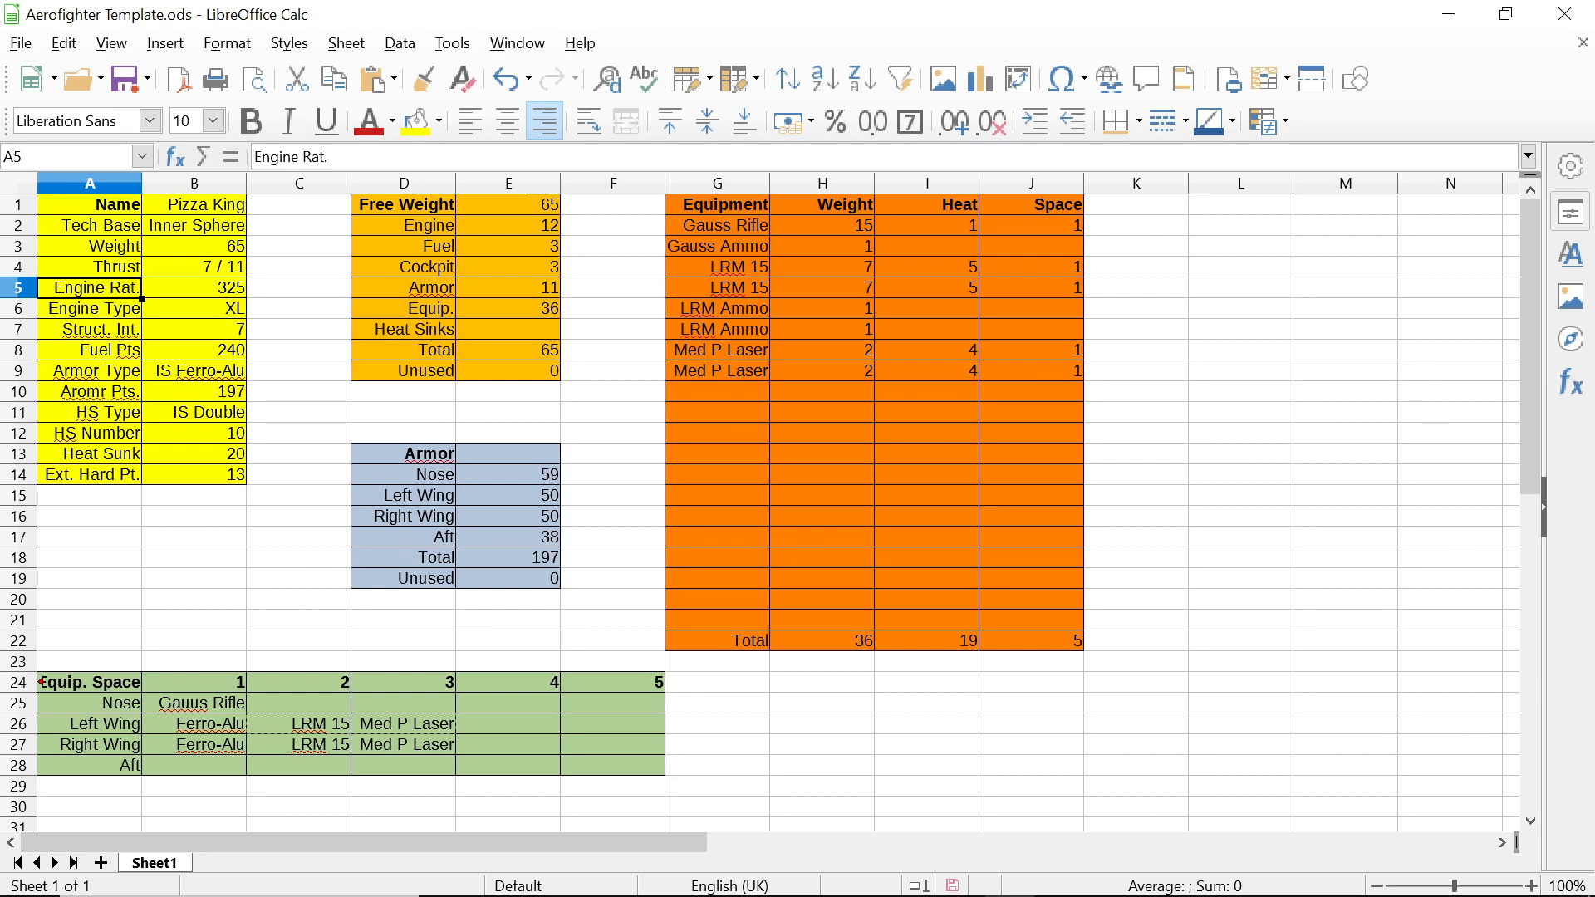
mouse_move(1196, 895)
click(1111, 872)
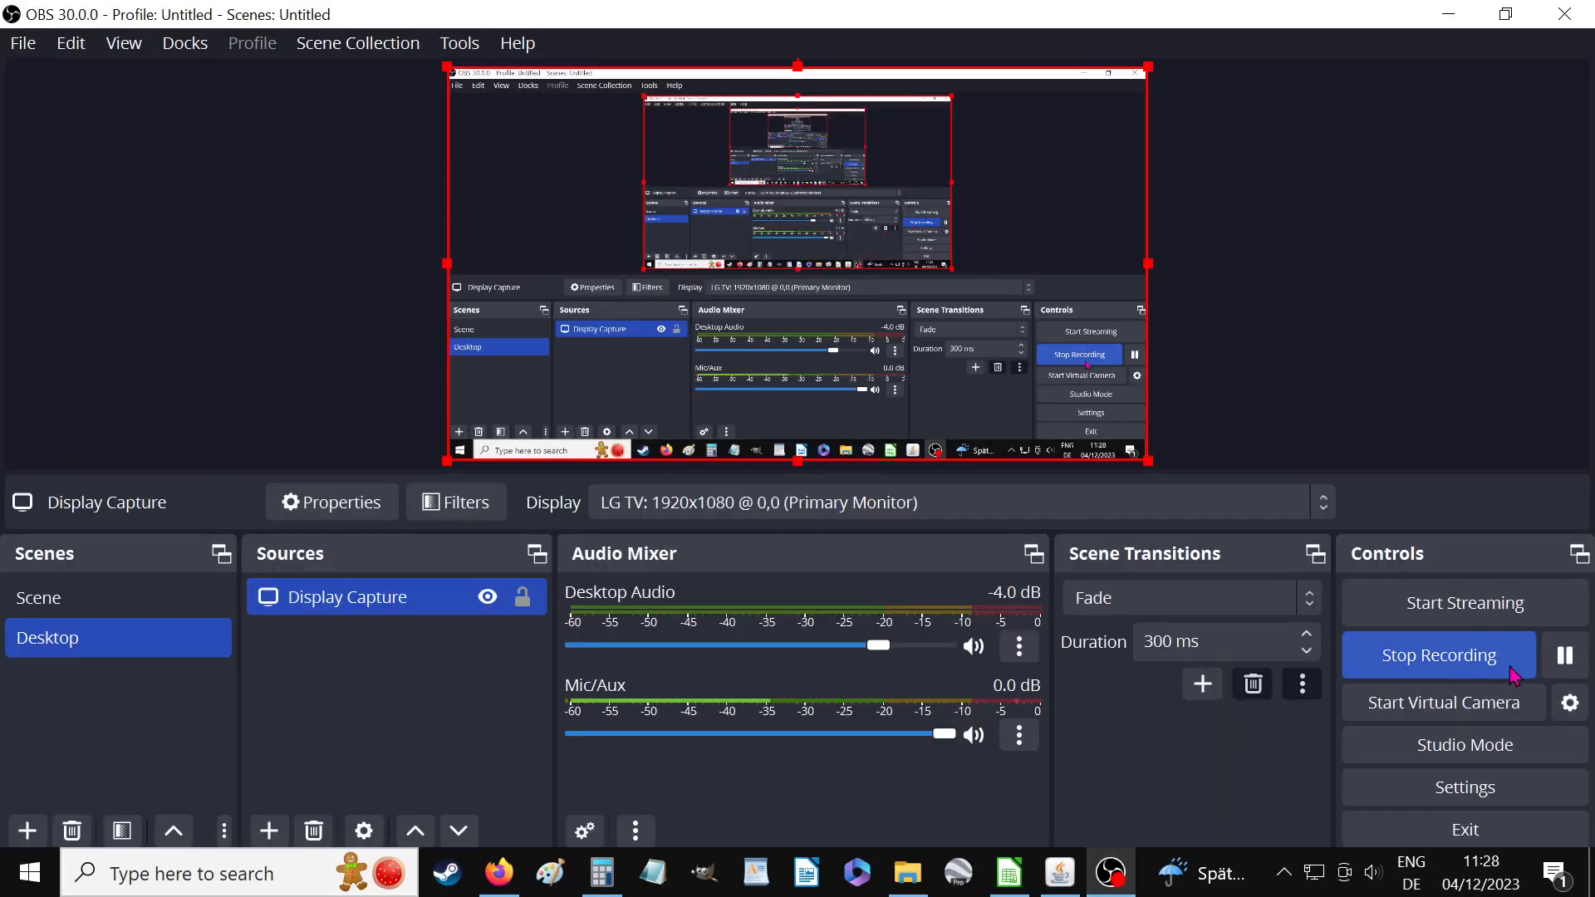